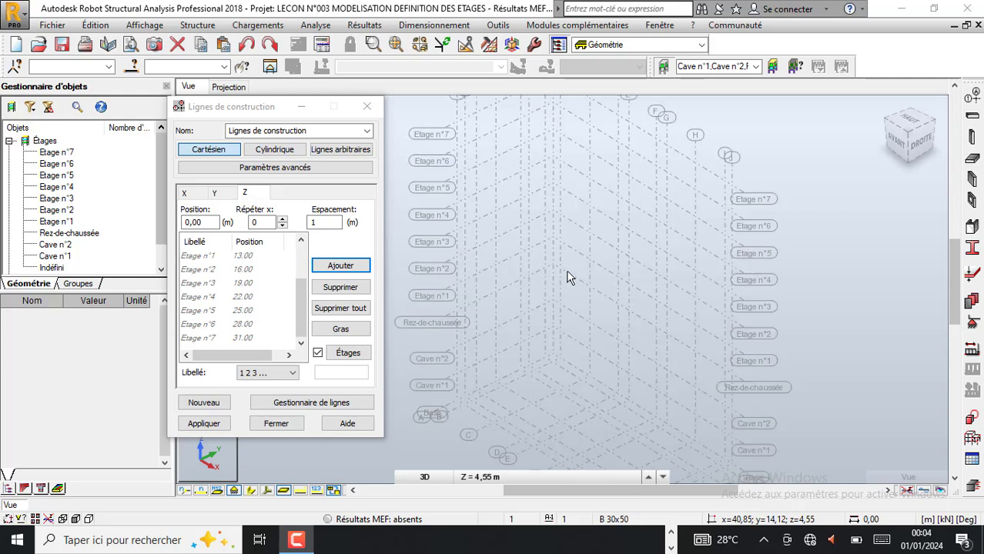
Examine the 3D grid of construction lines and its storey levels, from the base and caves up to Etage n°7
{"action": "scroll", "coordinate": [570, 276], "scroll_direction": "down", "scroll_amount": 1}
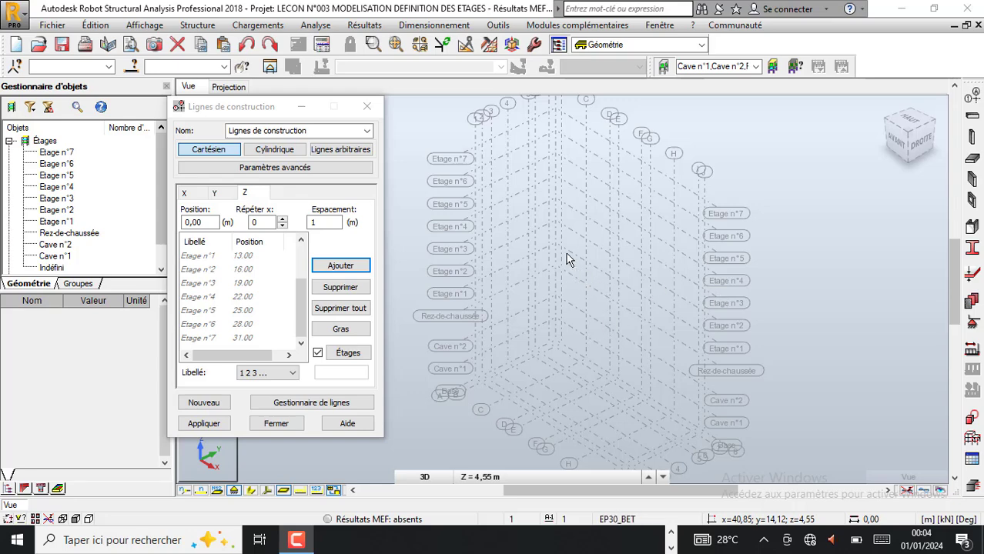
{"action": "scroll", "coordinate": [547, 293], "scroll_direction": "up", "scroll_amount": 1}
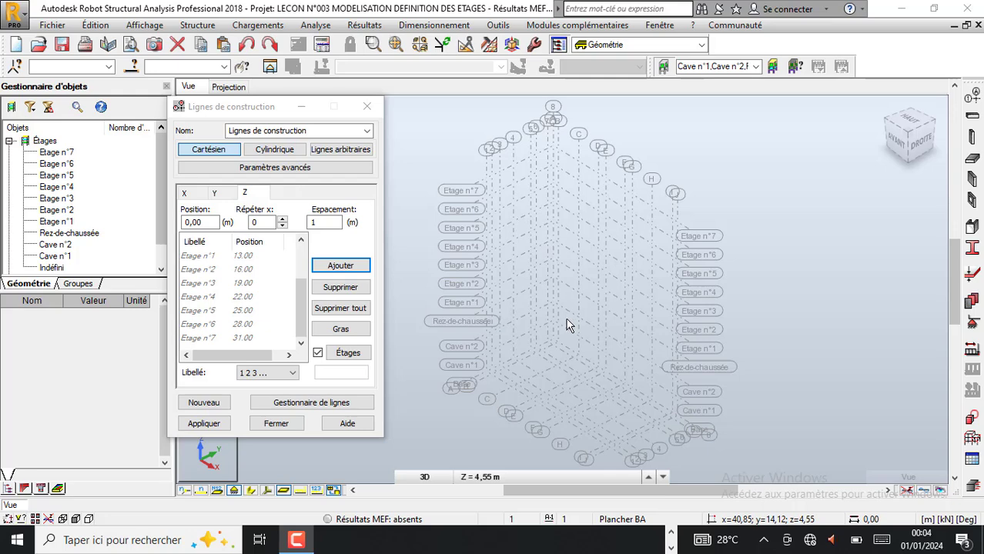
{"action": "scroll", "coordinate": [567, 325], "scroll_direction": "up", "scroll_amount": 1}
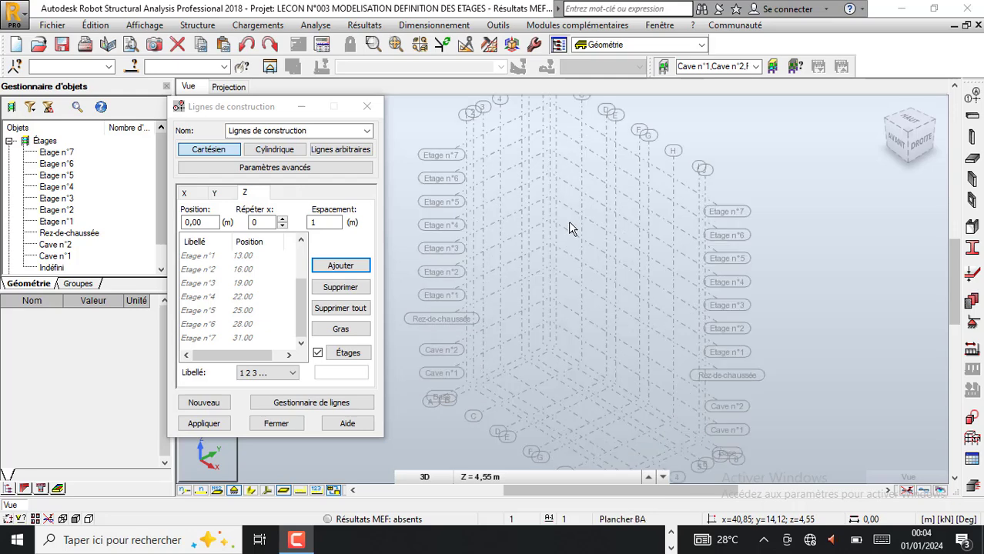
{"action": "middle_click_drag", "start_coordinate": [572, 329], "coordinate": [559, 347], "text": "shift"}
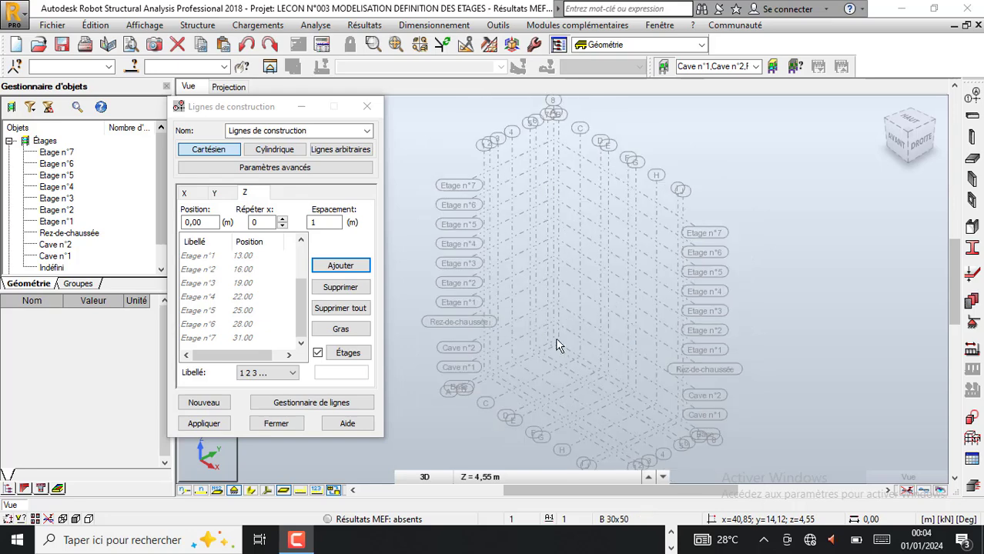
{"action": "scroll", "coordinate": [589, 382], "scroll_direction": "up", "scroll_amount": 1}
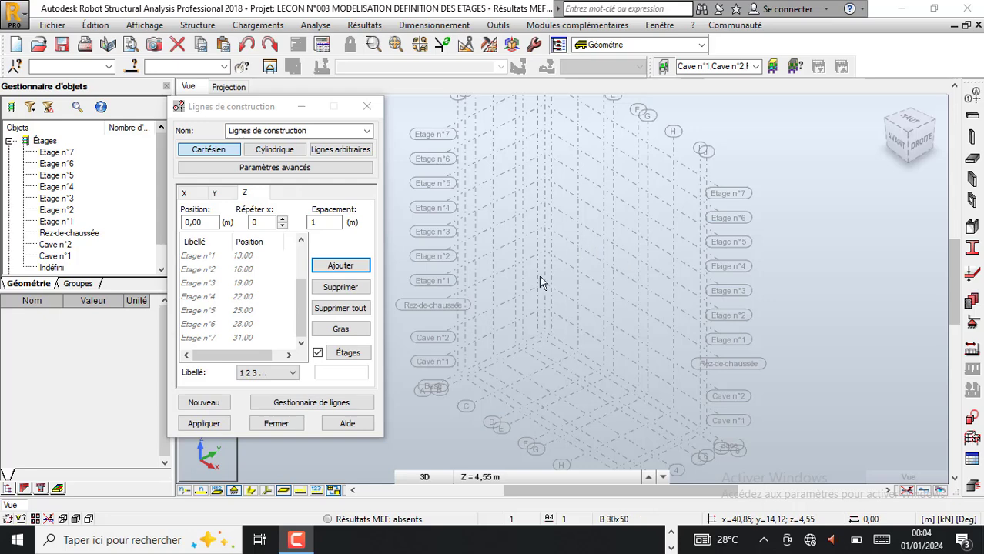
{"action": "scroll", "coordinate": [554, 316], "scroll_direction": "up", "scroll_amount": 1}
{"action": "scroll", "coordinate": [571, 338], "scroll_direction": "up", "scroll_amount": 1}
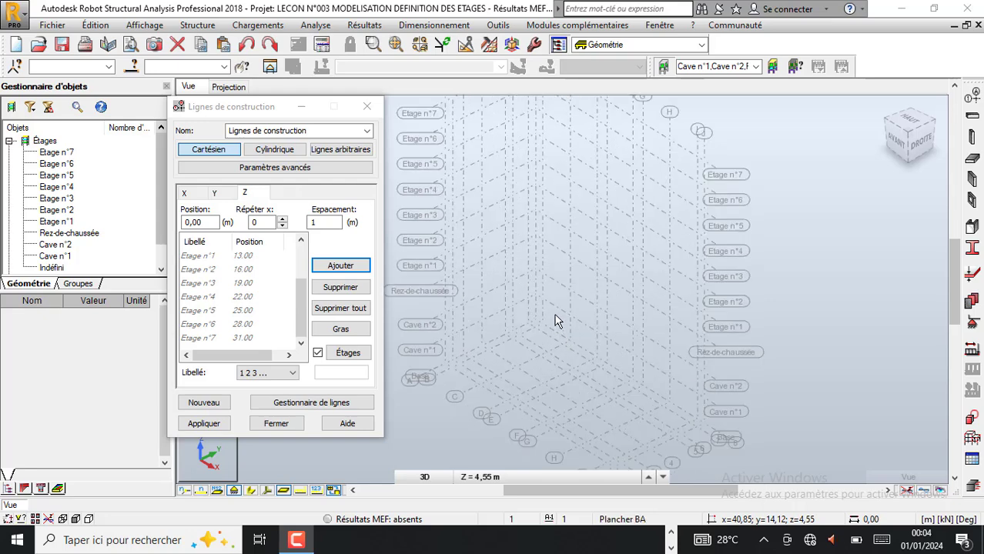
{"action": "scroll", "coordinate": [569, 305], "scroll_direction": "down", "scroll_amount": 1}
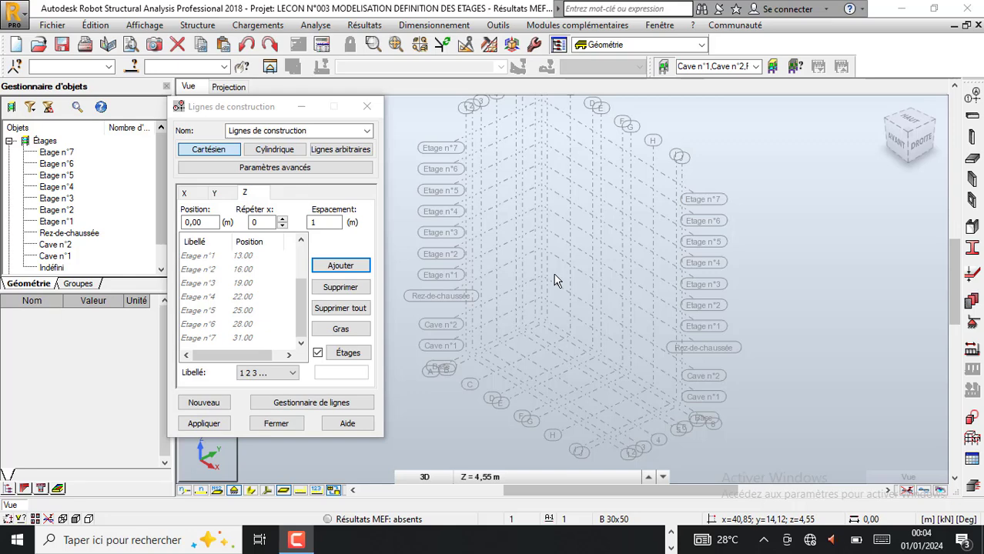
{"action": "scroll", "coordinate": [558, 317], "scroll_direction": "up", "scroll_amount": 2}
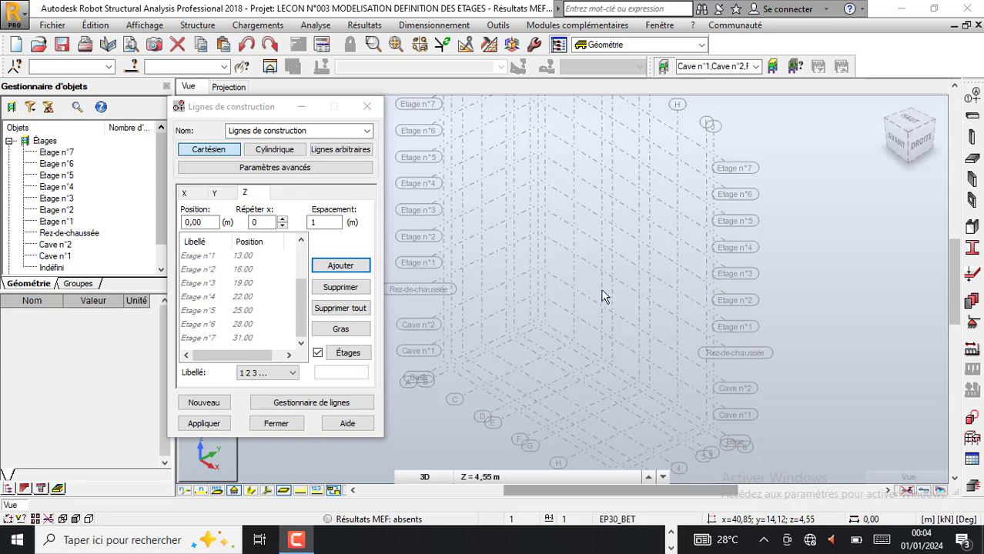
{"action": "scroll", "coordinate": [645, 362], "scroll_direction": "down", "scroll_amount": 1}
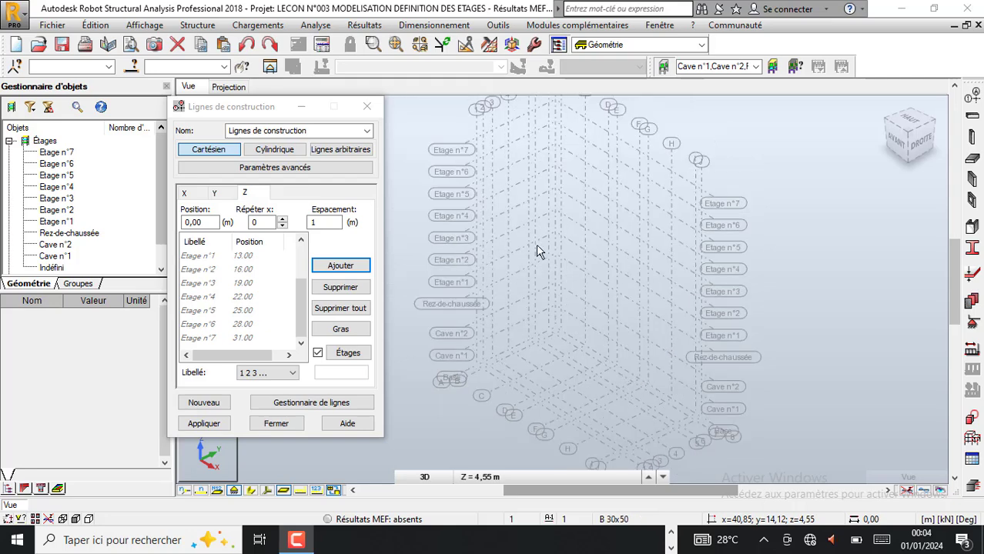
{"action": "scroll", "coordinate": [537, 247], "scroll_direction": "up", "scroll_amount": 1}
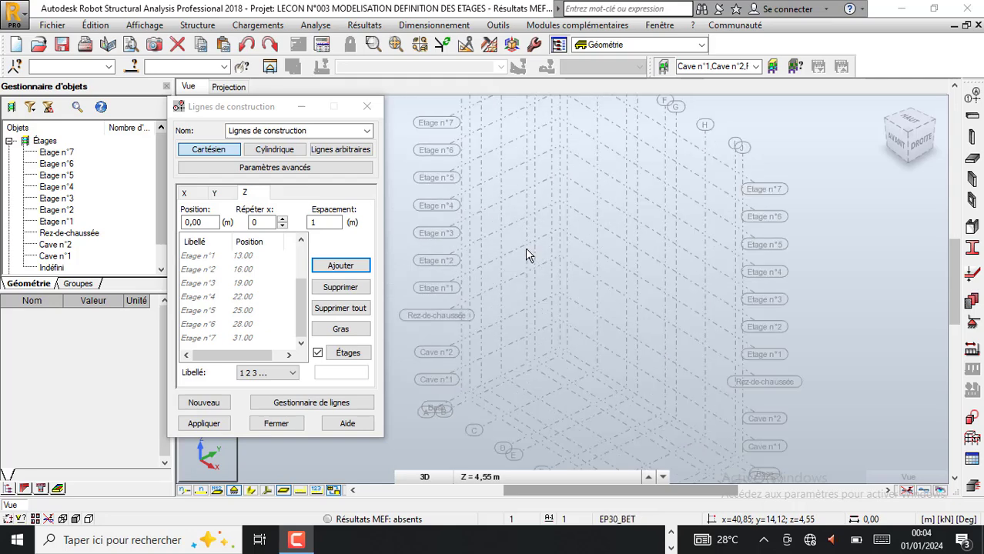
{"action": "scroll", "coordinate": [528, 255], "scroll_direction": "down", "scroll_amount": 1}
{"action": "scroll", "coordinate": [584, 299], "scroll_direction": "down", "scroll_amount": 1}
{"action": "scroll", "coordinate": [584, 299], "scroll_direction": "up", "scroll_amount": 1}
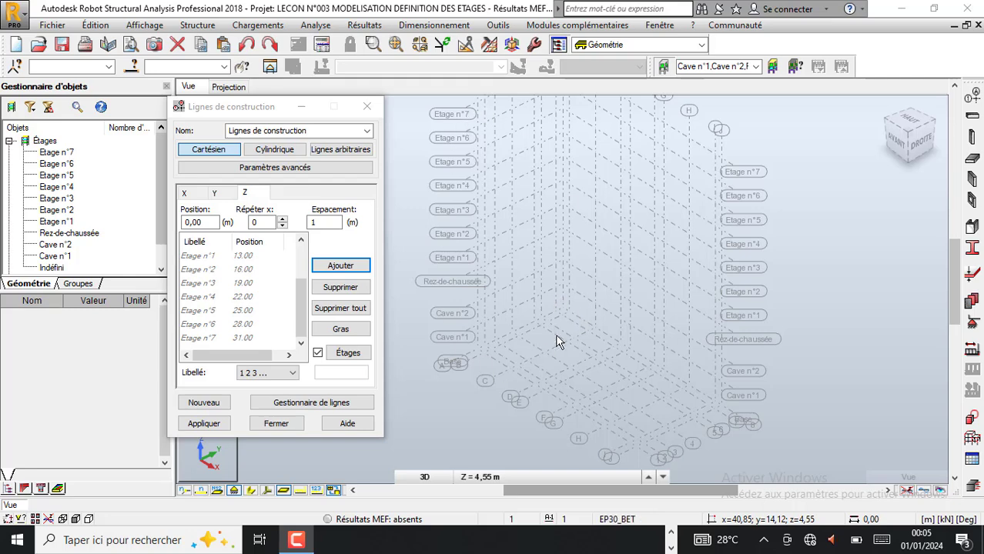
{"action": "scroll", "coordinate": [558, 342], "scroll_direction": "down", "scroll_amount": 1}
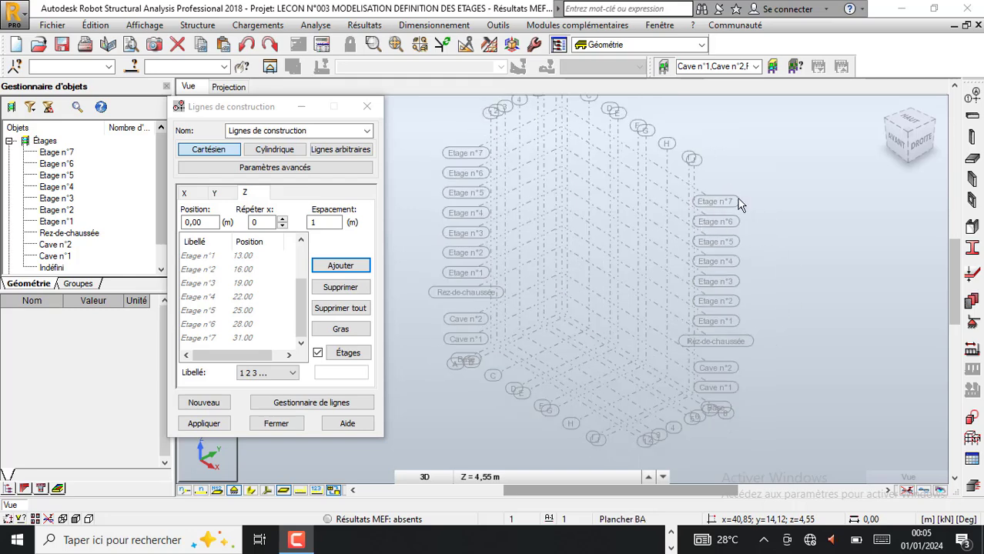
{"action": "scroll", "coordinate": [711, 392], "scroll_direction": "up", "scroll_amount": 1}
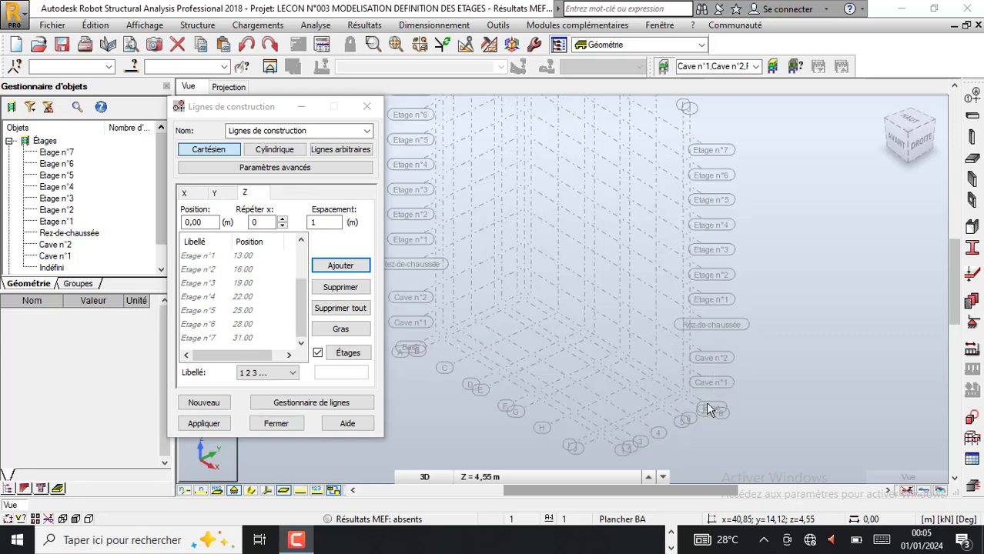
{"action": "scroll", "coordinate": [747, 362], "scroll_direction": "up", "scroll_amount": 1}
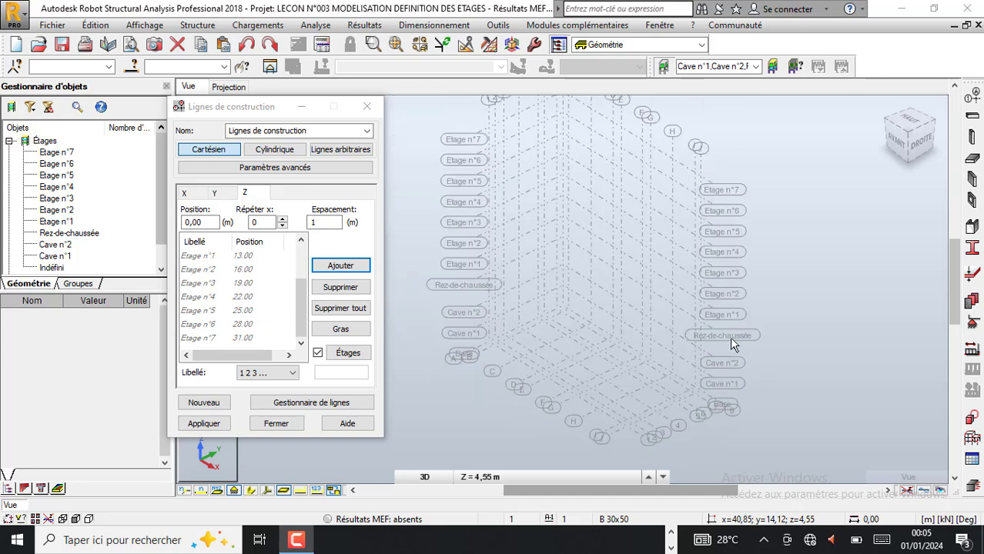
{"action": "scroll", "coordinate": [738, 337], "scroll_direction": "up", "scroll_amount": 1}
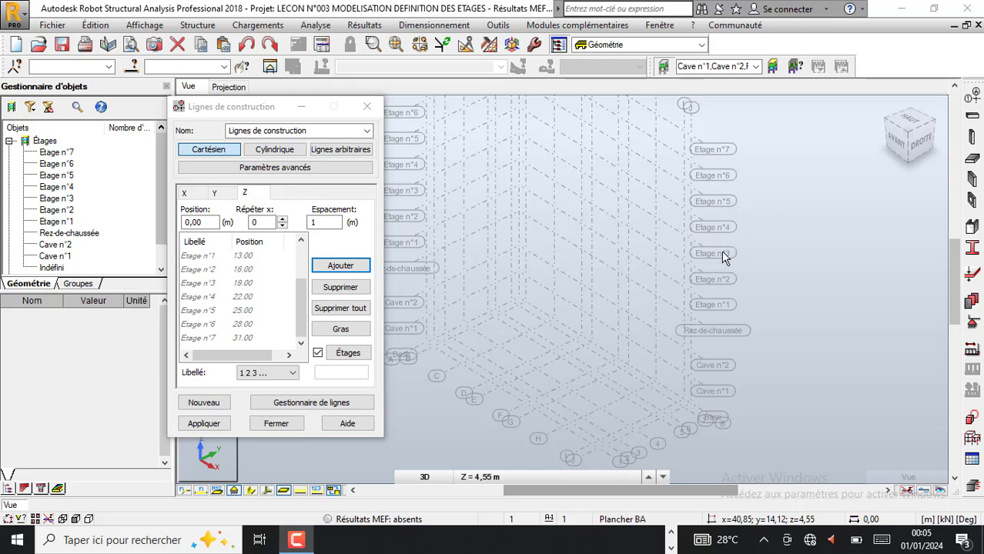
{"action": "scroll", "coordinate": [708, 285], "scroll_direction": "down", "scroll_amount": 2}
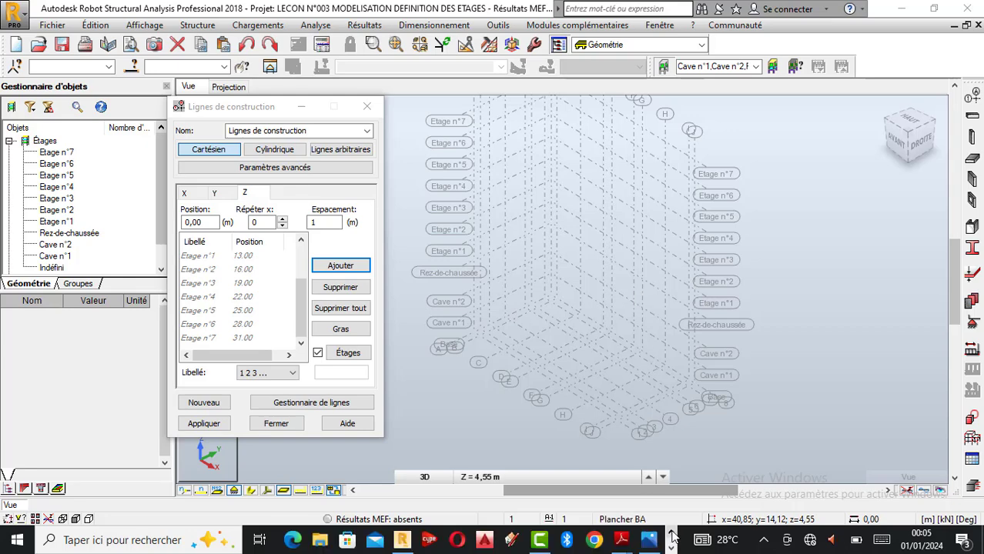
Switch to Adobe Reader, read the floor heights under 6.1 MODELISATION in the project document, and return to Robot
{"action": "mouse_move", "coordinate": [620, 540]}
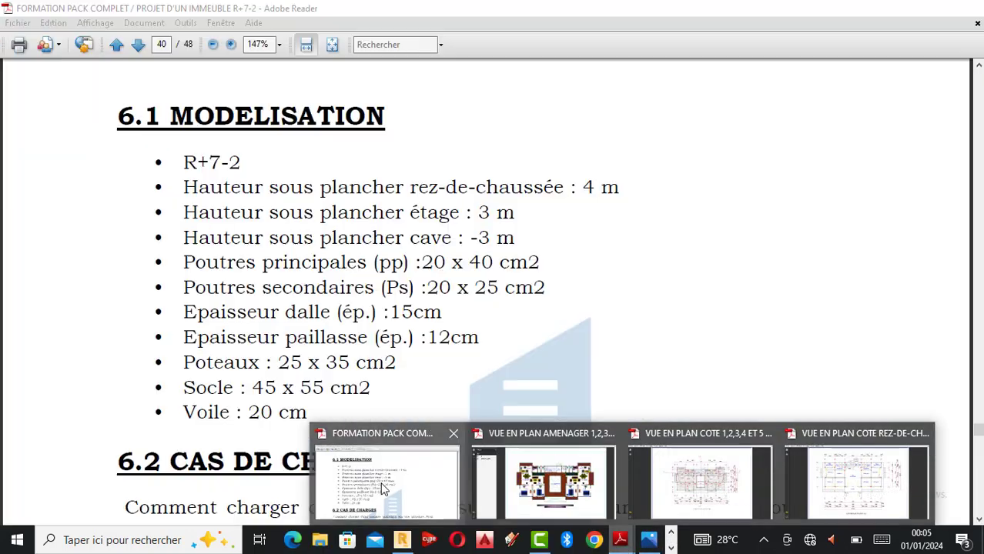
{"action": "left_click", "coordinate": [362, 486]}
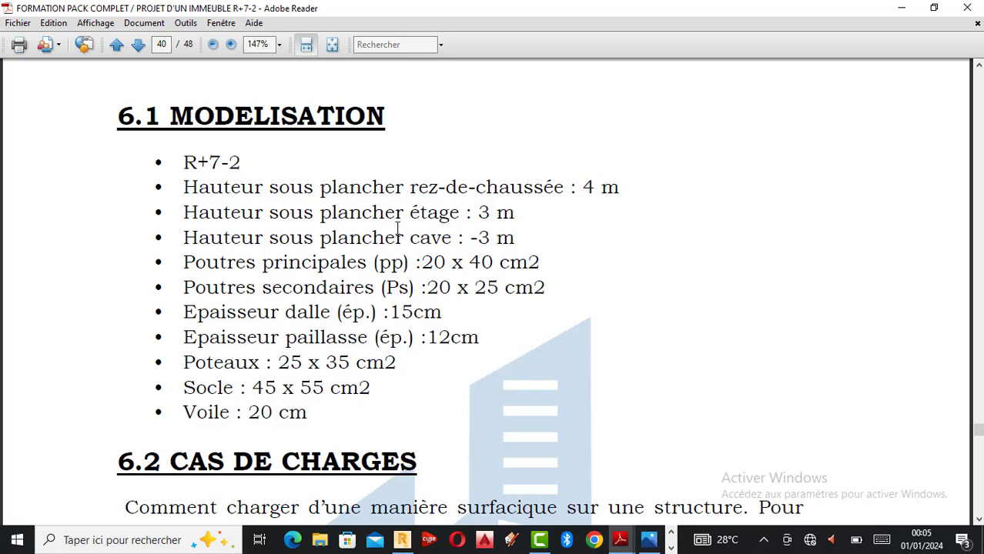
{"action": "left_click", "coordinate": [901, 8]}
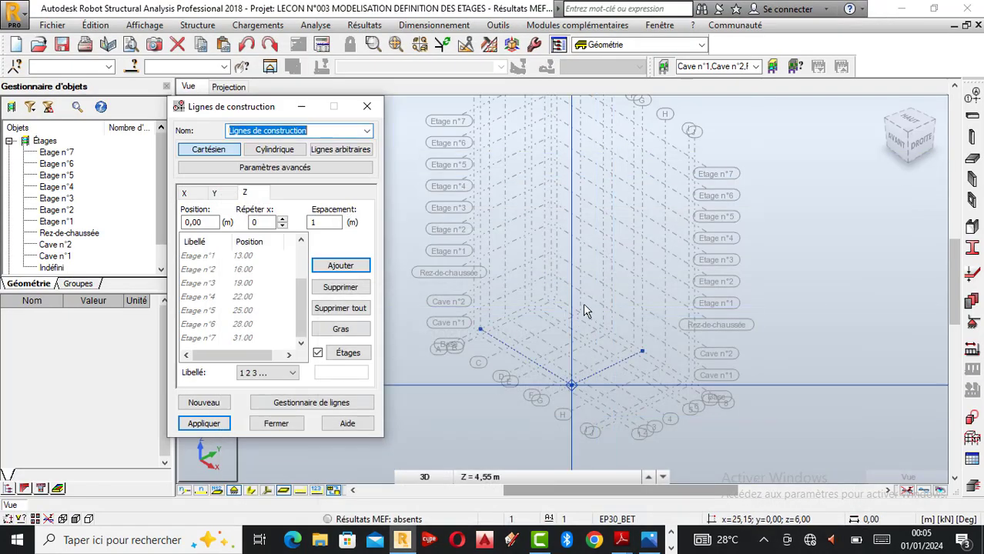
{"action": "scroll", "coordinate": [576, 341], "scroll_direction": "up", "scroll_amount": 2}
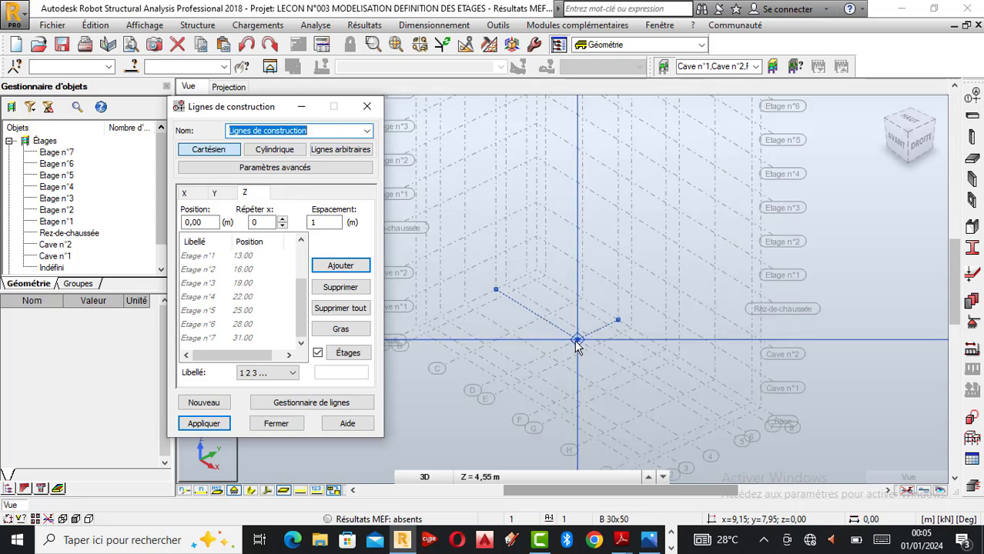
{"action": "scroll", "coordinate": [576, 344], "scroll_direction": "down", "scroll_amount": 1}
{"action": "scroll", "coordinate": [577, 344], "scroll_direction": "down", "scroll_amount": 1}
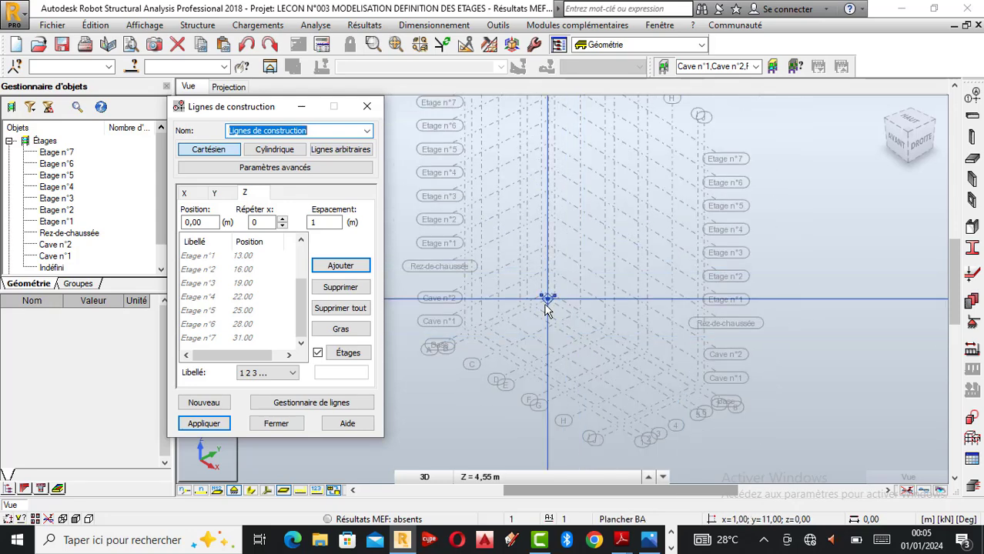
{"action": "scroll", "coordinate": [566, 385], "scroll_direction": "down", "scroll_amount": 1}
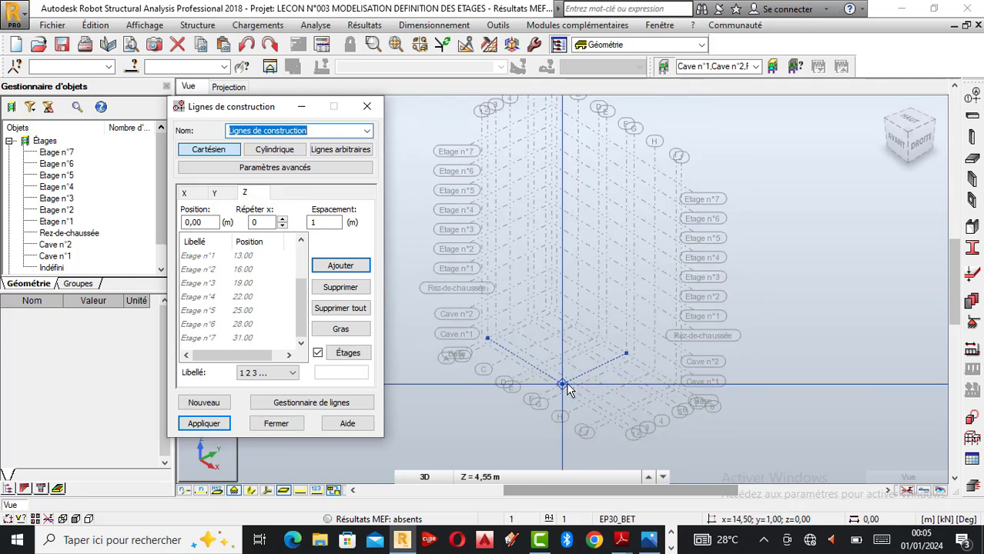
{"action": "scroll", "coordinate": [570, 387], "scroll_direction": "down", "scroll_amount": 1}
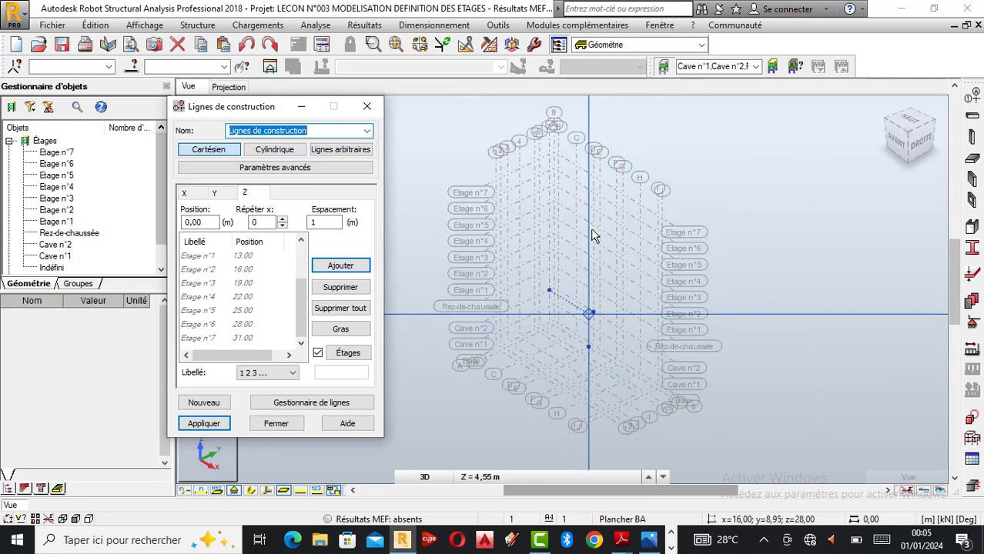
{"action": "scroll", "coordinate": [587, 282], "scroll_direction": "up", "scroll_amount": 2}
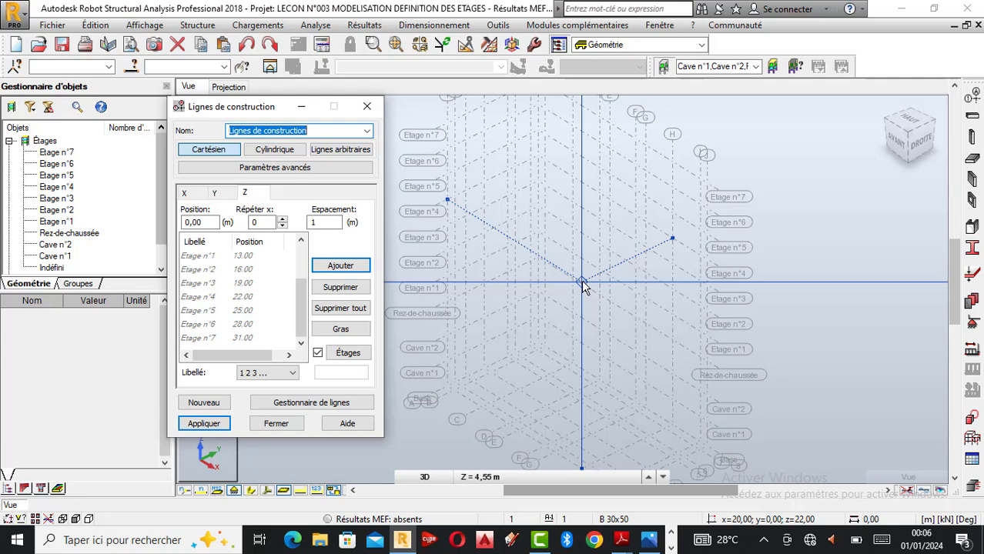
{"action": "scroll", "coordinate": [583, 286], "scroll_direction": "down", "scroll_amount": 1}
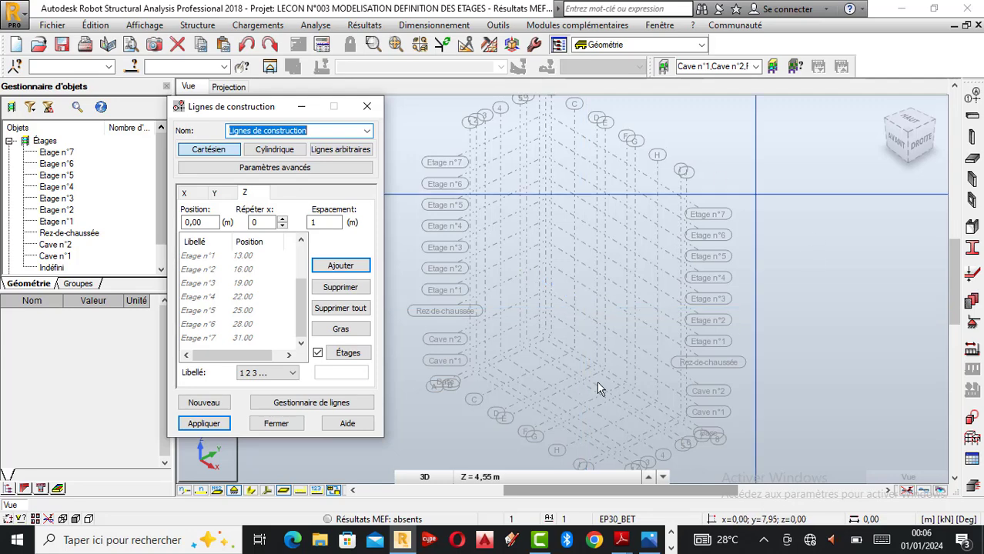
{"action": "scroll", "coordinate": [602, 314], "scroll_direction": "up", "scroll_amount": 2}
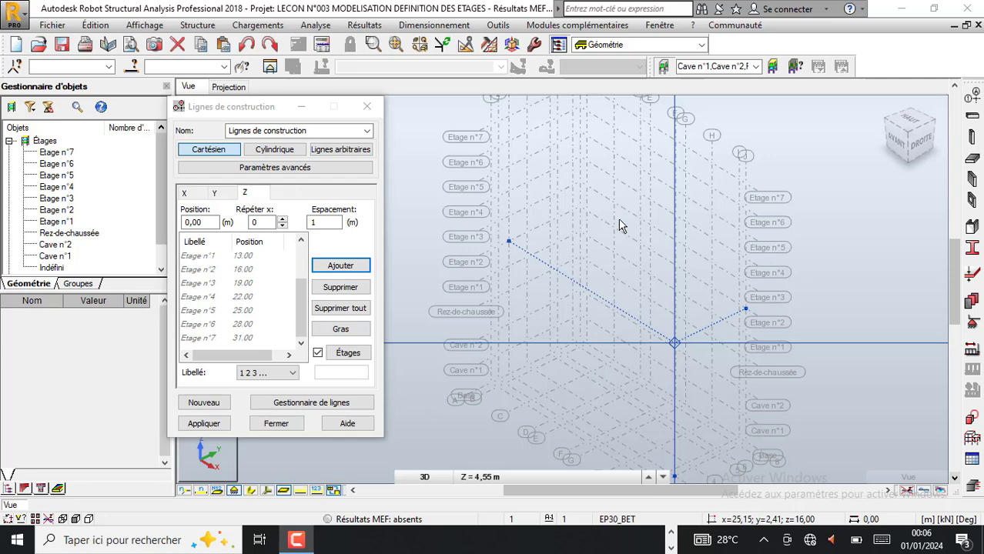
{"action": "scroll", "coordinate": [617, 300], "scroll_direction": "up", "scroll_amount": 1}
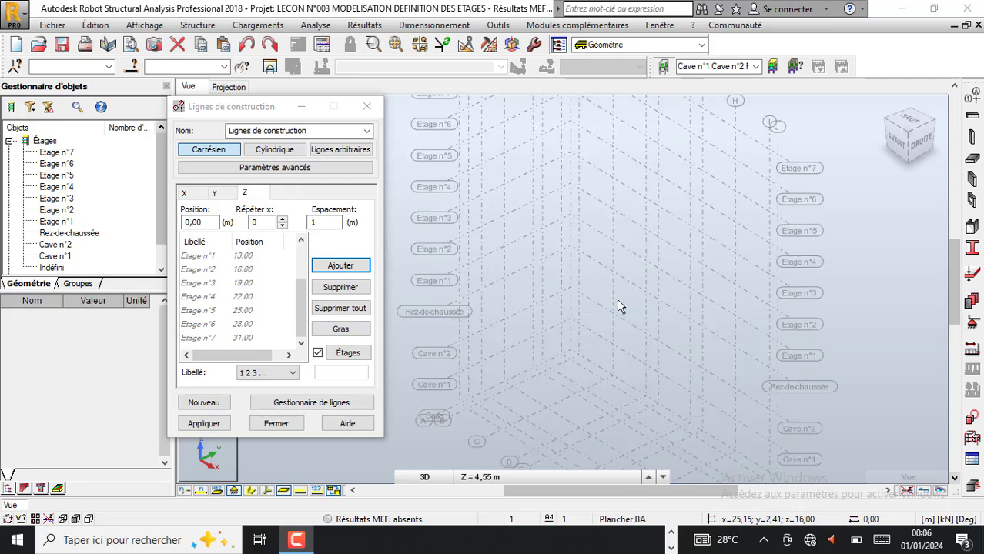
{"action": "scroll", "coordinate": [616, 302], "scroll_direction": "down", "scroll_amount": 1}
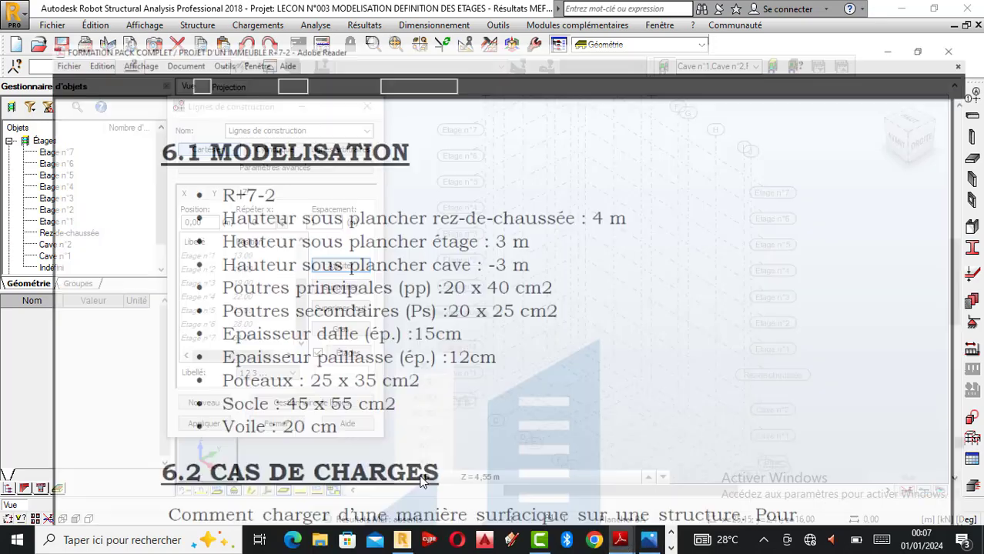
Switch to Adobe Reader, check the beam, slab, column, base and wall dimensions under 6.1 MODELISATION, and return to Robot
{"action": "left_click", "coordinate": [392, 493]}
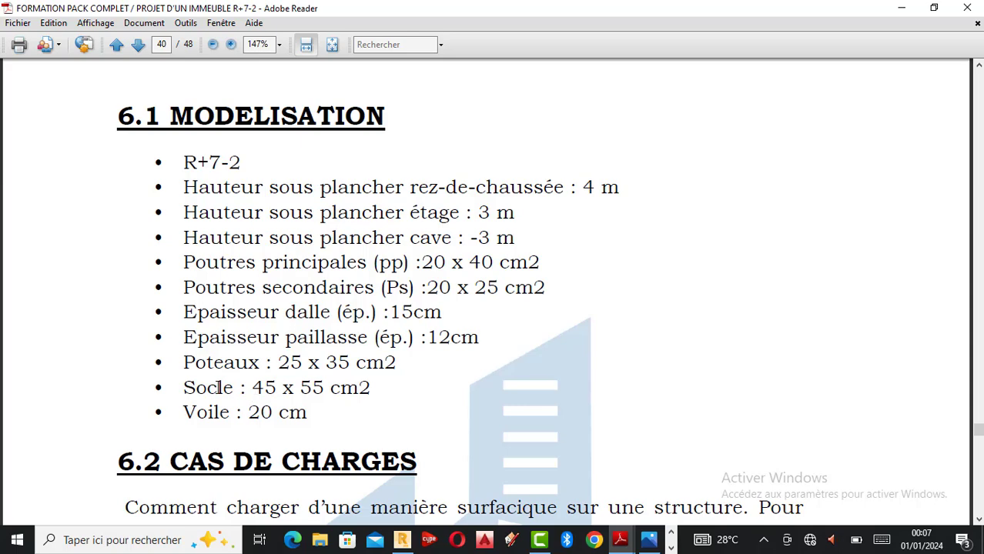
{"action": "left_click", "coordinate": [901, 7]}
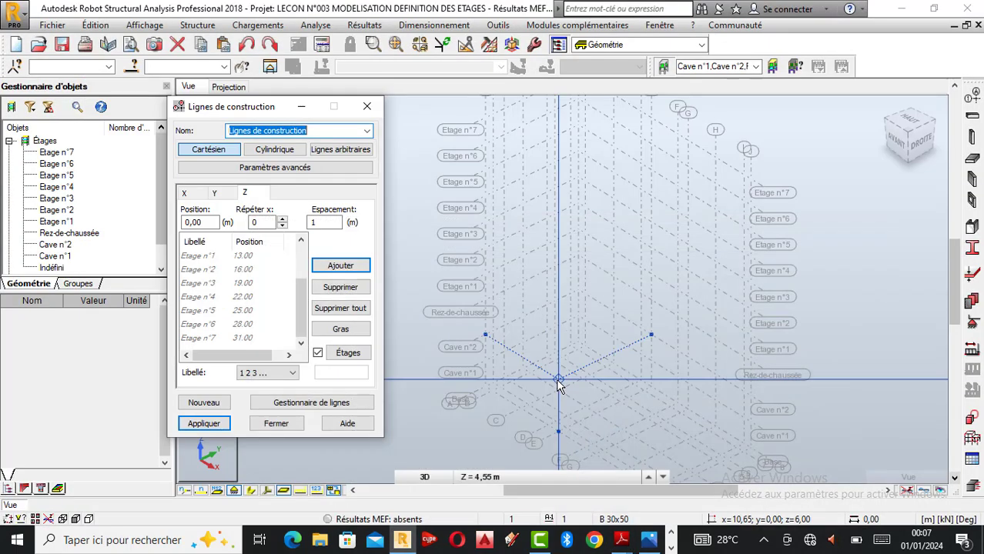
Close the construction lines (Lignes de construction) dialog to clear the 3D view of the storey grid
{"action": "scroll", "coordinate": [511, 294], "scroll_direction": "down", "scroll_amount": 1}
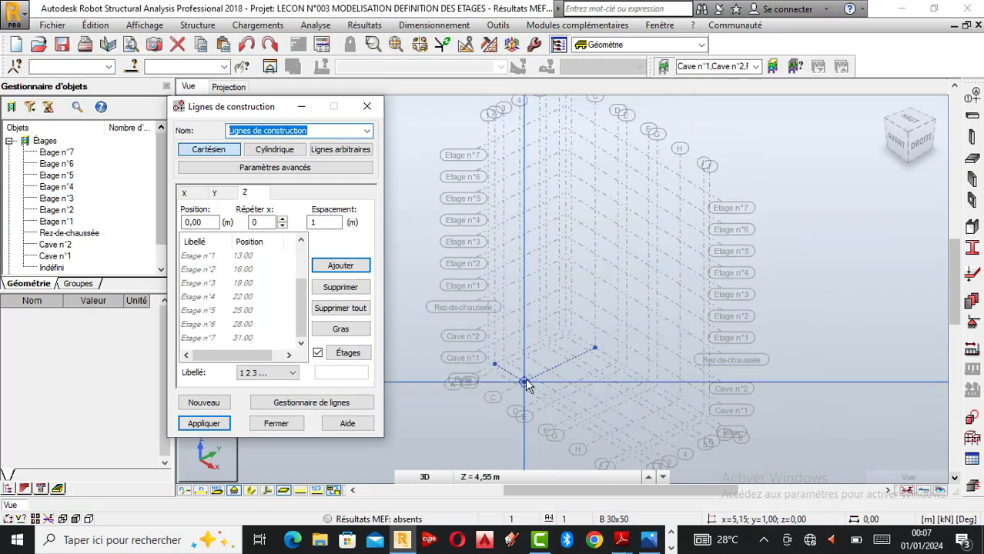
{"action": "scroll", "coordinate": [527, 382], "scroll_direction": "up", "scroll_amount": 1}
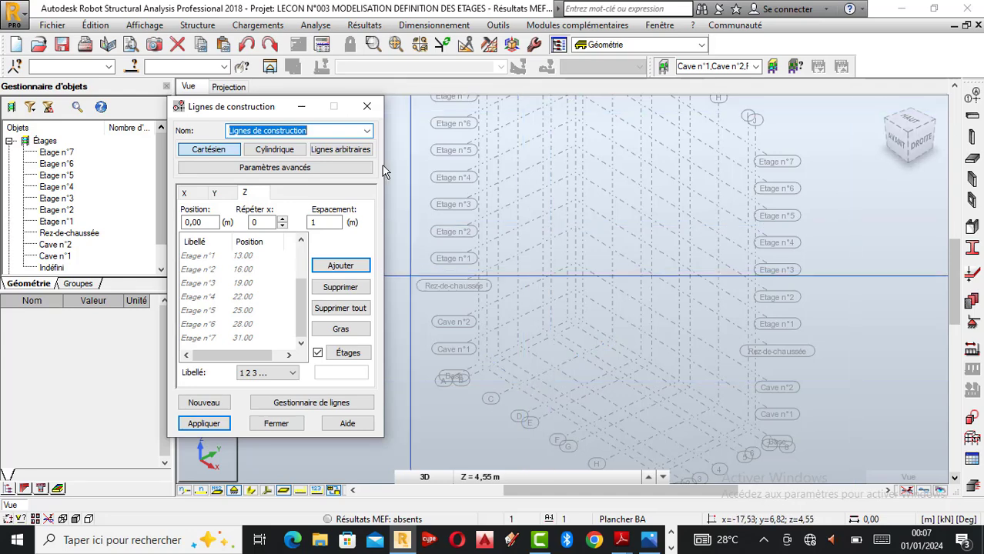
{"action": "left_click", "coordinate": [367, 107]}
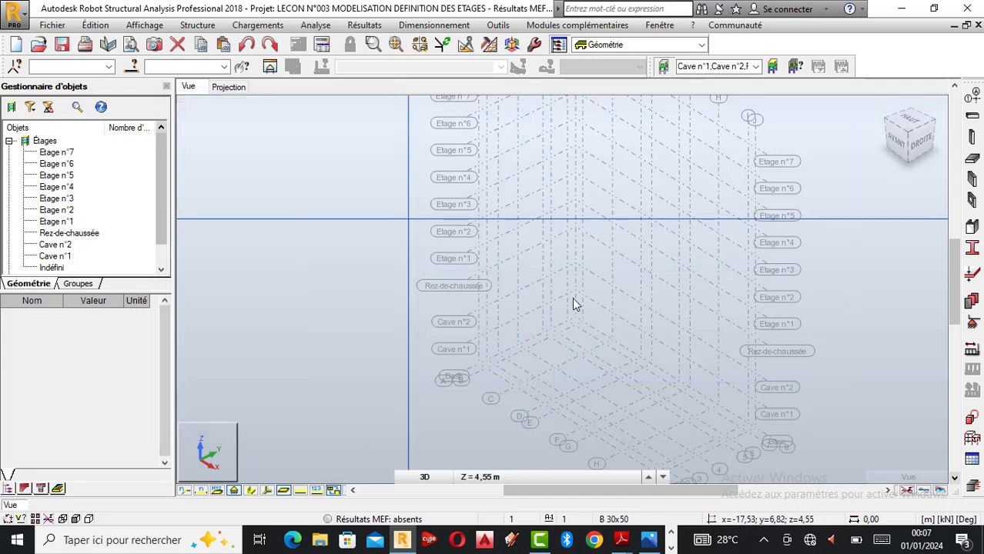
{"action": "scroll", "coordinate": [616, 318], "scroll_direction": "up", "scroll_amount": 2}
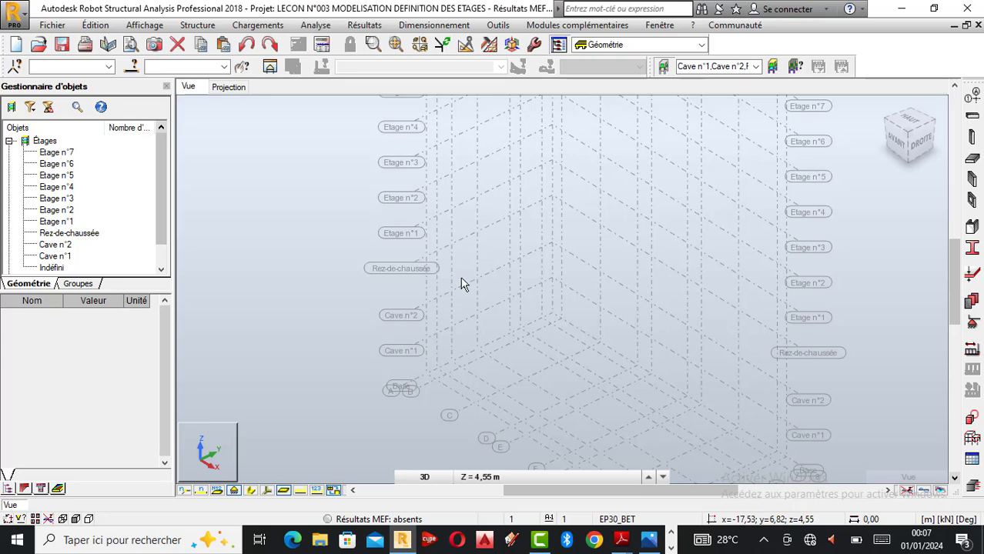
{"action": "scroll", "coordinate": [463, 285], "scroll_direction": "down", "scroll_amount": 2}
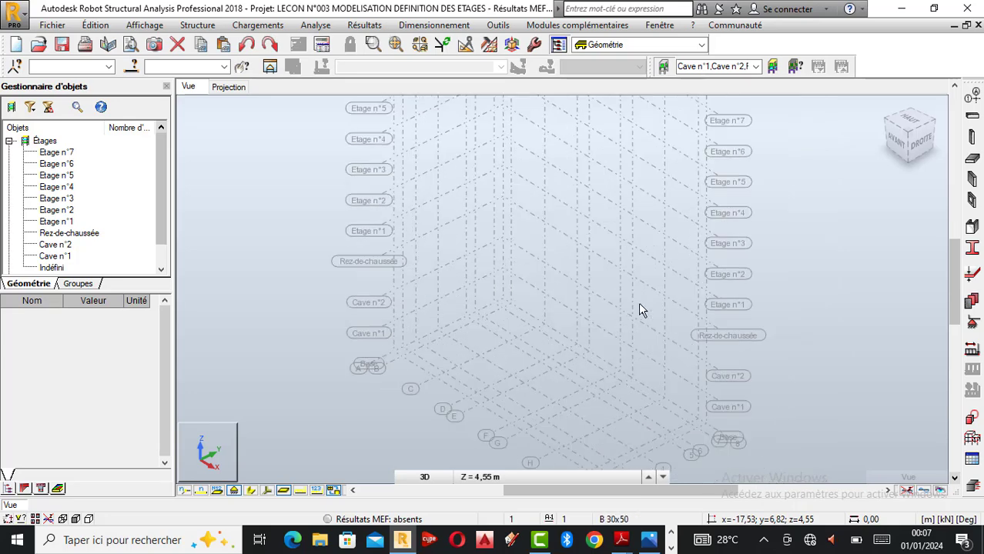
Start defining a column (Poteau), set its type to Poteau BA, and open the definition of a new section for it
{"action": "left_click", "coordinate": [973, 136]}
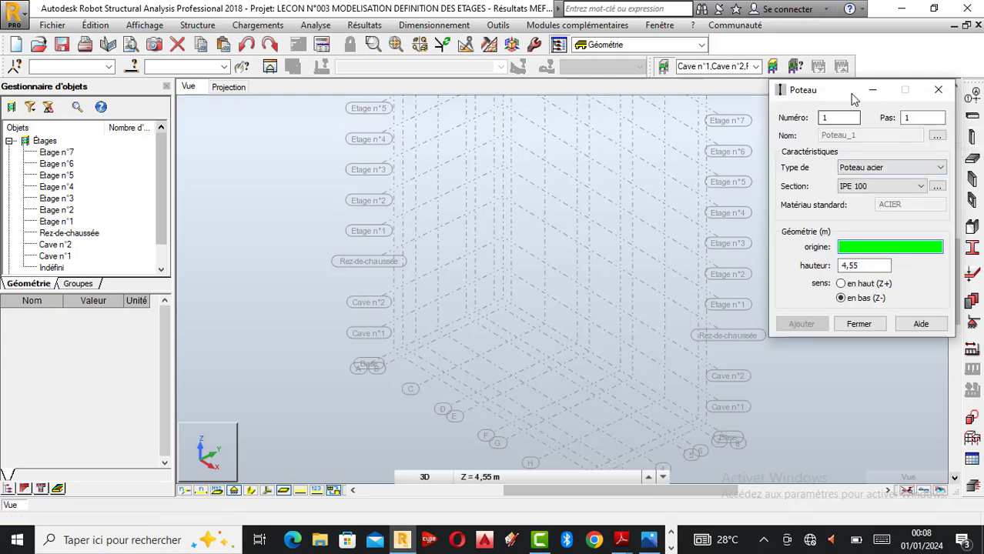
{"action": "left_click_drag", "start_coordinate": [845, 92], "coordinate": [251, 152]}
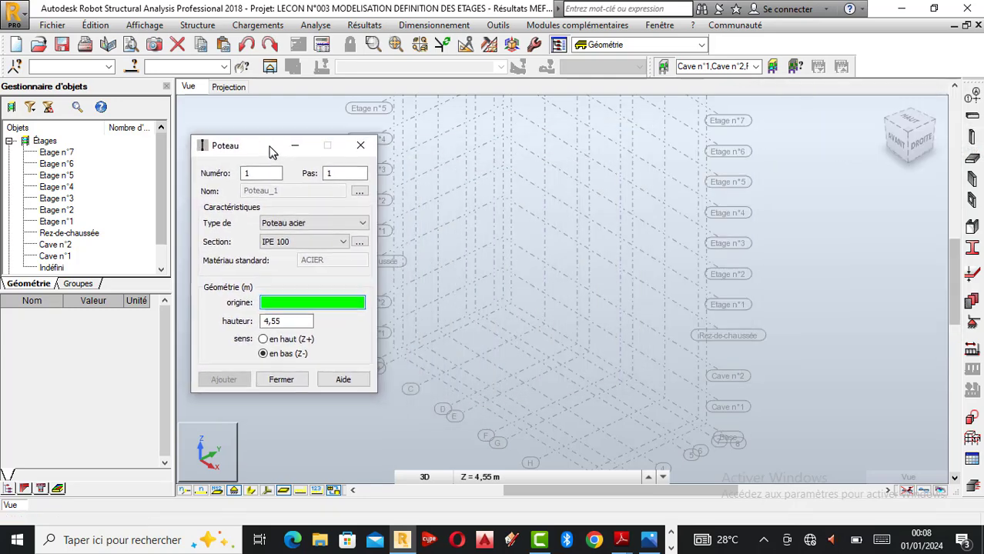
{"action": "left_click", "coordinate": [364, 222]}
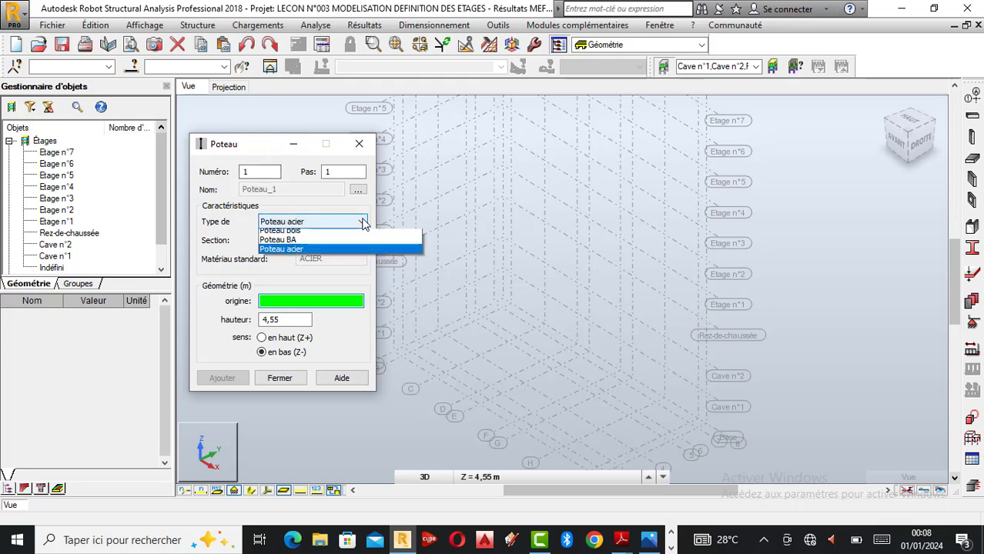
{"action": "left_click", "coordinate": [291, 244]}
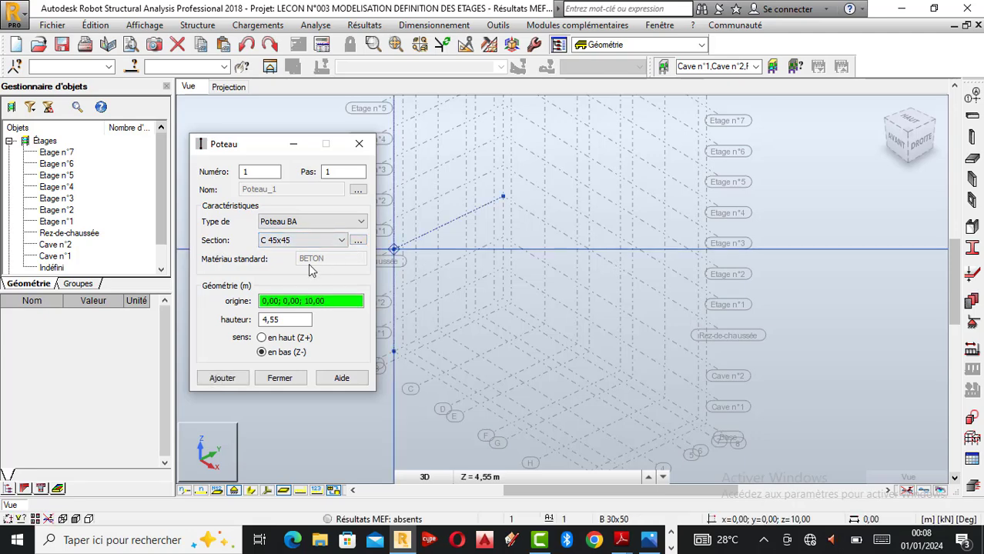
{"action": "left_click", "coordinate": [358, 242]}
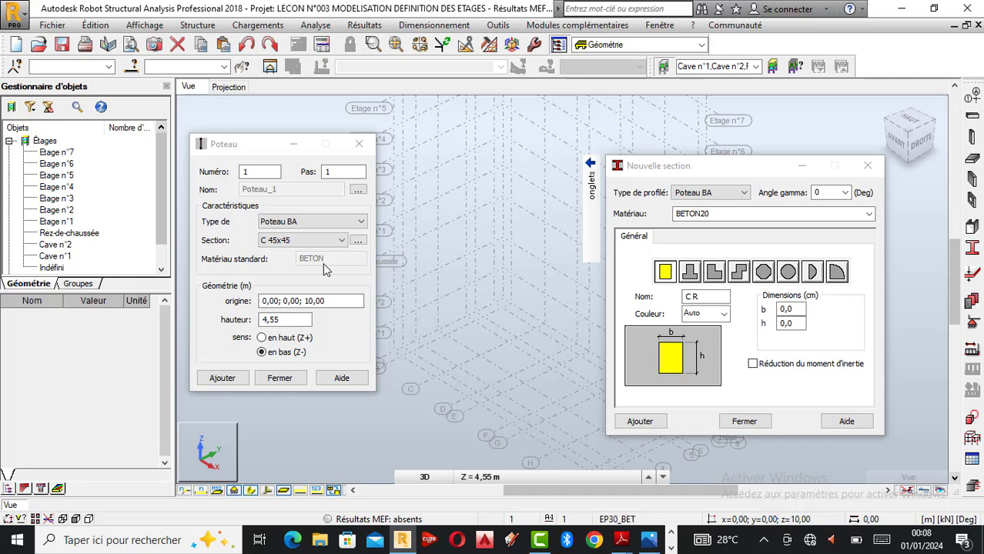
Switch to Adobe Reader, check the base (Socle) dimensions under 6.1 MODELISATION in the project document, and return to Robot
{"action": "mouse_move", "coordinate": [618, 545]}
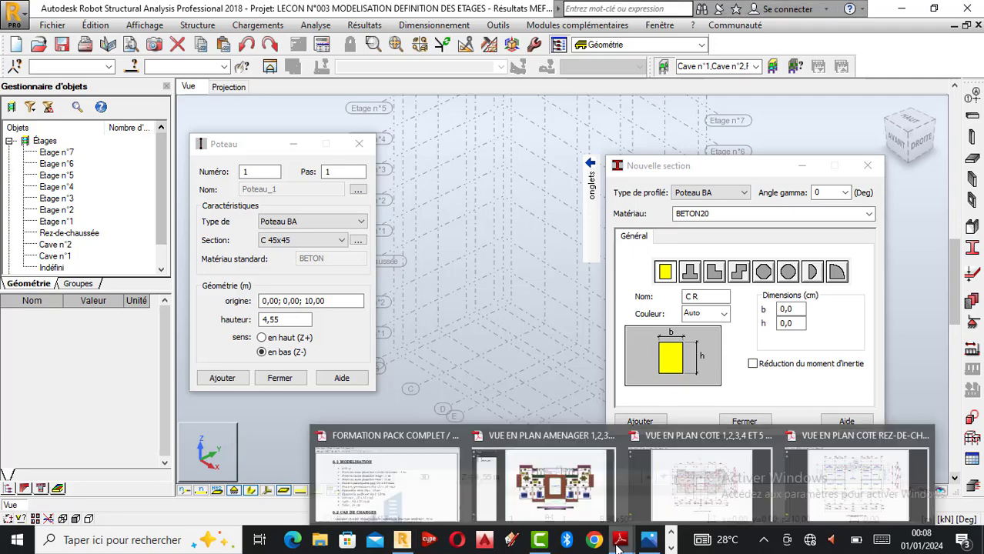
{"action": "left_click", "coordinate": [389, 482]}
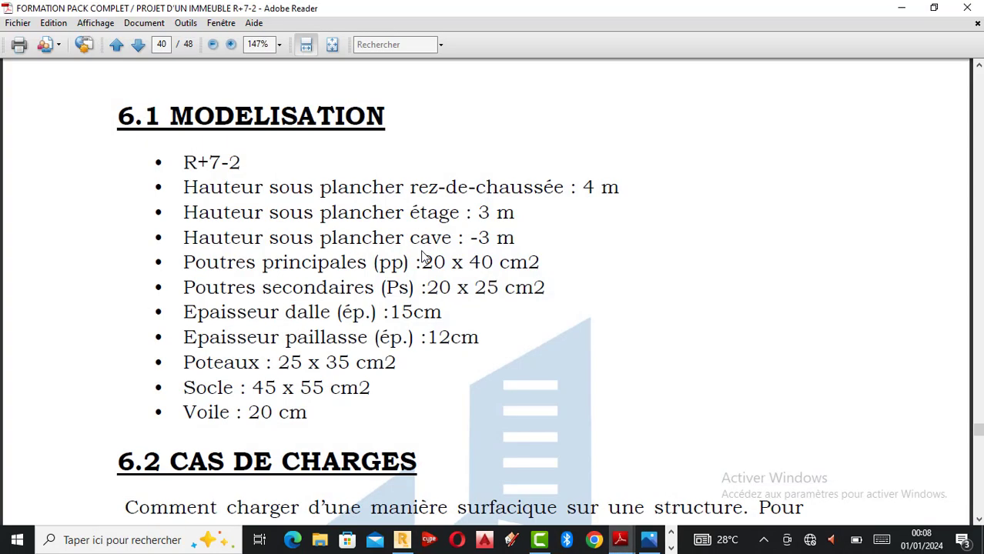
{"action": "scroll", "coordinate": [419, 262], "scroll_direction": "up", "scroll_amount": 5}
{"action": "scroll", "coordinate": [414, 266], "scroll_direction": "up", "scroll_amount": 3}
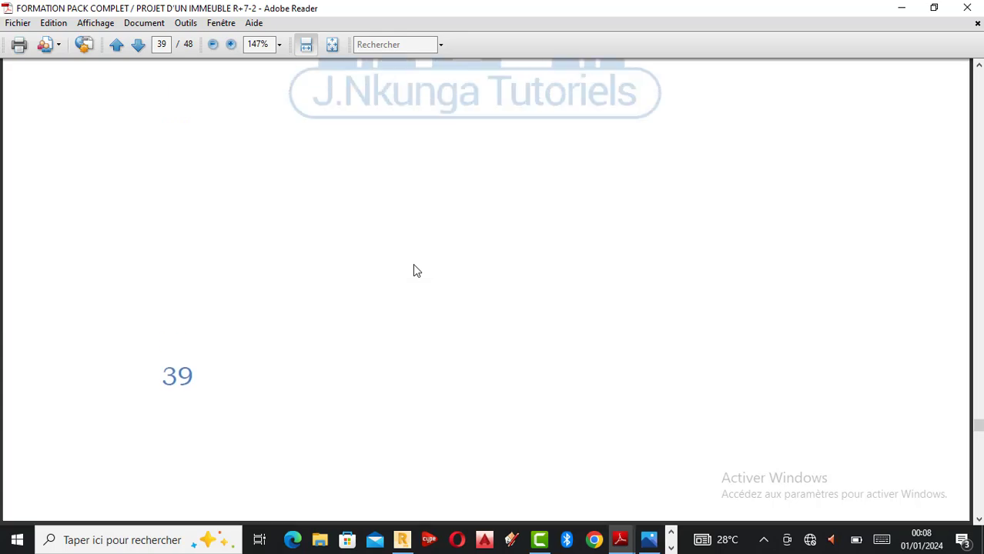
{"action": "scroll", "coordinate": [413, 265], "scroll_direction": "down", "scroll_amount": 7}
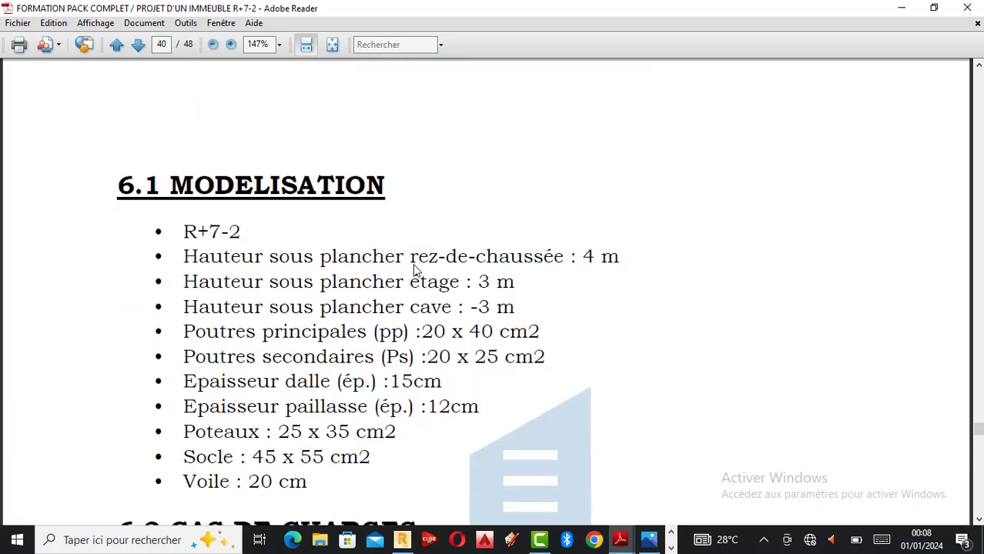
{"action": "scroll", "coordinate": [414, 268], "scroll_direction": "down", "scroll_amount": 1}
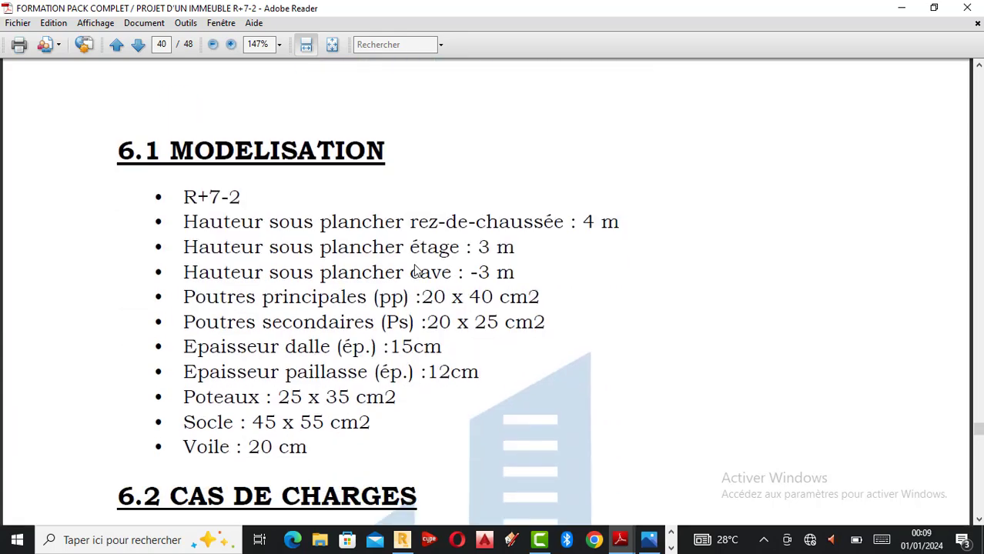
{"action": "scroll", "coordinate": [585, 258], "scroll_direction": "down", "scroll_amount": 1}
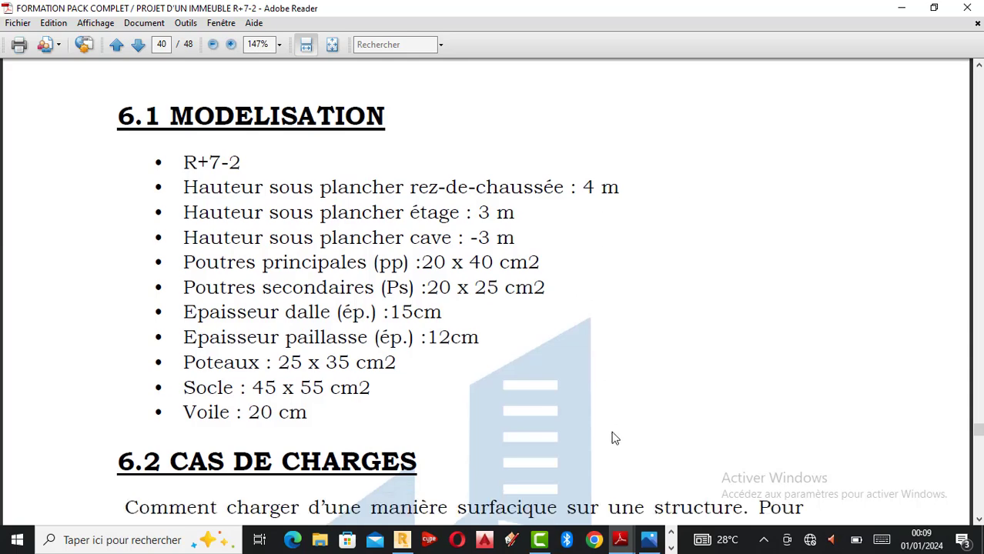
{"action": "left_click", "coordinate": [413, 542]}
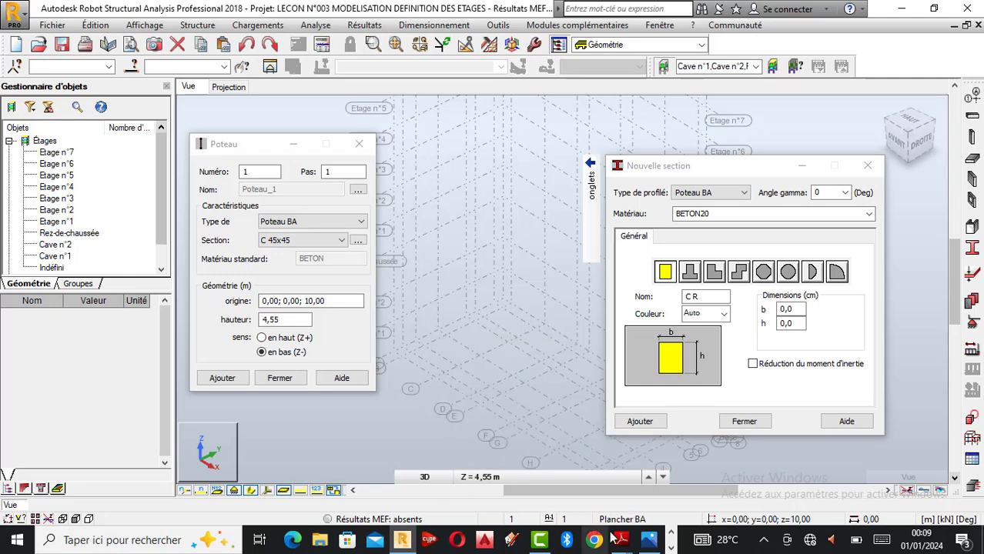
{"action": "mouse_move", "coordinate": [451, 483]}
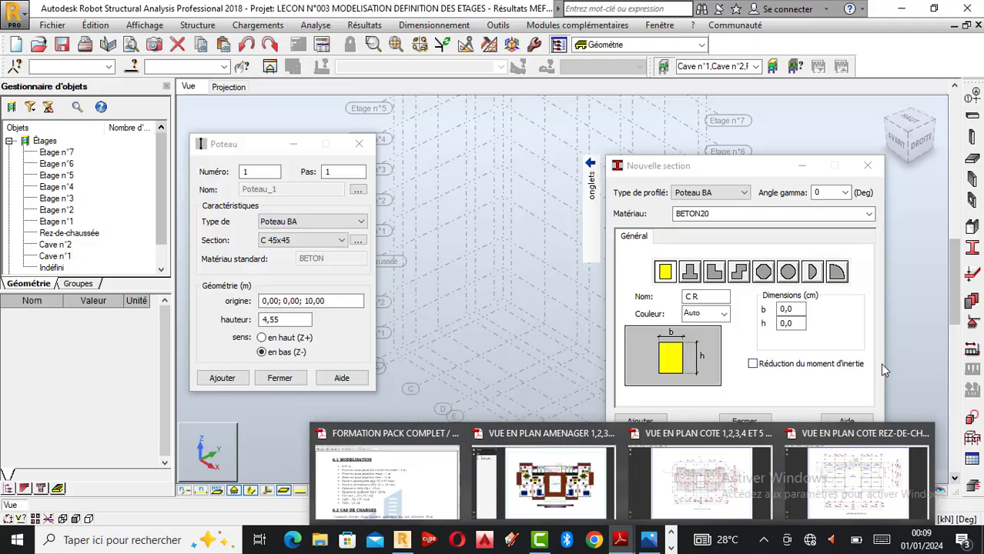
Set the new rectangular section's dimensions to b = 45 cm and h = 55 cm
{"action": "left_click_drag", "start_coordinate": [801, 310], "coordinate": [766, 323]}
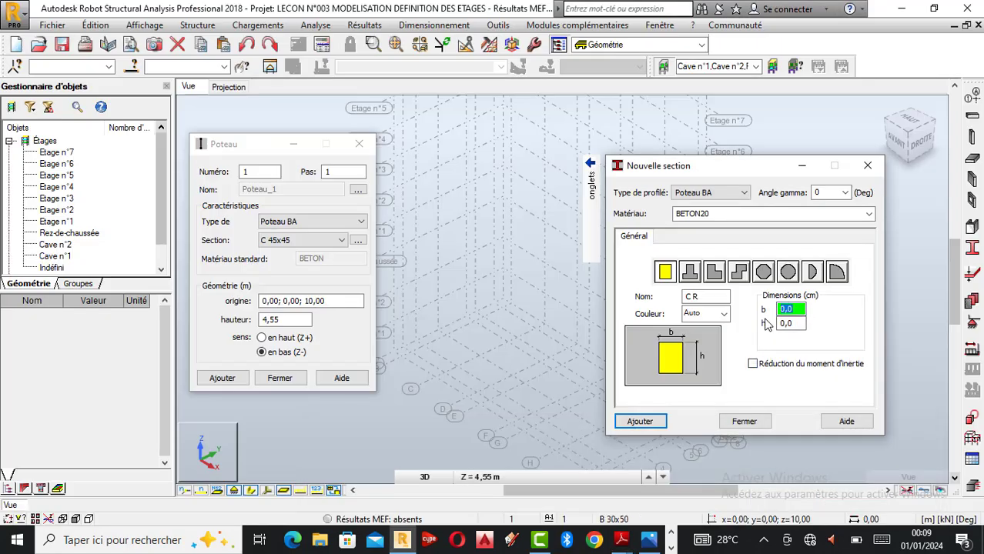
{"action": "type", "text": "45"}
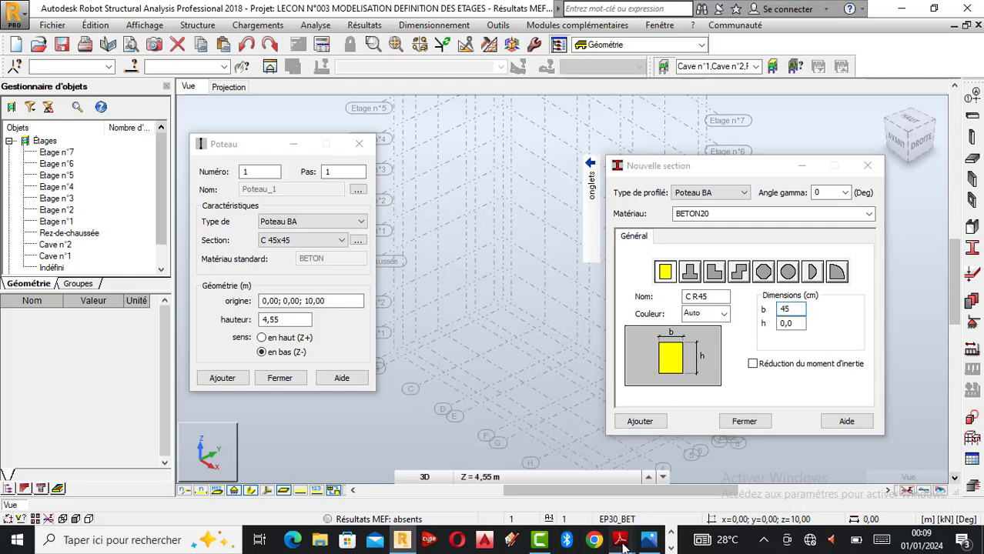
{"action": "mouse_move", "coordinate": [618, 546]}
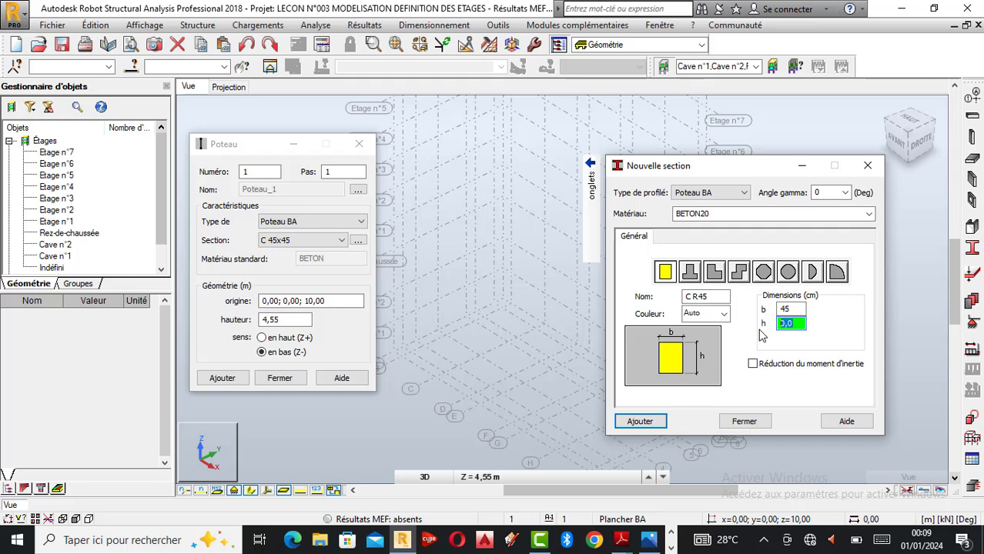
{"action": "type", "text": "55"}
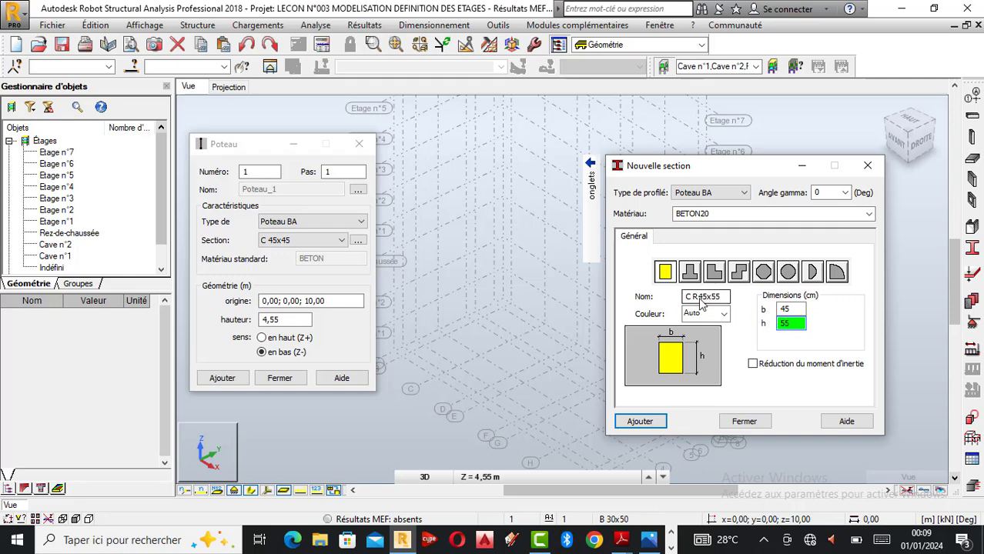
Name the new section "Socle : 45x55 cm2"
{"action": "left_click_drag", "start_coordinate": [697, 298], "coordinate": [681, 300]}
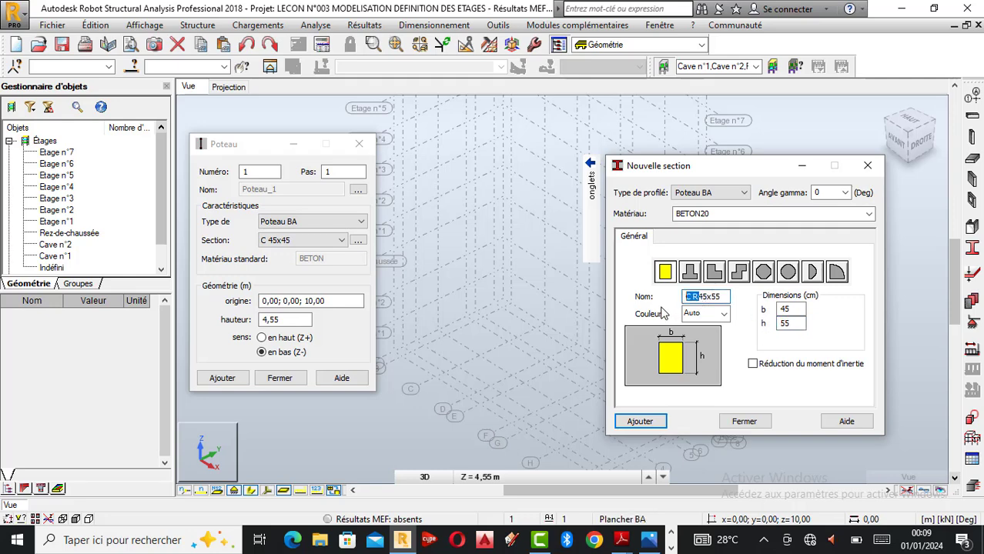
{"action": "type", "text": "So"}
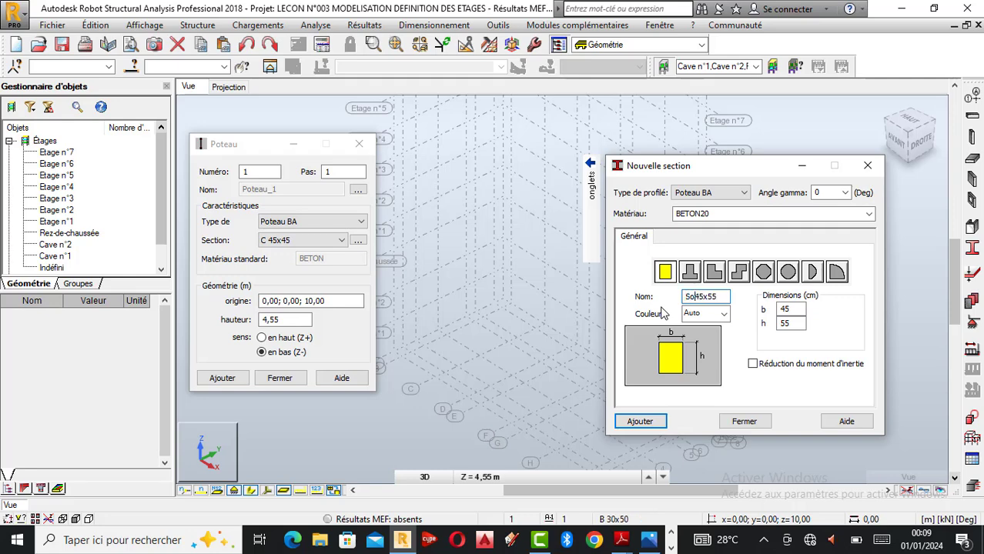
{"action": "type", "text": "cle :"}
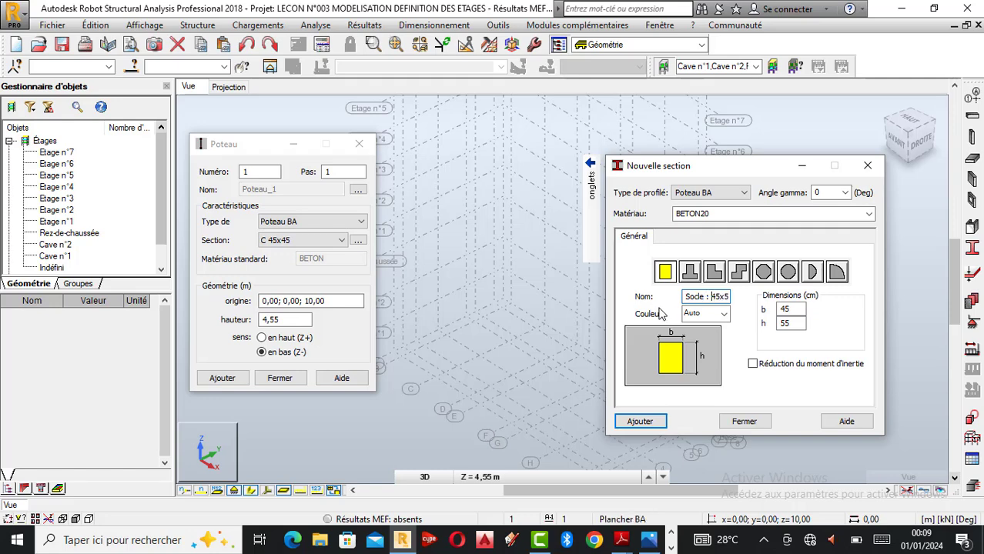
{"action": "key", "text": "Right"}
{"action": "key", "text": "Right"}
{"action": "key", "text": "Right"}
{"action": "key", "text": "Right"}
{"action": "key", "text": "Right"}
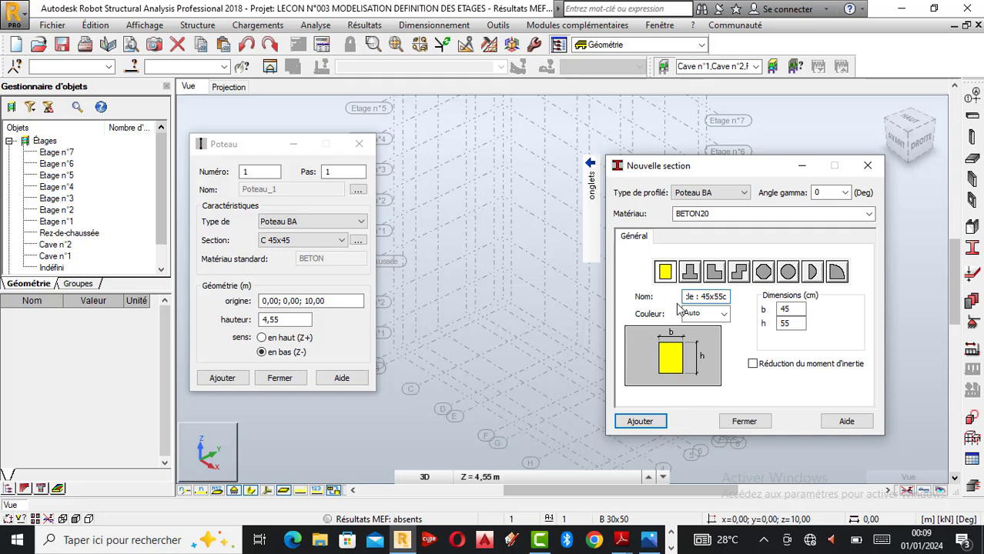
{"action": "type", "text": "cm2"}
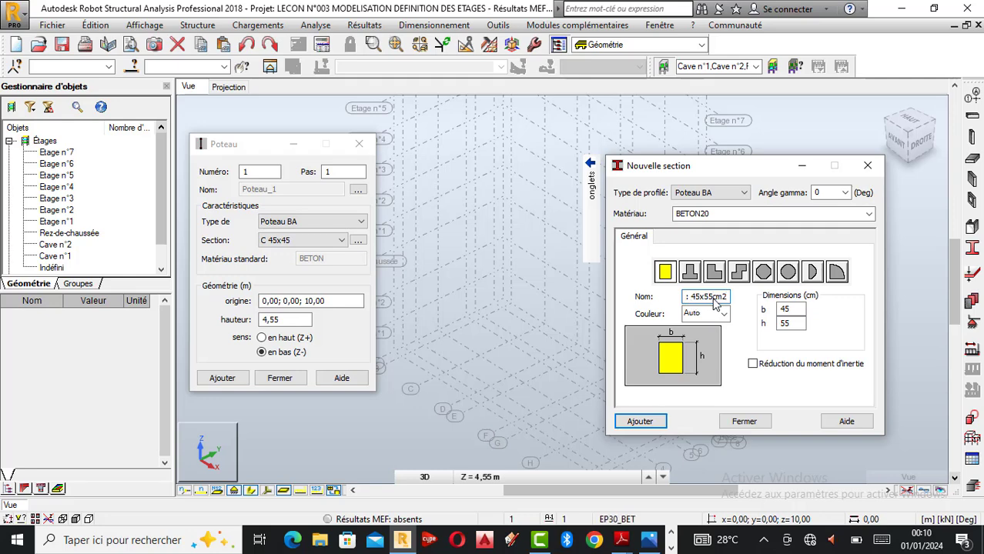
{"action": "left_click", "coordinate": [713, 299]}
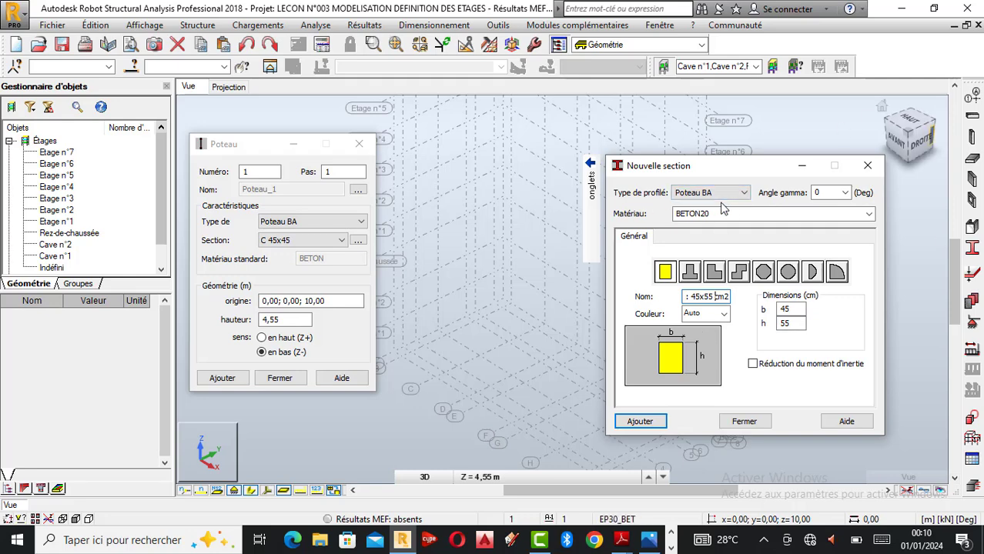
Keep Poteau BA as the section's profile type and set its colour to purple
{"action": "left_click", "coordinate": [744, 194]}
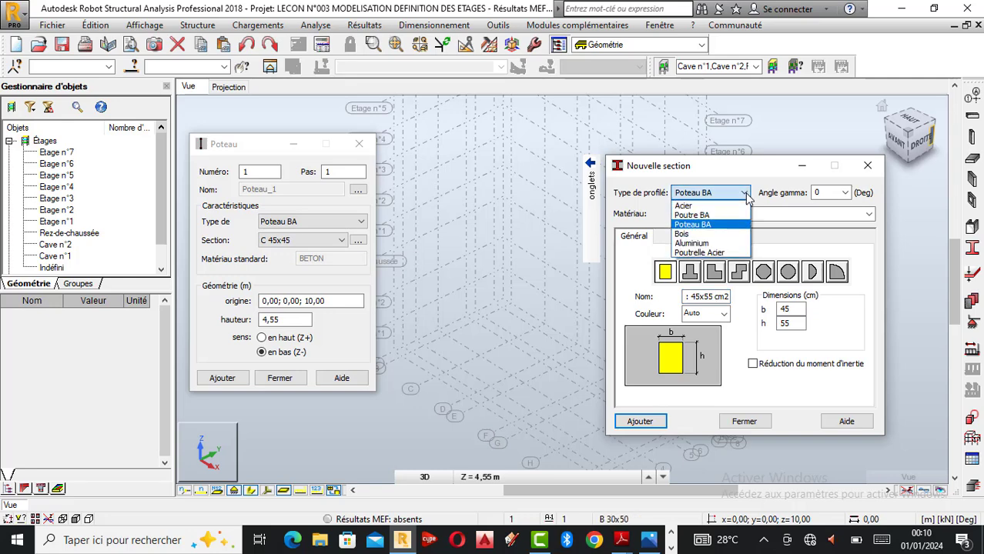
{"action": "left_click", "coordinate": [700, 224]}
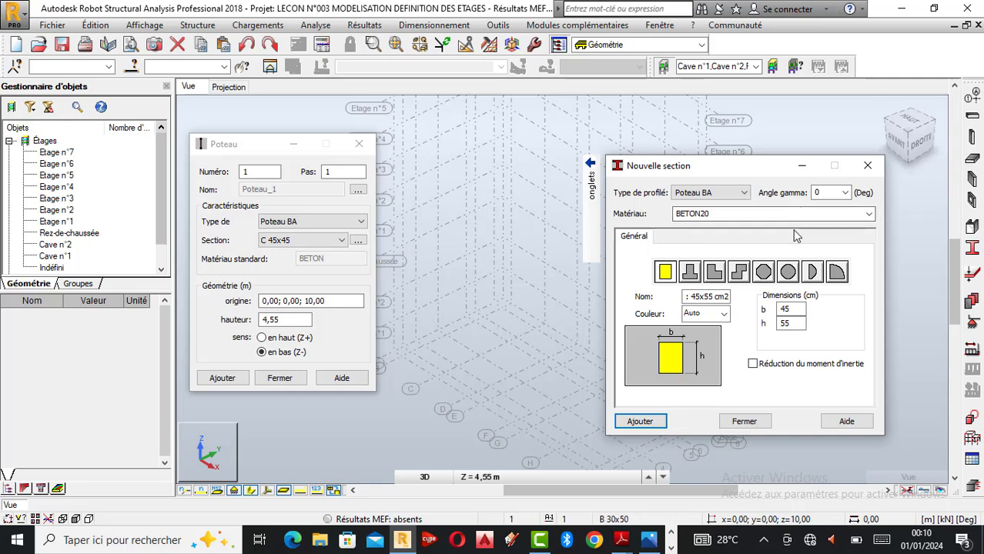
{"action": "left_click", "coordinate": [725, 316]}
{"action": "left_click", "coordinate": [701, 218]}
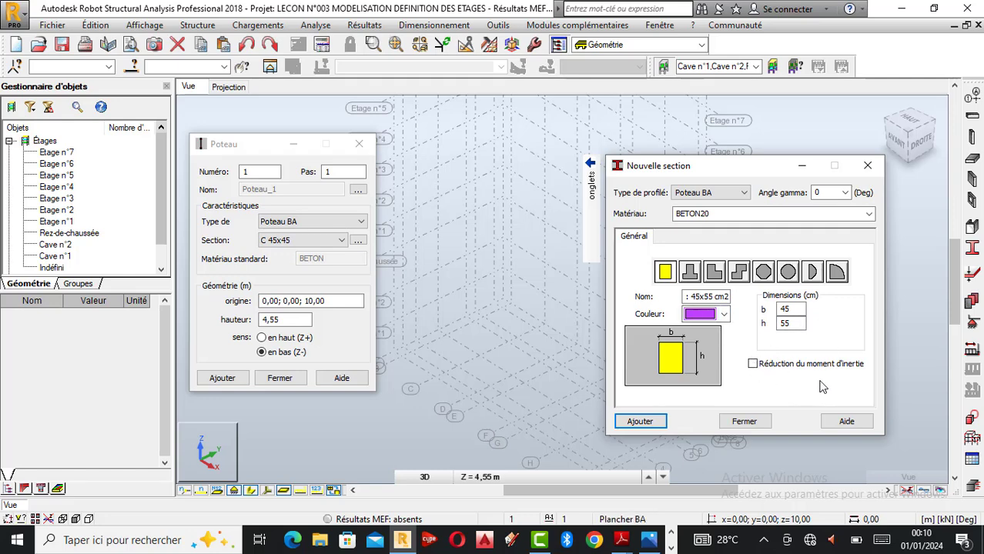
Leave the moment of inertia reduction off, add the Socle section to the project, and close the new section definition
{"action": "left_click", "coordinate": [753, 365]}
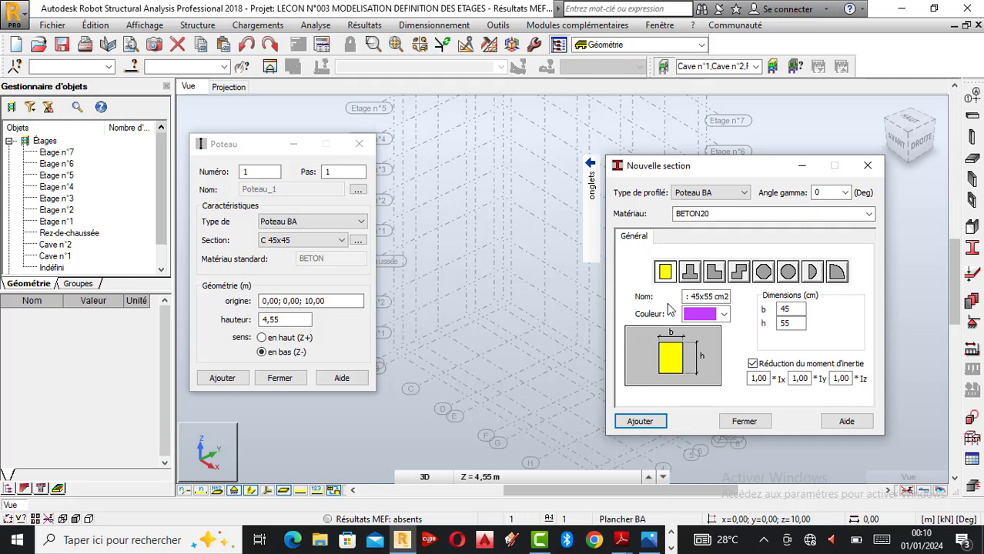
{"action": "left_click", "coordinate": [753, 364]}
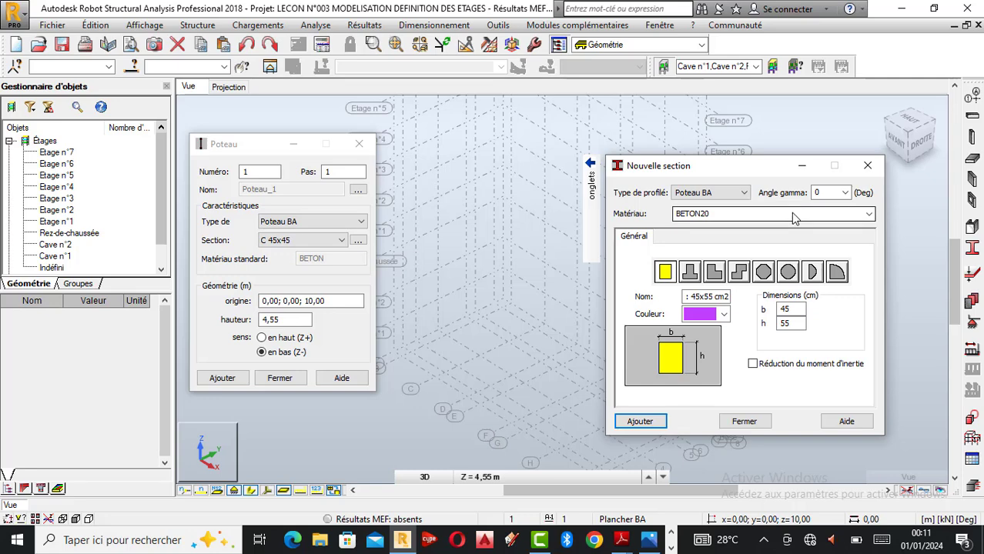
{"action": "mouse_move", "coordinate": [556, 239]}
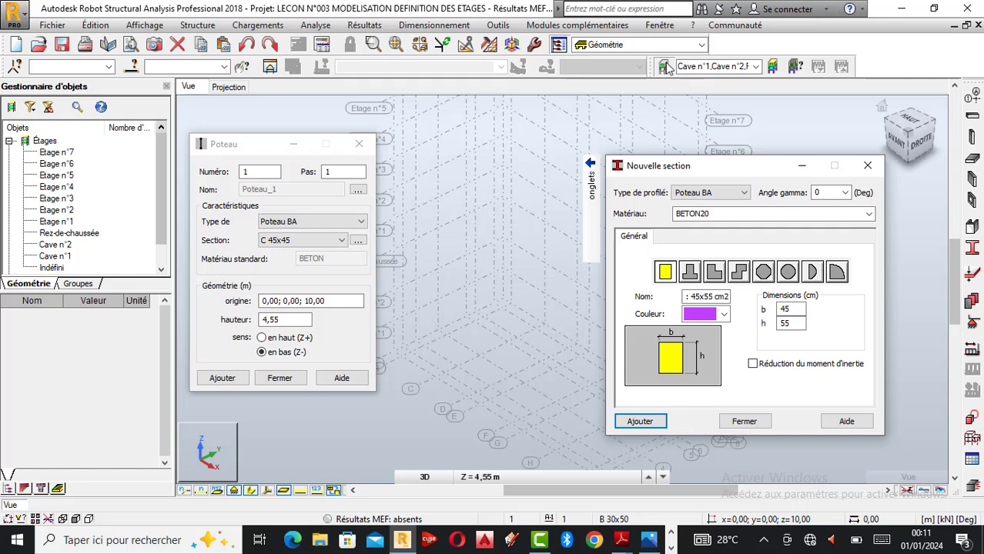
{"action": "left_click", "coordinate": [639, 425]}
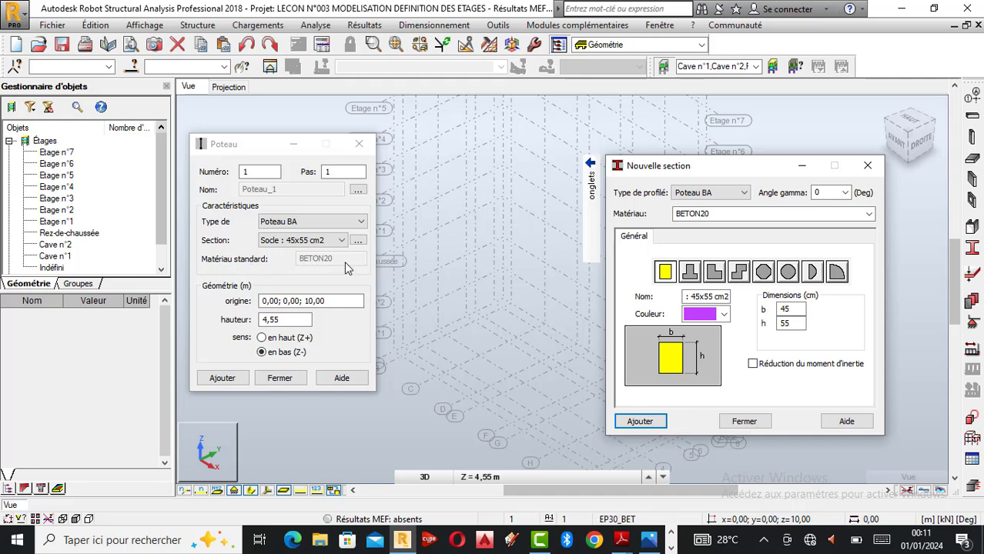
{"action": "left_click", "coordinate": [751, 426]}
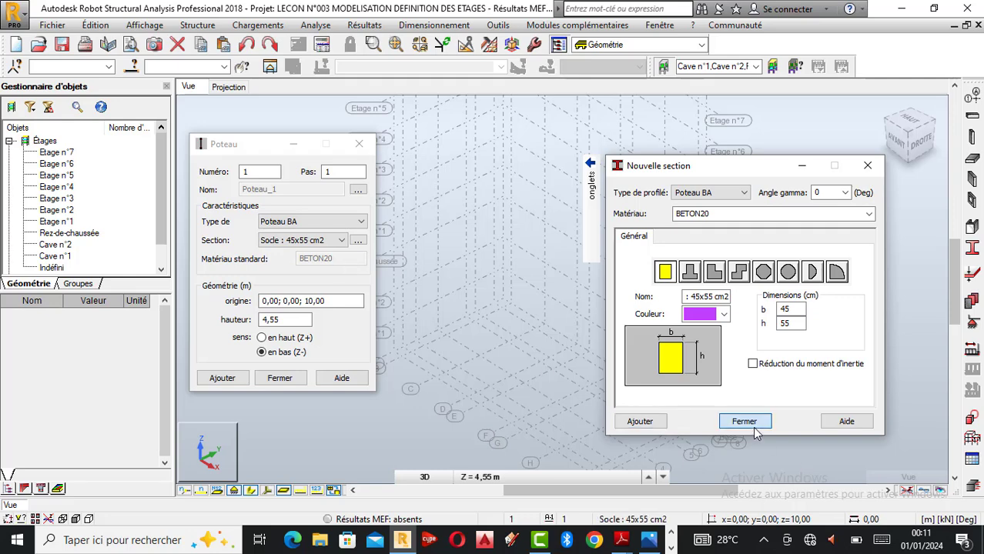
Set the column's height (hauteur) to 3 m
{"action": "scroll", "coordinate": [776, 354], "scroll_direction": "down", "scroll_amount": 2}
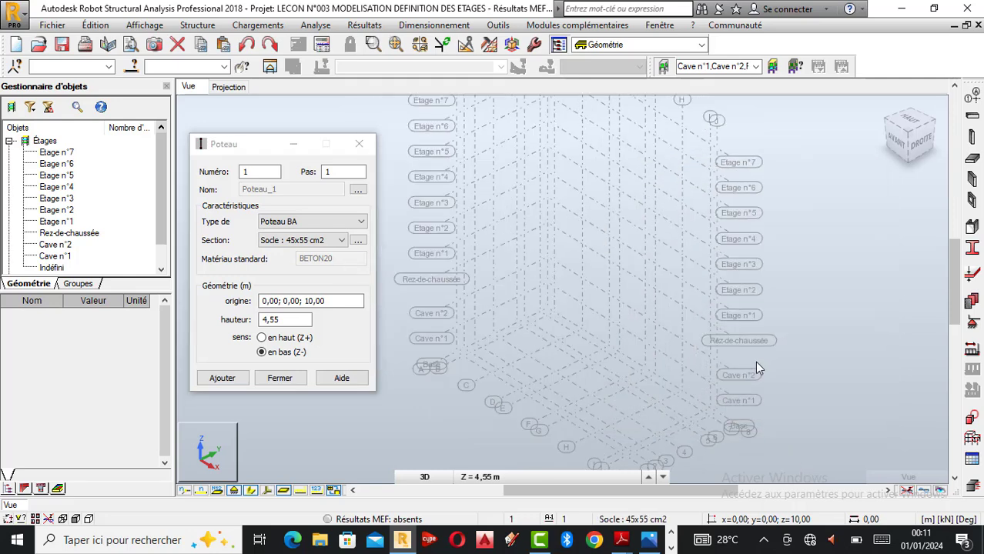
{"action": "scroll", "coordinate": [485, 373], "scroll_direction": "up", "scroll_amount": 2}
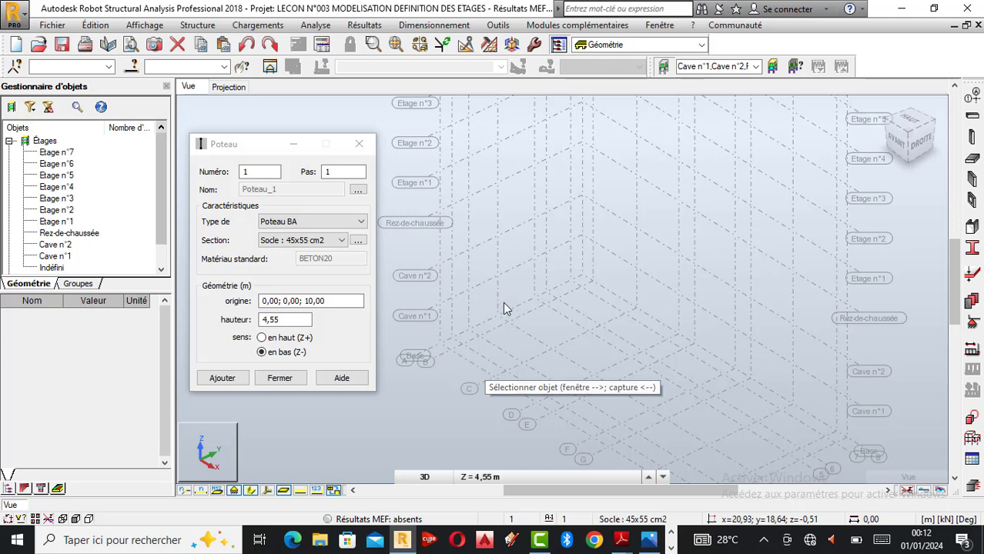
{"action": "left_click", "coordinate": [282, 321]}
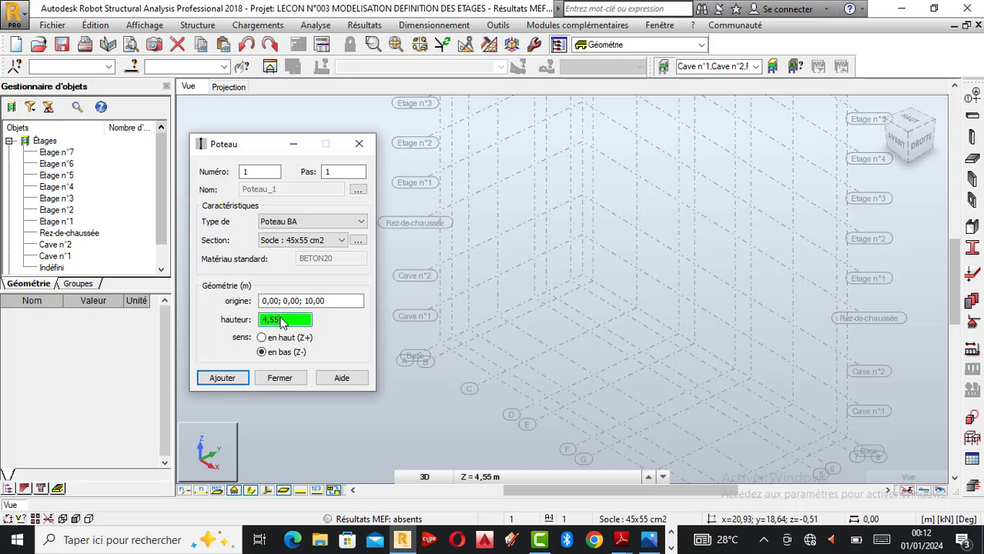
{"action": "key", "text": "BackSpace"}
{"action": "type", "text": "3"}
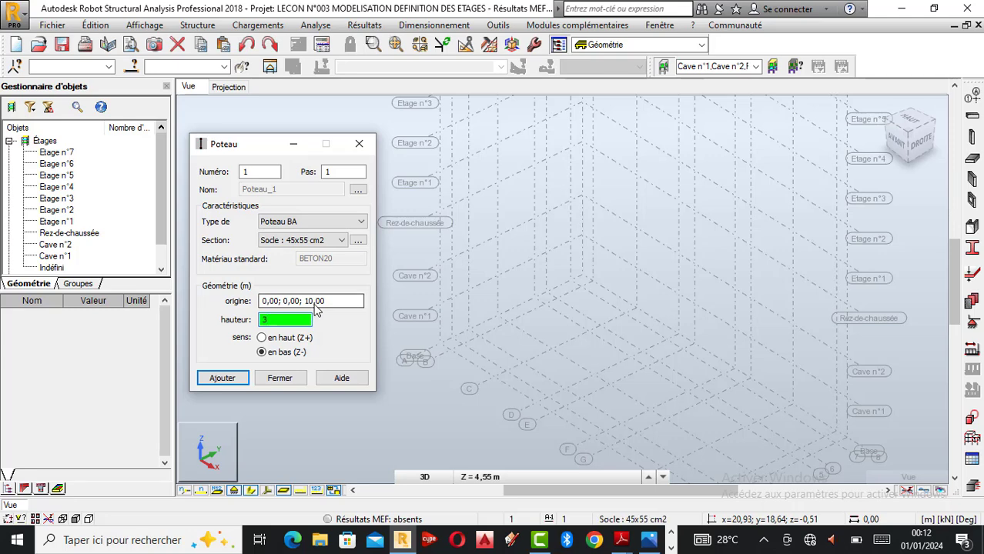
Set the column's direction to en haut (Z+), place it with origin 0,00; 4,85; 0,00, and close the column definition
{"action": "left_click", "coordinate": [314, 307]}
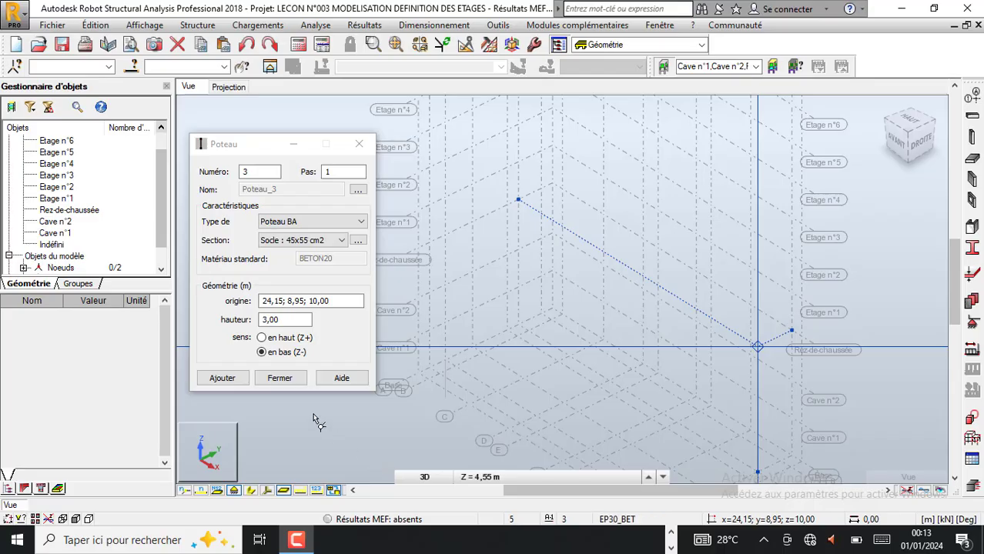
{"action": "left_click", "coordinate": [263, 339]}
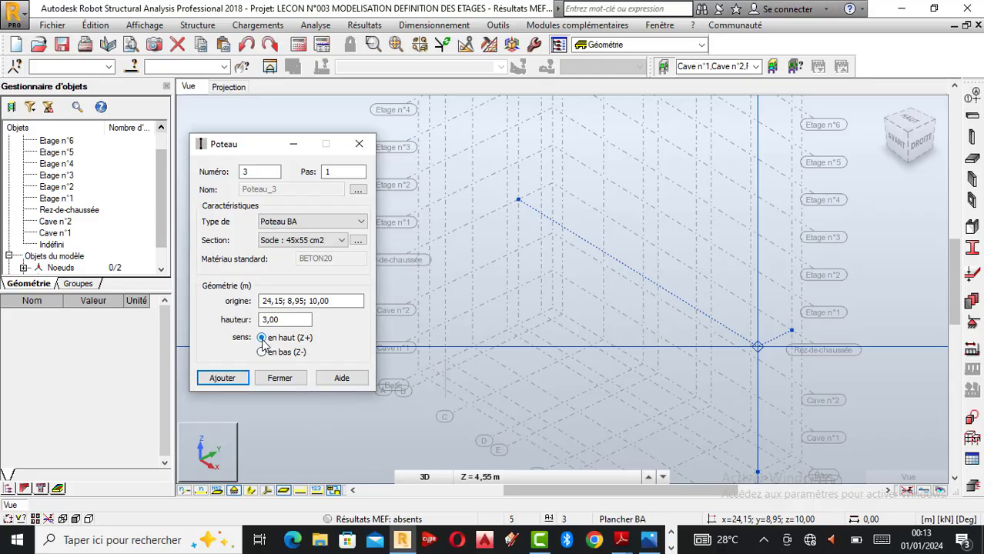
{"action": "left_click", "coordinate": [291, 302]}
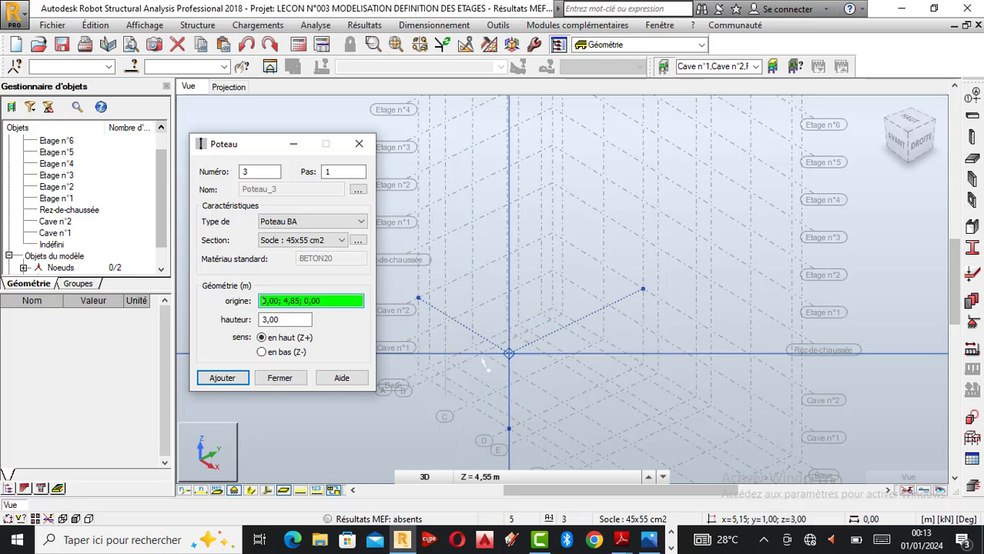
{"action": "left_click", "coordinate": [473, 348]}
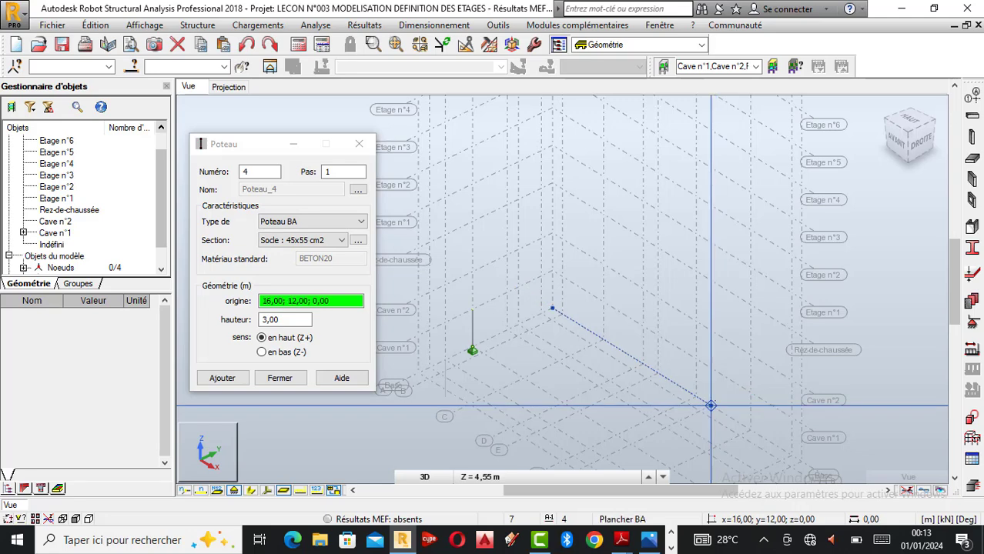
{"action": "left_click", "coordinate": [359, 144]}
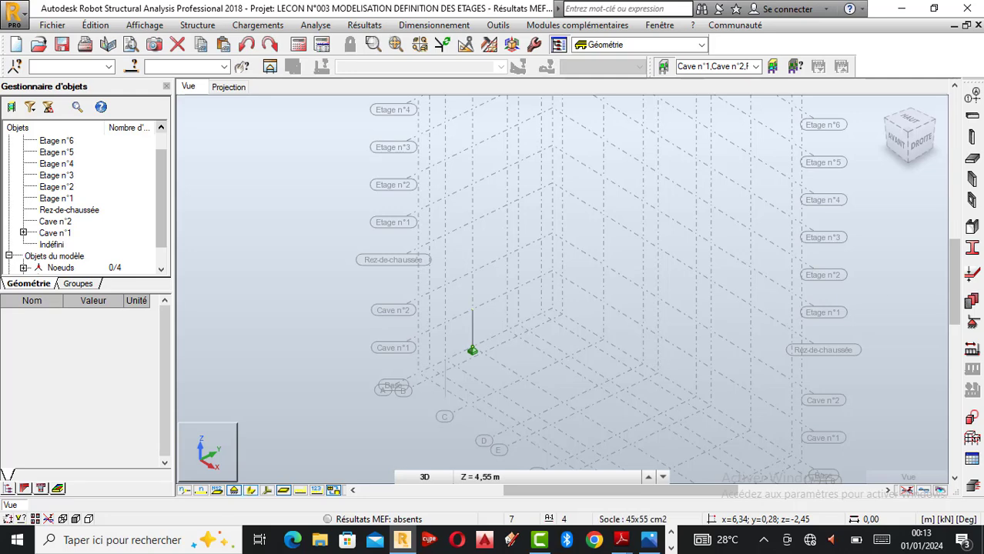
Turn on the display of section shapes and inspect the placed column in 3D
{"action": "left_click", "coordinate": [251, 490]}
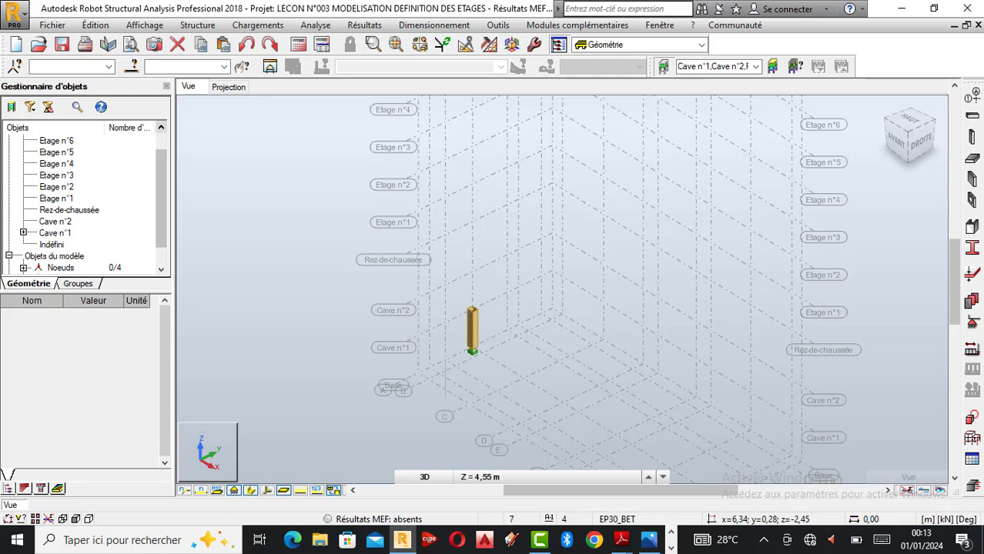
{"action": "scroll", "coordinate": [439, 282], "scroll_direction": "down", "scroll_amount": 1}
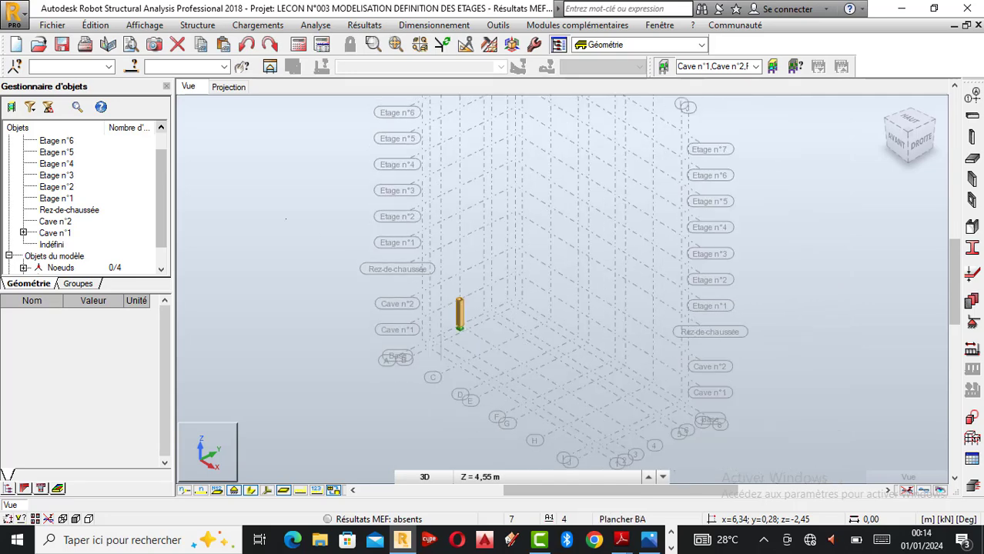
{"action": "right_click", "coordinate": [190, 220]}
{"action": "left_click", "coordinate": [231, 277]}
{"action": "left_click_drag", "start_coordinate": [387, 309], "coordinate": [443, 309]}
{"action": "scroll", "coordinate": [442, 308], "scroll_direction": "up", "scroll_amount": 1}
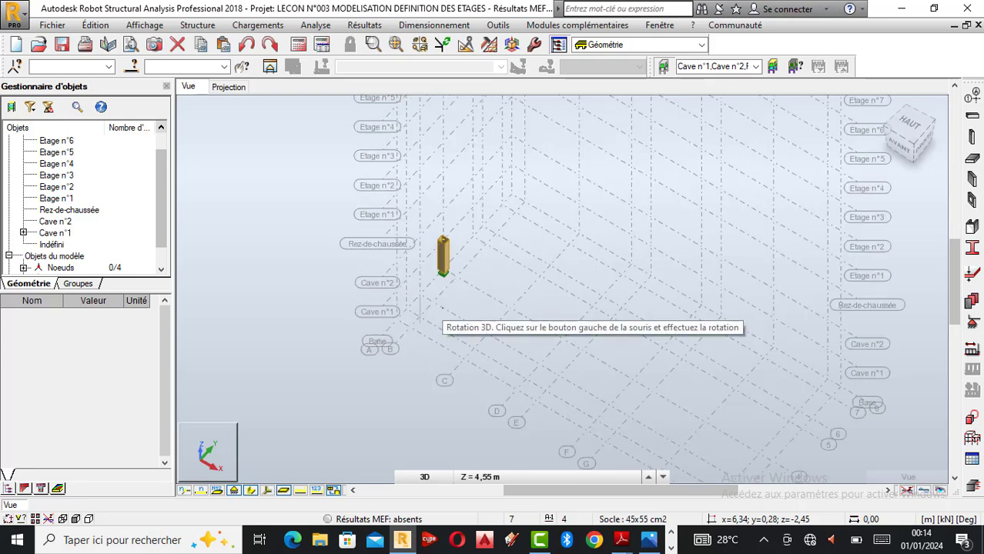
{"action": "scroll", "coordinate": [443, 308], "scroll_direction": "down", "scroll_amount": 2}
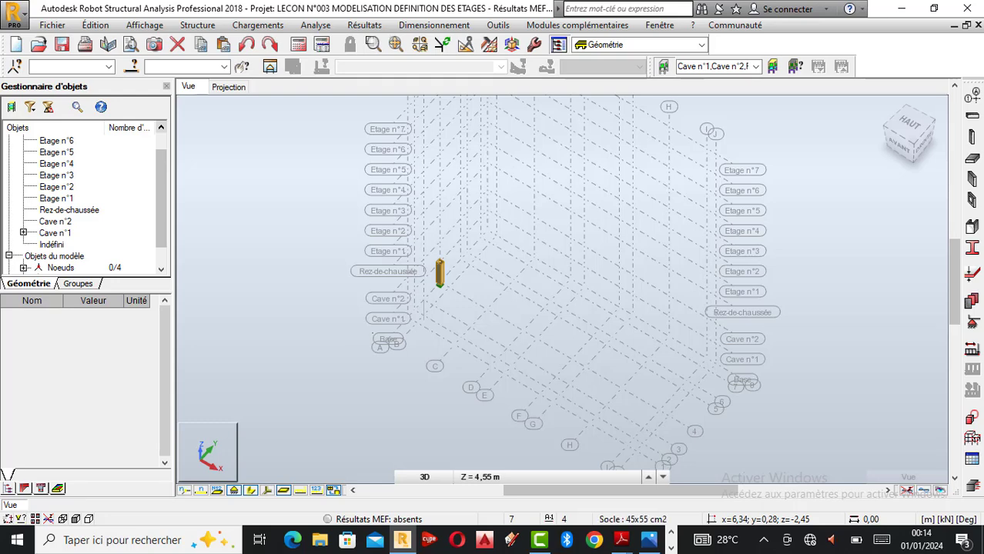
{"action": "scroll", "coordinate": [436, 326], "scroll_direction": "up", "scroll_amount": 1}
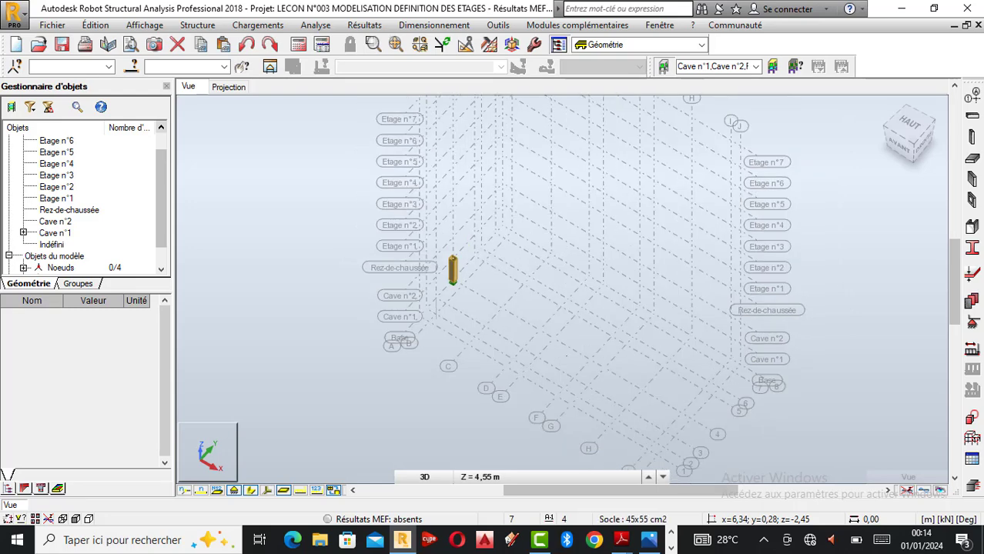
{"action": "scroll", "coordinate": [514, 322], "scroll_direction": "up", "scroll_amount": 3}
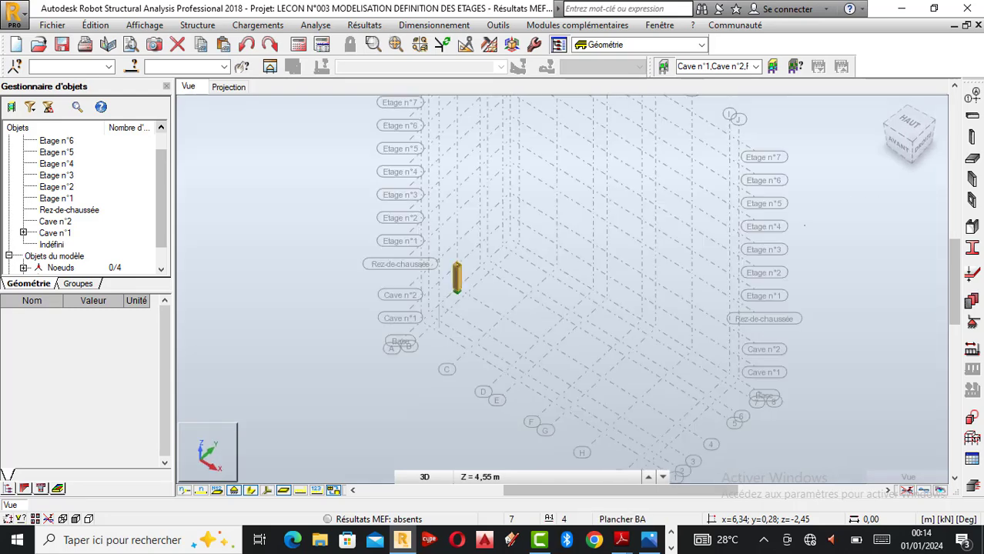
Delete the stray column Poteau_1, keeping only the column placed with the upward direction
{"action": "right_click", "coordinate": [708, 226]}
{"action": "left_click", "coordinate": [740, 234]}
{"action": "left_click_drag", "start_coordinate": [419, 237], "coordinate": [502, 376]}
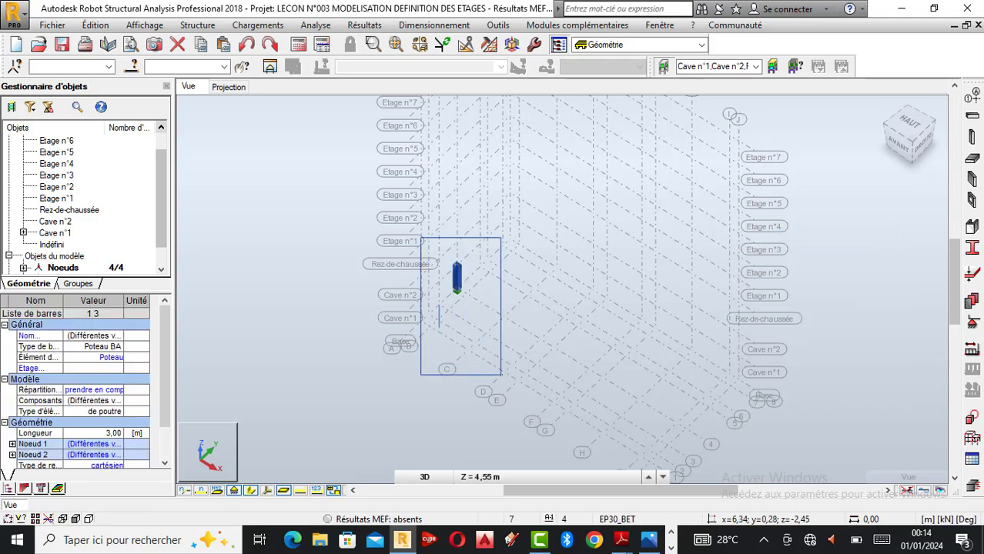
{"action": "left_click", "coordinate": [385, 354]}
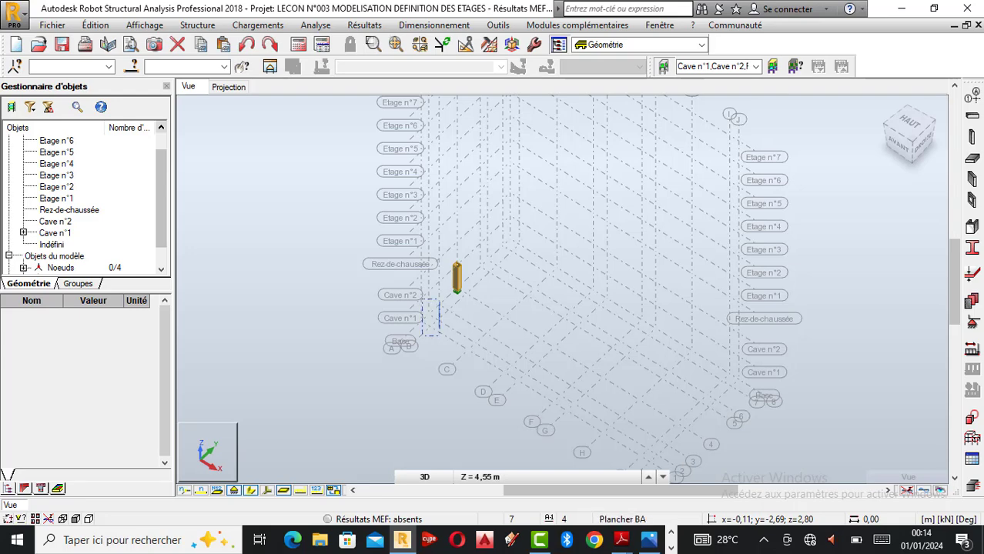
{"action": "left_click", "coordinate": [439, 316]}
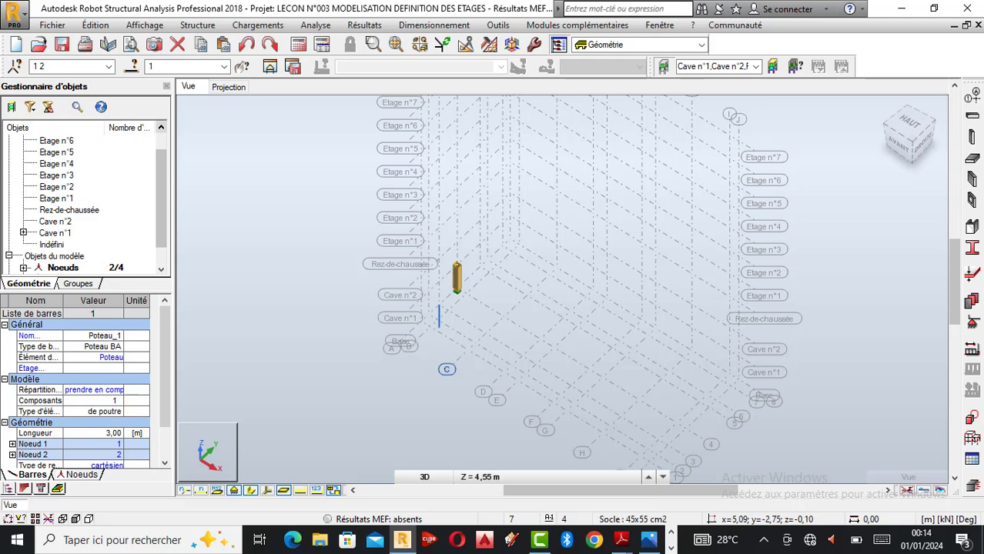
{"action": "key", "text": "Escape"}
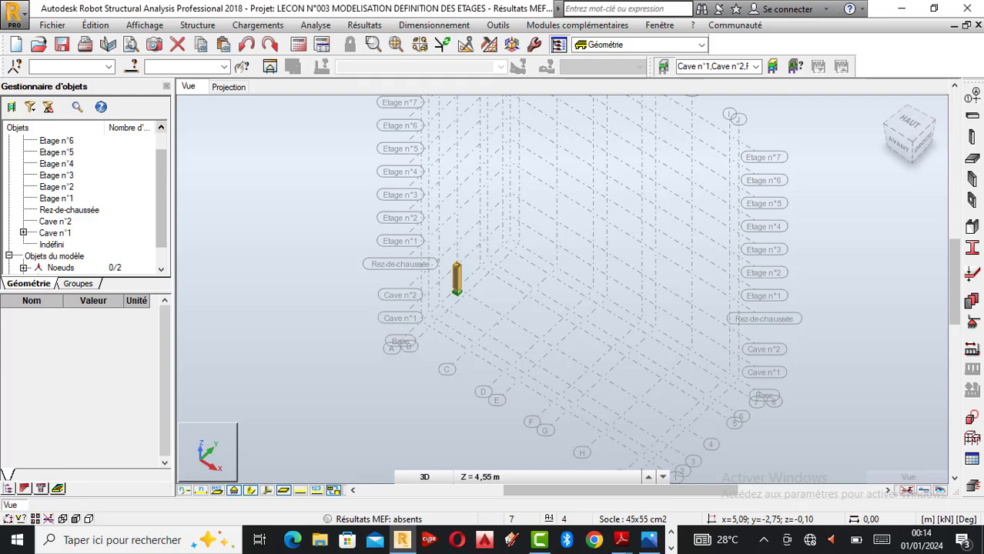
Select the remaining column and add a copy of its Socle section under the name "Socle : 45x55cm2"
{"action": "left_click_drag", "start_coordinate": [539, 345], "coordinate": [416, 235]}
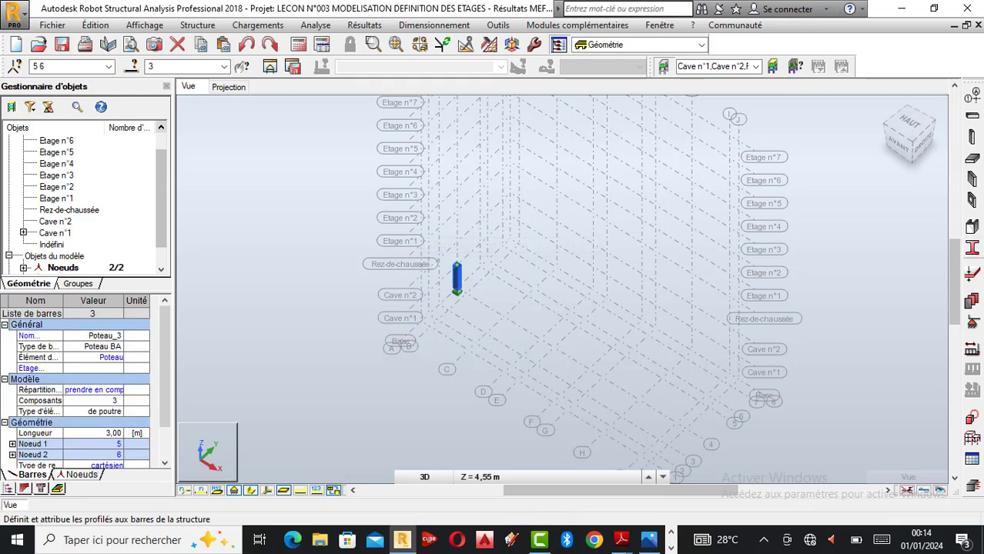
{"action": "left_click", "coordinate": [972, 248]}
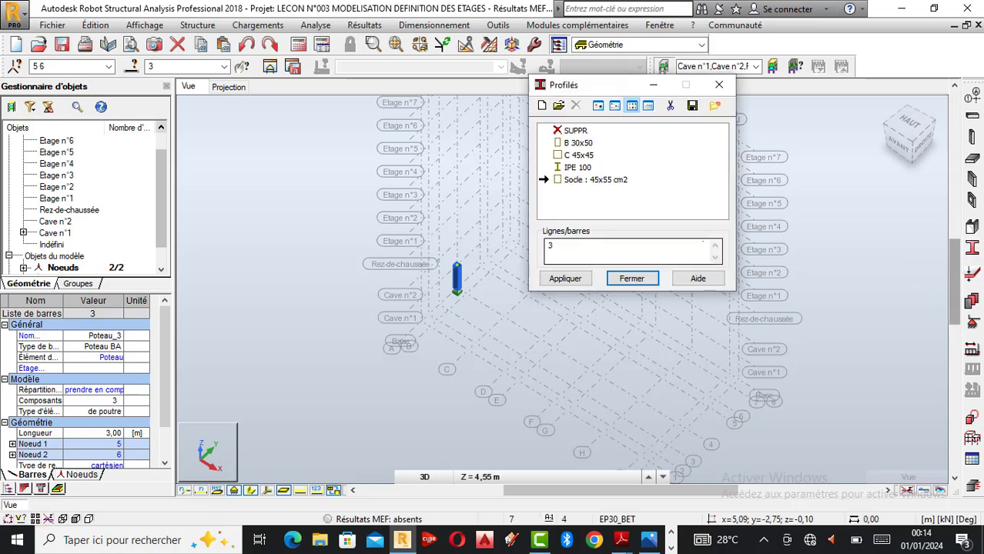
{"action": "double_click", "coordinate": [595, 180]}
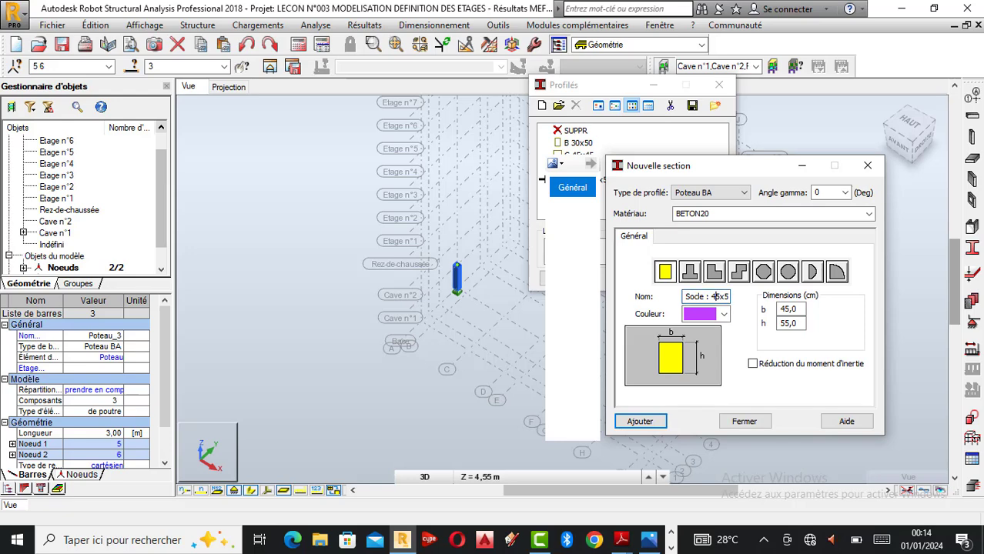
{"action": "type", "text": "5 cm"}
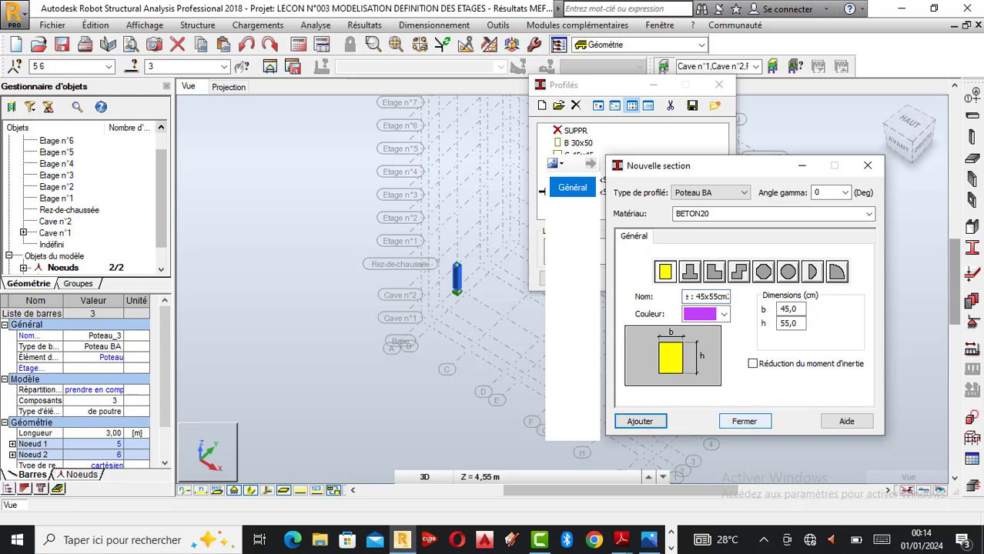
{"action": "left_click", "coordinate": [744, 421]}
Set the gamma angle of the "Socle : 45x55cm2" section to 90 degrees, overwriting its existing definition
{"action": "left_click", "coordinate": [596, 180]}
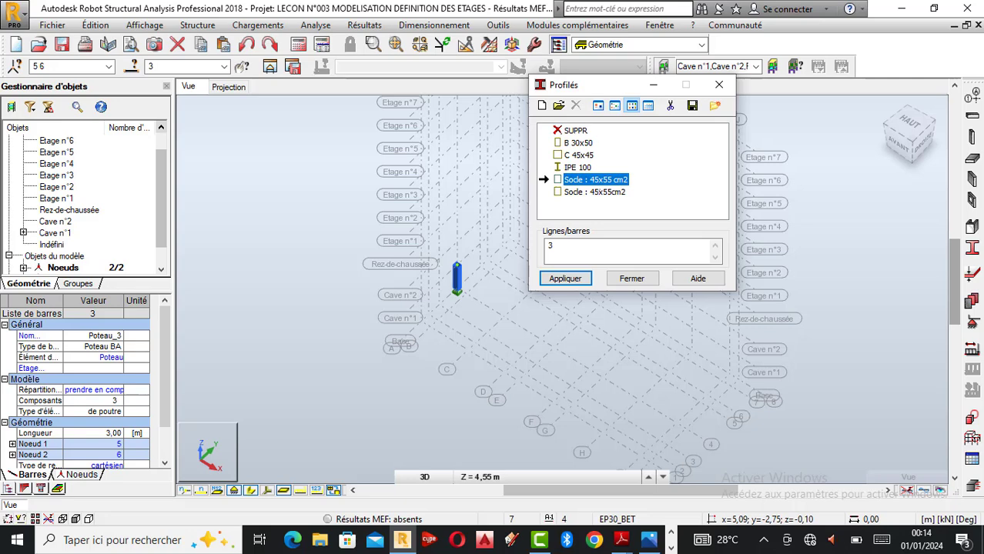
{"action": "left_click", "coordinate": [595, 191]}
{"action": "left_click", "coordinate": [596, 180]}
{"action": "double_click", "coordinate": [596, 192]}
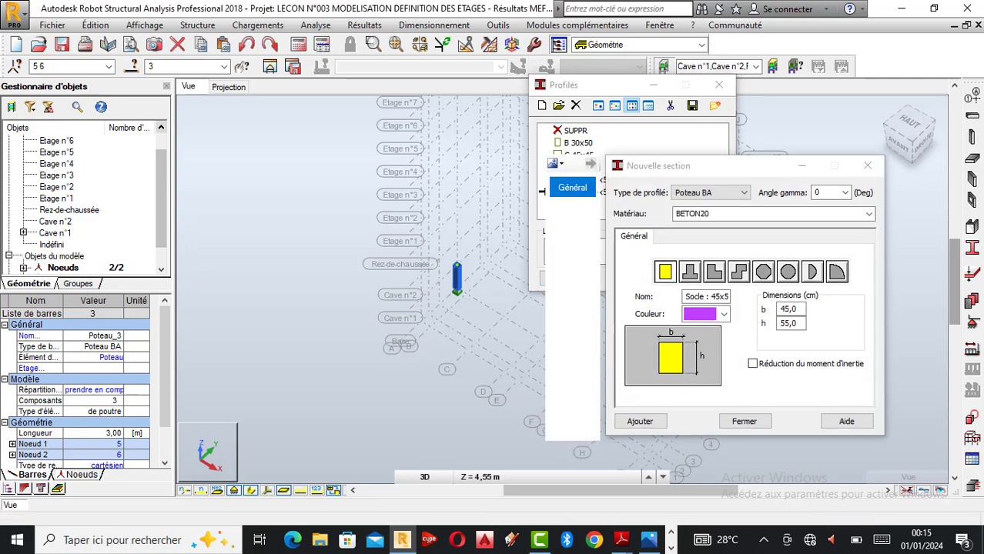
{"action": "left_click", "coordinate": [845, 192]}
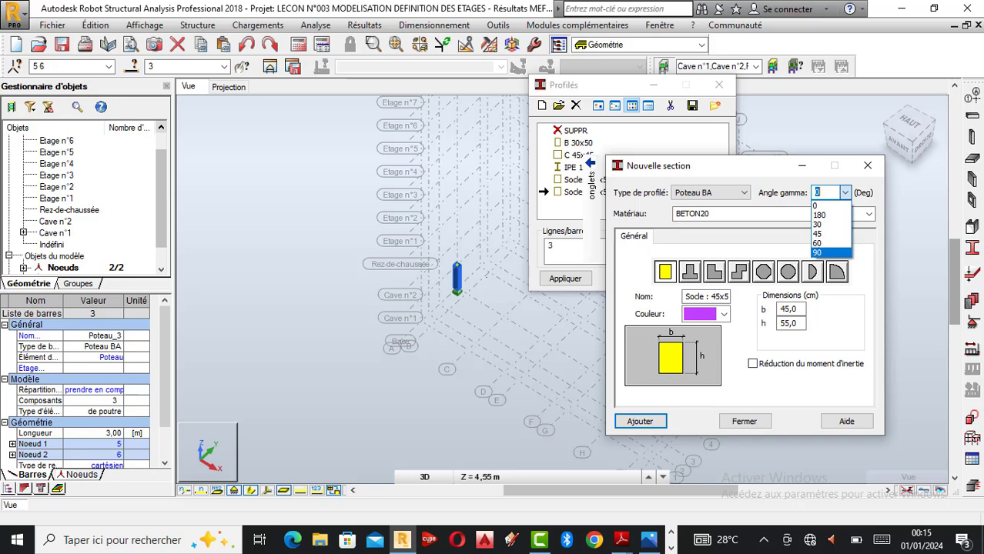
{"action": "left_click", "coordinate": [833, 253]}
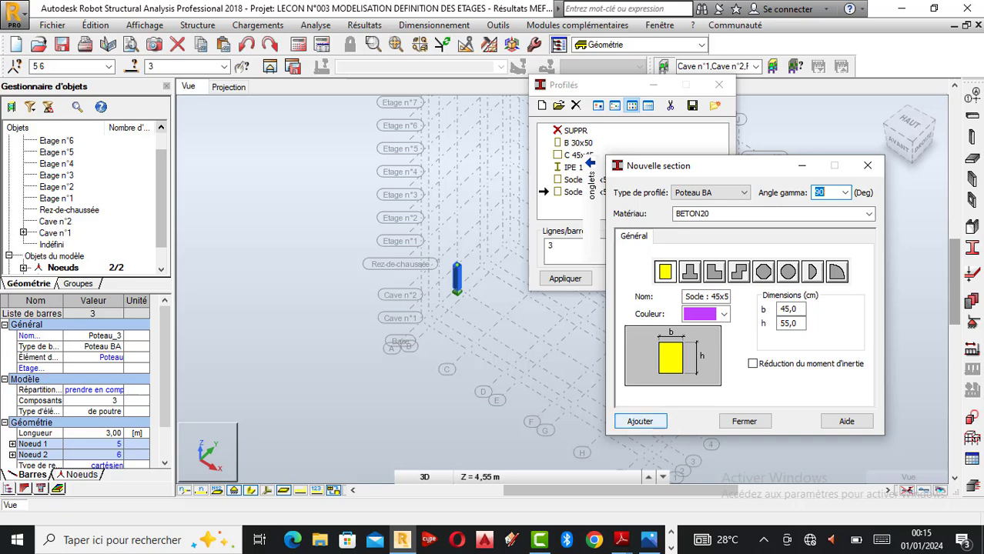
{"action": "left_click", "coordinate": [640, 421]}
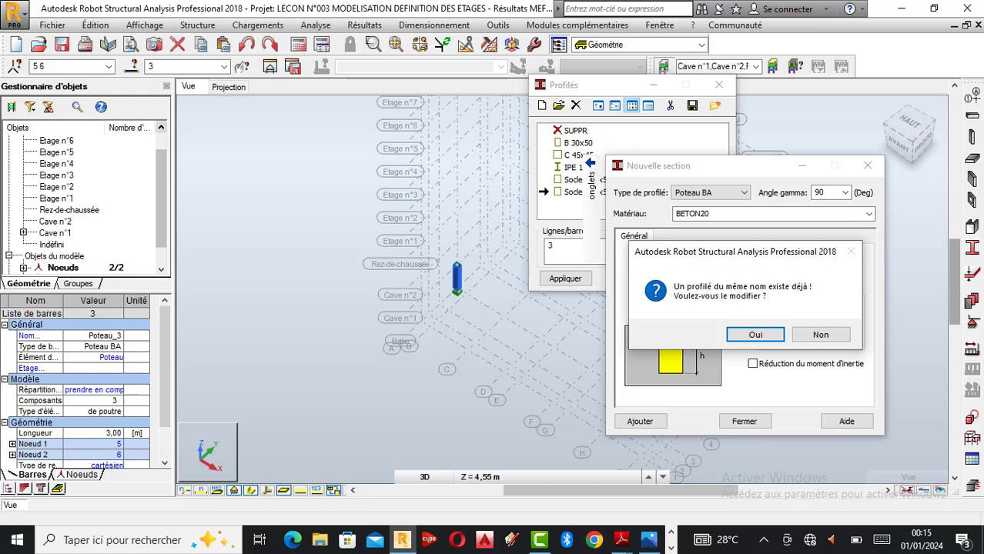
{"action": "key", "text": "Return"}
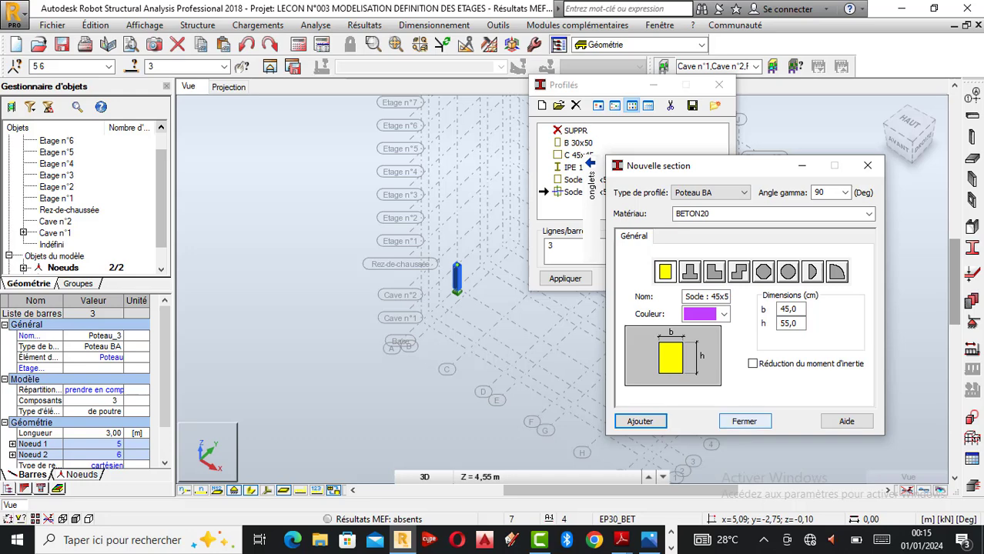
{"action": "left_click", "coordinate": [744, 421]}
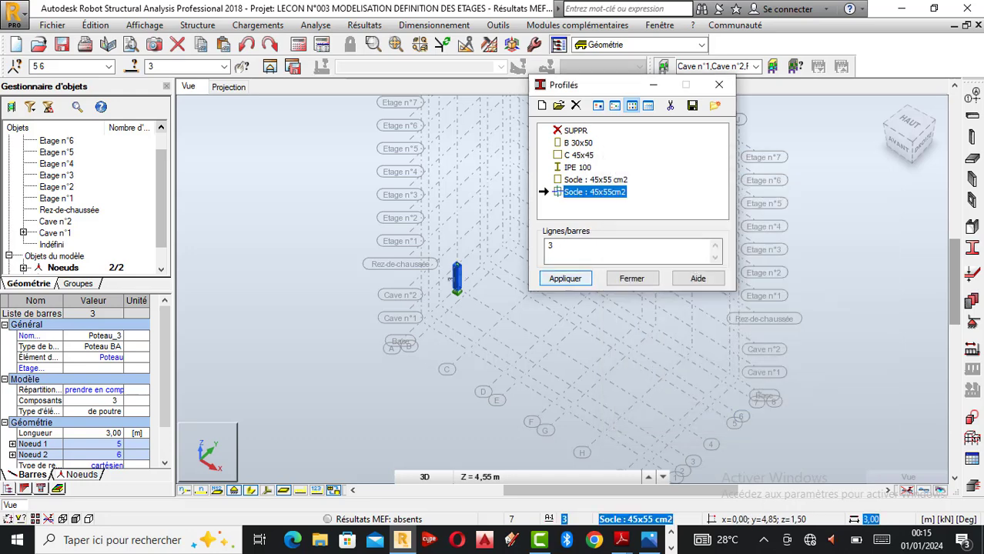
Apply the "Socle : 45x55cm2" section to column 3 and delete the original "Socle : 45x55 cm2" section
{"action": "left_click", "coordinate": [565, 279]}
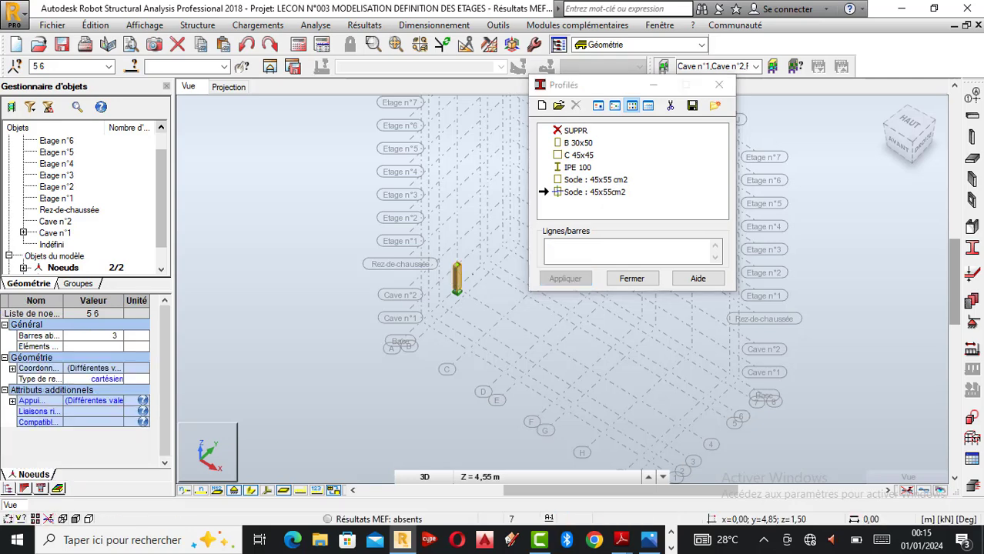
{"action": "scroll", "coordinate": [444, 297], "scroll_direction": "up", "scroll_amount": 5}
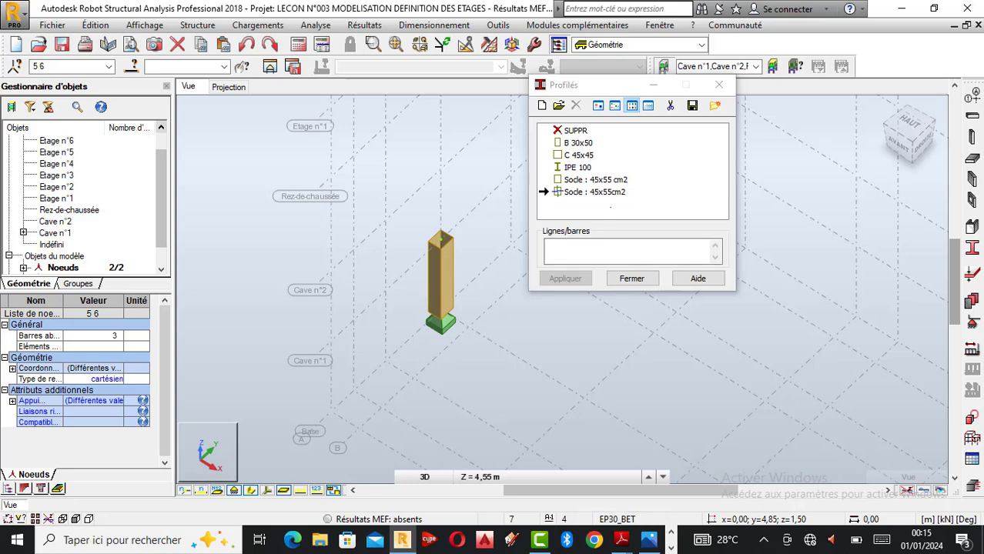
{"action": "left_click", "coordinate": [595, 179]}
{"action": "left_click", "coordinate": [576, 106]}
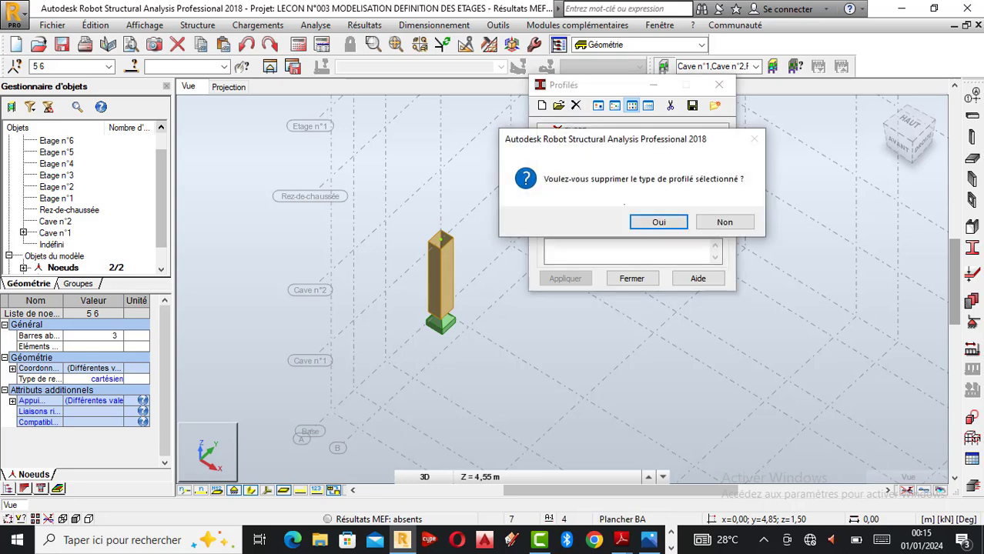
{"action": "left_click", "coordinate": [653, 224]}
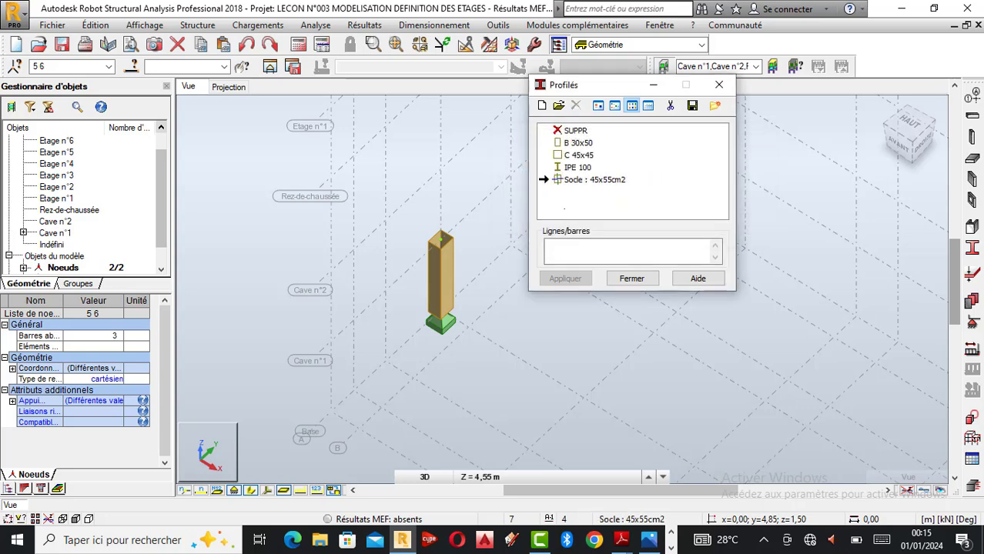
{"action": "left_click", "coordinate": [719, 85]}
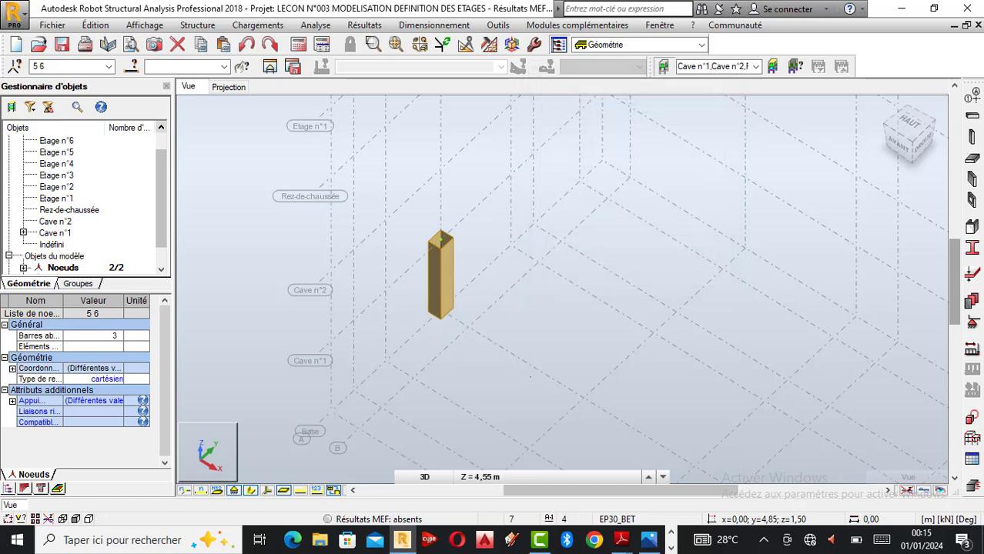
Remove the nodal support from the base node of the 45x55 column using the SUPPR support definition
{"action": "scroll", "coordinate": [530, 376], "scroll_direction": "down", "scroll_amount": 4}
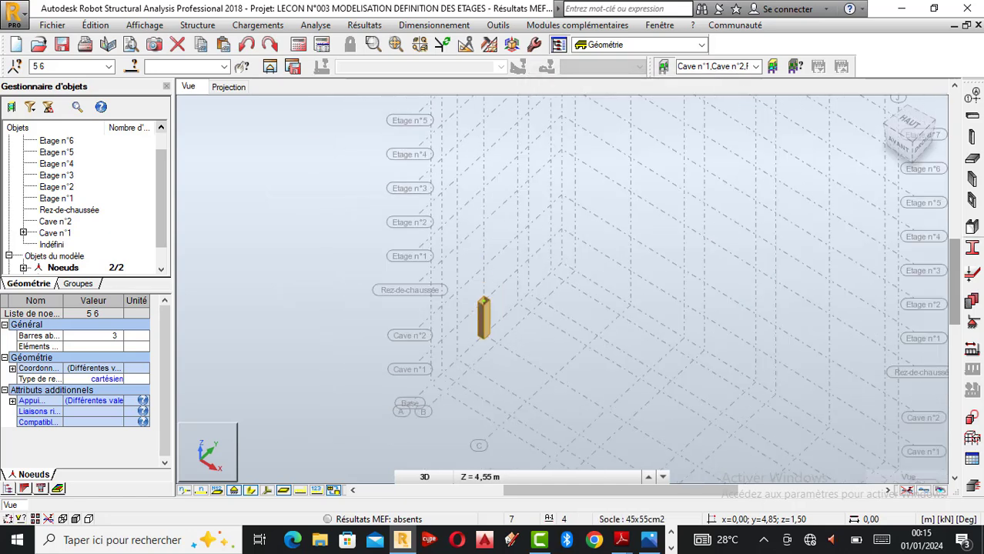
{"action": "left_click", "coordinate": [971, 248]}
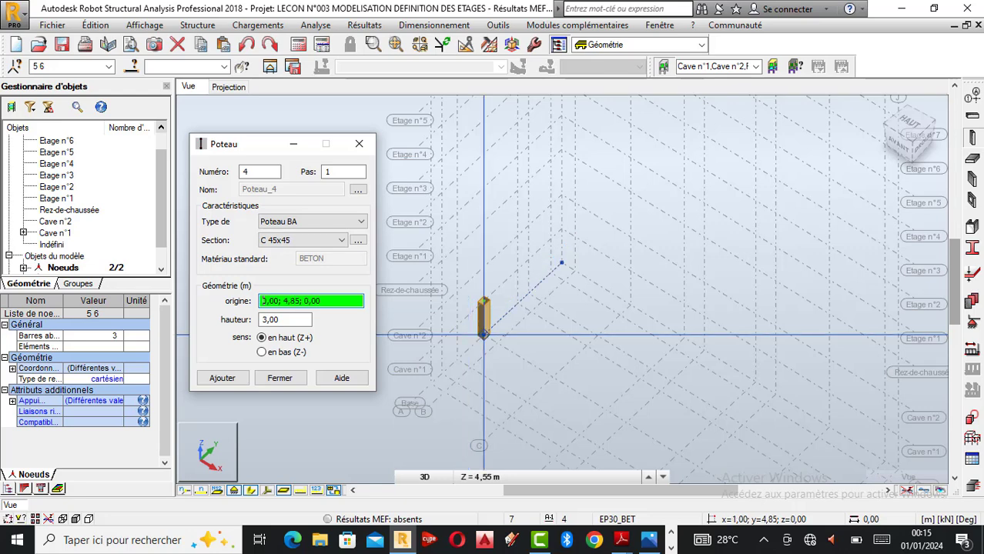
{"action": "right_click", "coordinate": [456, 166]}
{"action": "left_click", "coordinate": [495, 225]}
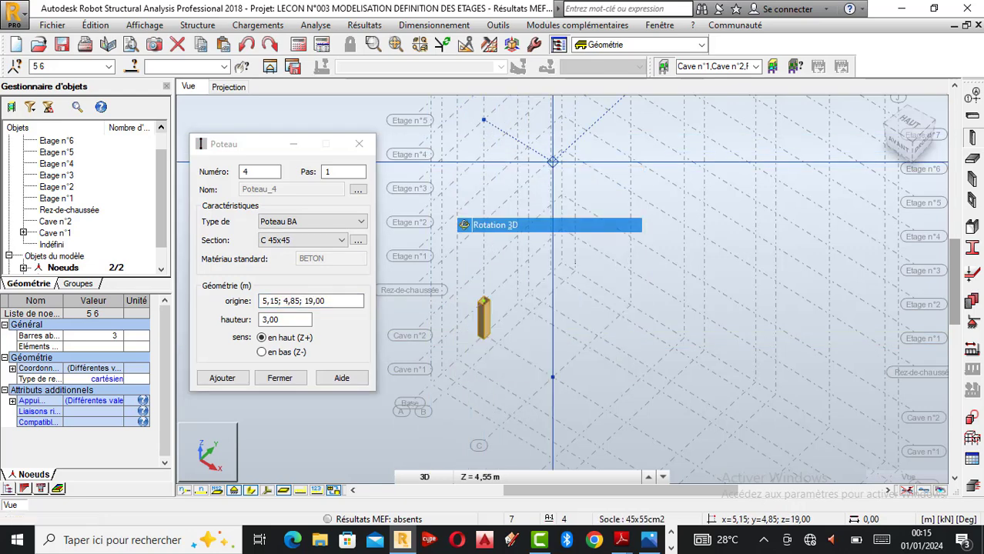
{"action": "left_click_drag", "start_coordinate": [575, 261], "coordinate": [616, 163]}
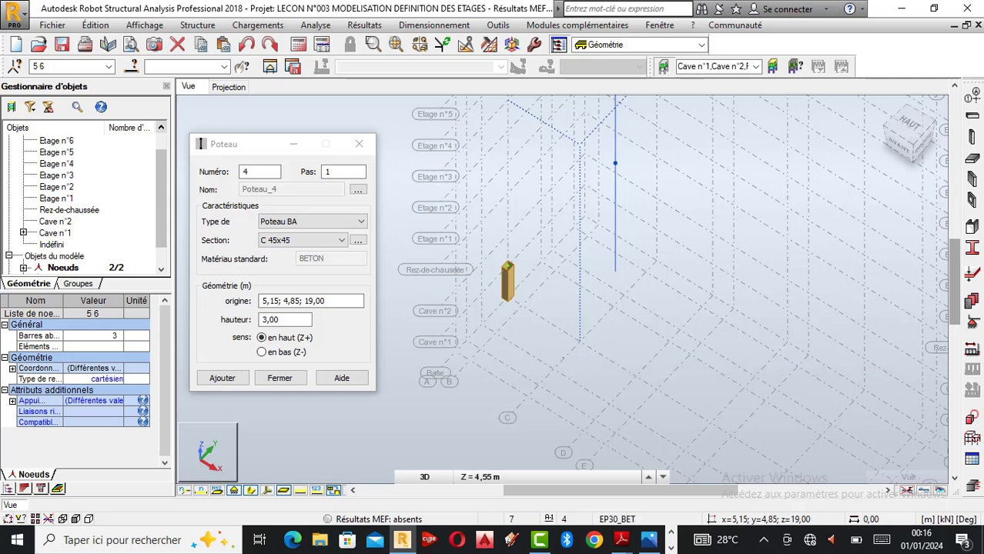
{"action": "scroll", "coordinate": [563, 359], "scroll_direction": "up", "scroll_amount": 1}
{"action": "middle_click_drag", "start_coordinate": [563, 359], "coordinate": [485, 258], "text": "shift"}
{"action": "scroll", "coordinate": [514, 310], "scroll_direction": "up", "scroll_amount": 3}
{"action": "scroll", "coordinate": [497, 284], "scroll_direction": "up", "scroll_amount": 2}
{"action": "scroll", "coordinate": [490, 271], "scroll_direction": "up", "scroll_amount": 2}
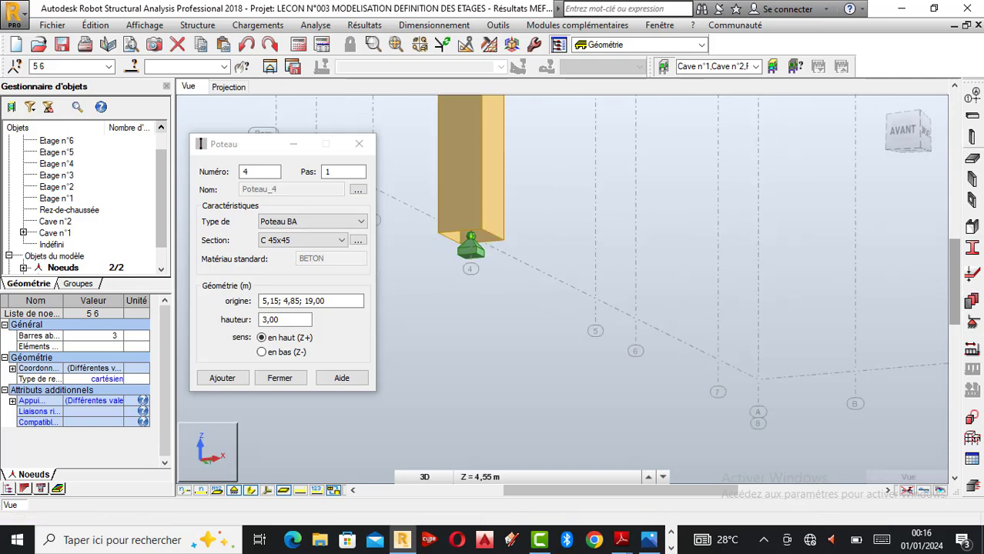
{"action": "left_click", "coordinate": [972, 324]}
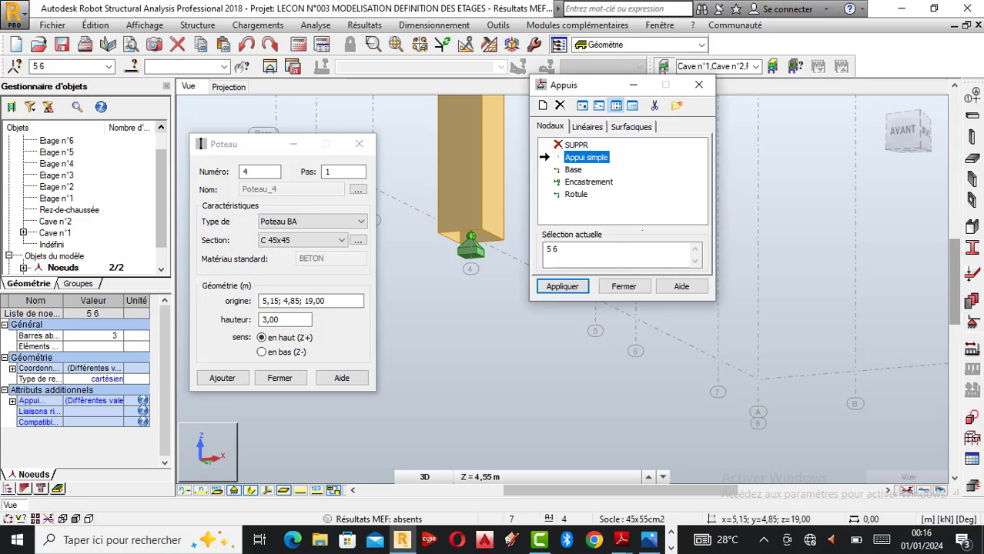
{"action": "left_click", "coordinate": [576, 145]}
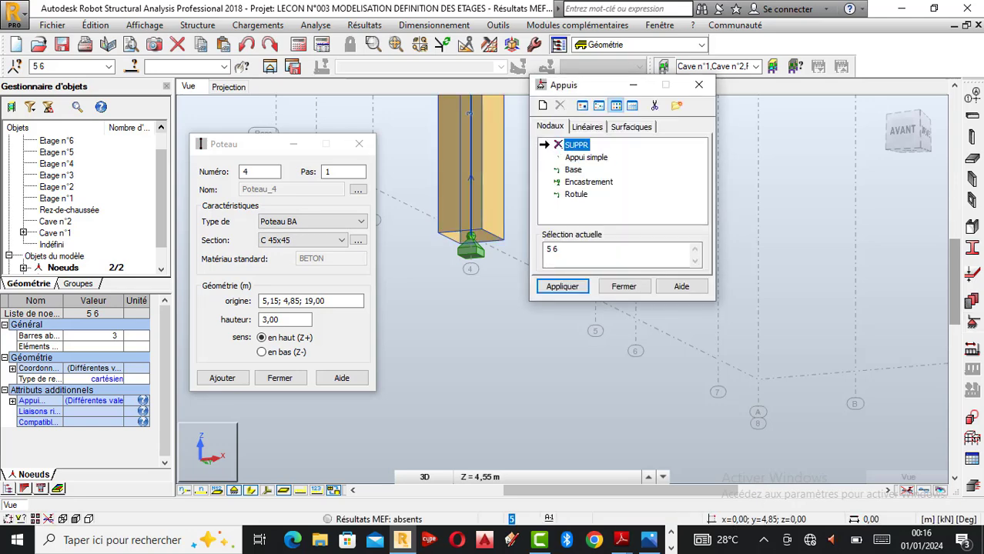
{"action": "left_click", "coordinate": [472, 238]}
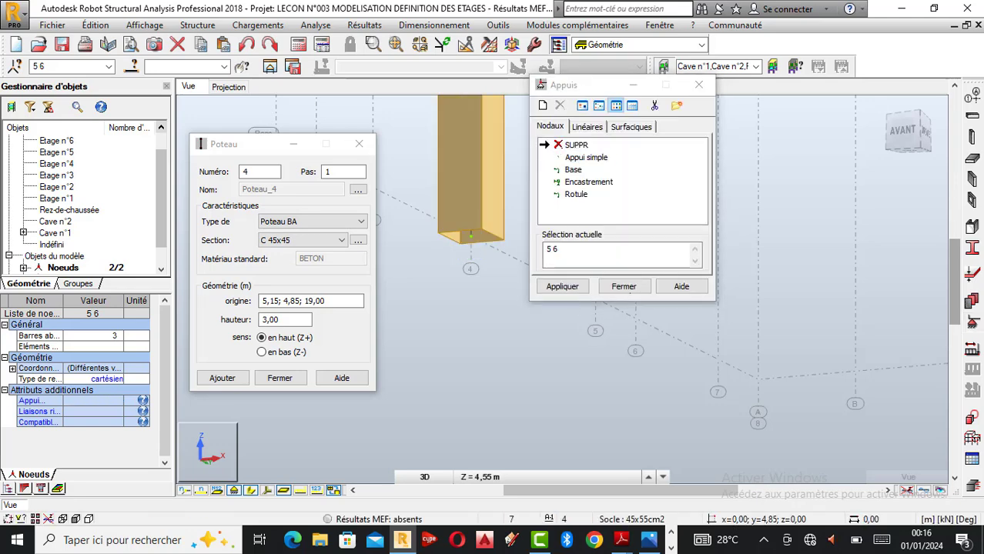
{"action": "left_click", "coordinate": [624, 286]}
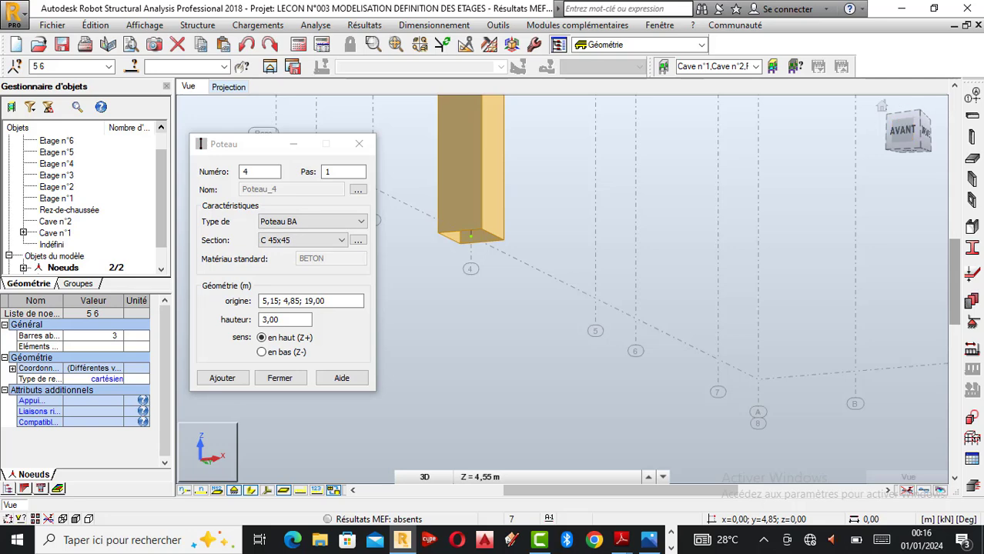
Close the column definition and restore a 3D view that frames the whole column within the construction-line grid
{"action": "left_click", "coordinate": [890, 117]}
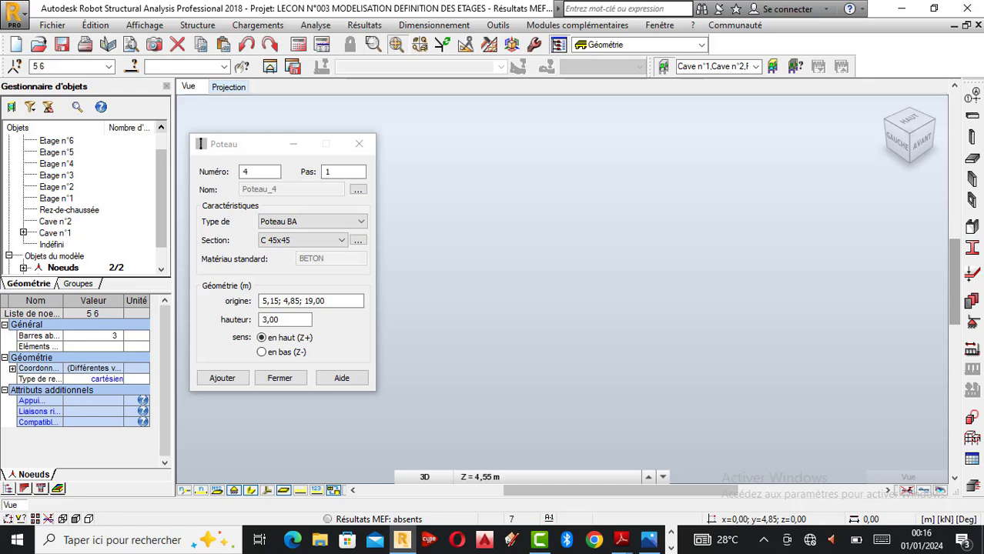
{"action": "left_click", "coordinate": [360, 144]}
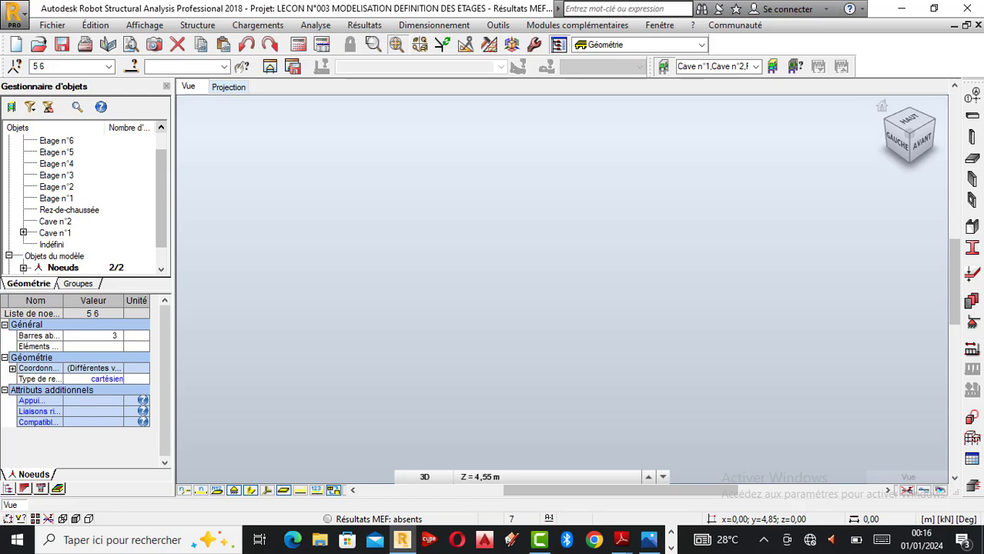
{"action": "left_click", "coordinate": [922, 140]}
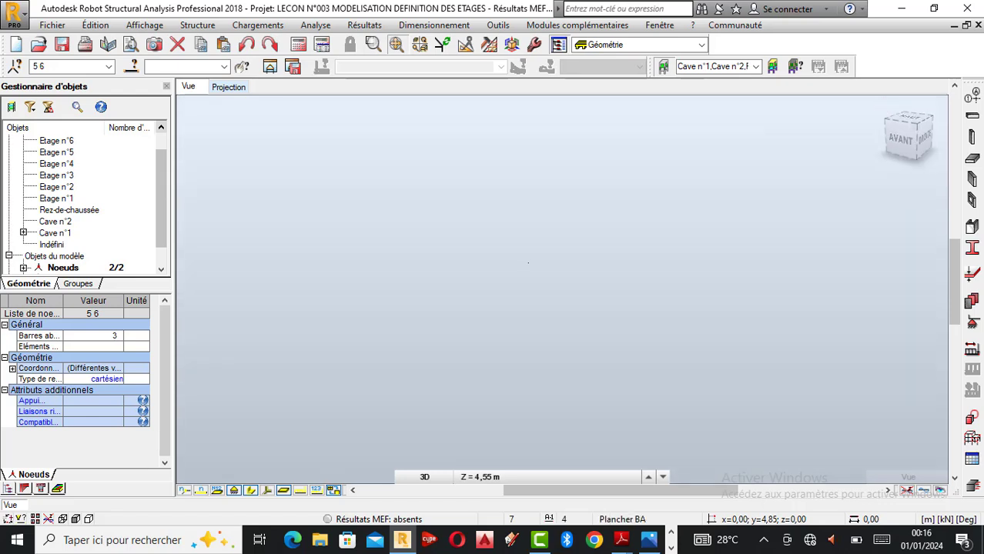
{"action": "left_click", "coordinate": [228, 87]}
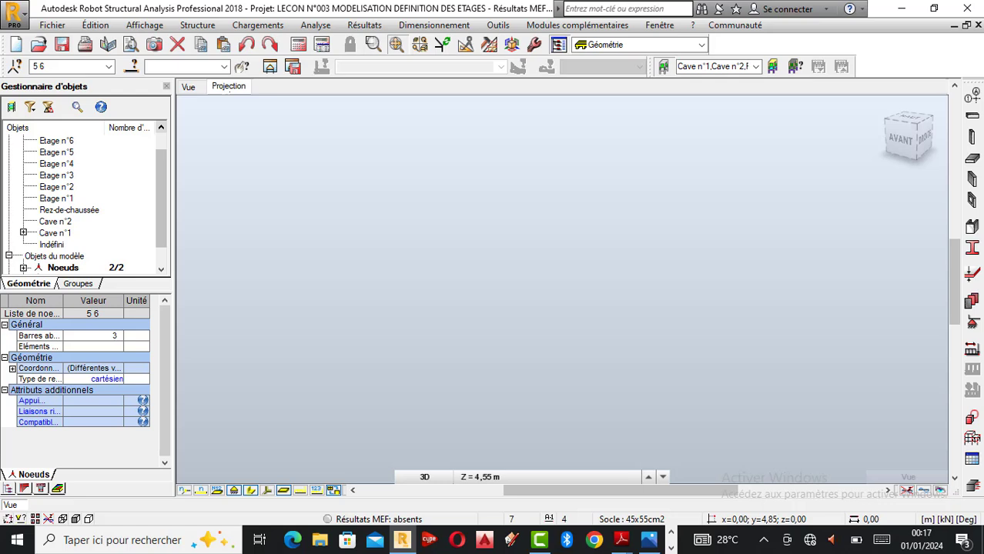
{"action": "left_click", "coordinate": [228, 87]}
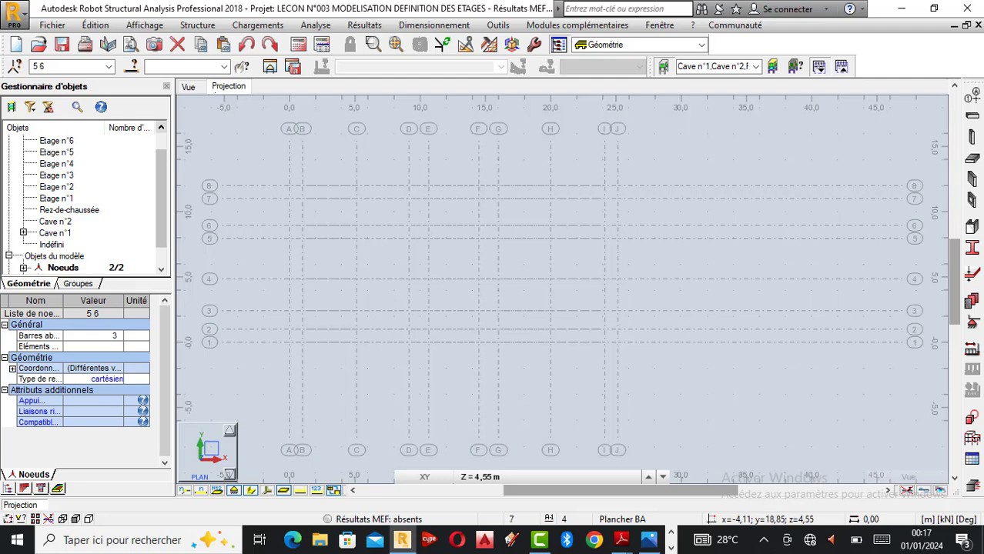
{"action": "left_click", "coordinate": [188, 86]}
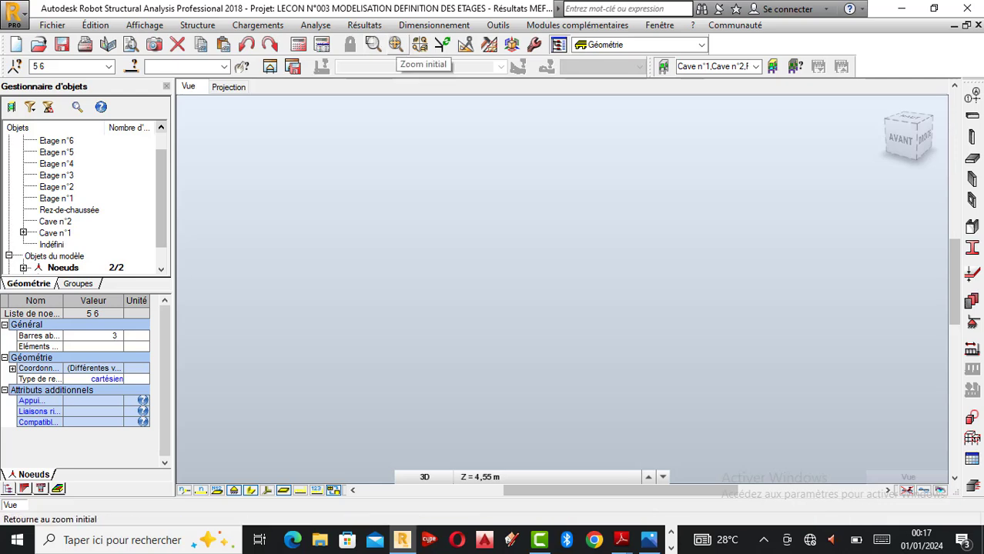
{"action": "left_click", "coordinate": [397, 44]}
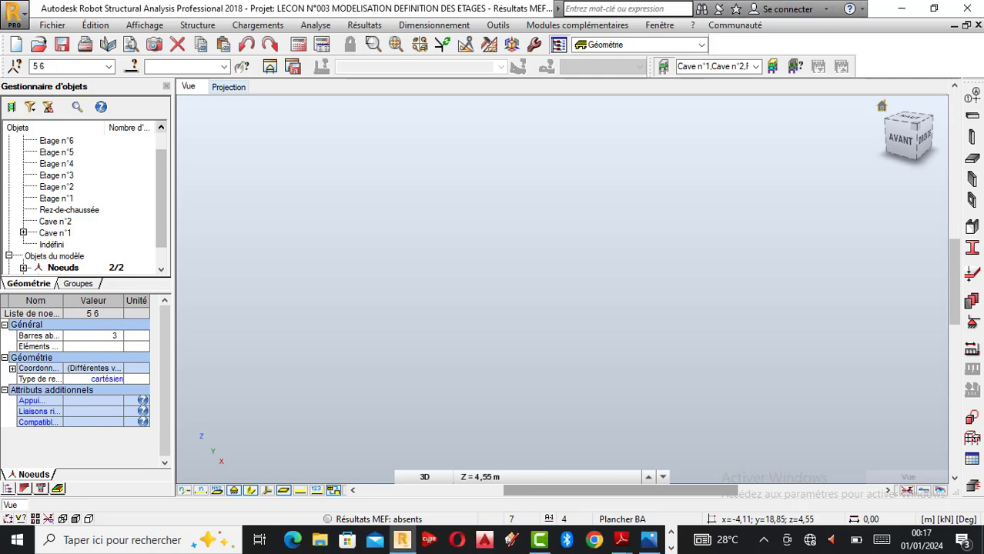
{"action": "scroll", "coordinate": [570, 277], "scroll_direction": "down", "scroll_amount": 9}
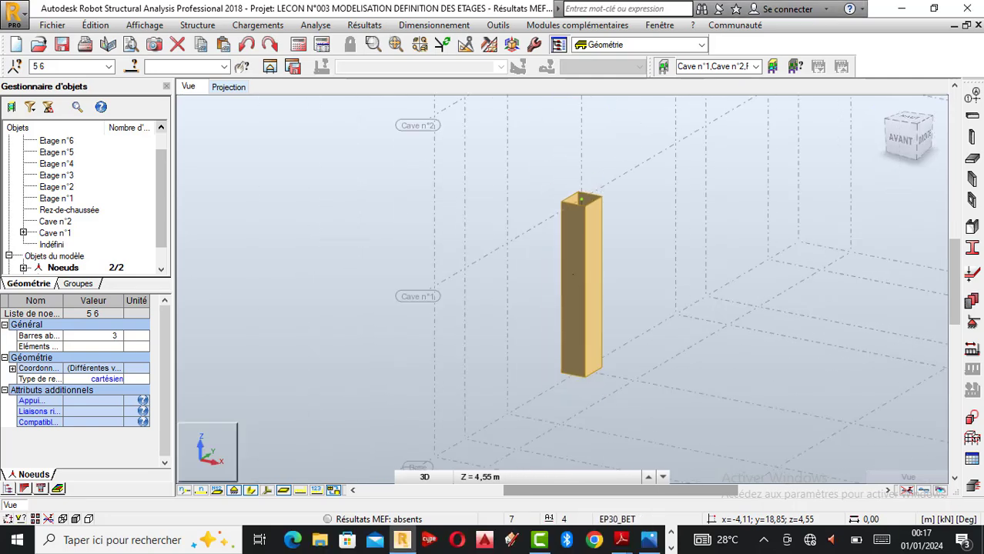
{"action": "scroll", "coordinate": [531, 291], "scroll_direction": "down", "scroll_amount": 5}
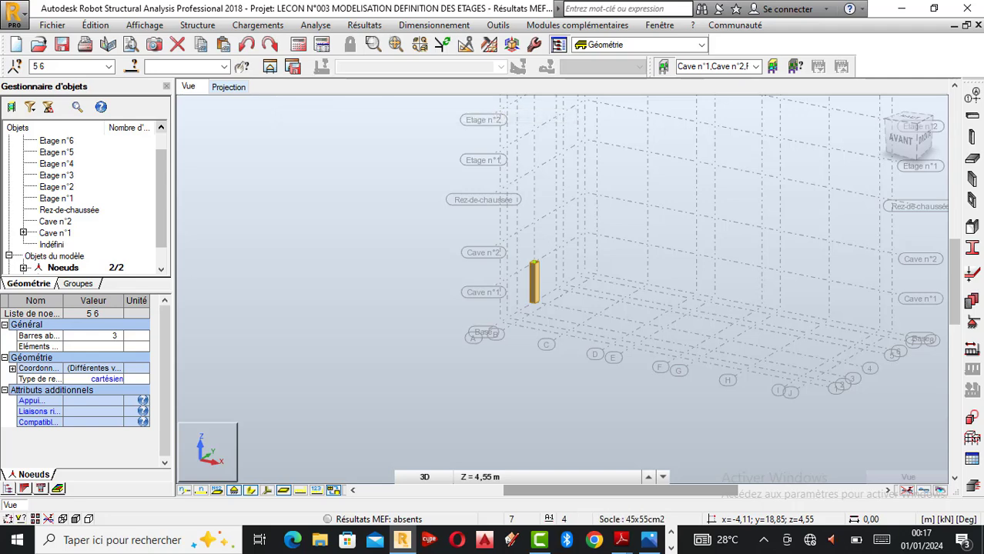
{"action": "left_click_drag", "start_coordinate": [308, 154], "coordinate": [317, 200]}
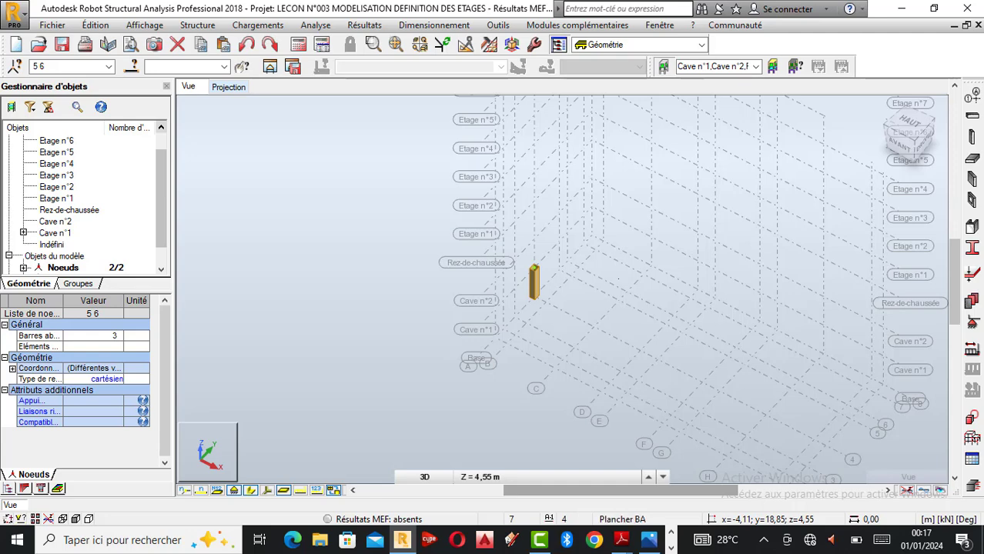
Clear the node selection and select the whole model to highlight the column in the 3D view
{"action": "right_click", "coordinate": [538, 259]}
{"action": "left_click", "coordinate": [582, 268]}
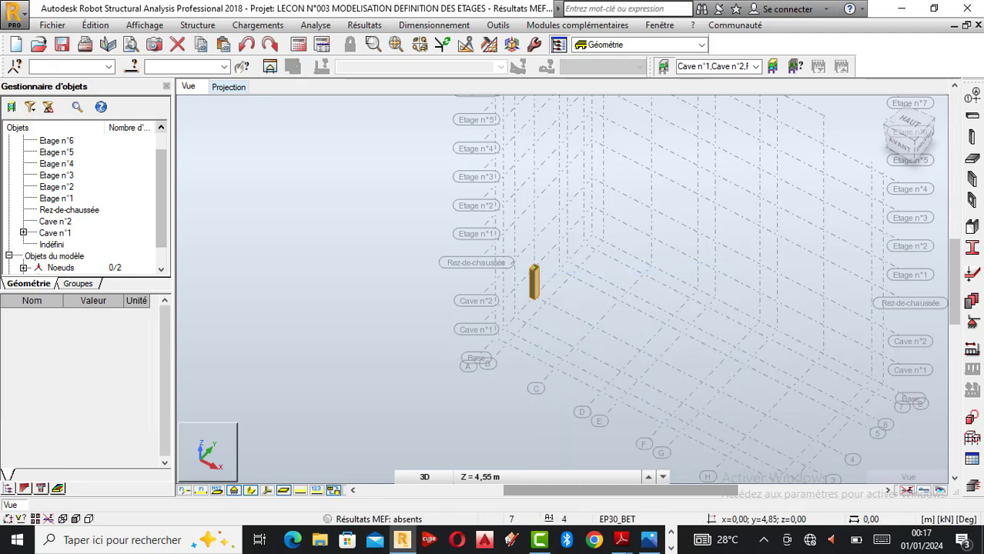
{"action": "key", "text": "ctrl+a"}
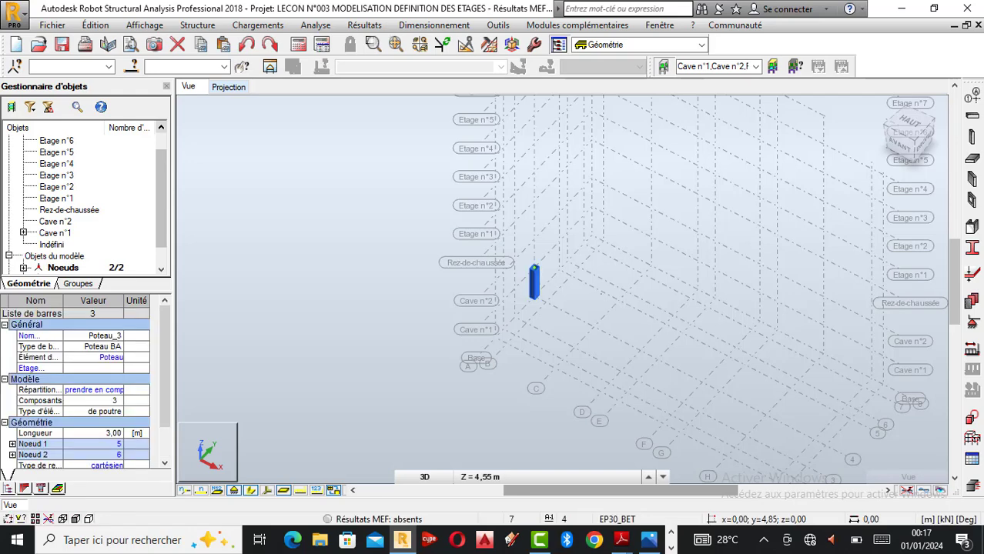
{"action": "scroll", "coordinate": [569, 308], "scroll_direction": "up", "scroll_amount": 3}
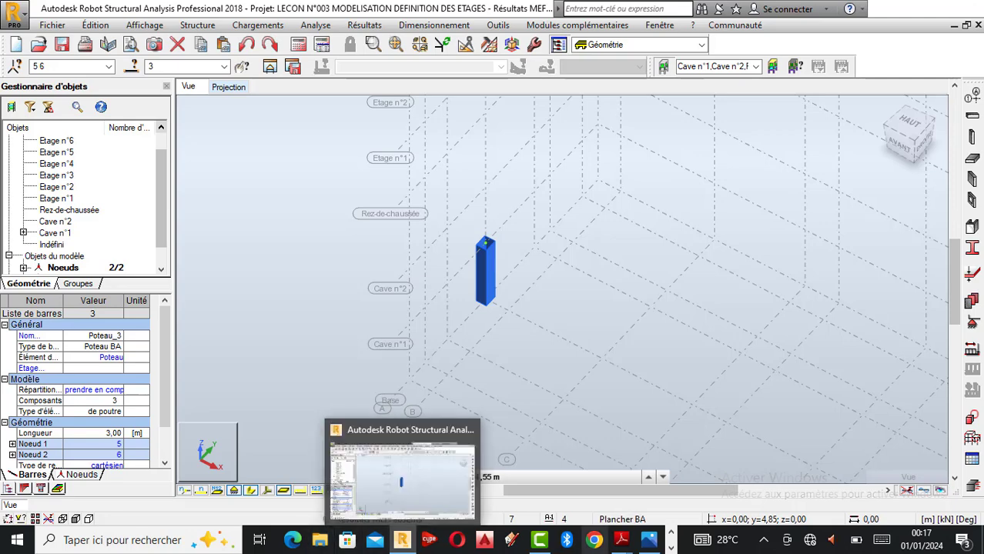
Switch to Adobe Reader and consult the 6.1 Modelisation specifications and the dimensioned ground-floor plan for column sizes and orientation
{"action": "mouse_move", "coordinate": [621, 543]}
{"action": "mouse_move", "coordinate": [385, 477]}
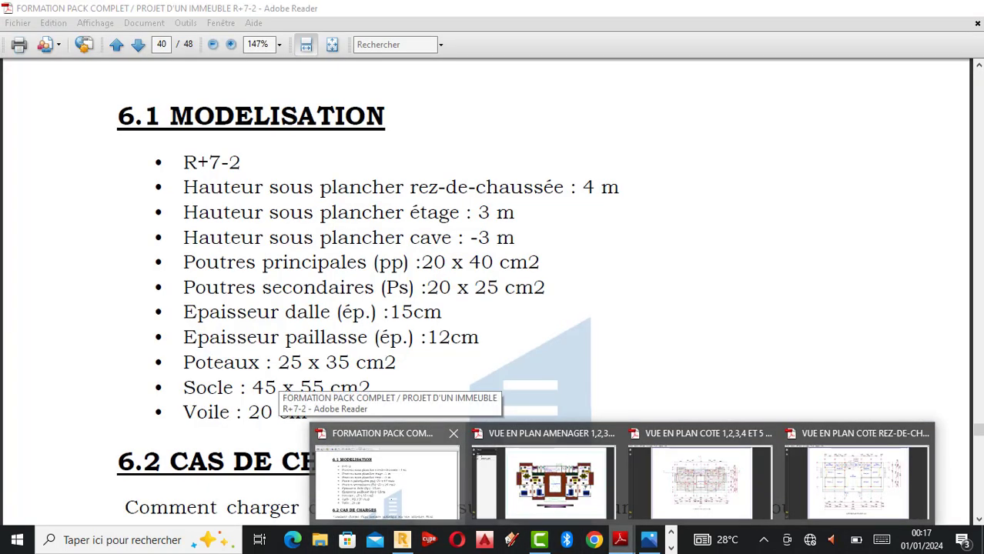
{"action": "left_click", "coordinate": [385, 477]}
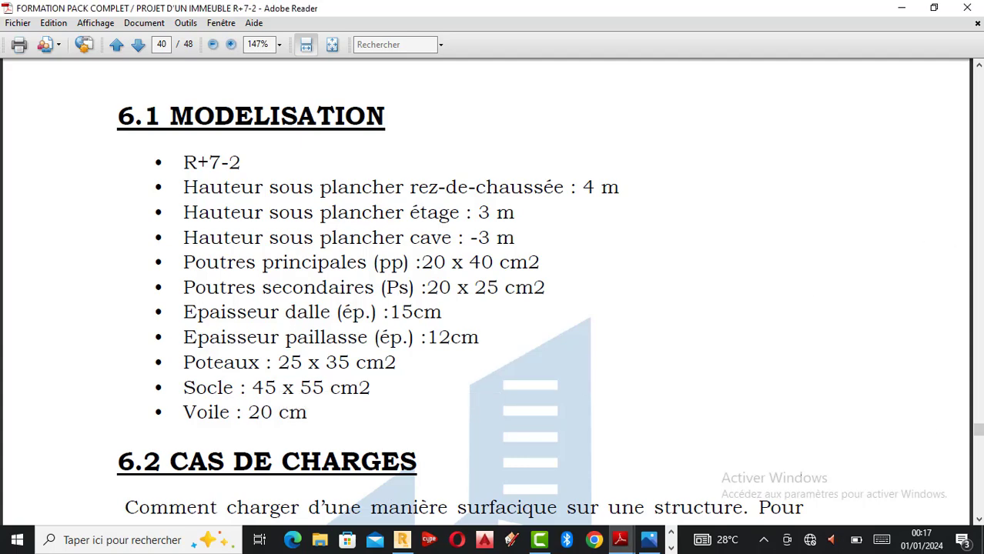
{"action": "left_click", "coordinate": [621, 541]}
{"action": "mouse_move", "coordinate": [857, 482]}
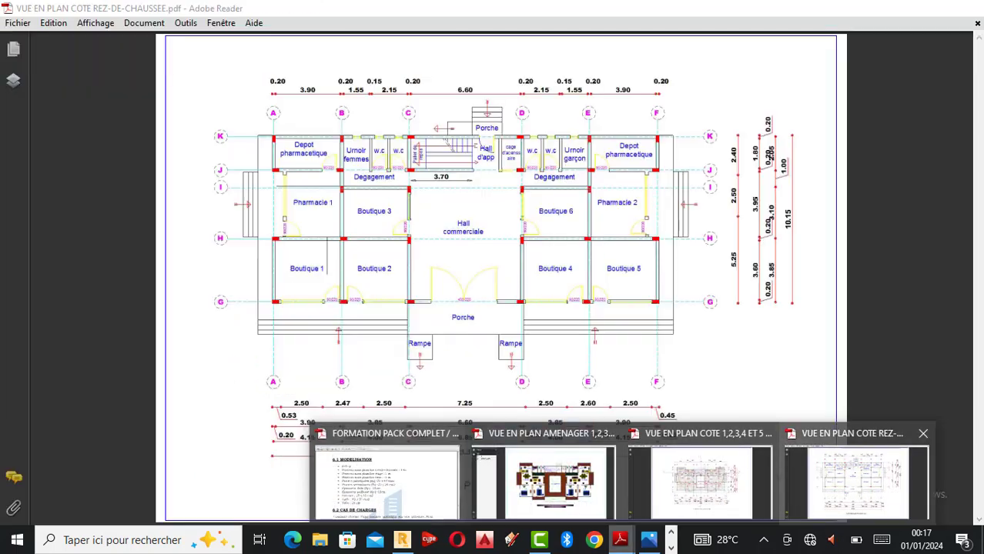
{"action": "mouse_move", "coordinate": [700, 482]}
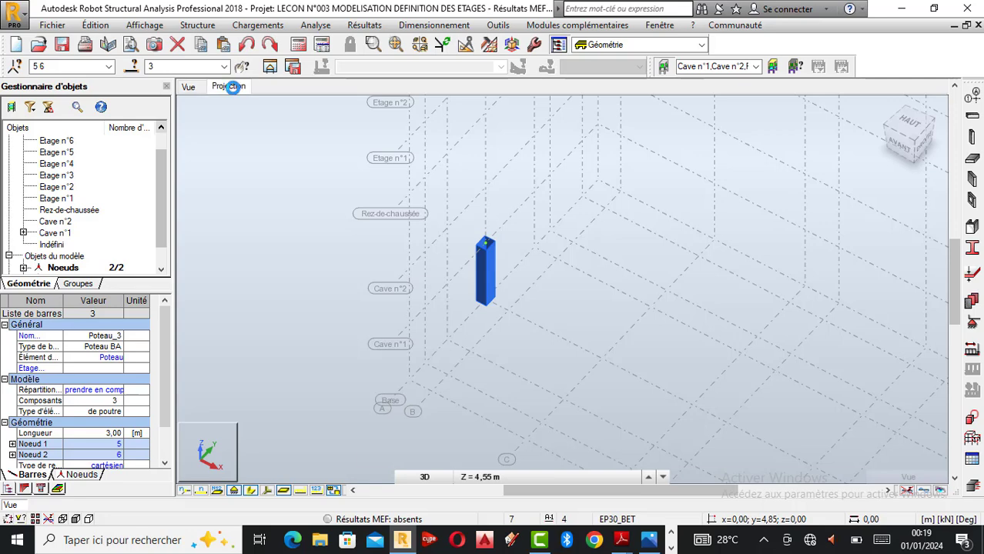
Show the structure in plan projection and set the working level to "Base" at 0,00 m
{"action": "left_click", "coordinate": [230, 87]}
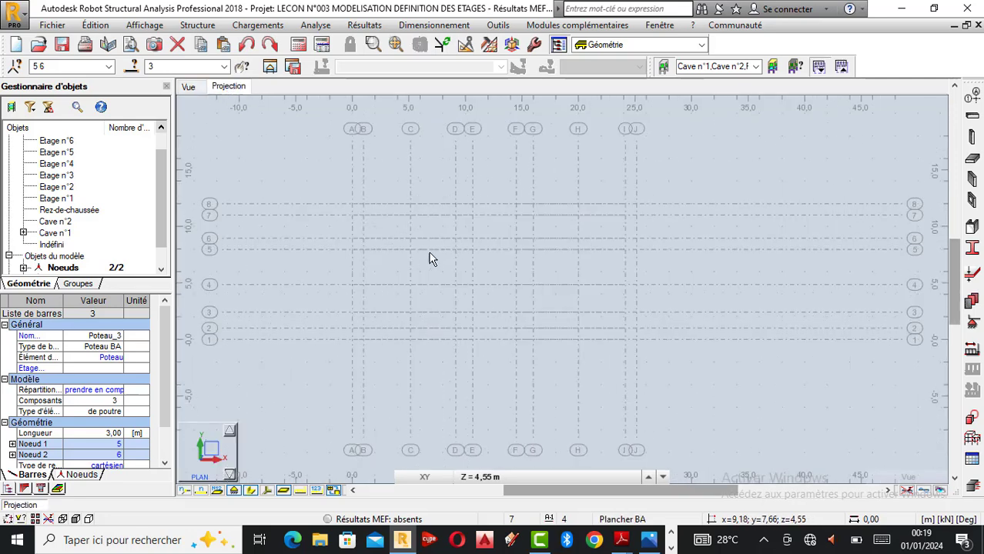
{"action": "left_click", "coordinate": [486, 478]}
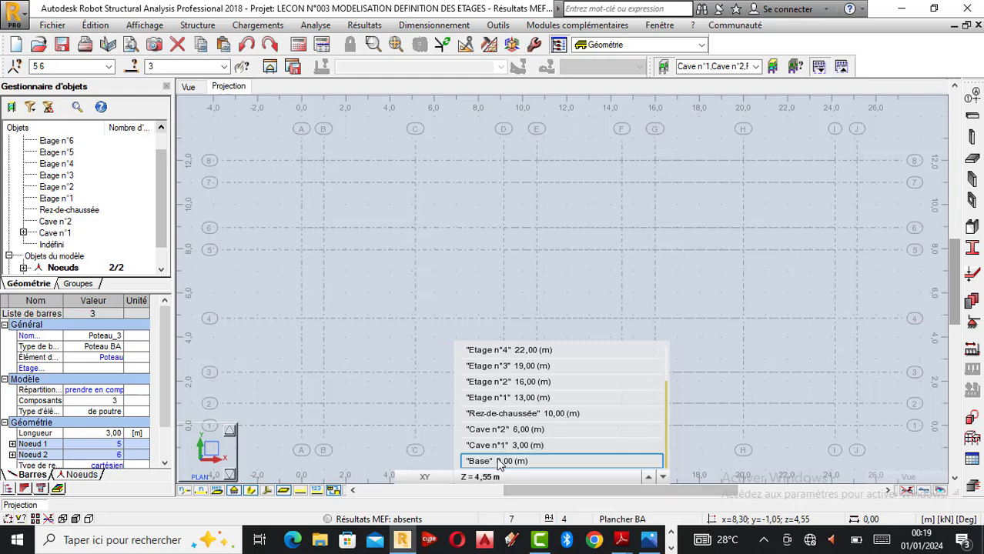
{"action": "left_click", "coordinate": [501, 461]}
{"action": "left_click", "coordinate": [500, 462]}
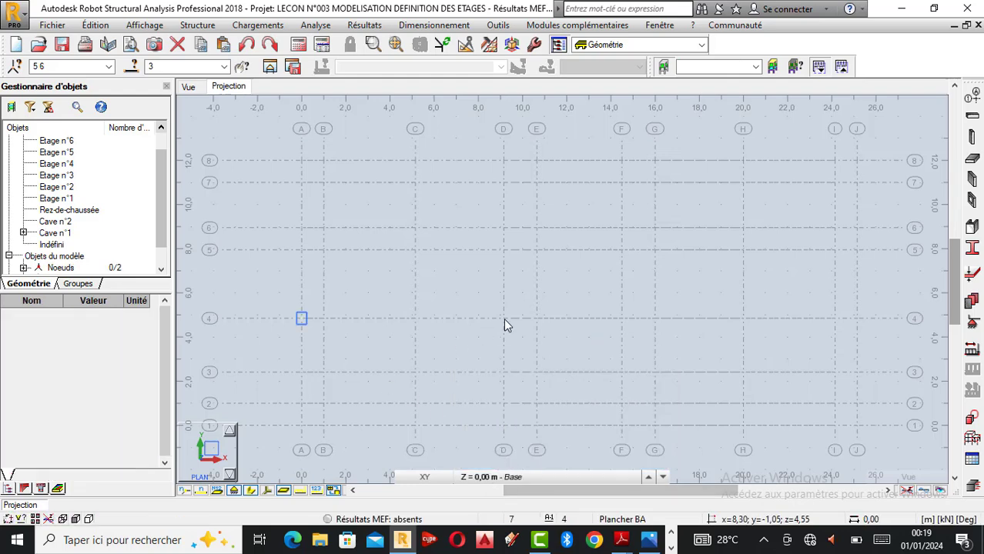
Examine the orientation of the column at grid intersection A-4 in the base plan and compare it with the dimensioned floor plans
{"action": "scroll", "coordinate": [504, 318], "scroll_direction": "down", "scroll_amount": 2}
{"action": "scroll", "coordinate": [328, 355], "scroll_direction": "up", "scroll_amount": 2}
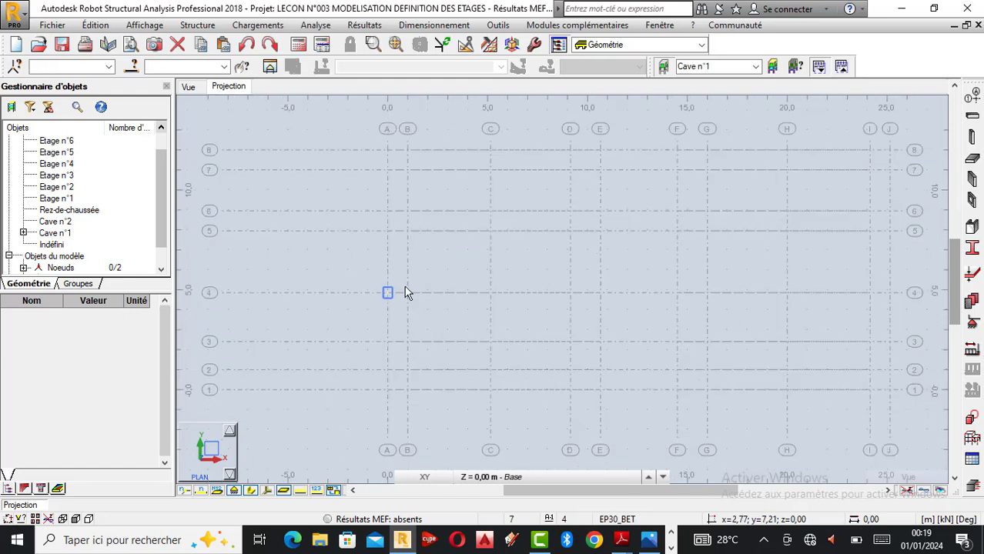
{"action": "scroll", "coordinate": [389, 308], "scroll_direction": "up", "scroll_amount": 1}
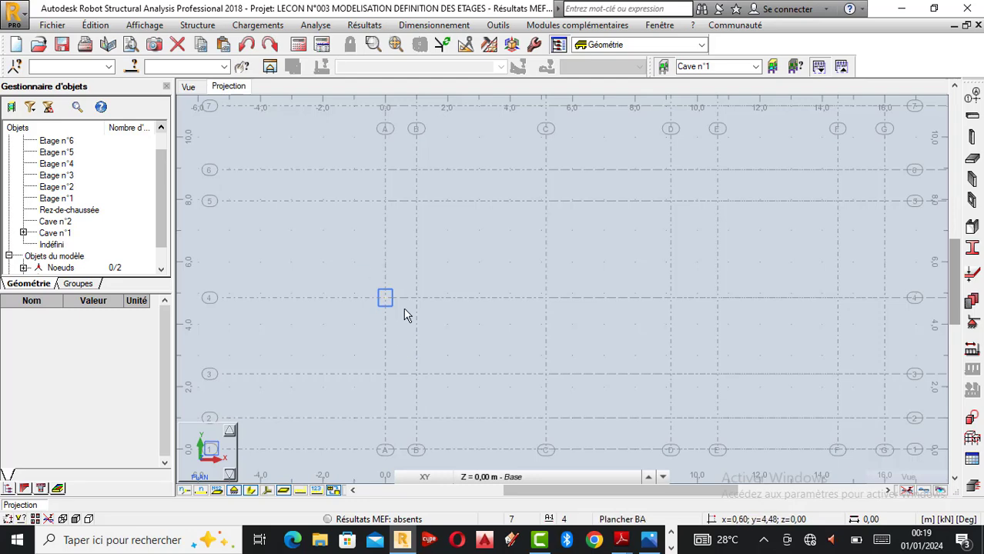
{"action": "scroll", "coordinate": [417, 312], "scroll_direction": "down", "scroll_amount": 1}
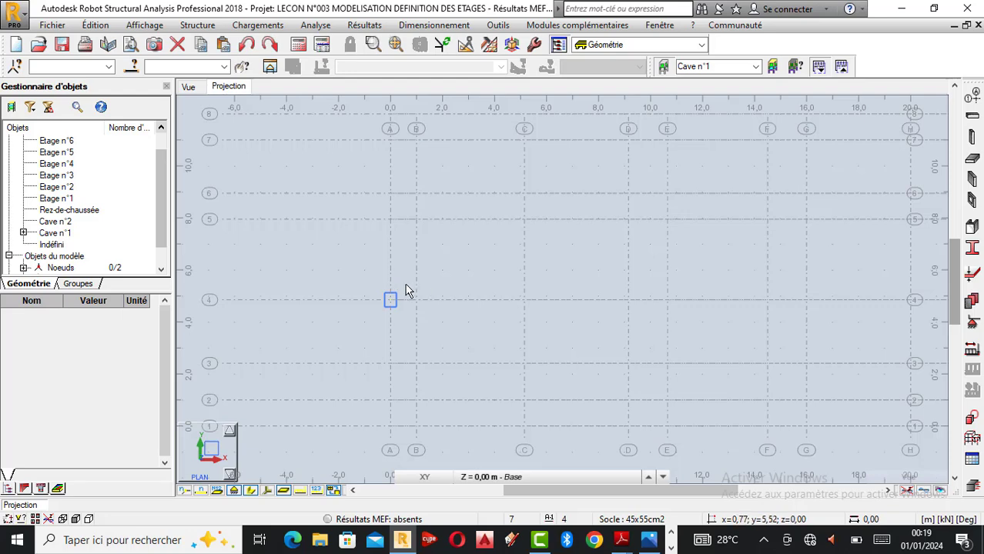
{"action": "scroll", "coordinate": [411, 295], "scroll_direction": "down", "scroll_amount": 2}
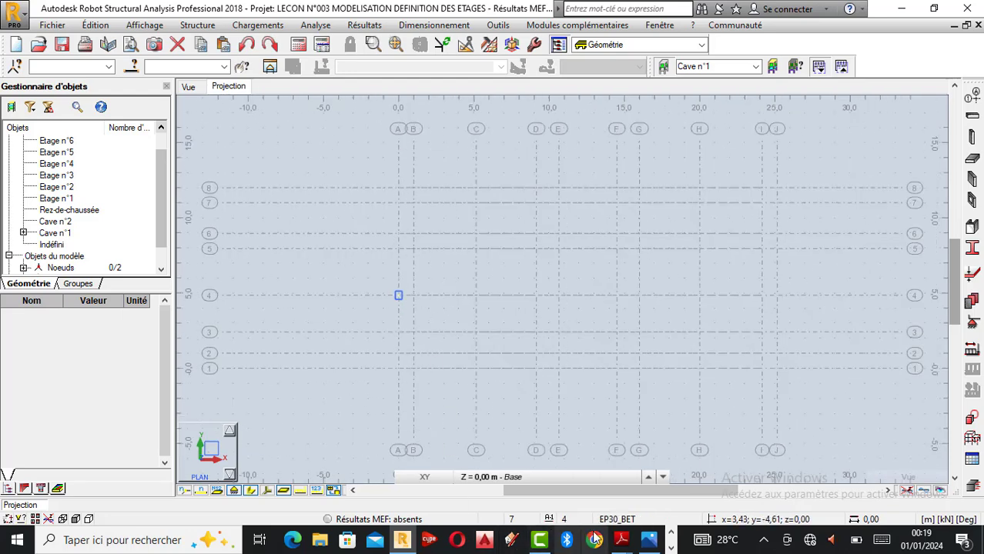
{"action": "mouse_move", "coordinate": [616, 545]}
{"action": "left_click", "coordinate": [732, 487]}
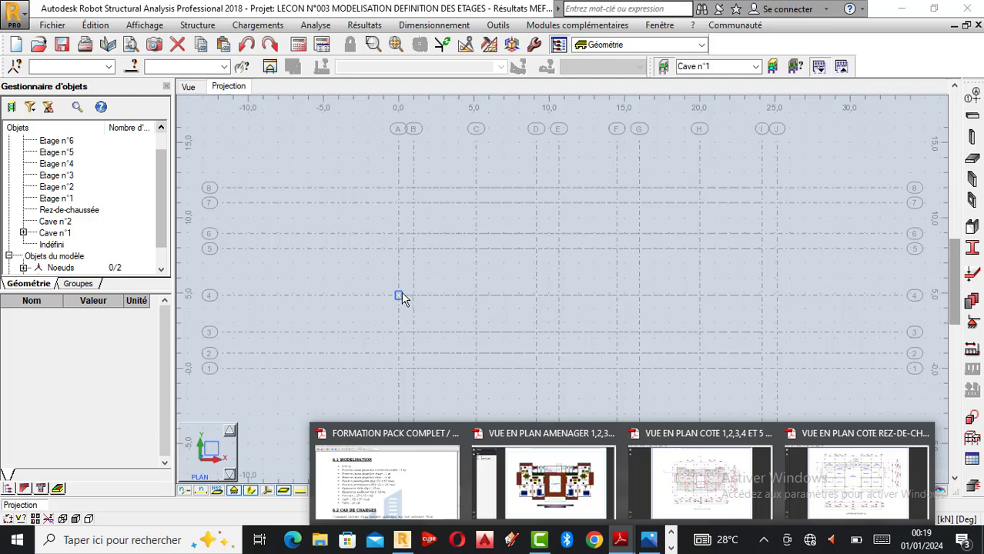
{"action": "scroll", "coordinate": [390, 326], "scroll_direction": "up", "scroll_amount": 2}
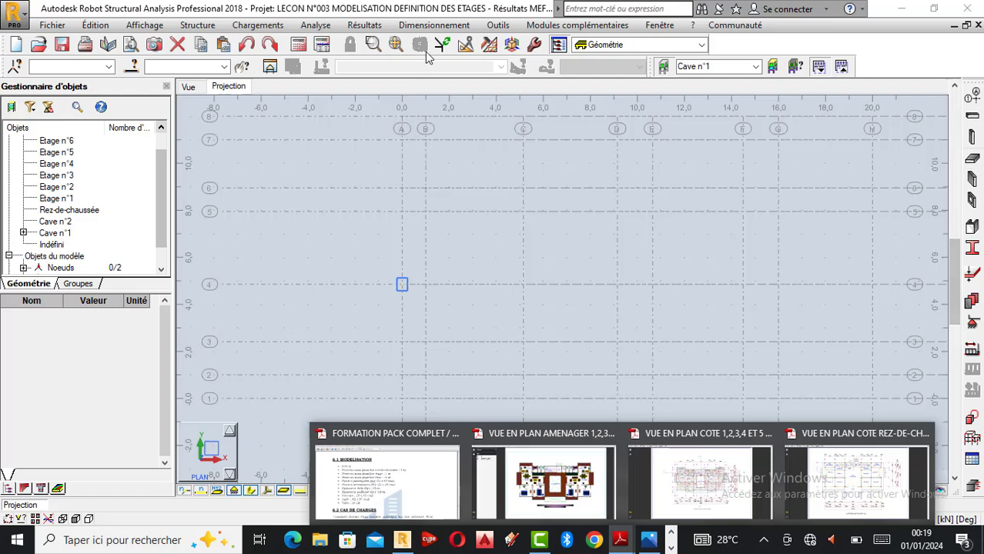
{"action": "left_click", "coordinate": [466, 44]}
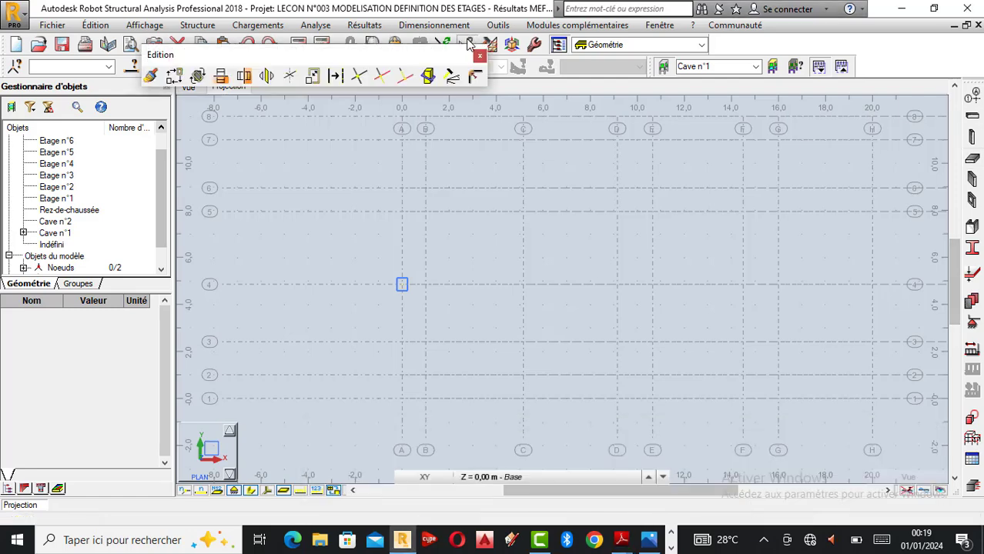
{"action": "left_click", "coordinate": [176, 77]}
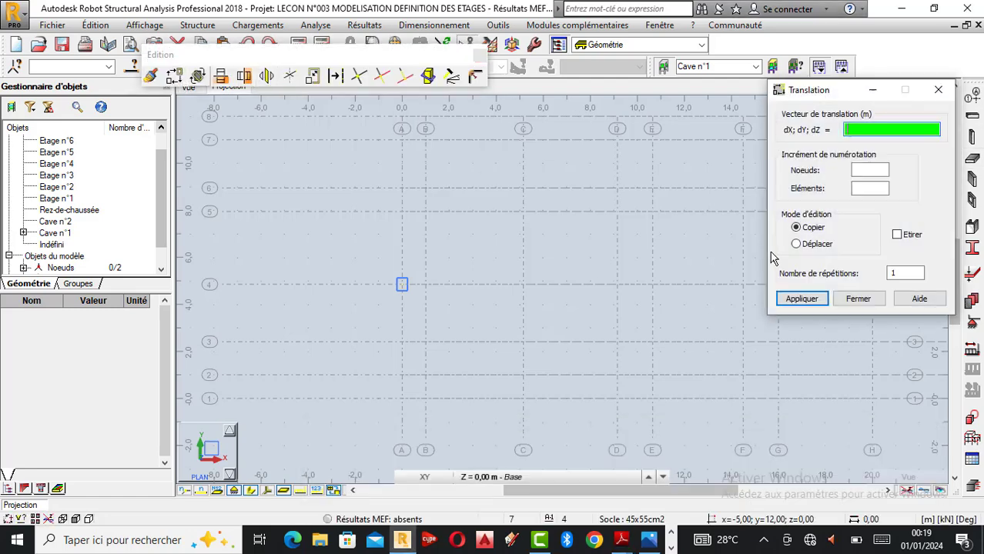
{"action": "left_click", "coordinate": [402, 285]}
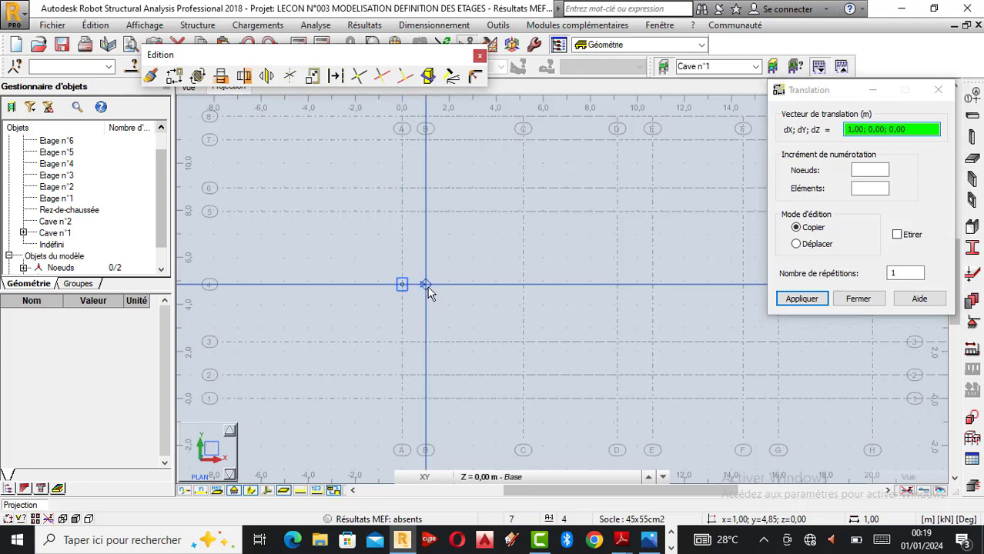
{"action": "left_click", "coordinate": [427, 285]}
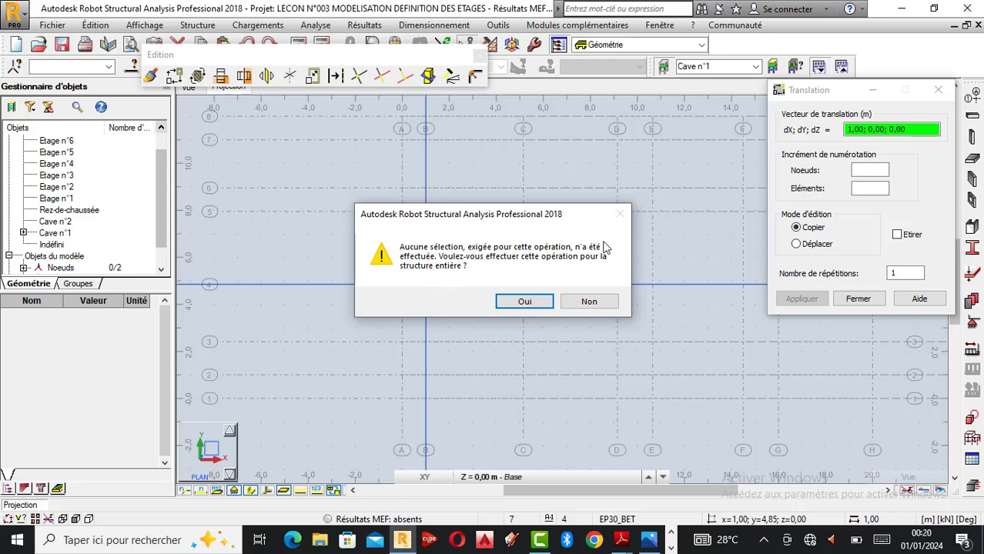
{"action": "left_click", "coordinate": [591, 301]}
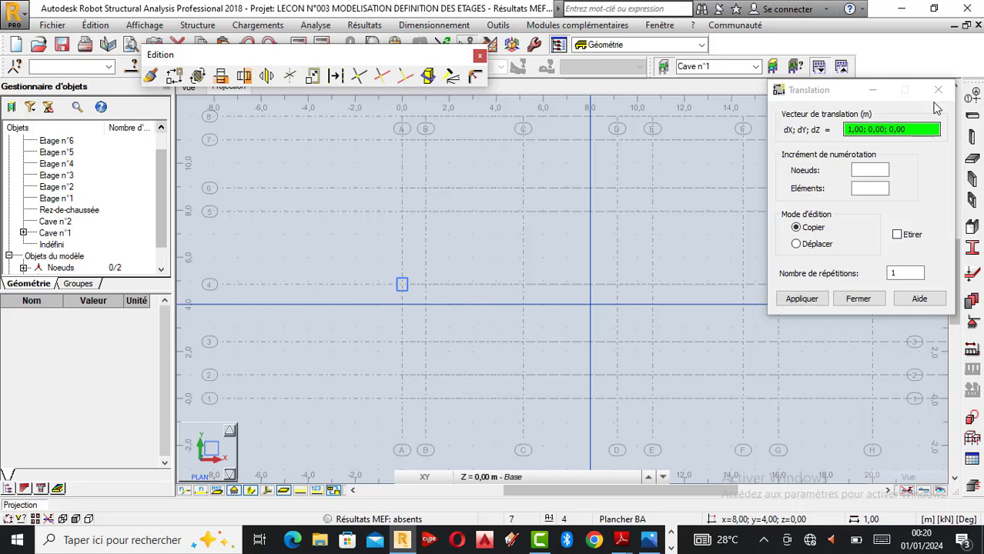
{"action": "left_click", "coordinate": [480, 55]}
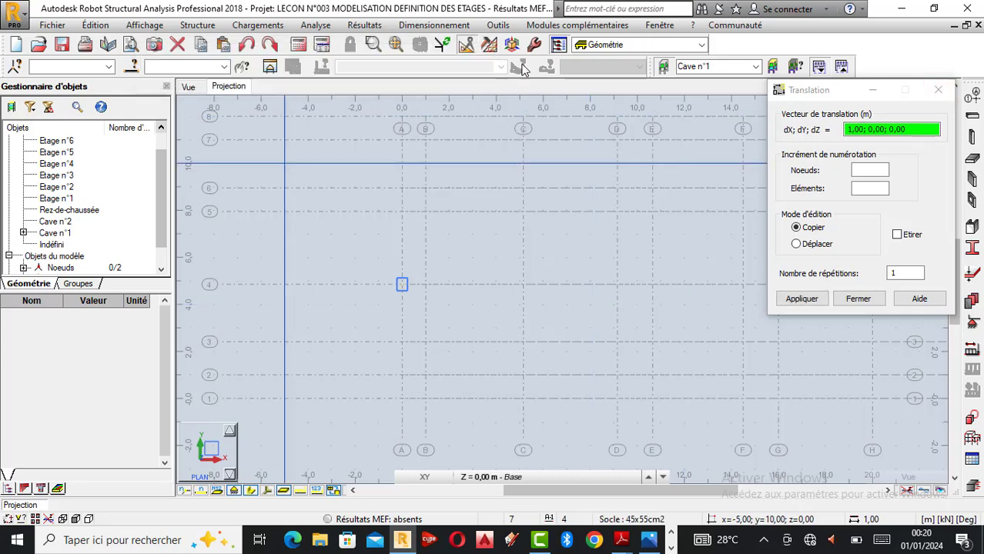
{"action": "left_click", "coordinate": [939, 91]}
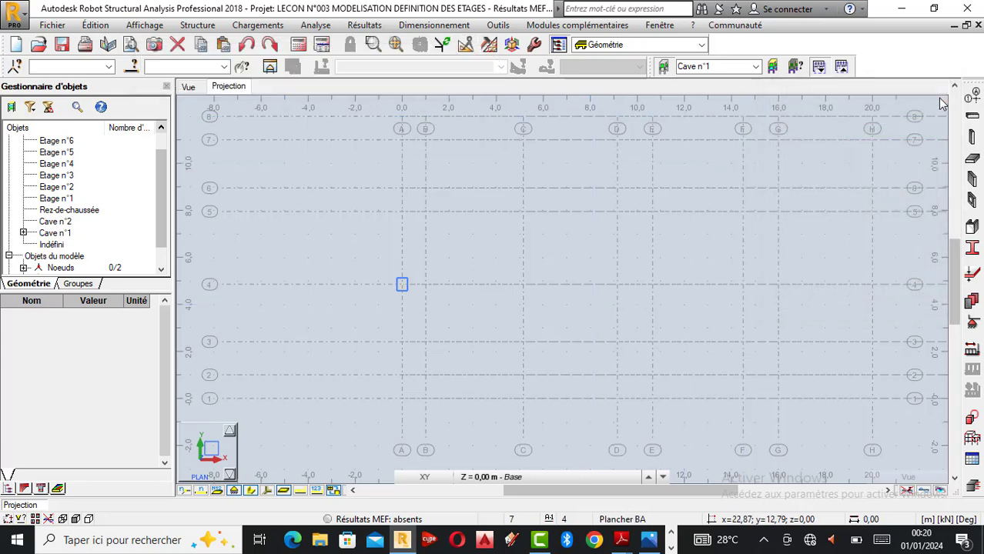
Copy the A-4 column by translation to B-4 (1,00; 0,00; 0,00), and that copy to B-5 (0,00; 3,10; 0,00)
{"action": "left_click", "coordinate": [188, 87]}
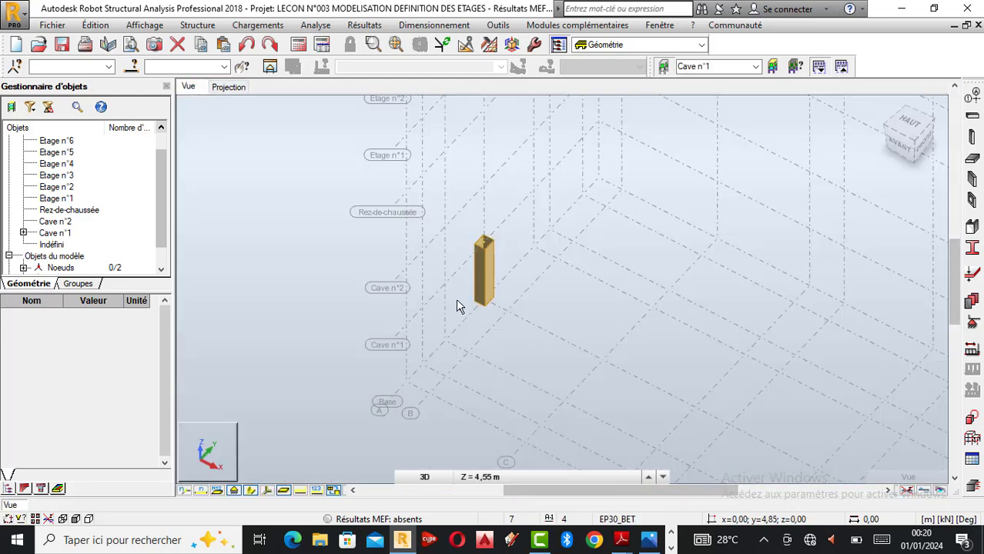
{"action": "left_click", "coordinate": [432, 210]}
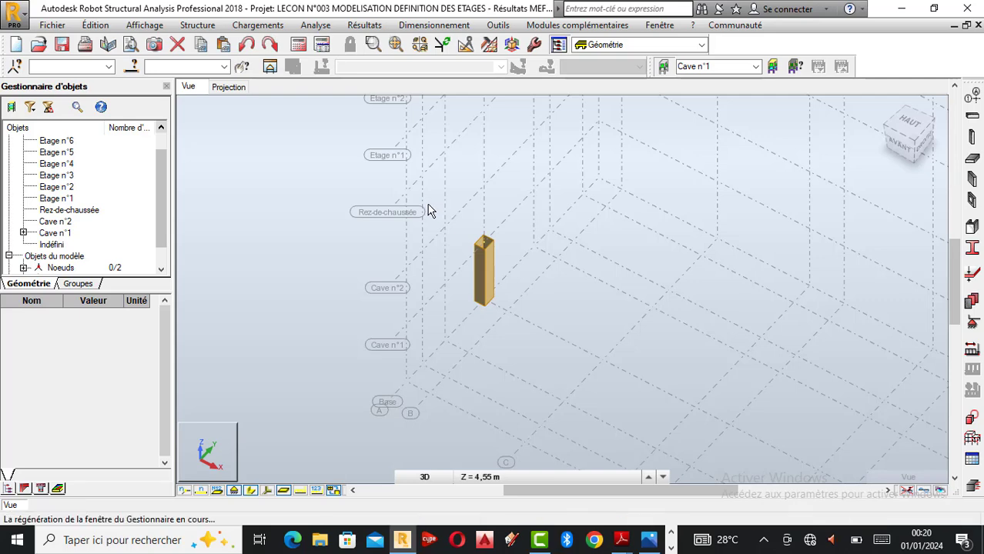
{"action": "left_click", "coordinate": [226, 88]}
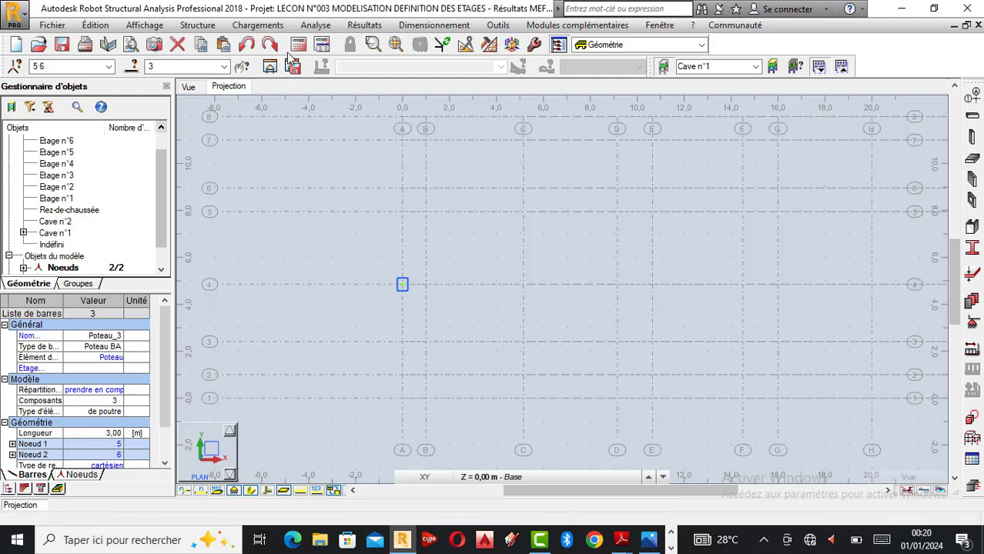
{"action": "left_click", "coordinate": [466, 45]}
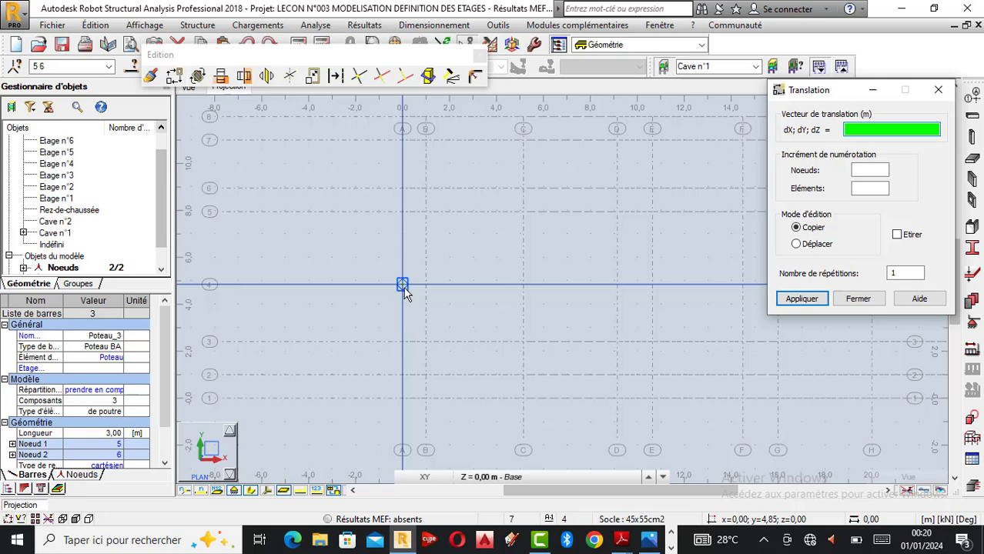
{"action": "left_click", "coordinate": [402, 287]}
{"action": "left_click", "coordinate": [425, 290]}
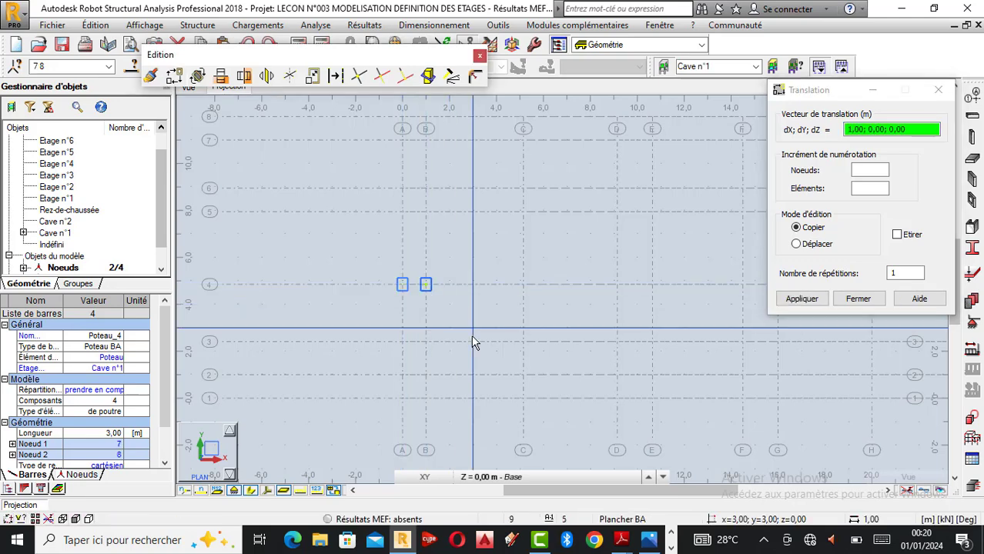
{"action": "left_click", "coordinate": [427, 284]}
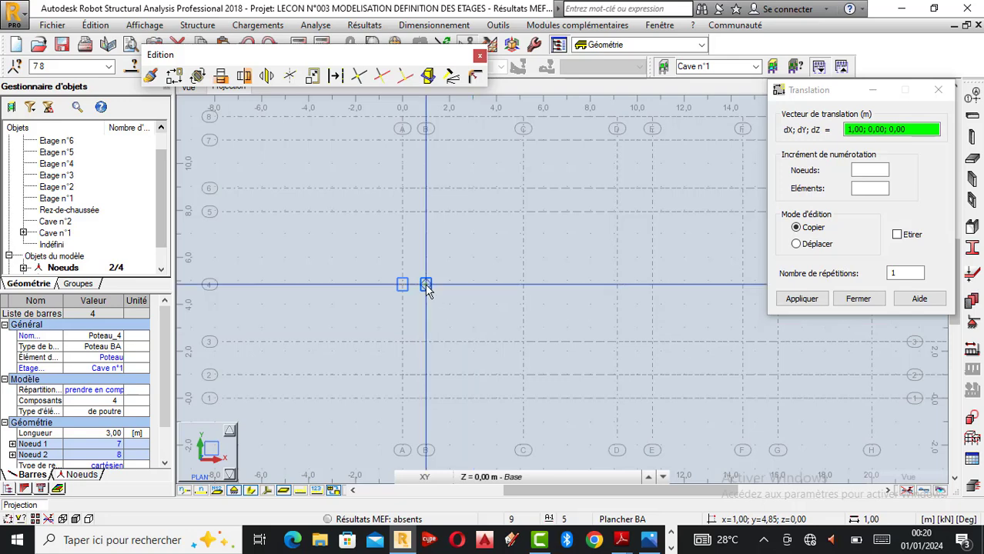
{"action": "left_click", "coordinate": [426, 213]}
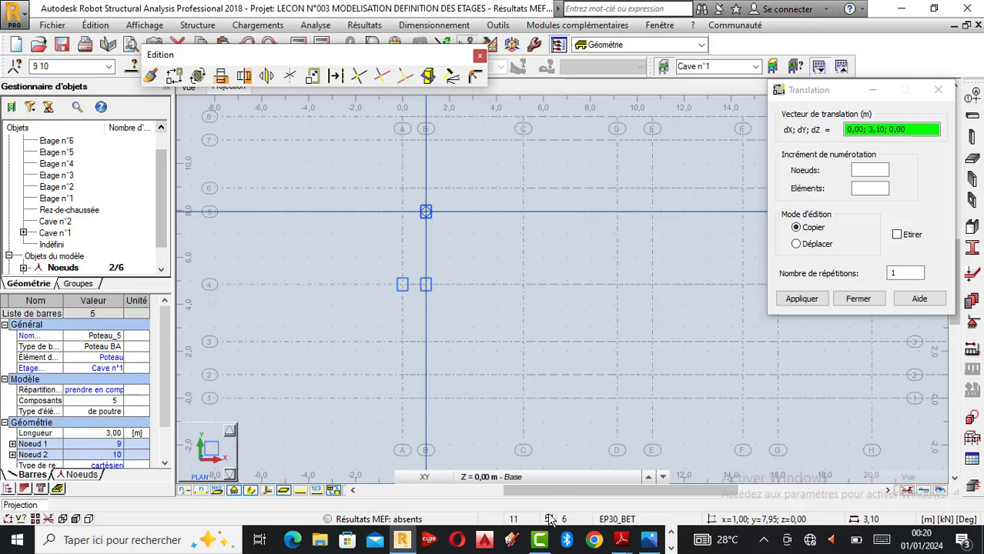
Compare the dimensioned upper-floor and ground-floor plans to check the column positions along the building's left side
{"action": "mouse_move", "coordinate": [620, 540]}
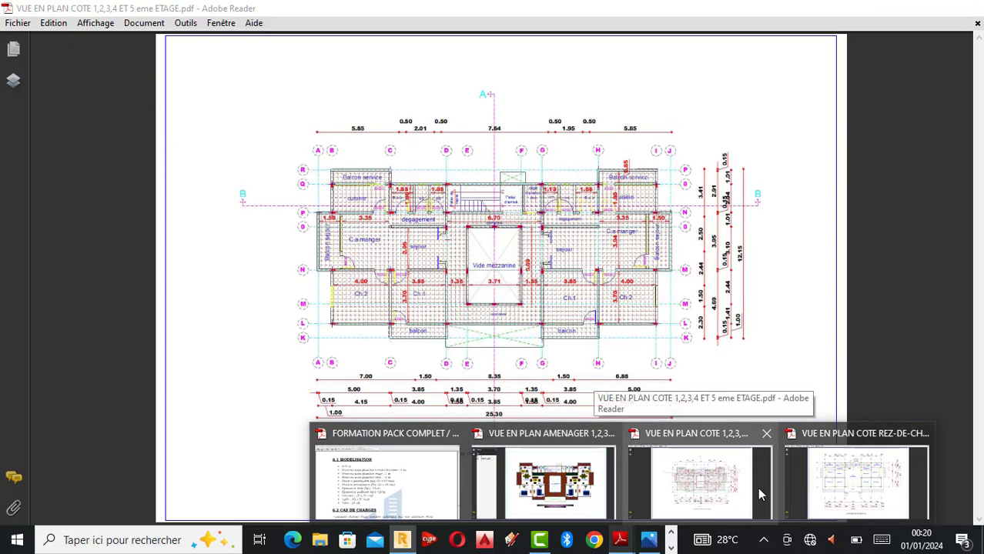
{"action": "mouse_move", "coordinate": [862, 486]}
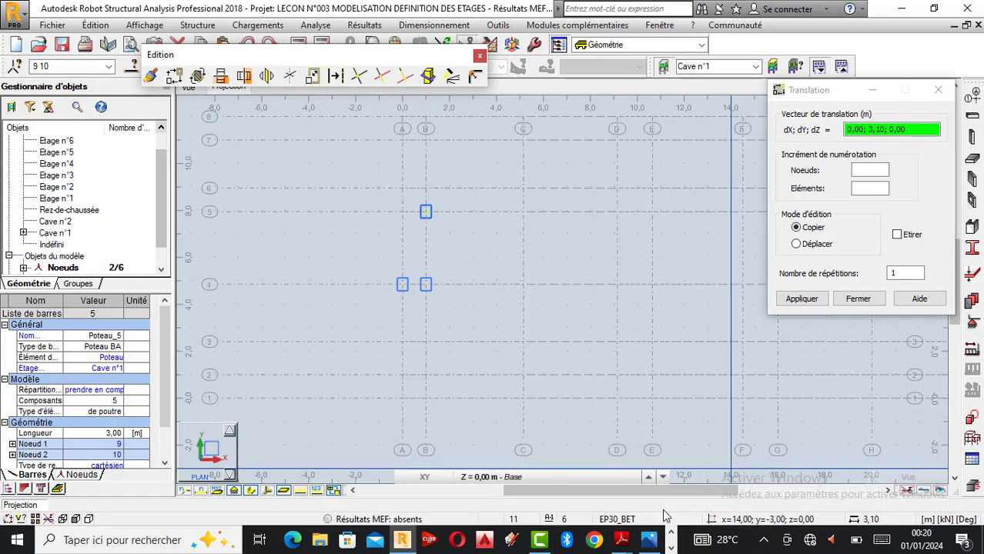
{"action": "scroll", "coordinate": [448, 299], "scroll_direction": "down", "scroll_amount": 2}
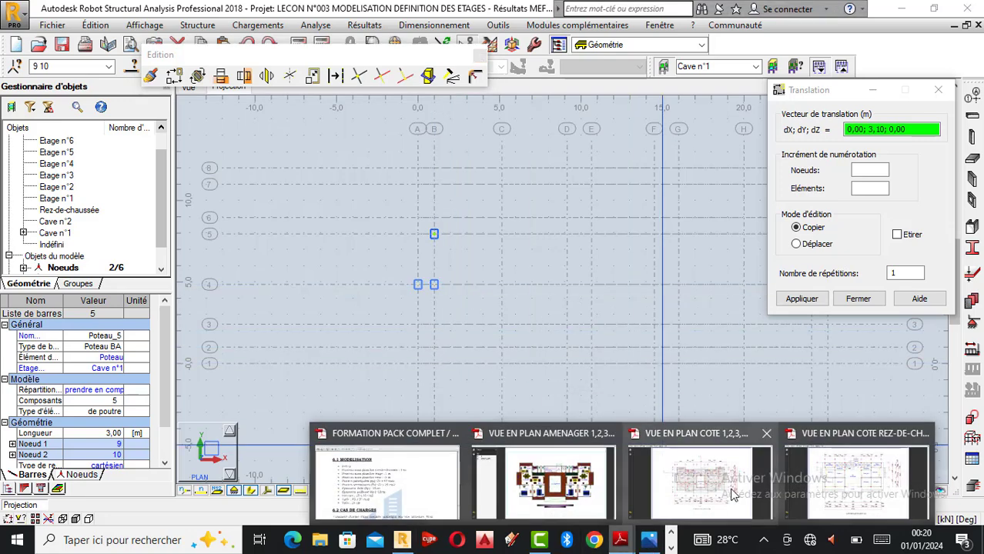
{"action": "mouse_move", "coordinate": [737, 495]}
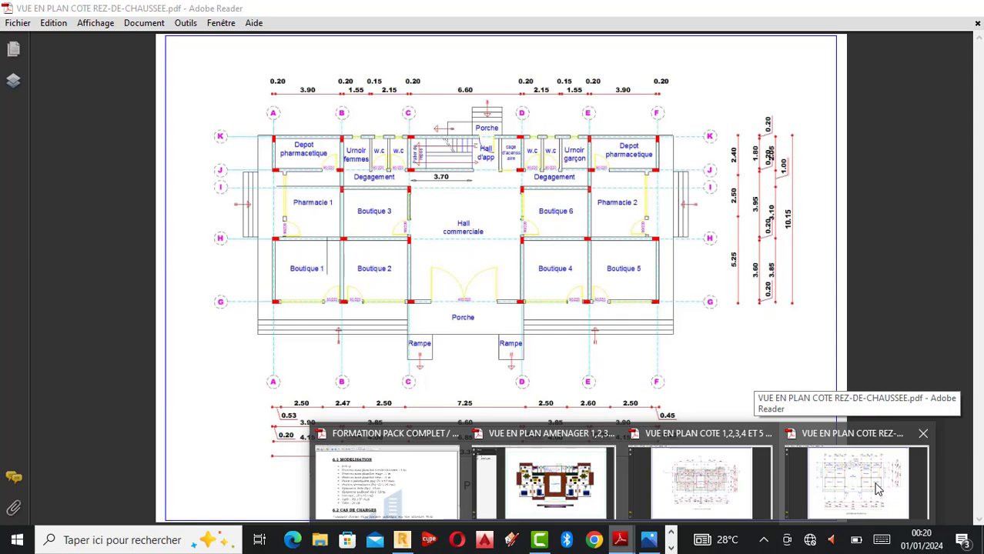
{"action": "mouse_move", "coordinate": [662, 493]}
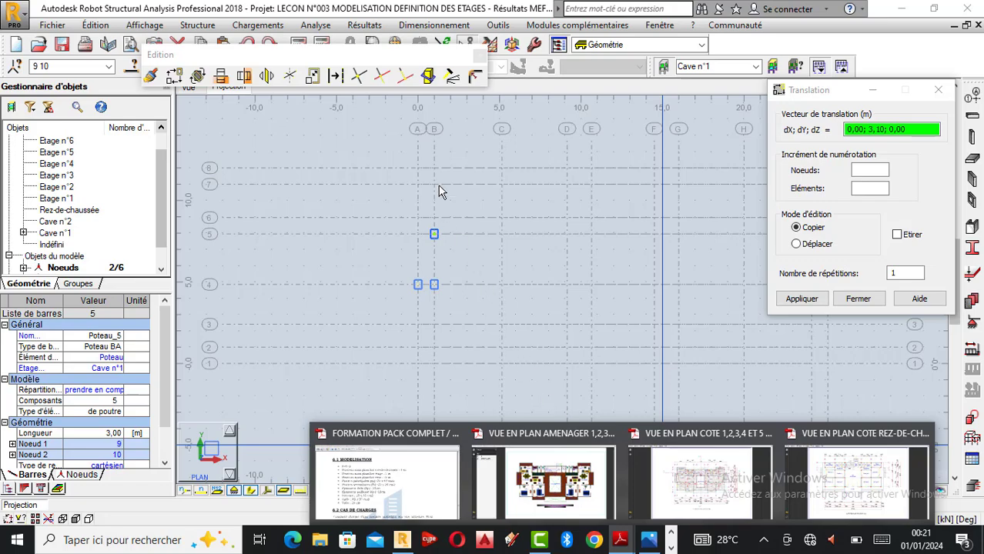
{"action": "left_click", "coordinate": [686, 491]}
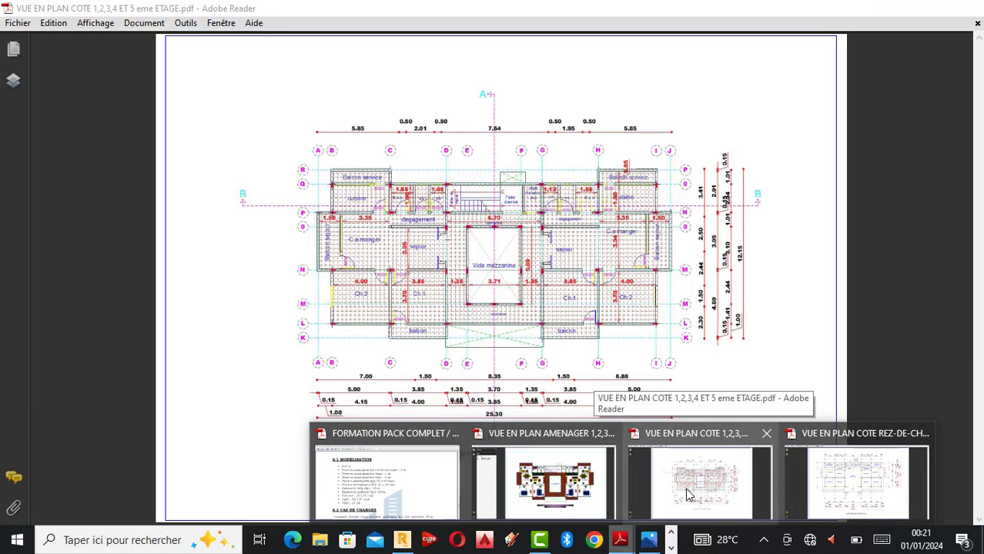
{"action": "mouse_move", "coordinate": [818, 489]}
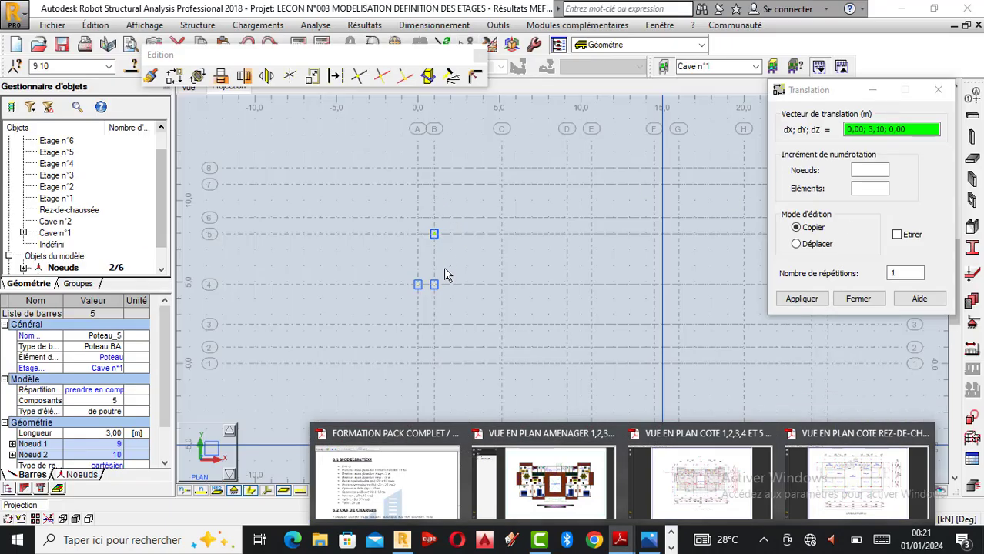
Copy the B-5 column to grid intersection B-7 by translation and dock the floating Edition tools
{"action": "left_click", "coordinate": [799, 96]}
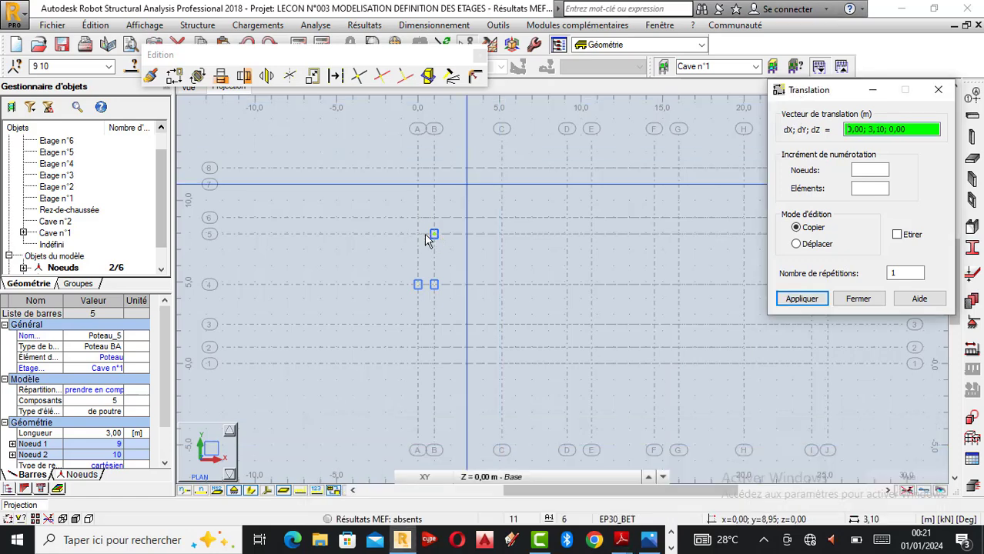
{"action": "left_click", "coordinate": [434, 234]}
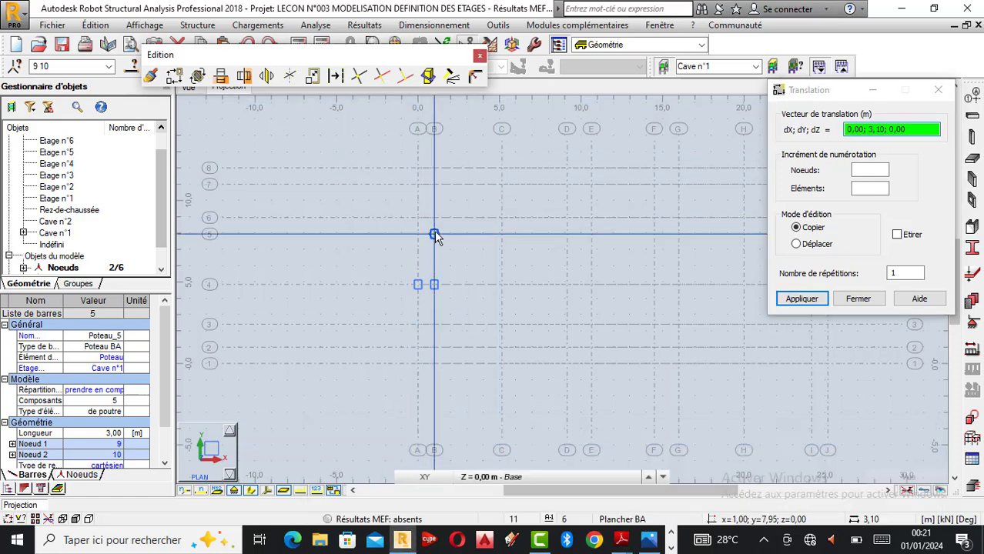
{"action": "left_click", "coordinate": [434, 185]}
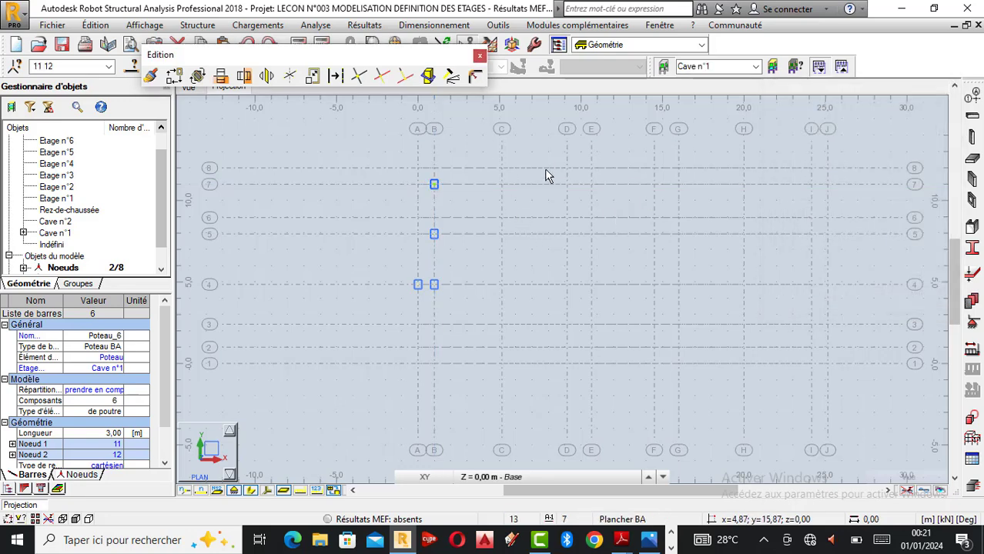
{"action": "left_click", "coordinate": [545, 171]}
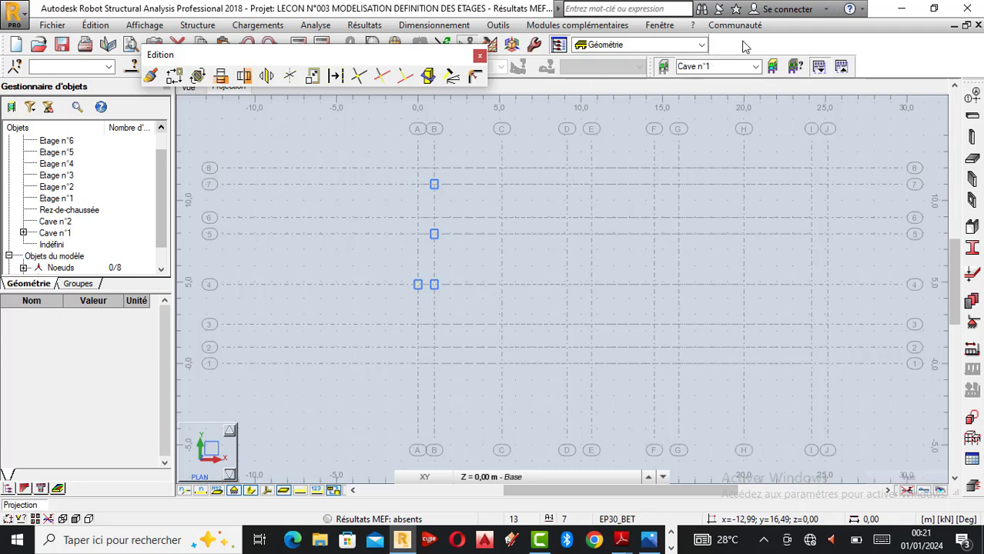
{"action": "left_click_drag", "start_coordinate": [781, 44], "coordinate": [774, 44]}
Delete the column at grid intersection A-4, isolating it from the line B columns in a front-facing 3D view
{"action": "left_click", "coordinate": [189, 87]}
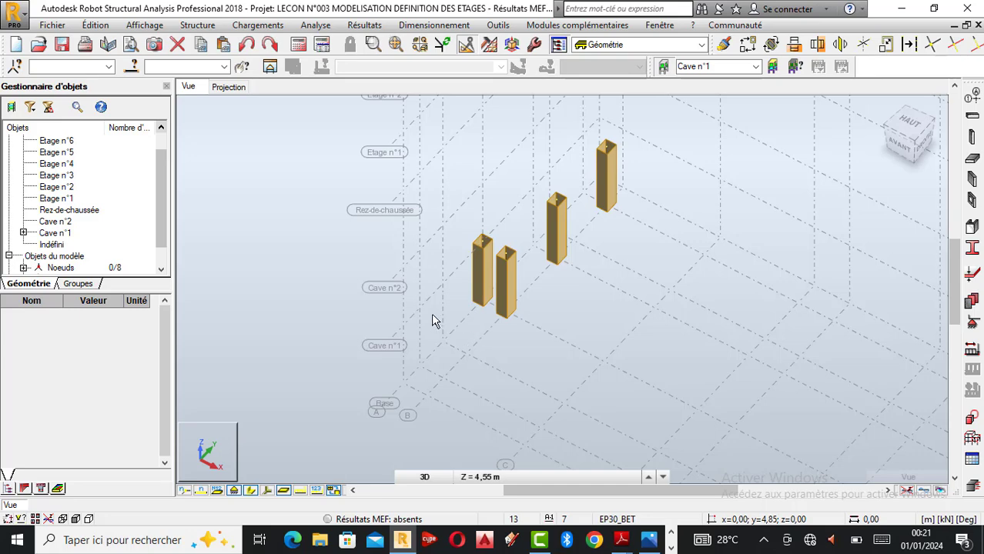
{"action": "right_click", "coordinate": [707, 277]}
{"action": "left_click", "coordinate": [659, 325]}
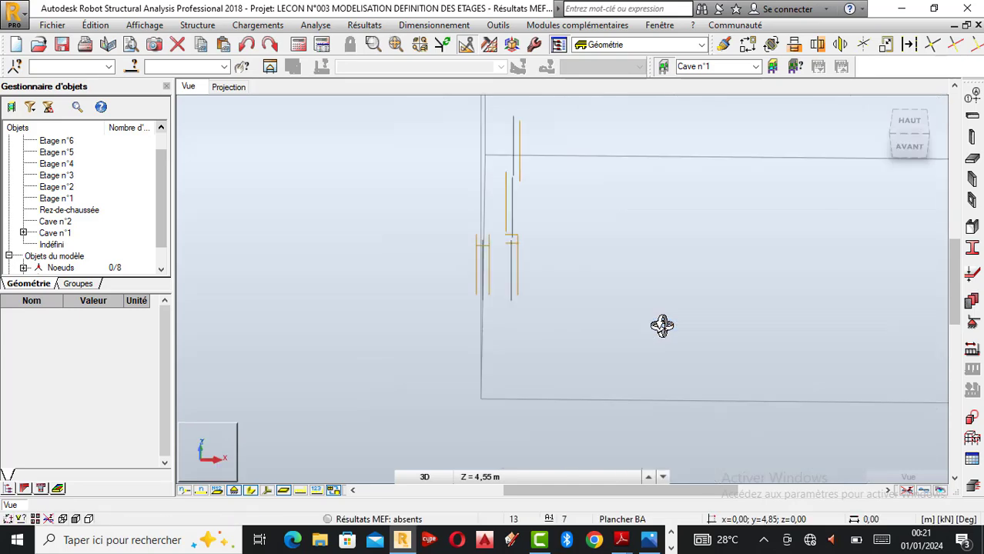
{"action": "right_click", "coordinate": [540, 291]}
{"action": "left_click", "coordinate": [564, 301]}
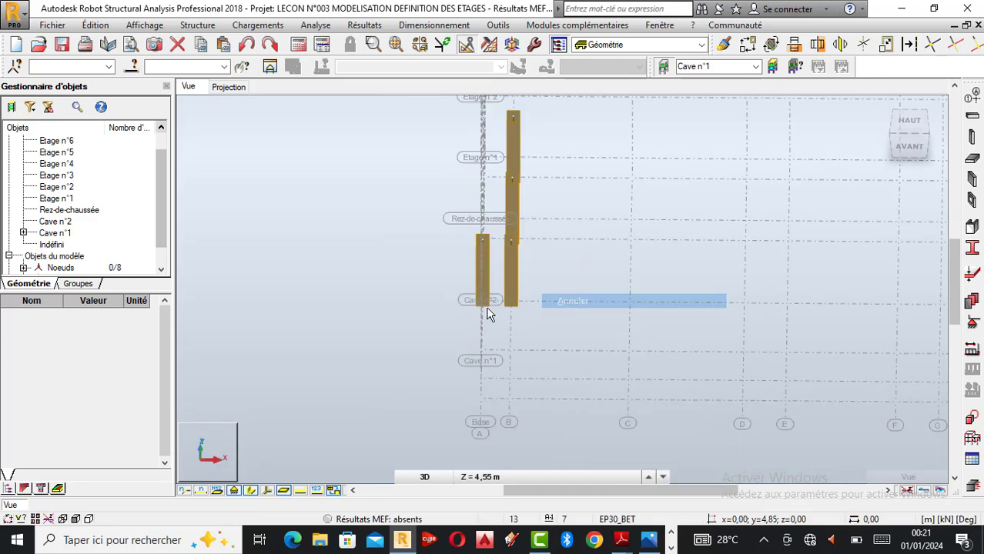
{"action": "left_click", "coordinate": [475, 287]}
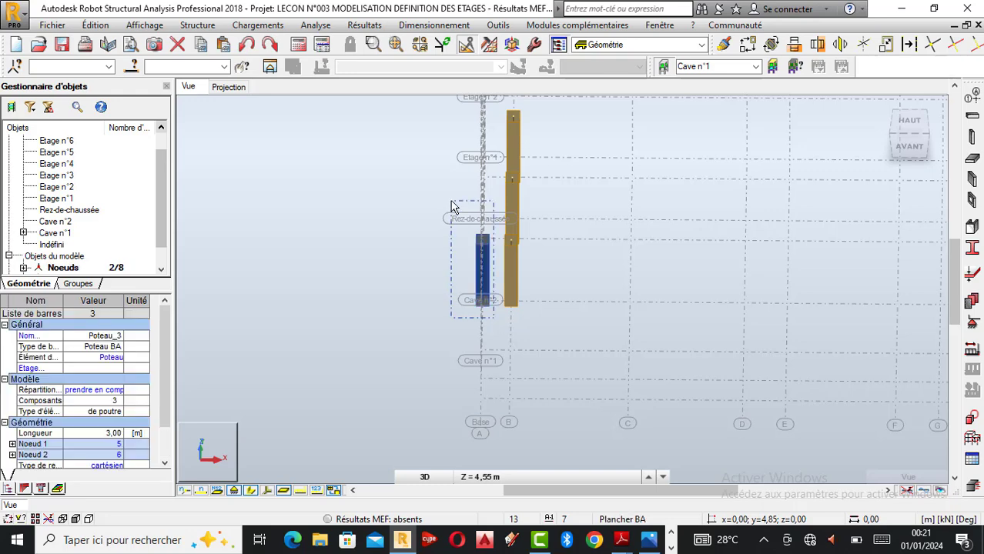
{"action": "key", "text": "Delete"}
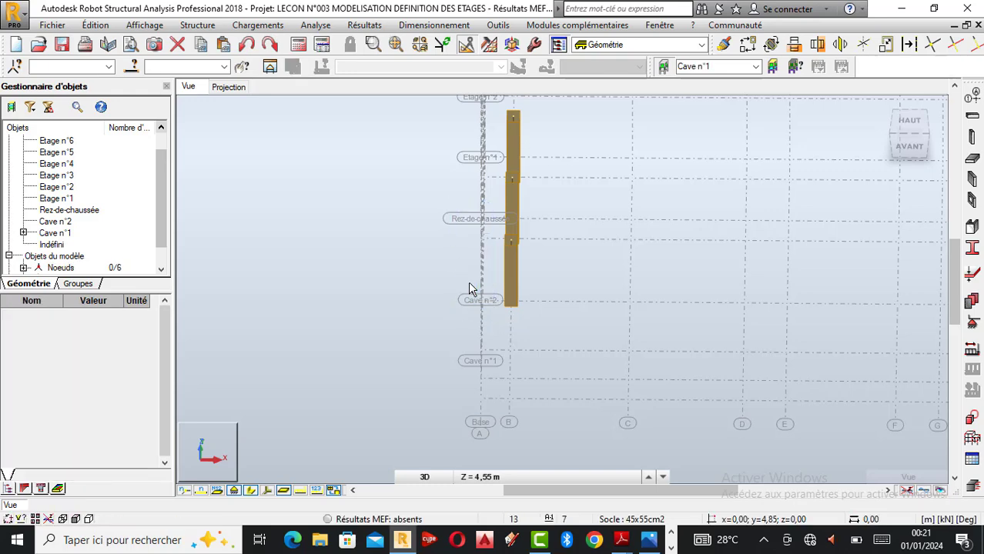
Copy the column at grid intersection B-4 by translation to grid intersection B-2 in the plan projection
{"action": "right_click", "coordinate": [702, 222]}
{"action": "left_click", "coordinate": [673, 281]}
{"action": "left_click_drag", "start_coordinate": [668, 285], "coordinate": [630, 340]}
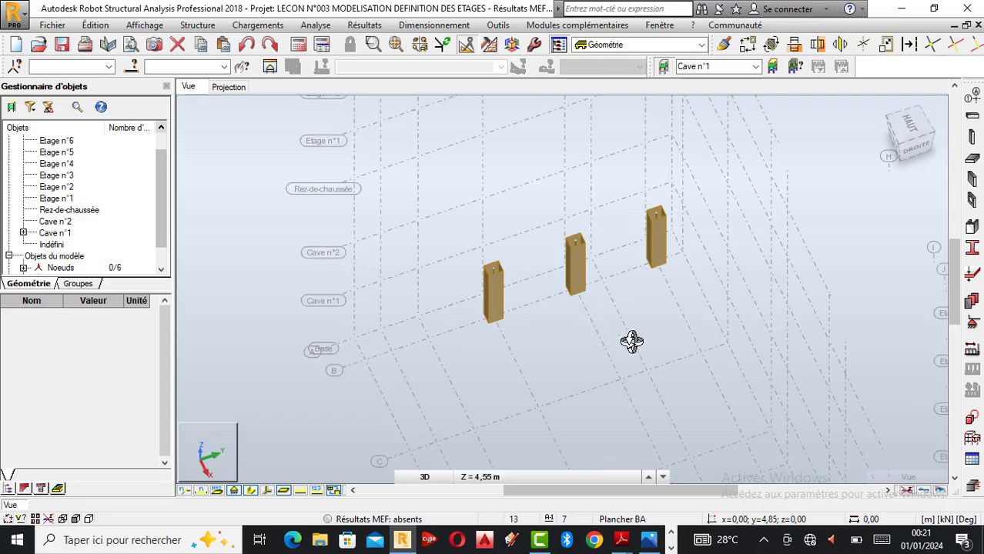
{"action": "right_click", "coordinate": [560, 122]}
{"action": "left_click", "coordinate": [589, 131]}
{"action": "left_click_drag", "start_coordinate": [462, 246], "coordinate": [515, 346]}
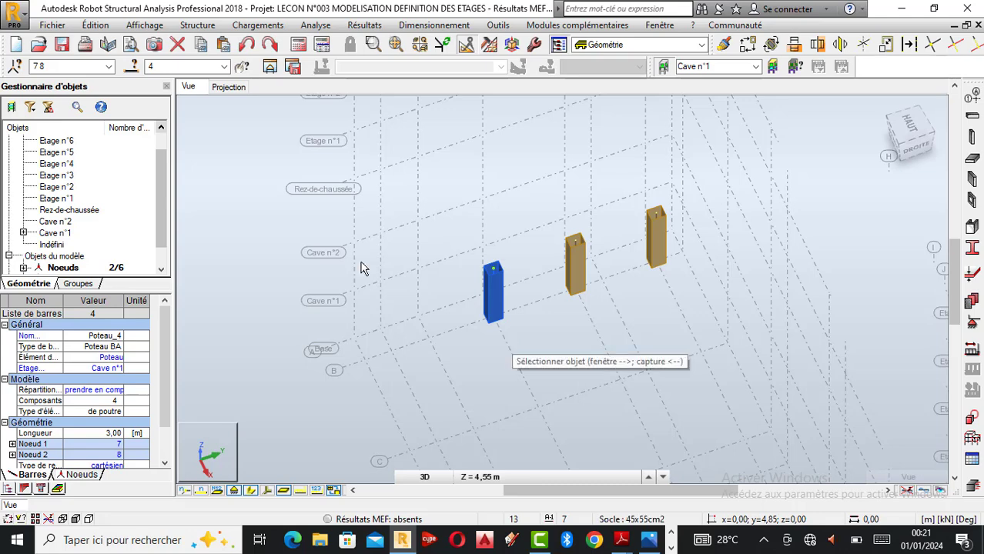
{"action": "left_click", "coordinate": [232, 88]}
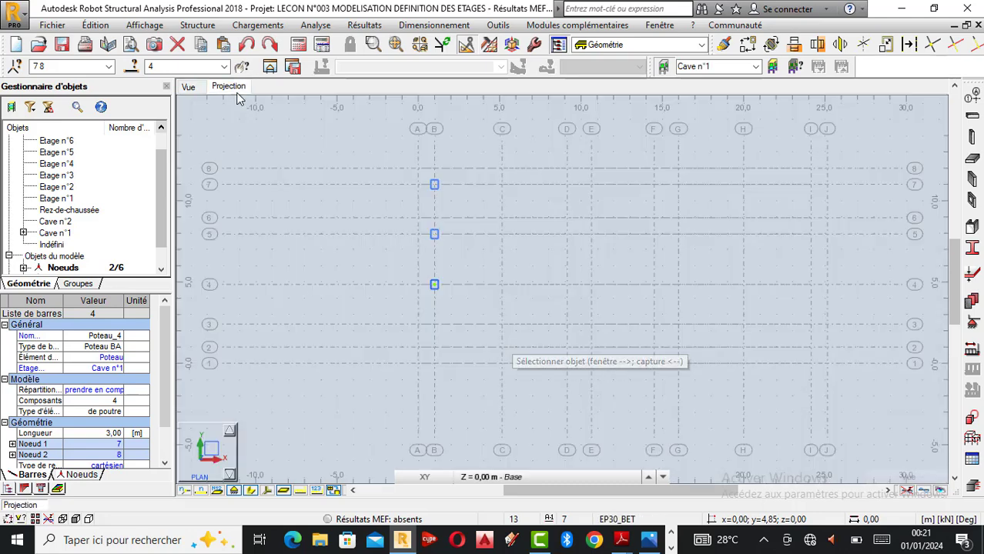
{"action": "left_click", "coordinate": [748, 45]}
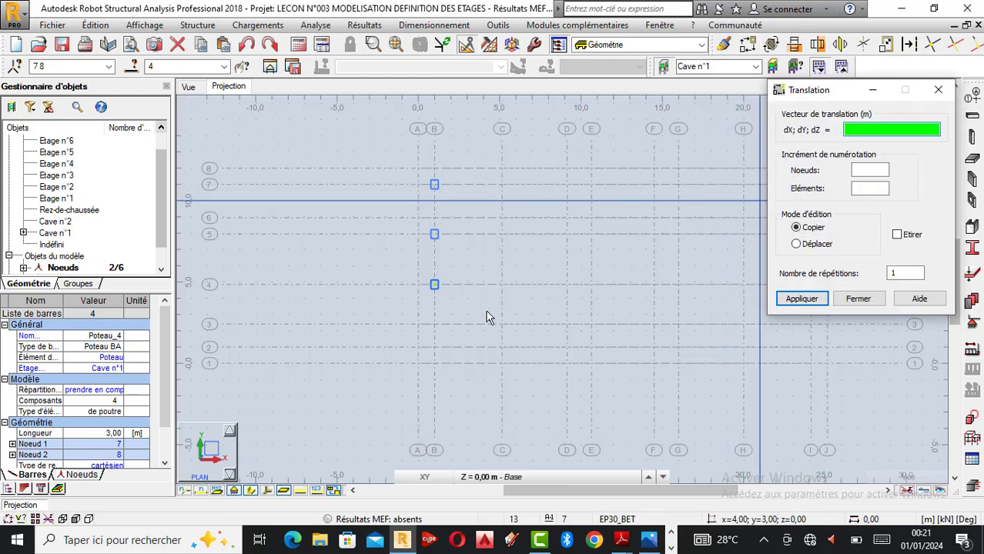
{"action": "left_click", "coordinate": [434, 285]}
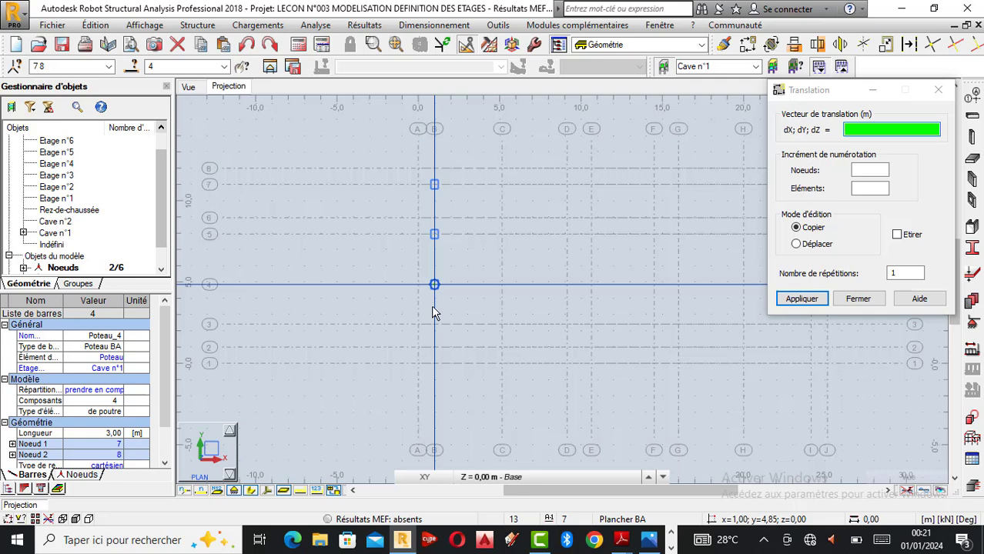
{"action": "left_click", "coordinate": [433, 348]}
{"action": "left_click", "coordinate": [858, 298]}
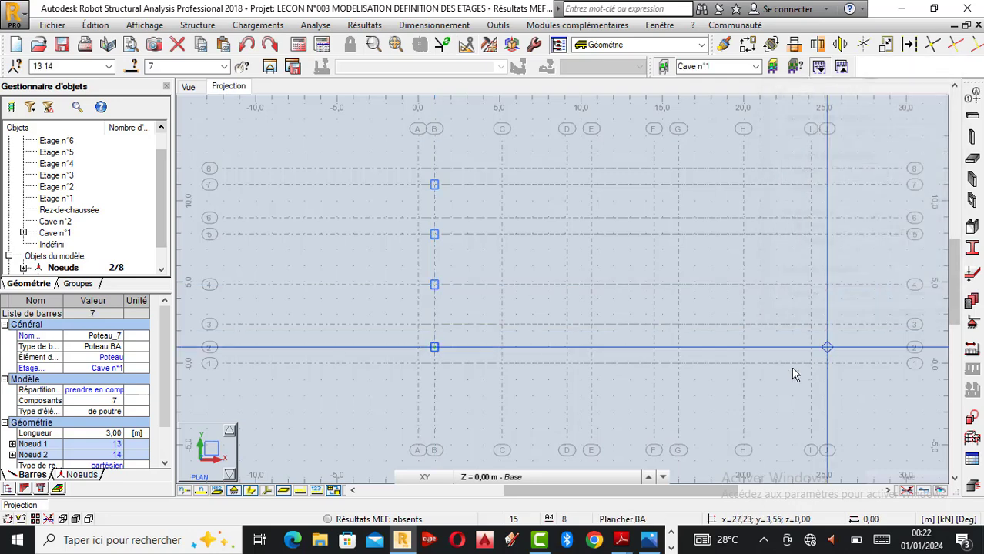
Compare the dimensioned ground-floor plan with the upper-floor plan to check which grid intersections need columns
{"action": "mouse_move", "coordinate": [636, 544]}
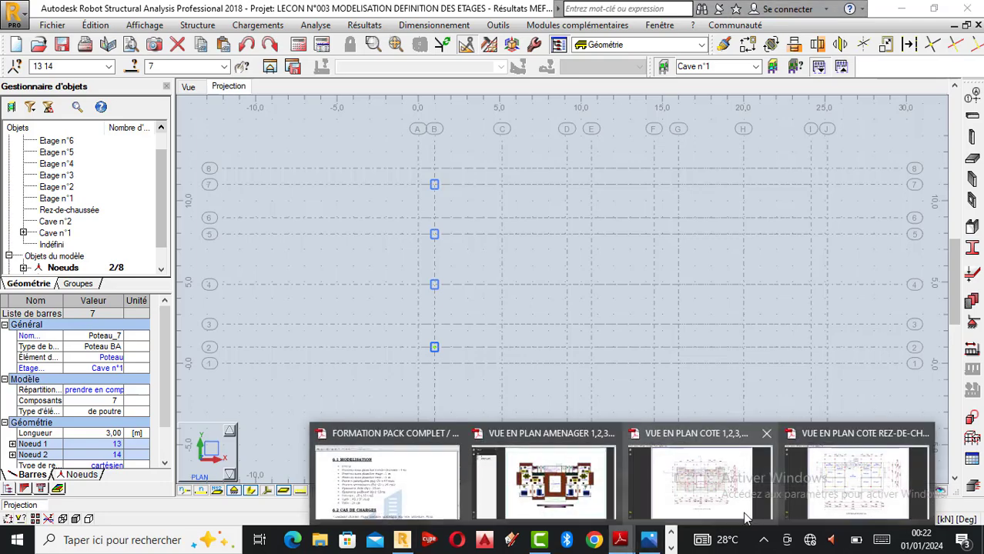
{"action": "mouse_move", "coordinate": [850, 502]}
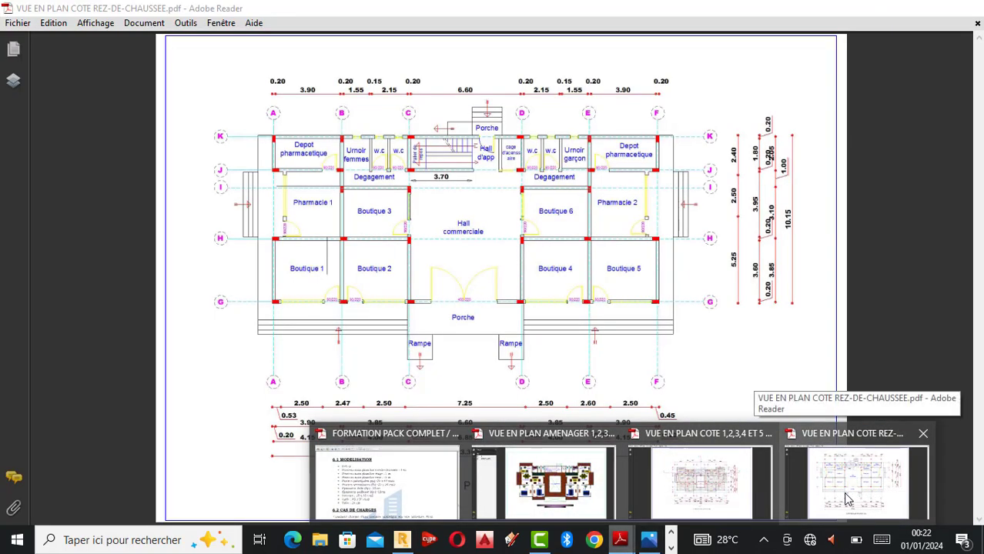
{"action": "mouse_move", "coordinate": [737, 504]}
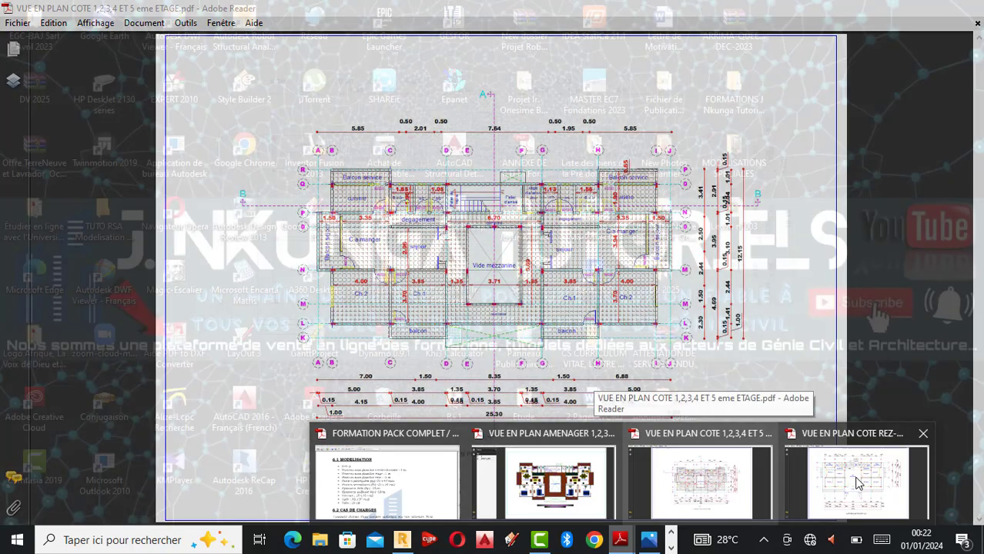
{"action": "mouse_move", "coordinate": [862, 481]}
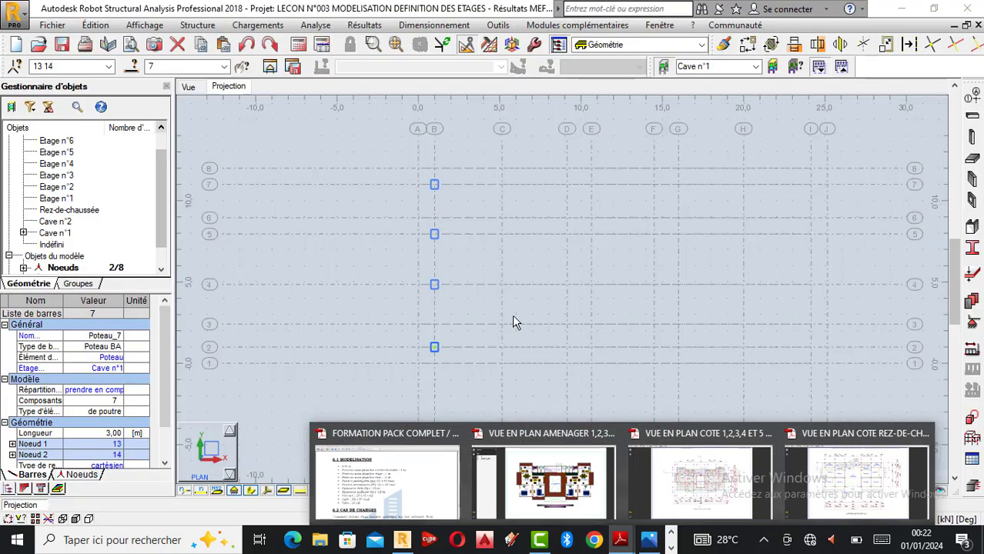
{"action": "mouse_move", "coordinate": [862, 462]}
{"action": "mouse_move", "coordinate": [902, 497]}
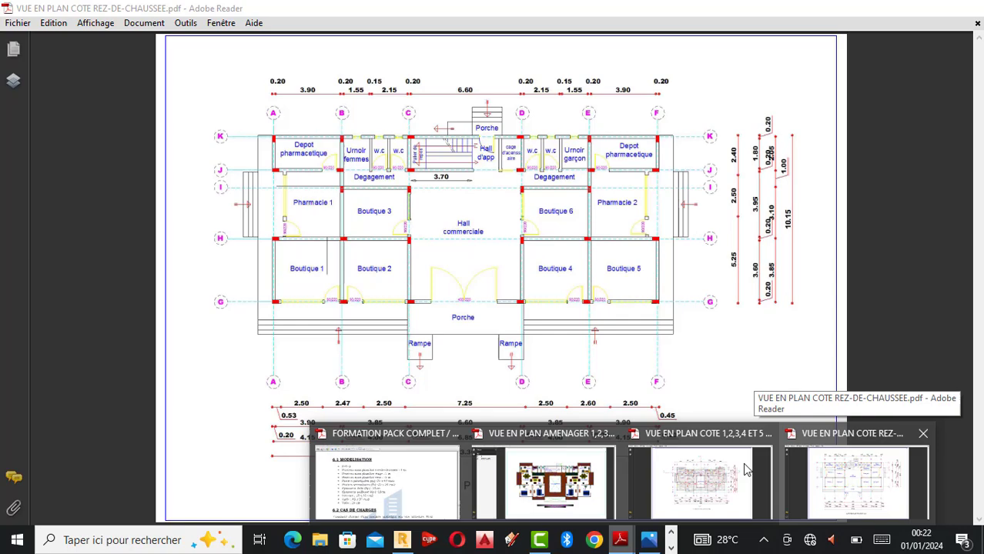
{"action": "mouse_move", "coordinate": [746, 471]}
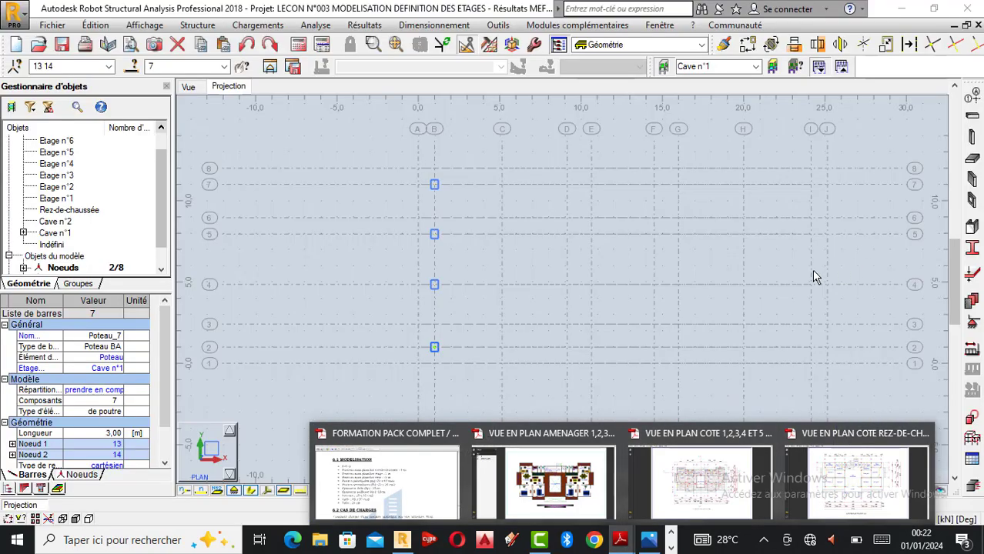
Select all four columns on line B and copy them by translation to line C, 4,15 m along X
{"action": "scroll", "coordinate": [451, 351], "scroll_direction": "up", "scroll_amount": 1}
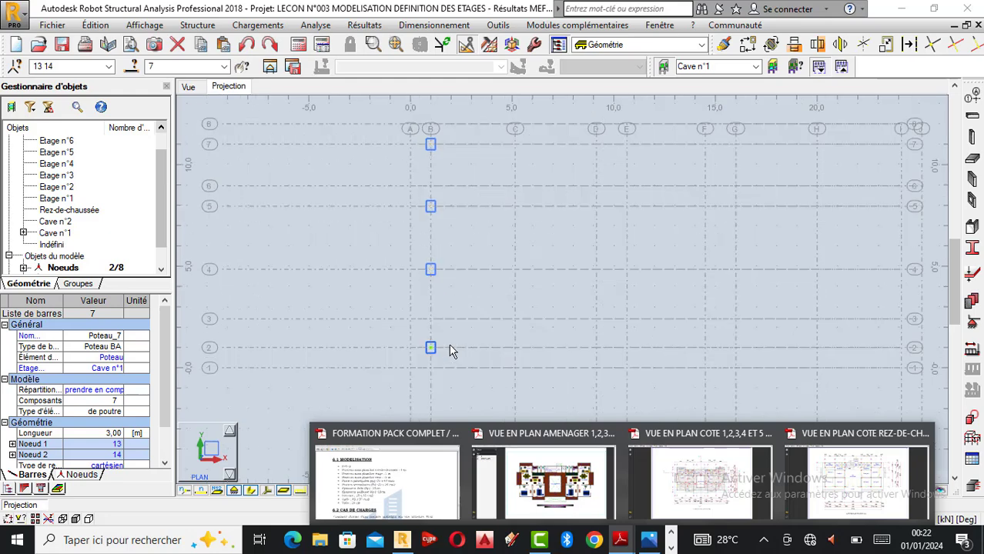
{"action": "left_click", "coordinate": [188, 87]}
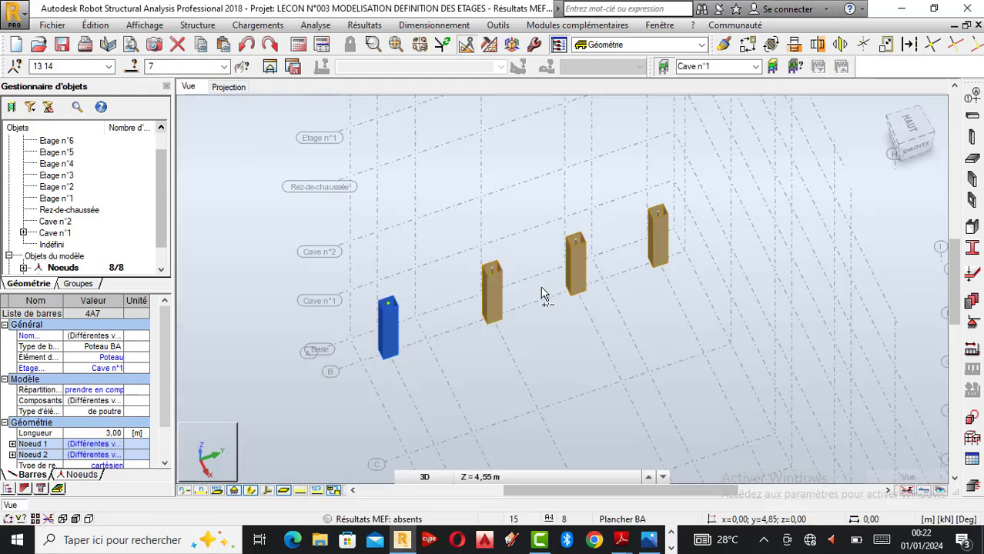
{"action": "key", "text": "ctrl+a"}
{"action": "left_click", "coordinate": [238, 89]}
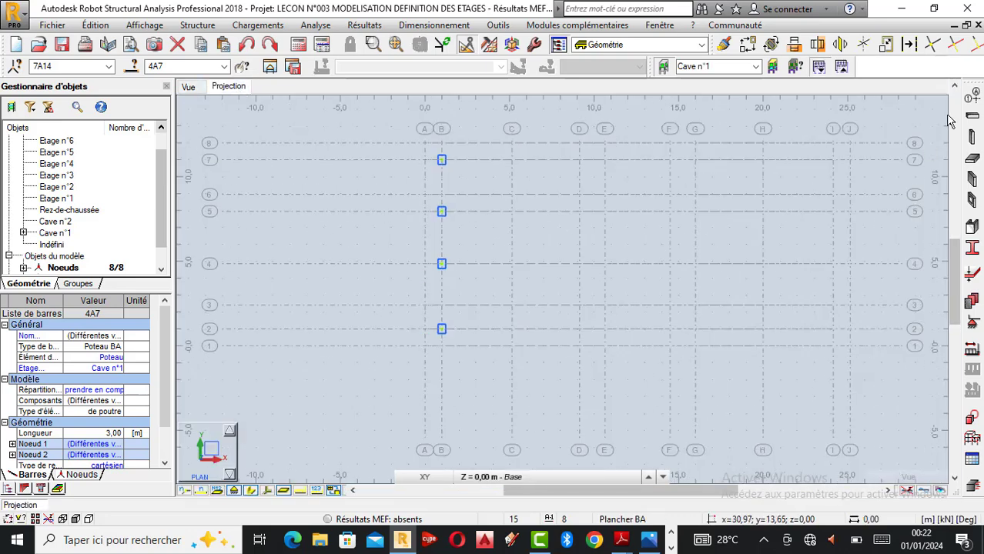
{"action": "left_click", "coordinate": [748, 44]}
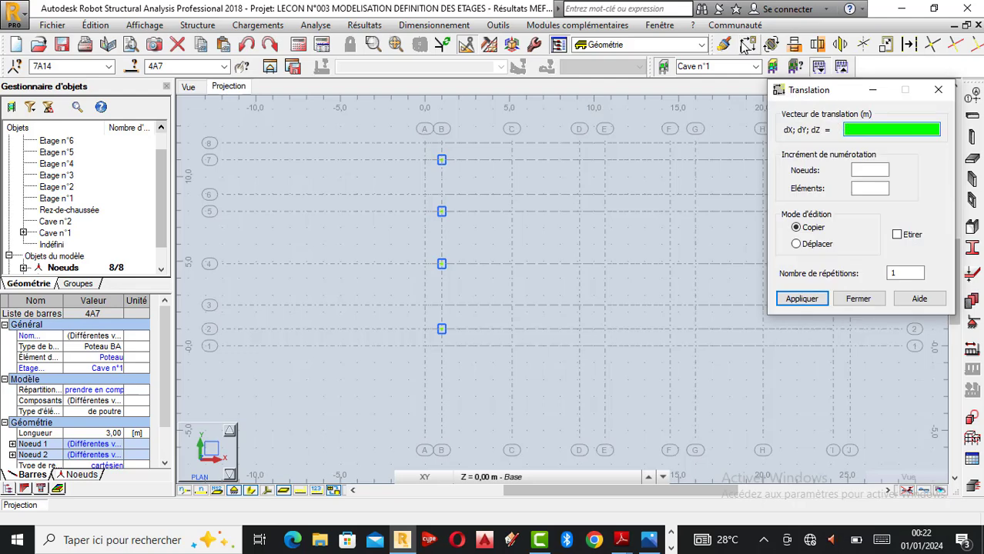
{"action": "scroll", "coordinate": [439, 167], "scroll_direction": "up", "scroll_amount": 2}
{"action": "left_click", "coordinate": [436, 163]}
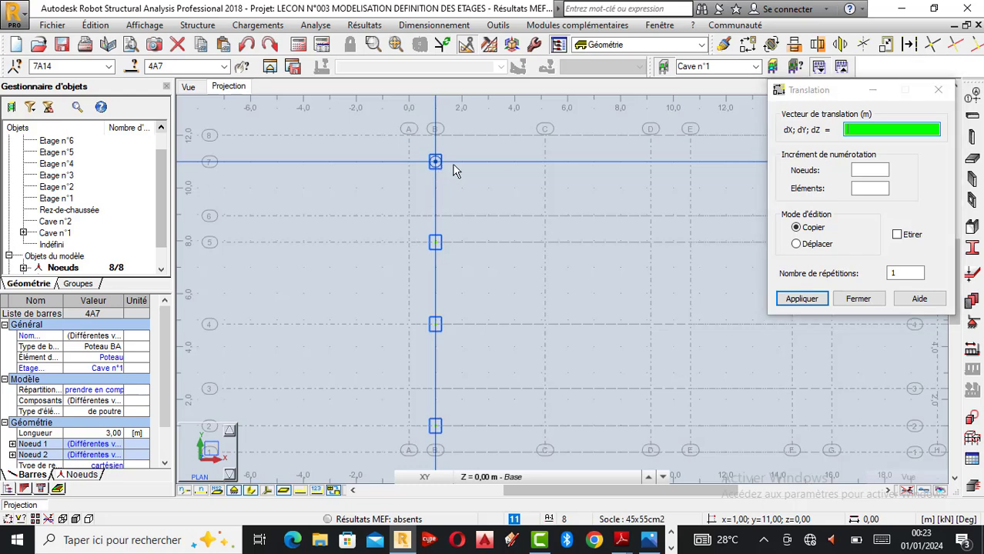
{"action": "left_click", "coordinate": [543, 164]}
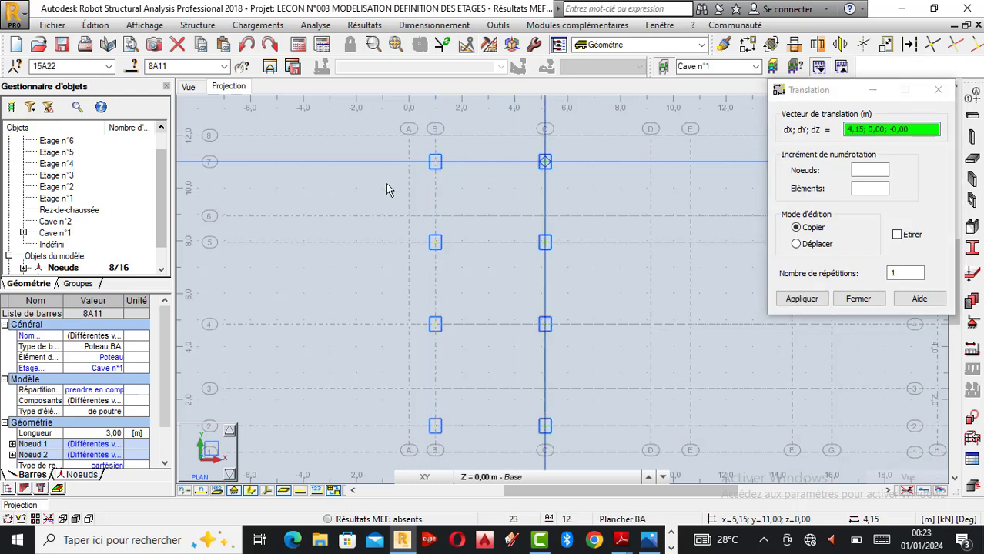
Copy the four line C columns by translation to line D, 4,00 m along X
{"action": "scroll", "coordinate": [366, 192], "scroll_direction": "down", "scroll_amount": 1}
{"action": "scroll", "coordinate": [365, 197], "scroll_direction": "down", "scroll_amount": 2}
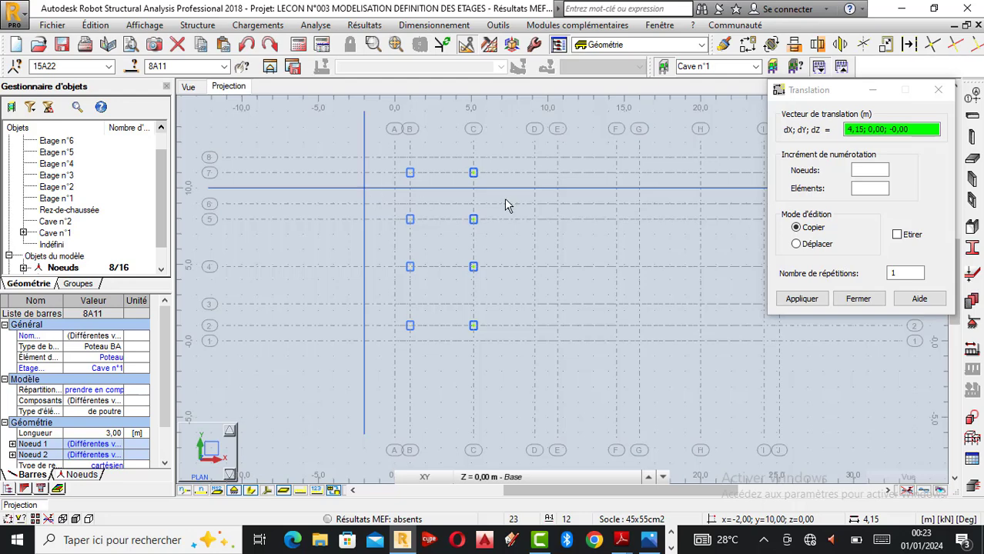
{"action": "scroll", "coordinate": [506, 200], "scroll_direction": "up", "scroll_amount": 1}
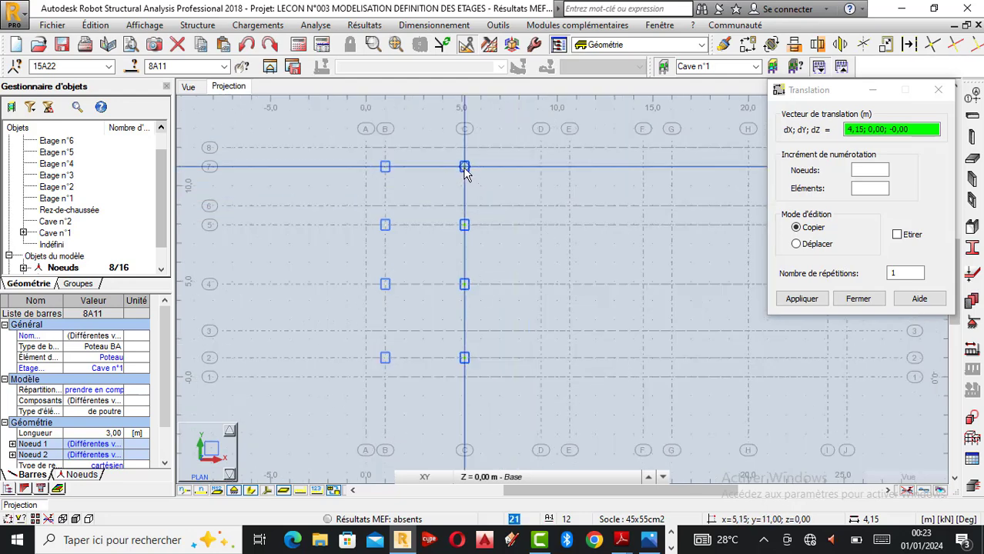
{"action": "left_click", "coordinate": [465, 167]}
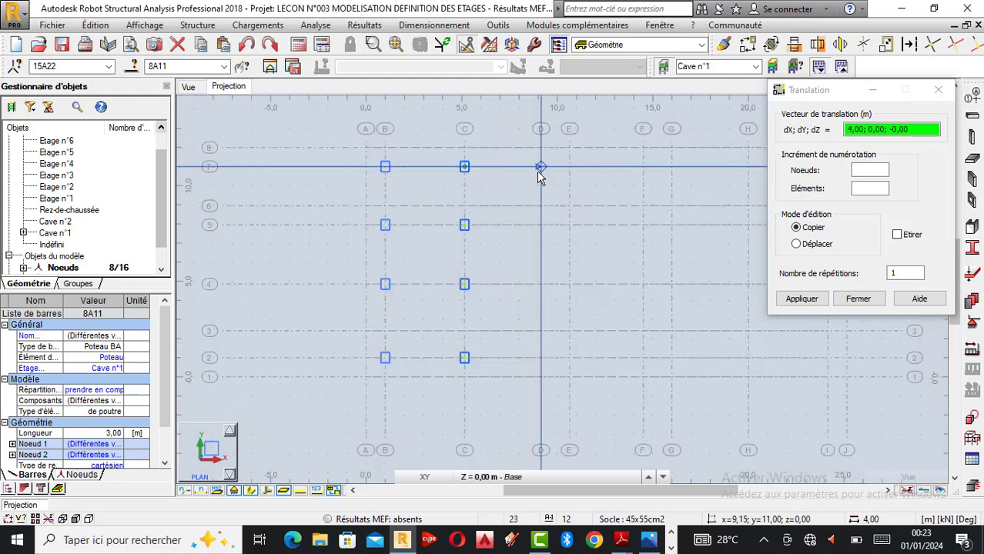
{"action": "left_click", "coordinate": [540, 168]}
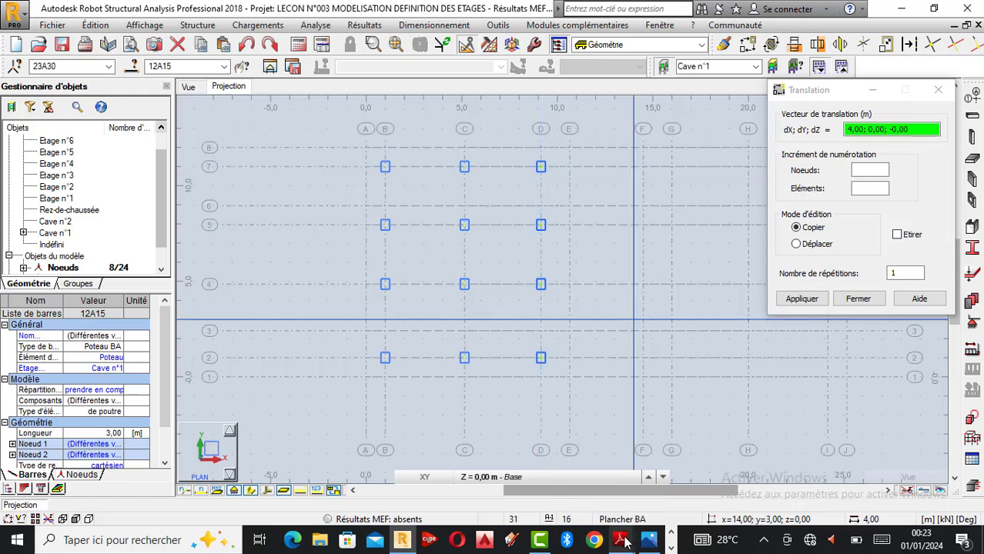
Check the ground-floor plan and copy the four line D columns by translation to line G, 6,85 m along X
{"action": "mouse_move", "coordinate": [625, 543]}
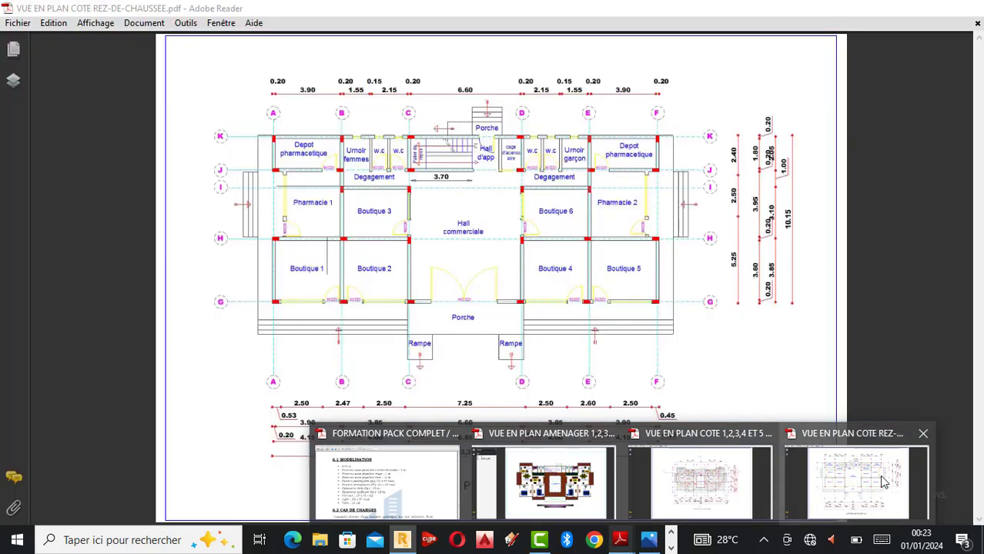
{"action": "mouse_move", "coordinate": [884, 482]}
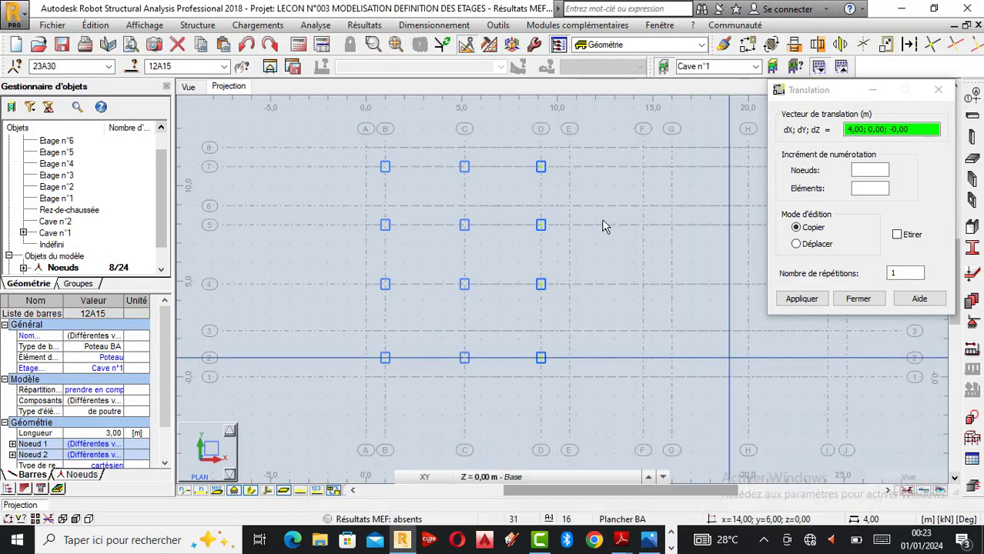
{"action": "left_click", "coordinate": [541, 167]}
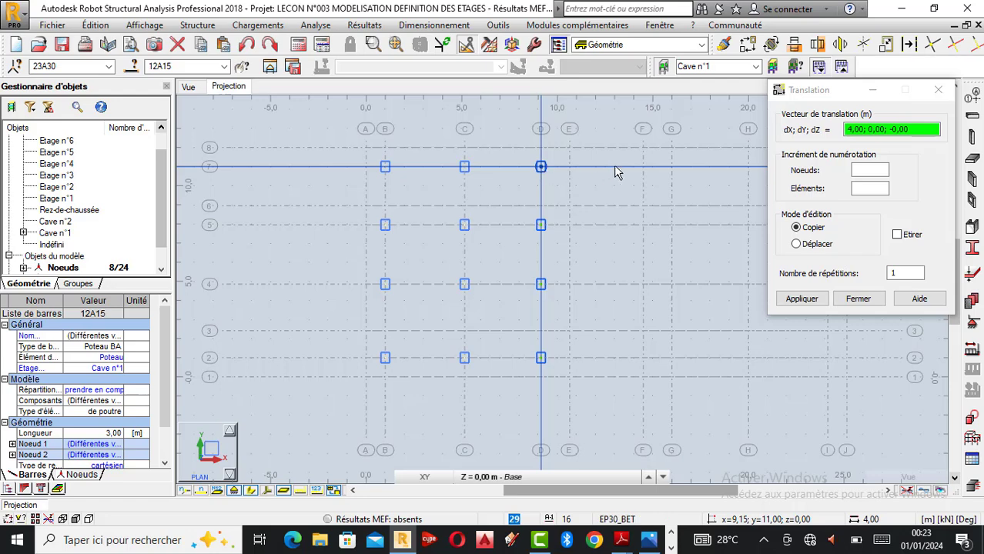
{"action": "left_click", "coordinate": [669, 168]}
Copy the line G columns by translation to line H (4,00 m along X), and those copies to line I (4,15 m along X)
{"action": "scroll", "coordinate": [282, 251], "scroll_direction": "down", "scroll_amount": 1}
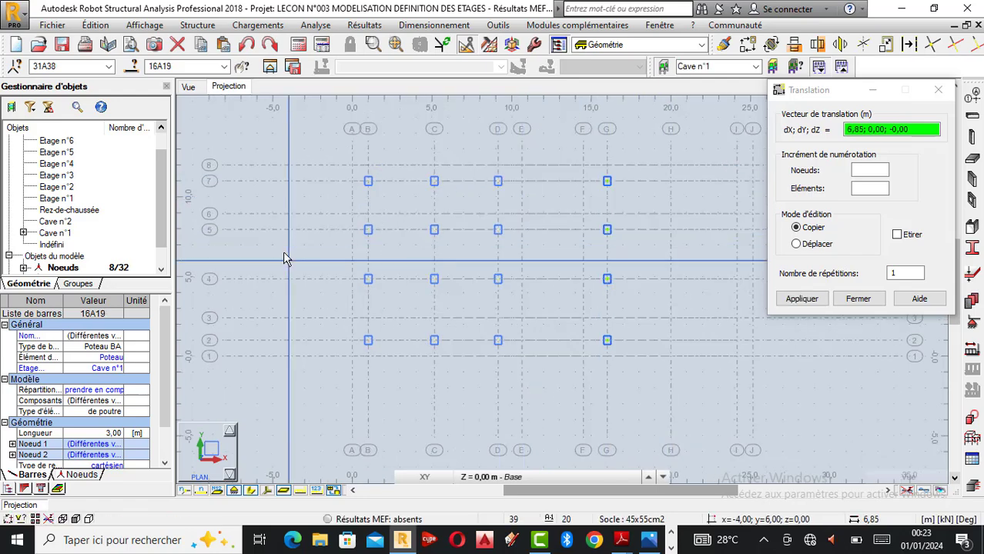
{"action": "scroll", "coordinate": [283, 253], "scroll_direction": "down", "scroll_amount": 1}
{"action": "scroll", "coordinate": [643, 206], "scroll_direction": "up", "scroll_amount": 2}
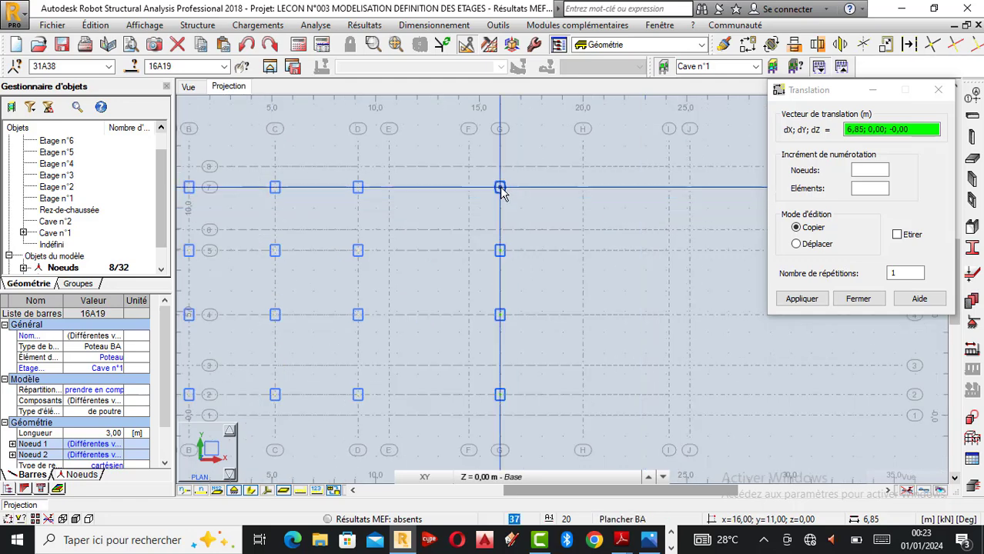
{"action": "left_click", "coordinate": [501, 190]}
{"action": "left_click", "coordinate": [579, 190]}
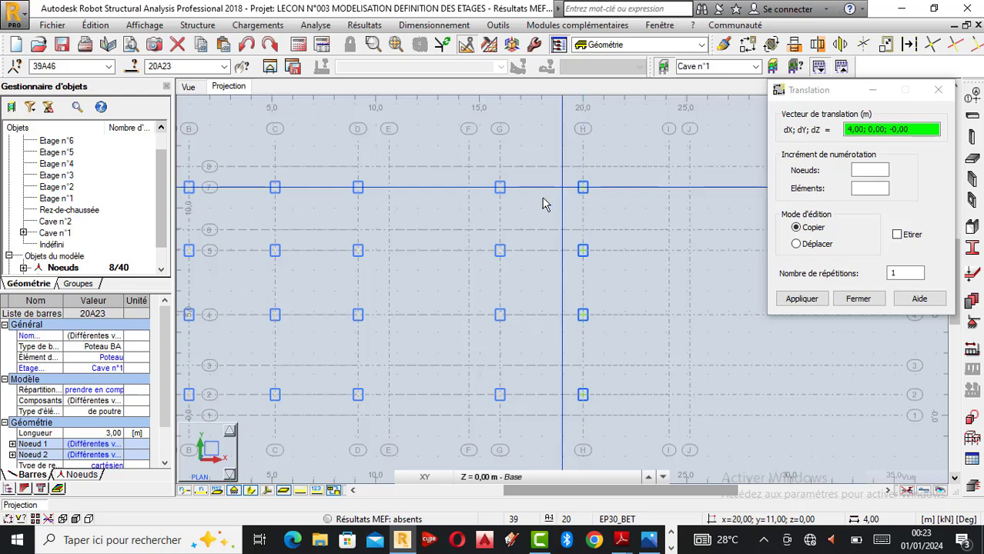
{"action": "left_click", "coordinate": [668, 189]}
{"action": "scroll", "coordinate": [669, 249], "scroll_direction": "down", "scroll_amount": 3}
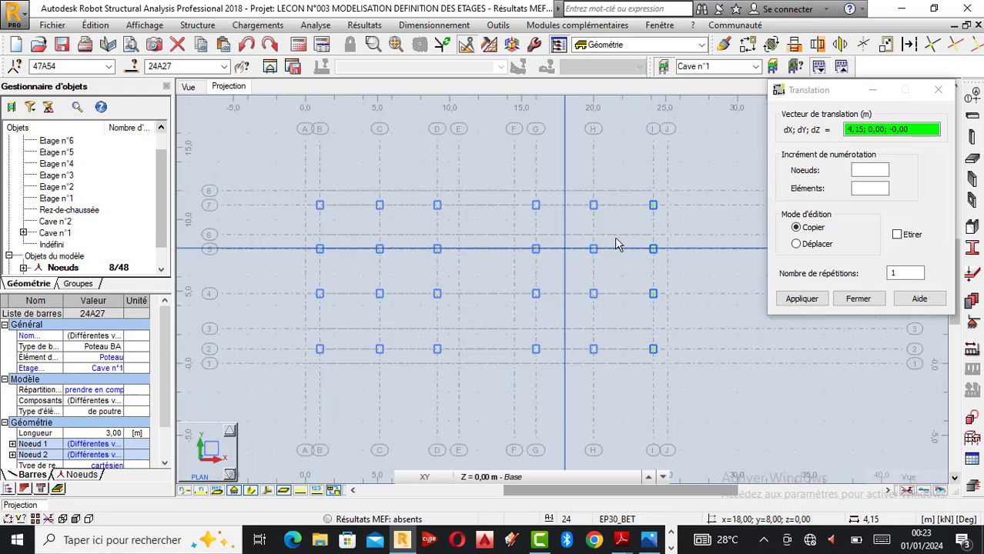
Examine the column layout on the dimensioned ground-floor plan in Adobe Reader and return to the Robot model
{"action": "scroll", "coordinate": [501, 264], "scroll_direction": "up", "scroll_amount": 2}
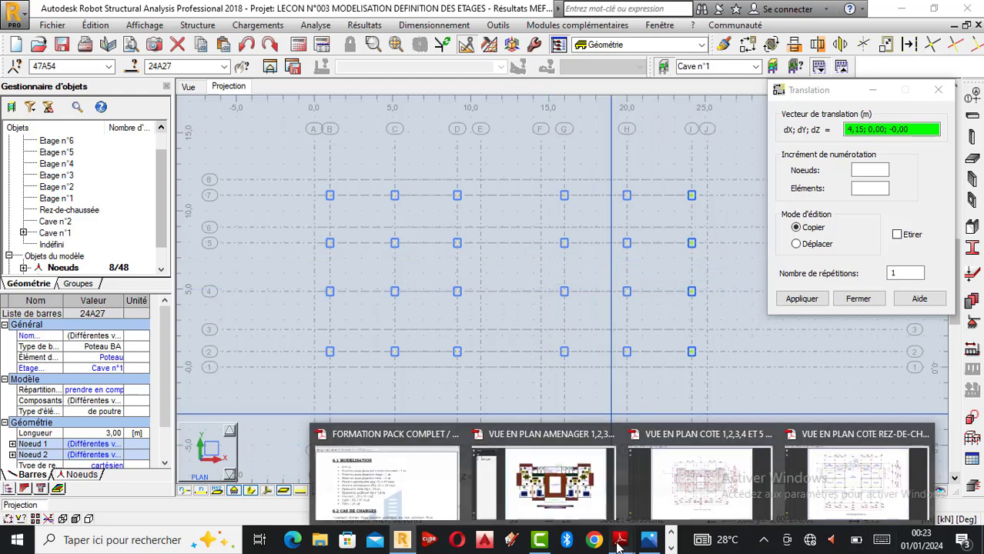
{"action": "mouse_move", "coordinate": [842, 457]}
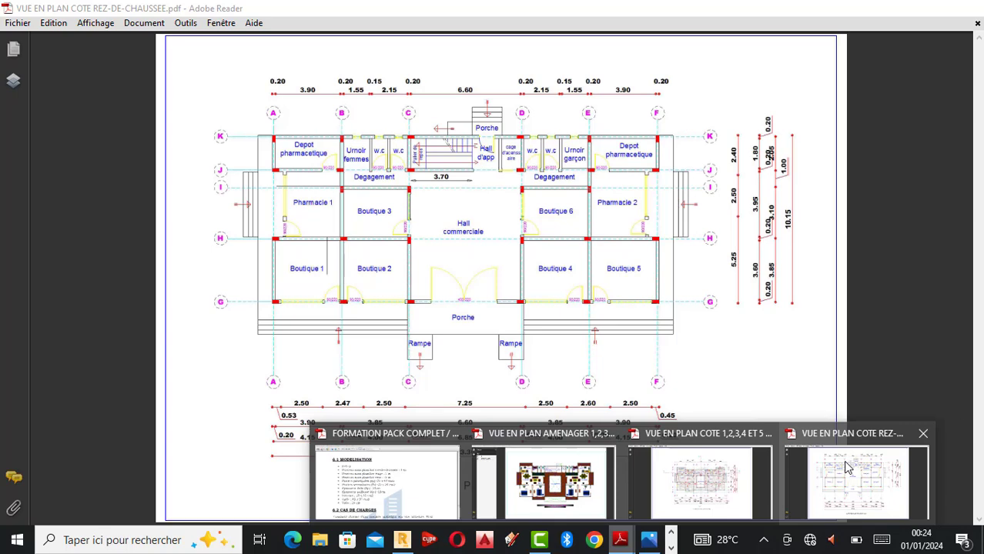
{"action": "left_click", "coordinate": [847, 467]}
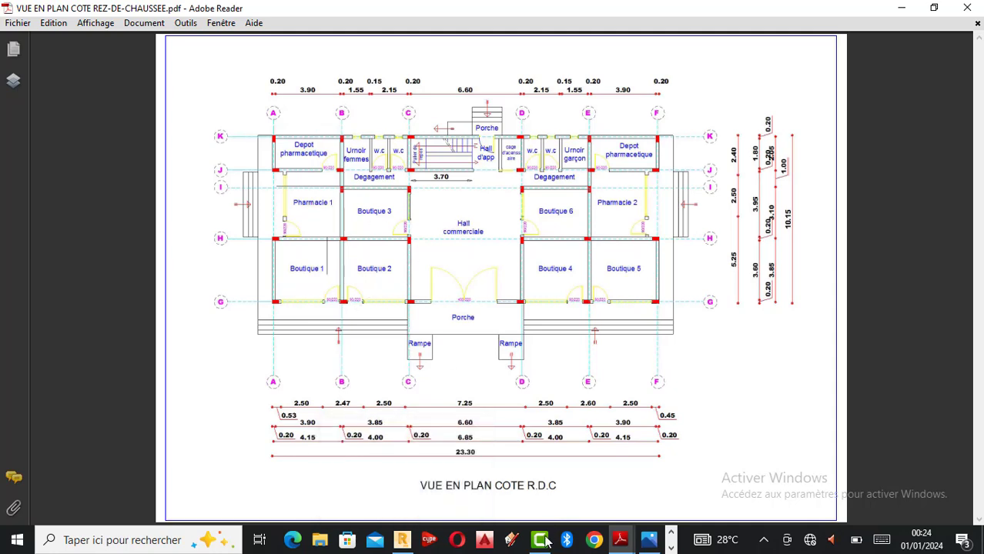
{"action": "left_click", "coordinate": [622, 542]}
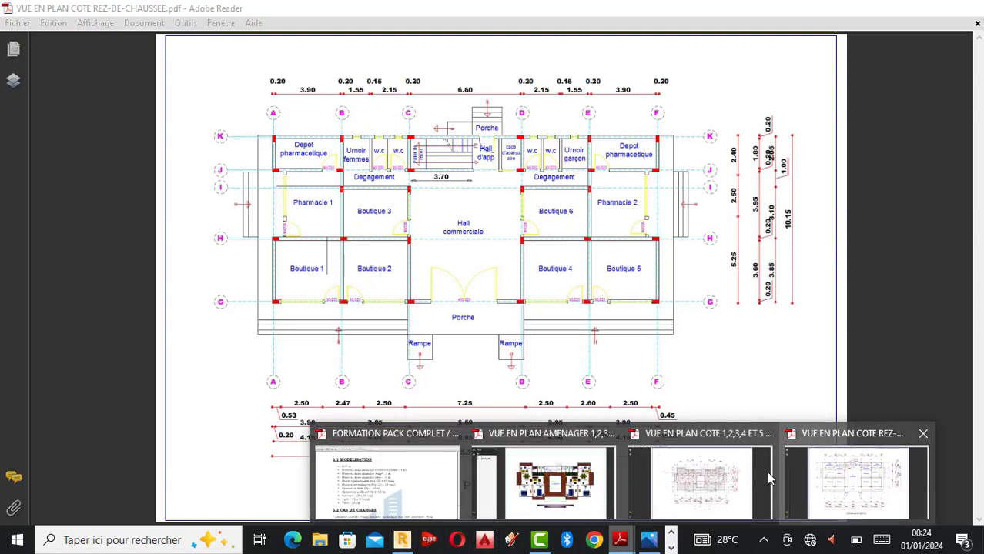
{"action": "mouse_move", "coordinate": [744, 479]}
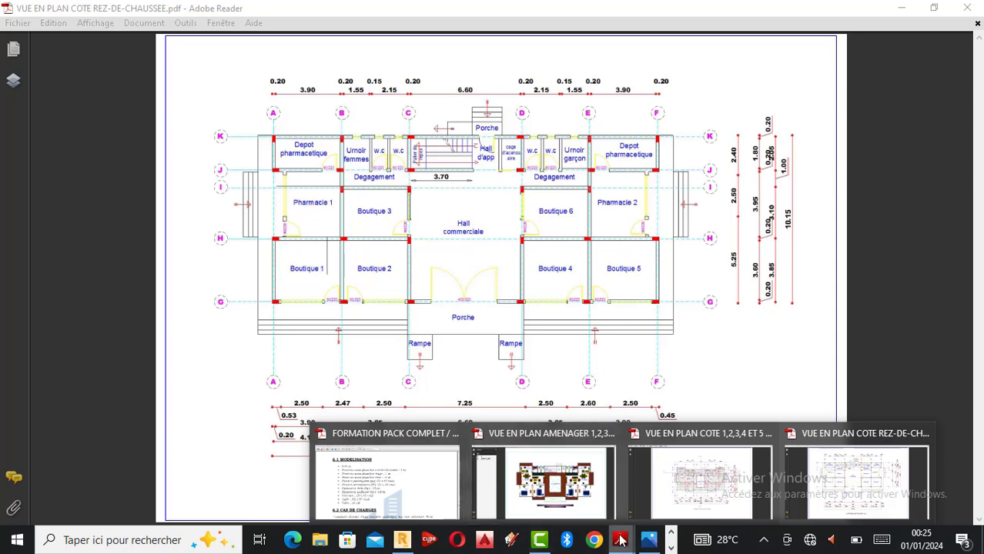
{"action": "left_click", "coordinate": [402, 540]}
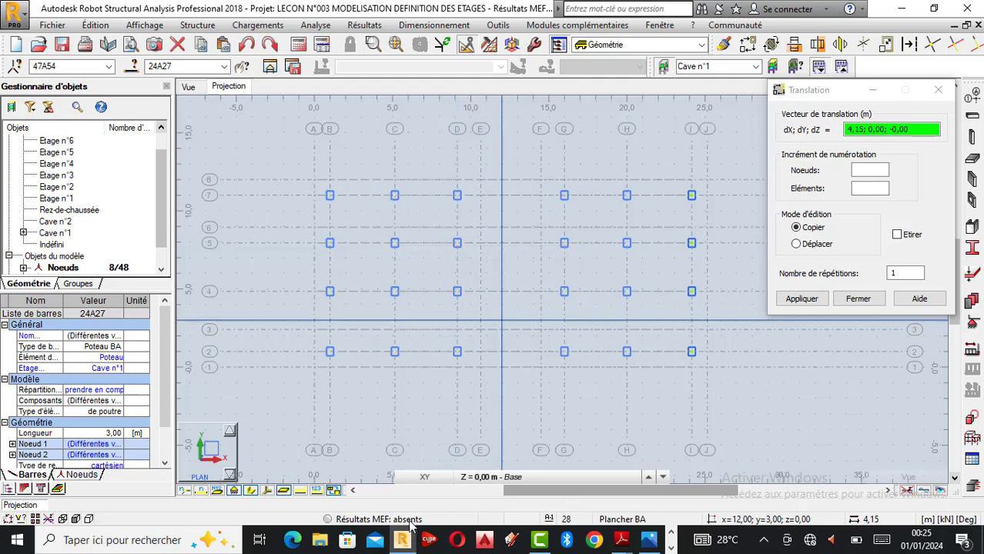
Examine the column positions on the dimensioned upper-floor and ground-floor plans in Adobe Reader, then close the Translation dialog in Robot and clear the selection
{"action": "mouse_move", "coordinate": [616, 539]}
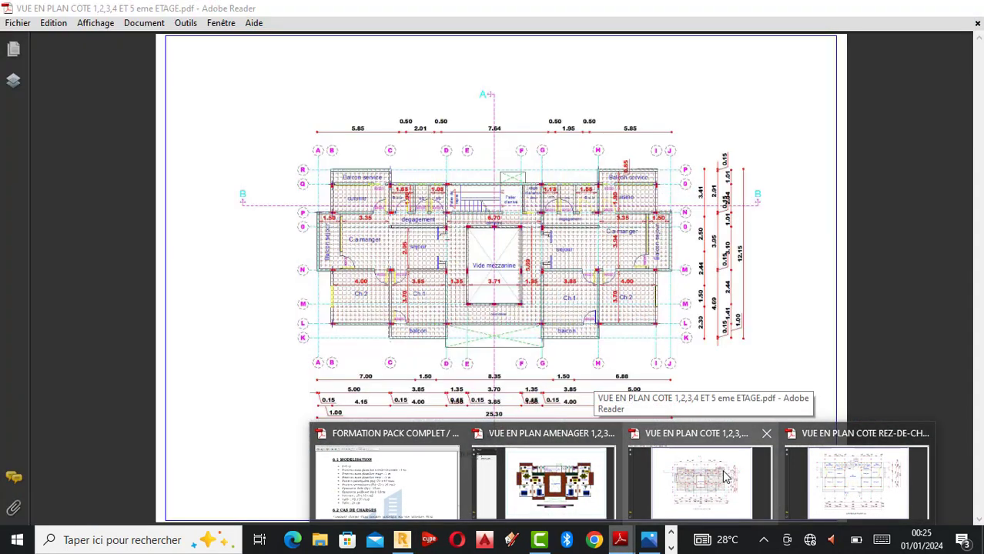
{"action": "mouse_move", "coordinate": [847, 479]}
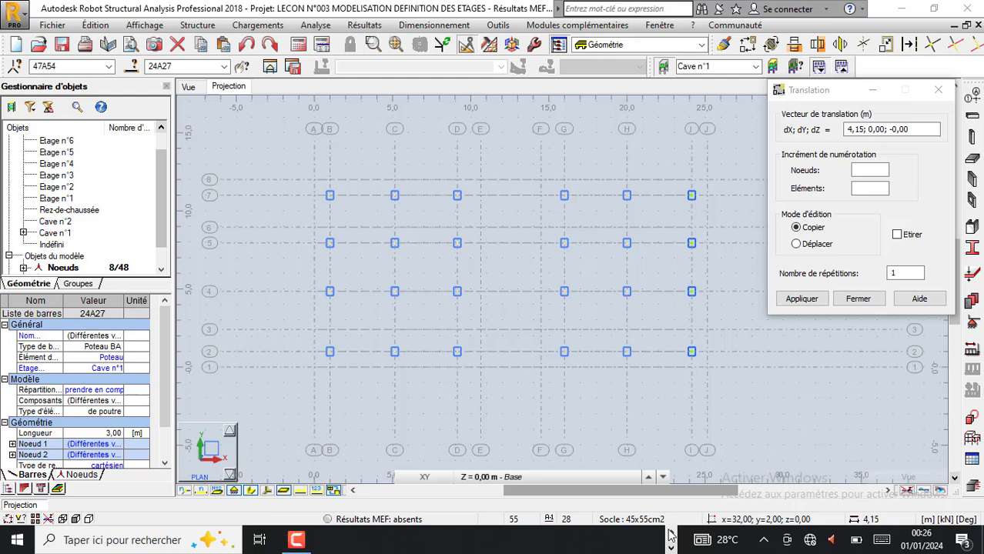
{"action": "mouse_move", "coordinate": [623, 542]}
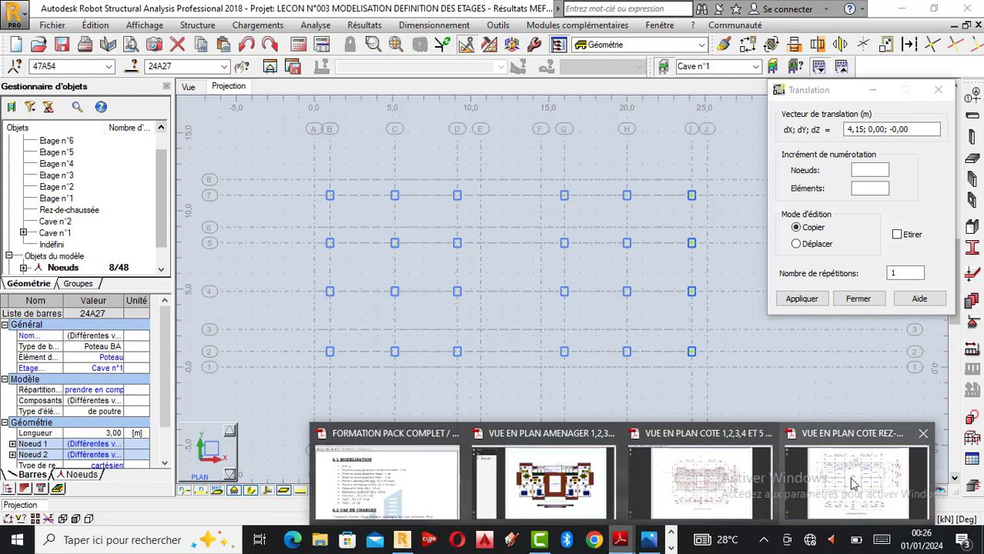
{"action": "mouse_move", "coordinate": [853, 483]}
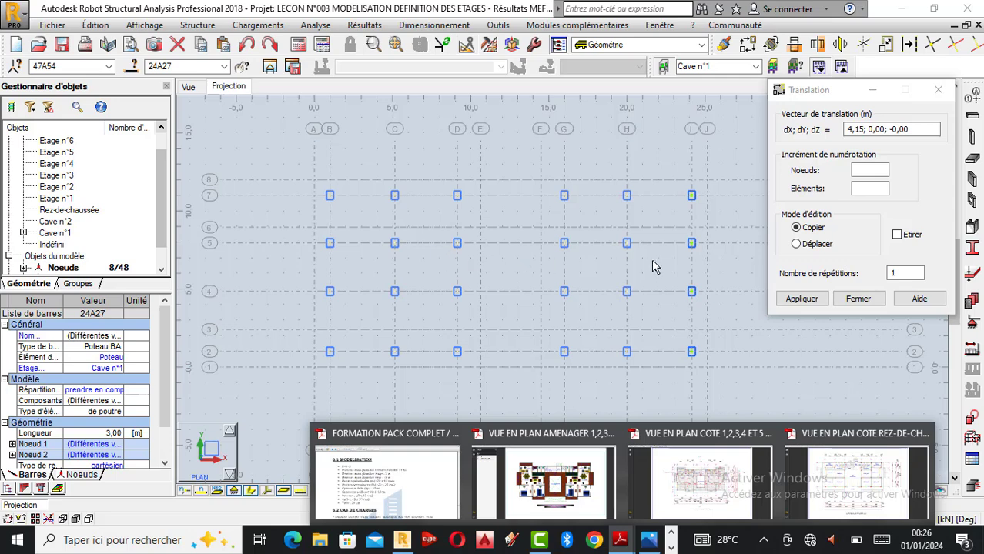
{"action": "left_click", "coordinate": [927, 95]}
{"action": "left_click", "coordinate": [731, 288]}
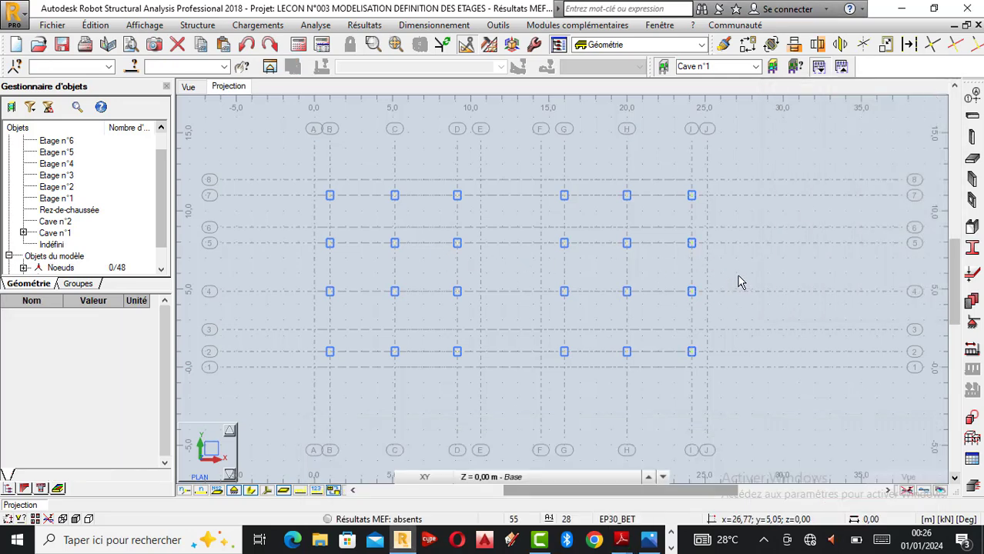
{"action": "mouse_move", "coordinate": [740, 264]}
{"action": "left_mouse_down"}
{"action": "mouse_move", "coordinate": [315, 226]}
{"action": "mouse_move", "coordinate": [515, 263]}
{"action": "mouse_move", "coordinate": [723, 264]}
{"action": "left_mouse_up"}
{"action": "left_click", "coordinate": [188, 86]}
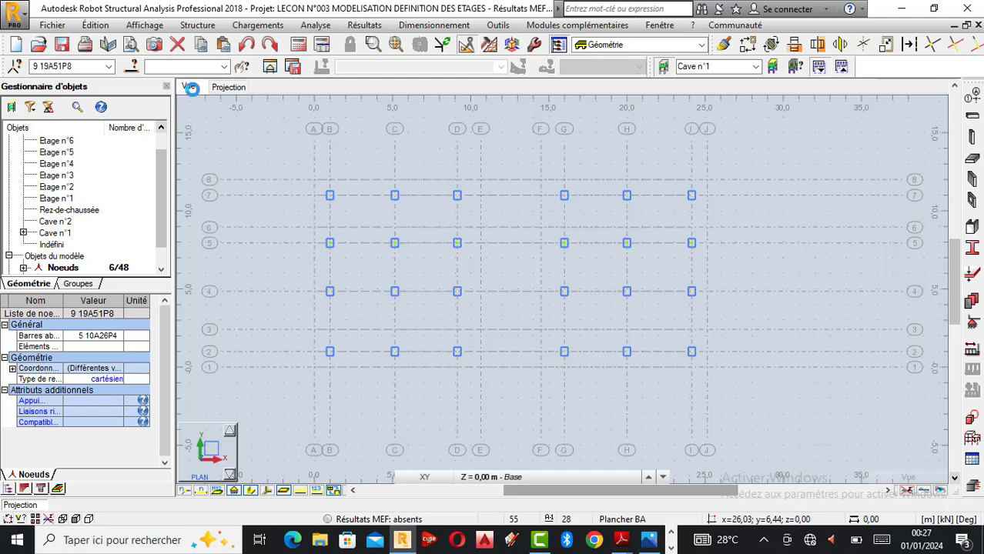
{"action": "scroll", "coordinate": [368, 227], "scroll_direction": "down", "scroll_amount": 5}
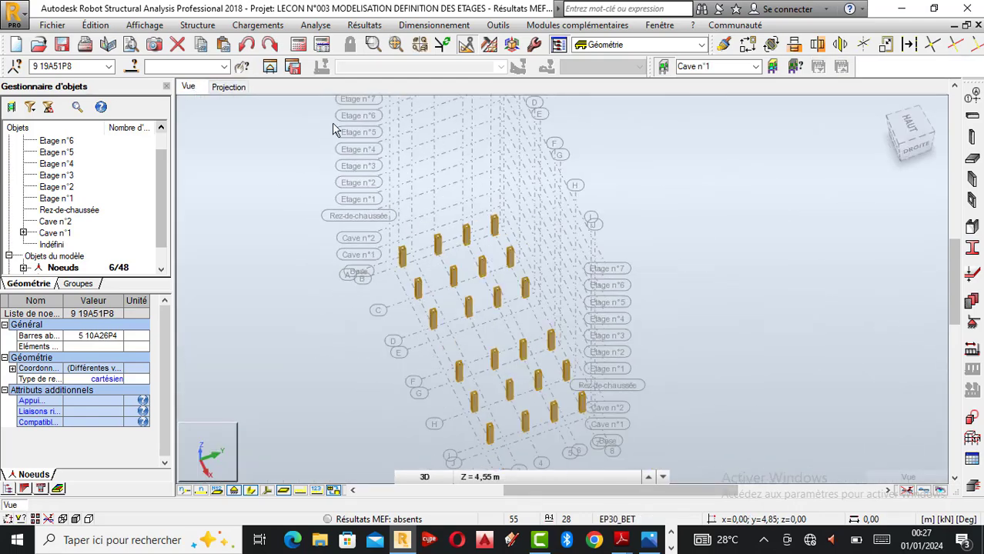
{"action": "left_click", "coordinate": [234, 88]}
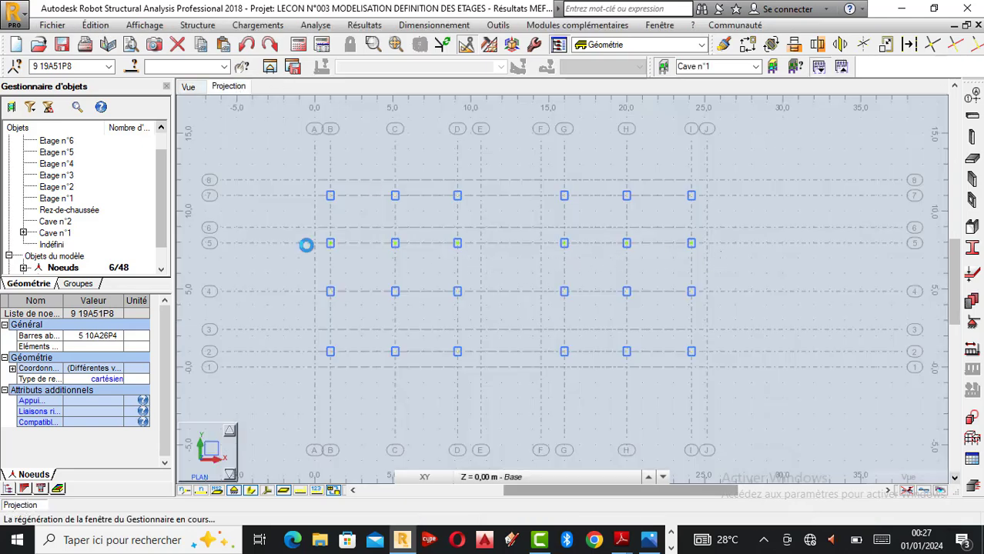
{"action": "left_click_drag", "start_coordinate": [294, 225], "coordinate": [728, 266]}
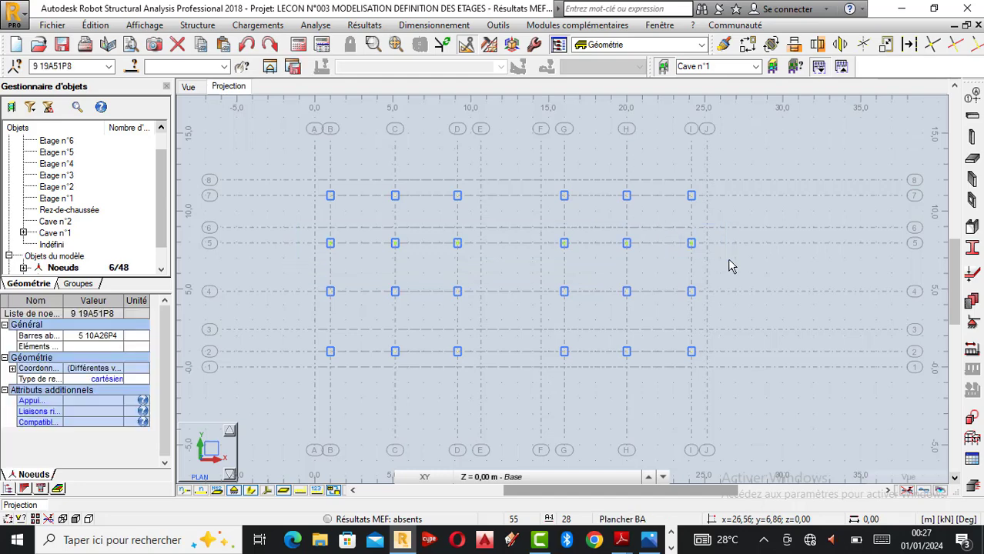
{"action": "left_click", "coordinate": [189, 88]}
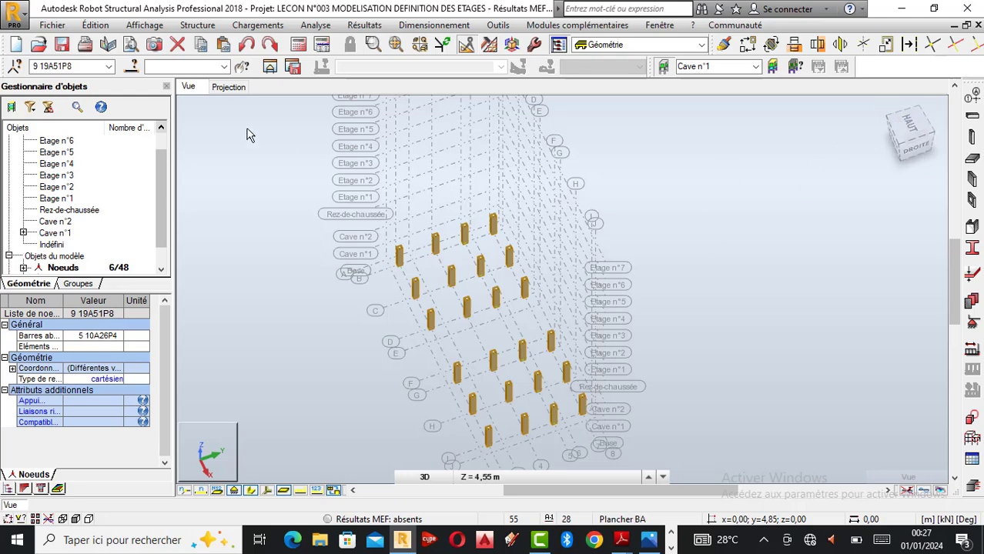
{"action": "left_click", "coordinate": [229, 87]}
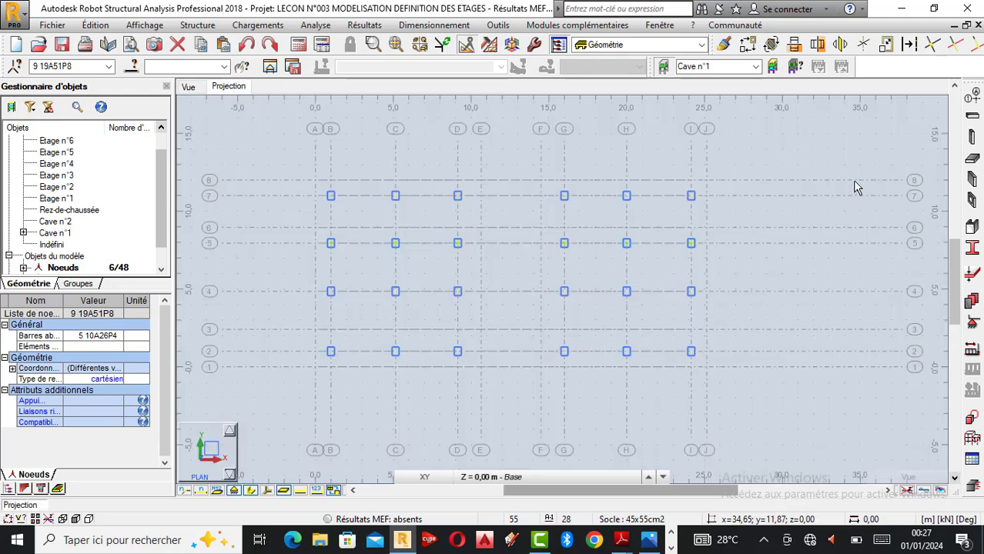
{"action": "right_click", "coordinate": [732, 146]}
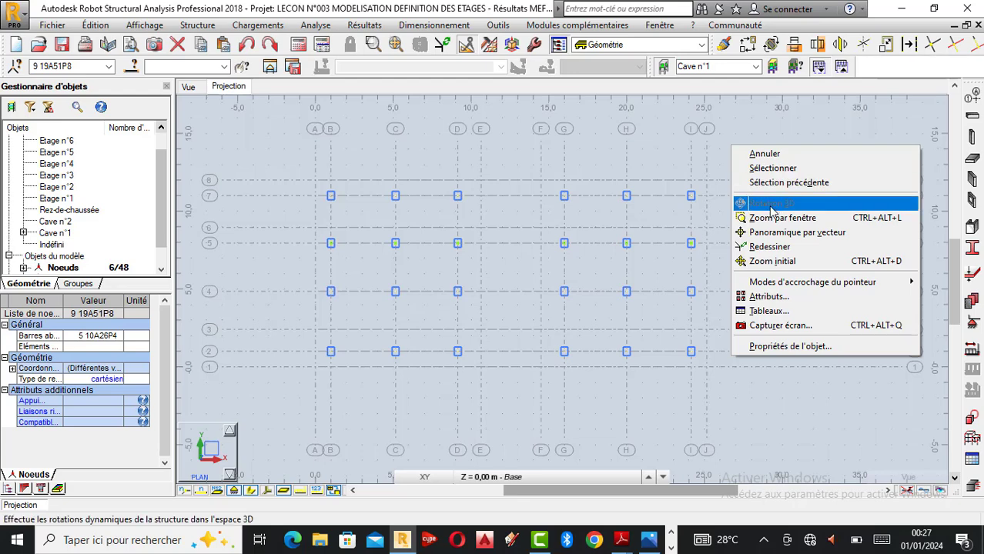
{"action": "left_click", "coordinate": [341, 138]}
{"action": "left_click", "coordinate": [215, 99]}
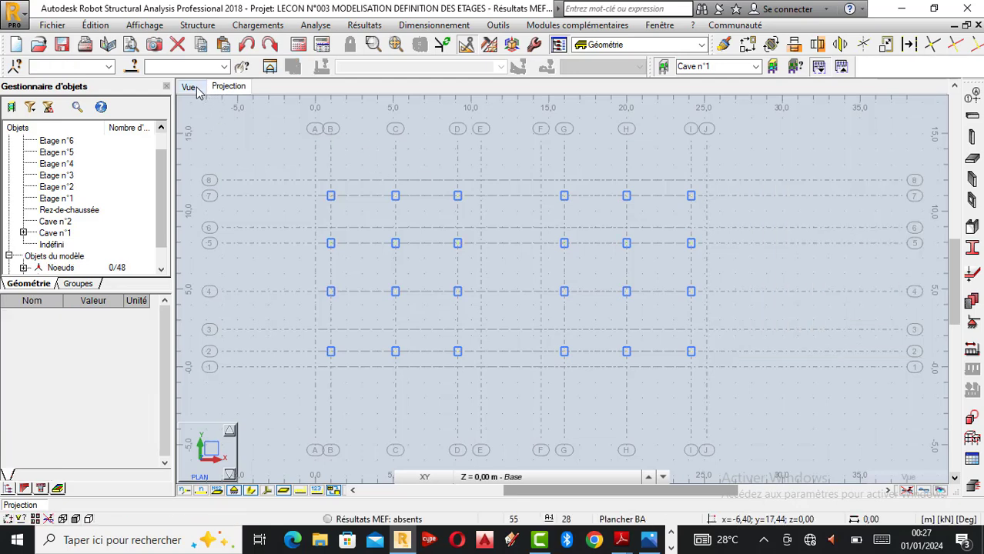
Select all six columns on line 5 and move them by translation to line 6, 1,00 m along Y
{"action": "left_click", "coordinate": [191, 88]}
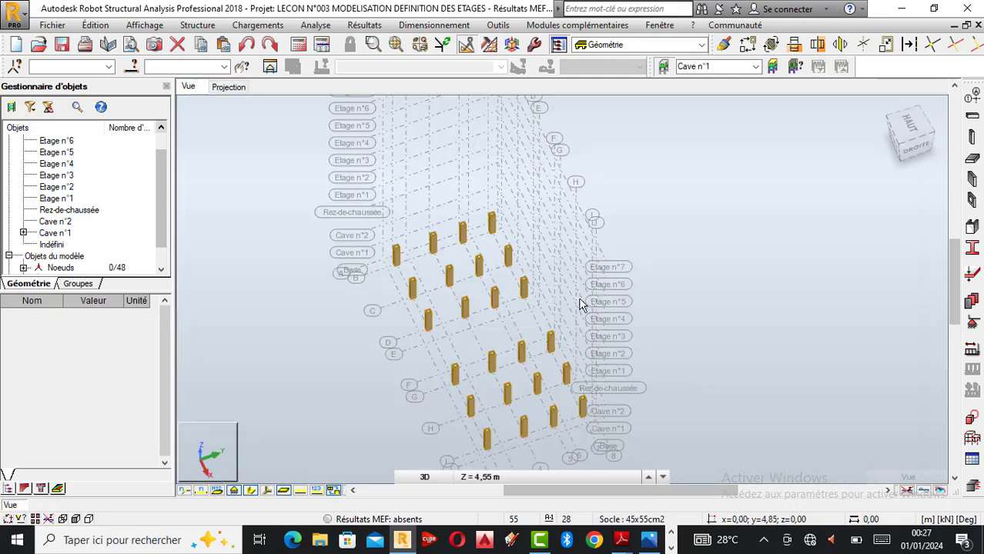
{"action": "right_click", "coordinate": [681, 301]}
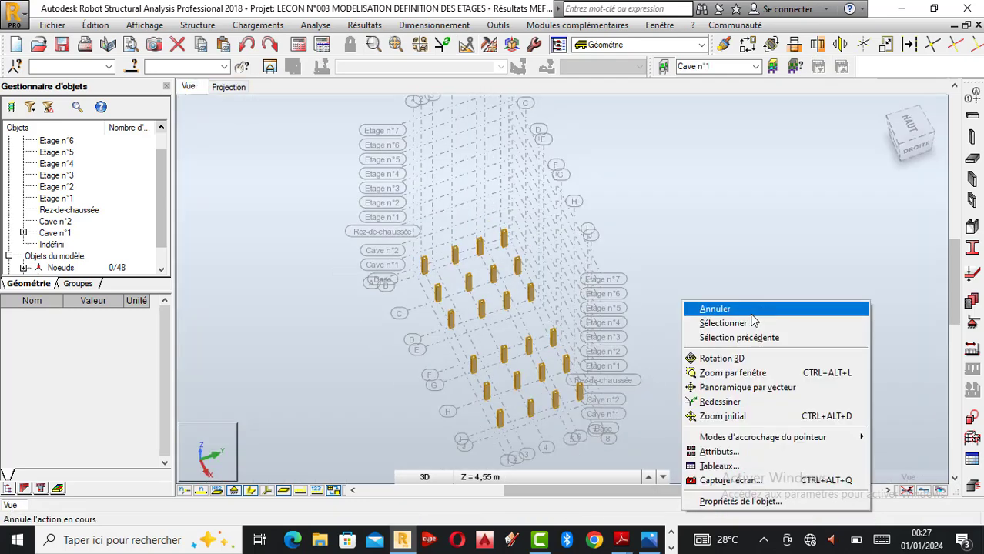
{"action": "left_click", "coordinate": [737, 358]}
{"action": "left_click_drag", "start_coordinate": [737, 359], "coordinate": [595, 371]}
{"action": "scroll", "coordinate": [429, 444], "scroll_direction": "up", "scroll_amount": 3}
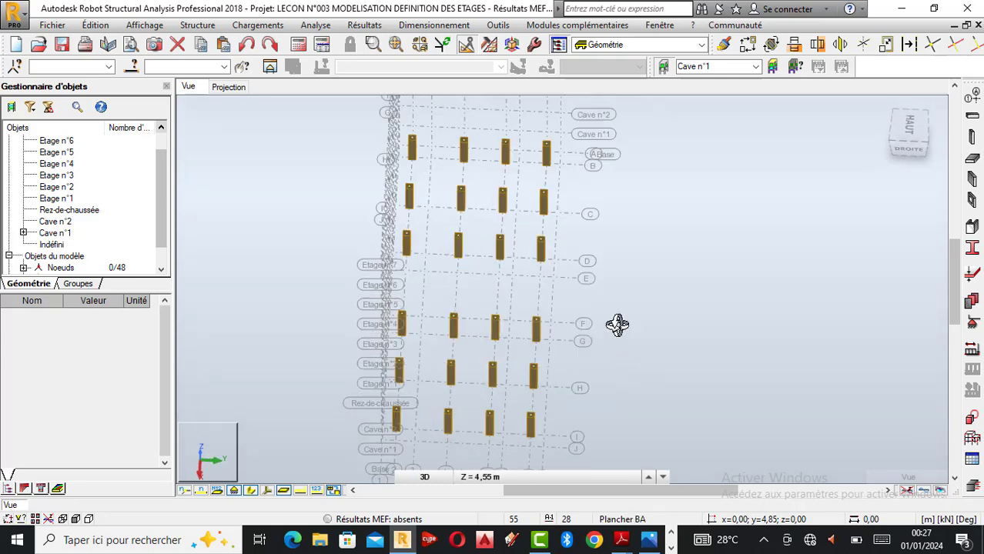
{"action": "right_click", "coordinate": [662, 288]}
{"action": "left_click", "coordinate": [631, 295]}
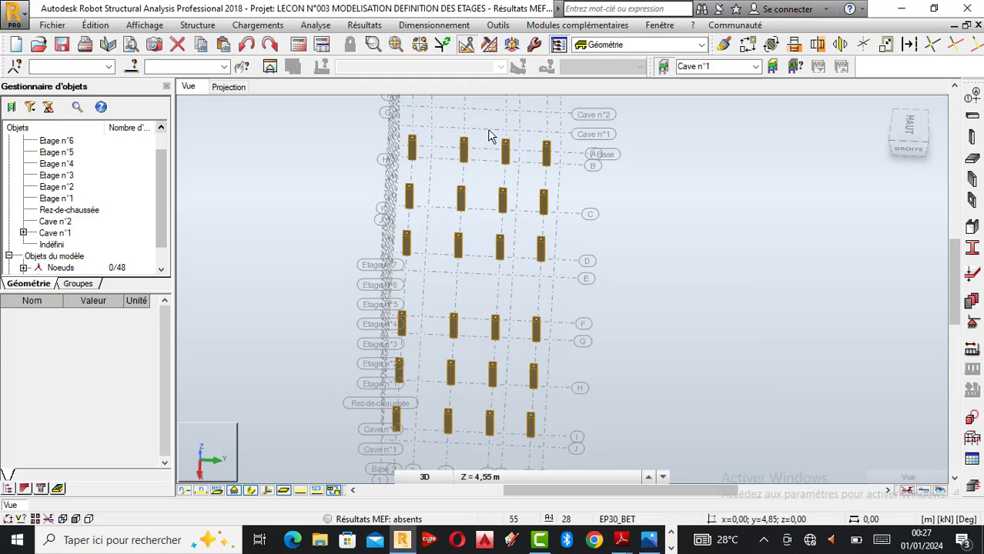
{"action": "left_click_drag", "start_coordinate": [510, 291], "coordinate": [511, 454]}
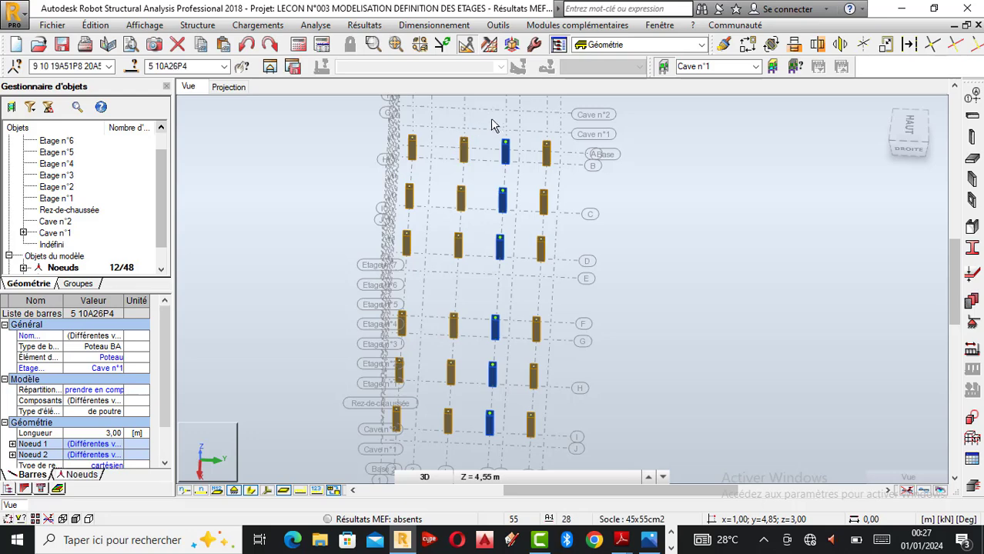
{"action": "left_click_drag", "start_coordinate": [479, 122], "coordinate": [516, 452]}
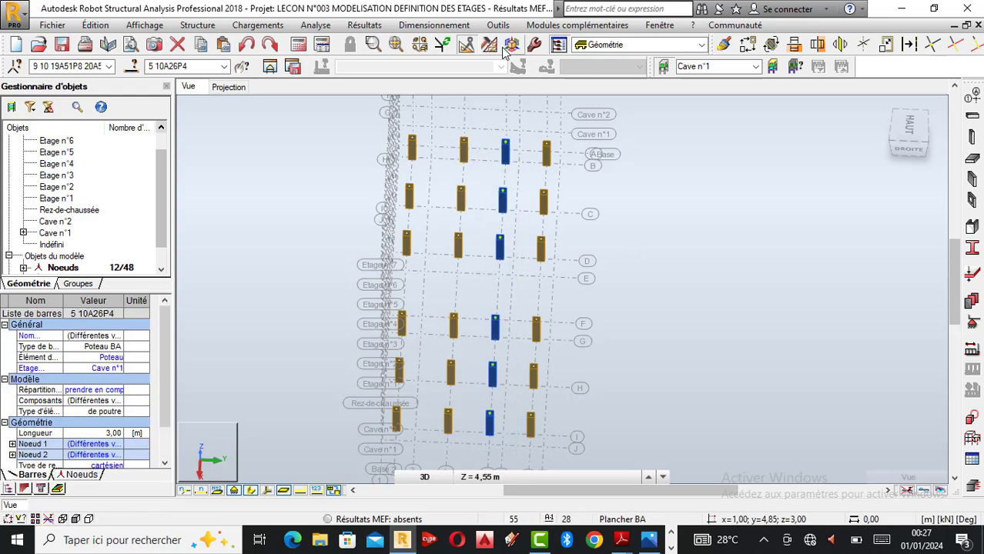
{"action": "left_click", "coordinate": [241, 86]}
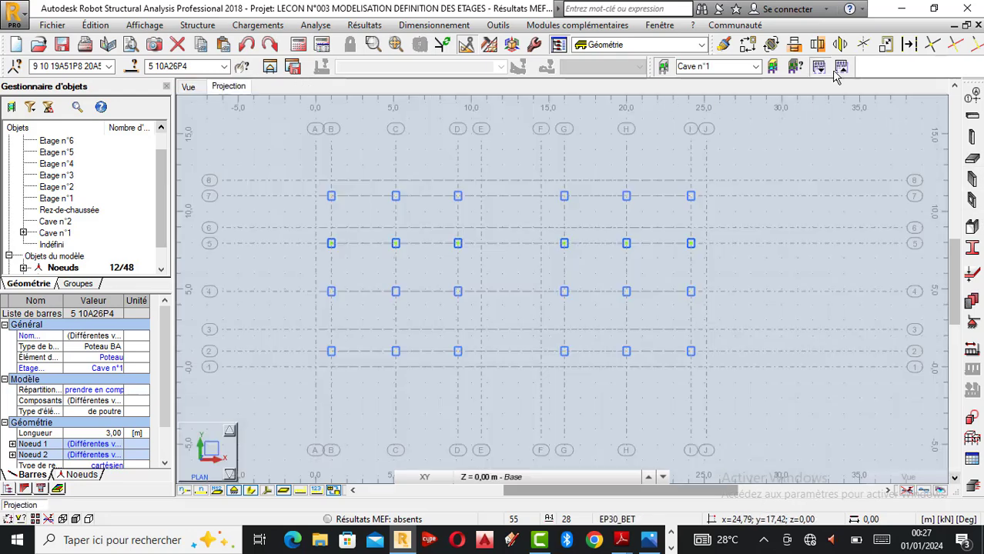
{"action": "left_click", "coordinate": [748, 44]}
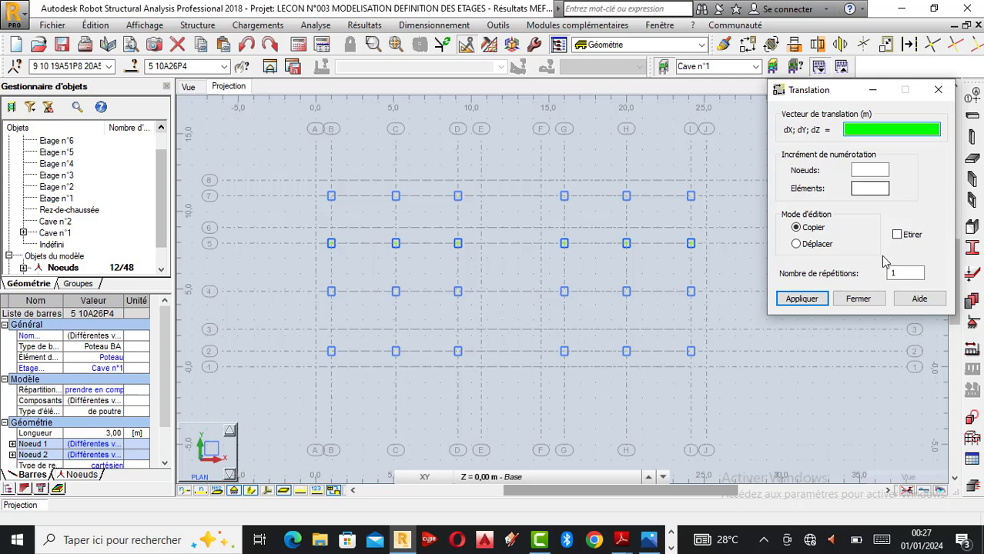
{"action": "left_click", "coordinate": [796, 243]}
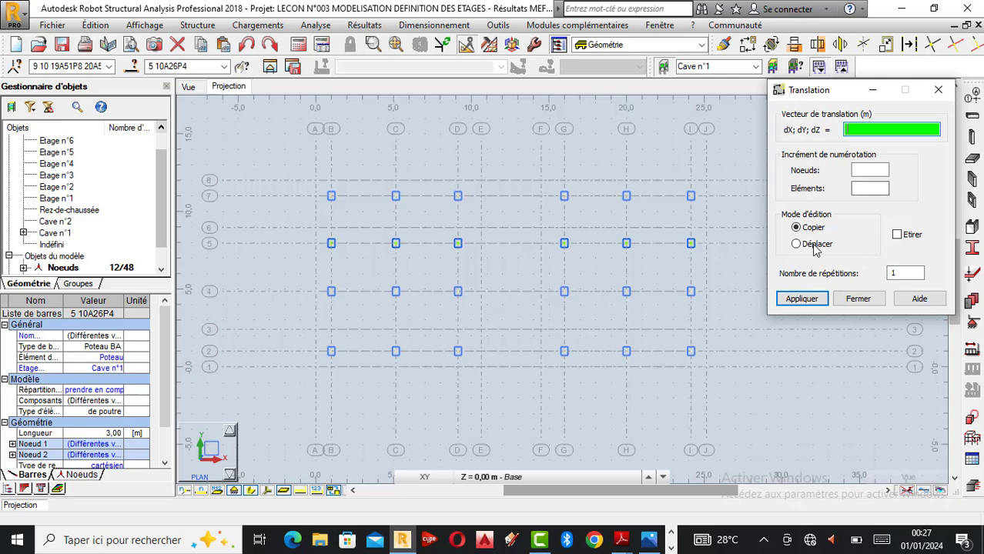
{"action": "left_click", "coordinate": [692, 244]}
{"action": "left_click", "coordinate": [692, 229]}
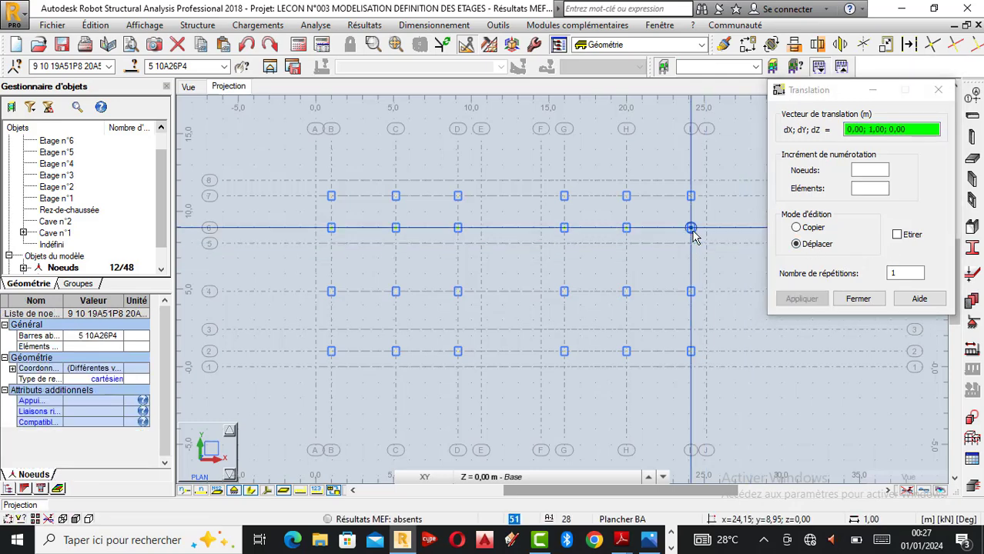
{"action": "left_click", "coordinate": [859, 299]}
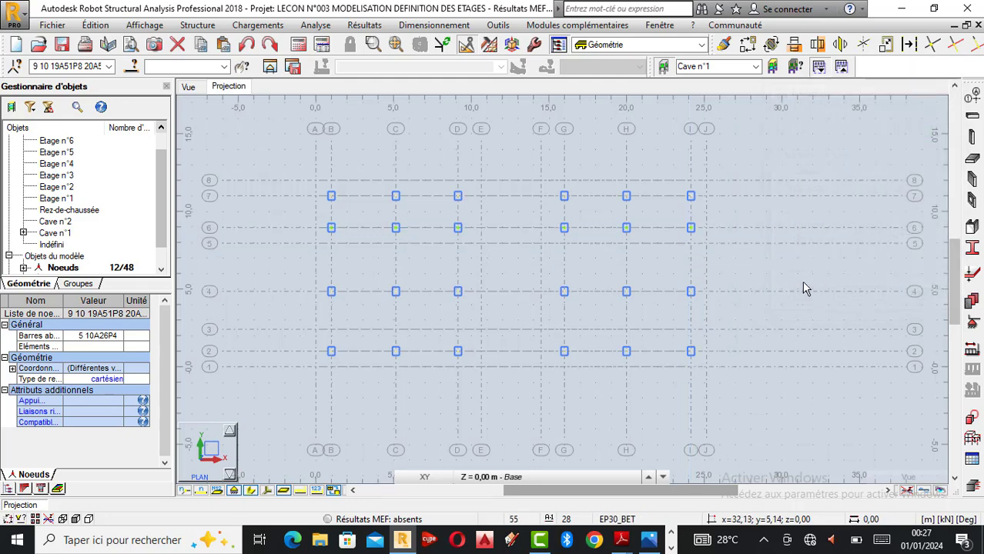
{"action": "left_click", "coordinate": [797, 288]}
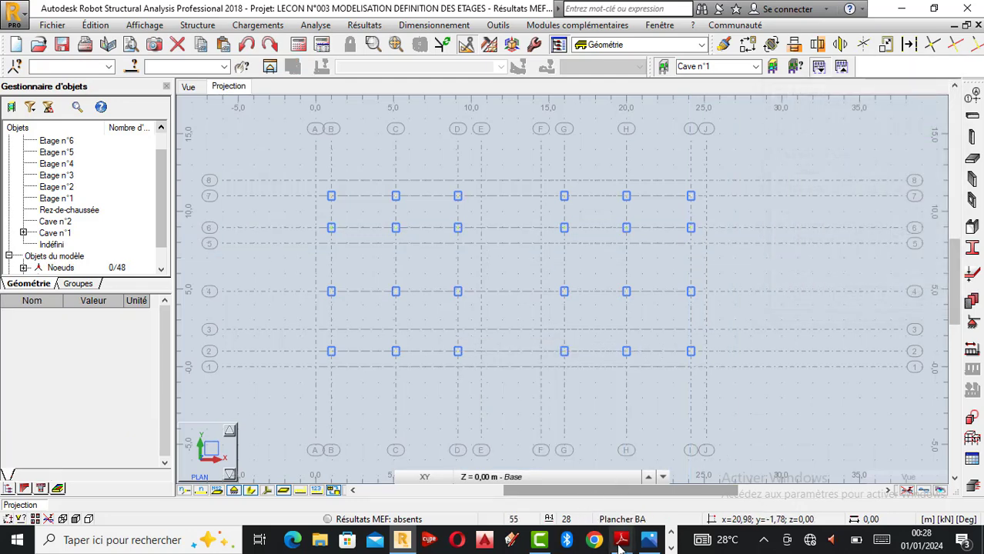
Check the floor plans and copy the line 6 columns at lines C, D, G and H by translation to line 5
{"action": "mouse_move", "coordinate": [622, 543]}
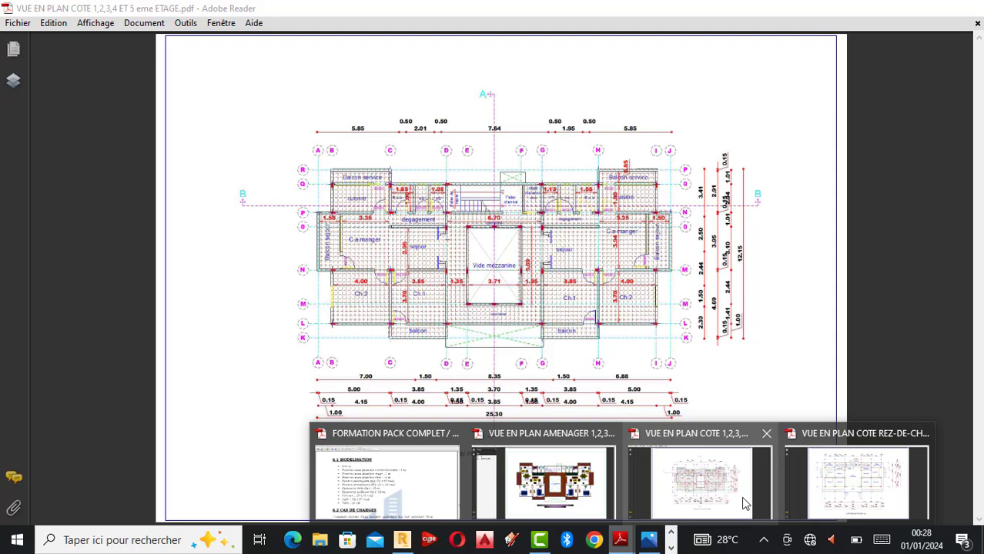
{"action": "mouse_move", "coordinate": [832, 493]}
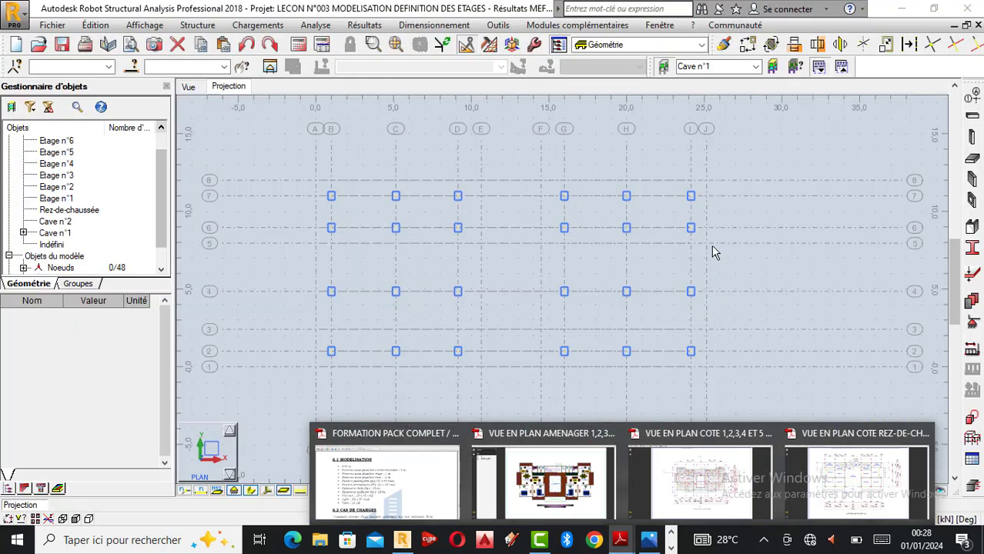
{"action": "left_click", "coordinate": [190, 87]}
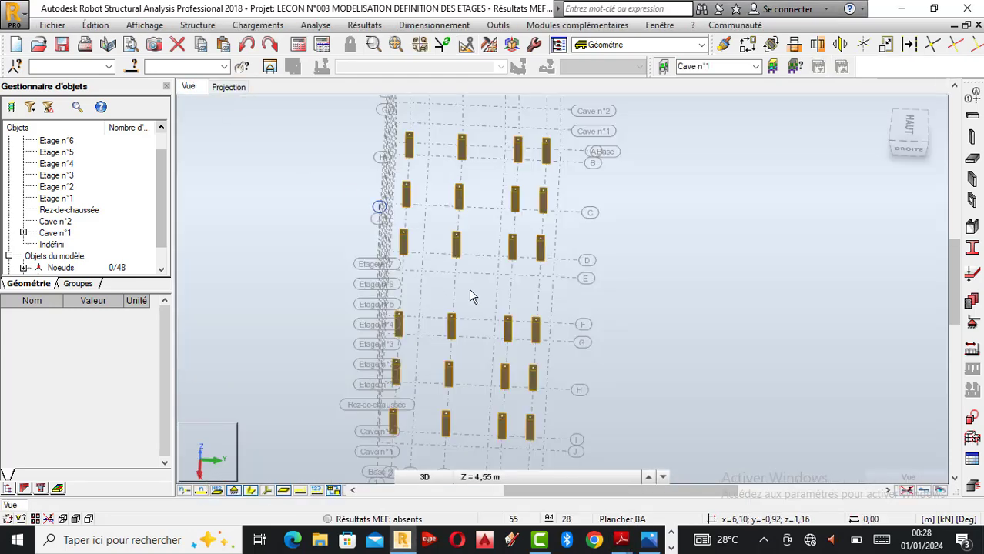
{"action": "right_click", "coordinate": [697, 207]}
{"action": "left_click", "coordinate": [620, 171]}
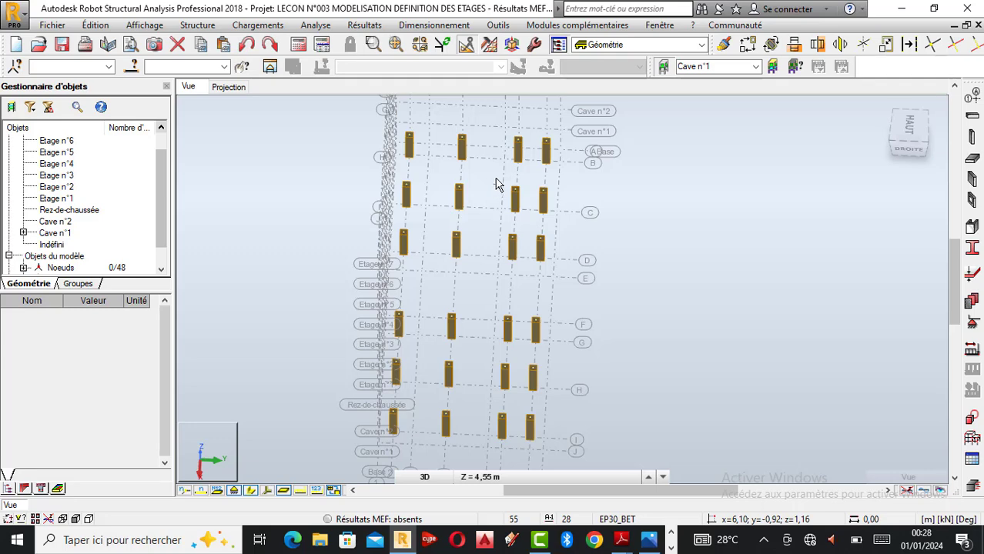
{"action": "left_click_drag", "start_coordinate": [495, 174], "coordinate": [525, 396]}
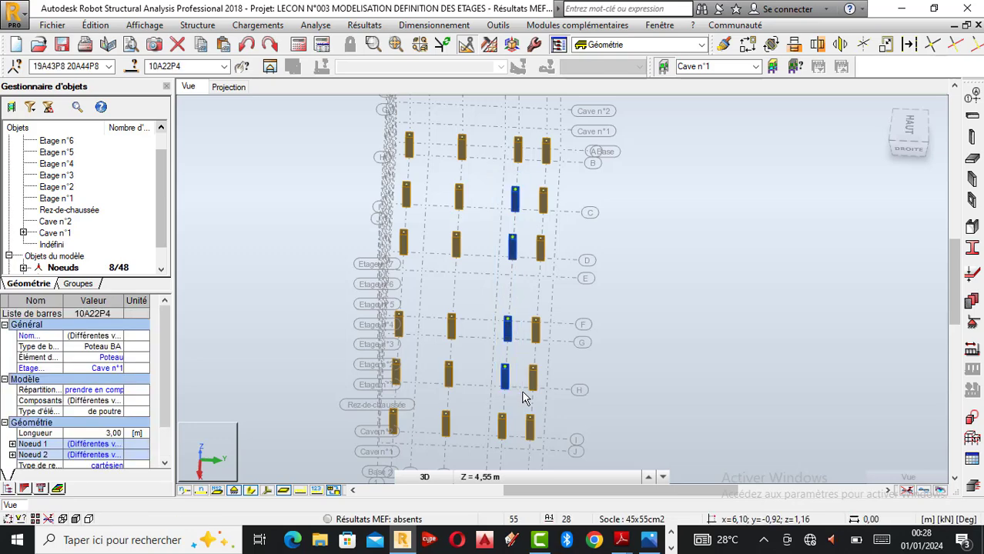
{"action": "left_click", "coordinate": [228, 86]}
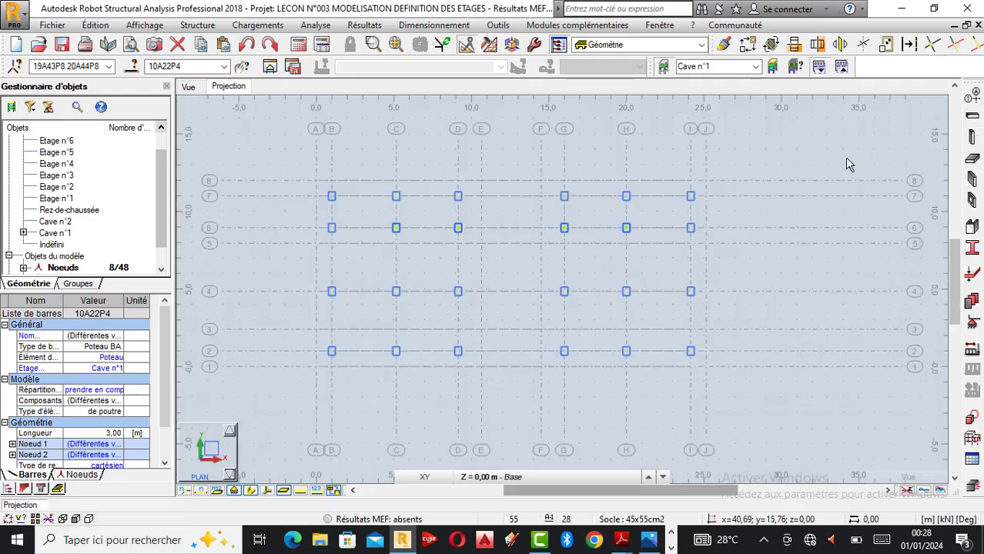
{"action": "left_click", "coordinate": [747, 44]}
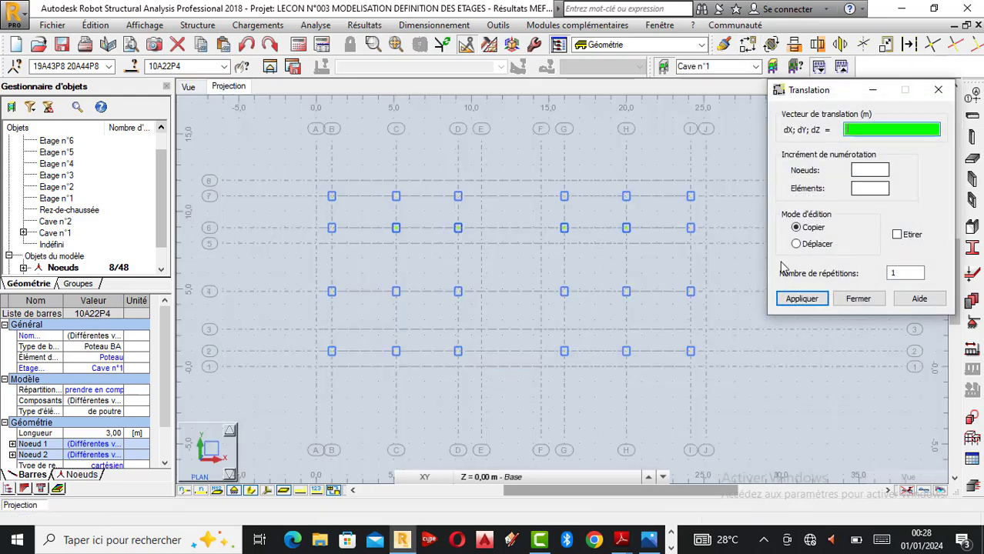
{"action": "left_click", "coordinate": [627, 229]}
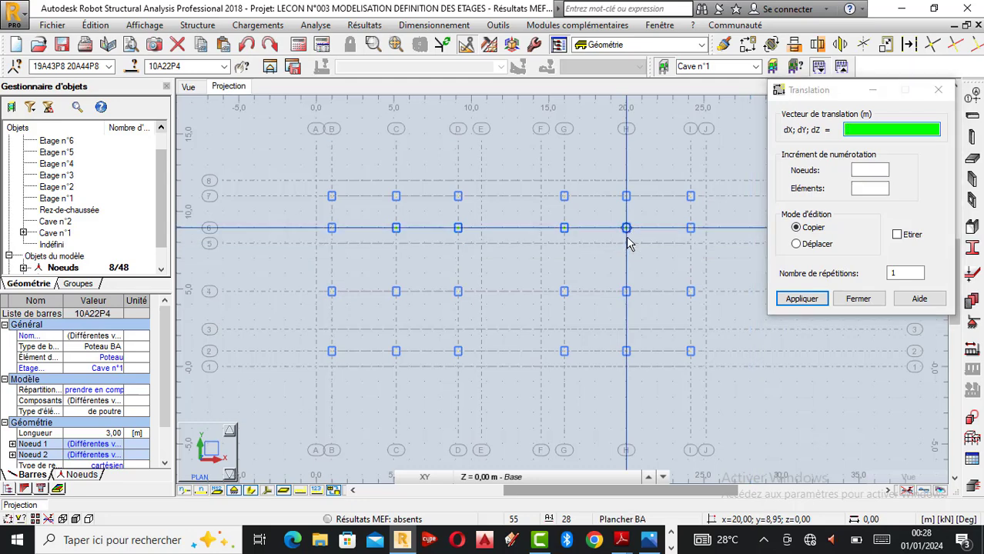
{"action": "left_click", "coordinate": [627, 244]}
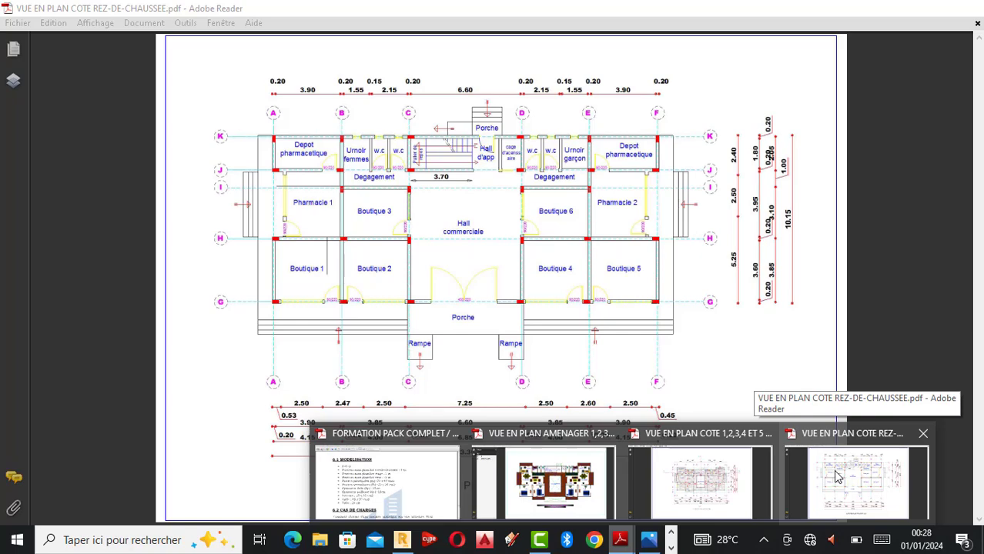
{"action": "mouse_move", "coordinate": [714, 501]}
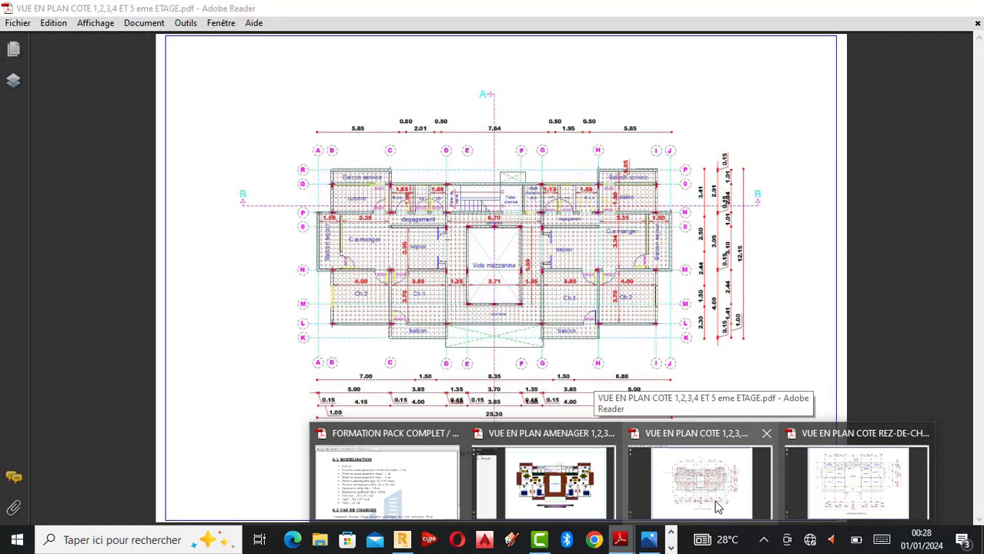
Close the Translation dialog in Robot, clear the selection, and check the column layout on the dimensioned plans in Adobe Reader before returning to the model
{"action": "mouse_move", "coordinate": [876, 504]}
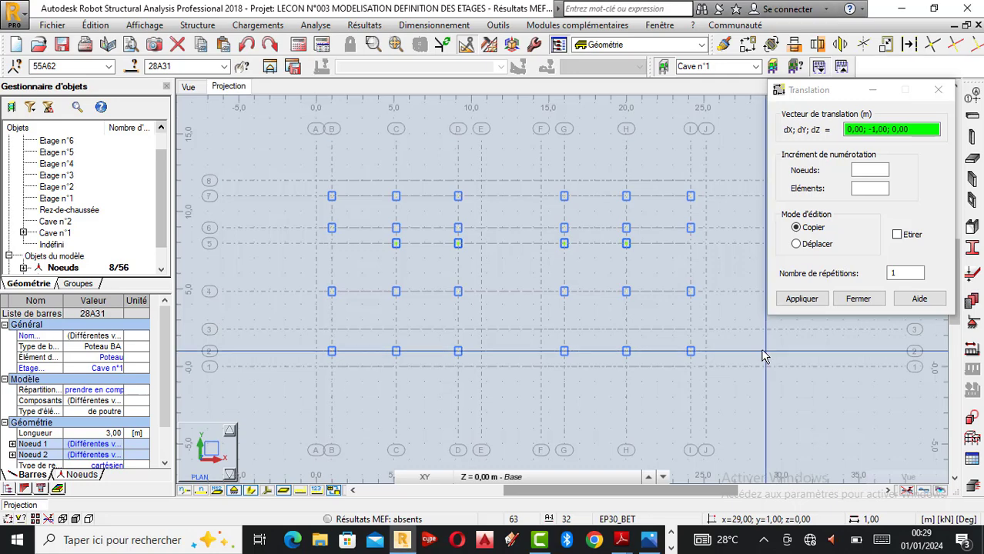
{"action": "left_click", "coordinate": [863, 300]}
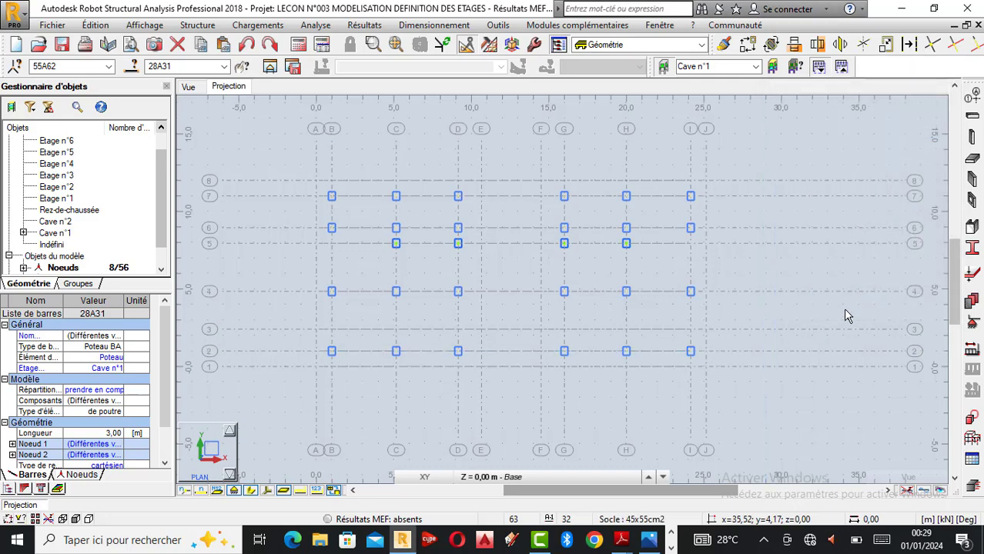
{"action": "key", "text": "Escape"}
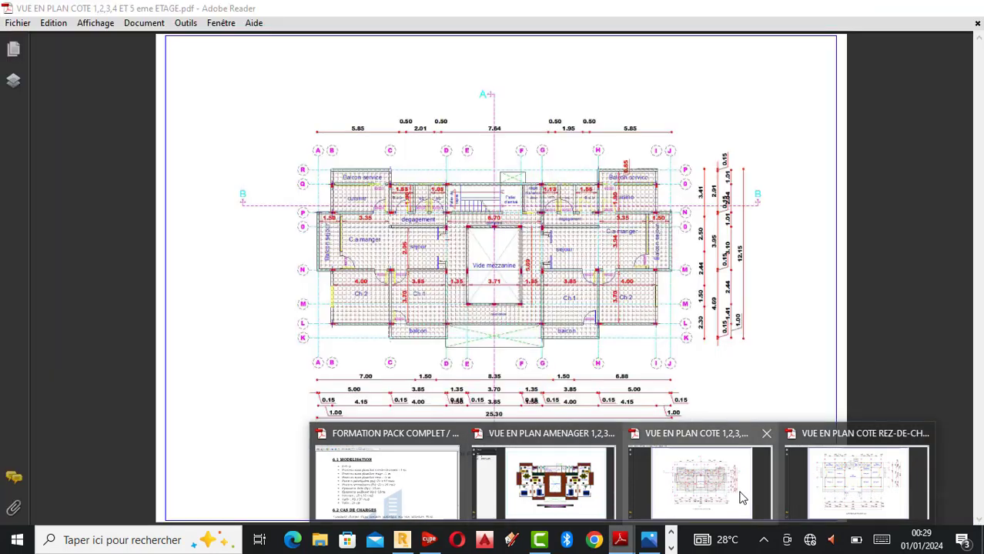
{"action": "left_click", "coordinate": [743, 498]}
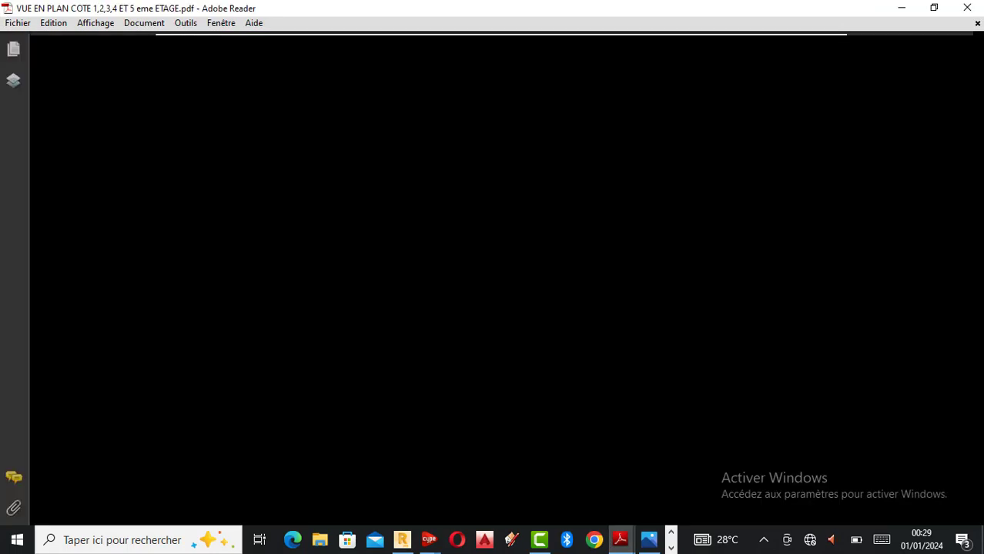
{"action": "mouse_move", "coordinate": [620, 543]}
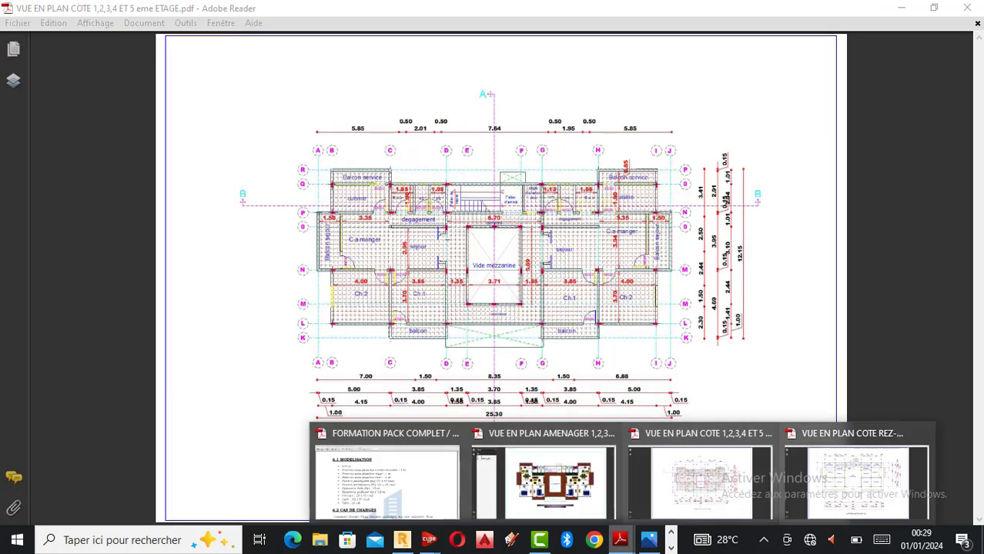
{"action": "left_click", "coordinate": [916, 501]}
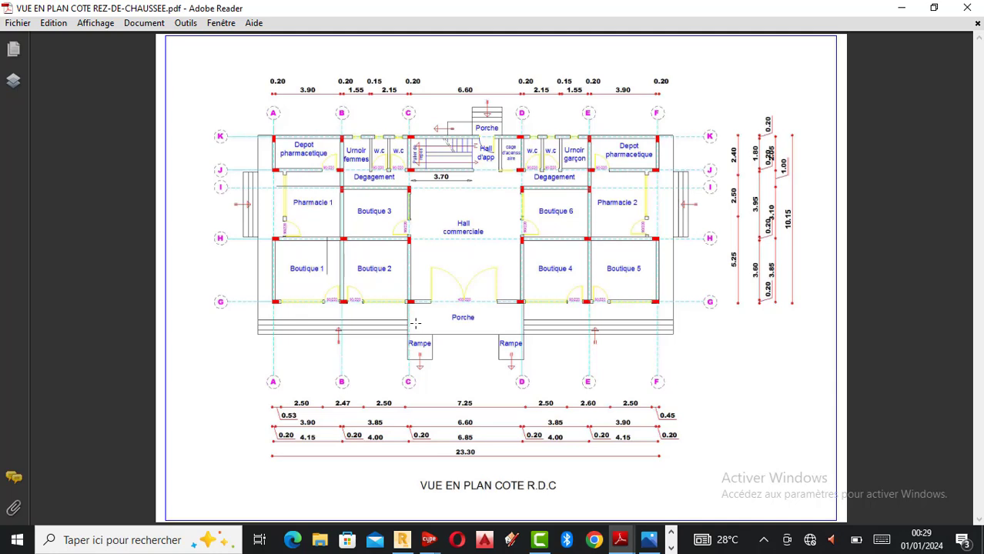
{"action": "left_click", "coordinate": [402, 539]}
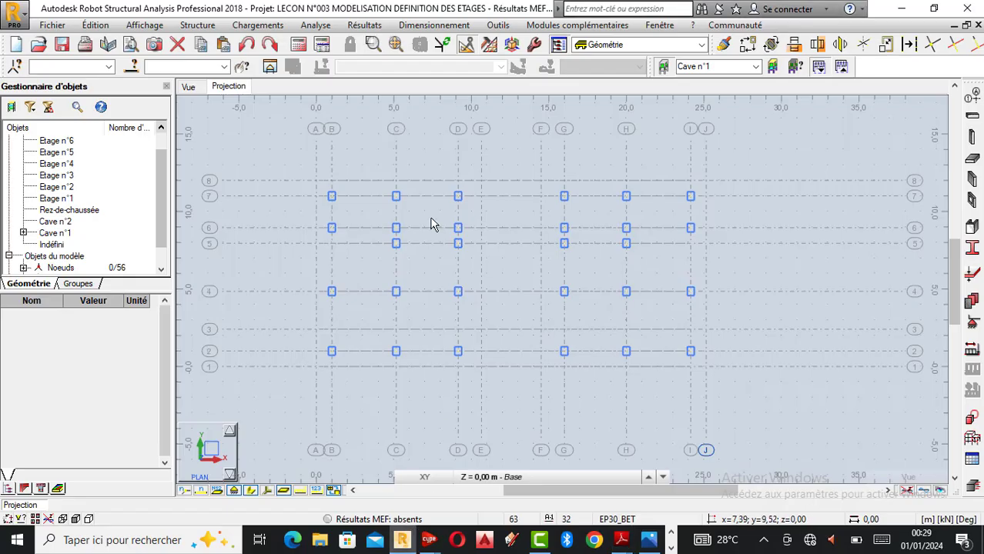
Show the base columns in the 3D view and orbit the model to an oblique view from the front and above
{"action": "left_click", "coordinate": [192, 91]}
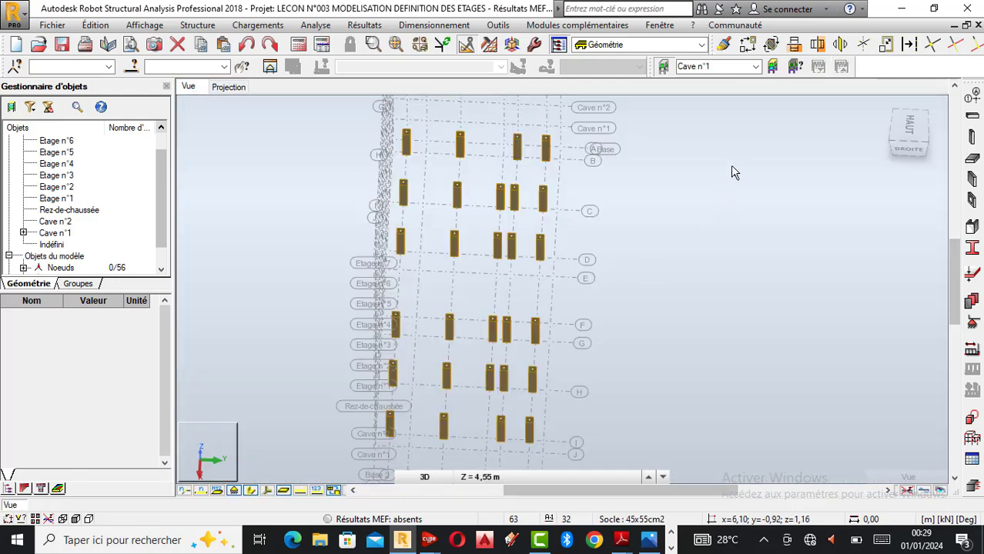
{"action": "right_click", "coordinate": [642, 167]}
{"action": "left_click", "coordinate": [675, 223]}
{"action": "left_click_drag", "start_coordinate": [675, 228], "coordinate": [554, 200]}
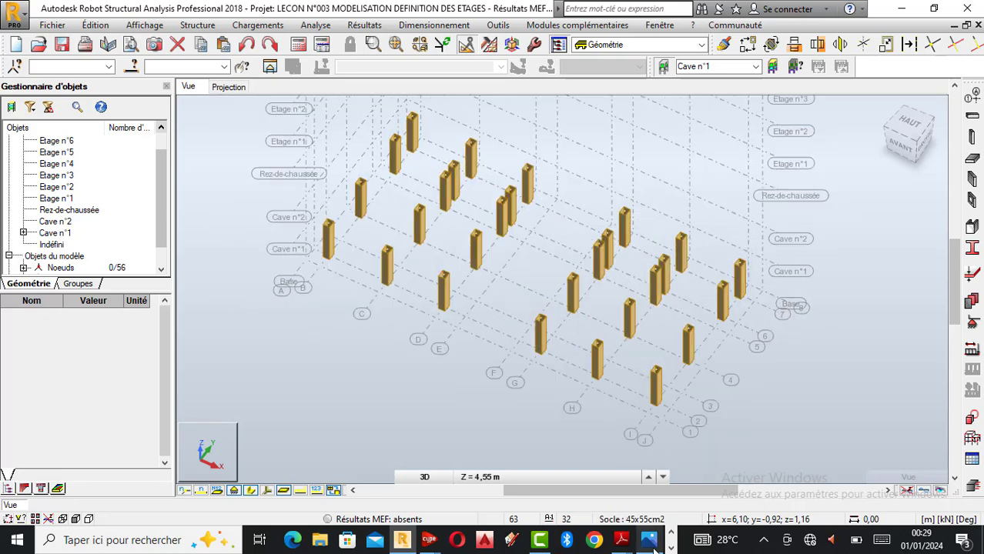
Check the member dimensions listed under 6.1 MODELISATION in the Adobe Reader project document and return to Robot
{"action": "mouse_move", "coordinate": [628, 543]}
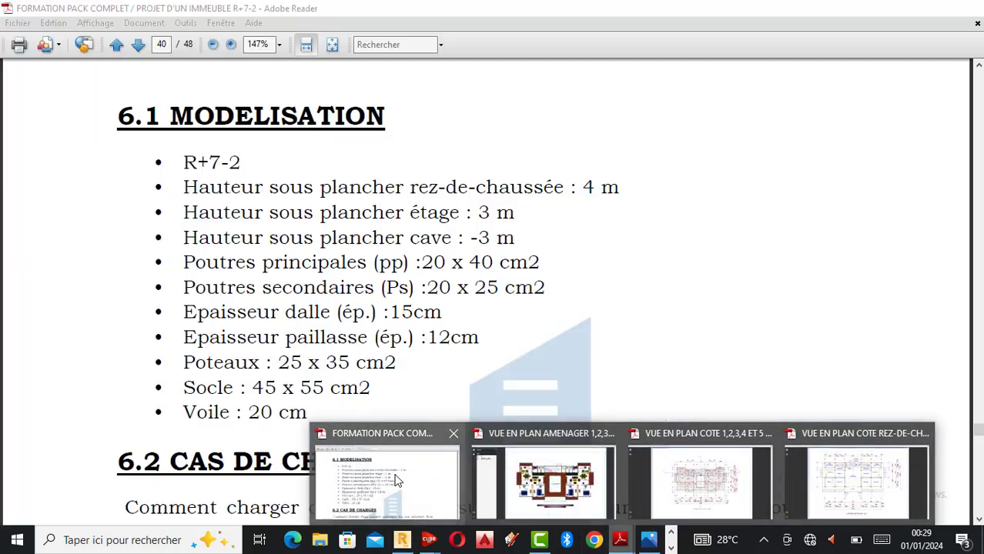
{"action": "left_click", "coordinate": [398, 476]}
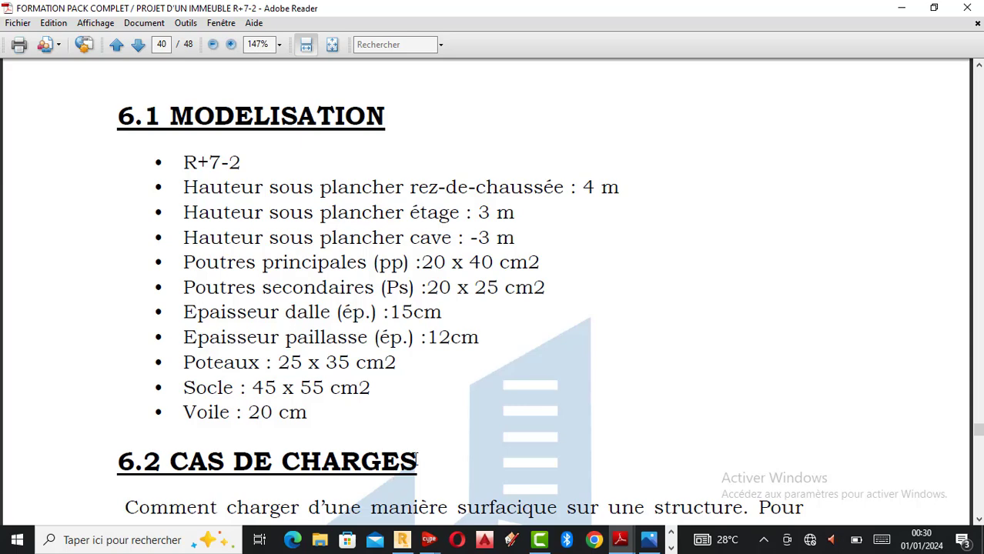
{"action": "left_click", "coordinate": [901, 9]}
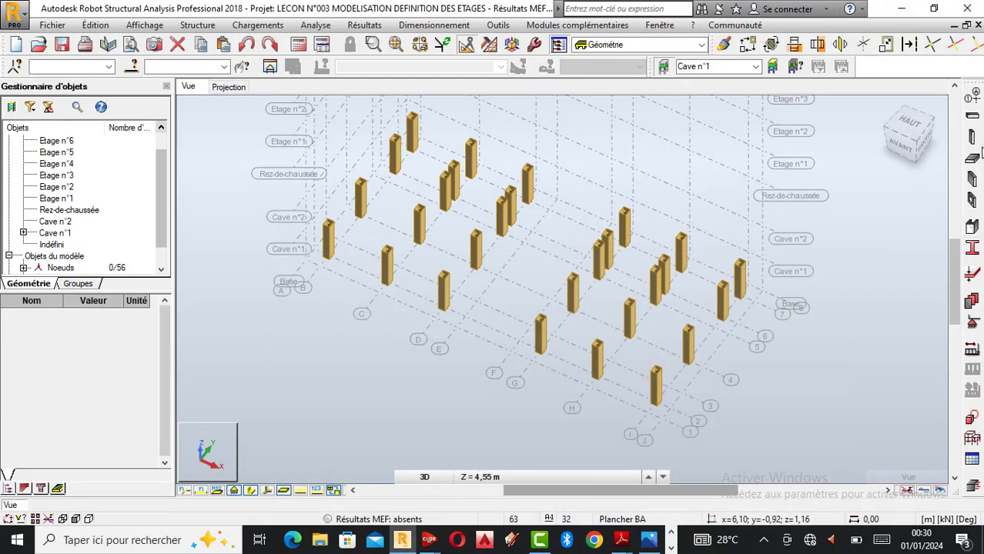
Set up a beam of type Poutre BA and start a new rectangular section with b 35 cm and h 45 cm
{"action": "left_click", "coordinate": [972, 116]}
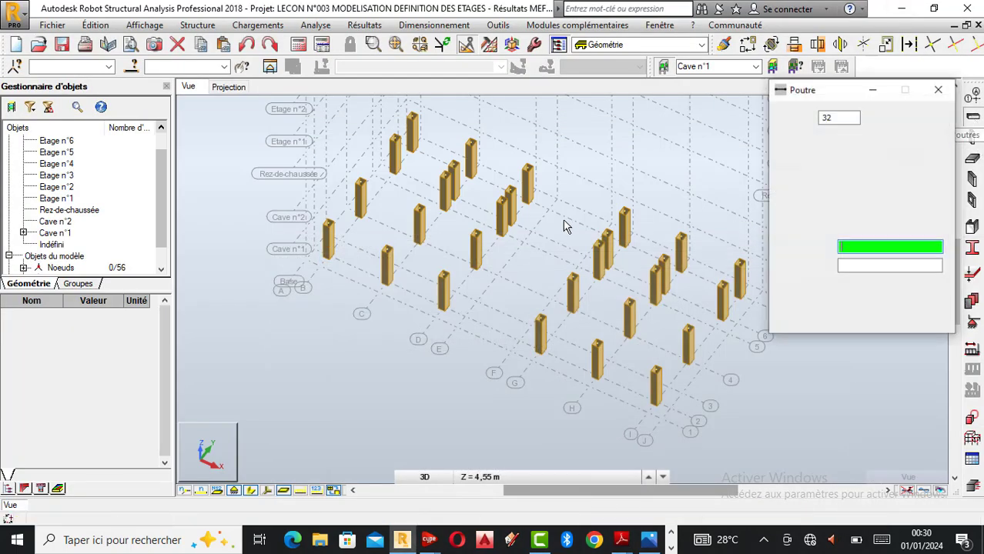
{"action": "left_click", "coordinate": [924, 168]}
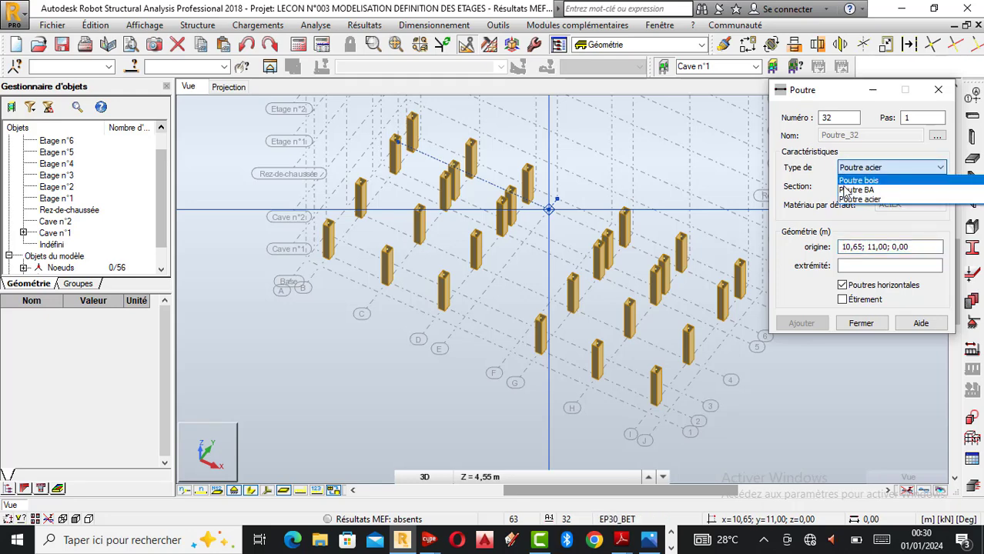
{"action": "left_click", "coordinate": [854, 190]}
{"action": "left_click", "coordinate": [938, 187]}
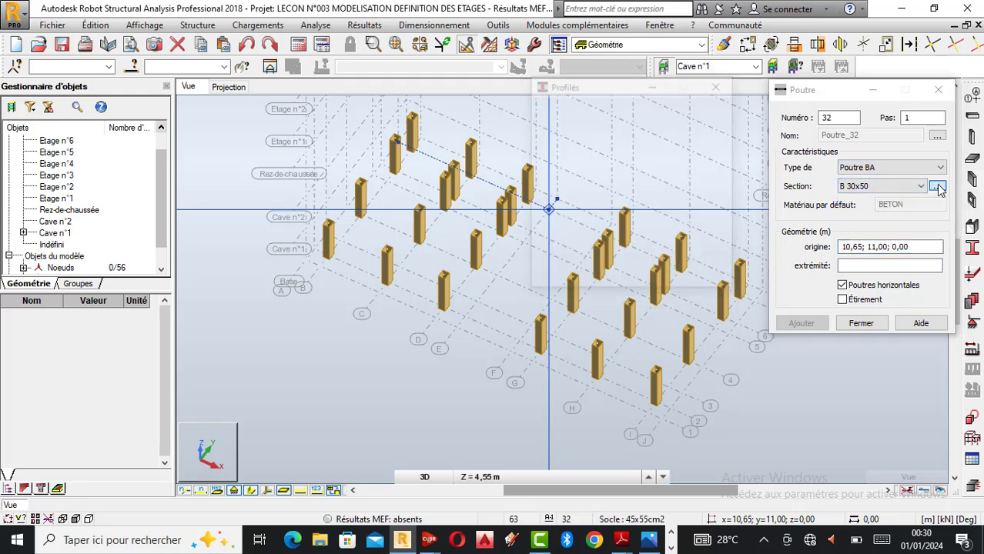
{"action": "left_click", "coordinate": [713, 214]}
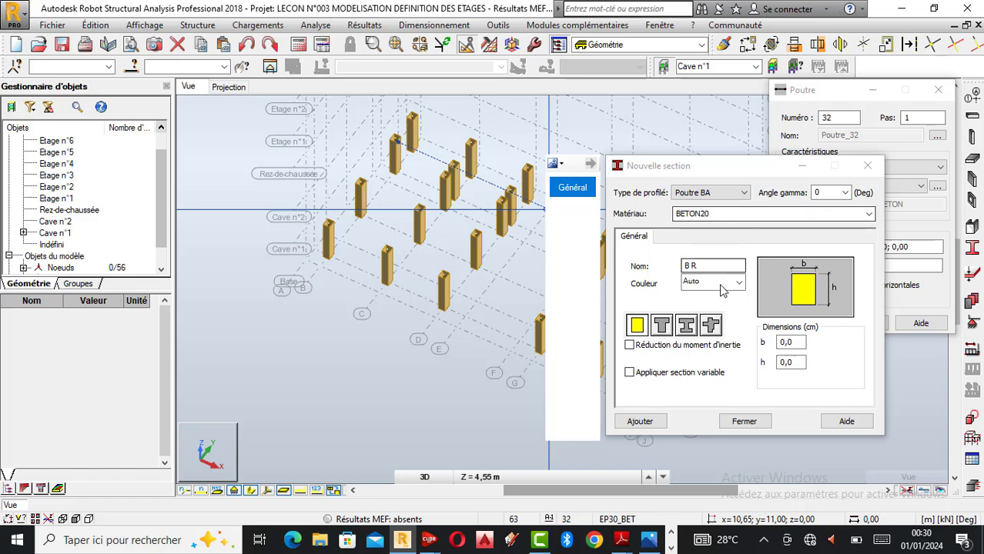
{"action": "type", "text": "35"}
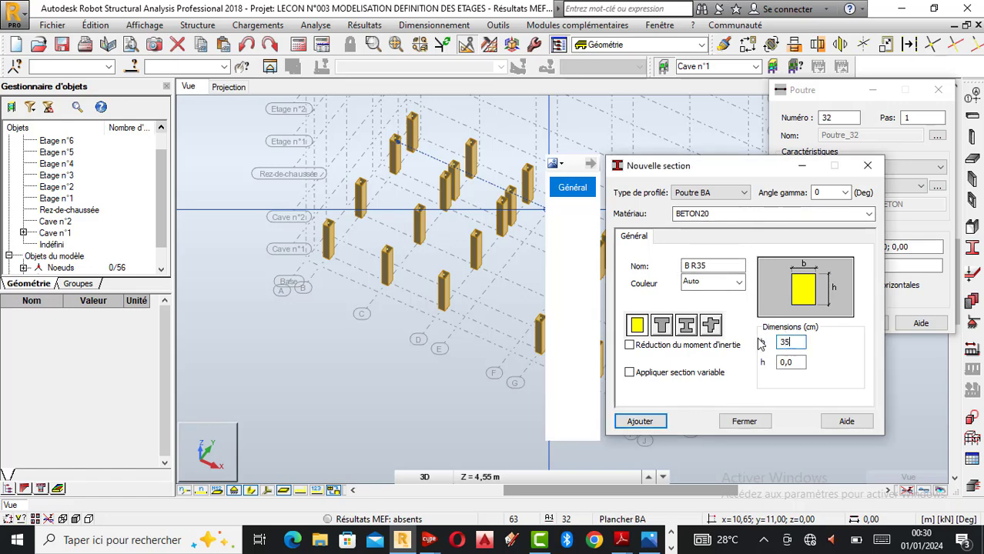
{"action": "left_click", "coordinate": [774, 362]}
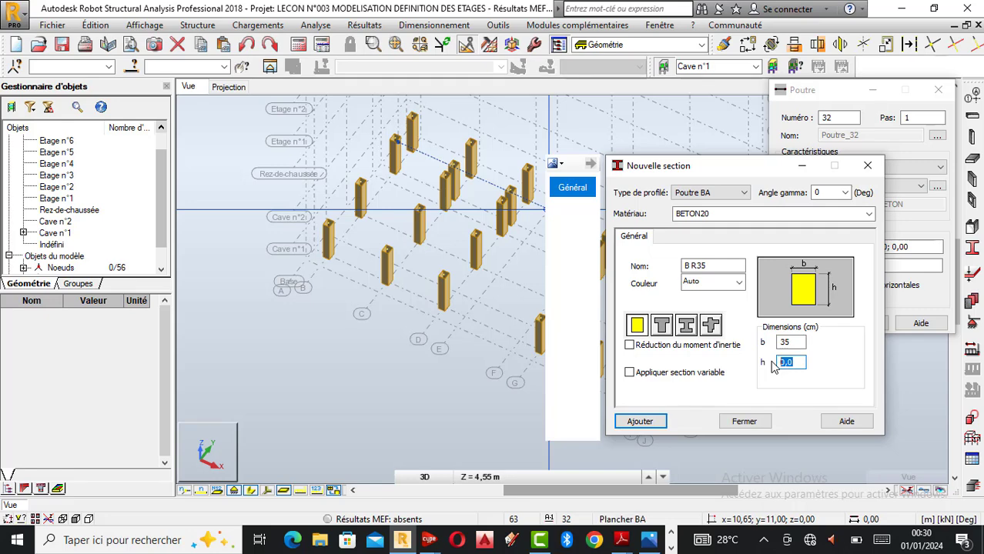
{"action": "type", "text": "45"}
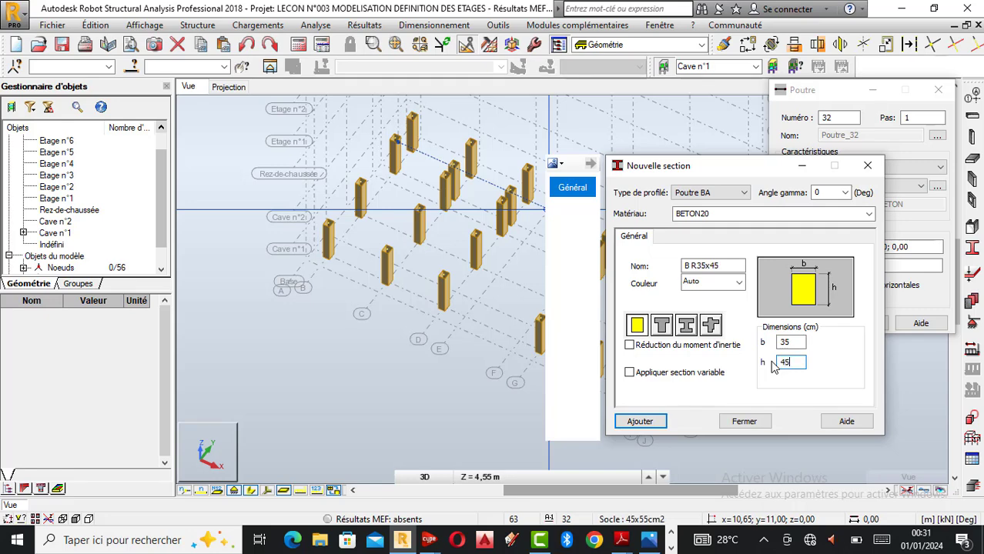
Name the new section "Longrine : 35x45cm2", give it a teal colour and add it as the beam section
{"action": "left_click_drag", "start_coordinate": [699, 266], "coordinate": [682, 270]}
{"action": "type", "text": "Long"}
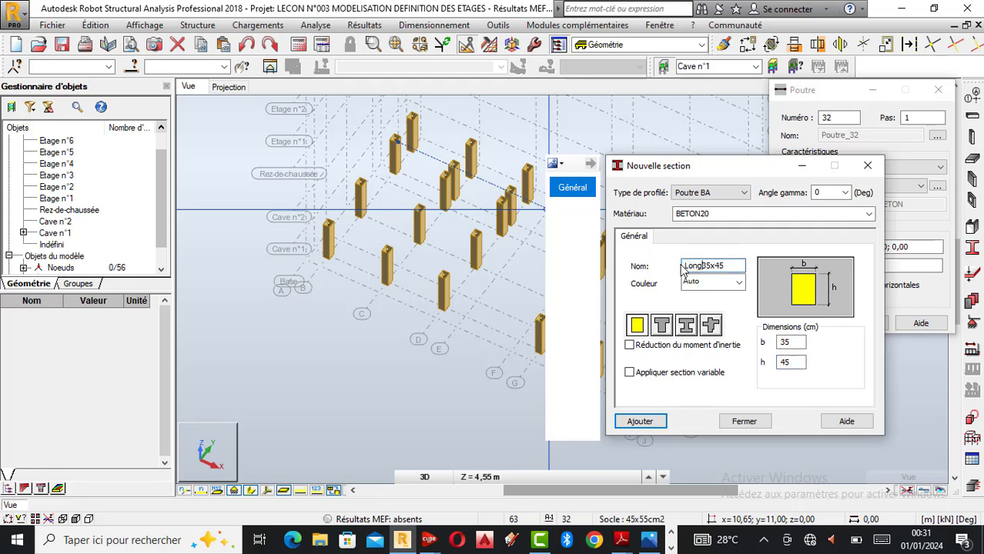
{"action": "type", "text": "rin"}
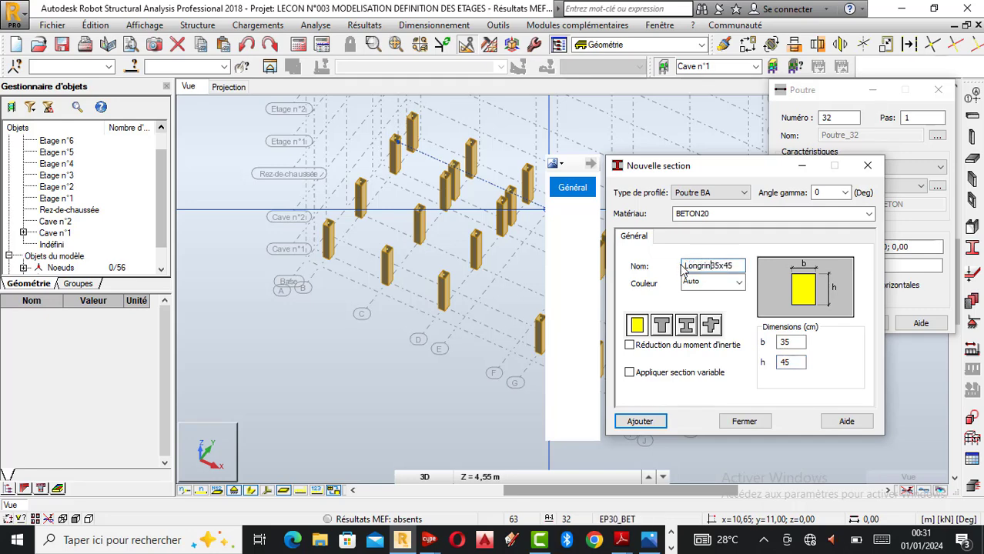
{"action": "type", "text": "e :"}
{"action": "left_click", "coordinate": [744, 266]}
{"action": "type", "text": "c"}
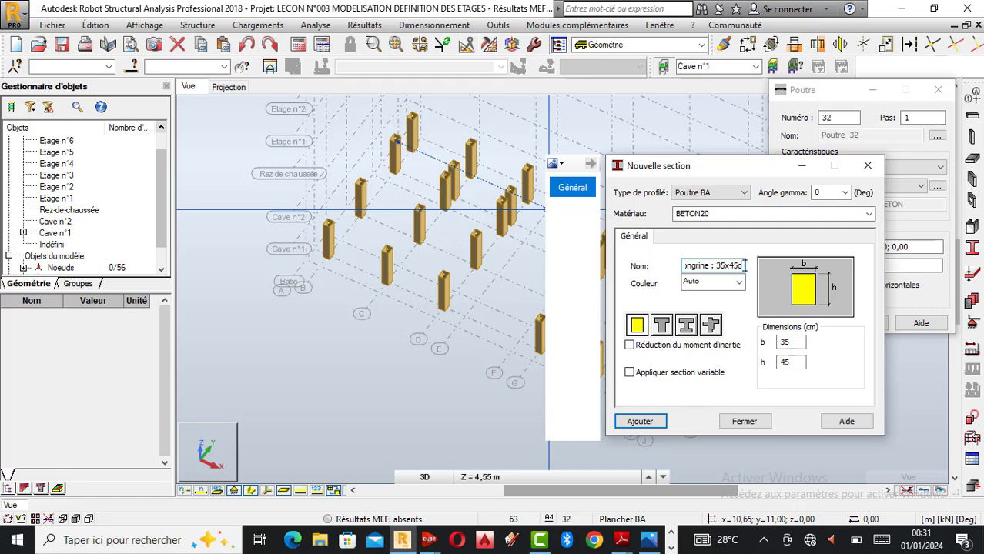
{"action": "type", "text": "m2"}
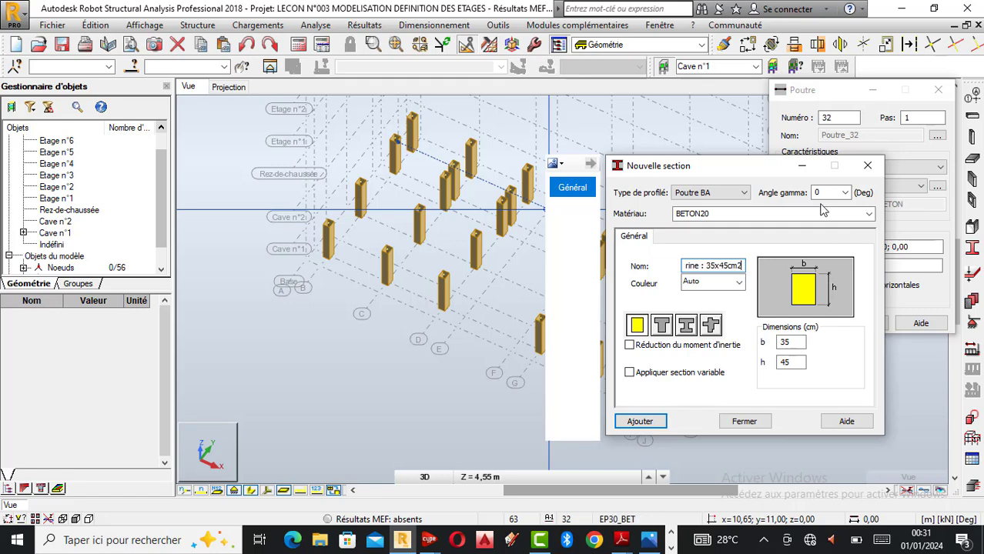
{"action": "left_click", "coordinate": [740, 283]}
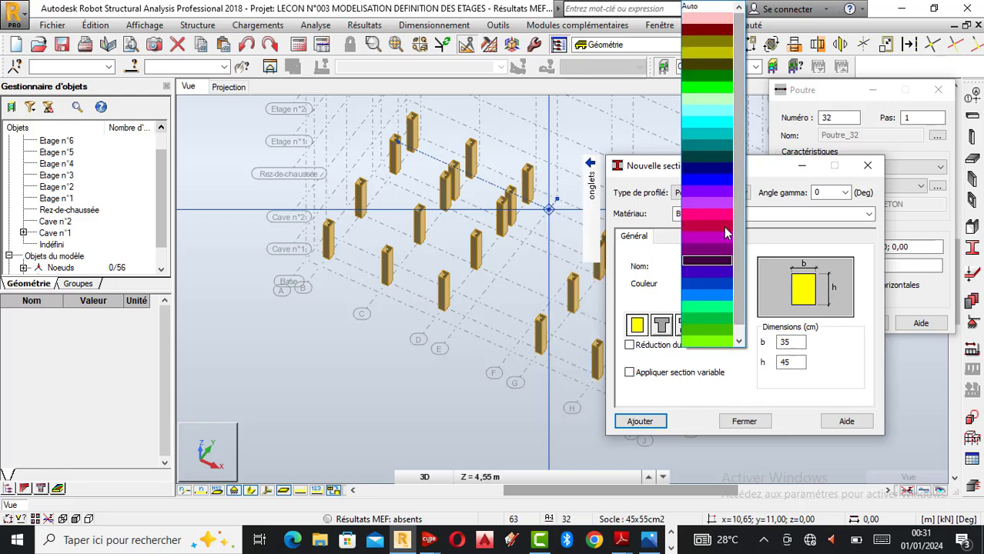
{"action": "left_click", "coordinate": [709, 145]}
{"action": "left_click", "coordinate": [652, 421]}
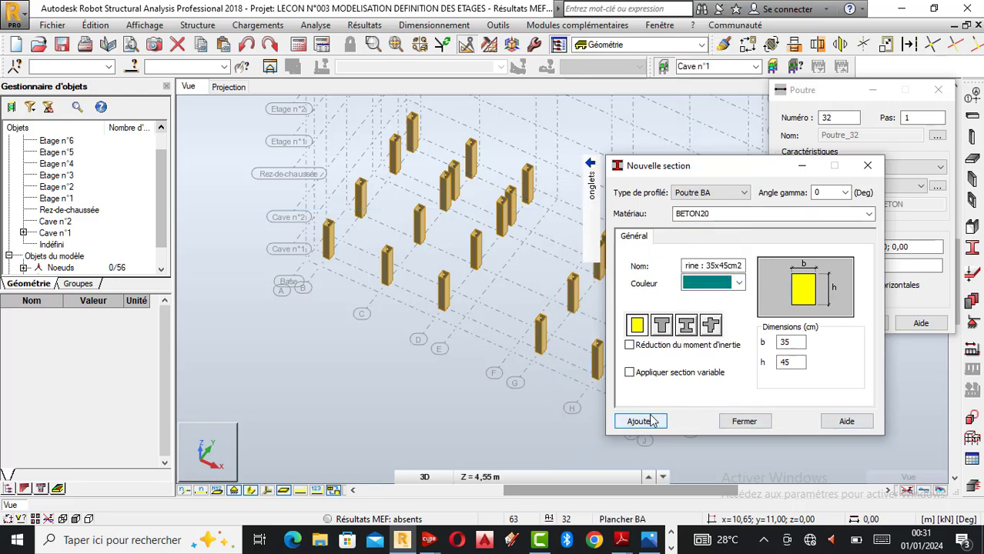
{"action": "left_click", "coordinate": [757, 424]}
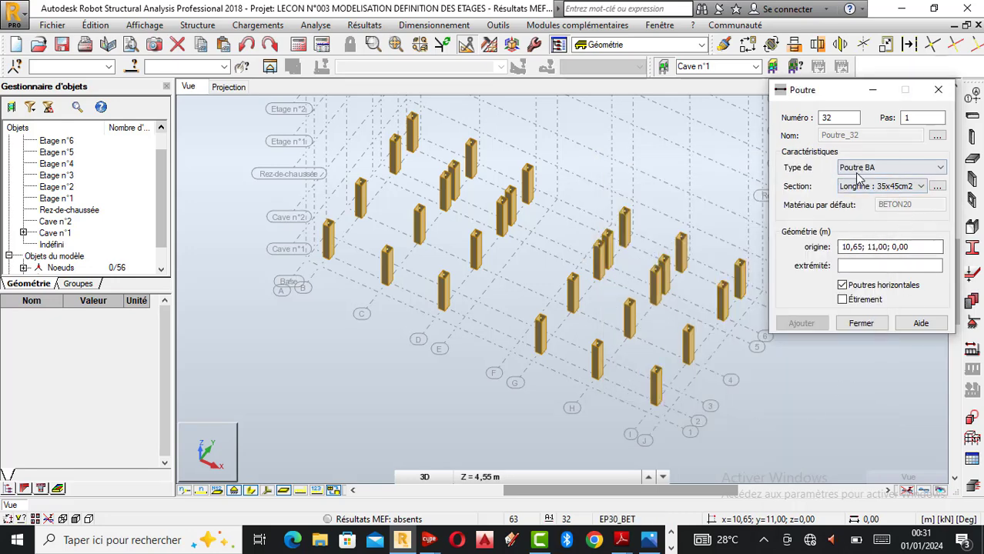
Draw a Longrine beam on the column tops along line 2, from 1,00; 1,00; 3,00 to 24,15; 1,00; 3,00, and select it
{"action": "left_click", "coordinate": [901, 248]}
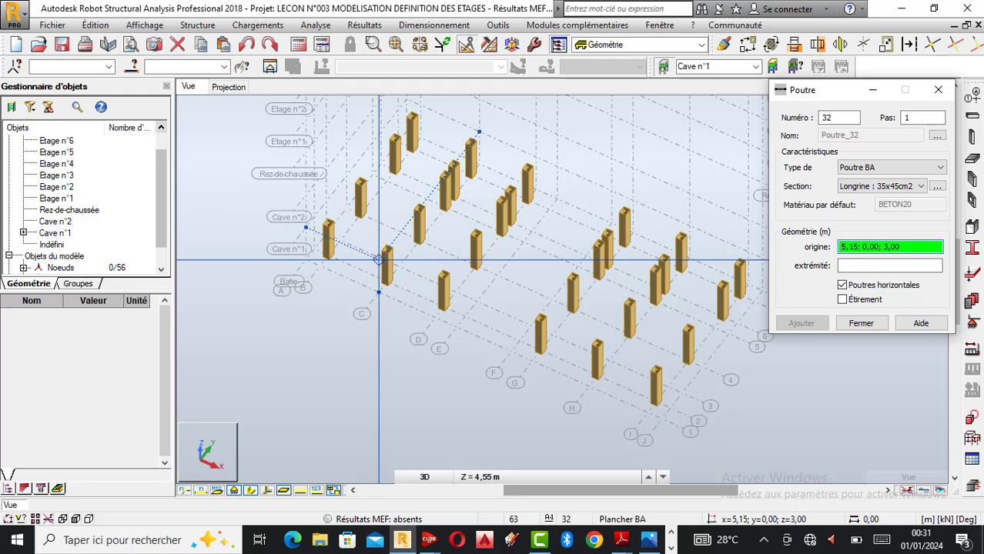
{"action": "left_click", "coordinate": [327, 224]}
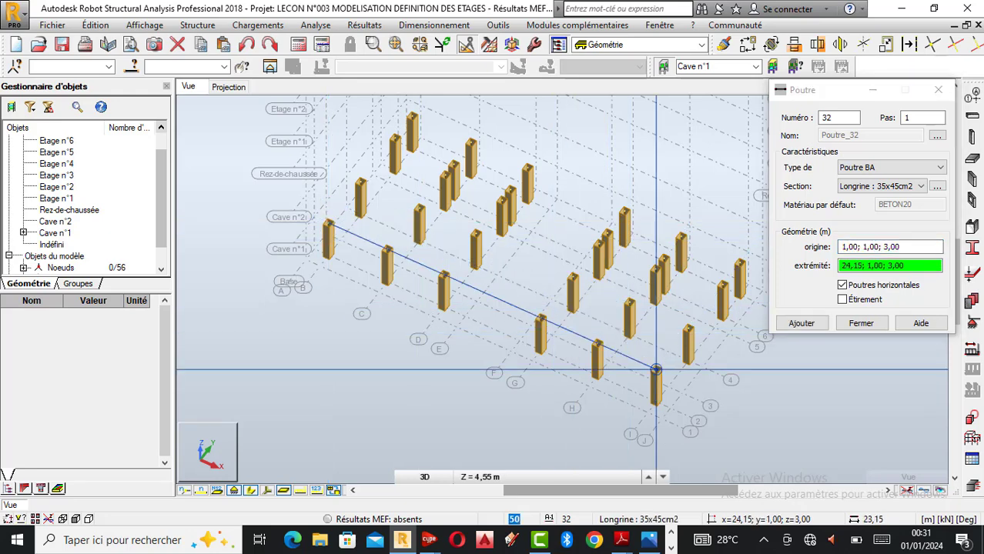
{"action": "left_click", "coordinate": [655, 369]}
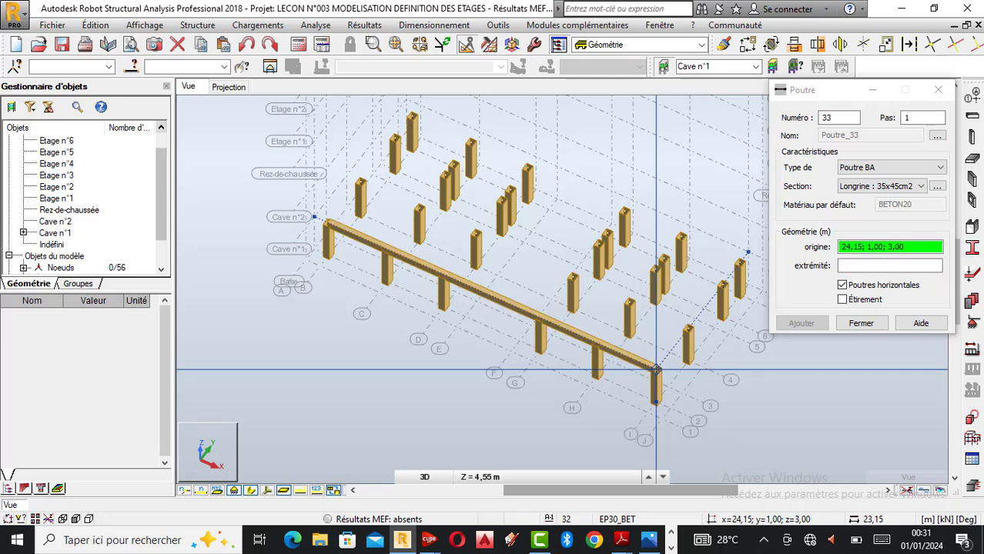
{"action": "left_click", "coordinate": [861, 324]}
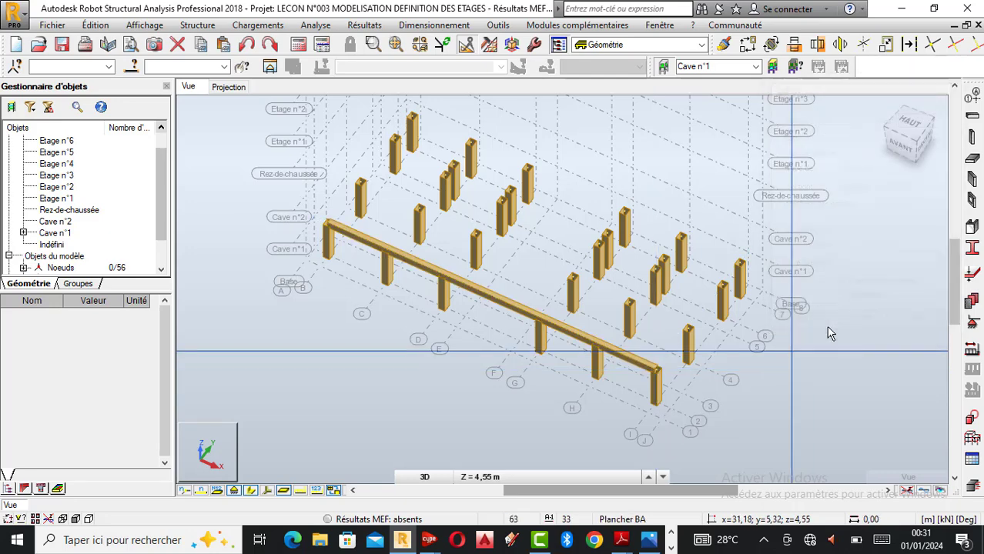
{"action": "left_click", "coordinate": [636, 365]}
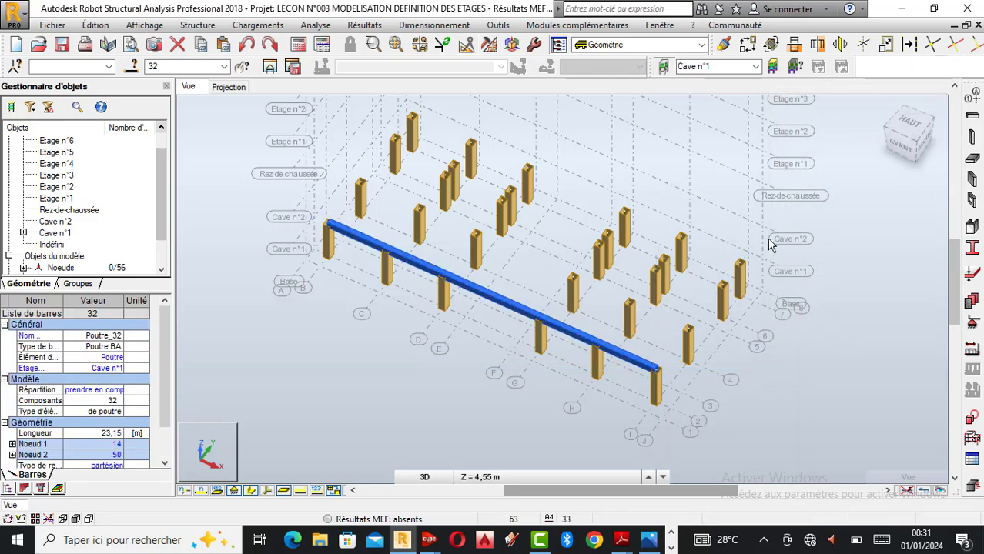
Draw a Longrine beam on the column tops along line I, from 24,15; 1,00; 3,00 to 24,15; 11,00; 3,00
{"action": "left_click", "coordinate": [972, 116]}
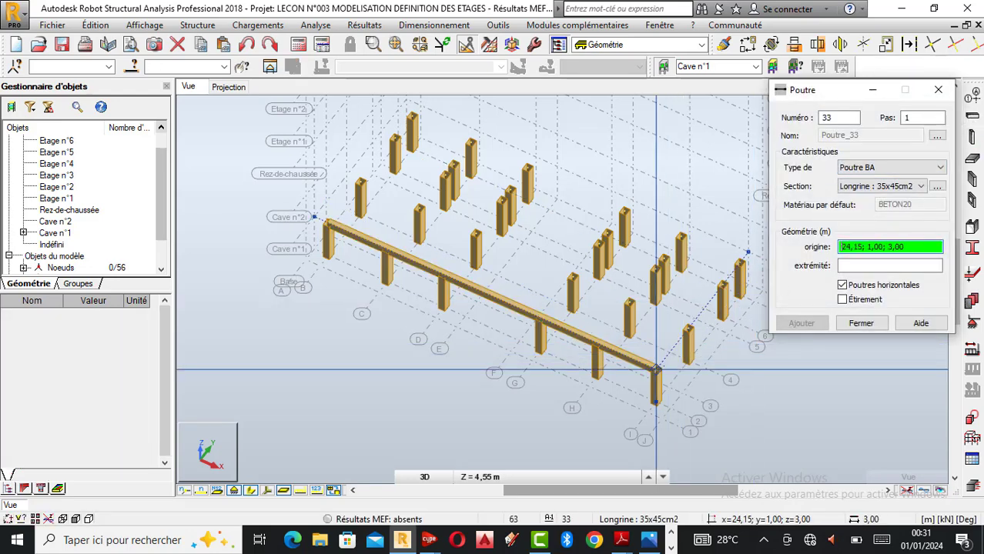
{"action": "scroll", "coordinate": [655, 369], "scroll_direction": "up", "scroll_amount": 3}
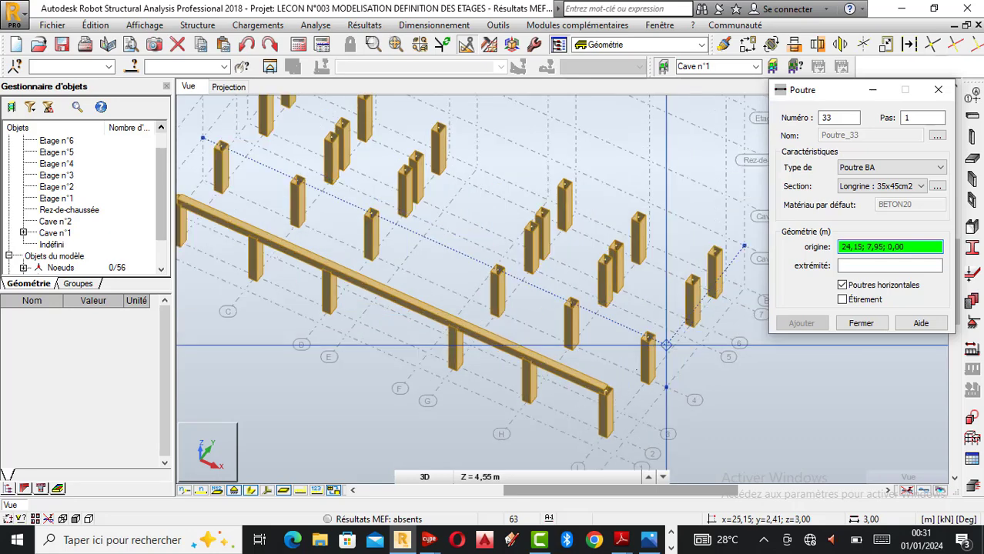
{"action": "left_click", "coordinate": [606, 390]}
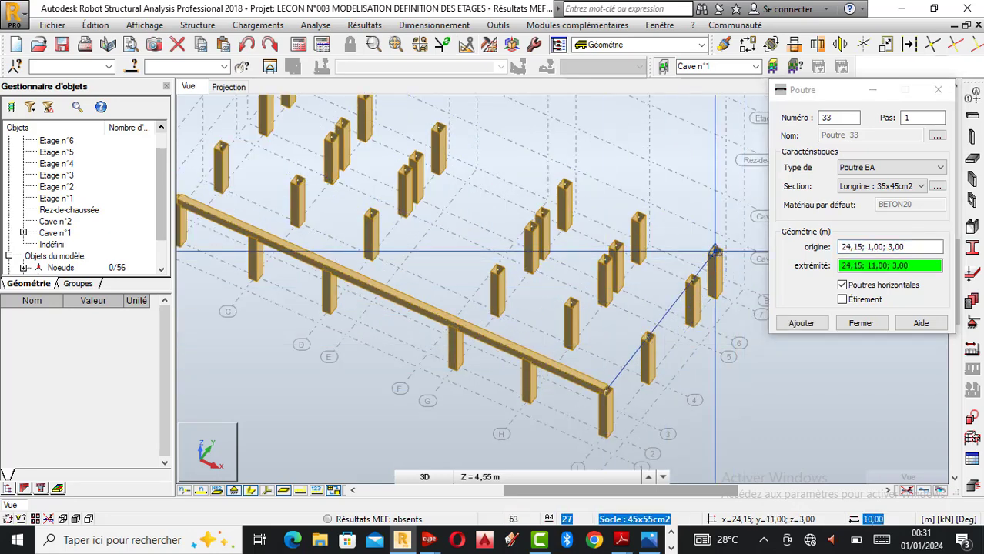
{"action": "left_click", "coordinate": [716, 251]}
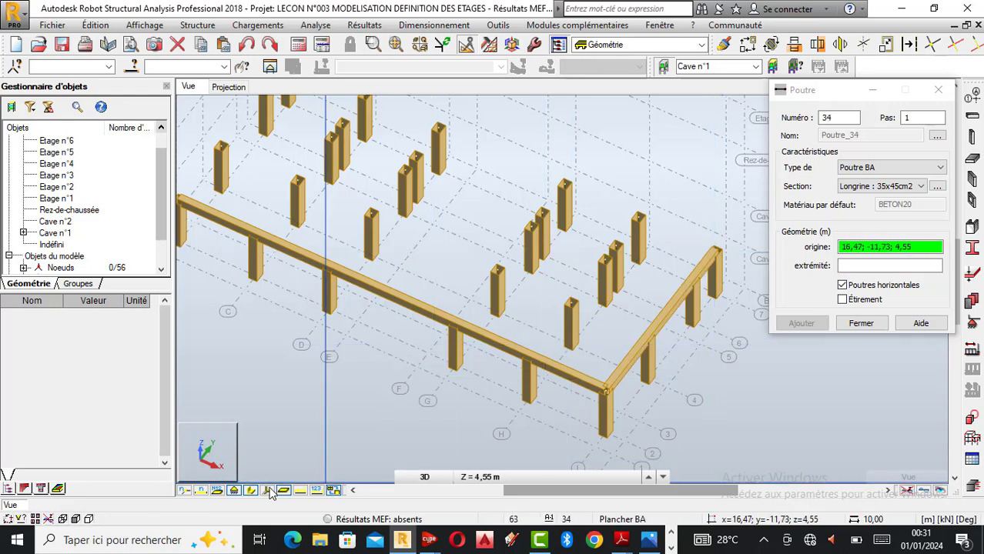
Close the beam definition and display the bars with their section sketches in the 3D view
{"action": "scroll", "coordinate": [639, 421], "scroll_direction": "up", "scroll_amount": 5}
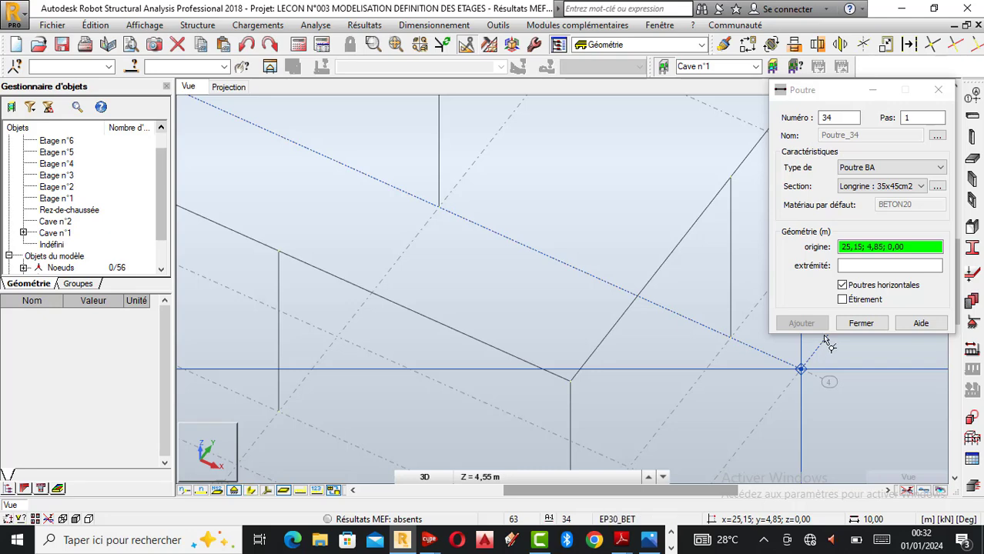
{"action": "left_click", "coordinate": [860, 323]}
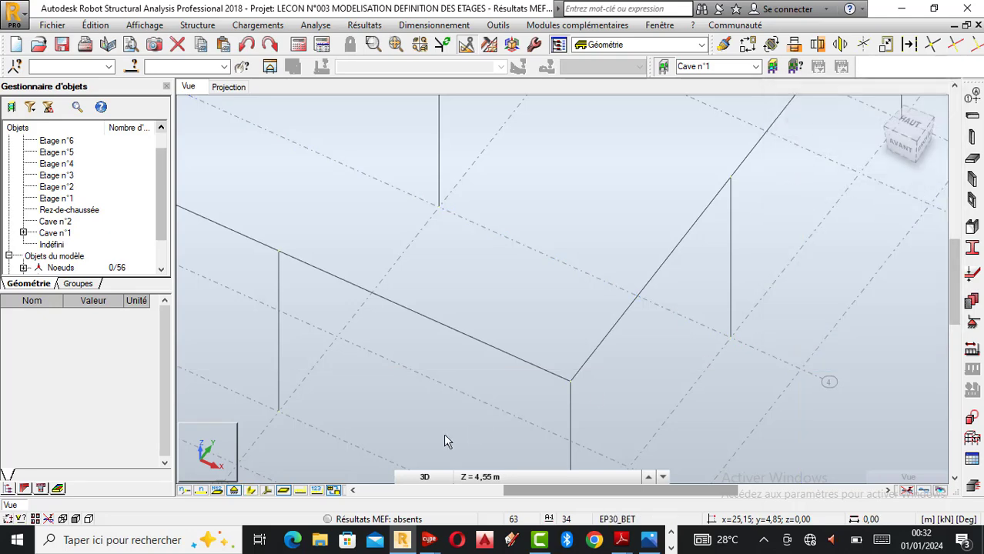
{"action": "left_click", "coordinate": [259, 492]}
{"action": "scroll", "coordinate": [539, 359], "scroll_direction": "down", "scroll_amount": 6}
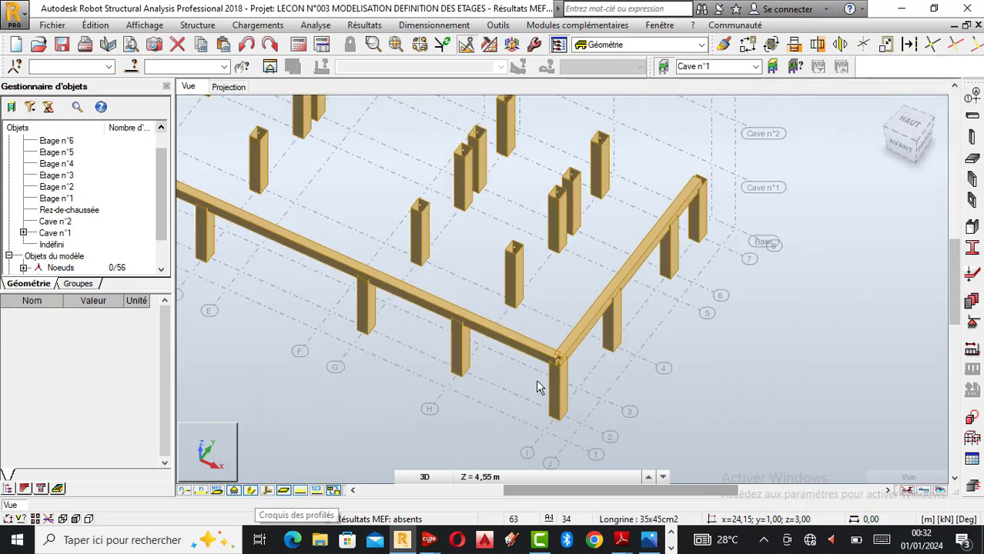
Copy the Longrine beam on line 2 to the column tops of line 4 with a translation vector of 0,00; 3,85; 0,00
{"action": "left_click", "coordinate": [543, 355]}
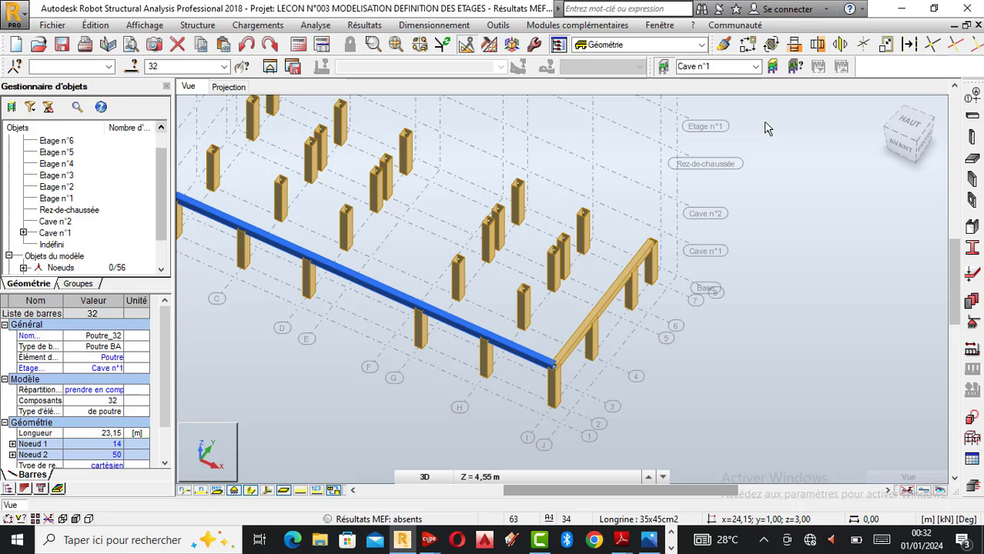
{"action": "left_click", "coordinate": [747, 44]}
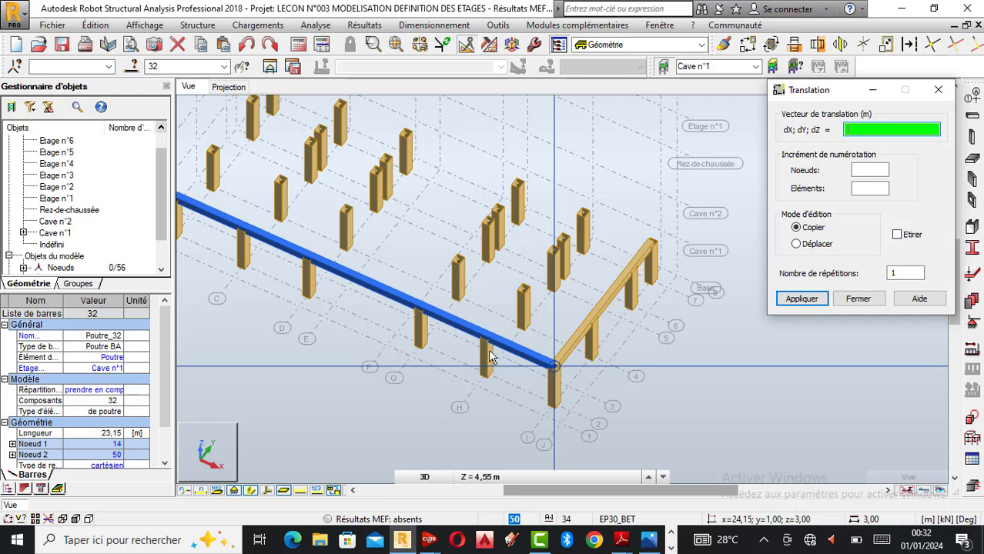
{"action": "left_click", "coordinate": [555, 368]}
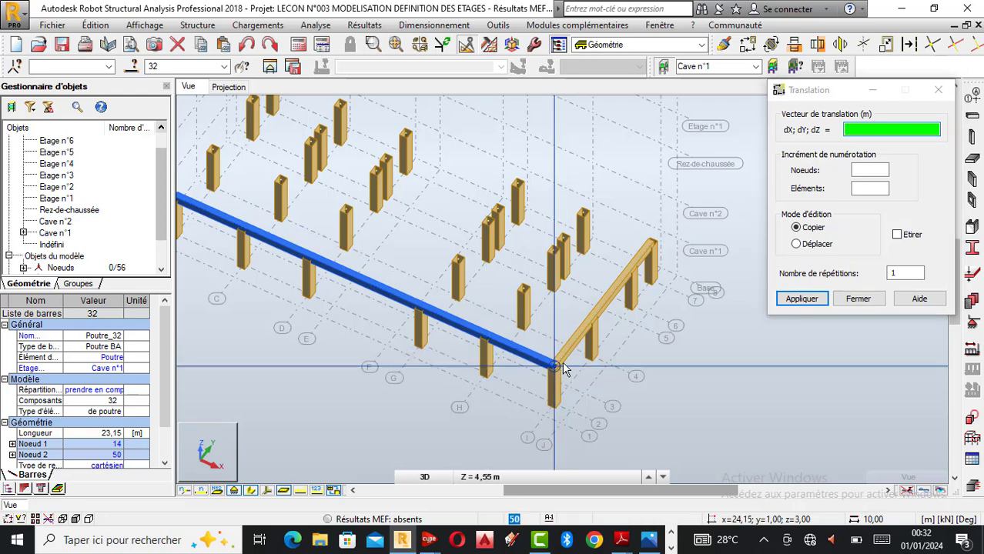
{"action": "left_click", "coordinate": [593, 320]}
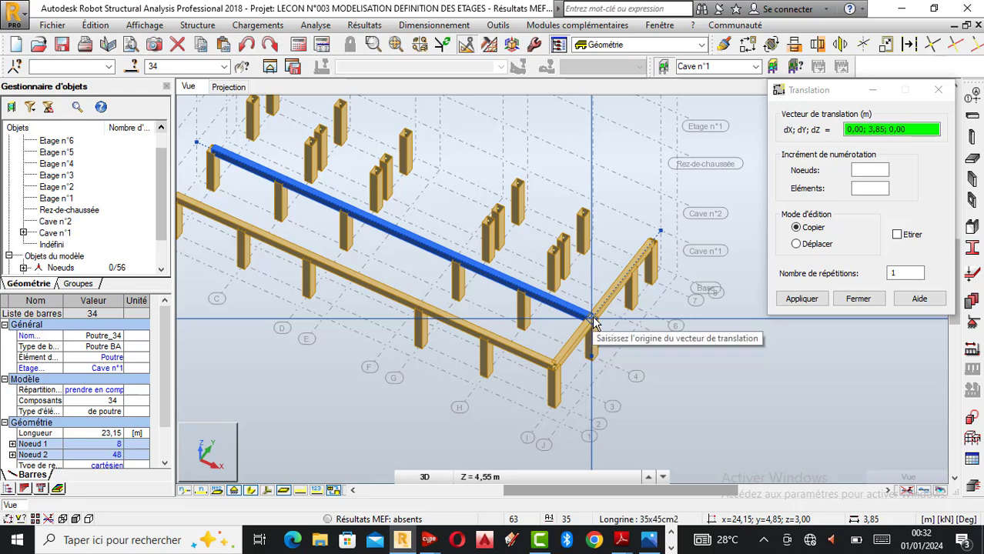
Copy the Longrine successively from line 4 to lines 5, 6 and 7 by 3,10, 1,00 and 2,05 m in Y, and finish the translation
{"action": "left_click", "coordinate": [593, 322]}
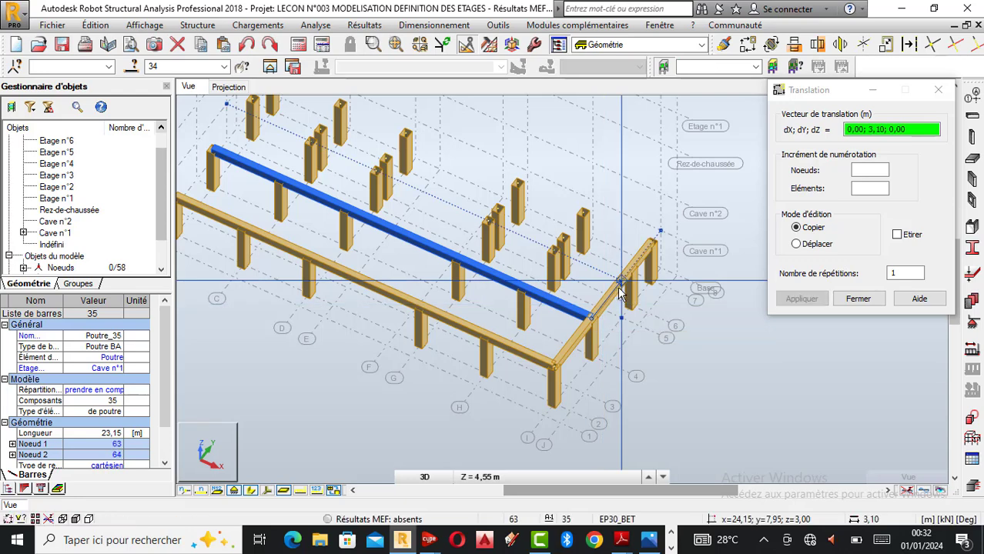
{"action": "left_click", "coordinate": [623, 285]}
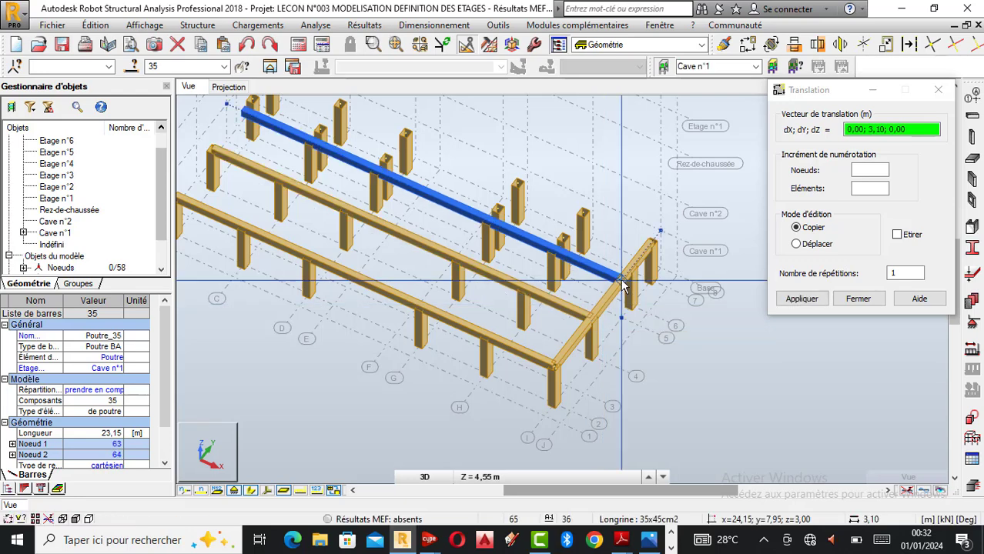
{"action": "left_click", "coordinate": [631, 271]}
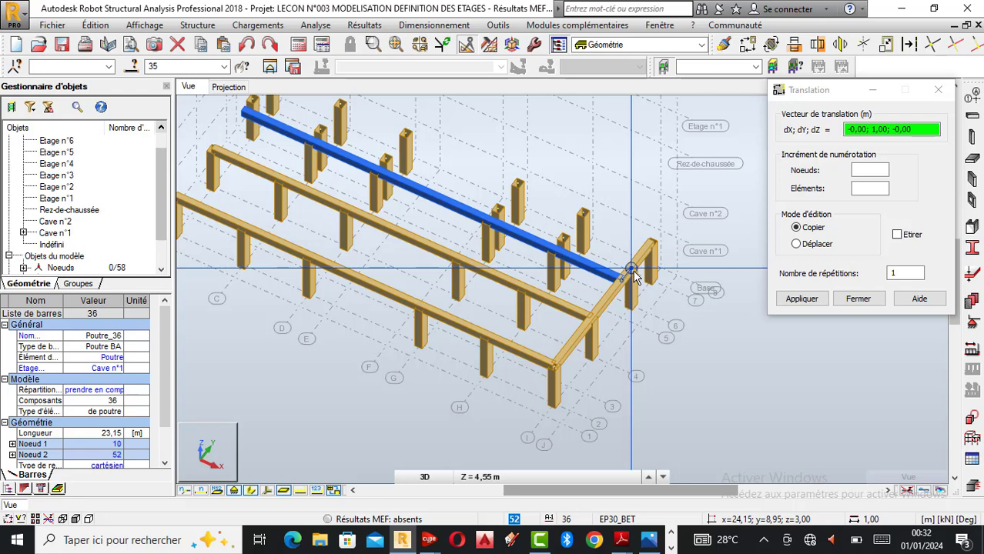
{"action": "left_click", "coordinate": [632, 271]}
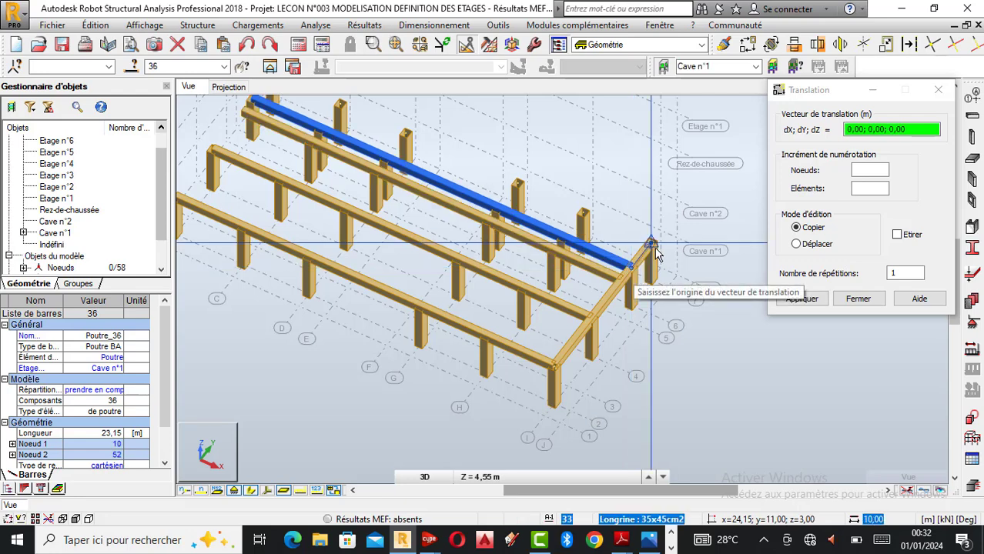
{"action": "left_click", "coordinate": [656, 253]}
{"action": "left_click", "coordinate": [659, 252]}
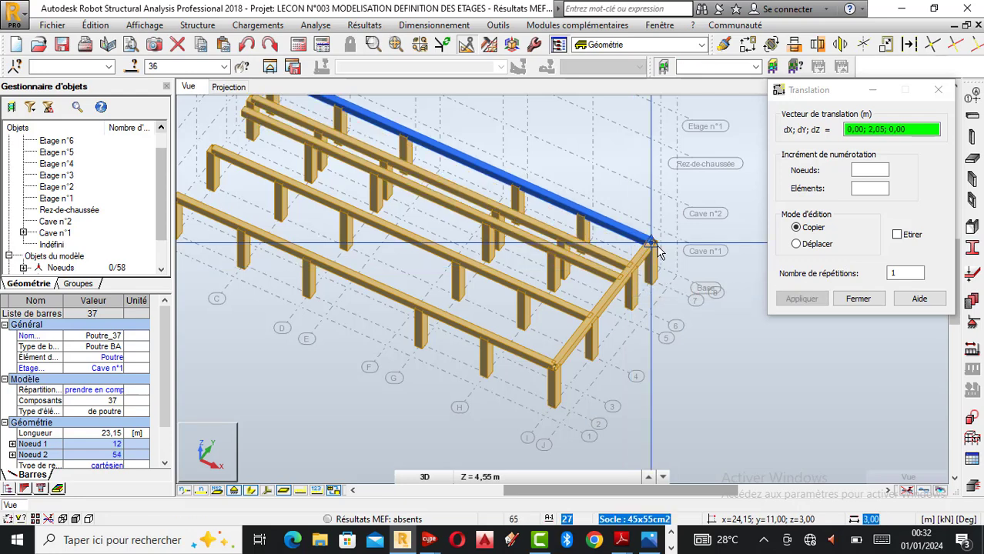
{"action": "left_click", "coordinate": [851, 307]}
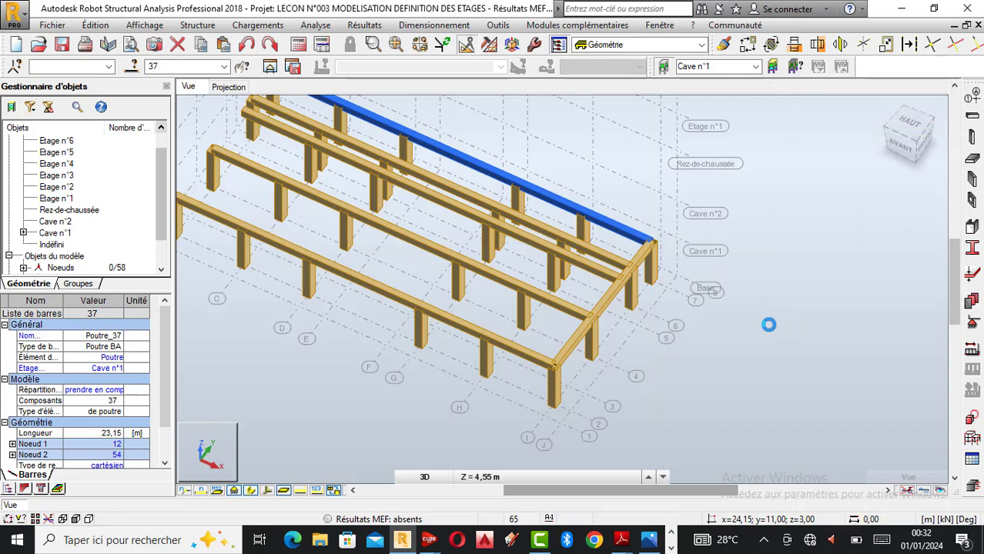
{"action": "left_click", "coordinate": [733, 346]}
Copy the Longrine beam on line I to the column tops of line H with a translation vector of -4,15; 0,00; 0,00
{"action": "scroll", "coordinate": [733, 346], "scroll_direction": "down", "scroll_amount": 1}
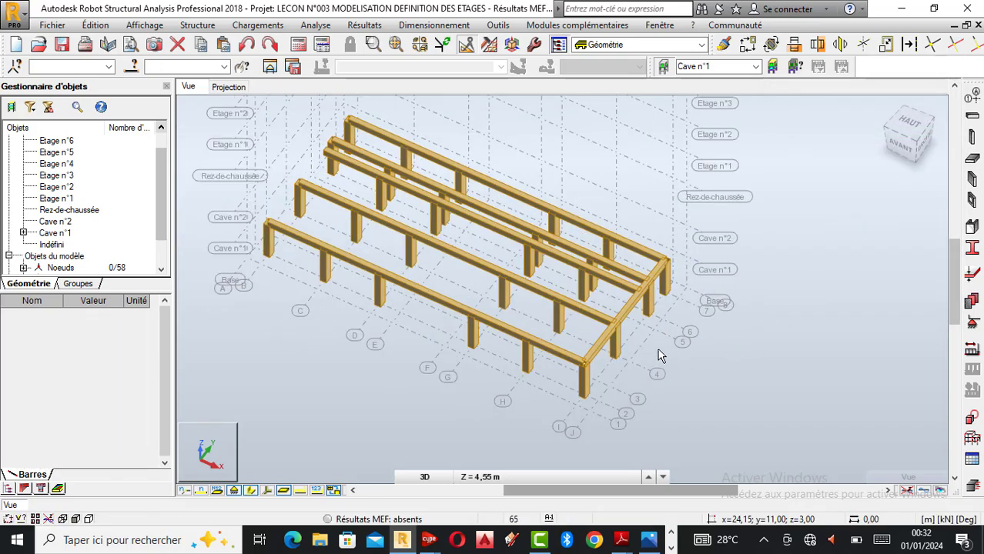
{"action": "left_click", "coordinate": [600, 338]}
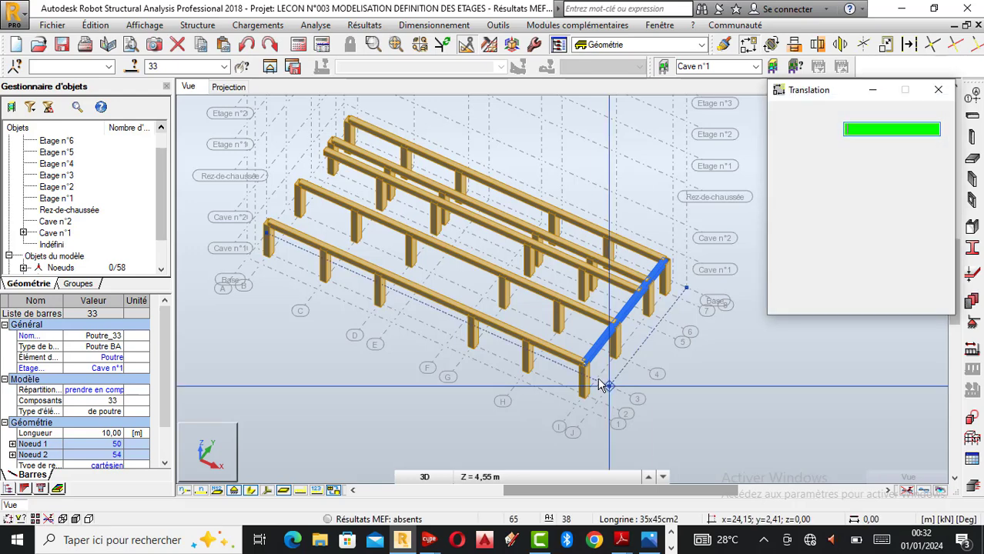
{"action": "left_click", "coordinate": [527, 344]}
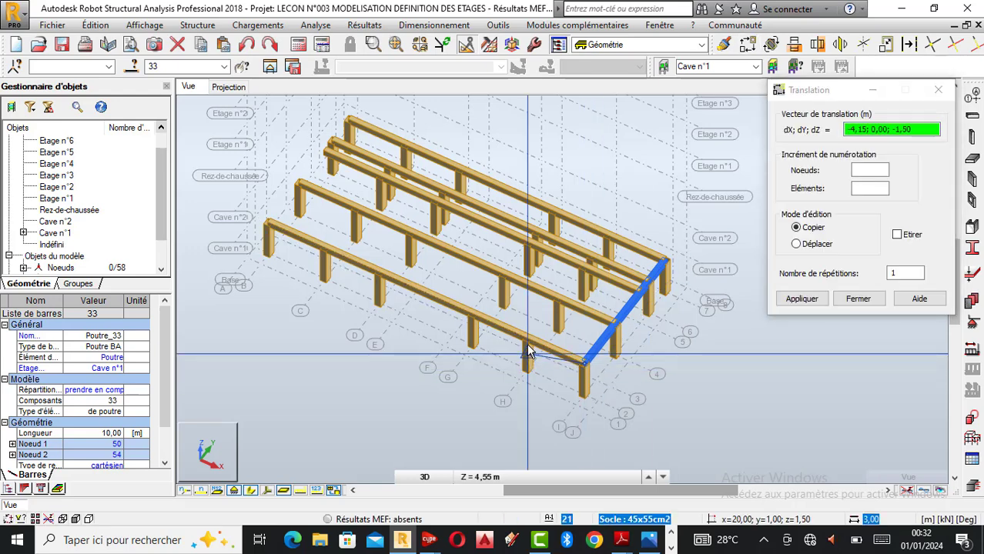
{"action": "left_click", "coordinate": [802, 299]}
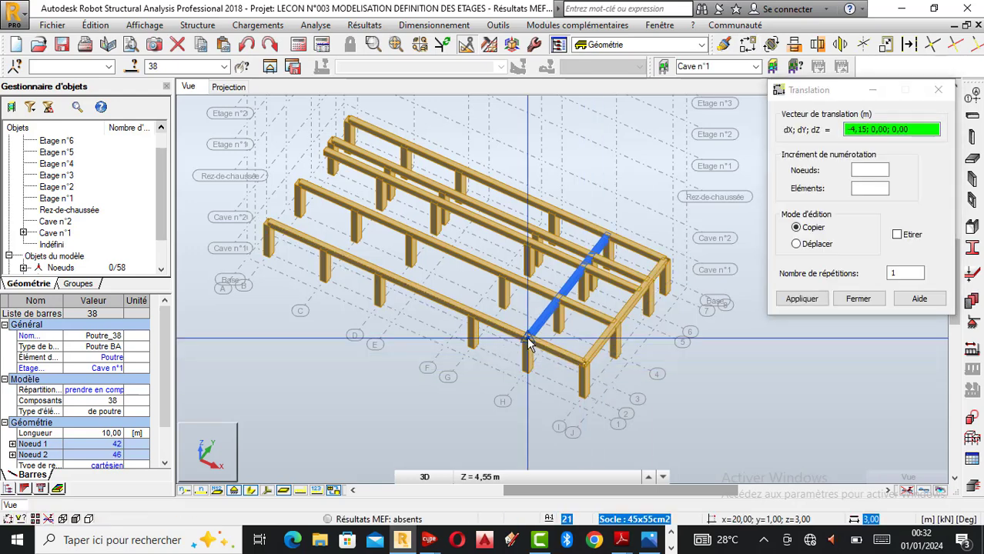
Copy the transverse Longrine successively from line H to lines G, D, C and B at the column tops, and finish the translation
{"action": "left_click", "coordinate": [472, 316]}
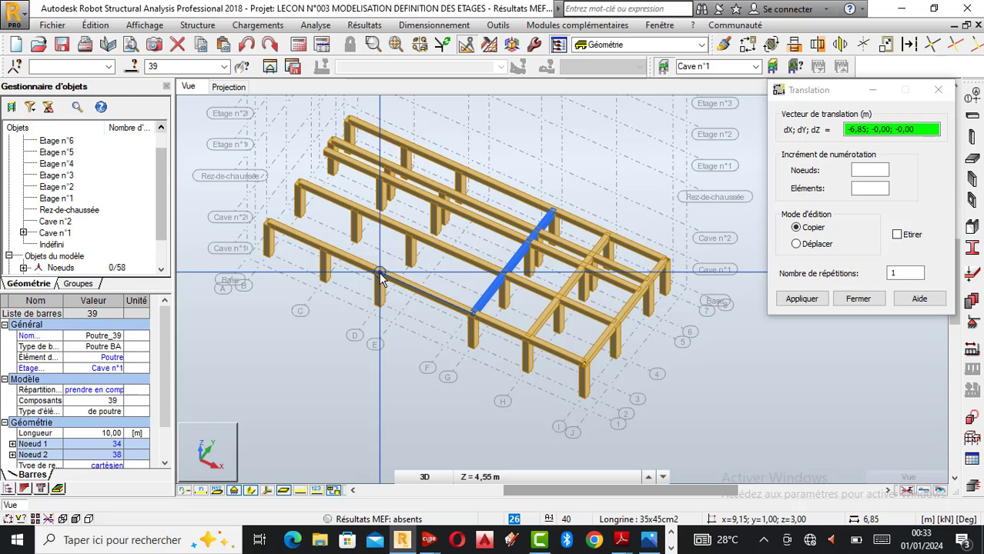
{"action": "key", "text": "Return"}
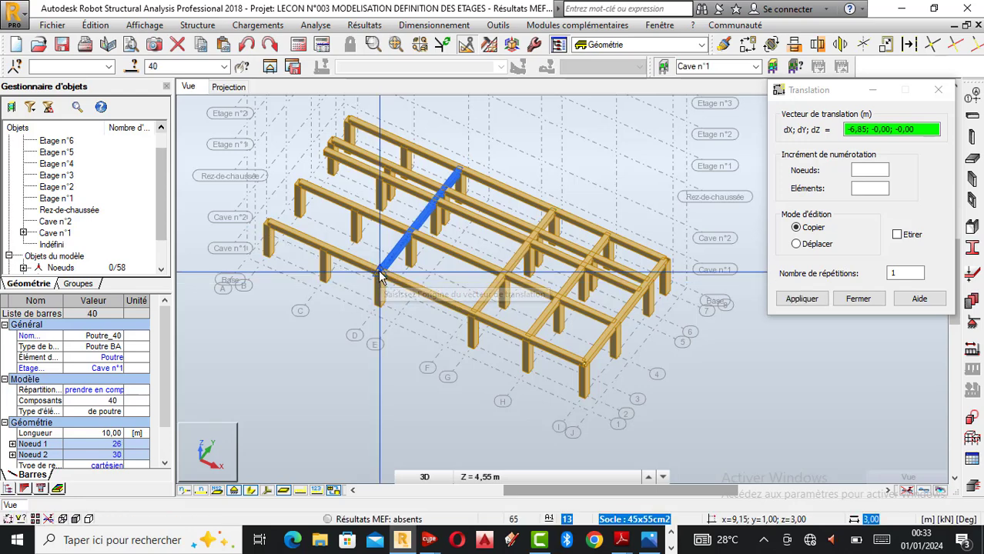
{"action": "key", "text": "Return"}
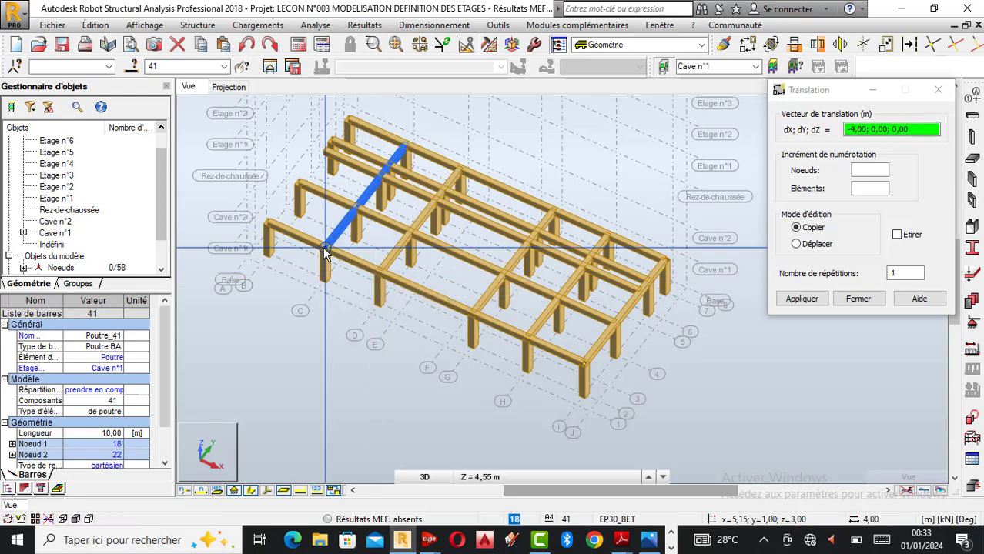
{"action": "left_click", "coordinate": [284, 235]}
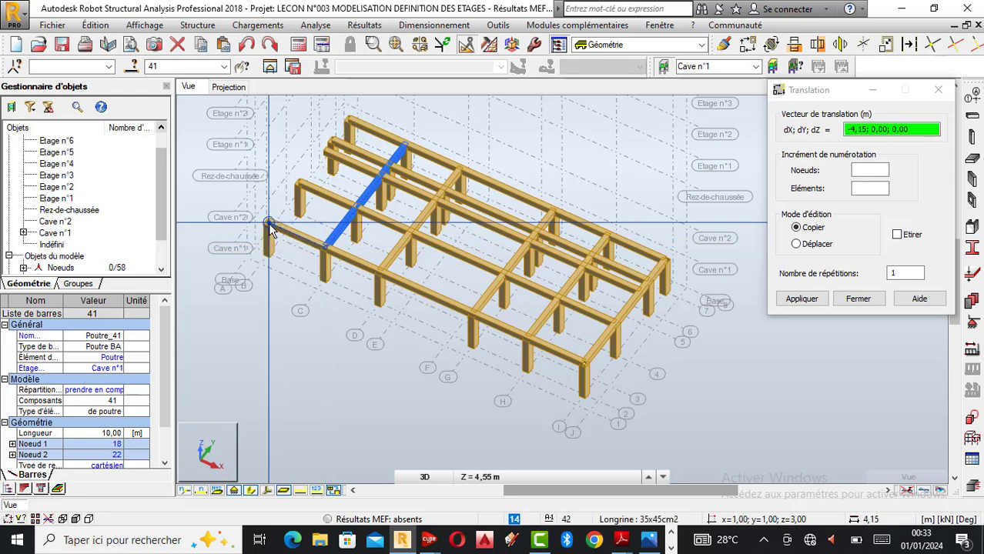
{"action": "left_click", "coordinate": [270, 229]}
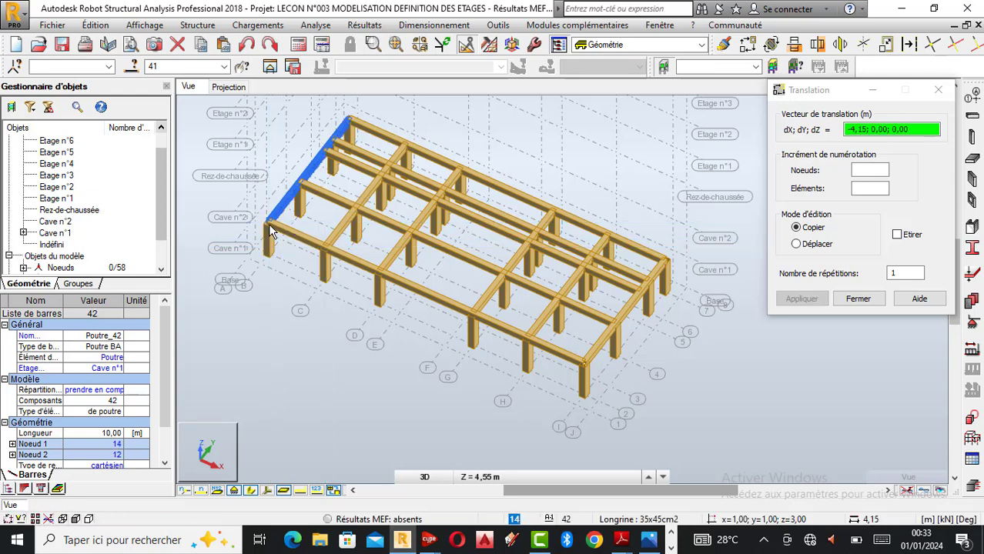
{"action": "left_click", "coordinate": [858, 299]}
{"action": "left_click", "coordinate": [802, 351]}
Apply the storey colour legend (Etages - légende par couleurs) to the structure in the display attributes
{"action": "right_click", "coordinate": [800, 274]}
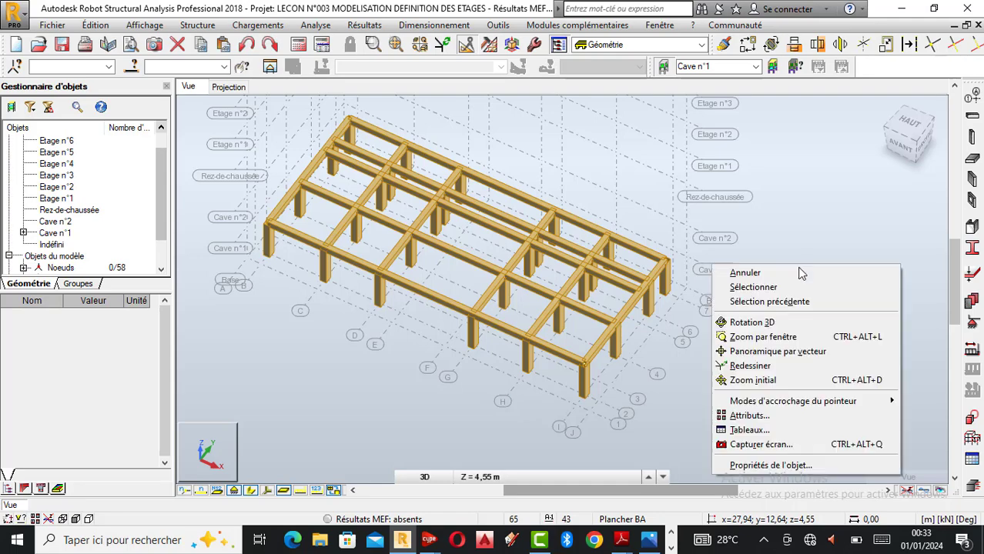
{"action": "left_click", "coordinate": [751, 323]}
{"action": "left_click_drag", "start_coordinate": [758, 321], "coordinate": [881, 255]}
{"action": "right_click", "coordinate": [879, 260]}
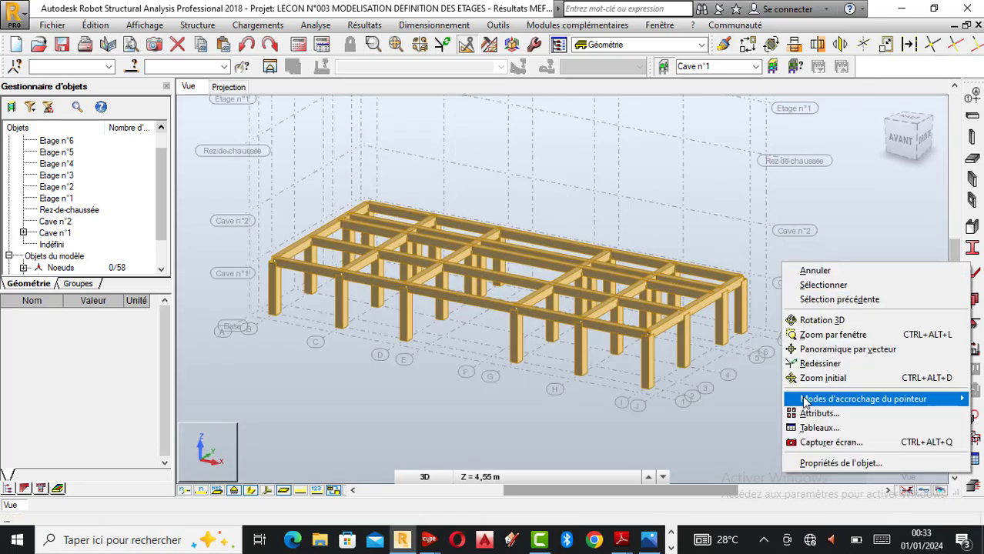
{"action": "left_click", "coordinate": [818, 415]}
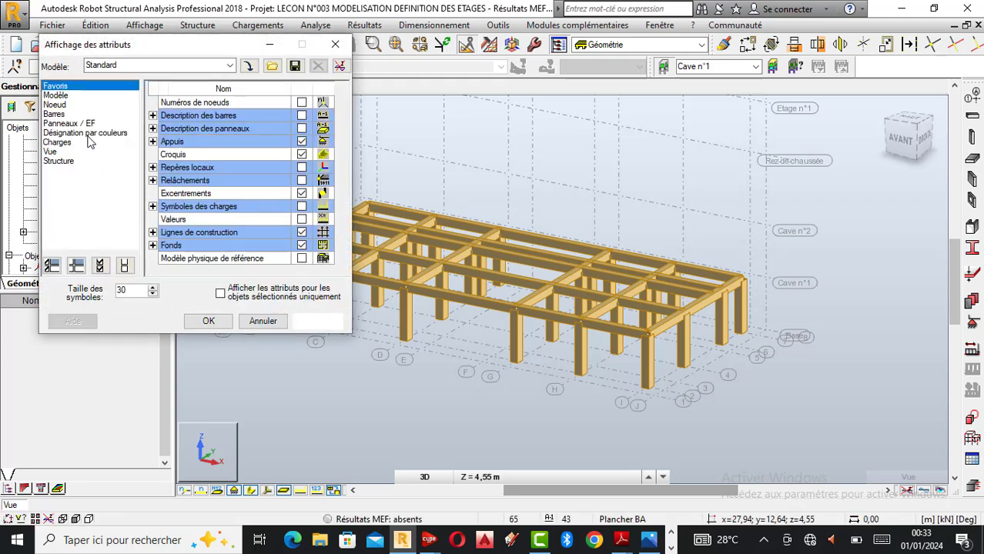
{"action": "left_click", "coordinate": [87, 125]}
{"action": "left_click", "coordinate": [86, 135]}
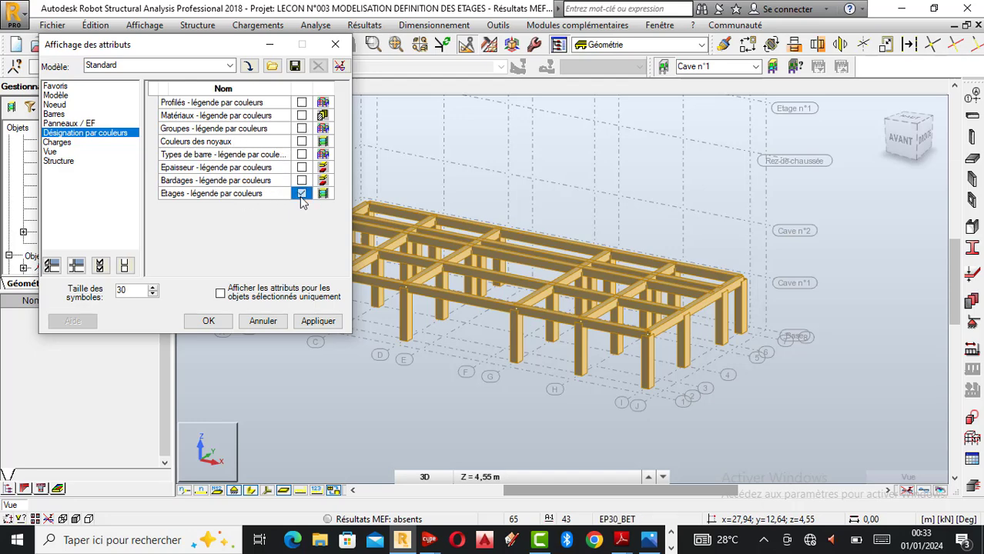
{"action": "left_click", "coordinate": [329, 328]}
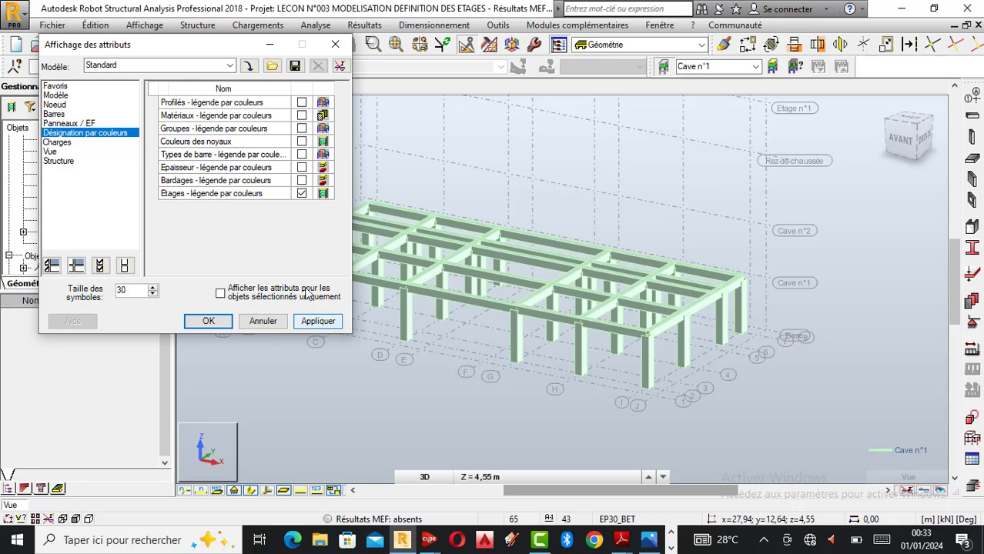
Turn off the storey colour legend and apply the section colour legend (Profilés - légende par couleurs) instead
{"action": "left_click", "coordinate": [302, 194]}
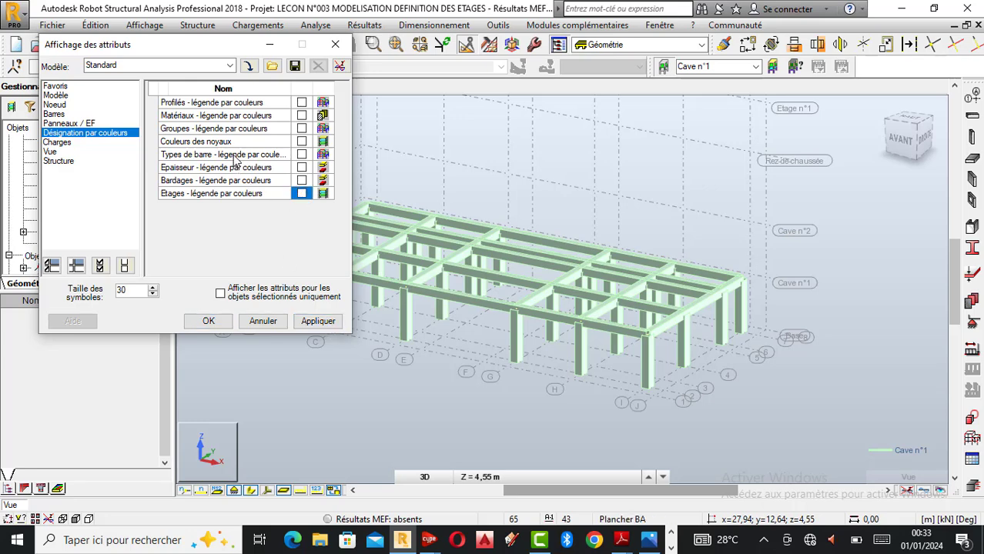
{"action": "left_click", "coordinate": [302, 102]}
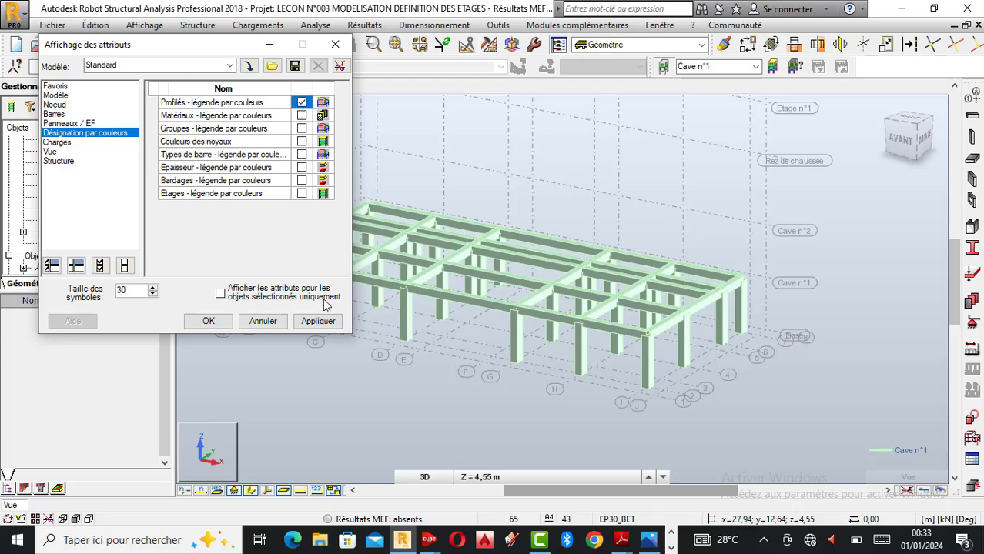
{"action": "left_click", "coordinate": [318, 321]}
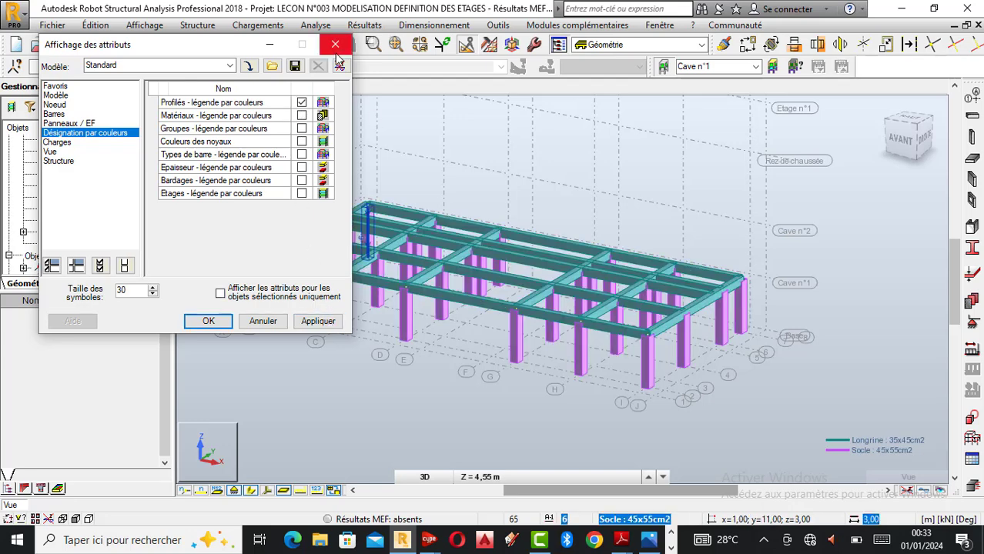
{"action": "left_click", "coordinate": [335, 47]}
{"action": "right_click", "coordinate": [725, 235]}
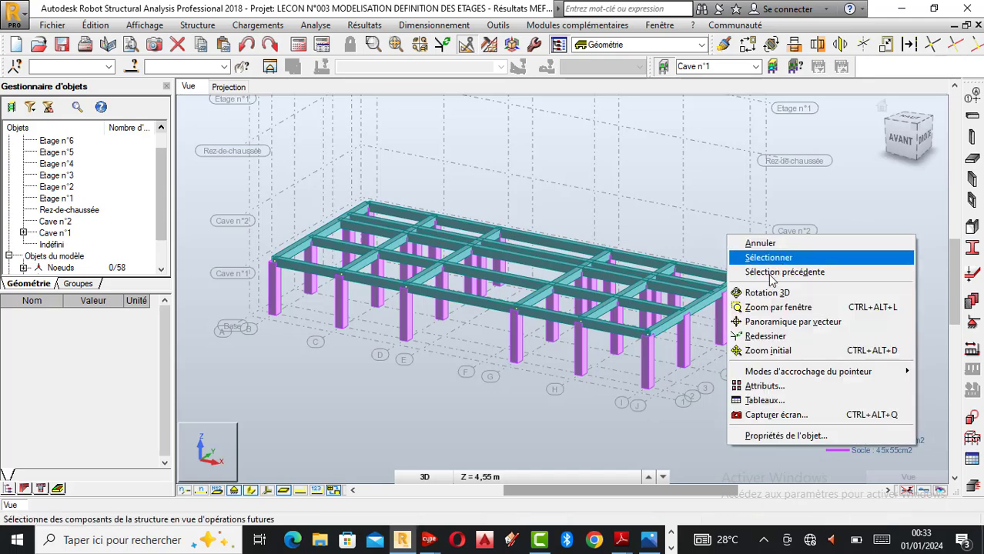
{"action": "left_click", "coordinate": [740, 290]}
{"action": "left_click_drag", "start_coordinate": [736, 303], "coordinate": [575, 307]}
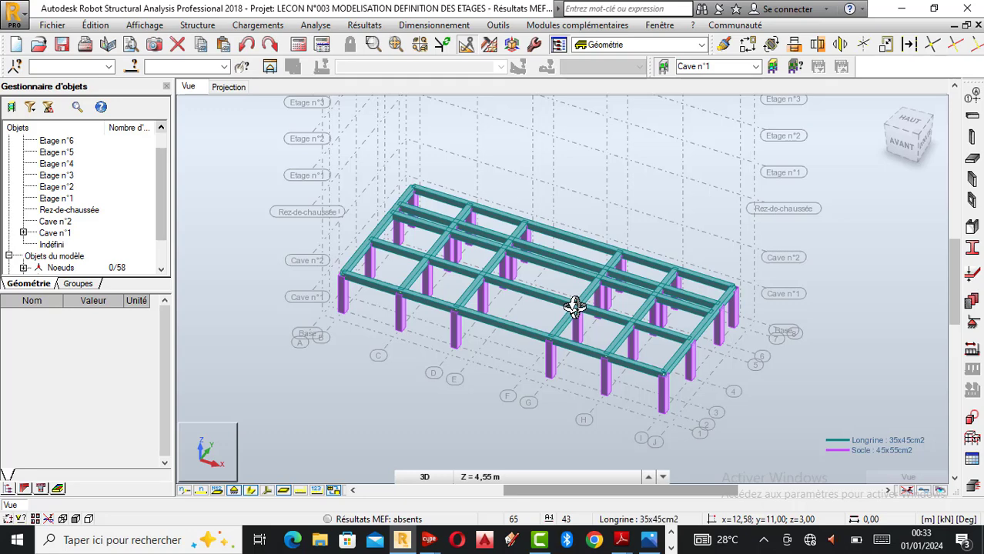
{"action": "left_click_drag", "start_coordinate": [461, 283], "coordinate": [462, 285]}
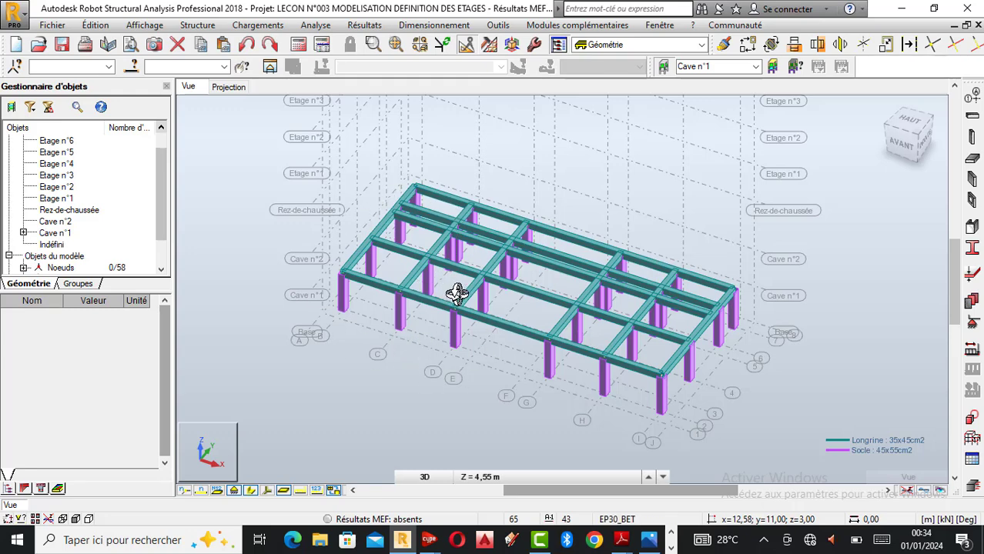
{"action": "left_click_drag", "start_coordinate": [471, 362], "coordinate": [462, 333]}
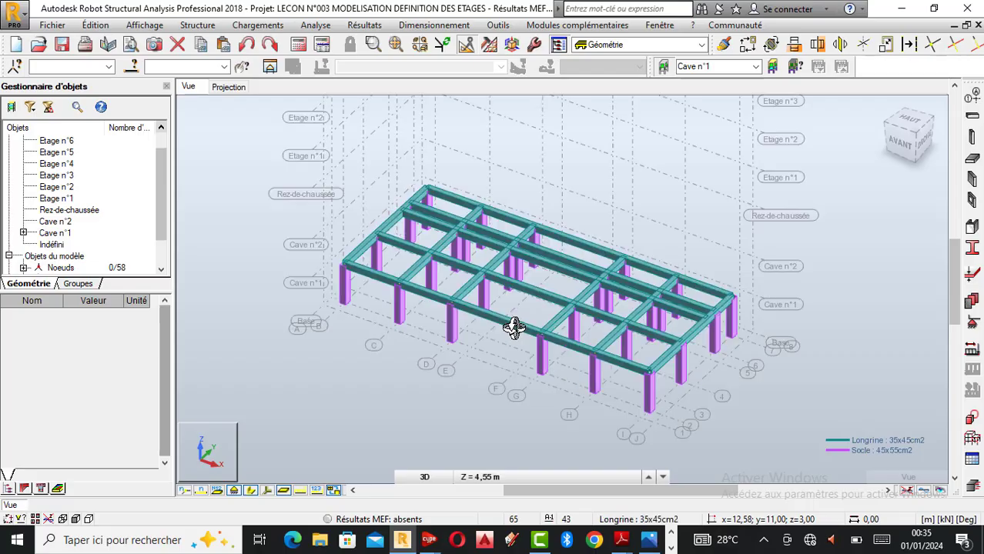
{"action": "left_click_drag", "start_coordinate": [513, 329], "coordinate": [509, 334]}
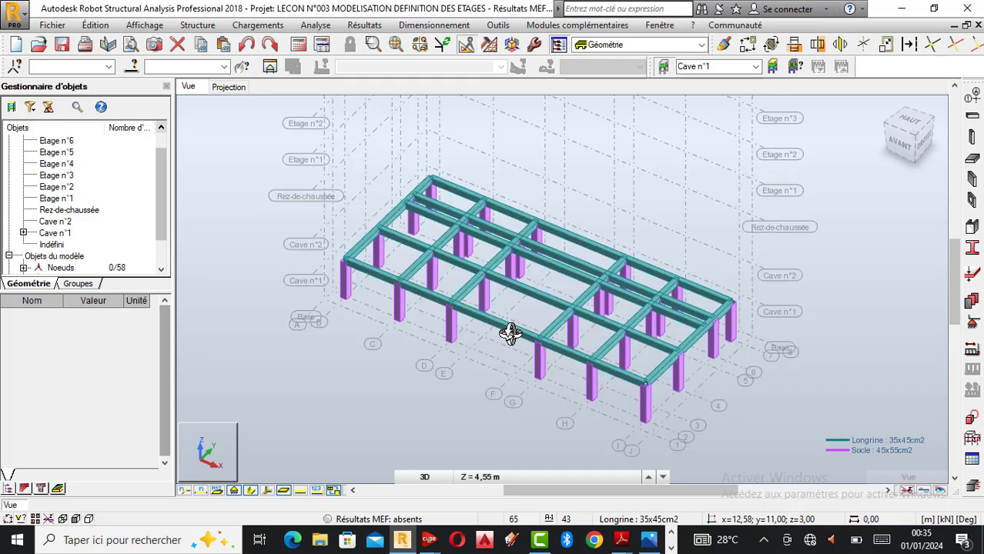
Copy the entire structure of base columns and longrines one storey up with the translation vector 0;0;3
{"action": "scroll", "coordinate": [511, 334], "scroll_direction": "down", "scroll_amount": 1}
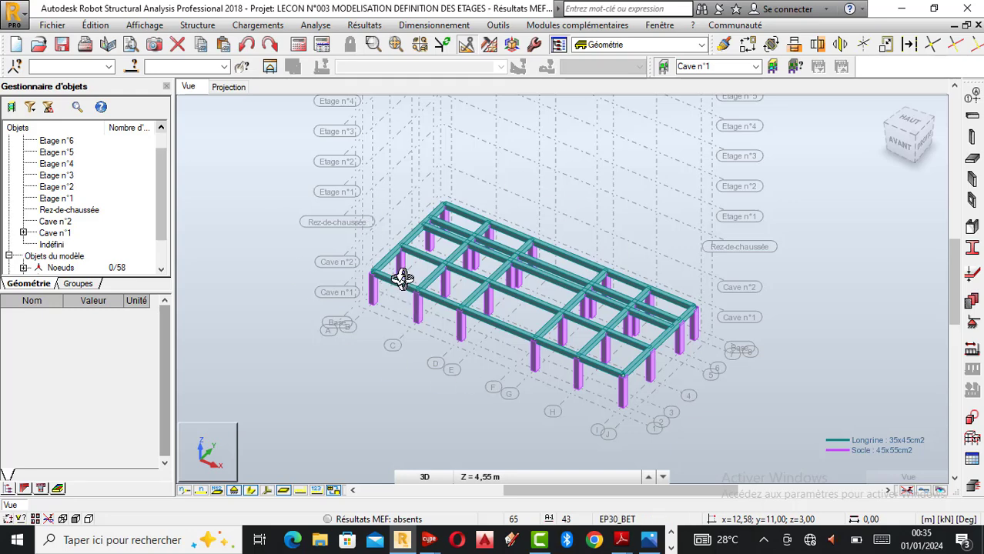
{"action": "scroll", "coordinate": [428, 292], "scroll_direction": "up", "scroll_amount": 1}
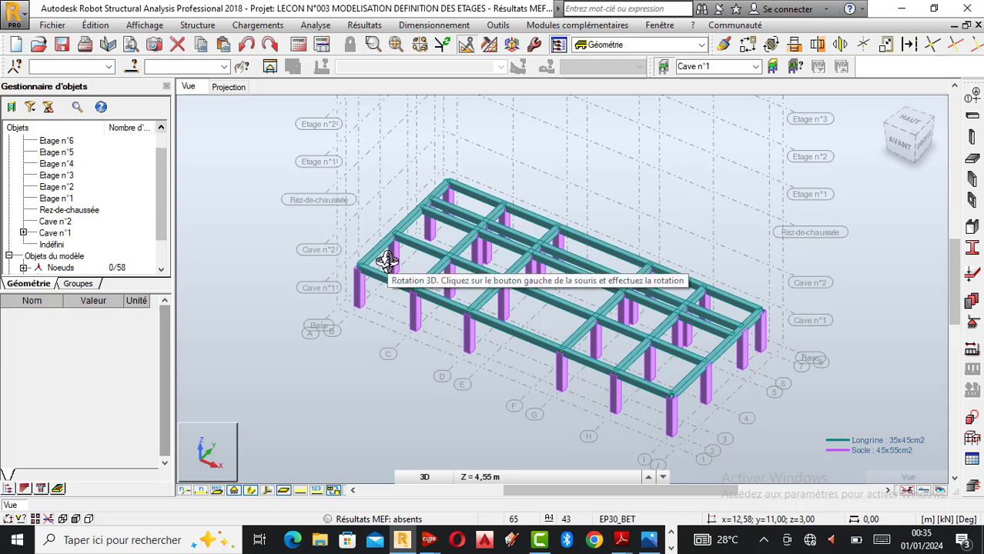
{"action": "scroll", "coordinate": [388, 261], "scroll_direction": "down", "scroll_amount": 1}
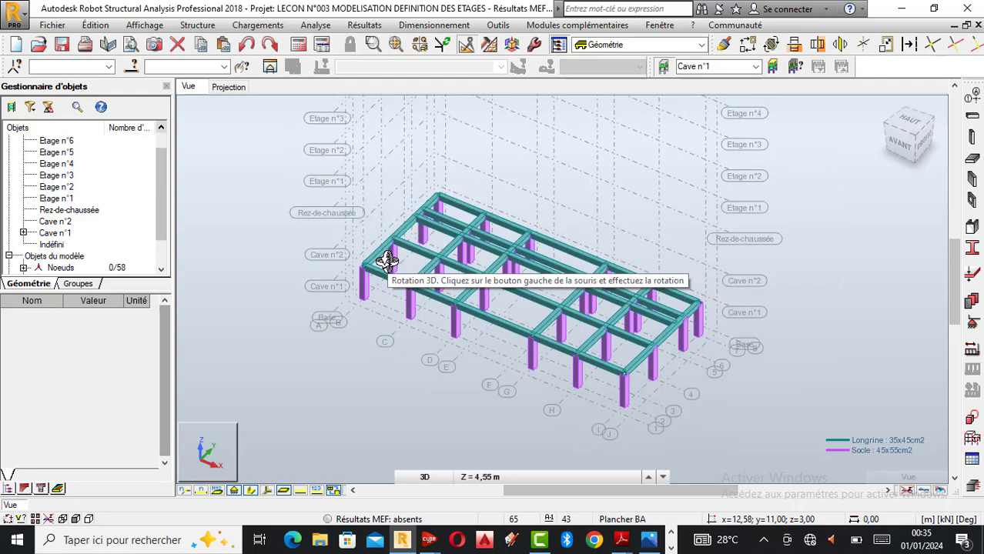
{"action": "right_click", "coordinate": [835, 262]}
{"action": "left_click", "coordinate": [787, 274]}
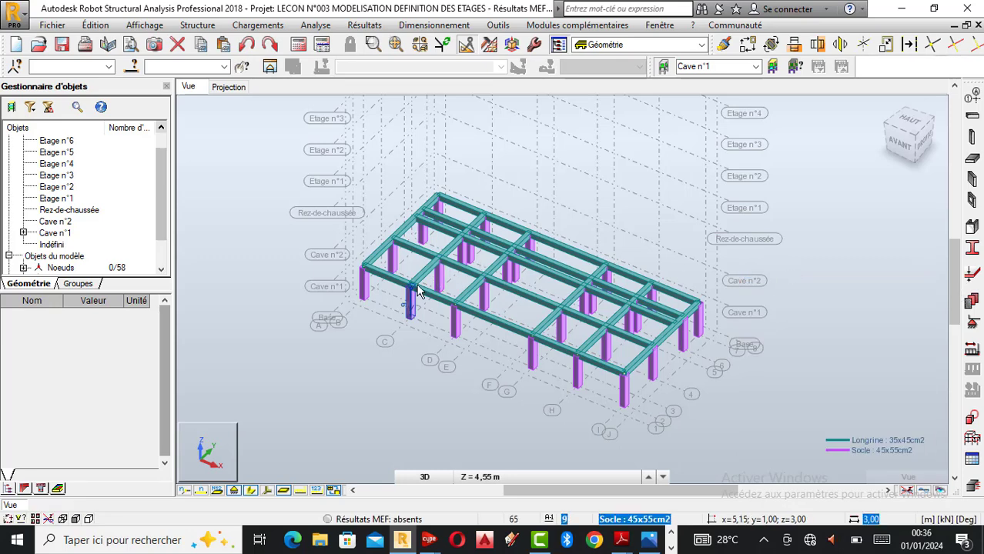
{"action": "key", "text": "ctrl+a"}
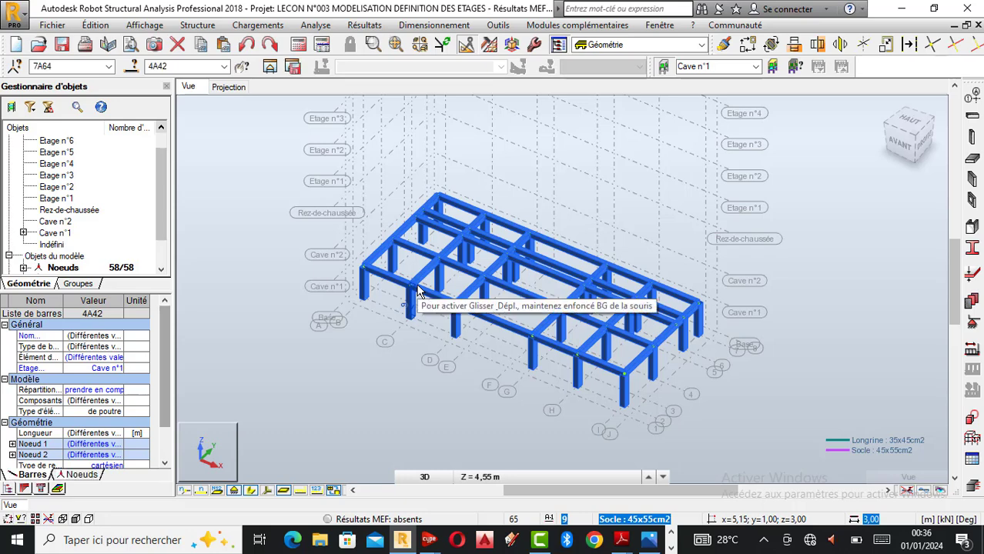
{"action": "left_click", "coordinate": [758, 46]}
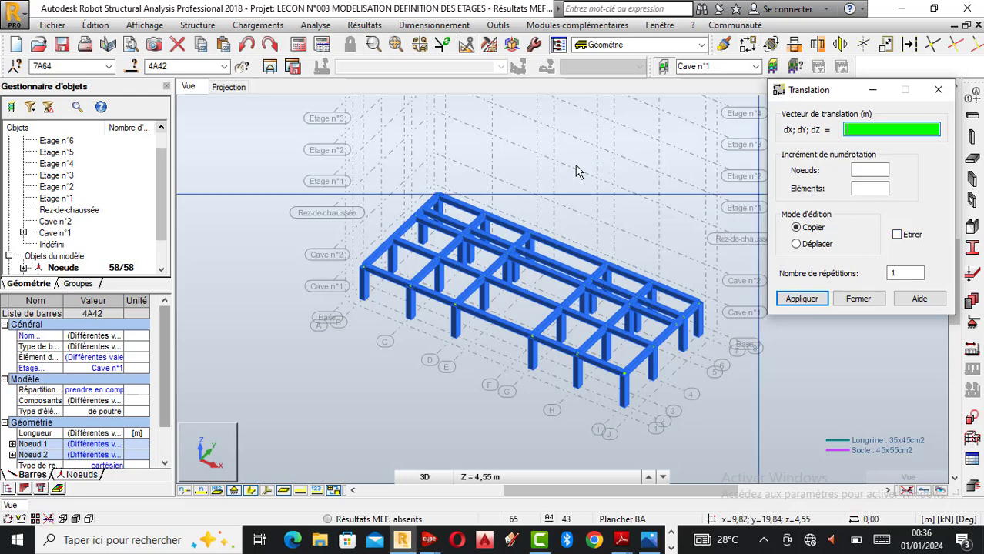
{"action": "scroll", "coordinate": [530, 192], "scroll_direction": "up", "scroll_amount": 1}
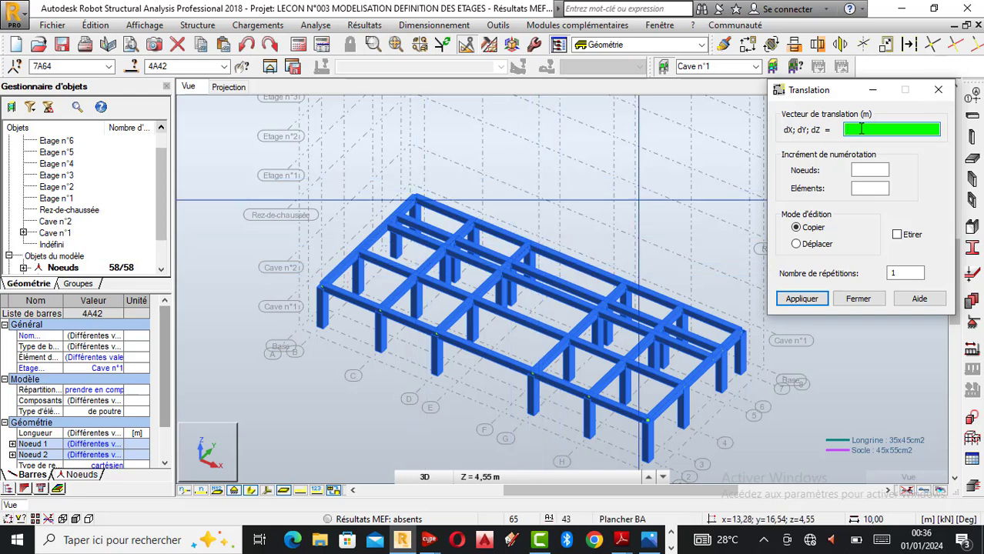
{"action": "type", "text": "0;0;3"}
{"action": "left_click", "coordinate": [803, 299]}
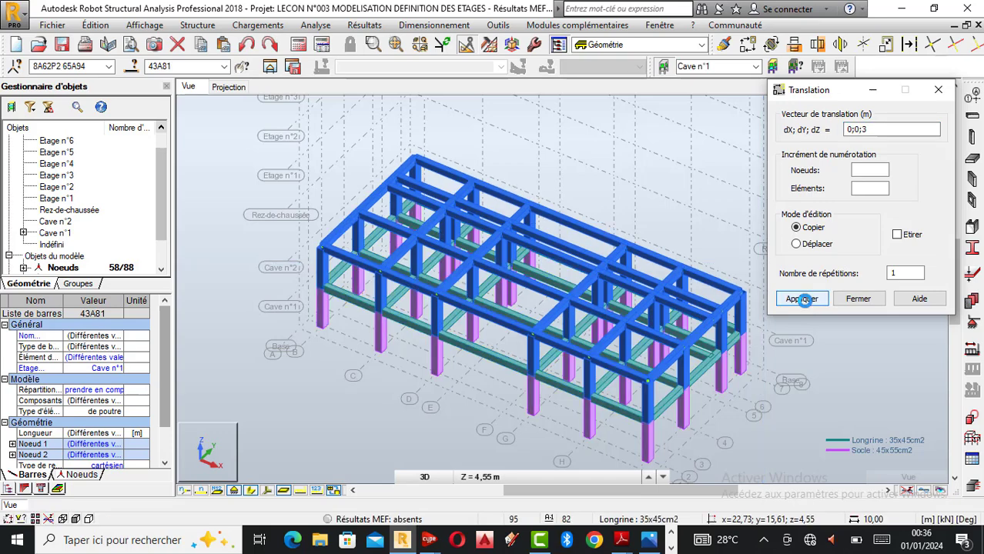
{"action": "scroll", "coordinate": [366, 358], "scroll_direction": "down", "scroll_amount": 1}
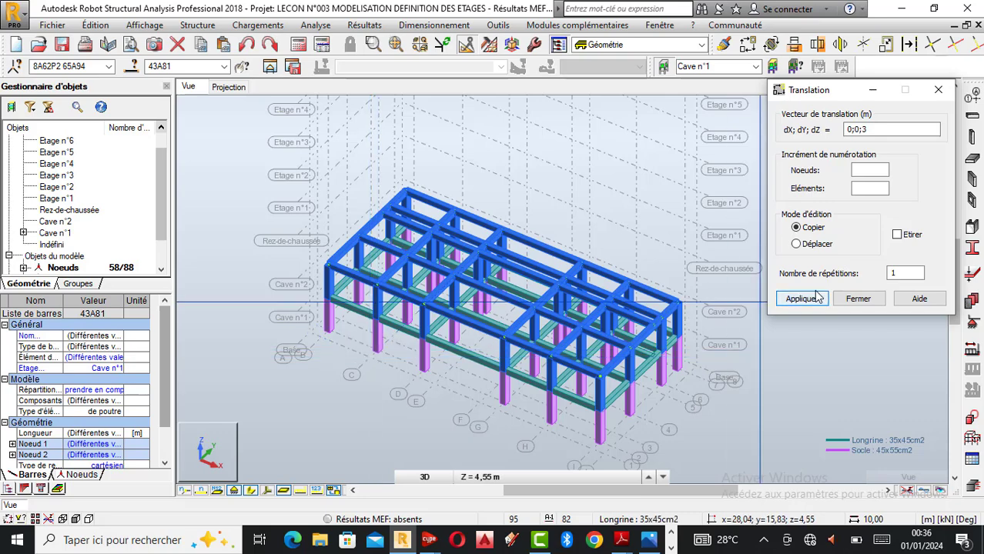
{"action": "left_click", "coordinate": [855, 299]}
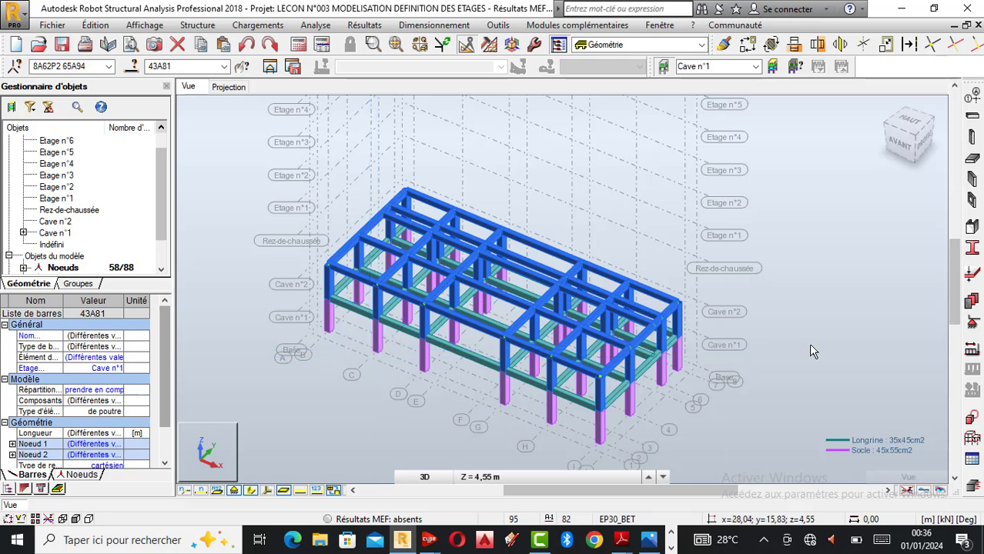
{"action": "left_click", "coordinate": [810, 345]}
Assign Encastrement nodal supports to all the column base nodes at the Base level
{"action": "scroll", "coordinate": [640, 298], "scroll_direction": "down", "scroll_amount": 2}
{"action": "scroll", "coordinate": [534, 391], "scroll_direction": "up", "scroll_amount": 2}
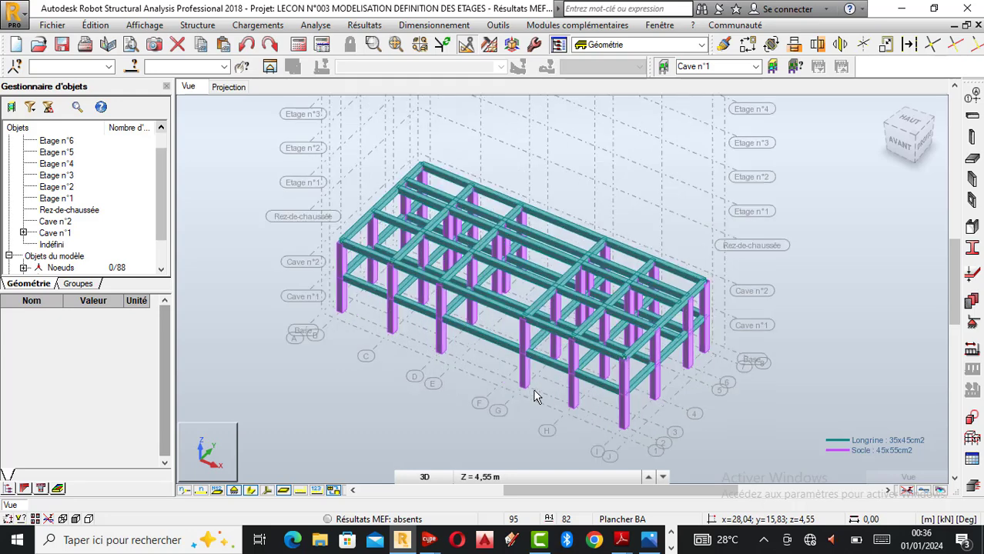
{"action": "scroll", "coordinate": [535, 396], "scroll_direction": "up", "scroll_amount": 2}
{"action": "right_click", "coordinate": [809, 254]}
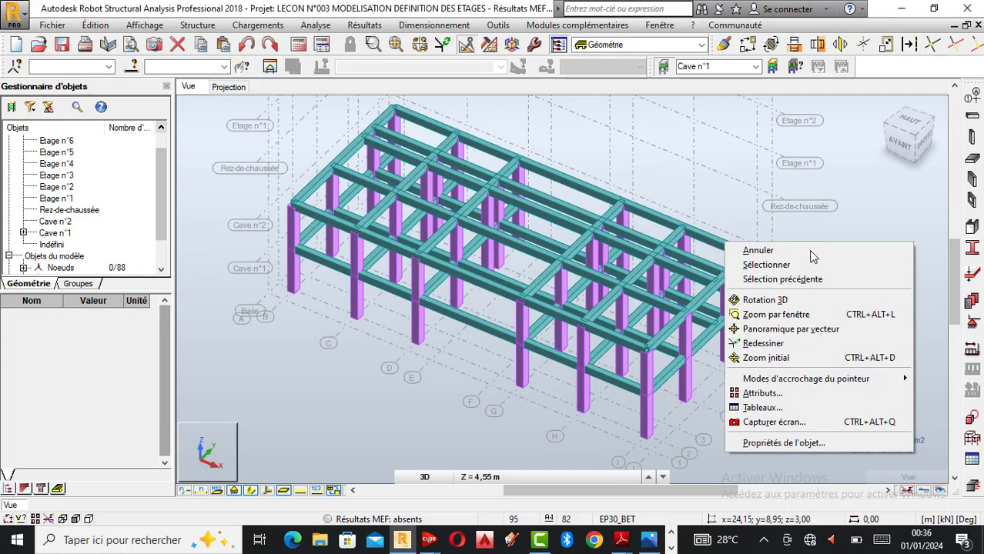
{"action": "left_click", "coordinate": [770, 301]}
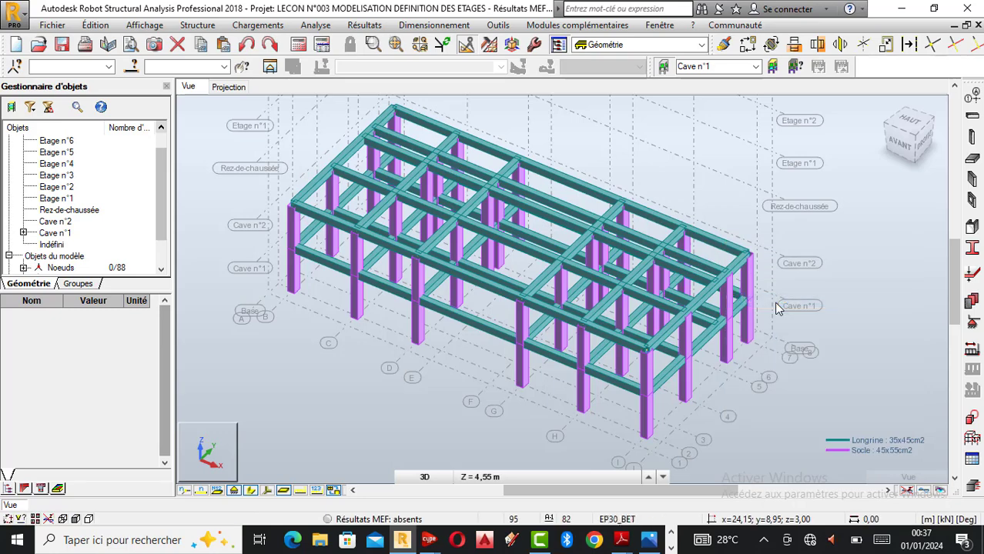
{"action": "left_click_drag", "start_coordinate": [626, 315], "coordinate": [633, 308]}
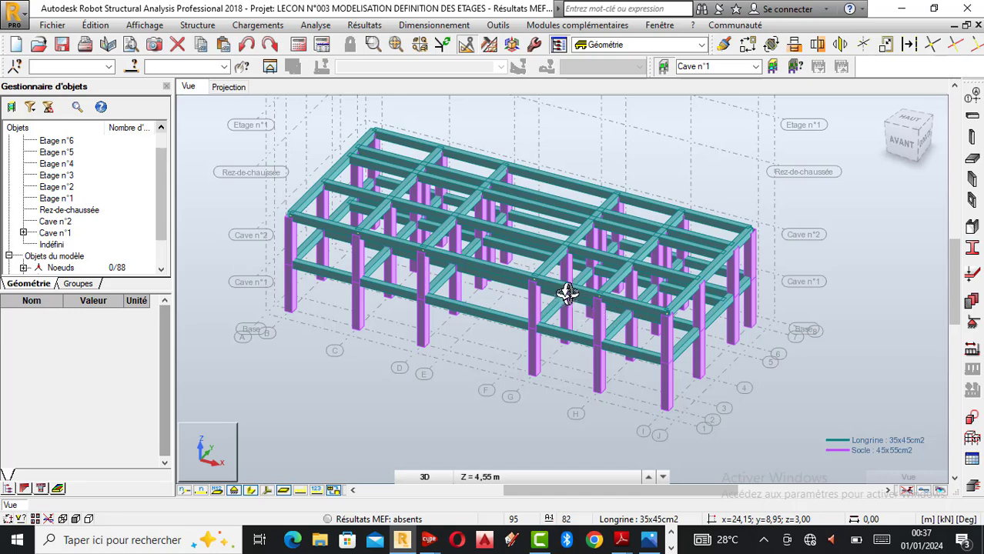
{"action": "mouse_move", "coordinate": [567, 292]}
{"action": "left_mouse_down"}
{"action": "mouse_move", "coordinate": [572, 280]}
{"action": "mouse_move", "coordinate": [575, 288]}
{"action": "mouse_move", "coordinate": [565, 283]}
{"action": "left_mouse_up"}
{"action": "right_click", "coordinate": [794, 316]}
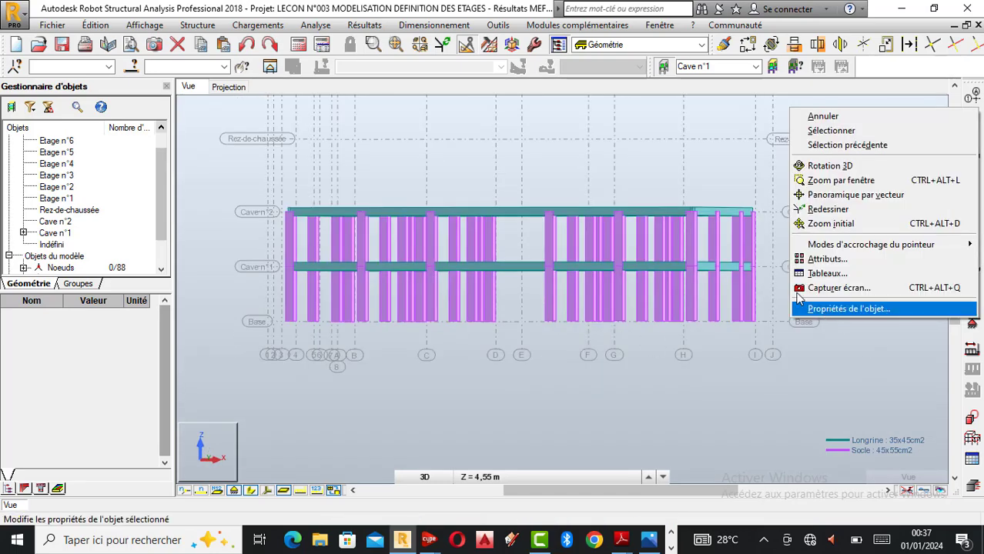
{"action": "left_click", "coordinate": [824, 130]}
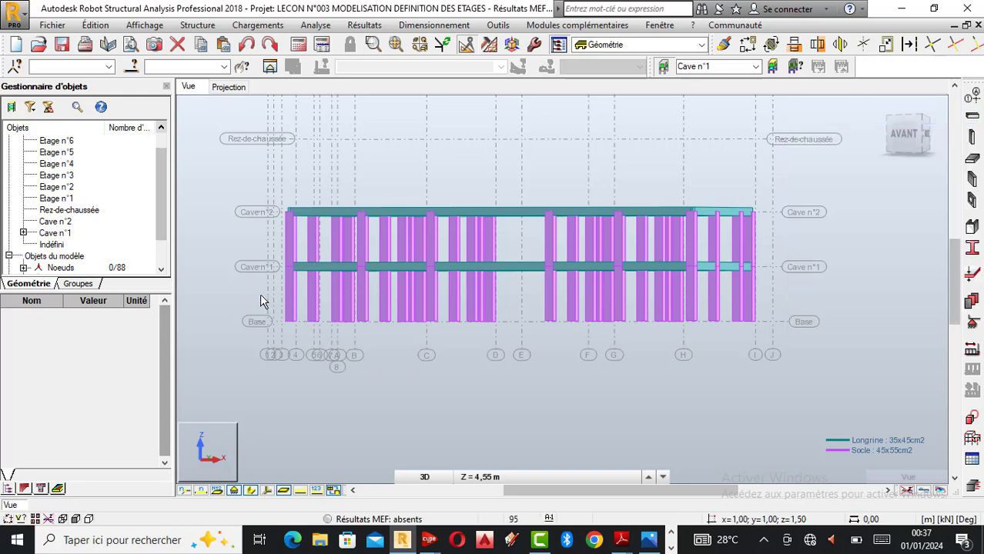
{"action": "left_click_drag", "start_coordinate": [639, 378], "coordinate": [834, 379]}
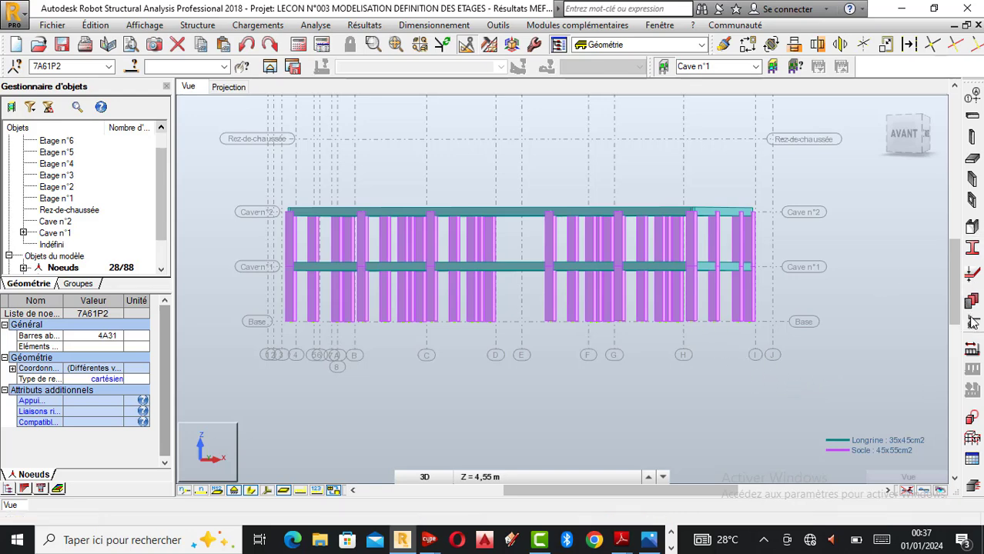
{"action": "left_click", "coordinate": [972, 324]}
{"action": "left_click", "coordinate": [585, 185]}
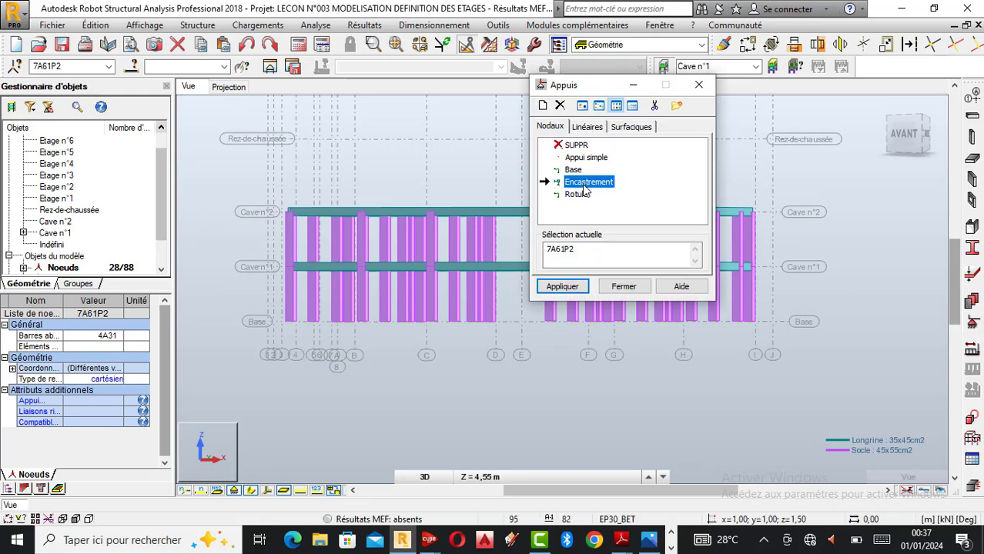
{"action": "left_click", "coordinate": [580, 287]}
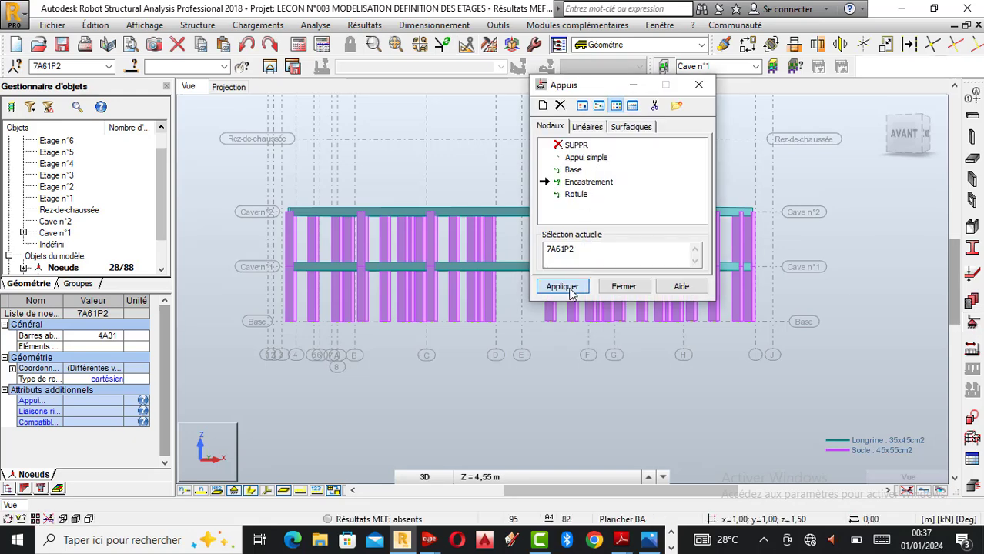
{"action": "left_click", "coordinate": [620, 287]}
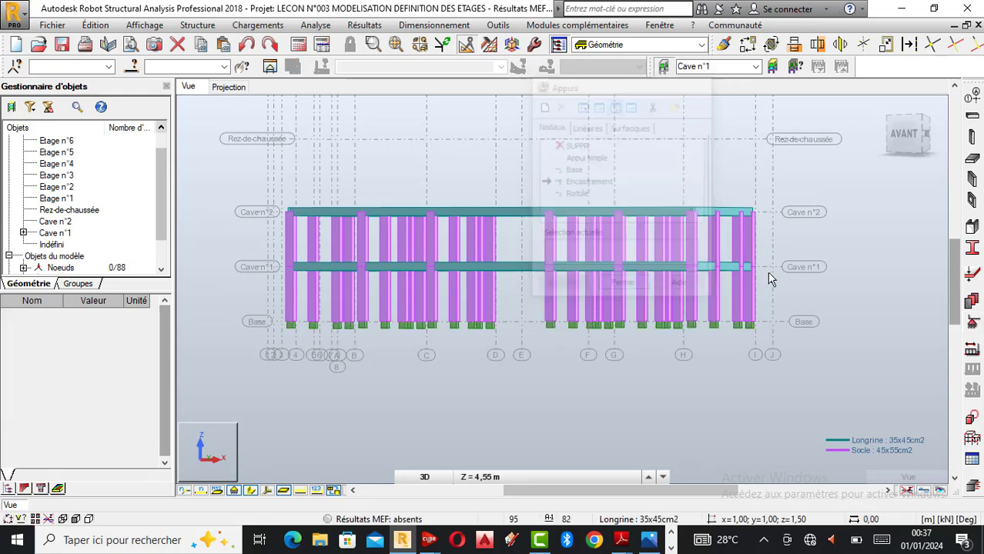
Examine the two-level frame and the fixed supports at the column feet in 3D
{"action": "left_click", "coordinate": [884, 112]}
{"action": "left_click_drag", "start_coordinate": [883, 112], "coordinate": [566, 301]}
{"action": "scroll", "coordinate": [567, 300], "scroll_direction": "down", "scroll_amount": 1}
{"action": "scroll", "coordinate": [597, 264], "scroll_direction": "up", "scroll_amount": 2}
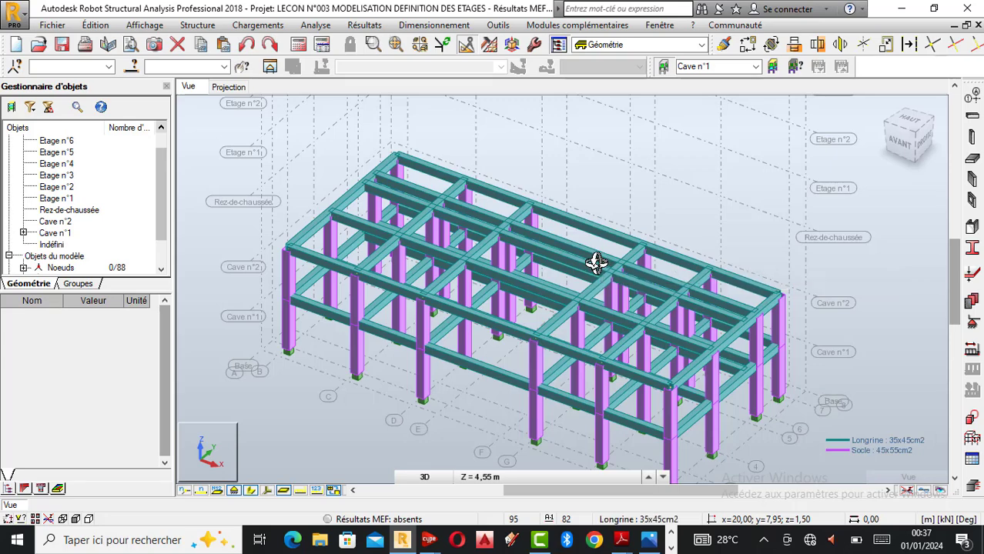
{"action": "left_click_drag", "start_coordinate": [595, 264], "coordinate": [553, 282]}
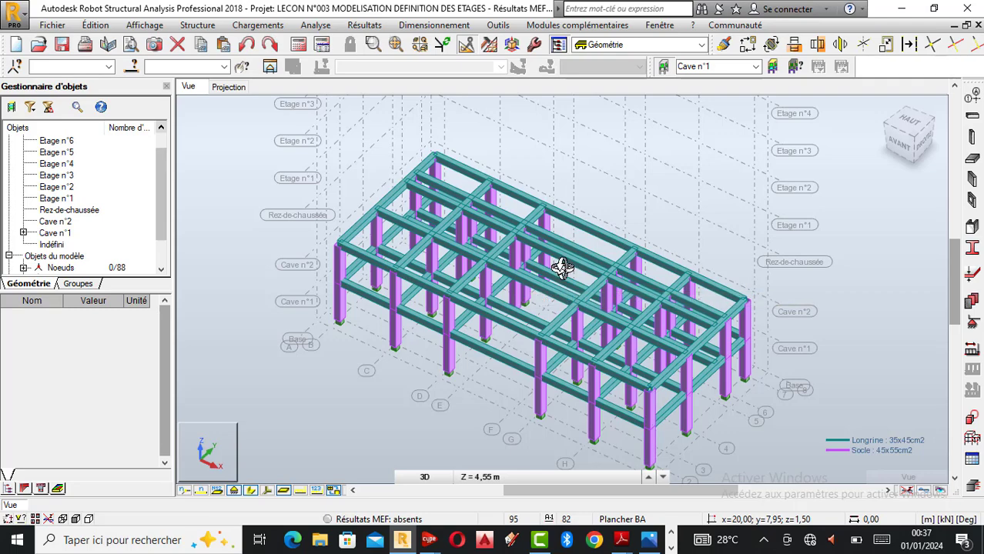
{"action": "left_click_drag", "start_coordinate": [543, 279], "coordinate": [556, 248]}
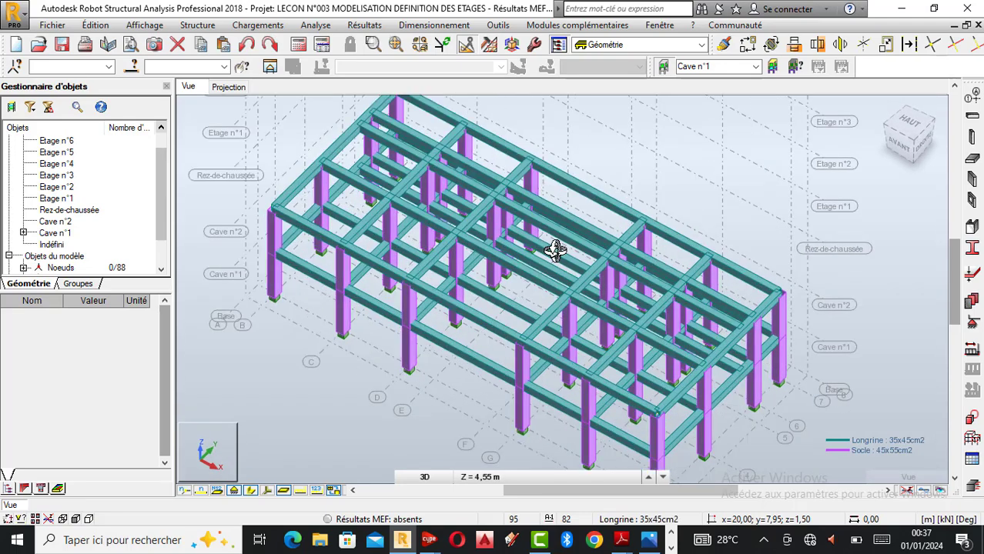
{"action": "scroll", "coordinate": [629, 300], "scroll_direction": "down", "scroll_amount": 1}
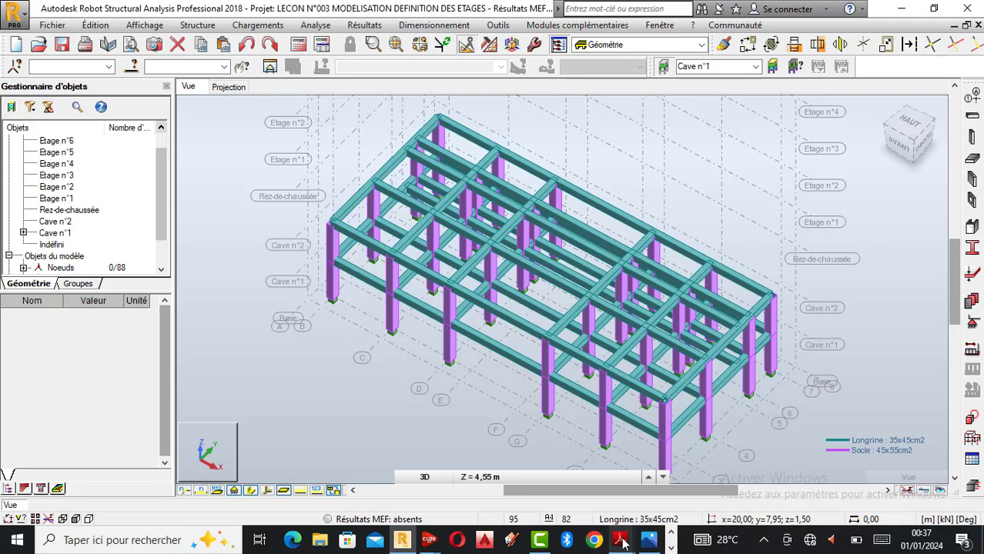
Check the dimensioned floor plans and the modelling specifications in the project PDFs, and return to the structural model
{"action": "mouse_move", "coordinate": [621, 540]}
{"action": "mouse_move", "coordinate": [864, 485]}
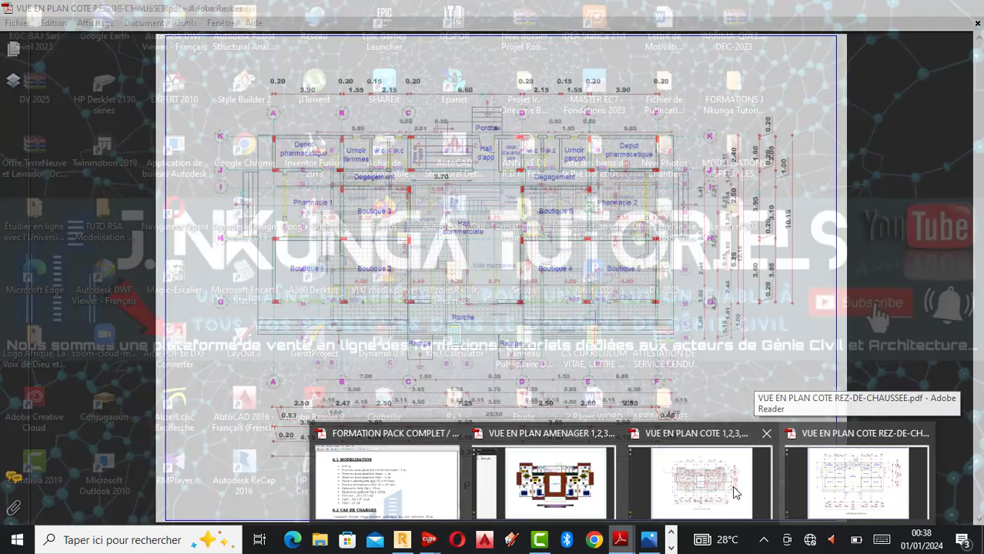
{"action": "mouse_move", "coordinate": [735, 493]}
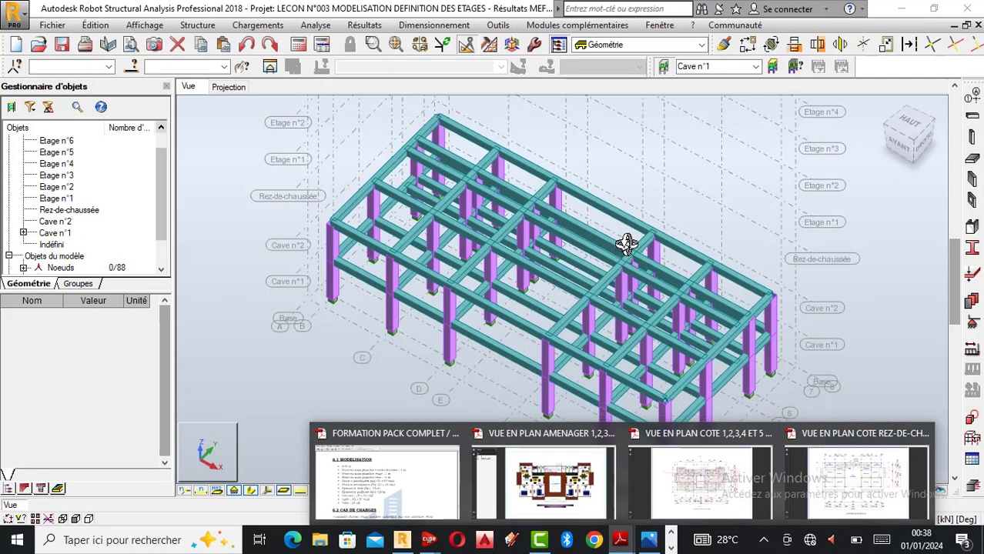
{"action": "left_click_drag", "start_coordinate": [668, 215], "coordinate": [600, 258]}
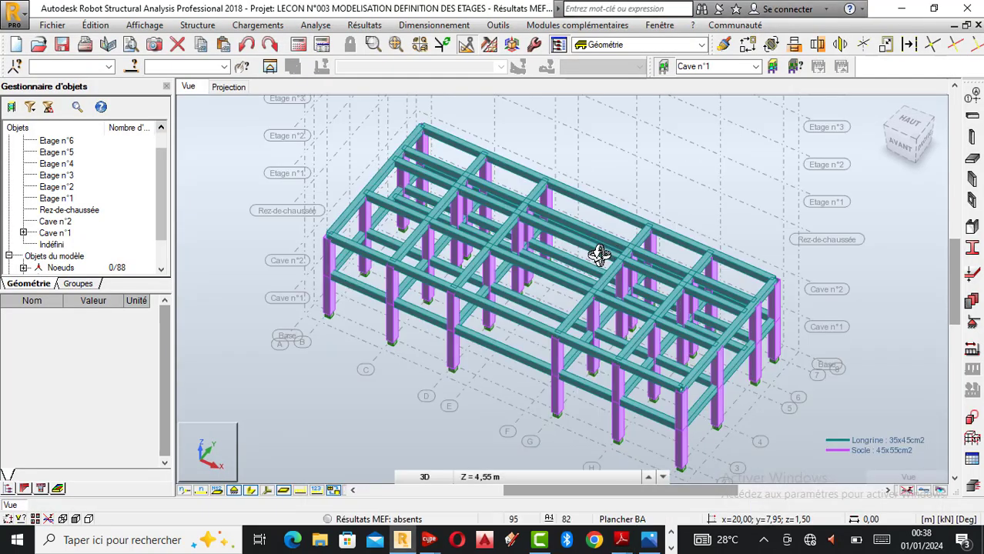
{"action": "scroll", "coordinate": [510, 312], "scroll_direction": "down", "scroll_amount": 1}
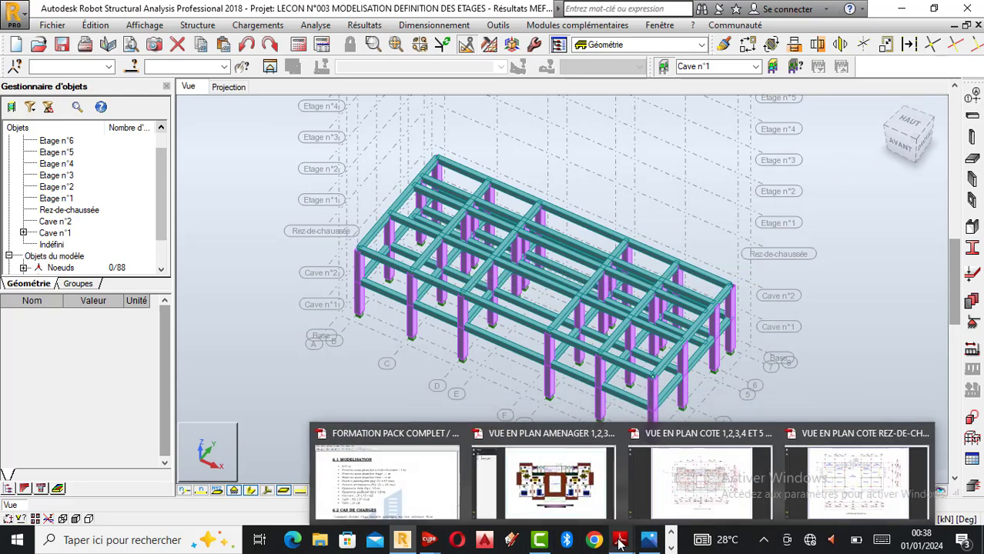
{"action": "left_click", "coordinate": [385, 469]}
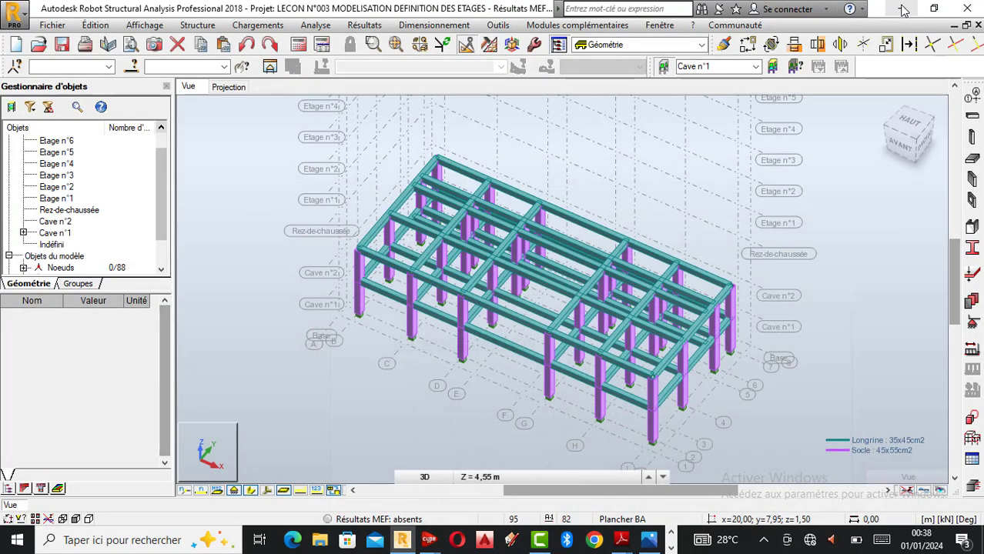
{"action": "left_click", "coordinate": [902, 8]}
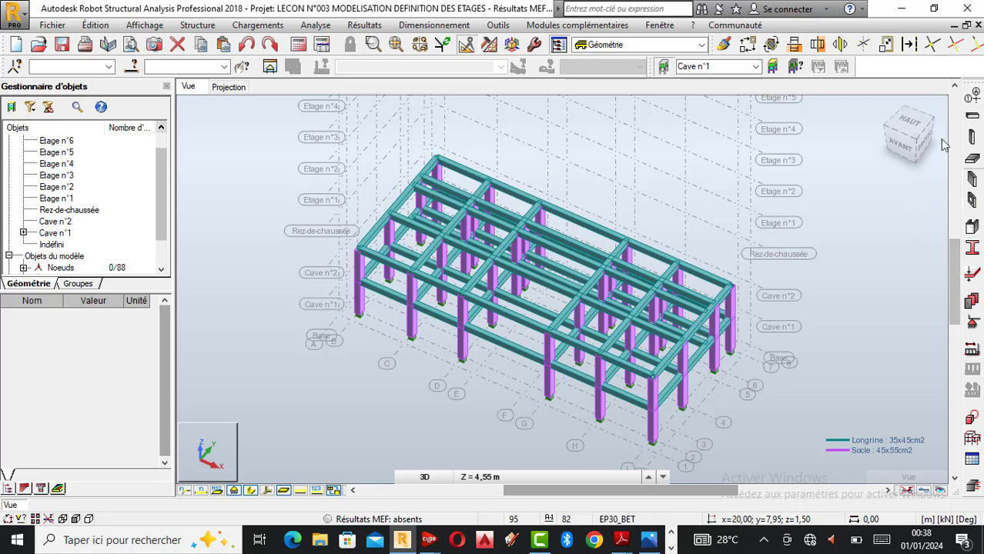
Start a new rectangular Poteau BA section for the column, with b = 25 cm and h = 35 cm
{"action": "left_click", "coordinate": [974, 137]}
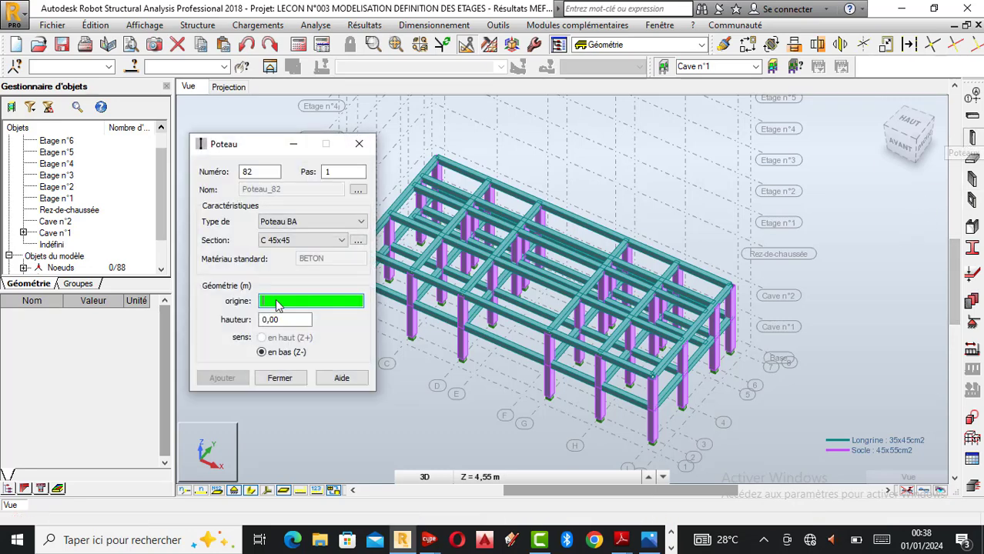
{"action": "left_click", "coordinate": [357, 241]}
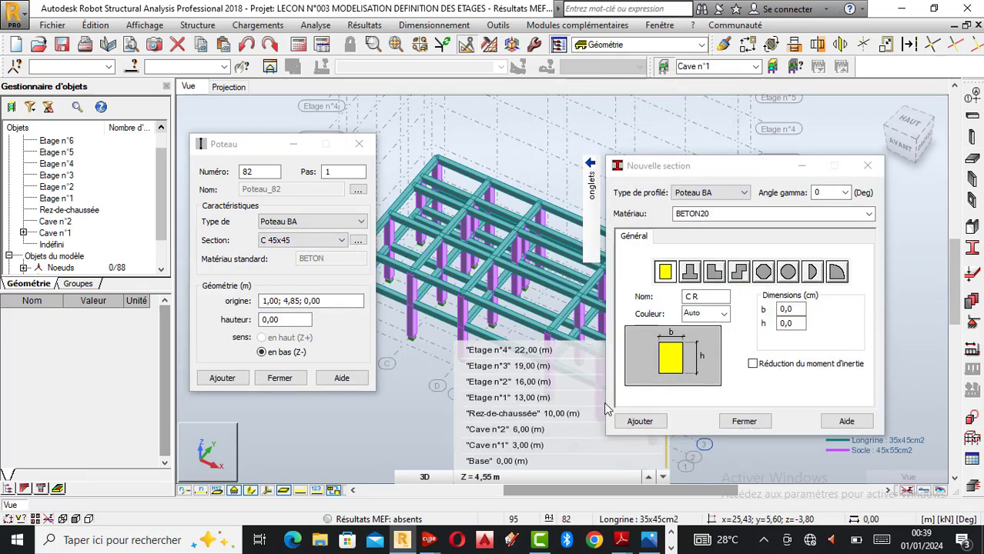
{"action": "mouse_move", "coordinate": [621, 540]}
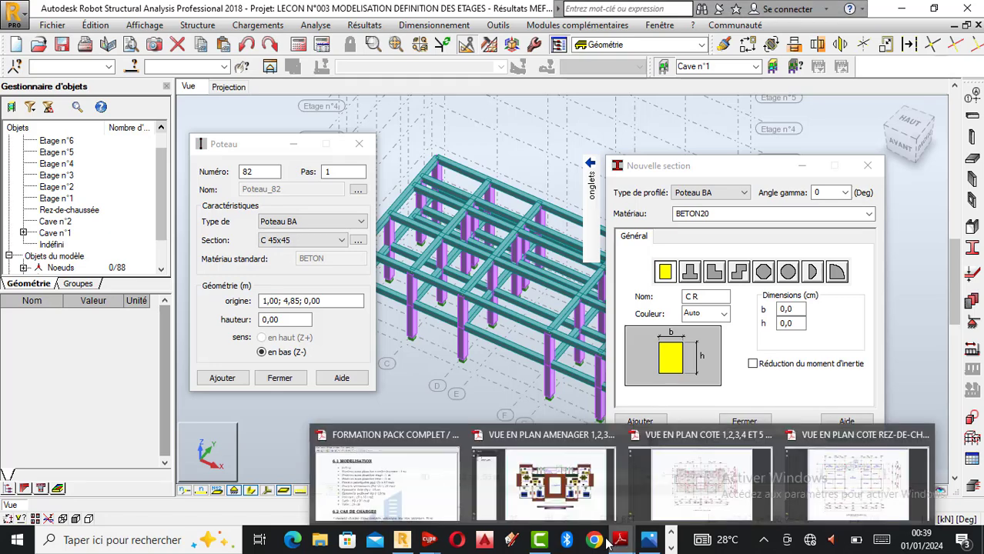
{"action": "mouse_move", "coordinate": [423, 500]}
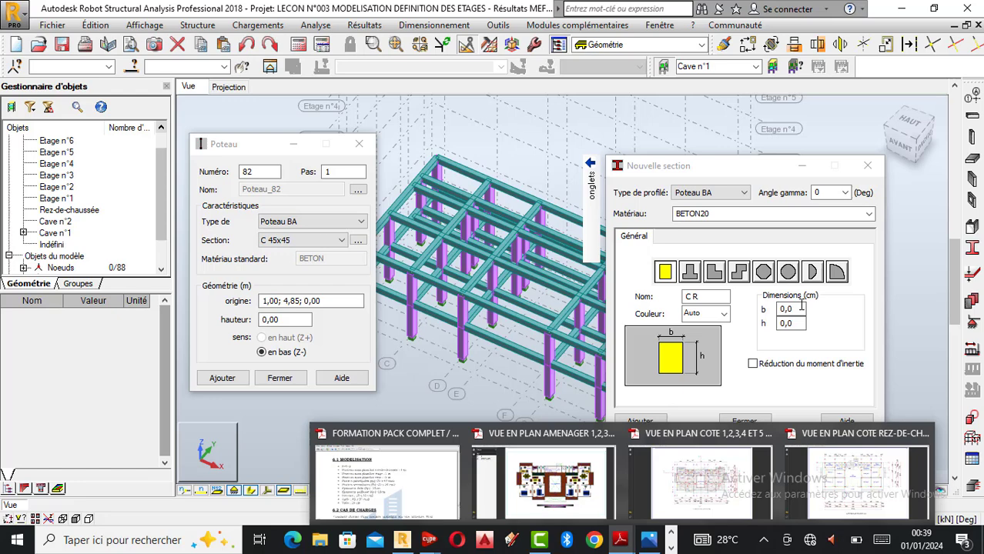
{"action": "left_click", "coordinate": [802, 308]}
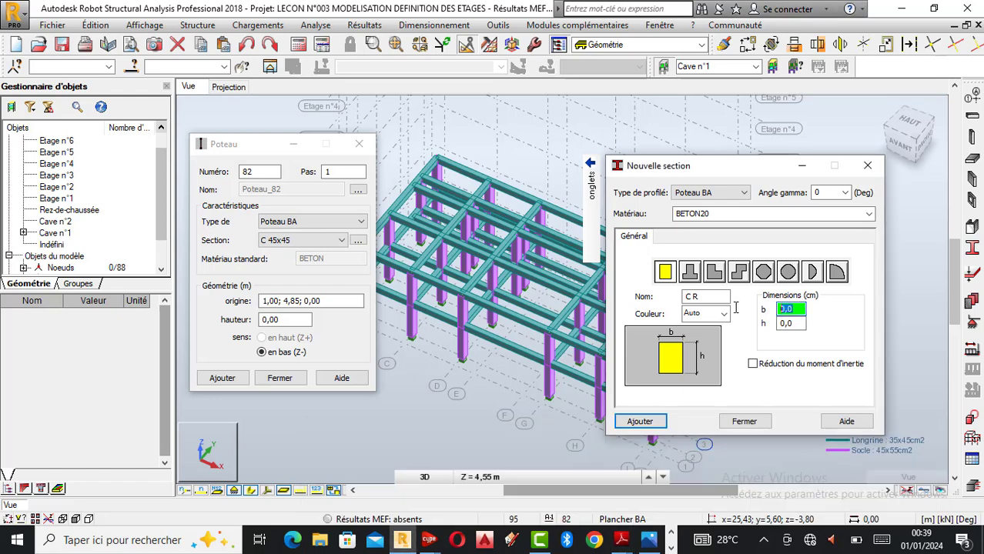
{"action": "type", "text": "25"}
{"action": "key", "text": "Tab"}
{"action": "type", "text": "3"}
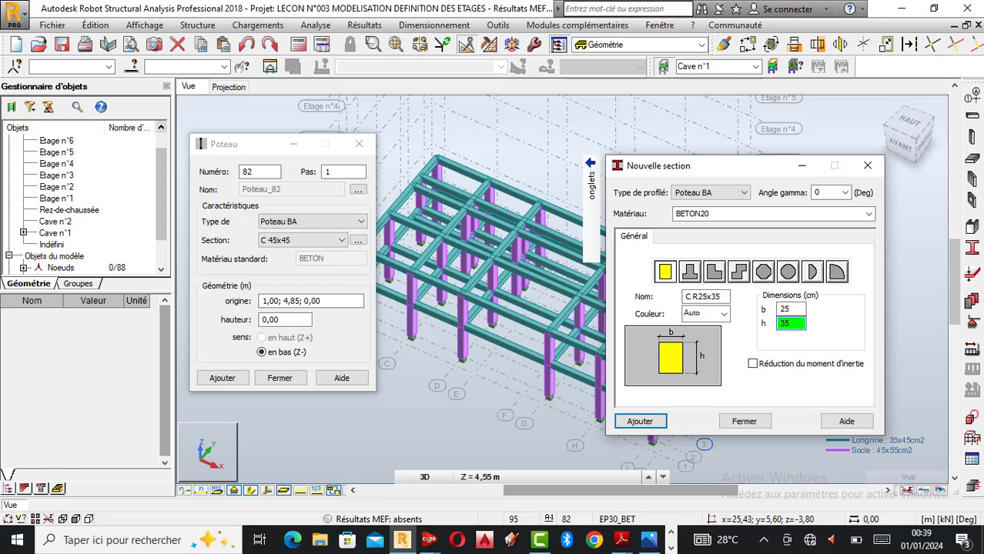
Name the new column section "Colonne : 25x35cm2" and give it a light green colour
{"action": "left_click_drag", "start_coordinate": [699, 296], "coordinate": [673, 299]}
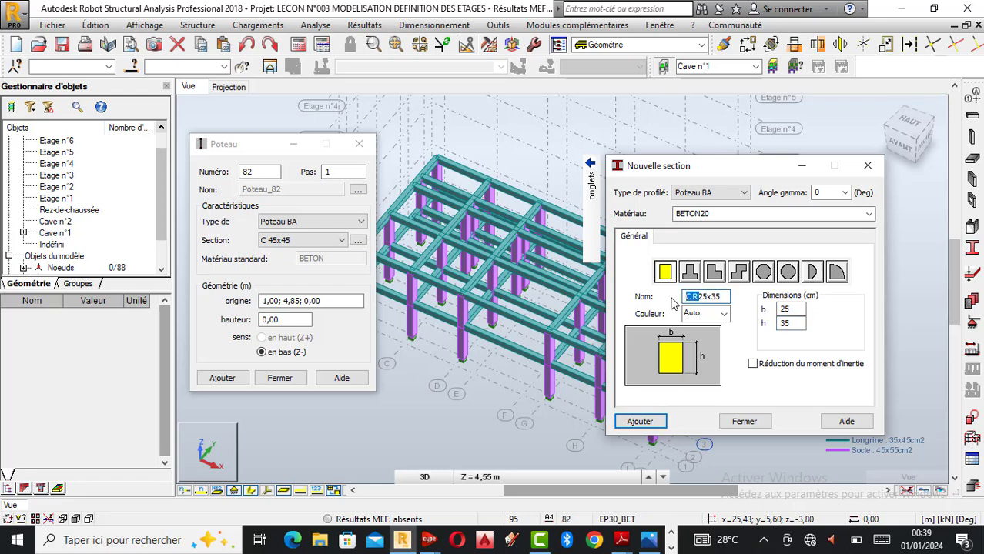
{"action": "type", "text": "Co"}
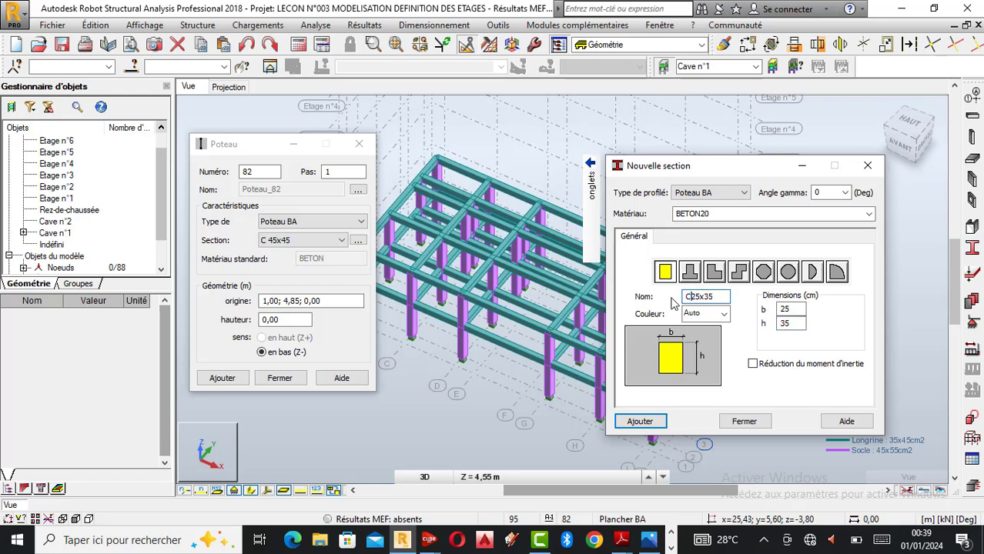
{"action": "type", "text": "lonne :"}
{"action": "key", "text": "End"}
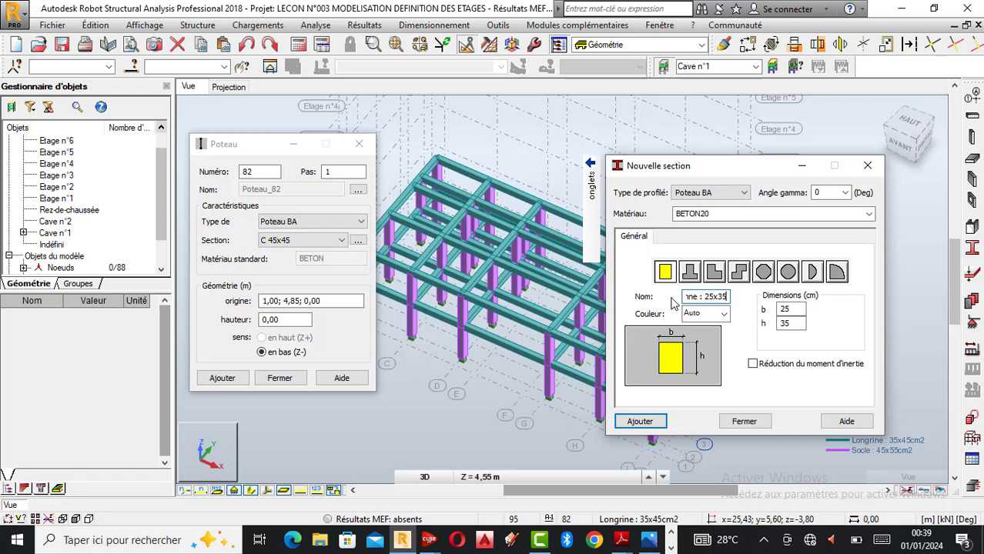
{"action": "type", "text": "cm2"}
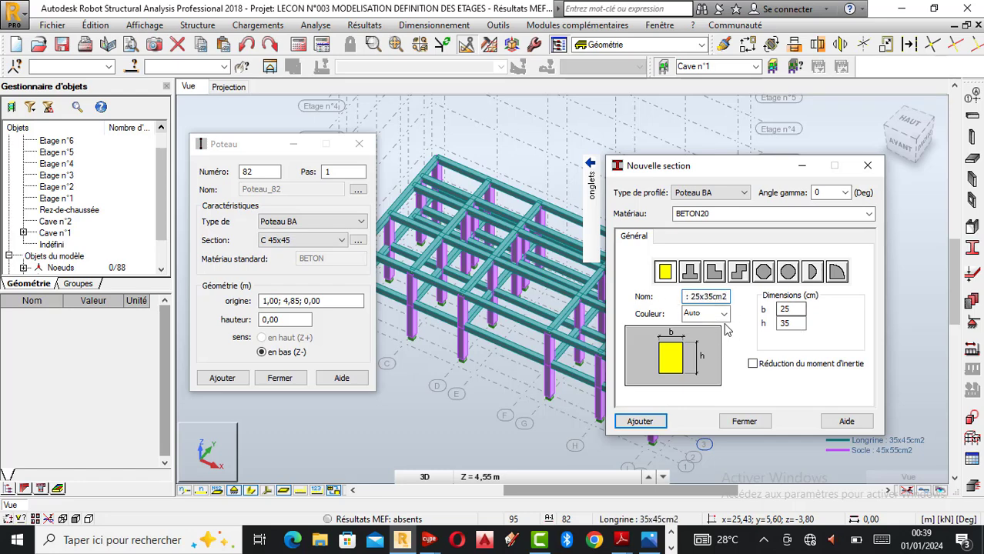
{"action": "left_click", "coordinate": [723, 314]}
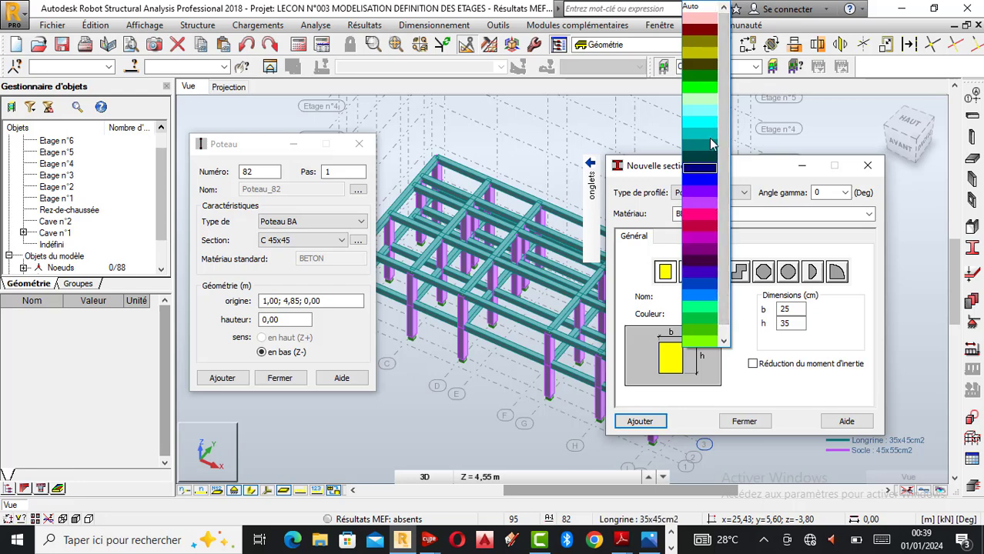
{"action": "left_click", "coordinate": [708, 101]}
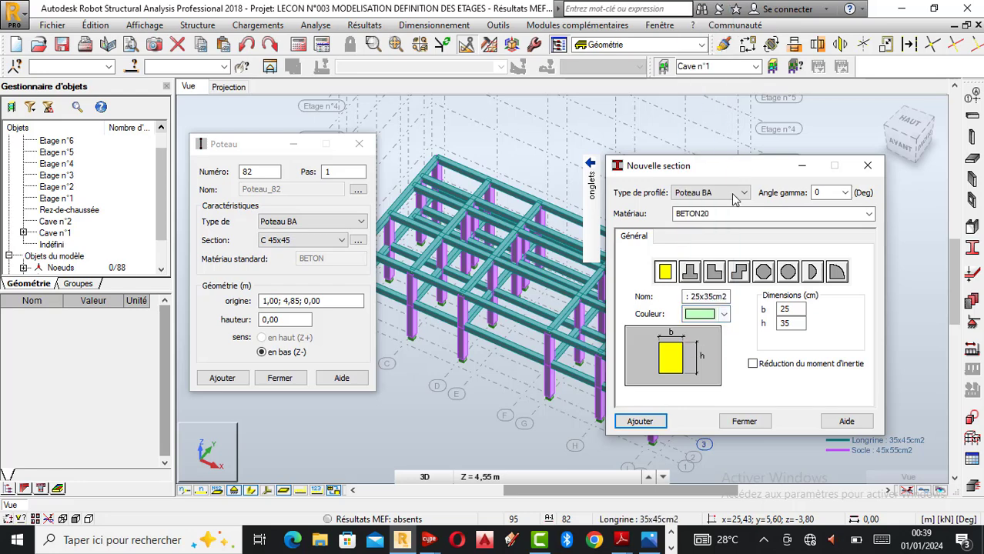
Assign an orange-brown colour to the new 25x35 cm reinforced-concrete column section
{"action": "left_click", "coordinate": [723, 314]}
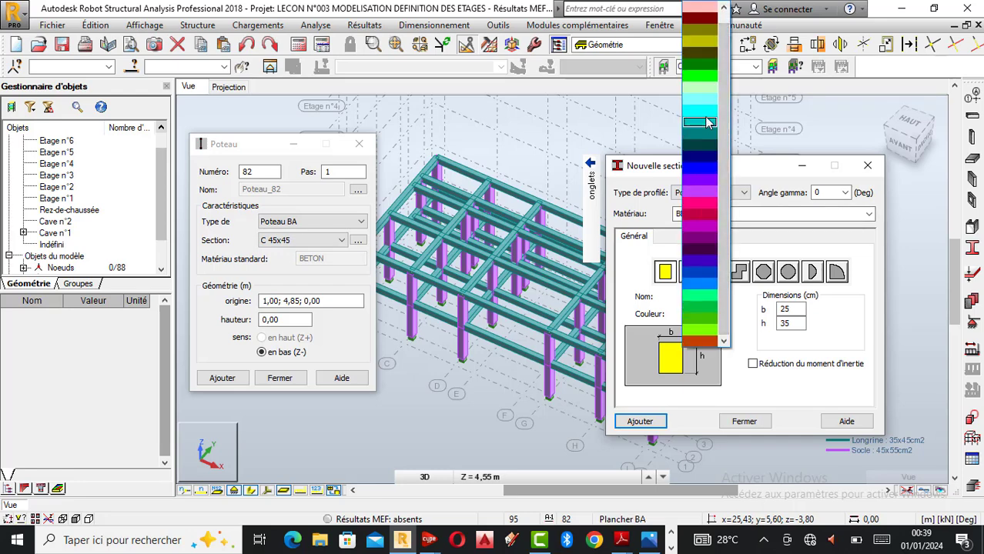
{"action": "left_click", "coordinate": [708, 9]}
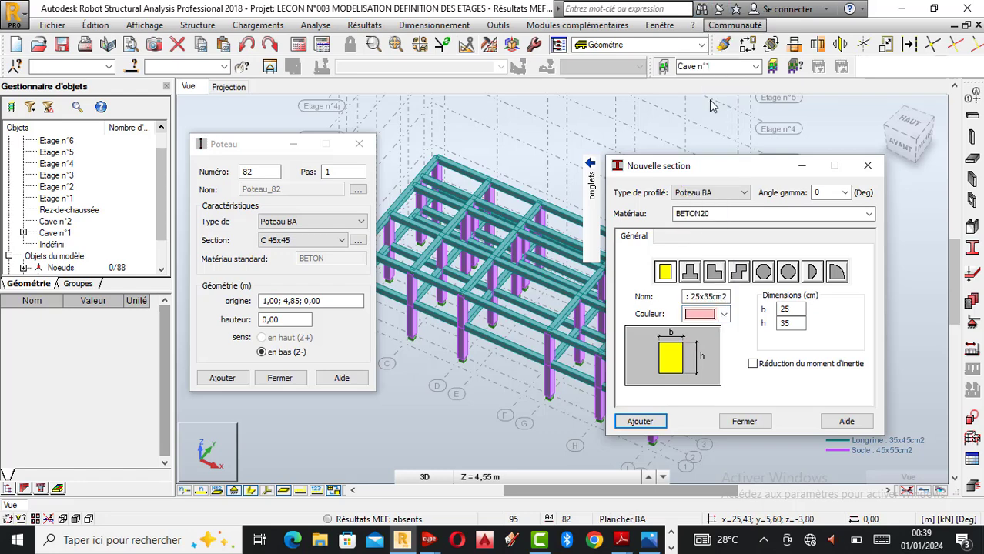
{"action": "left_click", "coordinate": [723, 314]}
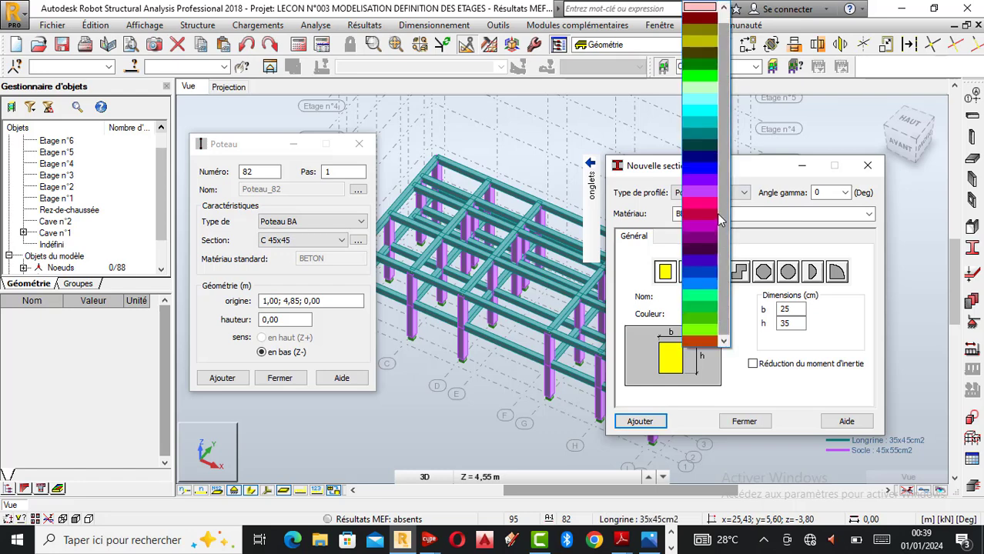
{"action": "left_click", "coordinate": [707, 310]}
{"action": "left_click", "coordinate": [707, 311]}
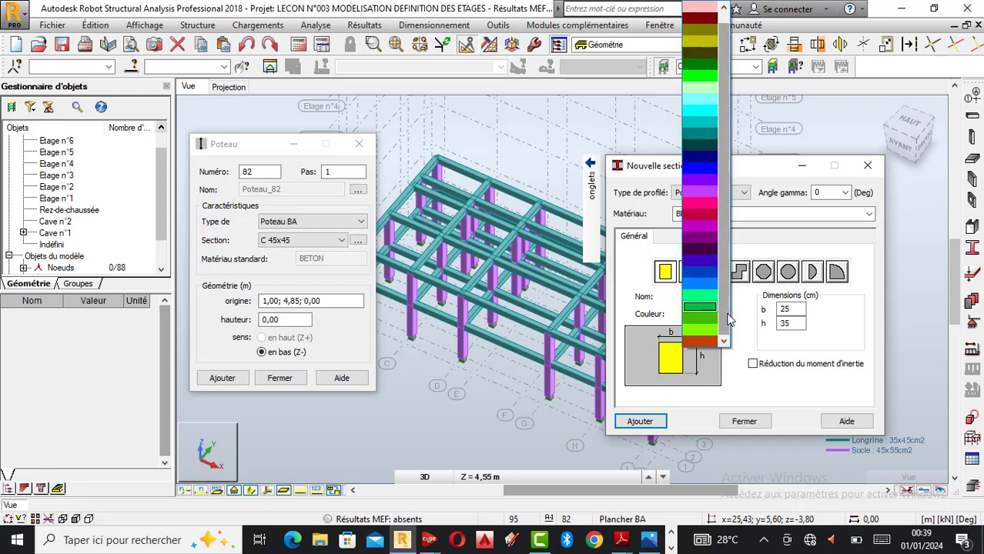
{"action": "left_click", "coordinate": [705, 342]}
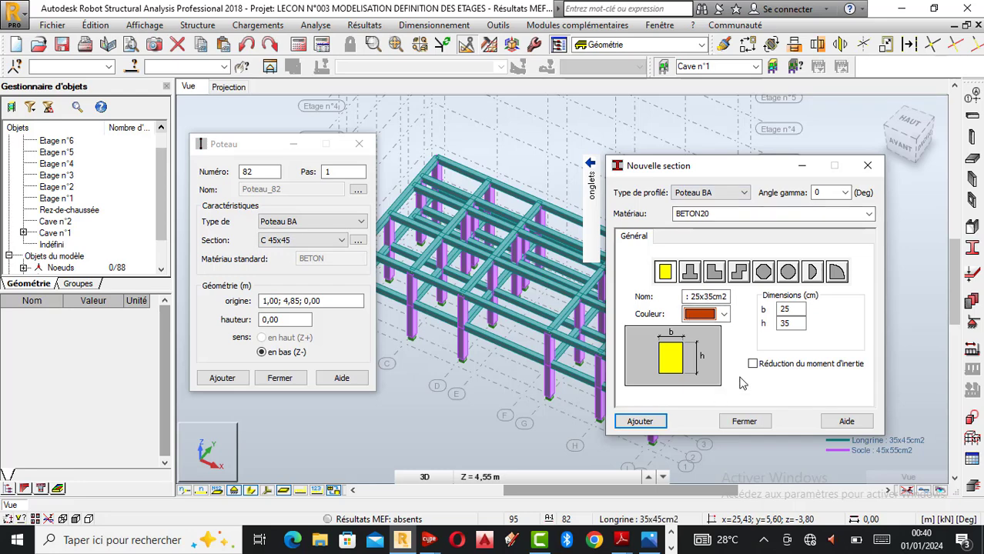
Set the column section's gamma angle to 90 degrees and add it to the available sections
{"action": "left_click", "coordinate": [847, 194]}
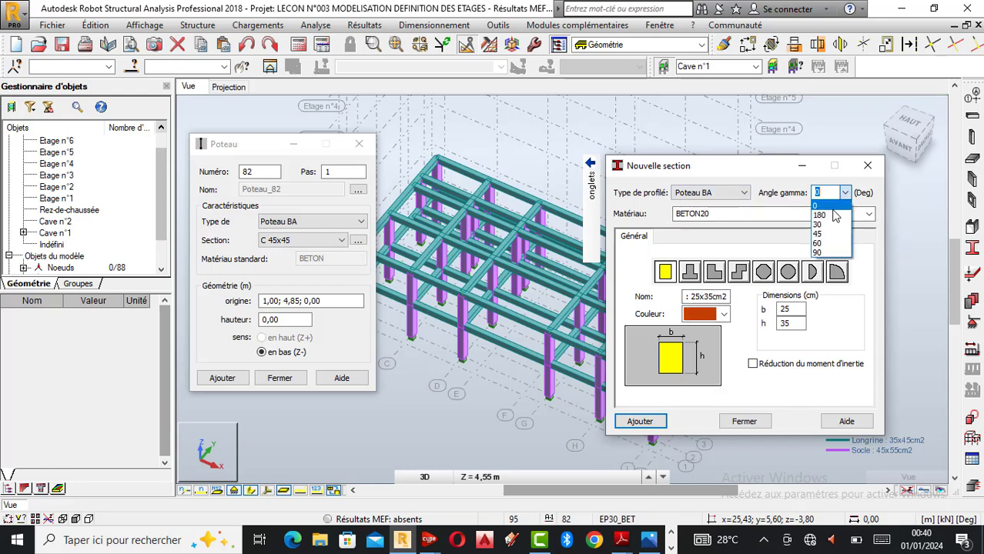
{"action": "left_click", "coordinate": [823, 257]}
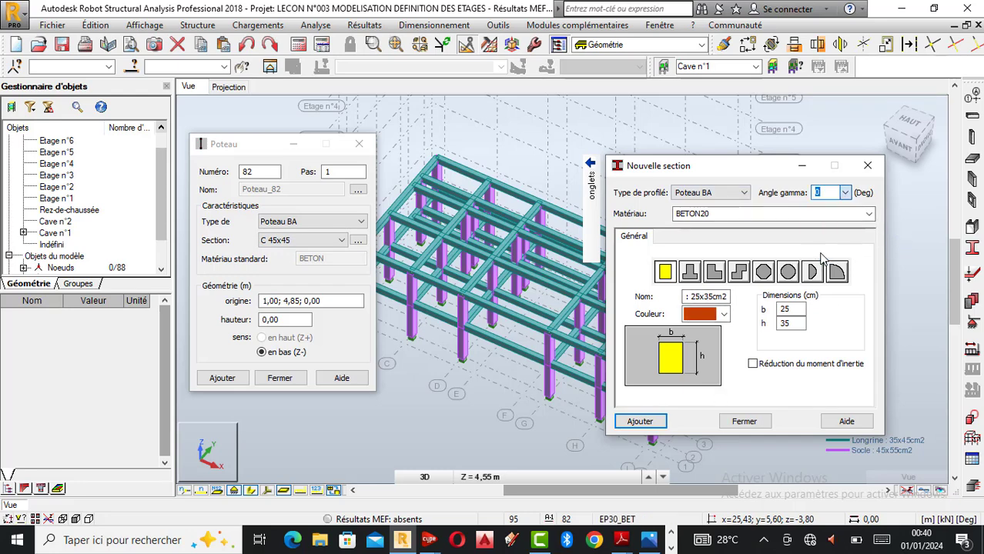
{"action": "left_click", "coordinate": [639, 422]}
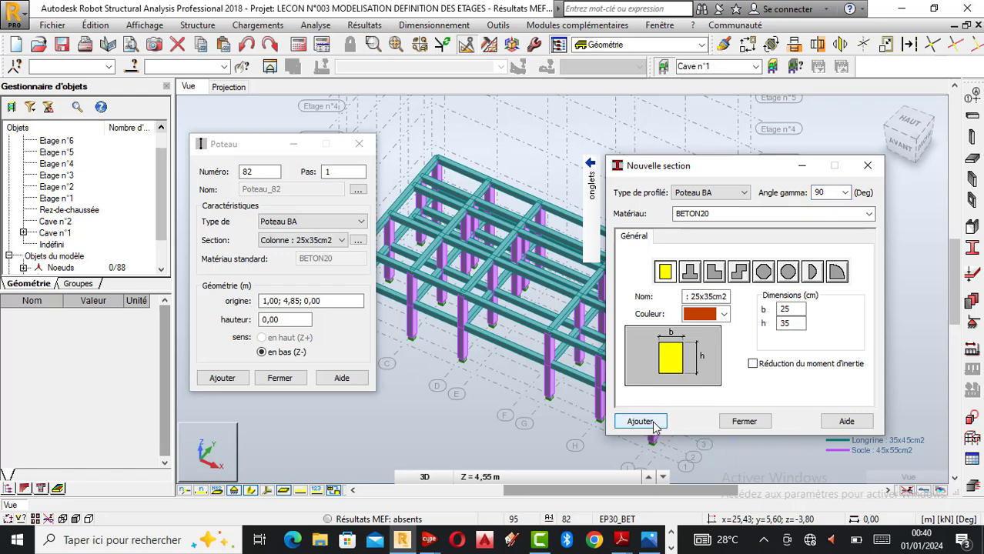
{"action": "left_click", "coordinate": [744, 422]}
{"action": "left_click_drag", "start_coordinate": [259, 146], "coordinate": [178, 151]}
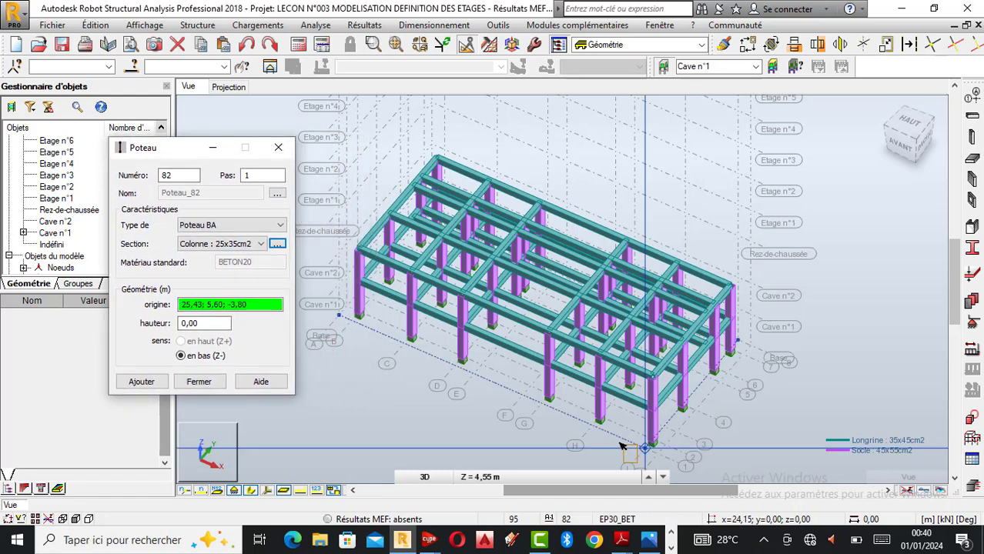
{"action": "scroll", "coordinate": [622, 446], "scroll_direction": "down", "scroll_amount": 1}
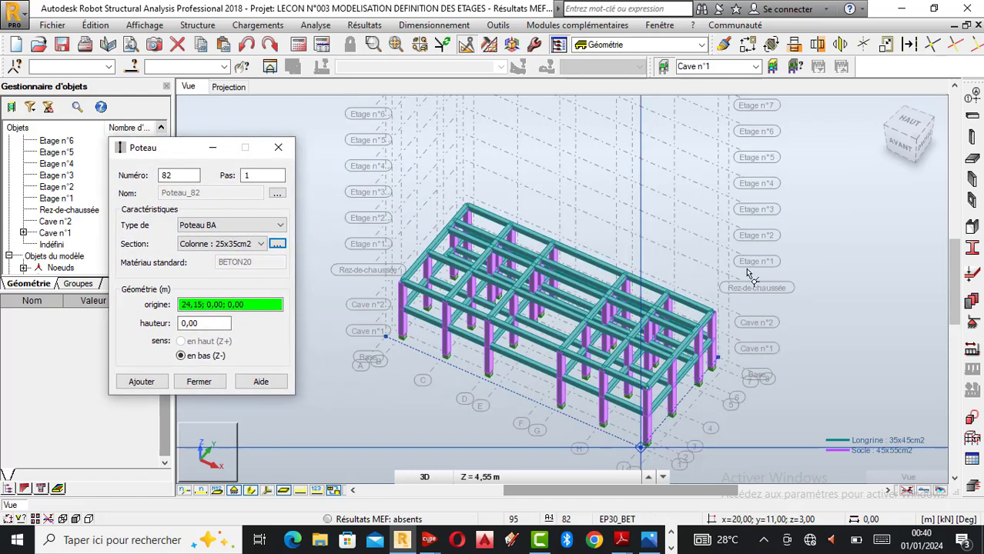
{"action": "left_click", "coordinate": [216, 324]}
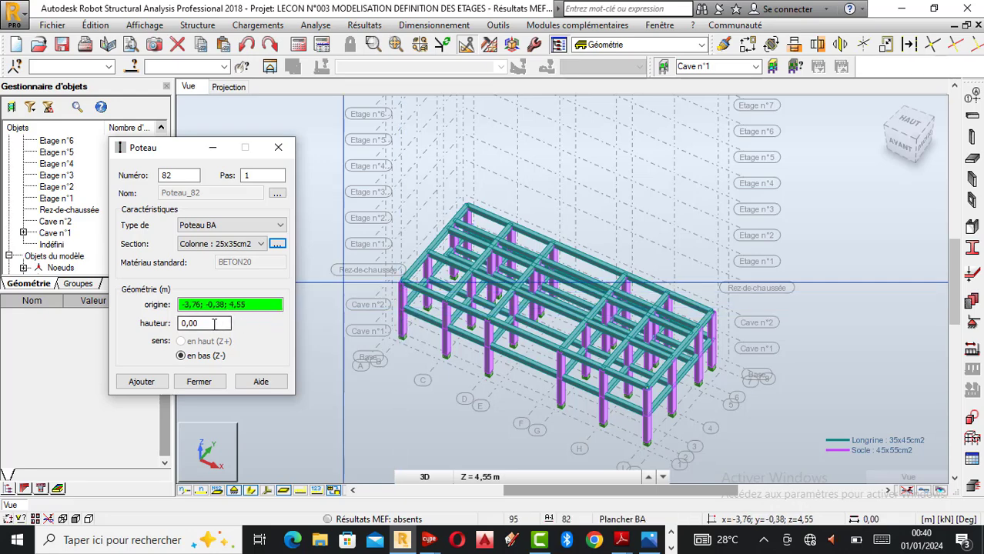
{"action": "left_click", "coordinate": [212, 324]}
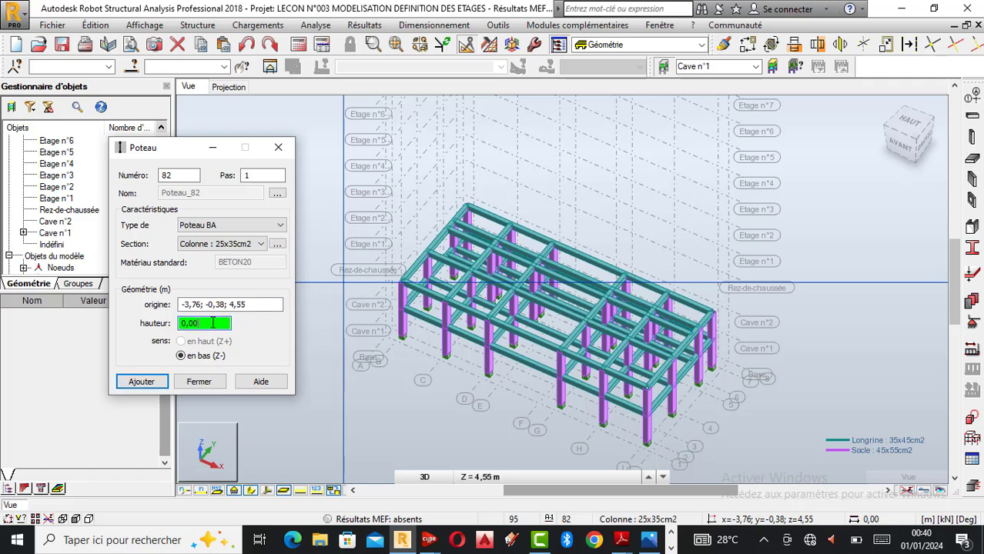
{"action": "key", "text": "BackSpace"}
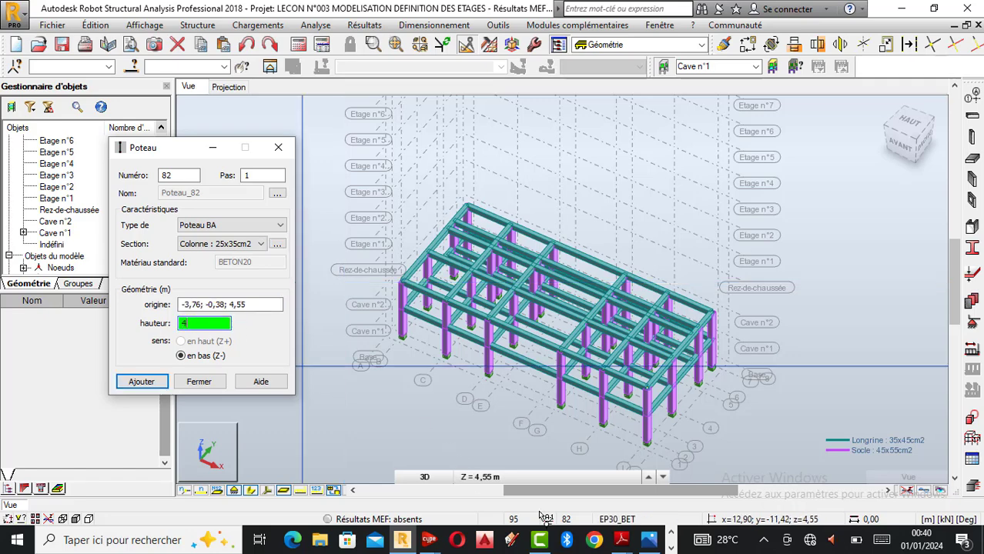
{"action": "mouse_move", "coordinate": [620, 540]}
{"action": "left_click", "coordinate": [397, 476]}
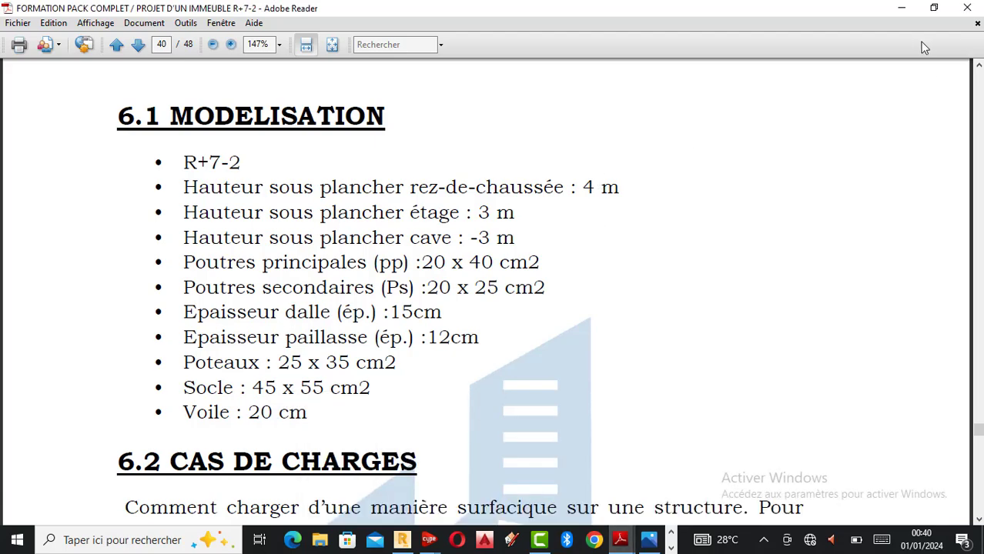
{"action": "left_click", "coordinate": [902, 7]}
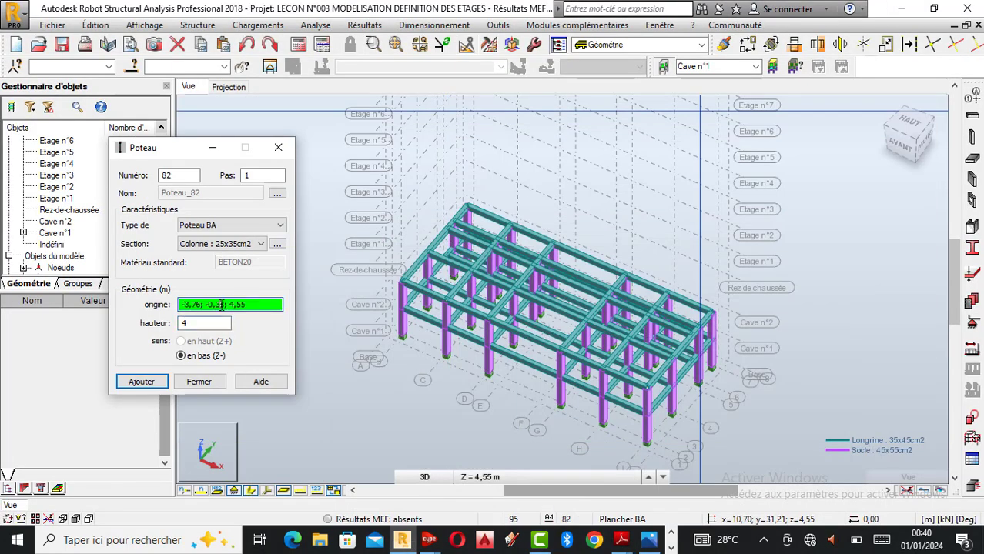
{"action": "scroll", "coordinate": [518, 246], "scroll_direction": "up", "scroll_amount": 3}
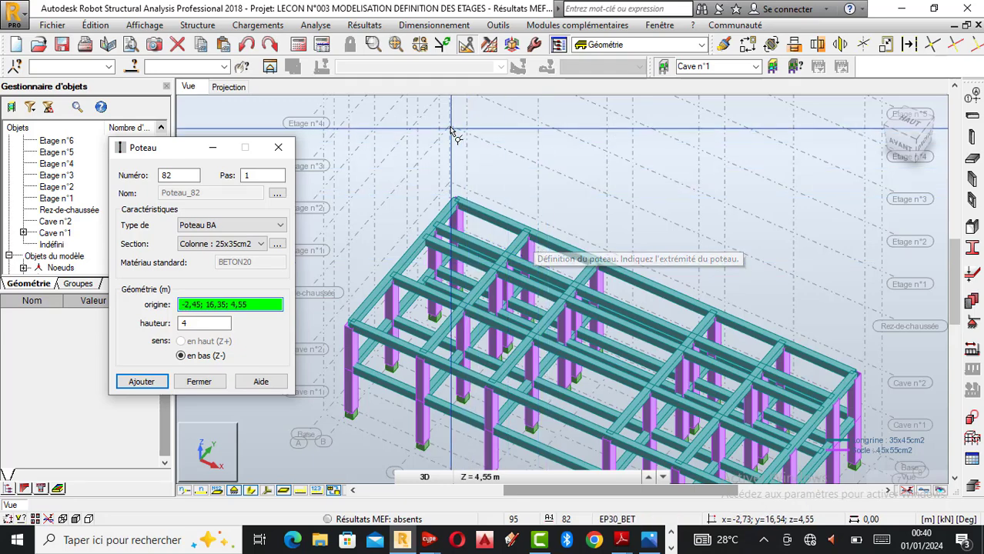
{"action": "scroll", "coordinate": [545, 176], "scroll_direction": "up", "scroll_amount": 1}
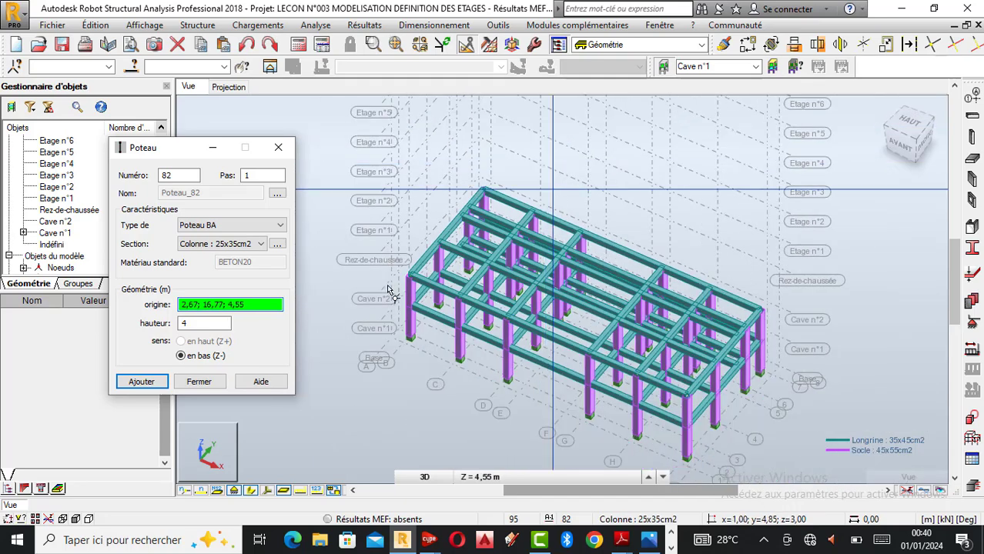
{"action": "scroll", "coordinate": [391, 292], "scroll_direction": "up", "scroll_amount": 2}
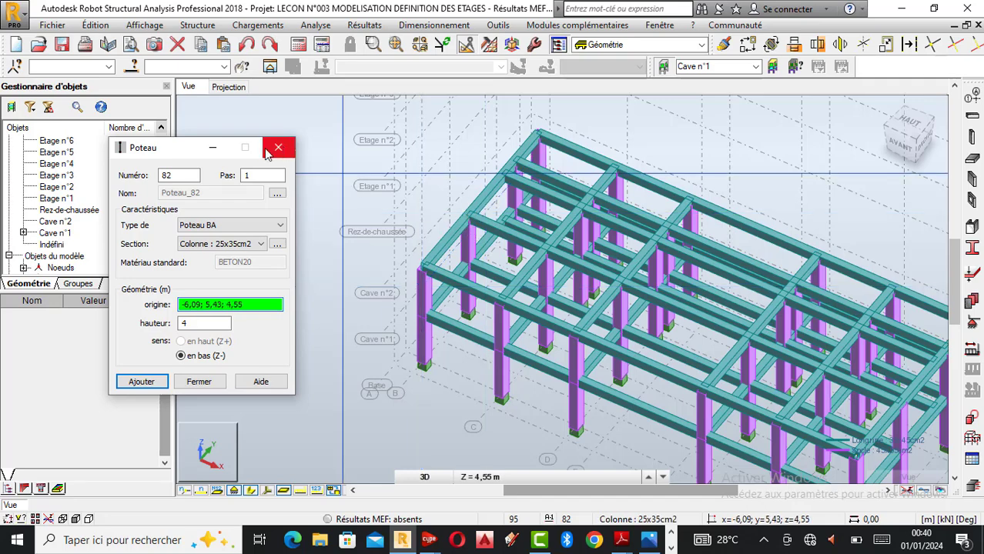
{"action": "left_click", "coordinate": [278, 148]}
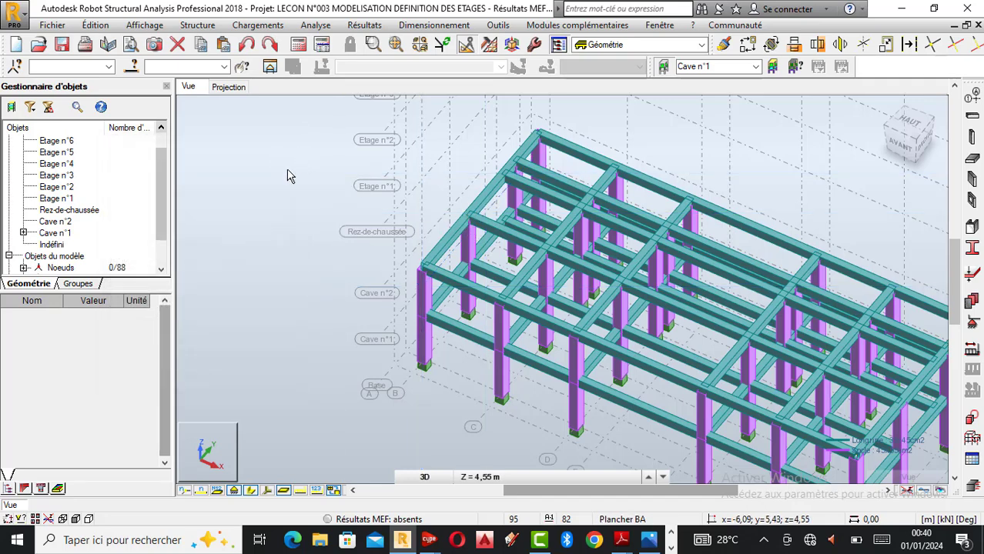
Select the entire structure and run the Intersection operation to split the bars where they cross
{"action": "scroll", "coordinate": [285, 232], "scroll_direction": "down", "scroll_amount": 2}
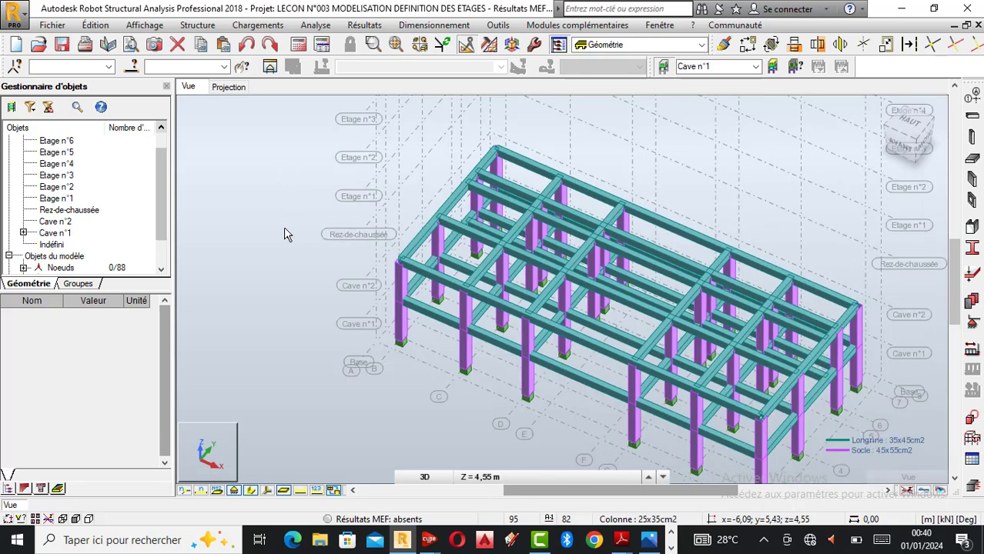
{"action": "key", "text": "ctrl+a"}
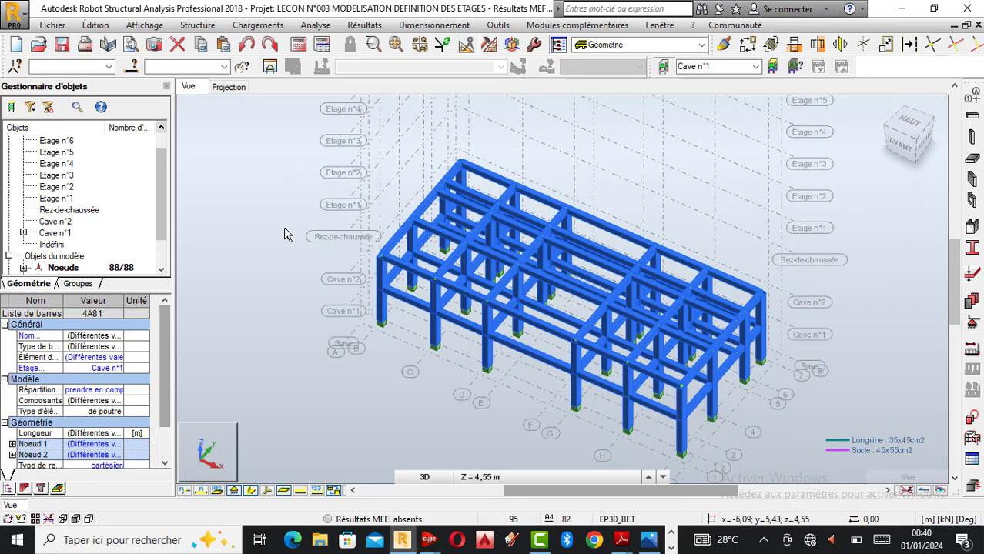
{"action": "left_click", "coordinate": [96, 26]}
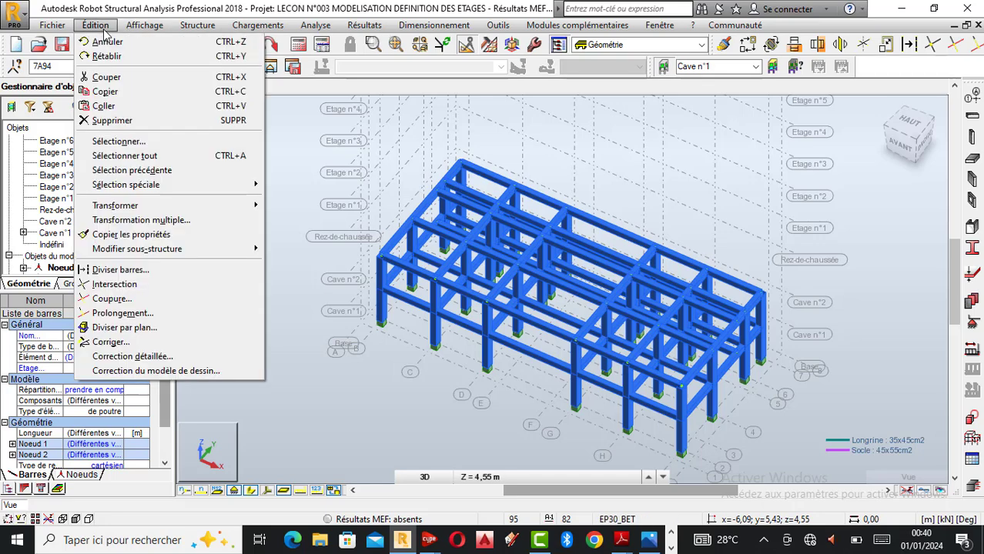
{"action": "left_click", "coordinate": [134, 285]}
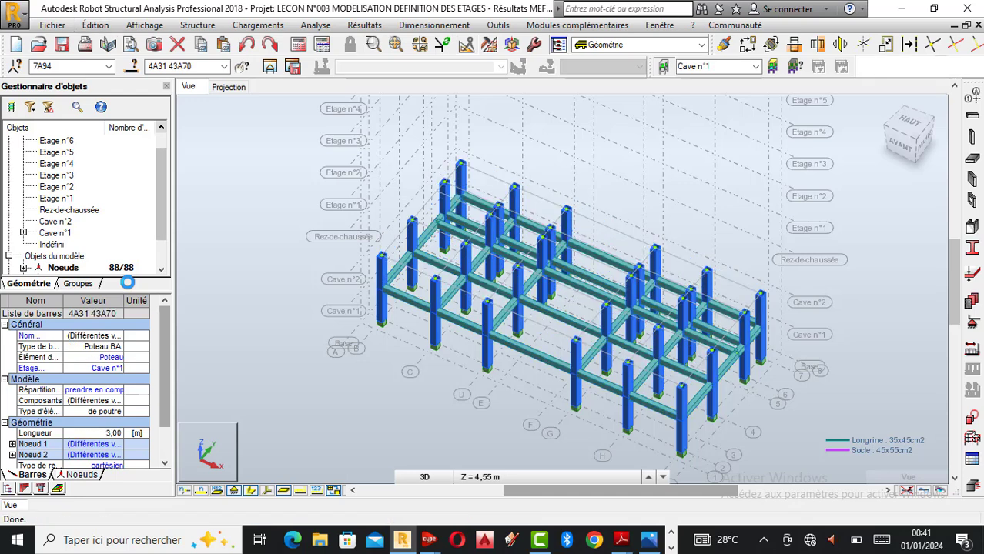
{"action": "left_click", "coordinate": [300, 303]}
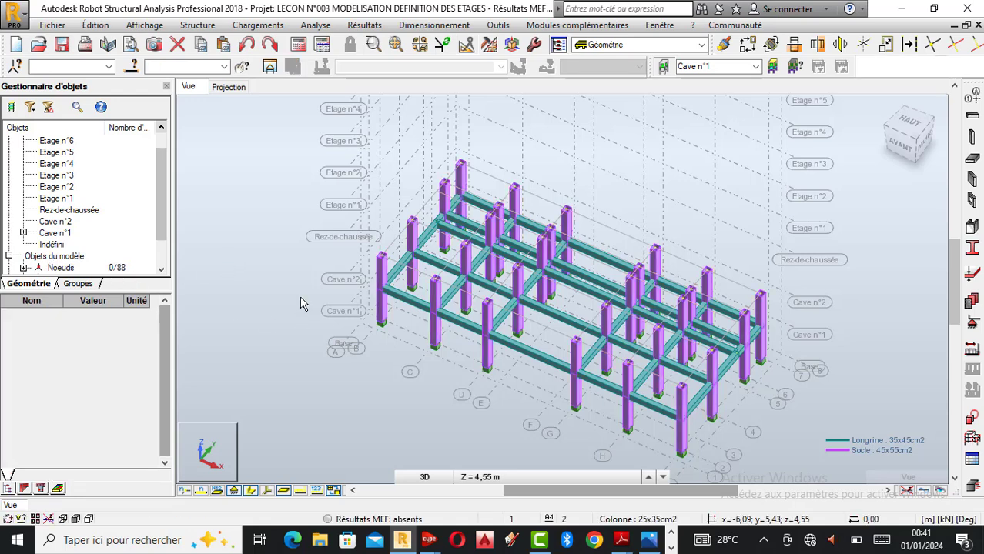
Examine the structure from another angle and review the storey definitions and the storey selection options
{"action": "left_click", "coordinate": [251, 491]}
{"action": "left_click", "coordinate": [251, 492]}
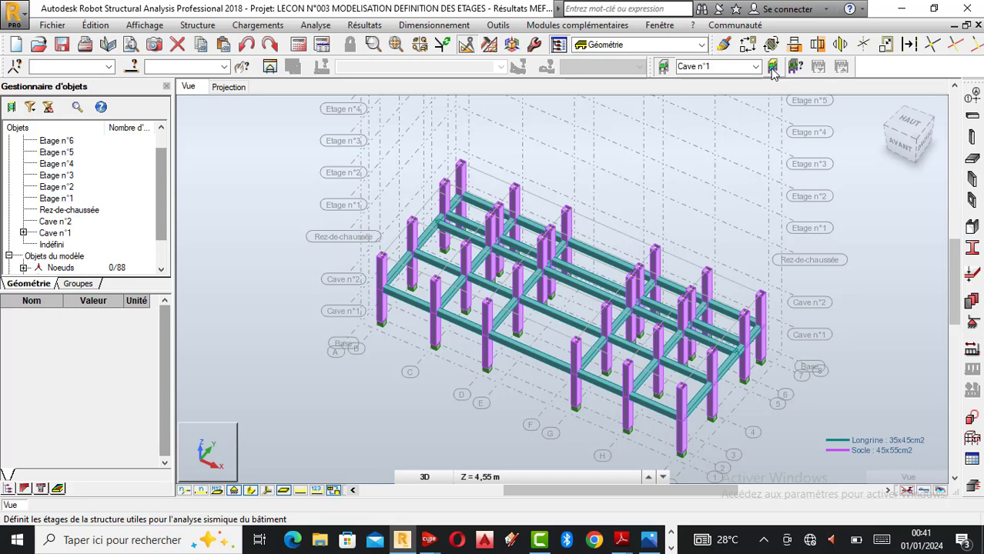
{"action": "scroll", "coordinate": [515, 266], "scroll_direction": "down", "scroll_amount": 1}
{"action": "right_click", "coordinate": [866, 241]}
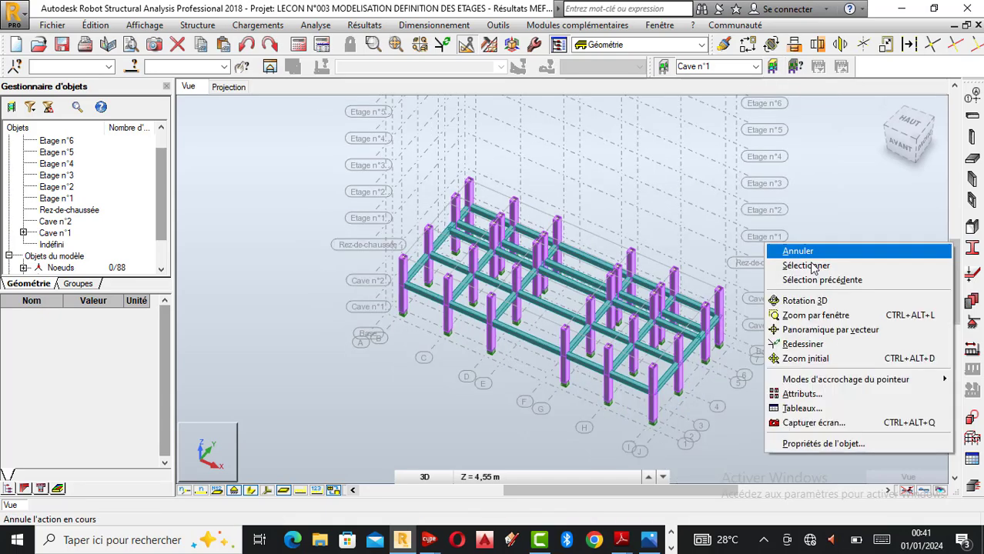
{"action": "left_click", "coordinate": [802, 298]}
{"action": "left_click_drag", "start_coordinate": [770, 297], "coordinate": [653, 308]}
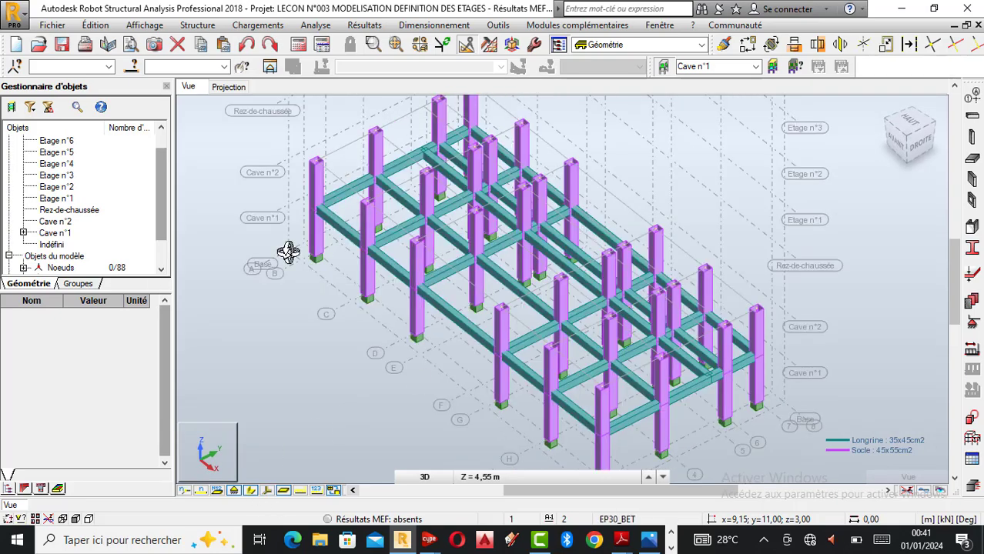
{"action": "left_click", "coordinate": [774, 67]}
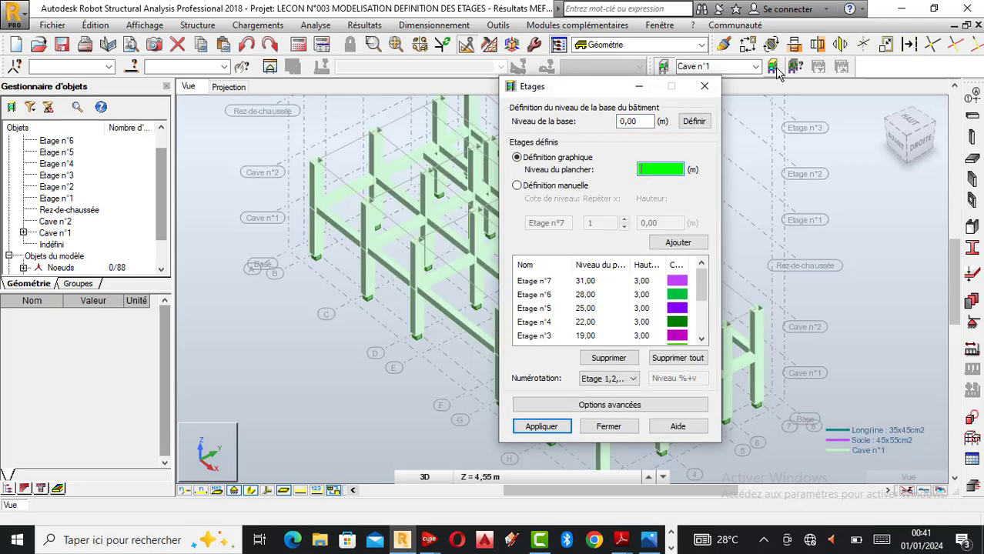
{"action": "left_click", "coordinate": [701, 87]}
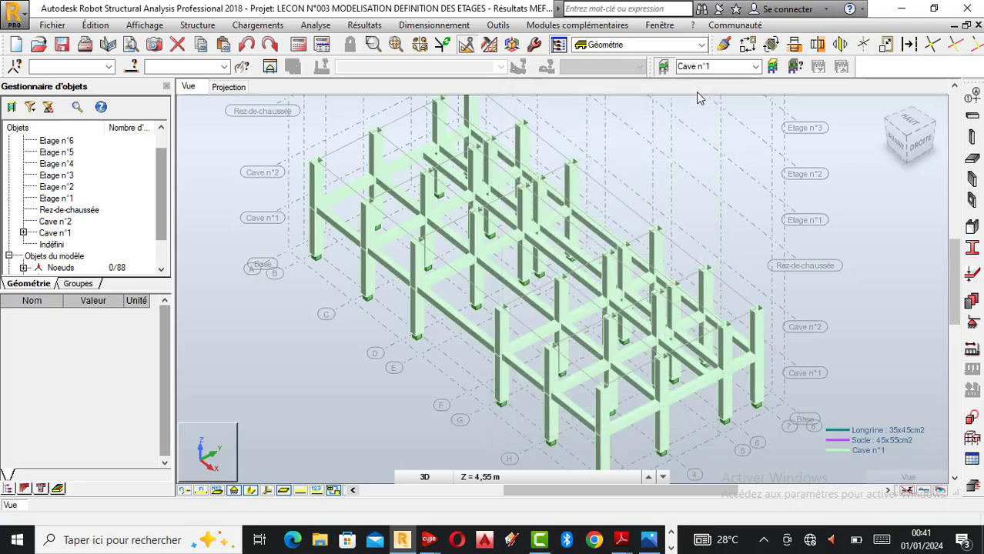
{"action": "left_click", "coordinate": [796, 68]}
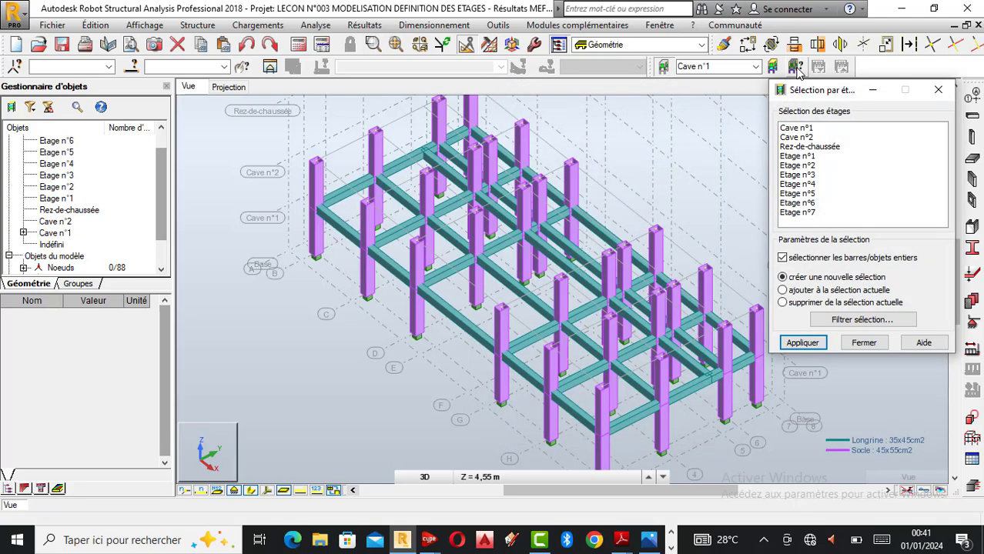
{"action": "left_click", "coordinate": [938, 90]}
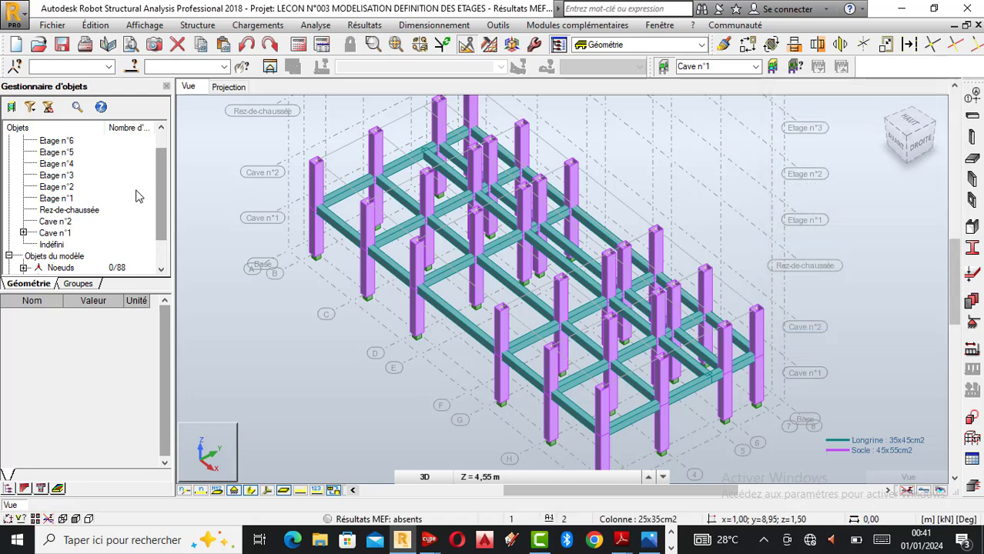
Make Cave n°2 the current storey and bring the complete structure back into display
{"action": "scroll", "coordinate": [88, 227], "scroll_direction": "up", "scroll_amount": 1}
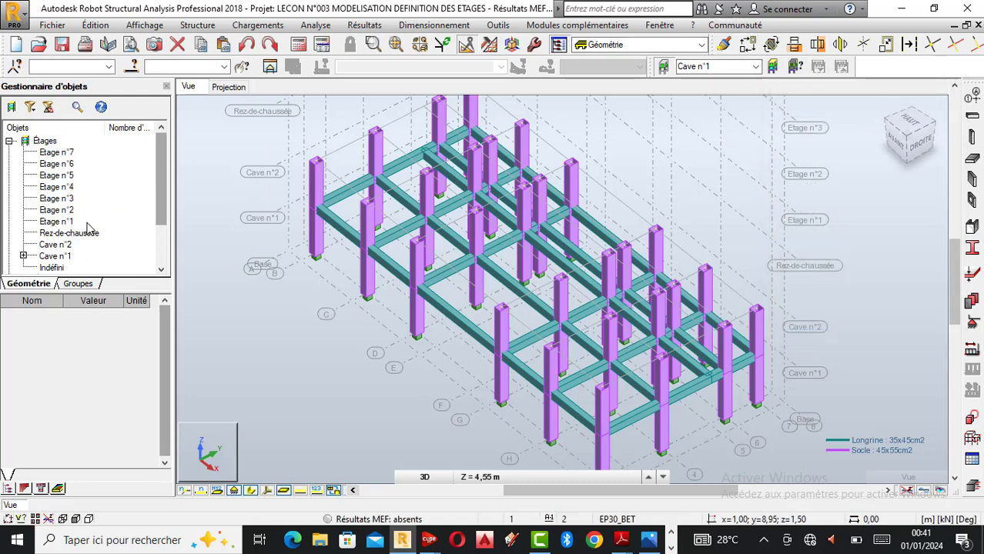
{"action": "left_click", "coordinate": [65, 246]}
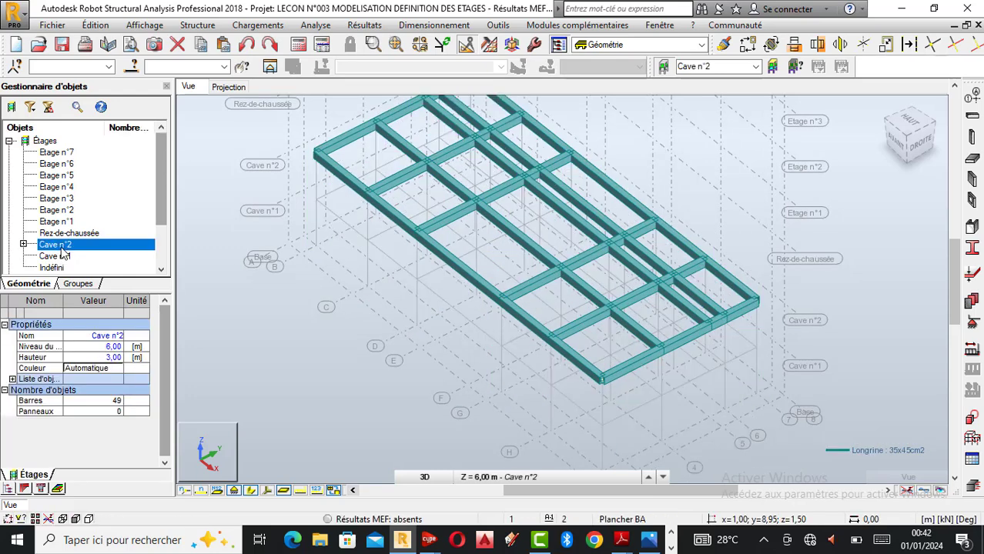
{"action": "double_click", "coordinate": [61, 248]}
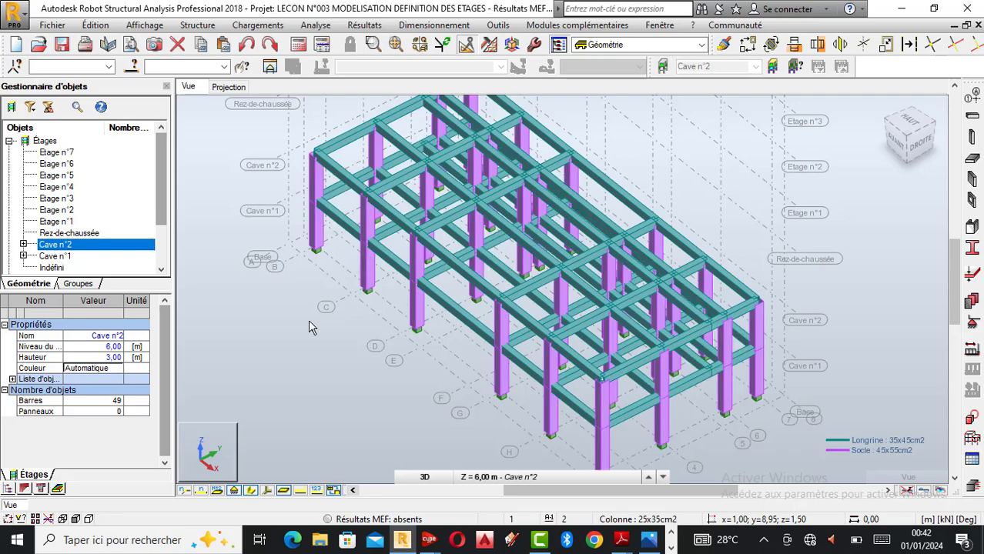
{"action": "scroll", "coordinate": [308, 320], "scroll_direction": "down", "scroll_amount": 2}
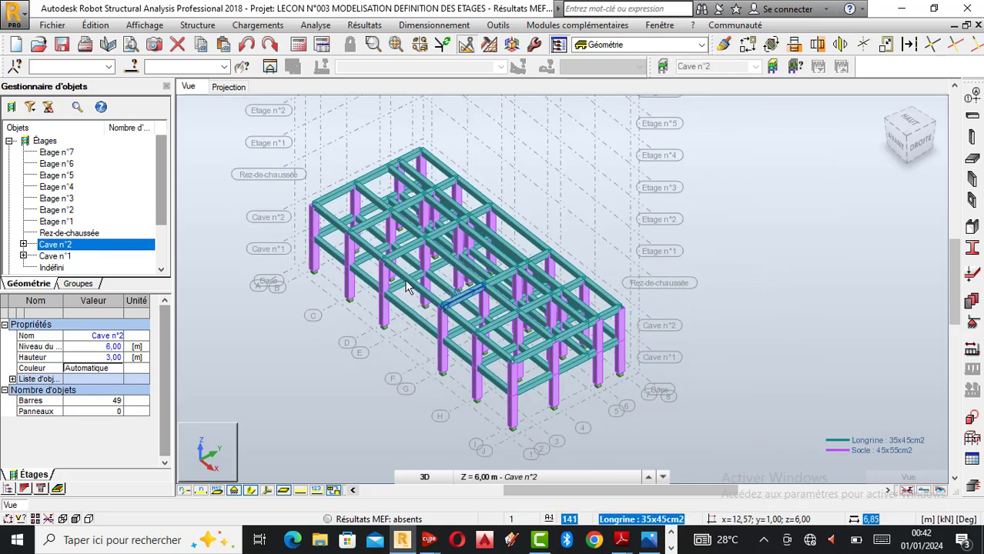
Examine the two-level basement frame from its other side to view the columns along the short edge
{"action": "scroll", "coordinate": [422, 225], "scroll_direction": "up", "scroll_amount": 2}
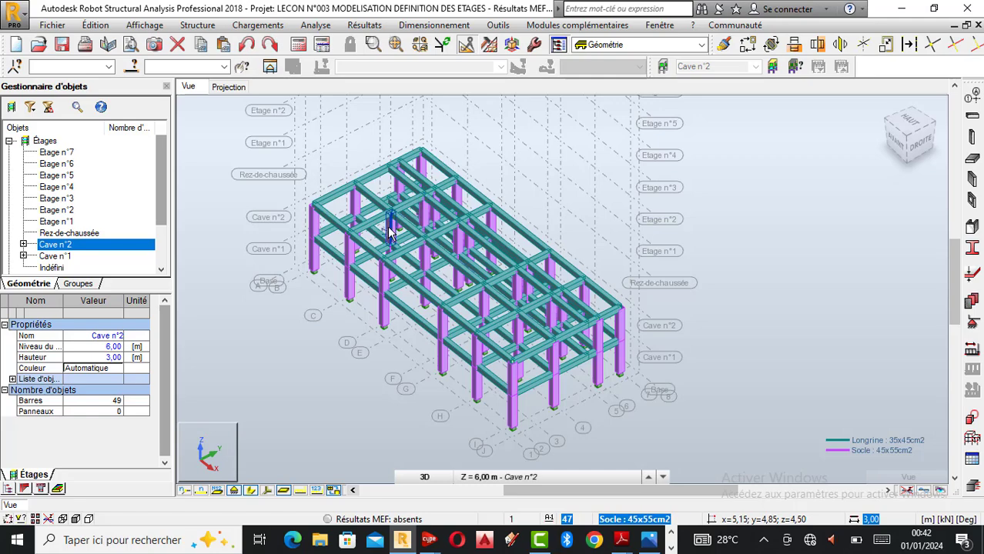
{"action": "right_click", "coordinate": [819, 205]}
{"action": "left_click", "coordinate": [764, 266]}
{"action": "left_click_drag", "start_coordinate": [764, 267], "coordinate": [750, 272]}
{"action": "scroll", "coordinate": [738, 275], "scroll_direction": "down", "scroll_amount": 1}
{"action": "scroll", "coordinate": [377, 166], "scroll_direction": "up", "scroll_amount": 1}
{"action": "left_click_drag", "start_coordinate": [403, 241], "coordinate": [682, 218]}
{"action": "scroll", "coordinate": [467, 229], "scroll_direction": "down", "scroll_amount": 1}
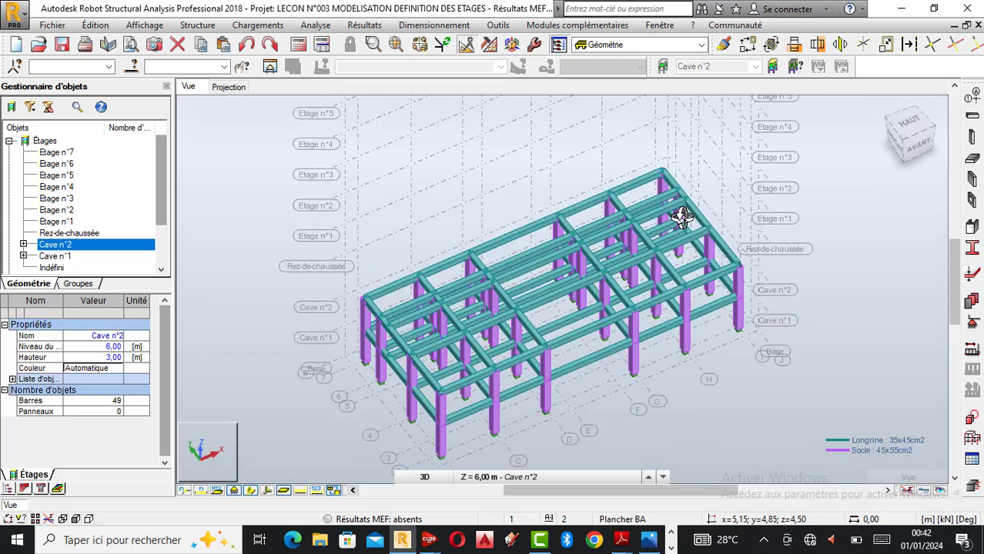
{"action": "left_click", "coordinate": [972, 139]}
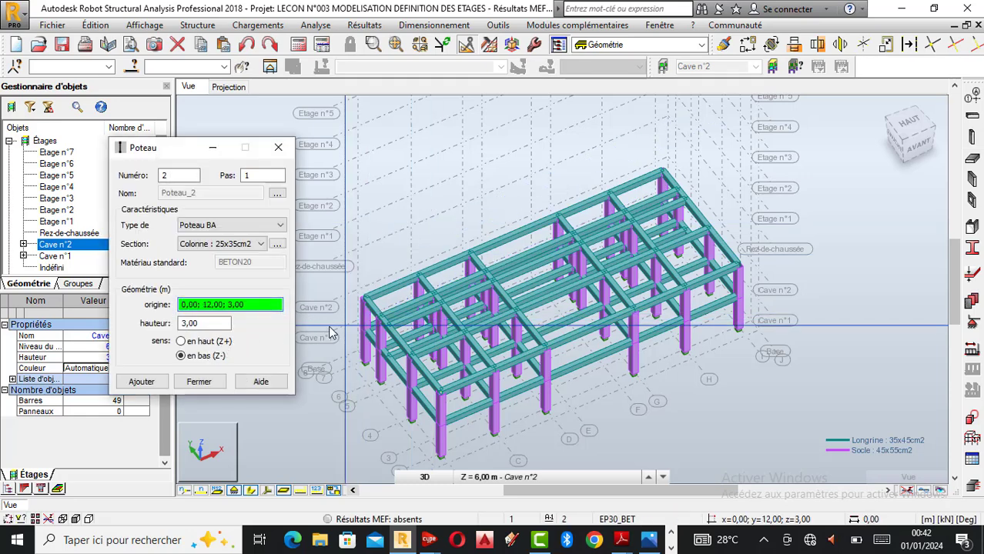
{"action": "scroll", "coordinate": [364, 300], "scroll_direction": "up", "scroll_amount": 2}
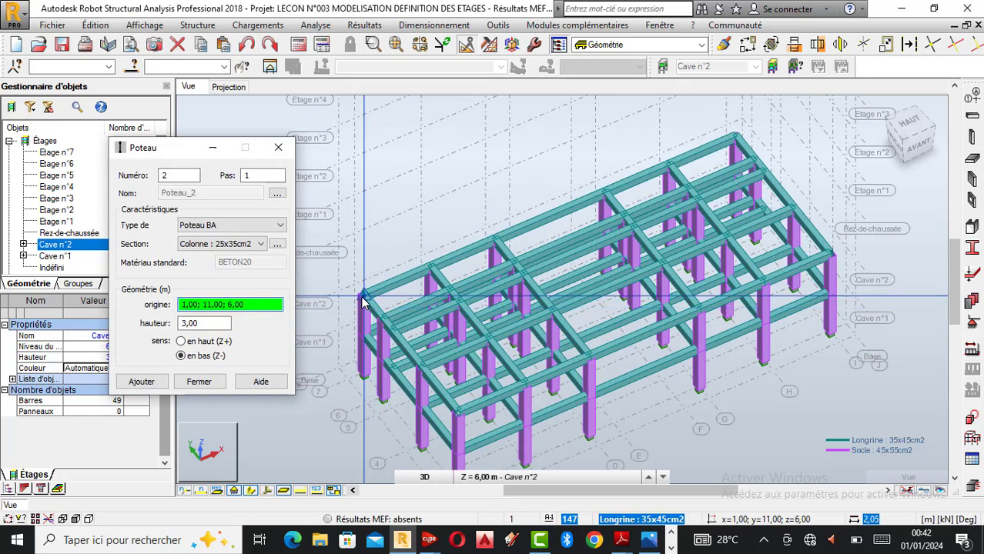
{"action": "left_click", "coordinate": [213, 324]}
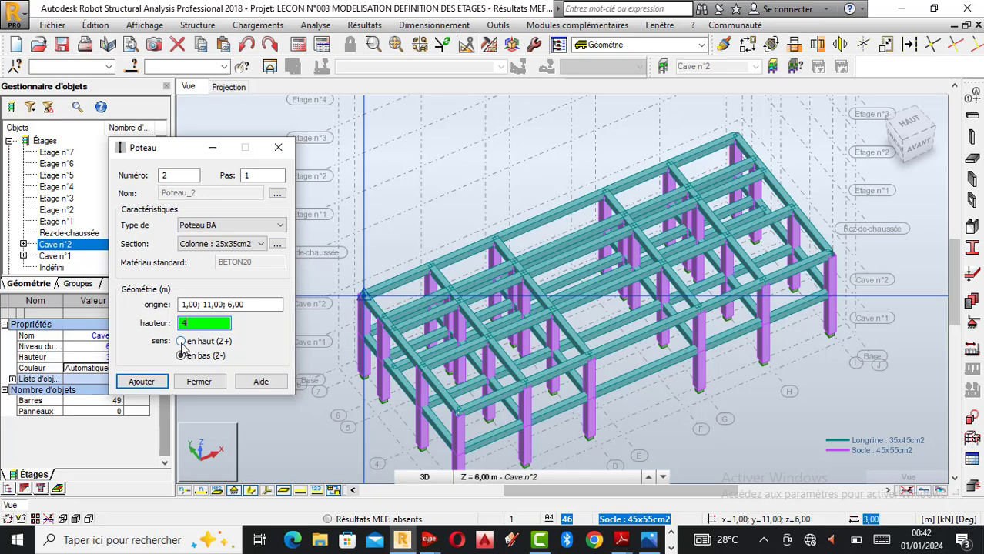
{"action": "left_click", "coordinate": [182, 343]}
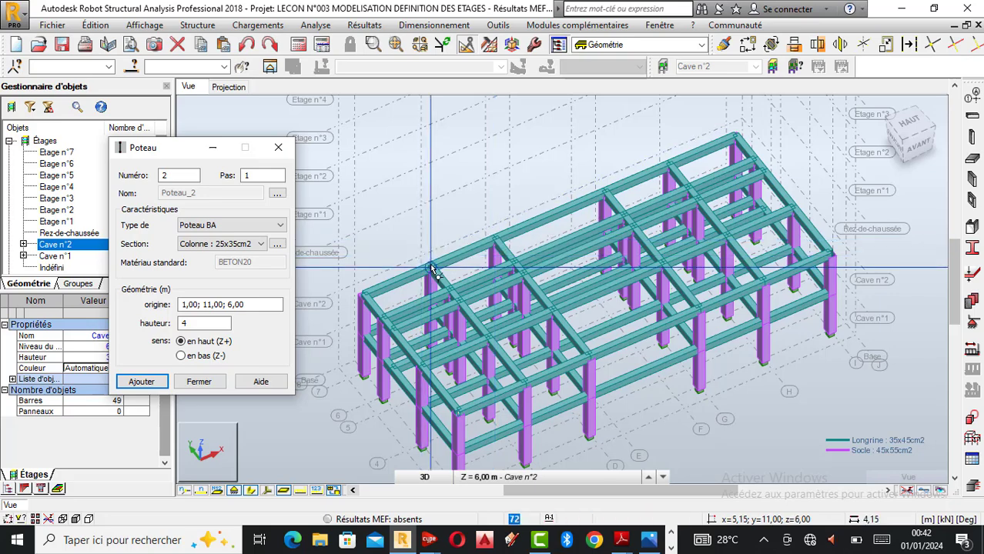
{"action": "left_click", "coordinate": [364, 299]}
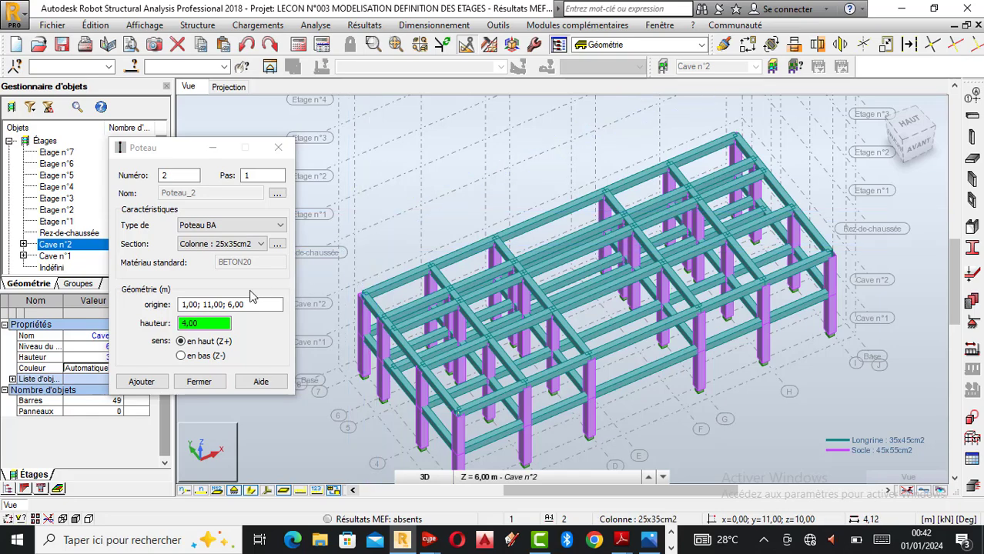
{"action": "left_click", "coordinate": [279, 150]}
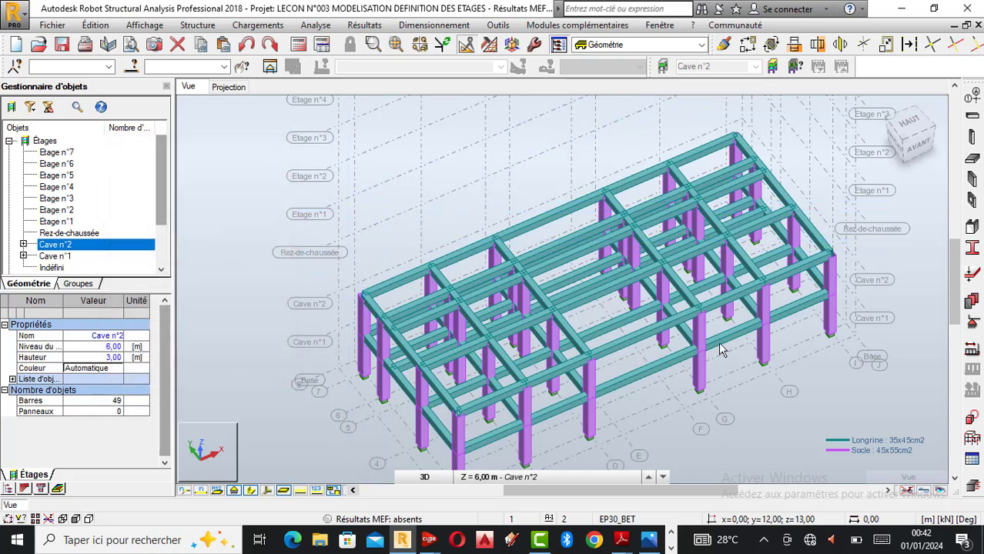
Place a 4 m high Colonne 25x35cm2 column upward (Z+) from the frame's corner node at 1,00; 11,00; 6,00
{"action": "right_click", "coordinate": [817, 236]}
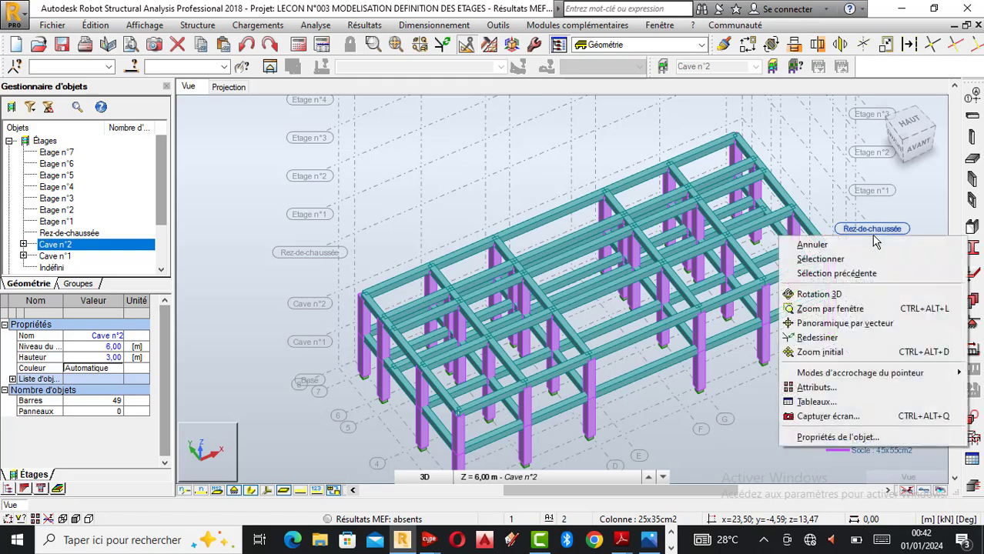
{"action": "left_click", "coordinate": [818, 295]}
{"action": "left_click_drag", "start_coordinate": [575, 226], "coordinate": [494, 369]}
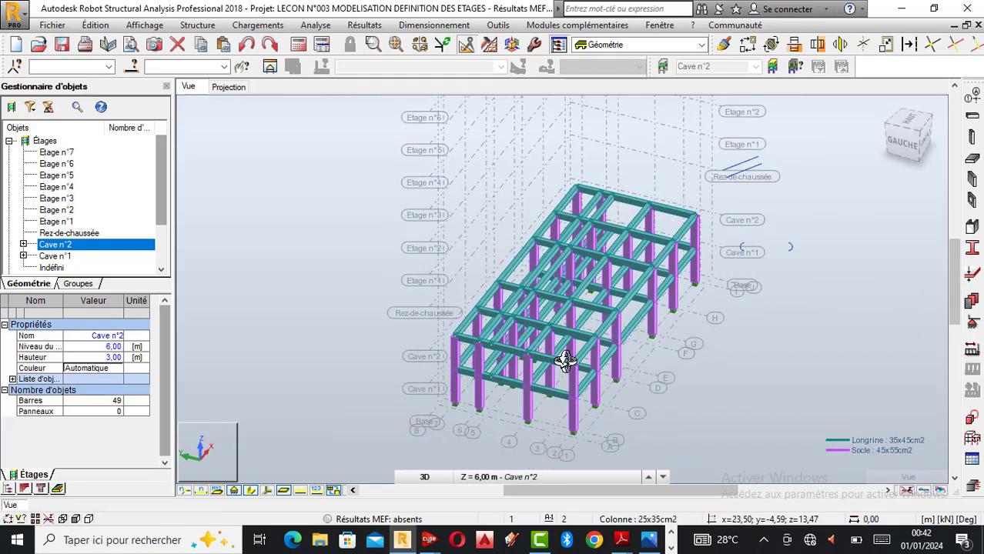
{"action": "scroll", "coordinate": [462, 351], "scroll_direction": "up", "scroll_amount": 3}
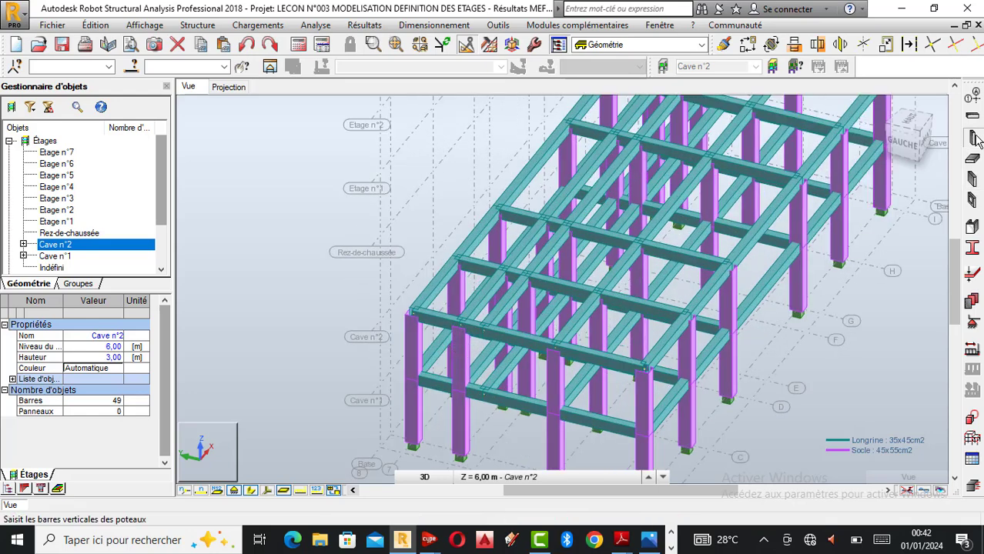
{"action": "left_click", "coordinate": [972, 179]}
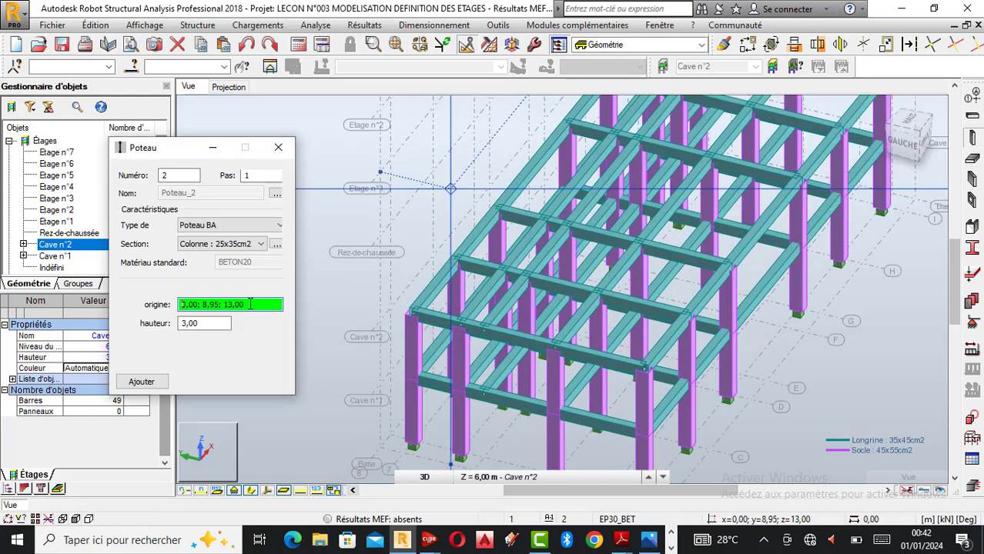
{"action": "left_click", "coordinate": [205, 324]}
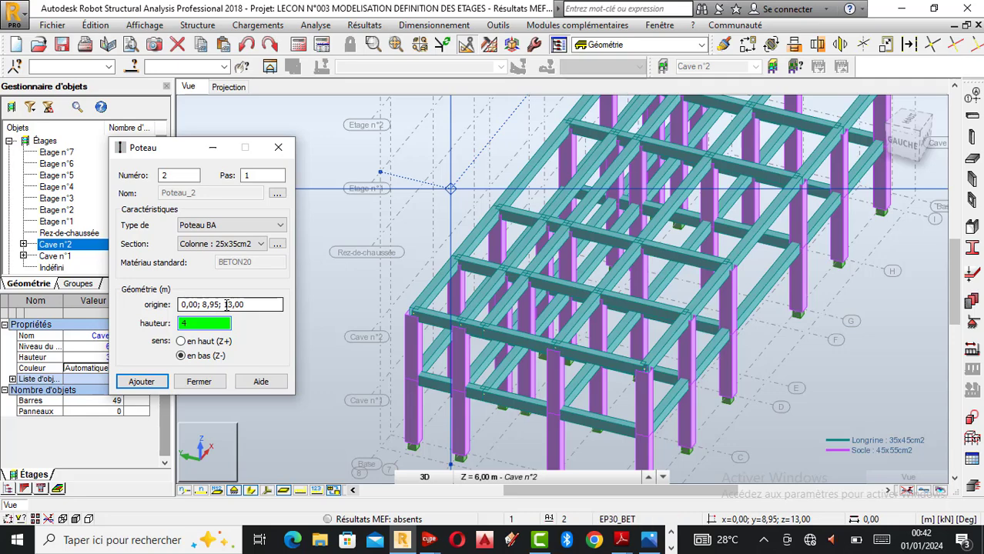
{"action": "left_click", "coordinate": [191, 343]}
{"action": "left_click", "coordinate": [228, 304]}
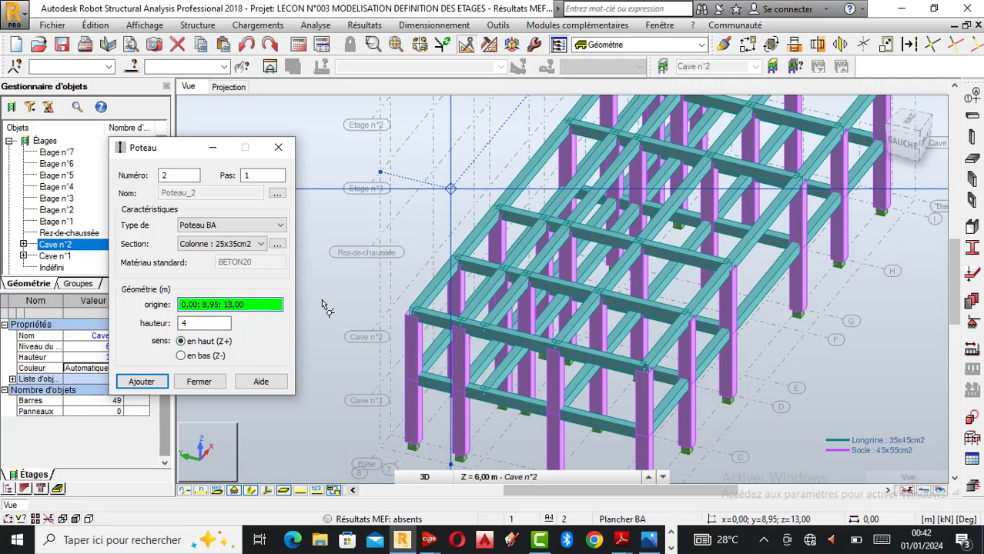
{"action": "left_click", "coordinate": [412, 315]}
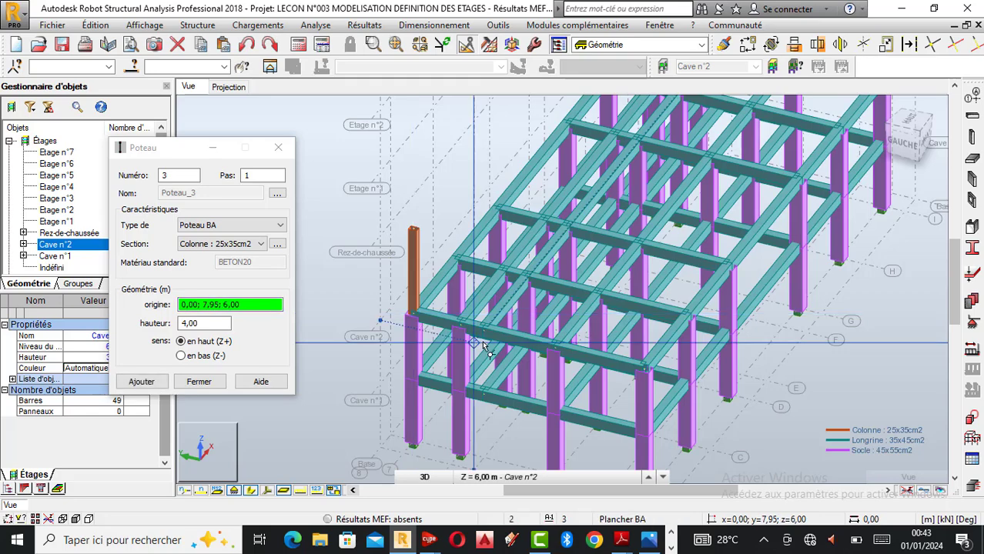
{"action": "left_click", "coordinate": [277, 148]}
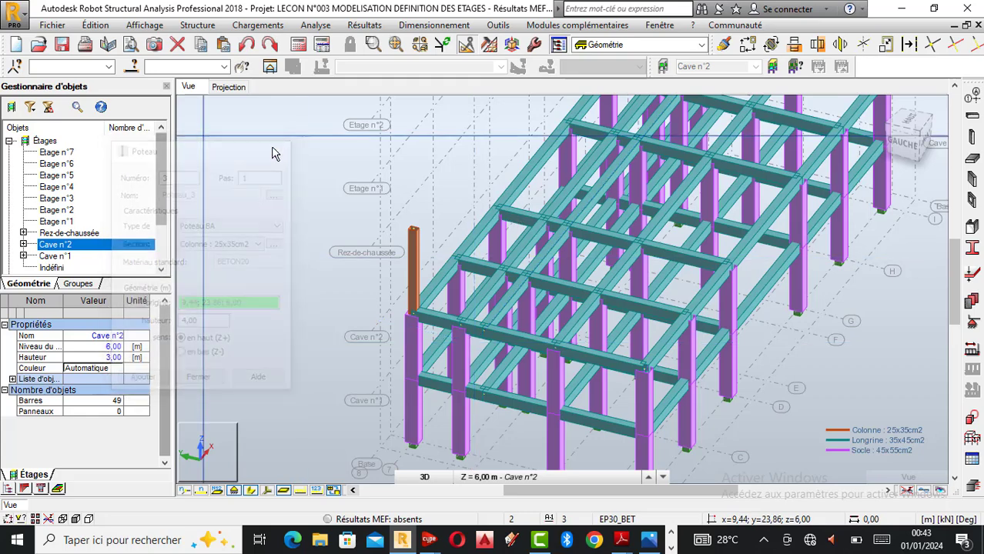
Inspect the new column's base connection in wireframe and bring back the section shapes
{"action": "left_click", "coordinate": [251, 490]}
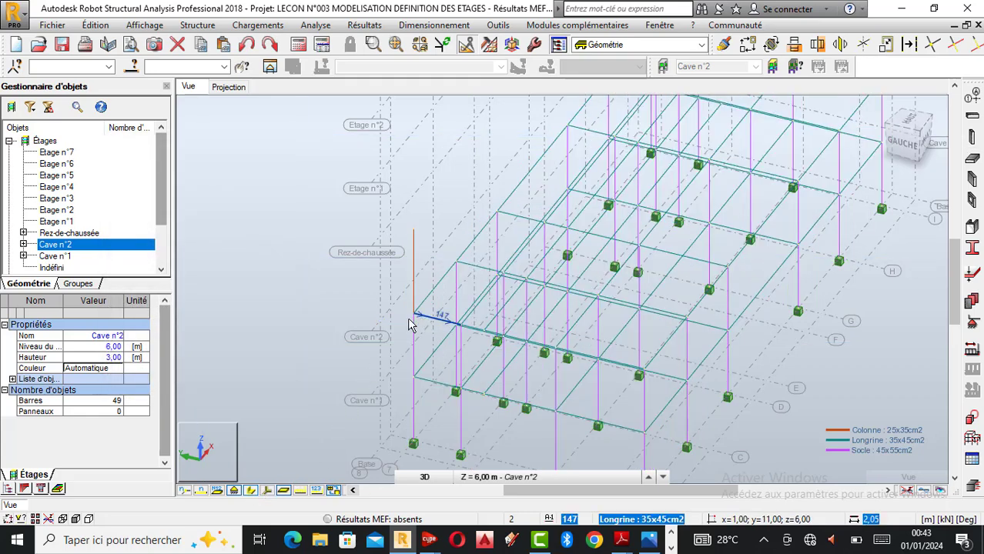
{"action": "scroll", "coordinate": [412, 319], "scroll_direction": "up", "scroll_amount": 2}
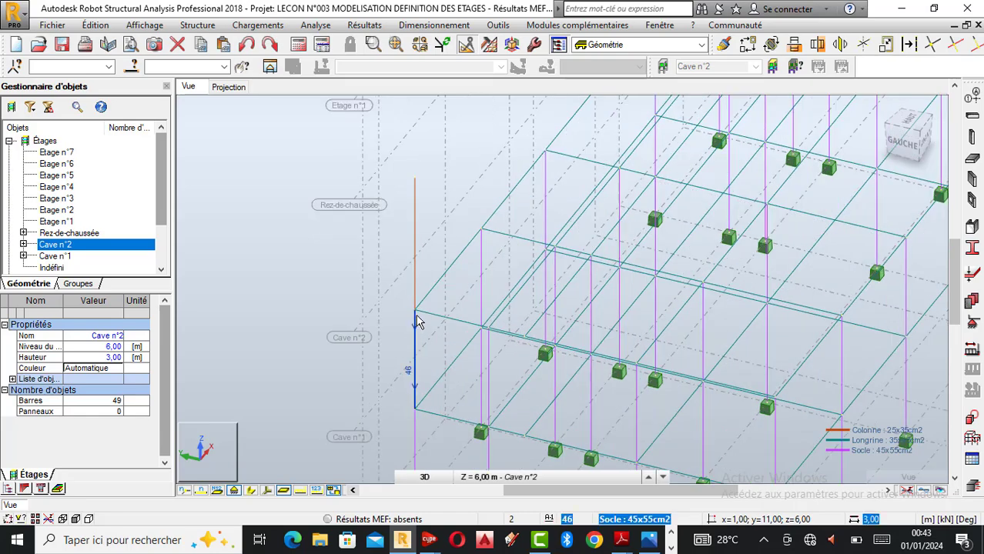
{"action": "left_click", "coordinate": [251, 491]}
{"action": "scroll", "coordinate": [293, 336], "scroll_direction": "down", "scroll_amount": 4}
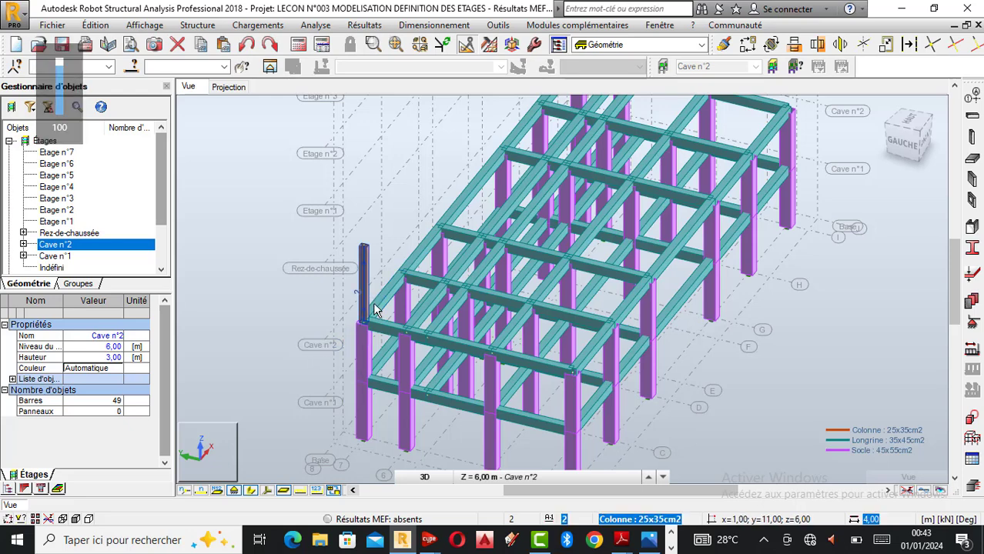
Select the new corner column and copy it by translation with vector 0,00; -2,05; 0,00 onto the adjacent basement column
{"action": "left_click", "coordinate": [374, 310]}
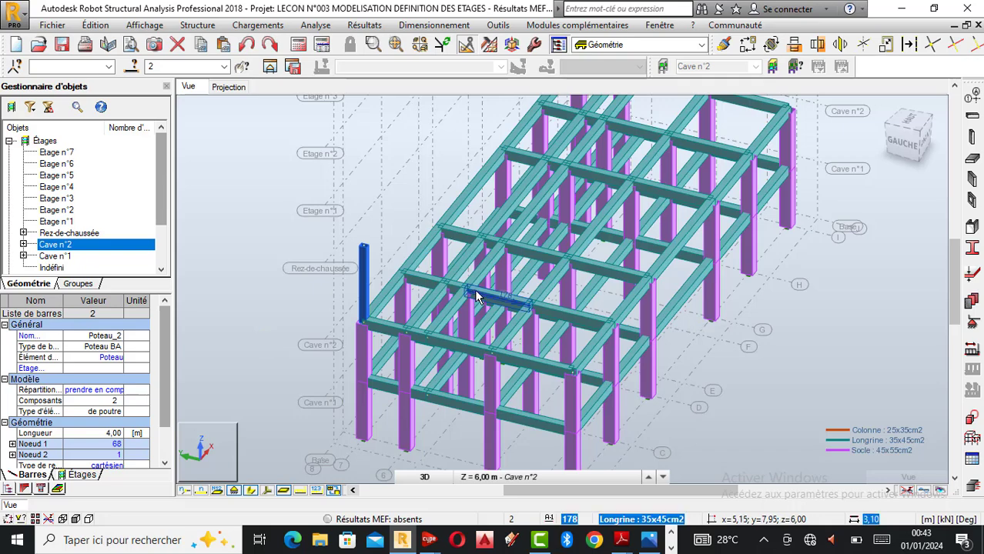
{"action": "left_click", "coordinate": [747, 44]}
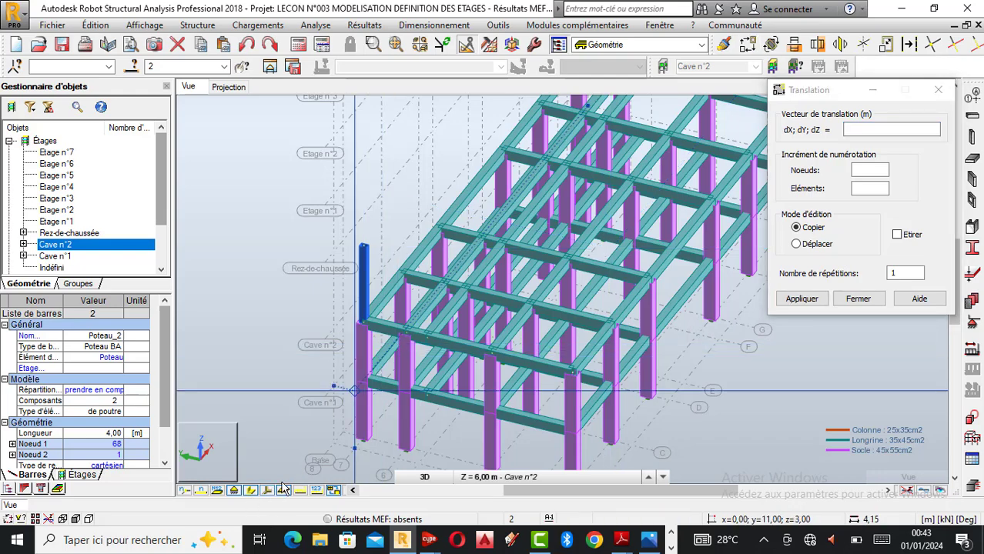
{"action": "left_click", "coordinate": [252, 493]}
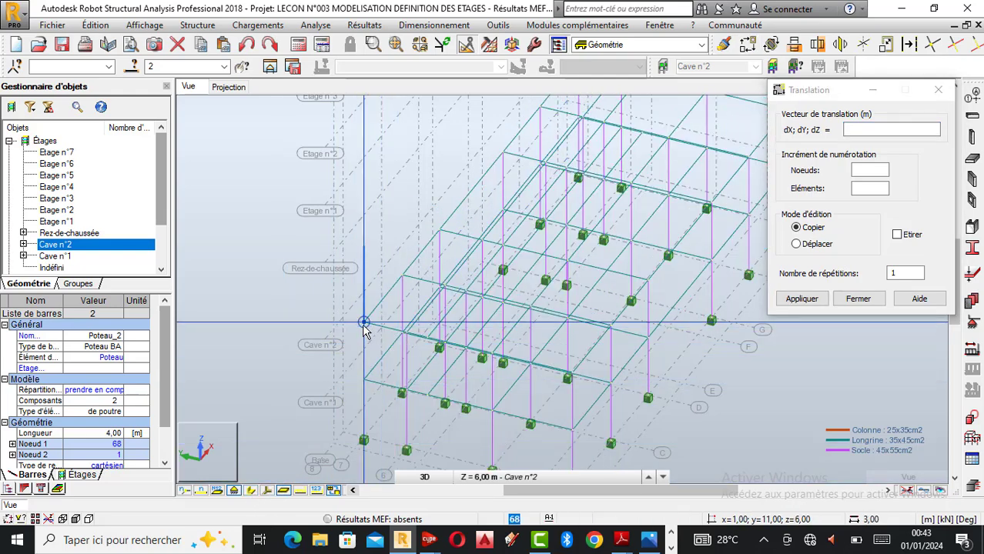
{"action": "left_click", "coordinate": [251, 490]}
{"action": "scroll", "coordinate": [423, 331], "scroll_direction": "up", "scroll_amount": 5}
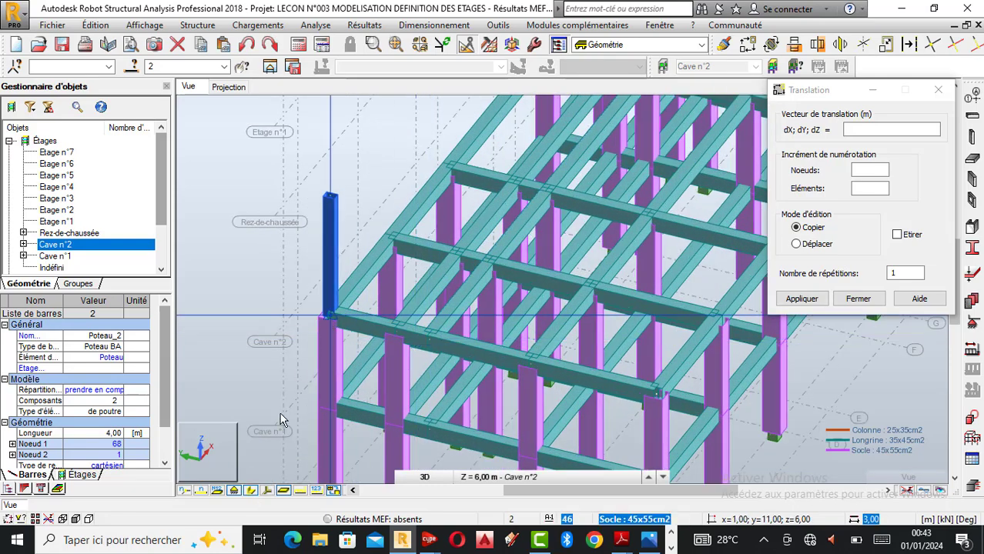
{"action": "left_click", "coordinate": [252, 492]}
{"action": "scroll", "coordinate": [385, 322], "scroll_direction": "up", "scroll_amount": 4}
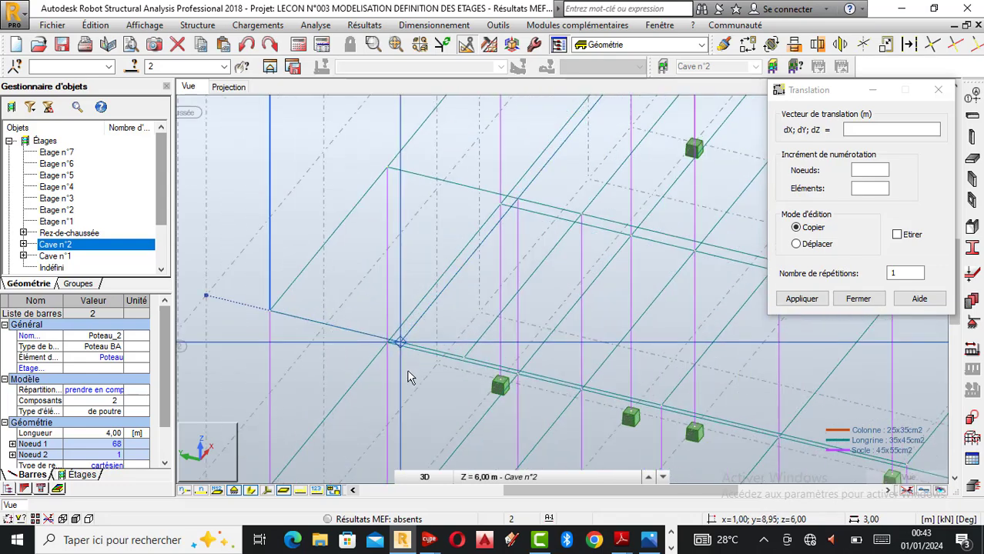
{"action": "scroll", "coordinate": [390, 357], "scroll_direction": "up", "scroll_amount": 1}
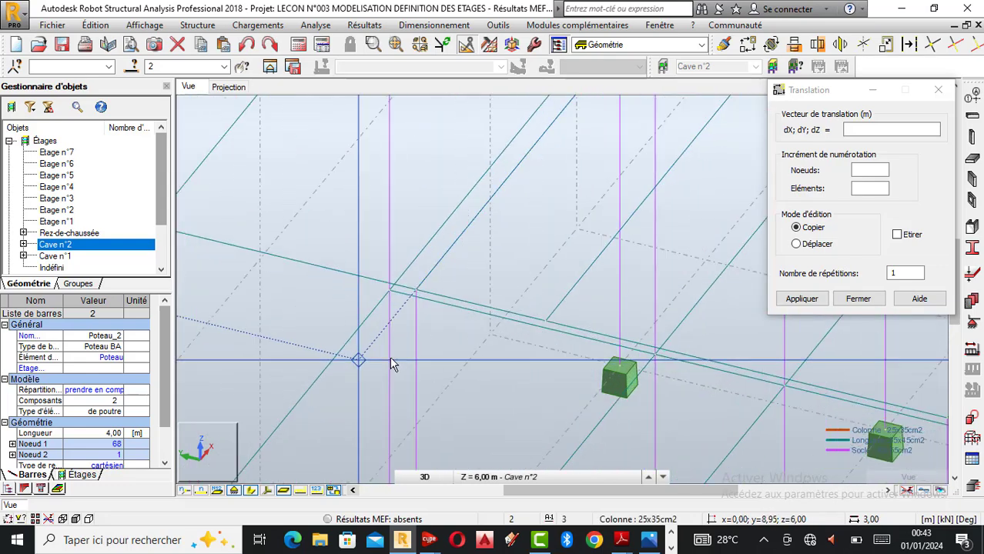
{"action": "scroll", "coordinate": [636, 321], "scroll_direction": "down", "scroll_amount": 2}
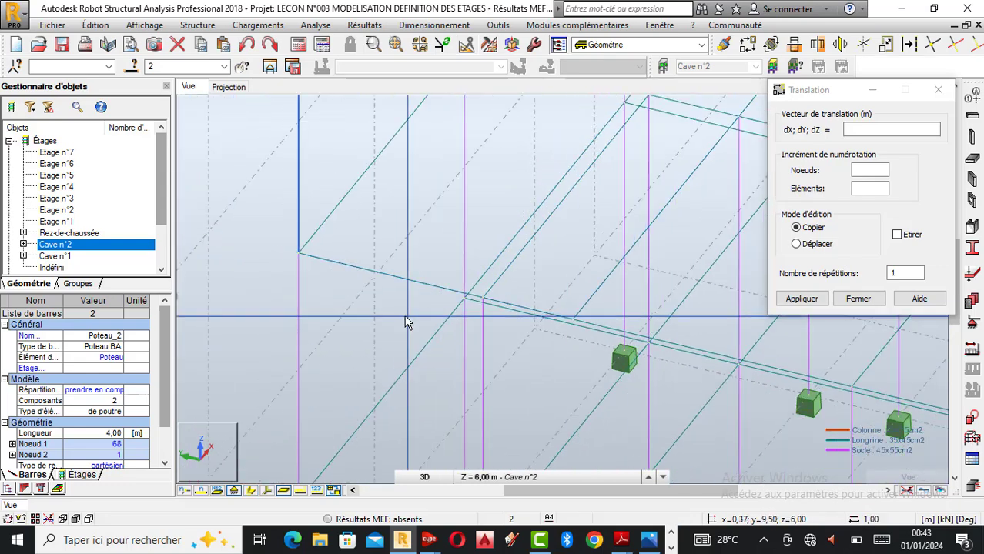
{"action": "left_click", "coordinate": [299, 253]}
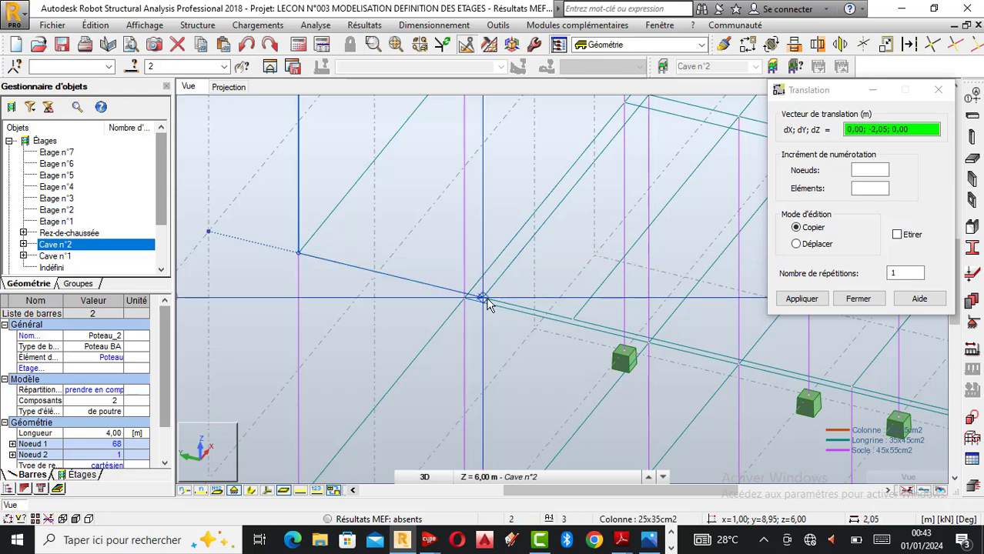
{"action": "left_click", "coordinate": [484, 297]}
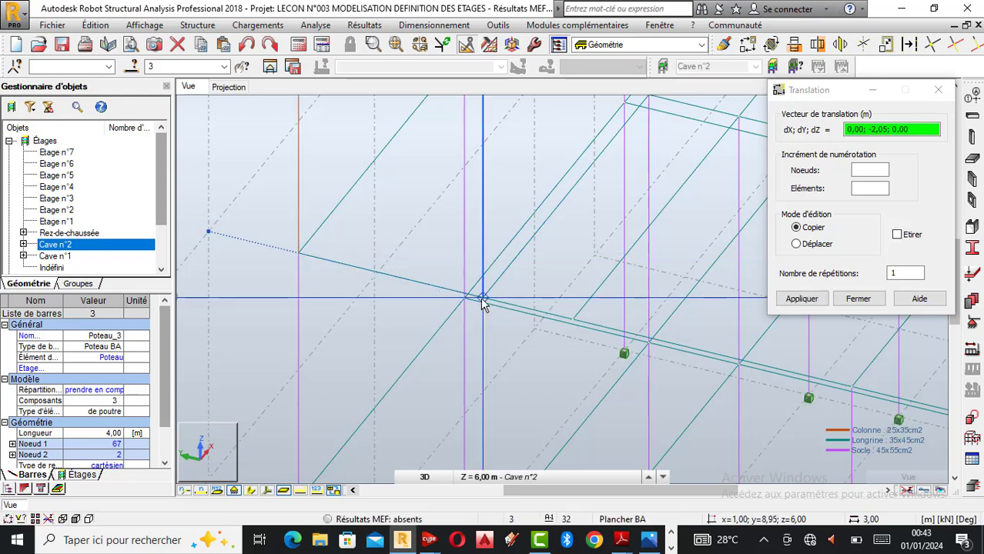
Copy the second ground-floor column by translation with vector 0,00; -4,10; 0,00 onto the third basement column
{"action": "left_click", "coordinate": [484, 299]}
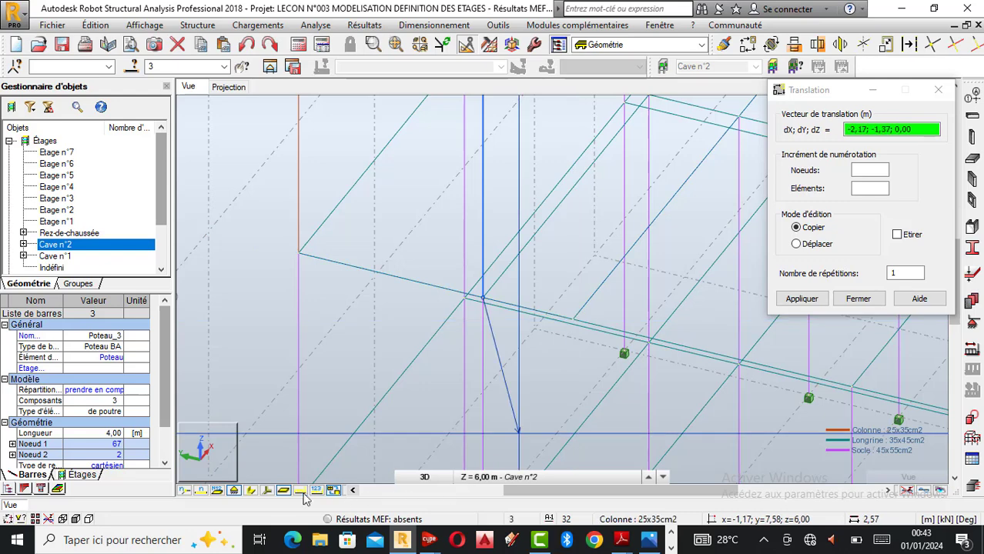
{"action": "left_click", "coordinate": [255, 493]}
{"action": "scroll", "coordinate": [306, 300], "scroll_direction": "down", "scroll_amount": 5}
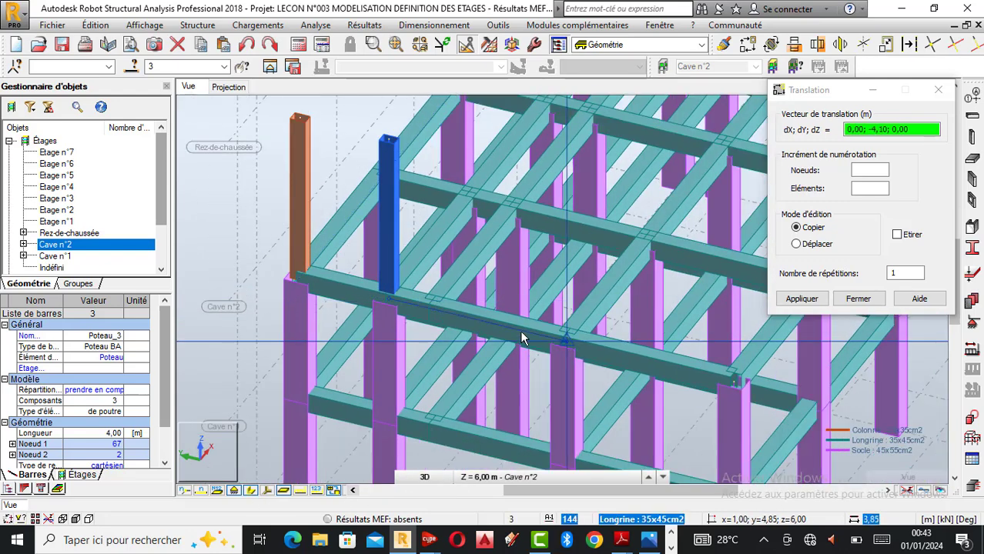
{"action": "scroll", "coordinate": [380, 277], "scroll_direction": "down", "scroll_amount": 3}
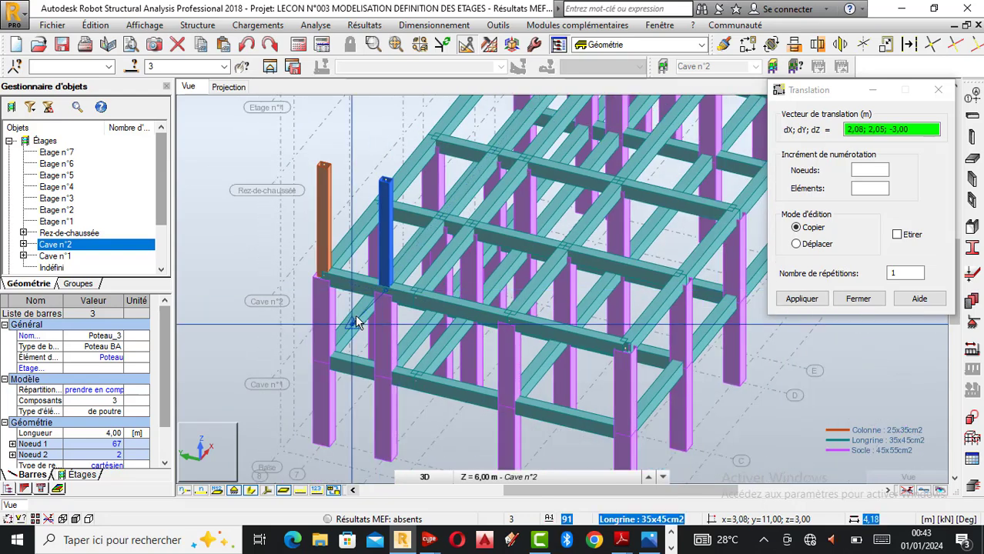
{"action": "left_click", "coordinate": [514, 324]}
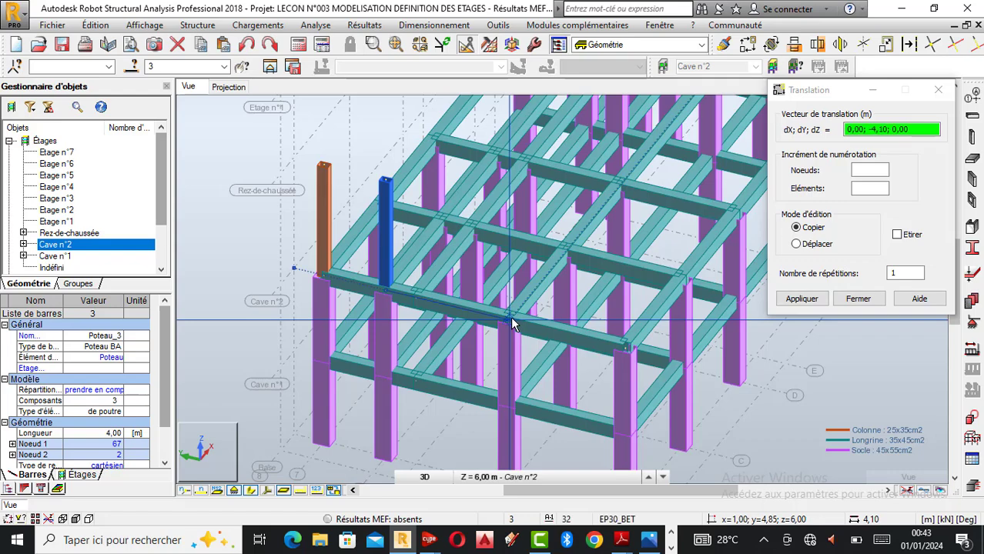
Copy the third ground-floor column by translation with vector 0,00; -3,85; 0,00 to the corner node at 1,00; 1,00; 6,00
{"action": "left_click", "coordinate": [510, 323]}
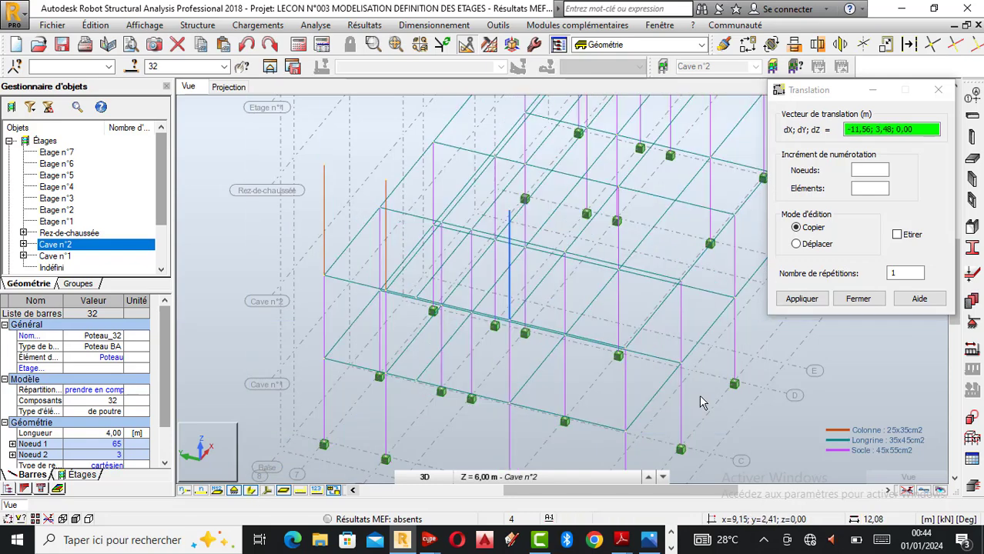
{"action": "scroll", "coordinate": [633, 377], "scroll_direction": "up", "scroll_amount": 3}
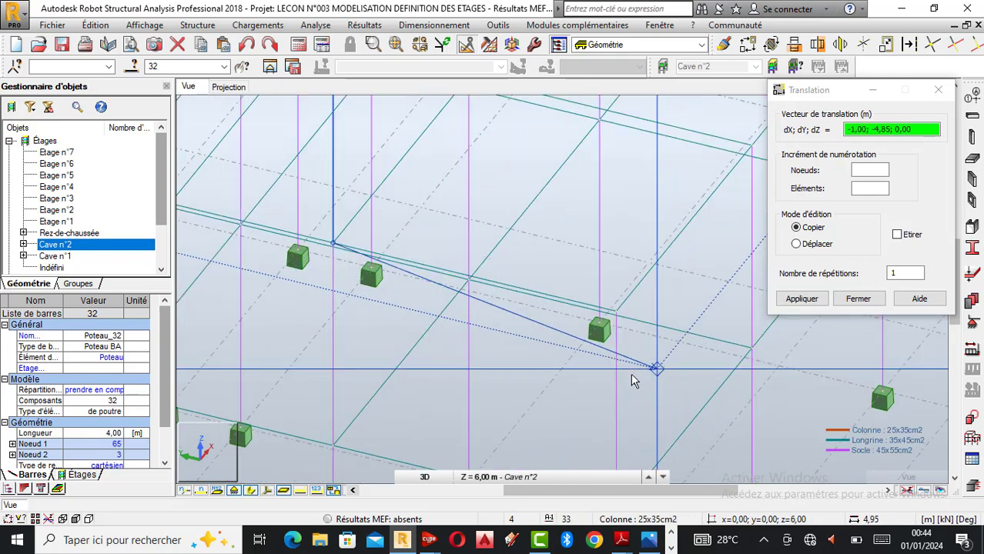
{"action": "scroll", "coordinate": [631, 380], "scroll_direction": "up", "scroll_amount": 2}
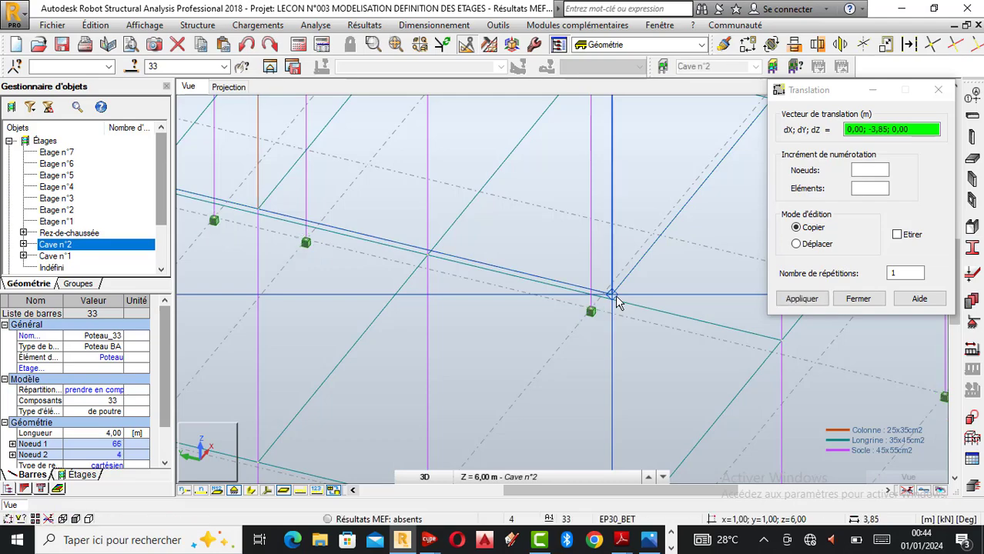
Close the translation settings, display the section shapes, and inspect the row of four ground-floor columns from the building's front side
{"action": "left_click", "coordinate": [799, 300]}
{"action": "left_click", "coordinate": [857, 299]}
{"action": "scroll", "coordinate": [391, 409], "scroll_direction": "down", "scroll_amount": 2}
{"action": "scroll", "coordinate": [239, 461], "scroll_direction": "down", "scroll_amount": 1}
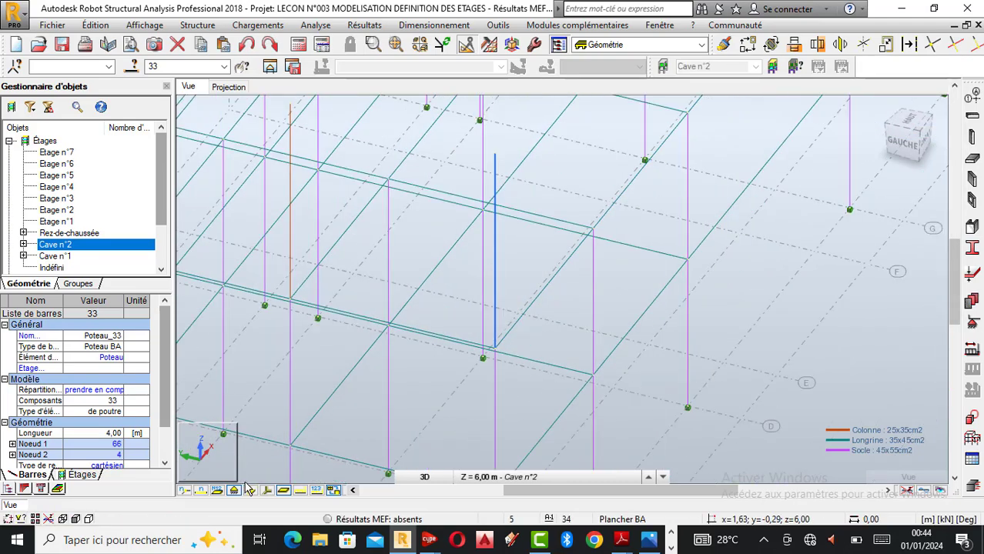
{"action": "left_click", "coordinate": [283, 489]}
{"action": "scroll", "coordinate": [550, 345], "scroll_direction": "down", "scroll_amount": 3}
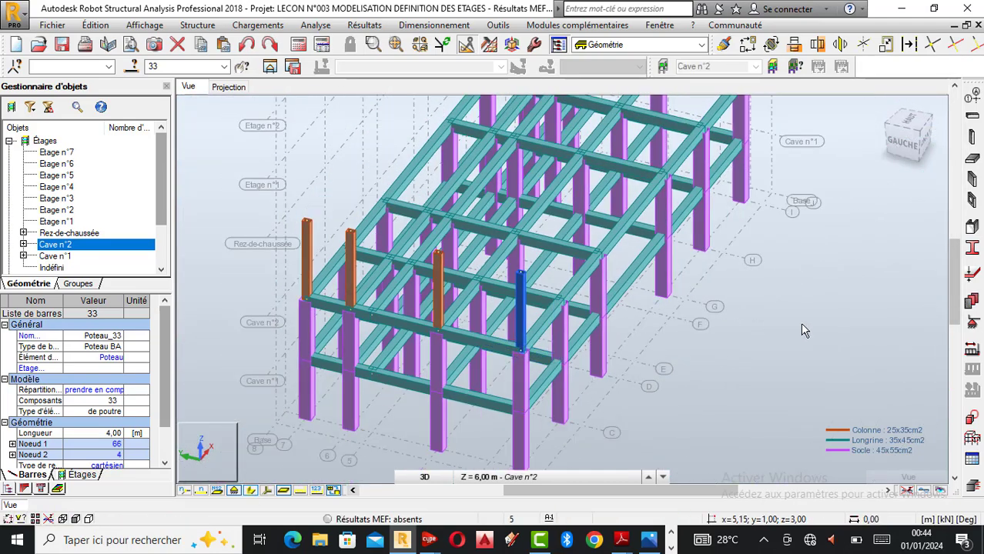
{"action": "right_click", "coordinate": [800, 322]}
{"action": "left_click", "coordinate": [834, 137]}
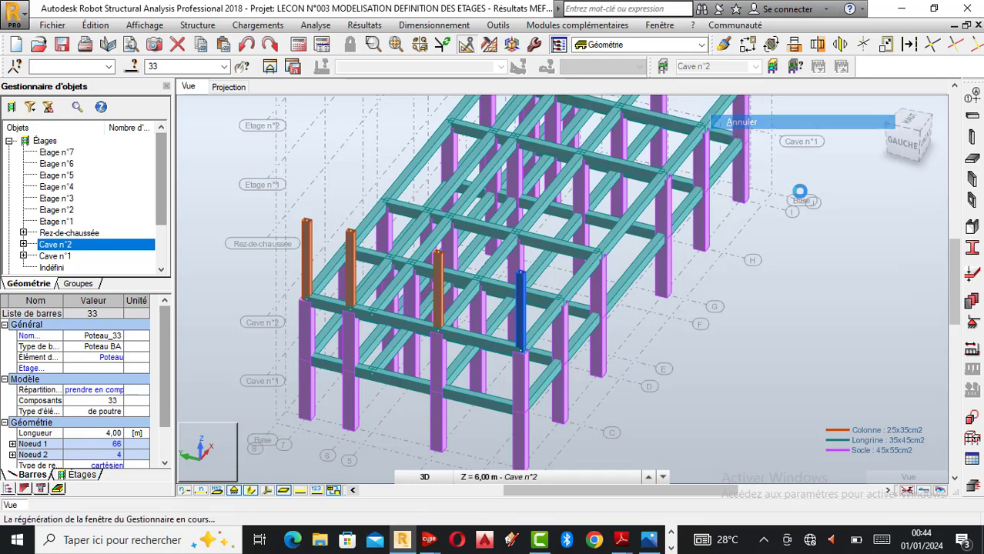
{"action": "right_click", "coordinate": [847, 245]}
{"action": "left_click", "coordinate": [807, 294]}
{"action": "left_click_drag", "start_coordinate": [791, 299], "coordinate": [718, 325]}
{"action": "scroll", "coordinate": [719, 325], "scroll_direction": "down", "scroll_amount": 2}
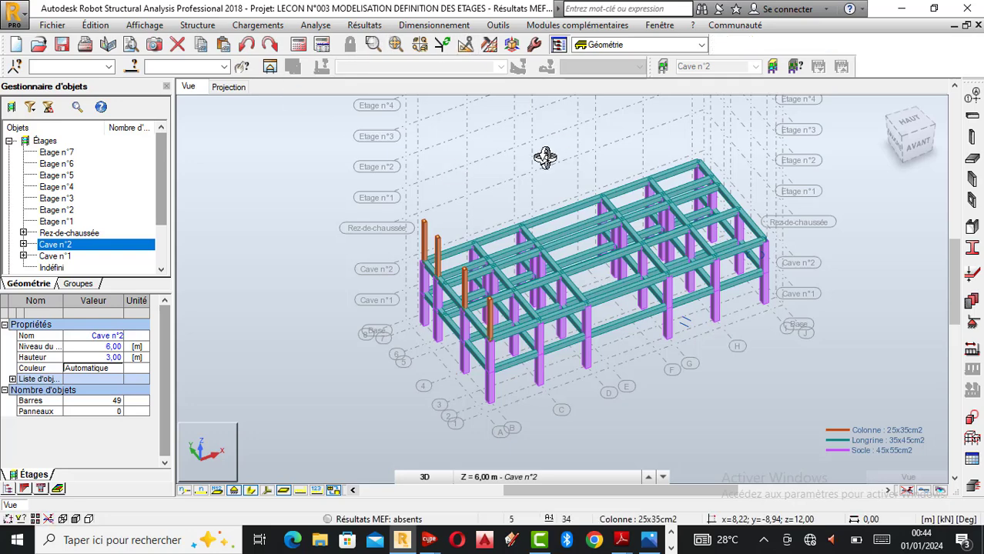
Select the four orange ground-floor columns, bars 2 3 32 33, by their group colour
{"action": "left_click", "coordinate": [243, 68]}
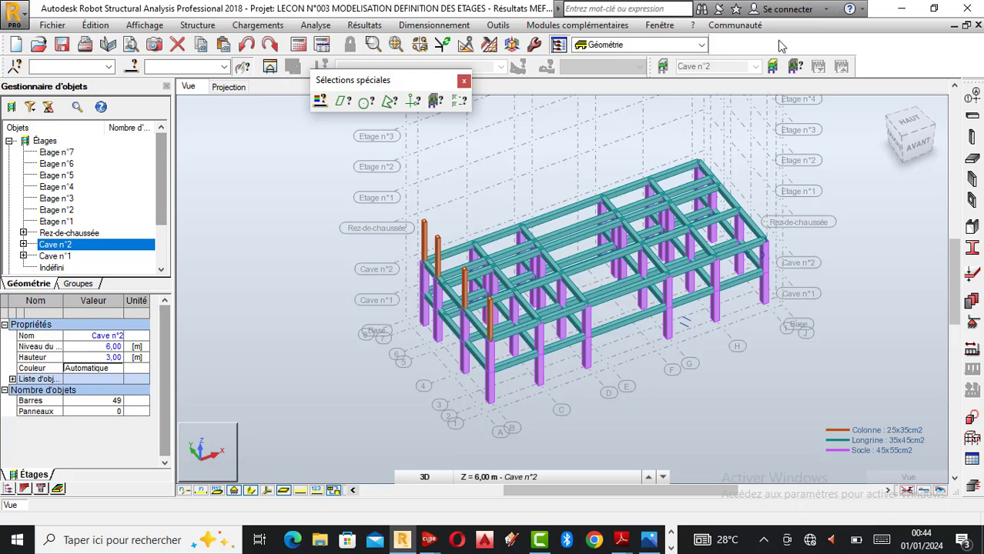
{"action": "left_click_drag", "start_coordinate": [774, 44], "coordinate": [771, 45]}
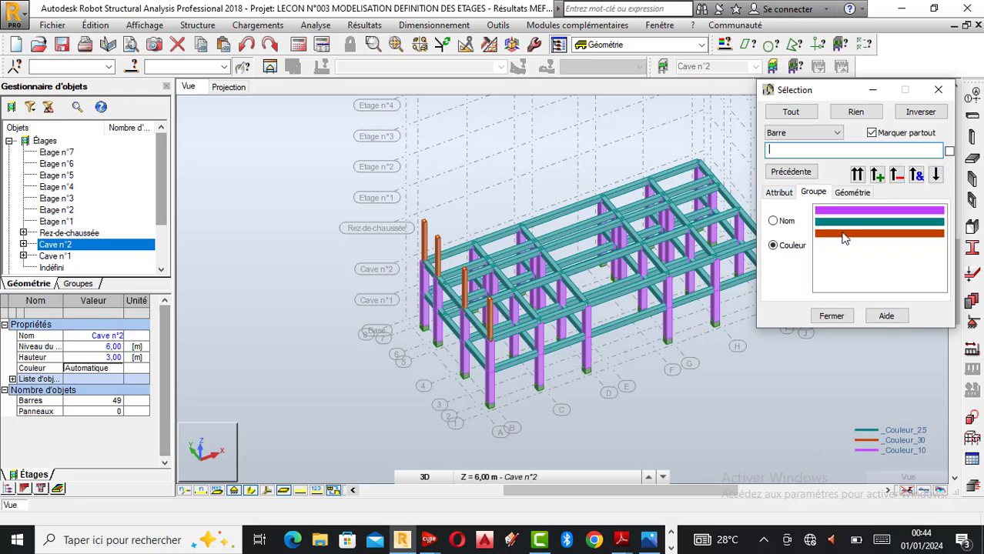
{"action": "left_click", "coordinate": [877, 175]}
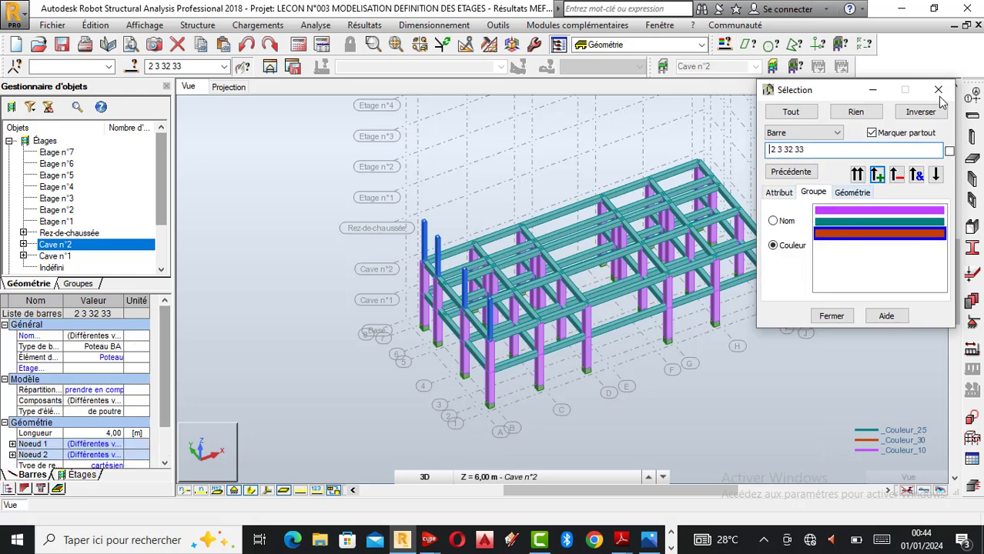
{"action": "left_click_drag", "start_coordinate": [841, 96], "coordinate": [259, 159]}
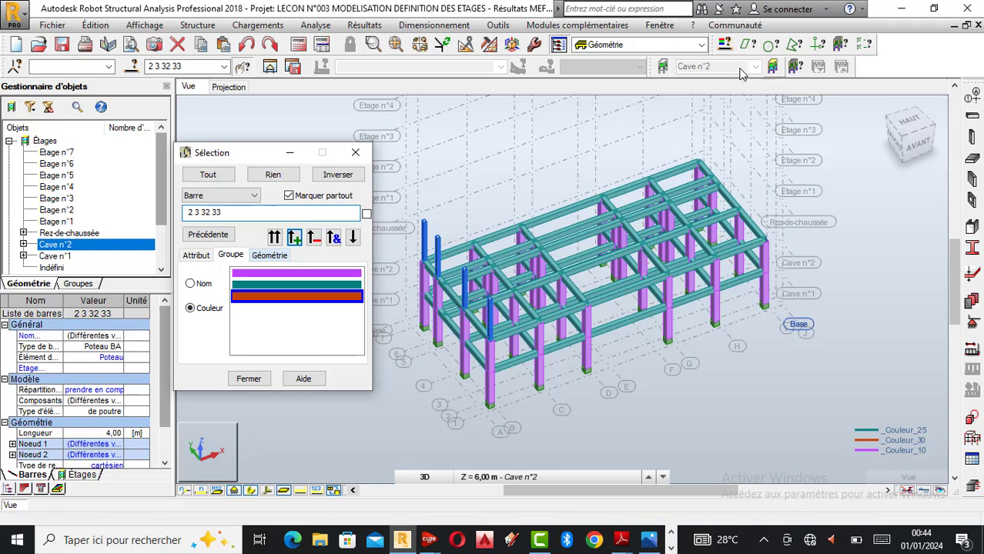
Copy the four selected columns by translation with vector 4,15; 0,00; 0,00, picking nodes in wireframe to reach the next column line
{"action": "left_click", "coordinate": [461, 48]}
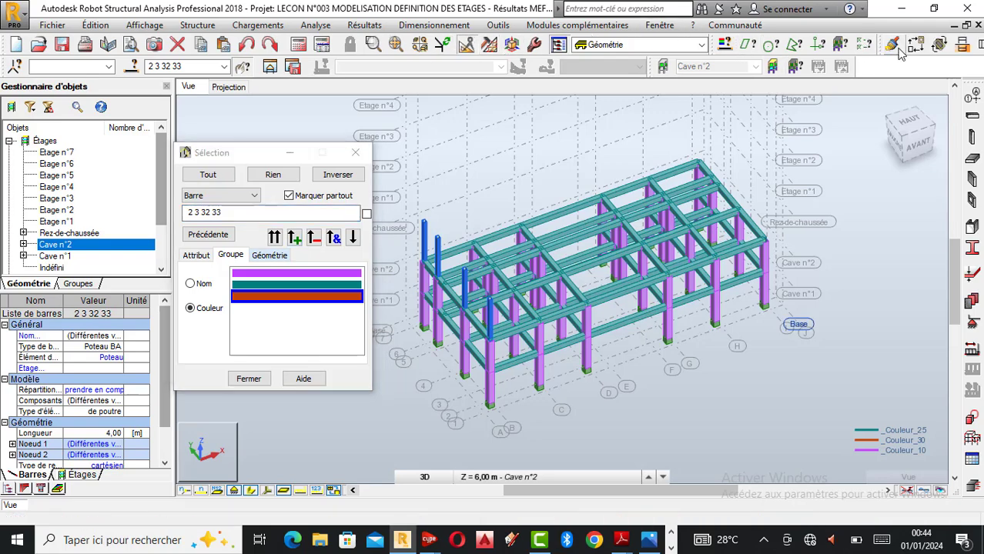
{"action": "left_click", "coordinate": [892, 45]}
{"action": "scroll", "coordinate": [570, 339], "scroll_direction": "up", "scroll_amount": 5}
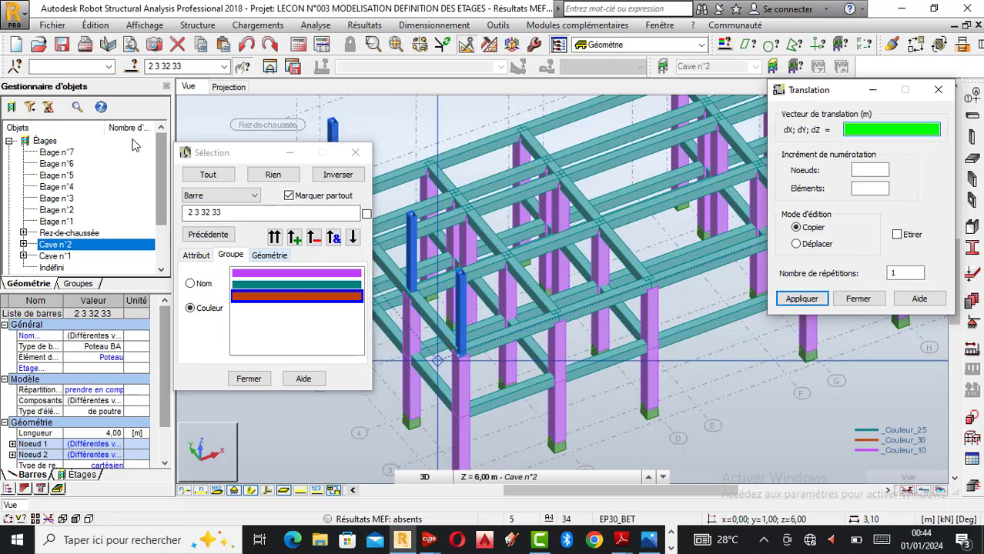
{"action": "left_click", "coordinate": [252, 490]}
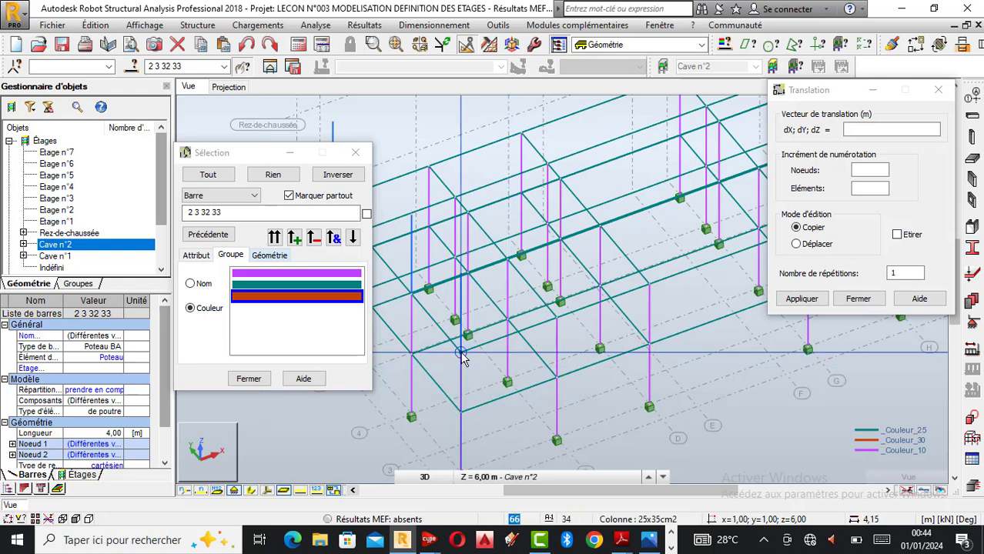
{"action": "left_click", "coordinate": [485, 350]}
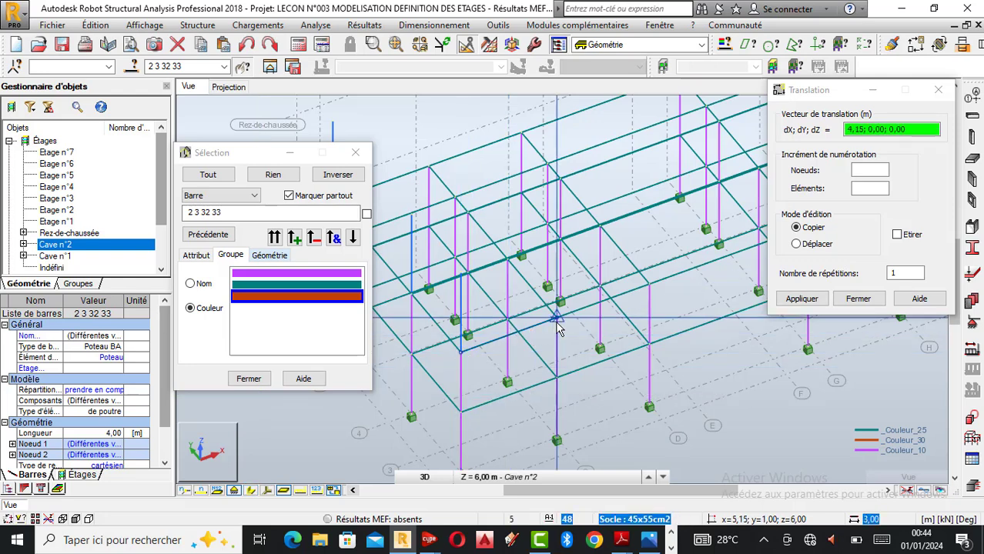
{"action": "left_click", "coordinate": [559, 326]}
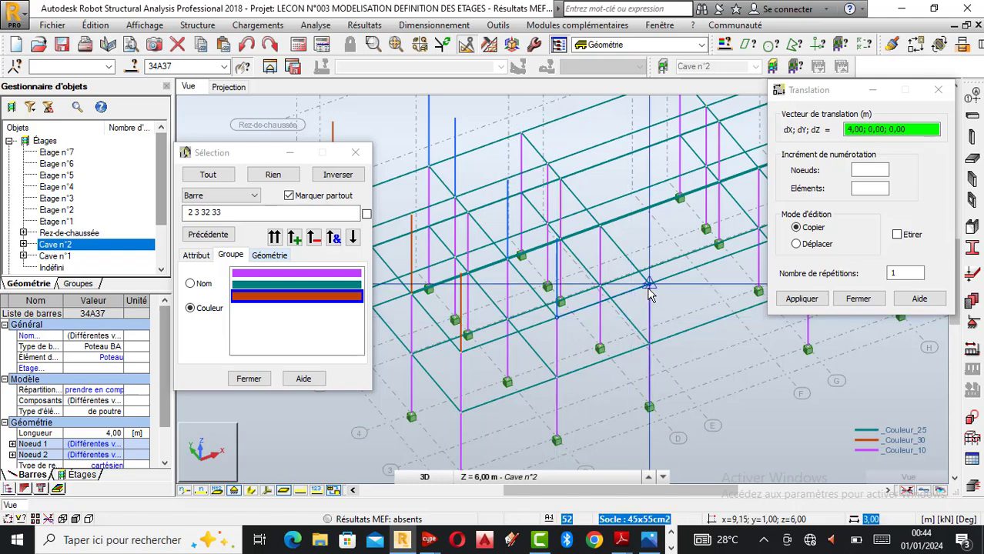
Copy the column row onward with vector 4,00; 0,00; 0,00, and copy the resulting row with vector 6,85; 0,00; 0,00
{"action": "scroll", "coordinate": [433, 325], "scroll_direction": "down", "scroll_amount": 3}
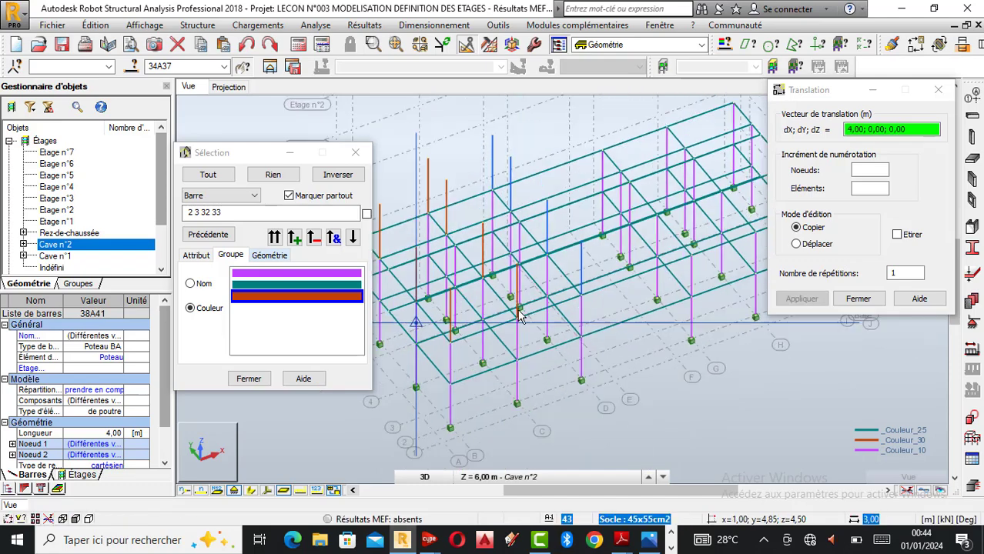
{"action": "scroll", "coordinate": [613, 298], "scroll_direction": "up", "scroll_amount": 2}
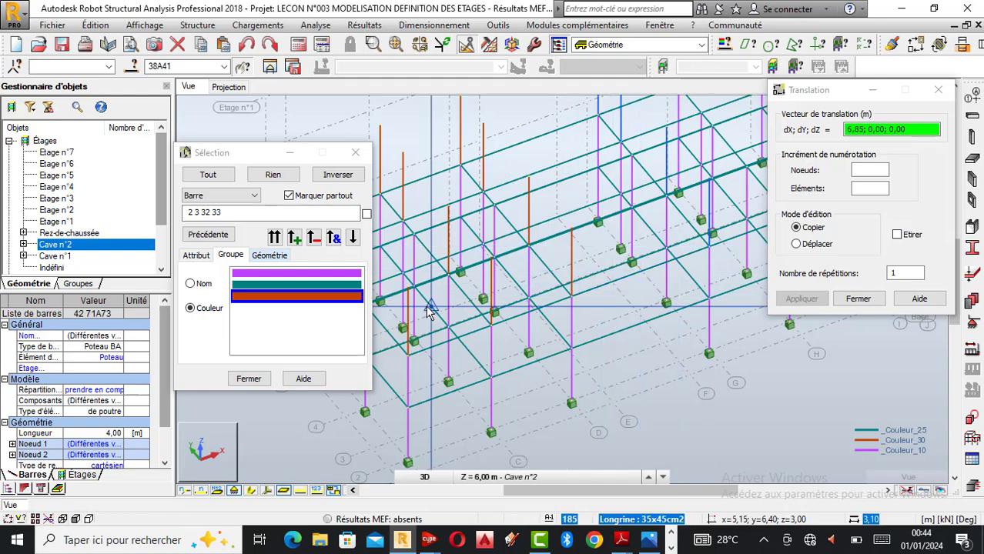
{"action": "scroll", "coordinate": [429, 308], "scroll_direction": "down", "scroll_amount": 3}
{"action": "scroll", "coordinate": [622, 279], "scroll_direction": "up", "scroll_amount": 3}
{"action": "scroll", "coordinate": [545, 294], "scroll_direction": "up", "scroll_amount": 1}
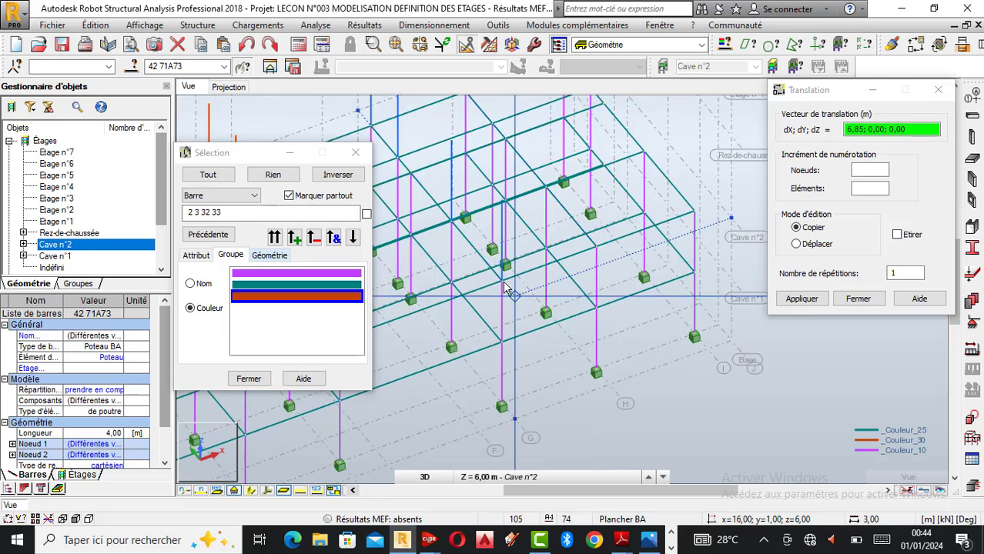
Complete the last two column rows with translation vectors 4,00; 0,00; 0,00 and 4,15; 0,00; 0,00, and restore the section shapes
{"action": "left_click", "coordinate": [599, 251]}
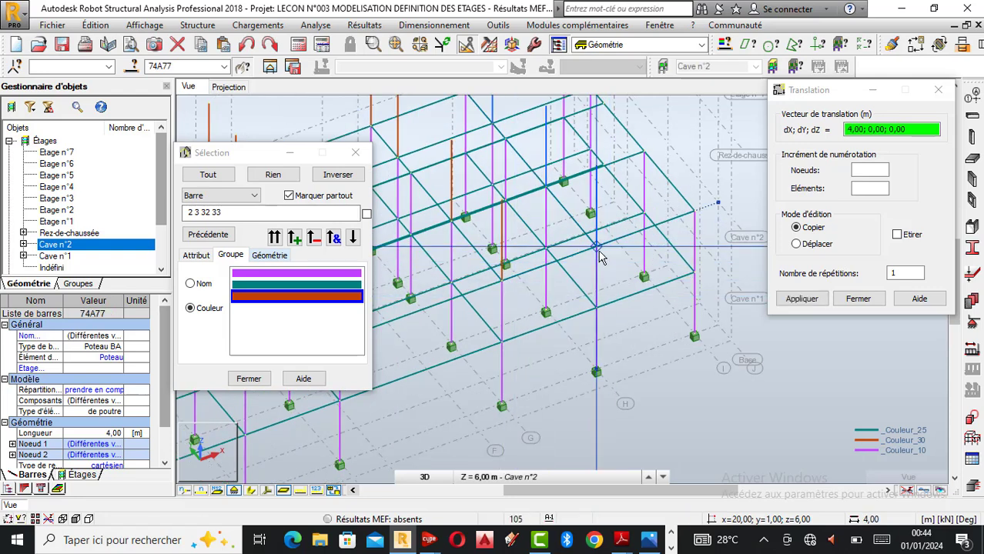
{"action": "left_click", "coordinate": [697, 219]}
{"action": "scroll", "coordinate": [587, 406], "scroll_direction": "down", "scroll_amount": 2}
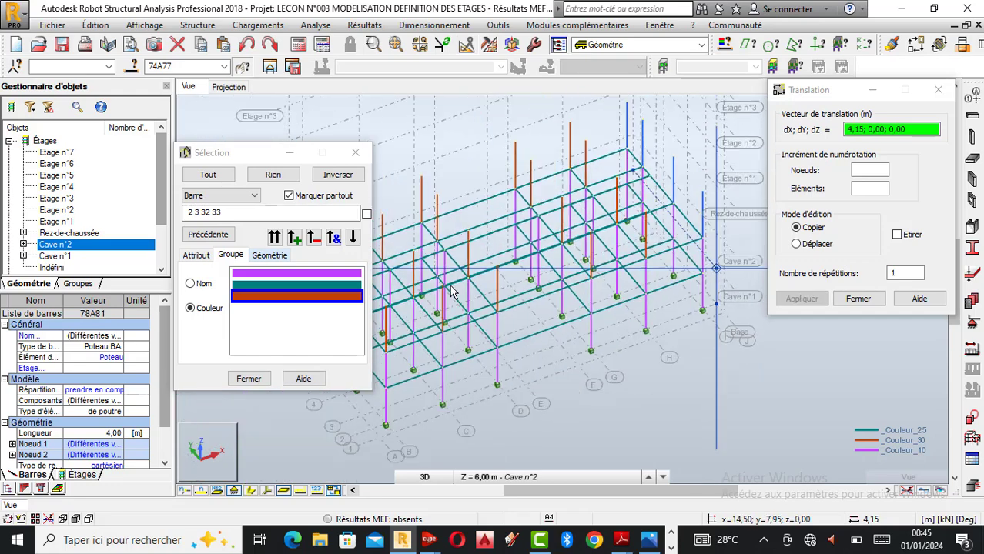
{"action": "left_click", "coordinate": [255, 492]}
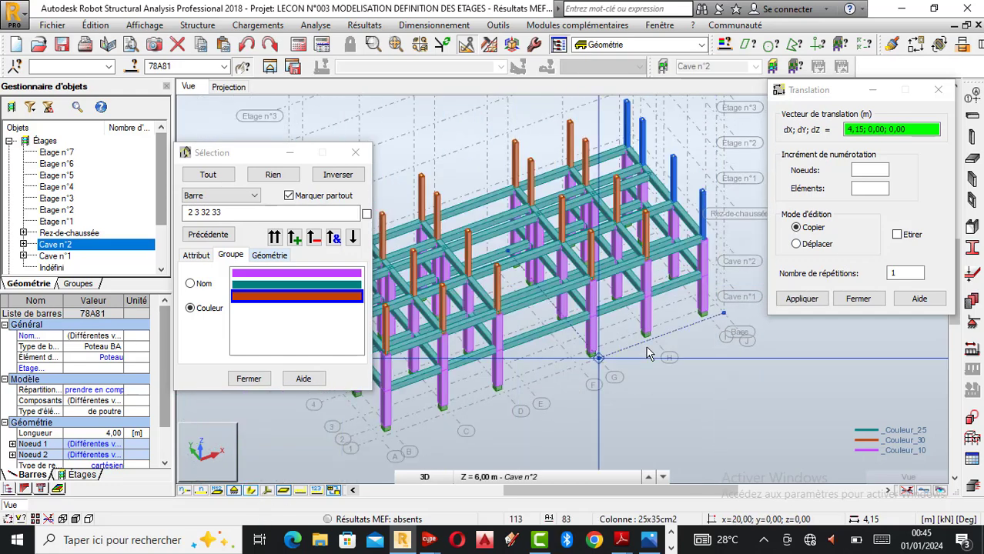
{"action": "scroll", "coordinate": [649, 353], "scroll_direction": "down", "scroll_amount": 1}
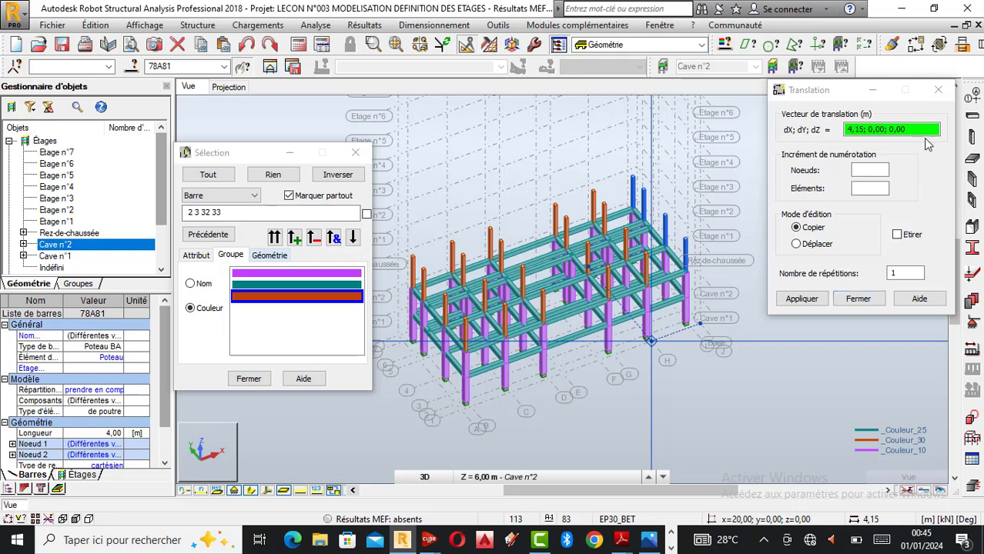
{"action": "left_click", "coordinate": [857, 299]}
{"action": "left_click", "coordinate": [787, 203]}
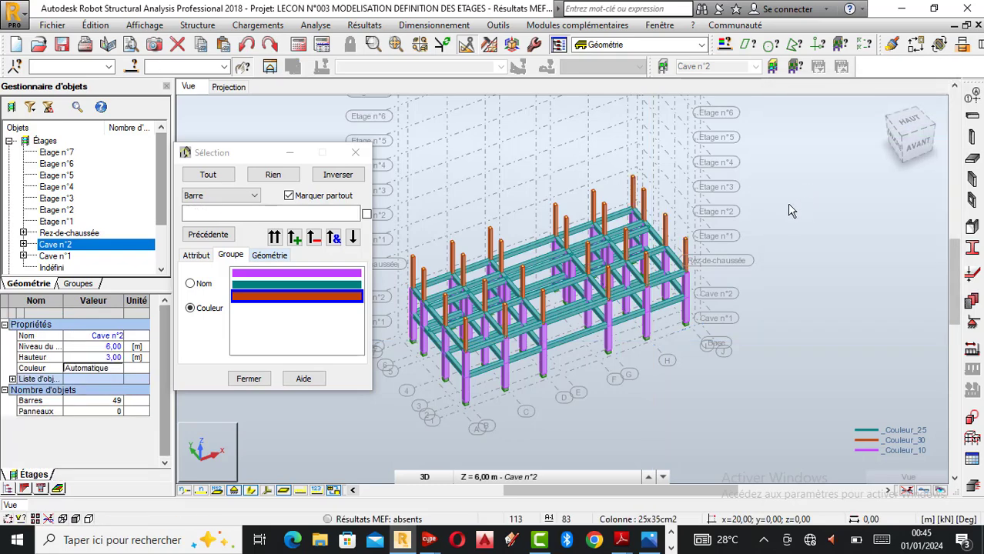
Inspect the ground-floor column grid from above and from the end side, and close the selection settings
{"action": "right_click", "coordinate": [787, 204]}
{"action": "left_click", "coordinate": [787, 202]}
{"action": "left_click_drag", "start_coordinate": [613, 322], "coordinate": [523, 372]}
{"action": "scroll", "coordinate": [522, 372], "scroll_direction": "up", "scroll_amount": 5}
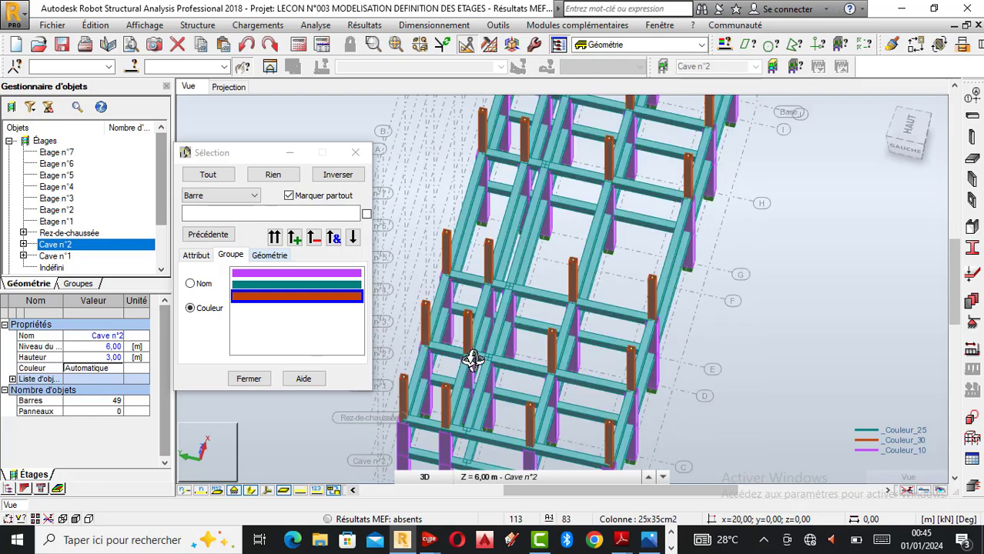
{"action": "scroll", "coordinate": [498, 362], "scroll_direction": "down", "scroll_amount": 1}
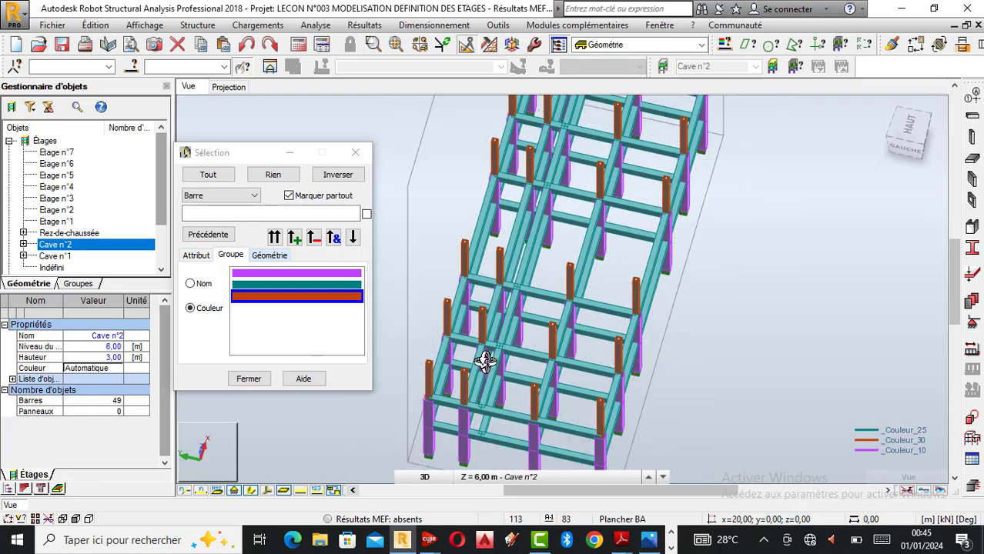
{"action": "scroll", "coordinate": [490, 362], "scroll_direction": "up", "scroll_amount": 3}
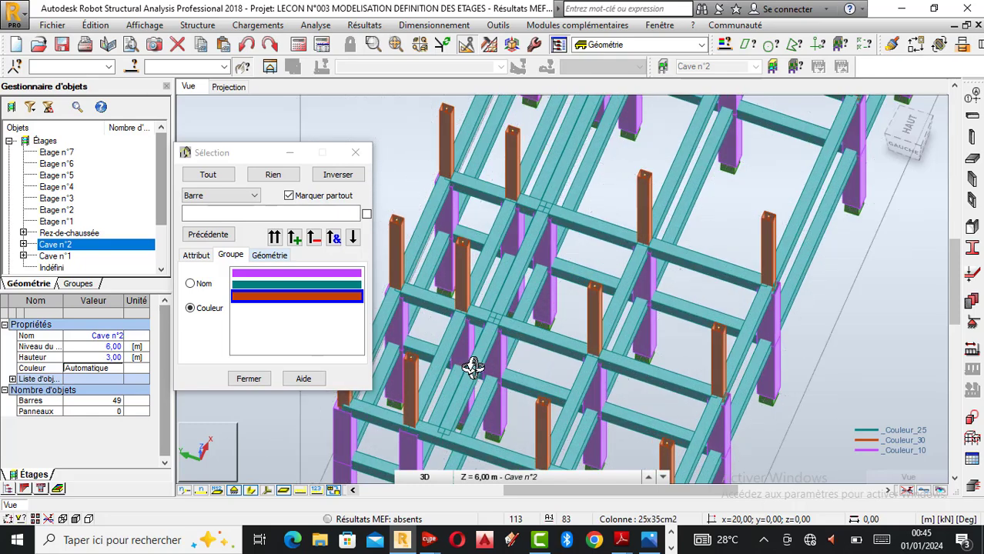
{"action": "scroll", "coordinate": [609, 337], "scroll_direction": "down", "scroll_amount": 3}
{"action": "middle_click_drag", "start_coordinate": [544, 316], "coordinate": [562, 285], "text": "shift"}
{"action": "scroll", "coordinate": [544, 250], "scroll_direction": "up", "scroll_amount": 2}
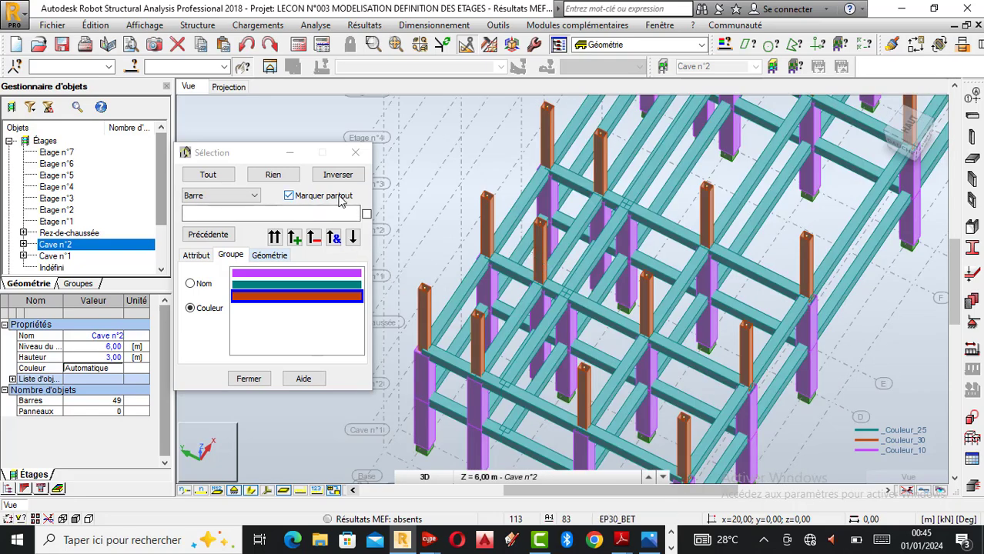
{"action": "left_click", "coordinate": [355, 153]}
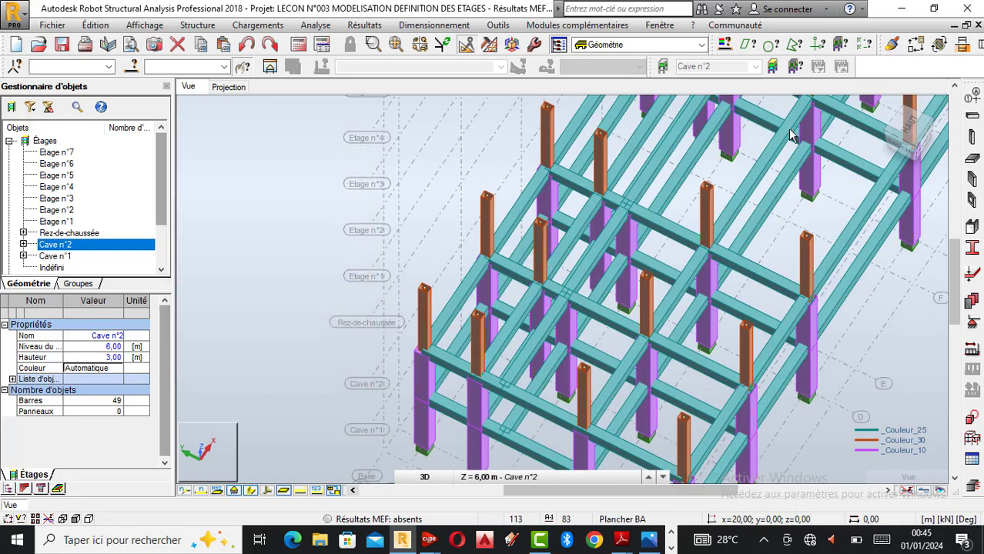
Add a 4,00 m high 25x35 cm reinforced-concrete column at 5,15; 7,95; 6,00 and check it in wireframe and with section shapes
{"action": "left_click", "coordinate": [973, 136]}
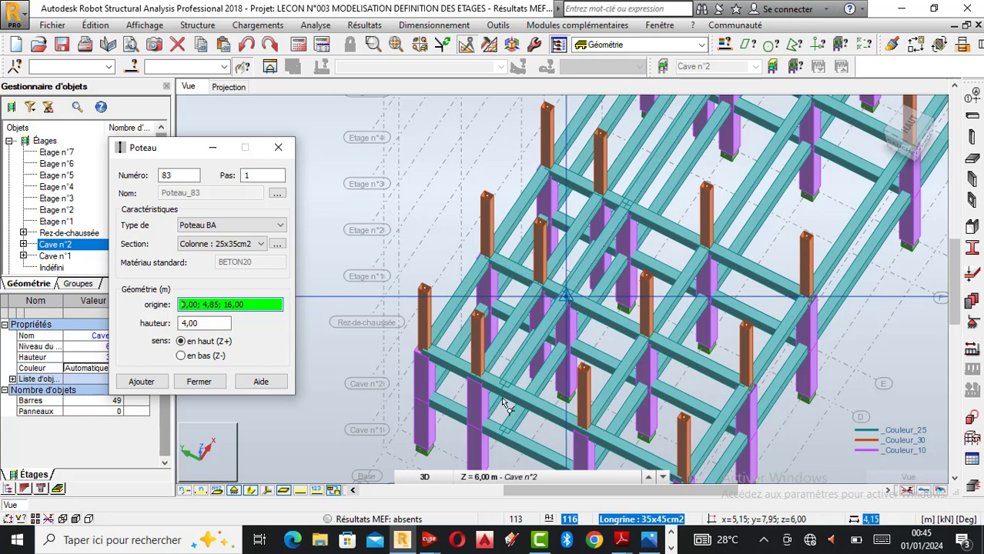
{"action": "left_click", "coordinate": [252, 492]}
{"action": "scroll", "coordinate": [583, 317], "scroll_direction": "up", "scroll_amount": 2}
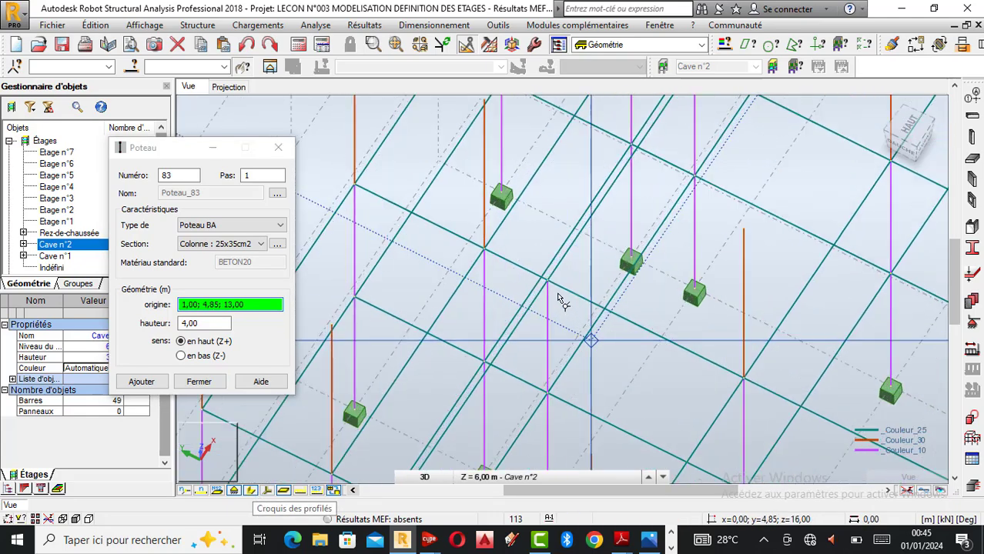
{"action": "scroll", "coordinate": [548, 297], "scroll_direction": "up", "scroll_amount": 2}
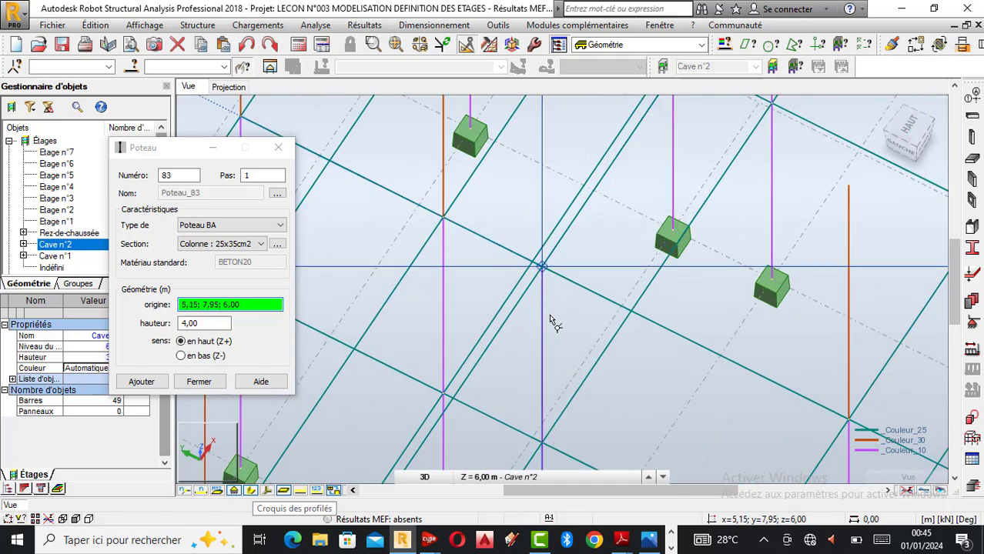
{"action": "left_click", "coordinate": [542, 270]}
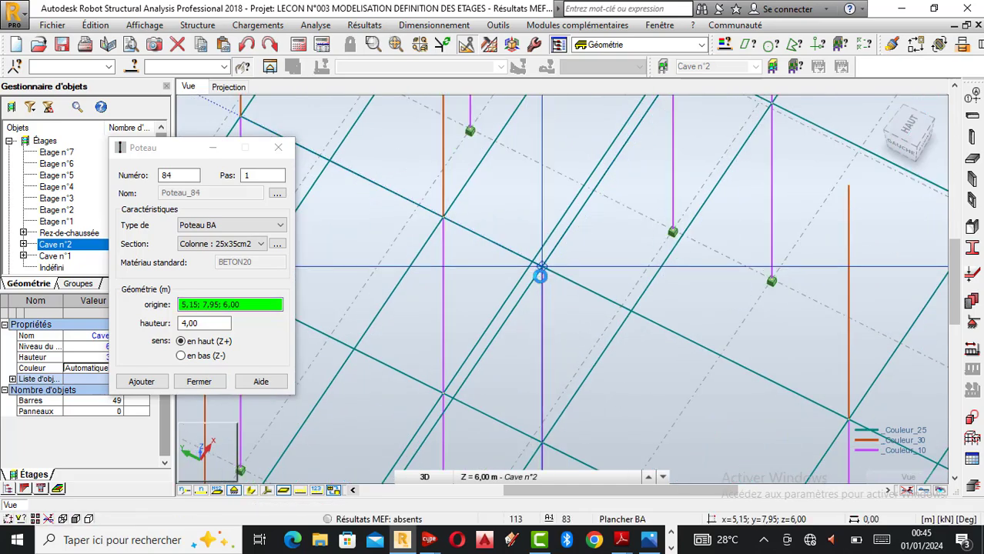
{"action": "scroll", "coordinate": [455, 389], "scroll_direction": "down", "scroll_amount": 2}
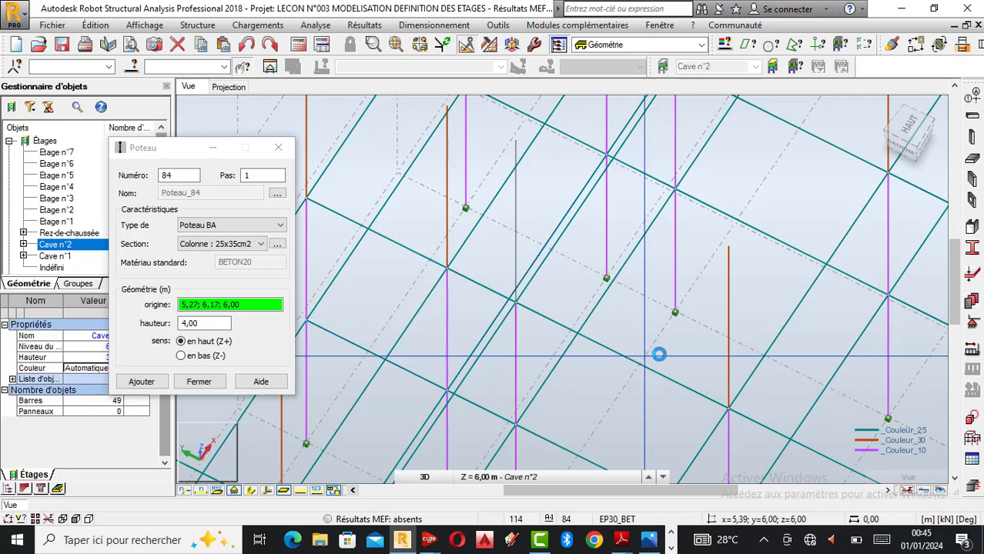
{"action": "scroll", "coordinate": [579, 355], "scroll_direction": "down", "scroll_amount": 2}
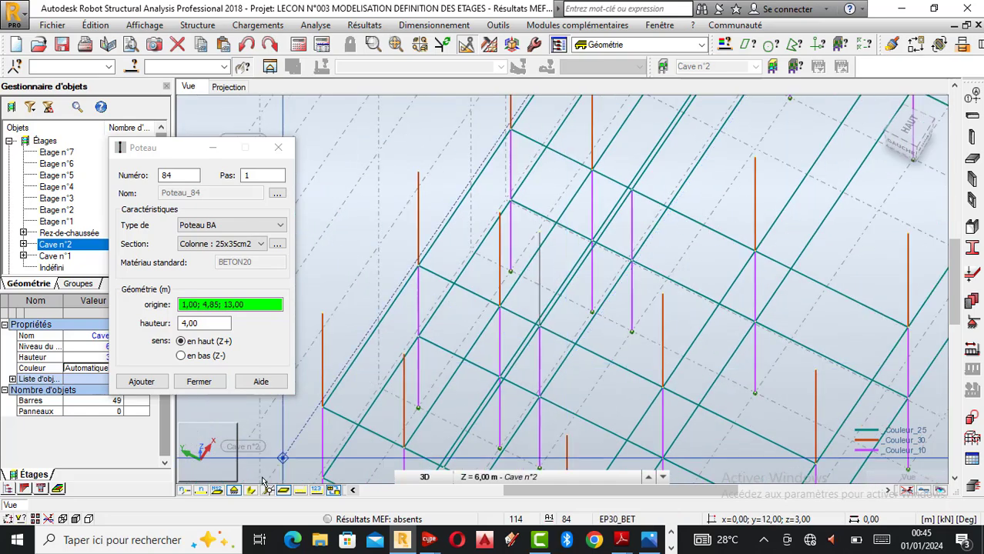
{"action": "left_click", "coordinate": [251, 491]}
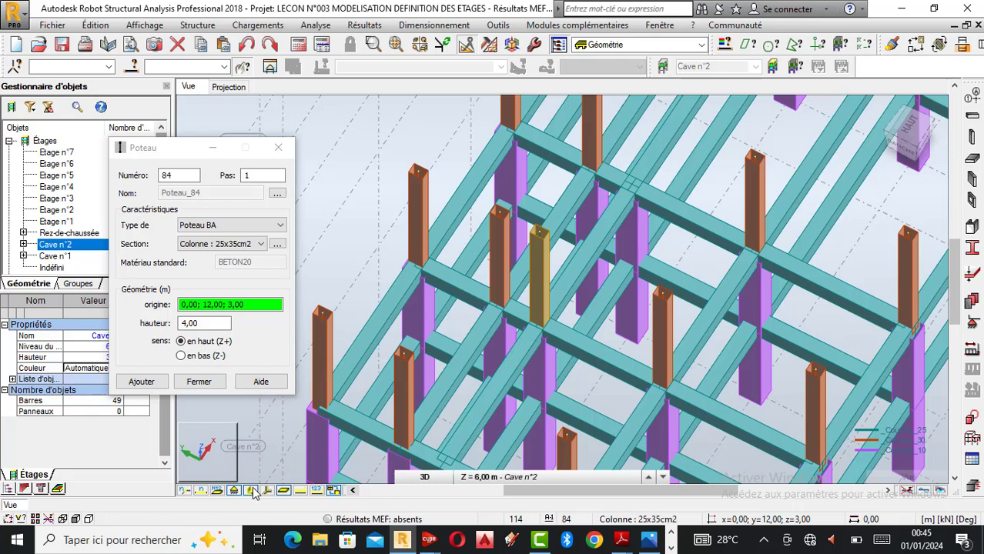
{"action": "left_click", "coordinate": [253, 492]}
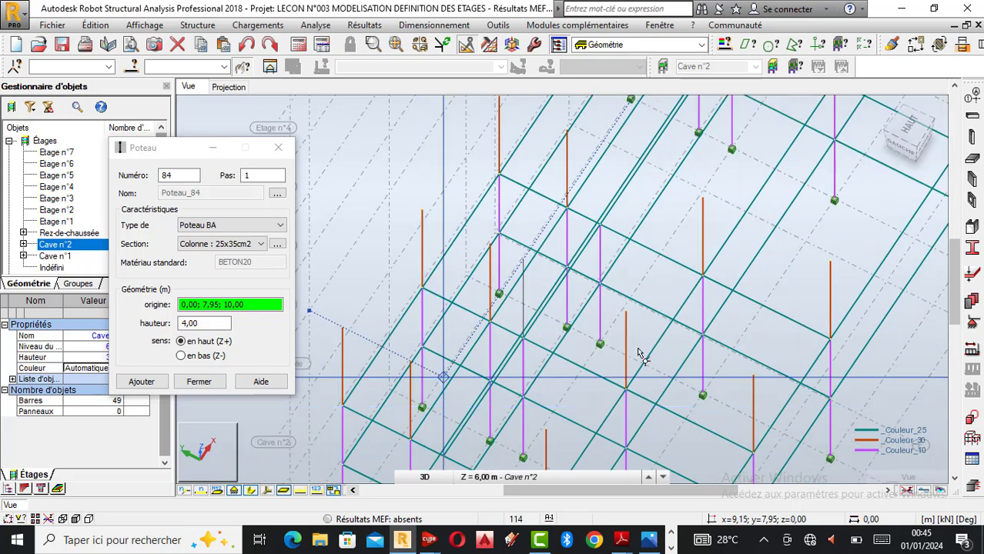
{"action": "left_click", "coordinate": [252, 492]}
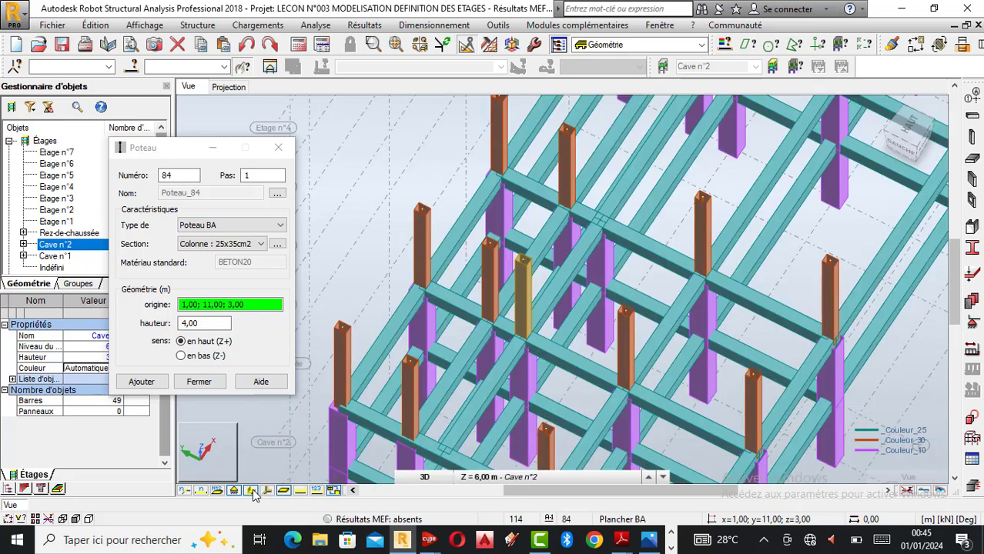
Add a 4,00 m high 25x35 cm reinforced-concrete column at 9,15; 7,95; 6,00 in wireframe, and restore the section shapes
{"action": "left_click", "coordinate": [252, 491]}
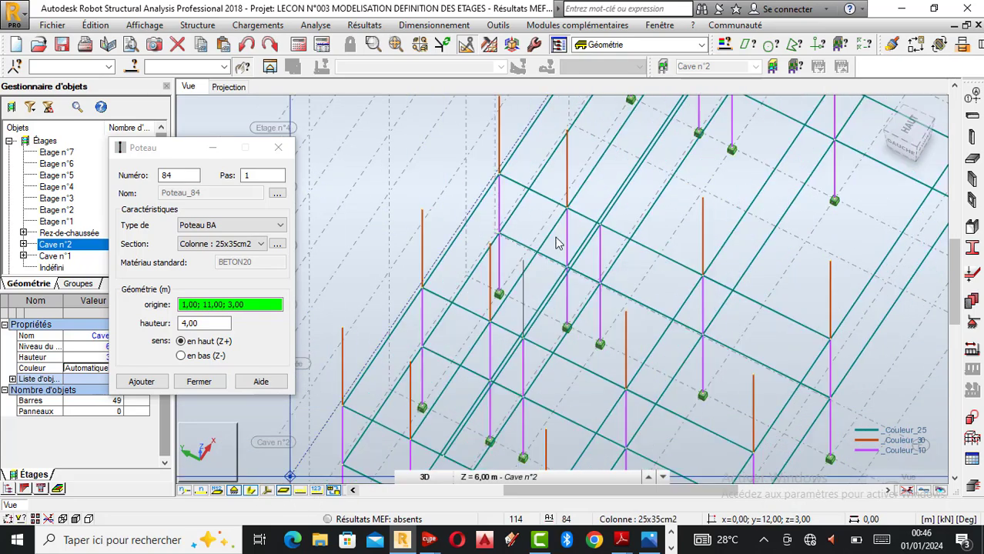
{"action": "left_click", "coordinate": [603, 233]}
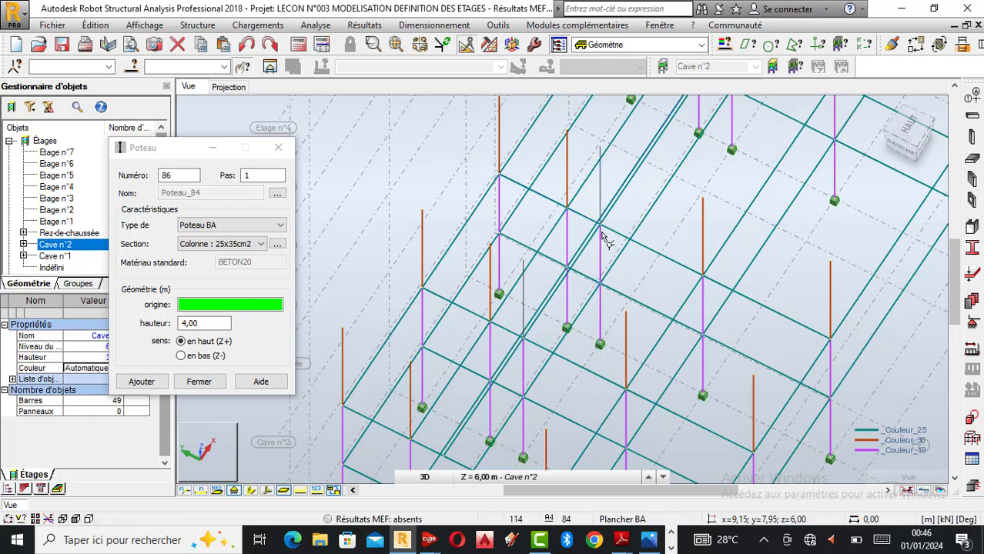
{"action": "left_click", "coordinate": [253, 492]}
{"action": "scroll", "coordinate": [625, 135], "scroll_direction": "down", "scroll_amount": 5}
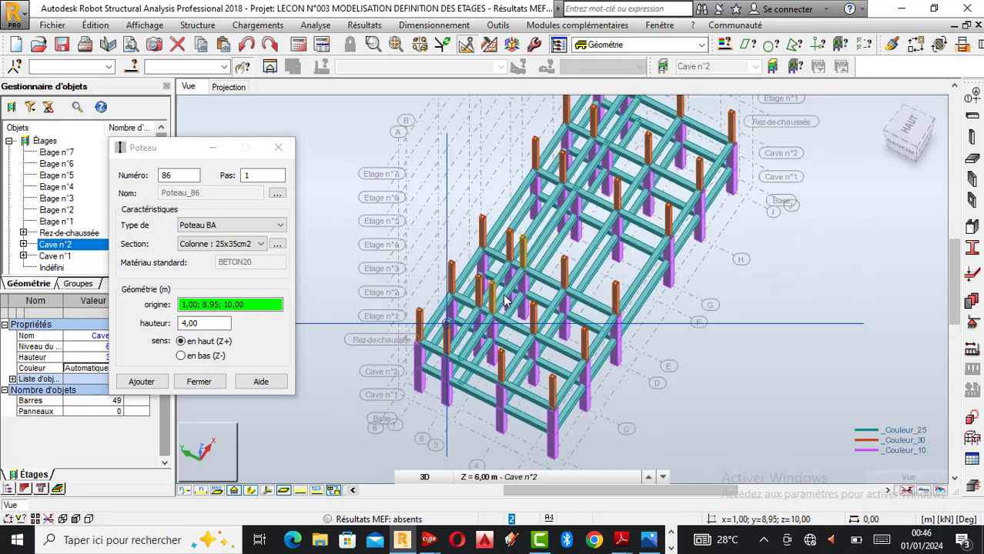
Add another 4,00 m high 25x35 cm column at 16,00; 7,95; 6,00 and check it with section shapes
{"action": "scroll", "coordinate": [625, 135], "scroll_direction": "up", "scroll_amount": 5}
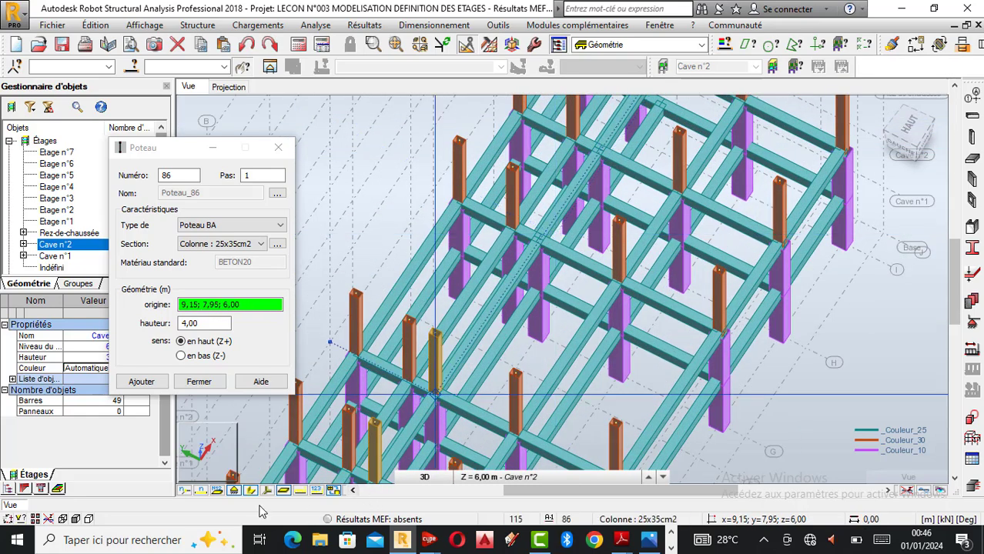
{"action": "left_click", "coordinate": [253, 491]}
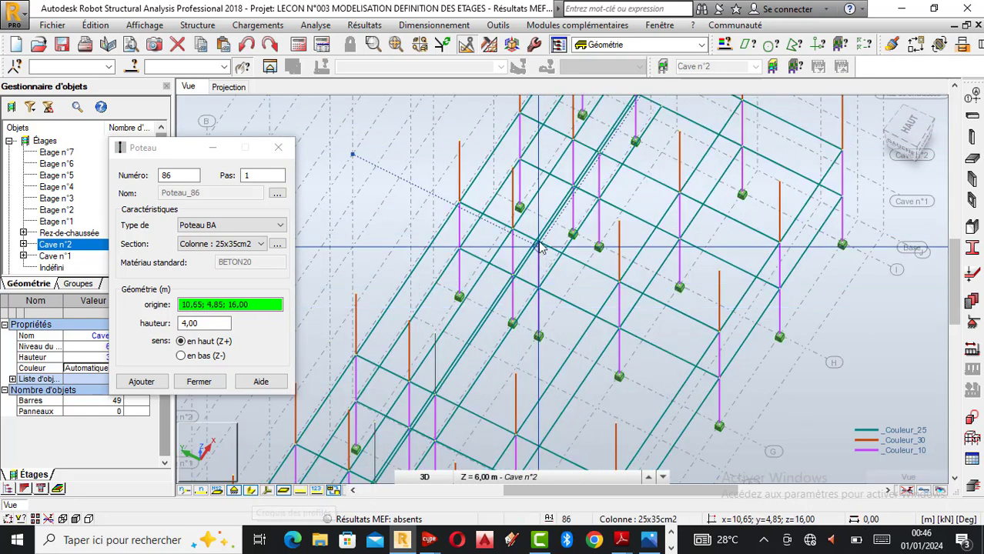
{"action": "left_click", "coordinate": [384, 430]}
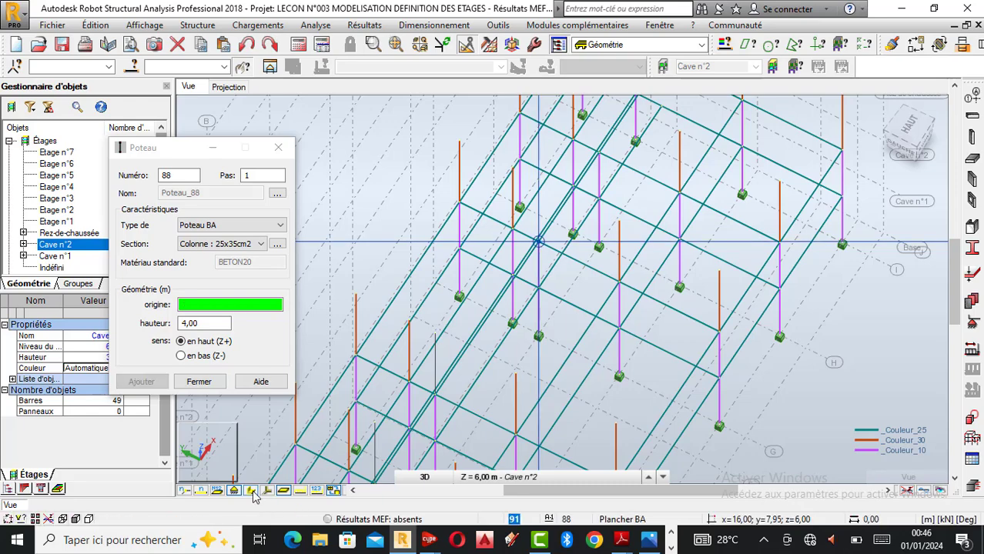
{"action": "left_click", "coordinate": [253, 492]}
{"action": "scroll", "coordinate": [339, 465], "scroll_direction": "down", "scroll_amount": 2}
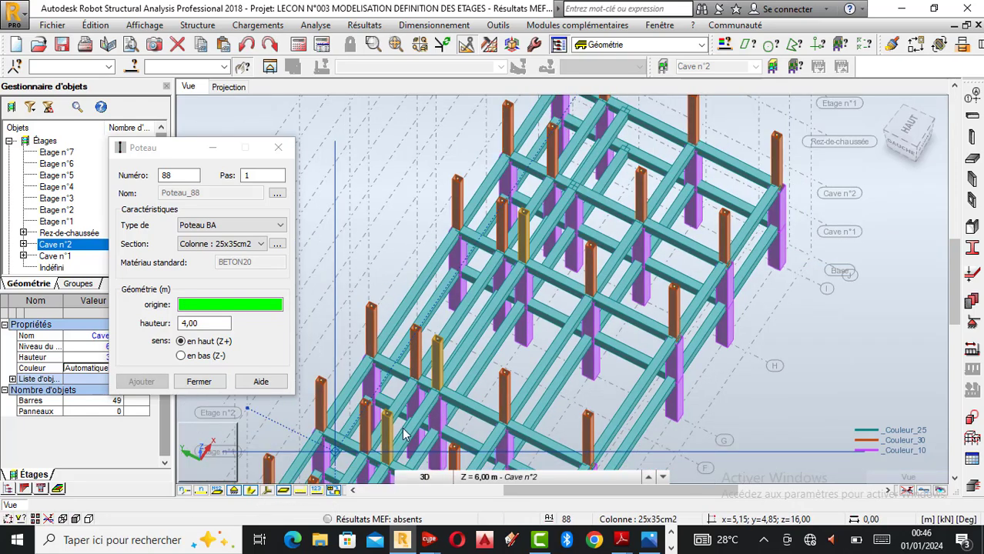
Place the last interior 4,00 m high 25x35 cm column at the next beam intersection of the same line, and finish column definition
{"action": "scroll", "coordinate": [551, 225], "scroll_direction": "up", "scroll_amount": 1}
{"action": "scroll", "coordinate": [508, 226], "scroll_direction": "up", "scroll_amount": 5}
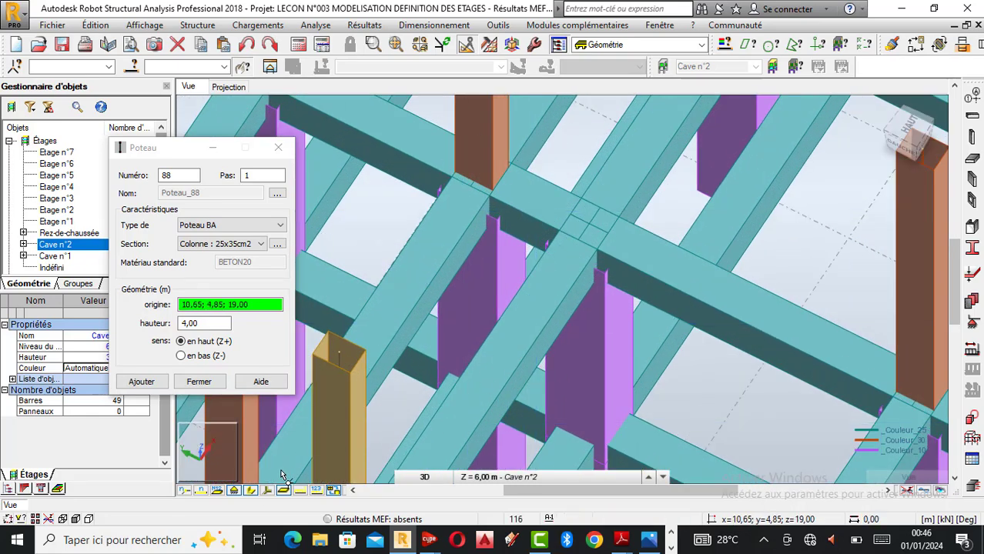
{"action": "left_click", "coordinate": [253, 491]}
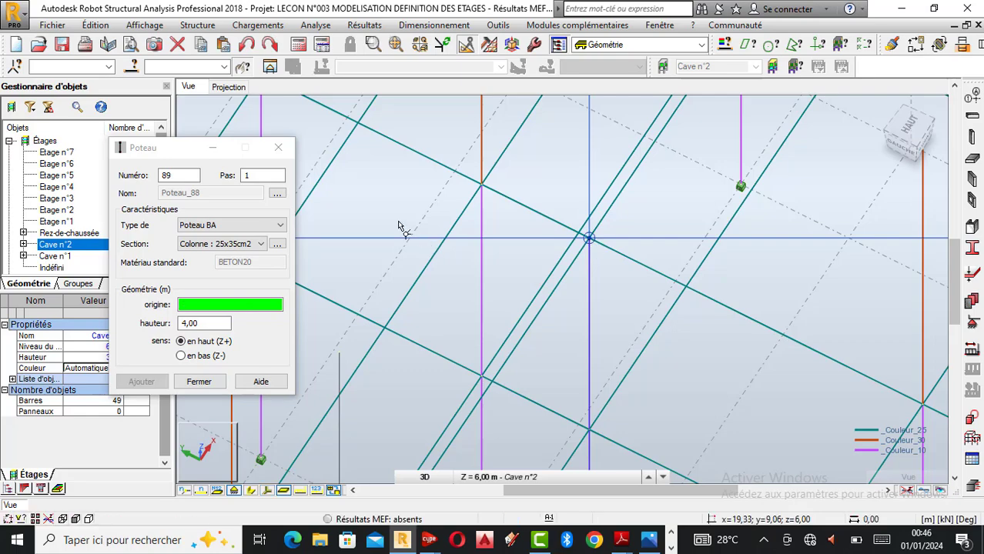
{"action": "left_click", "coordinate": [279, 148]}
{"action": "scroll", "coordinate": [529, 232], "scroll_direction": "down", "scroll_amount": 6}
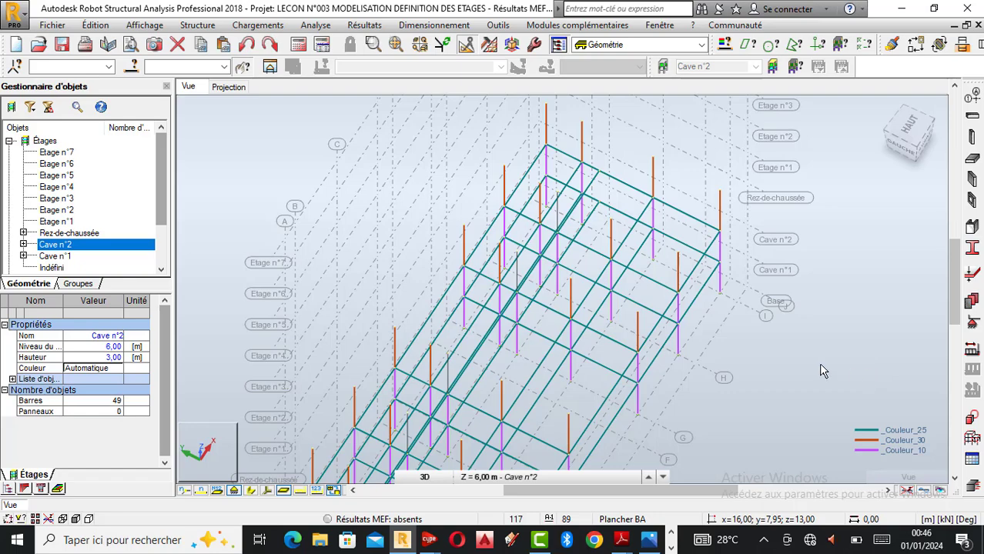
Inspect the complete ground-floor column grid from the front and from above, with section shapes displayed
{"action": "left_click", "coordinate": [882, 111]}
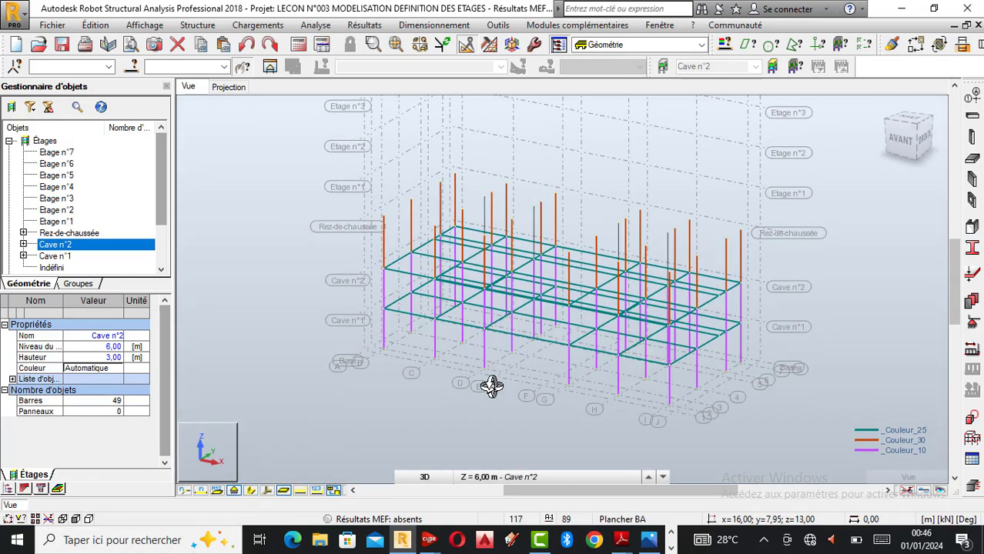
{"action": "left_click", "coordinate": [251, 493]}
{"action": "middle_click_drag", "start_coordinate": [541, 315], "coordinate": [568, 343], "text": "shift"}
{"action": "scroll", "coordinate": [625, 366], "scroll_direction": "up", "scroll_amount": 2}
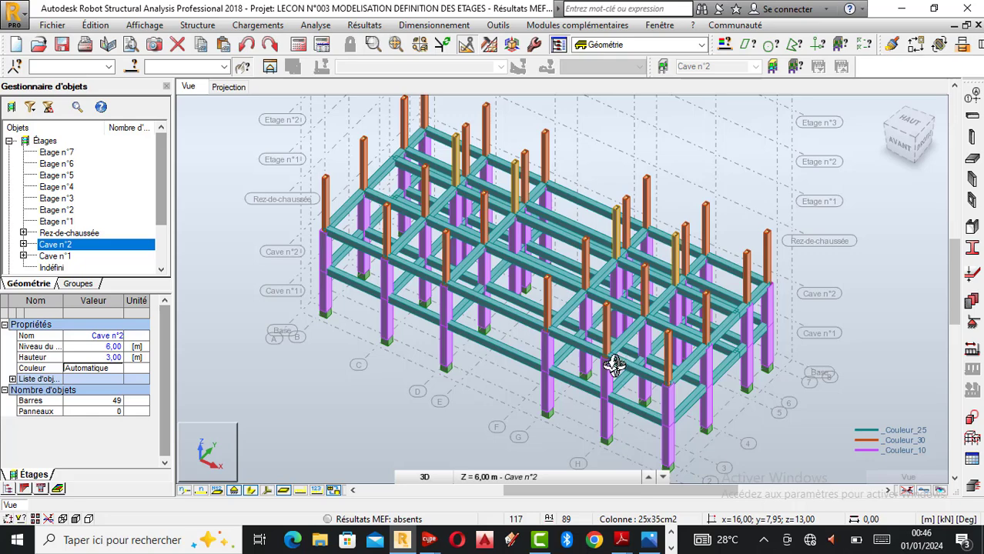
{"action": "scroll", "coordinate": [565, 358], "scroll_direction": "down", "scroll_amount": 1}
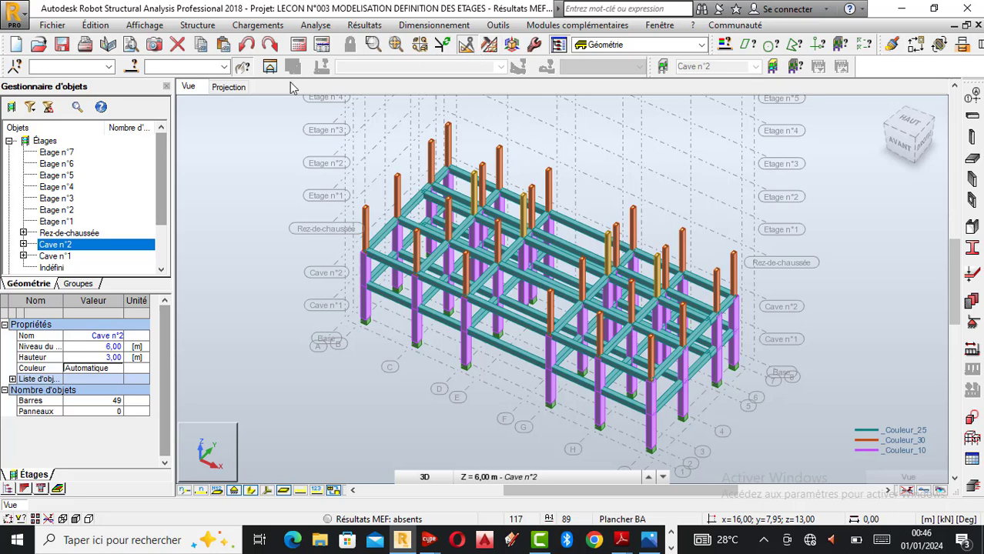
Select all ground-floor columns by their brown colour group and assign them the section Colonne : 25x35cm2
{"action": "left_click", "coordinate": [725, 46]}
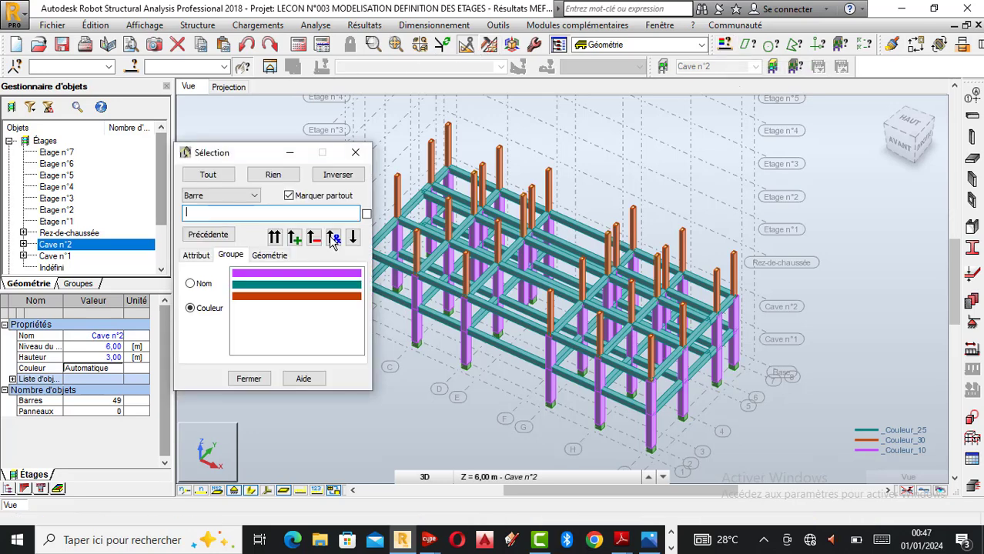
{"action": "left_click", "coordinate": [280, 299]}
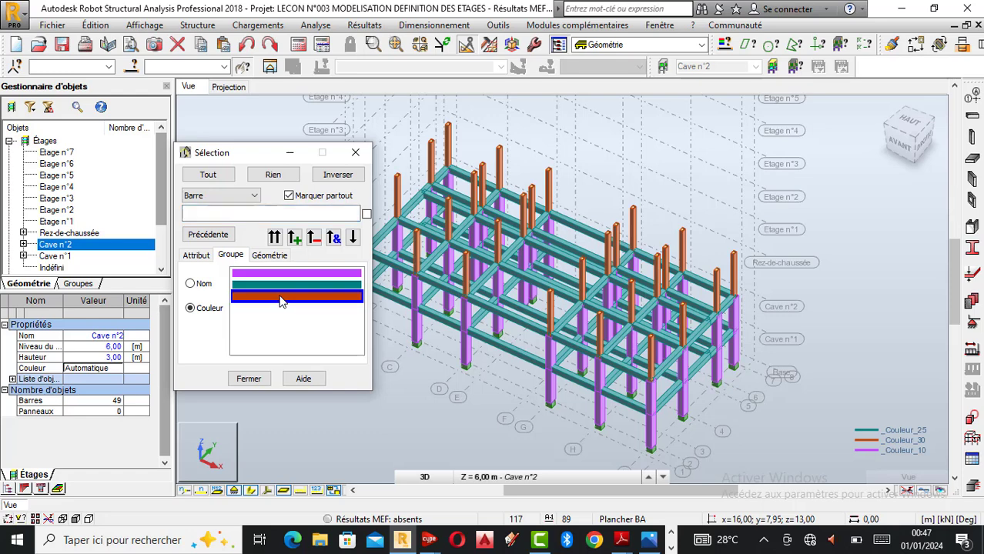
{"action": "left_click", "coordinate": [302, 241]}
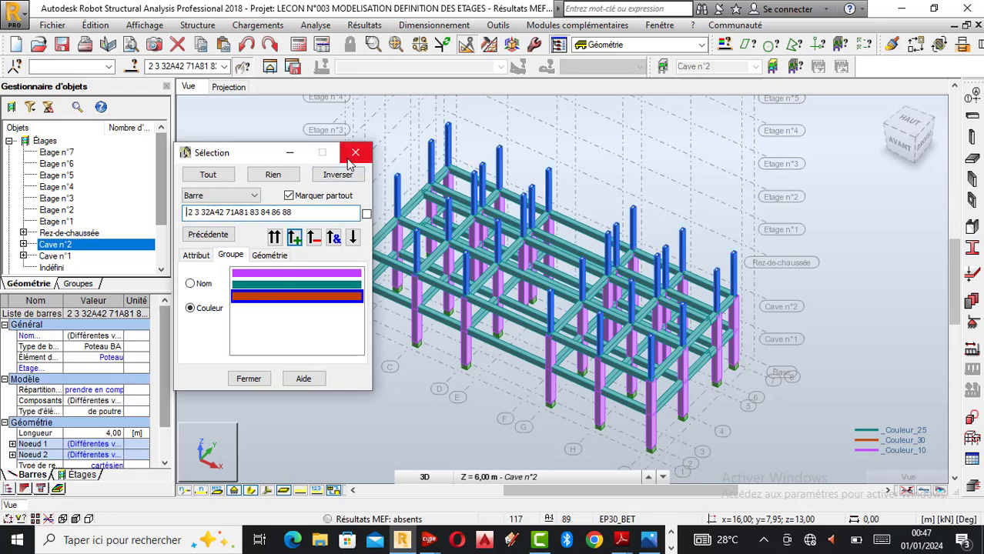
{"action": "left_click", "coordinate": [560, 44]}
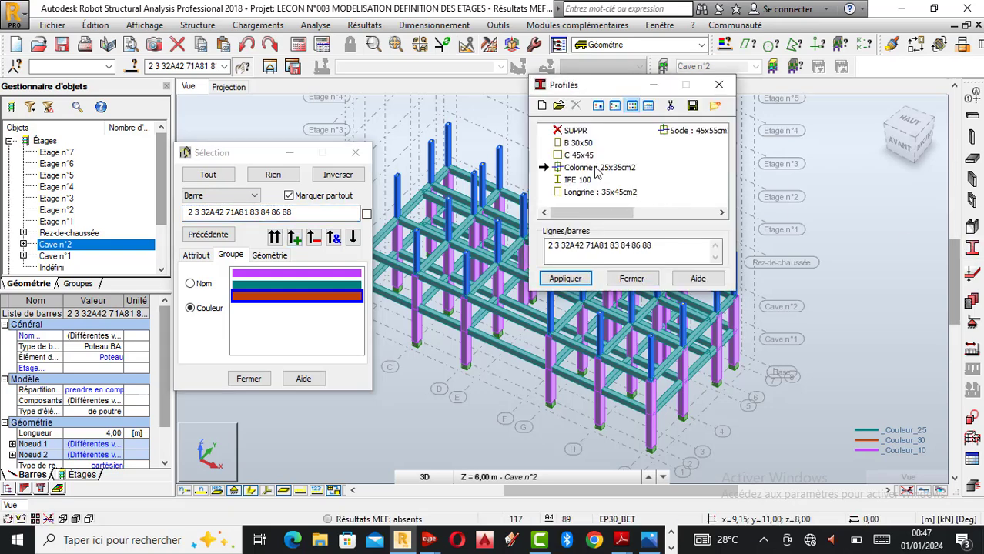
{"action": "left_click", "coordinate": [598, 168]}
{"action": "left_click", "coordinate": [565, 279]}
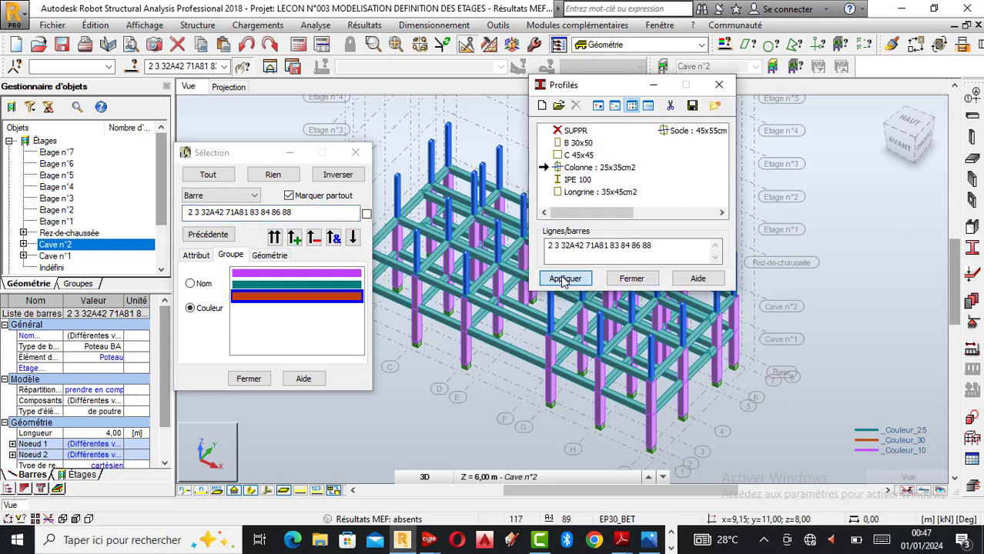
{"action": "left_click", "coordinate": [631, 279]}
{"action": "left_click", "coordinate": [359, 153]}
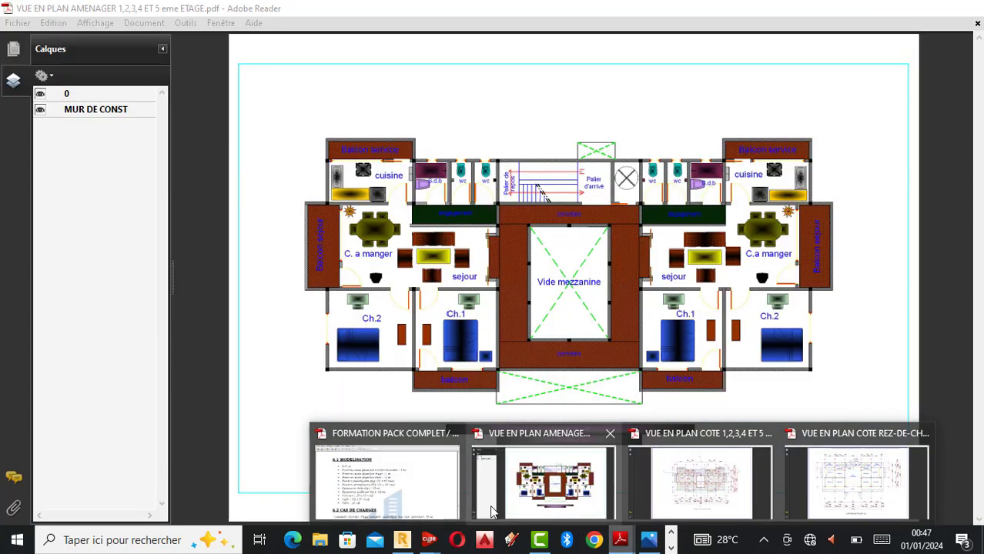
Start a beam definition and set up a new rectangular reinforced-concrete beam section with b 20 cm and h 40 cm
{"action": "mouse_move", "coordinate": [414, 497]}
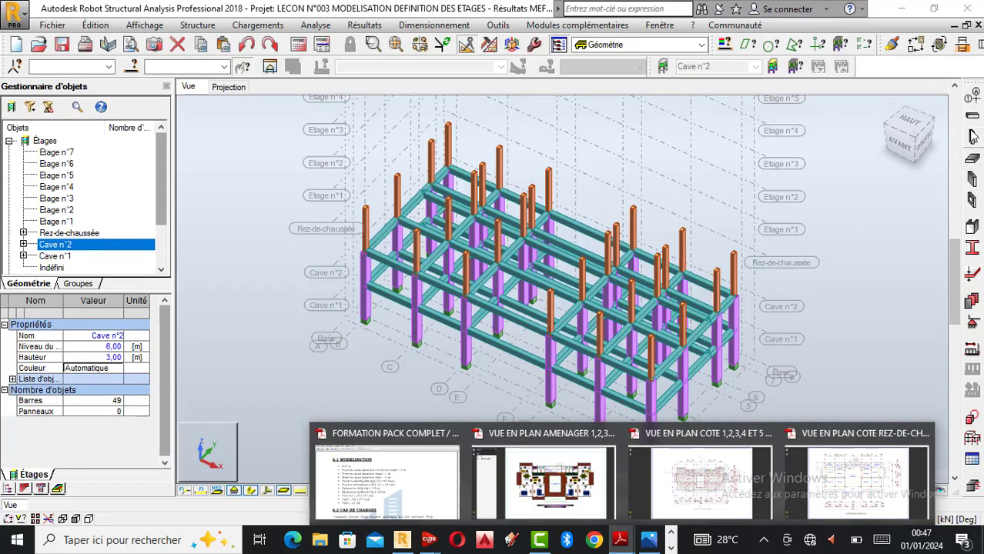
{"action": "left_click", "coordinate": [973, 116]}
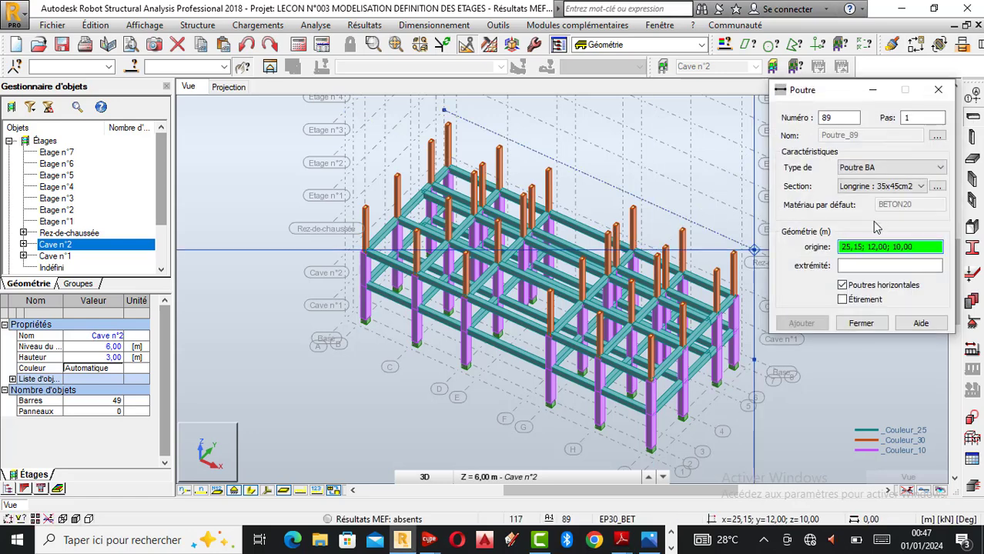
{"action": "left_click", "coordinate": [937, 186]}
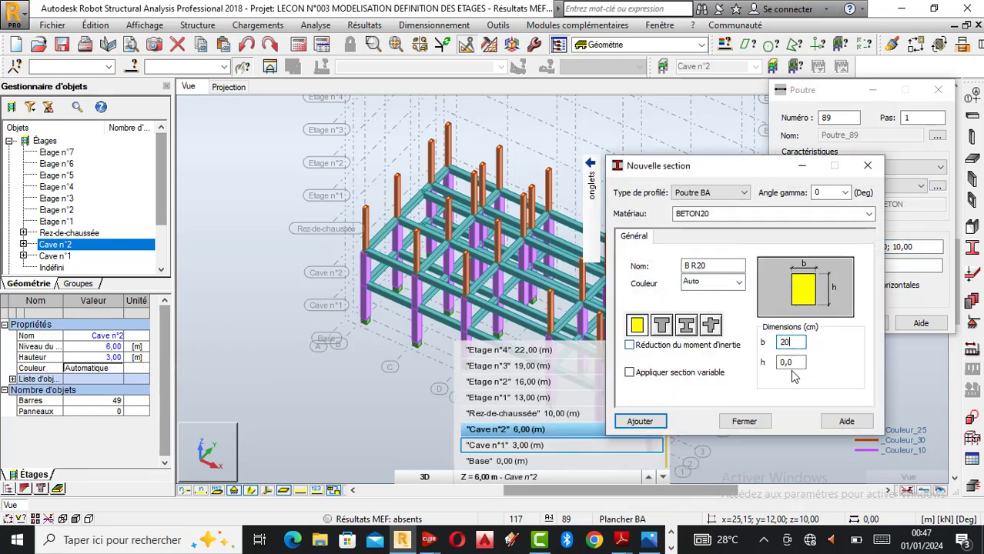
{"action": "key", "text": "Tab"}
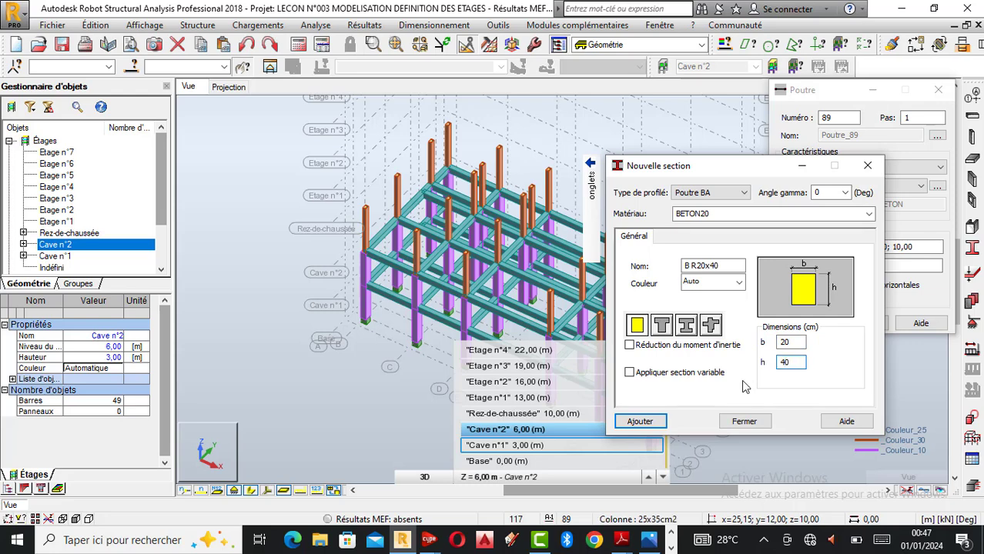
Name the beam section "Poutre principale : 20x40cm2", give it a light cyan colour, and add it to the section list
{"action": "left_click_drag", "start_coordinate": [697, 266], "coordinate": [670, 283]}
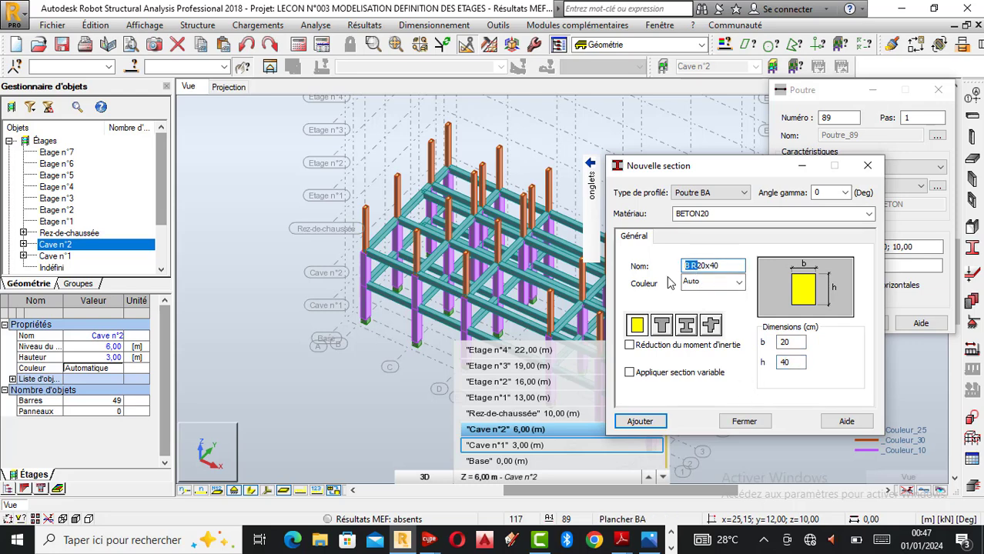
{"action": "type", "text": "Pout"}
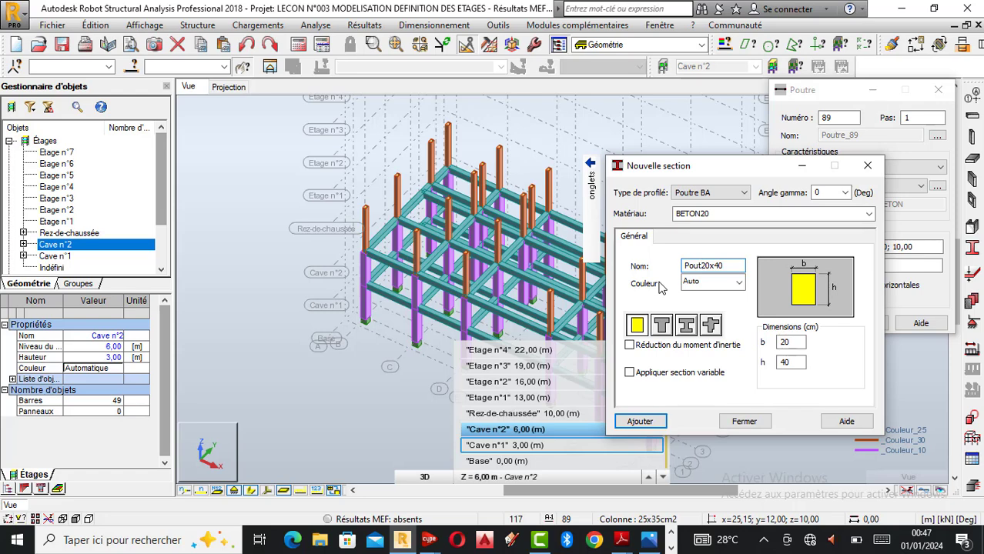
{"action": "type", "text": "re p"}
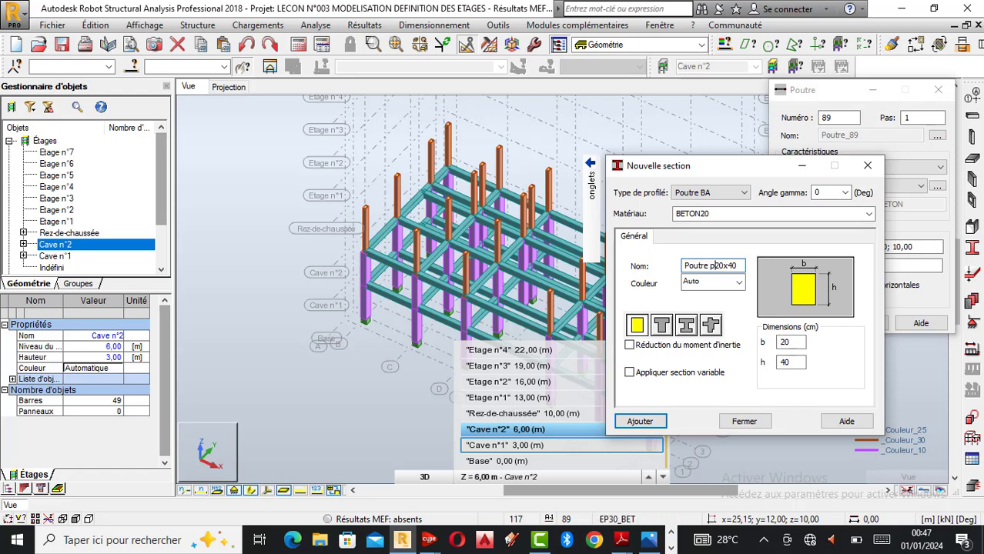
{"action": "type", "text": "rincipale : 20x"}
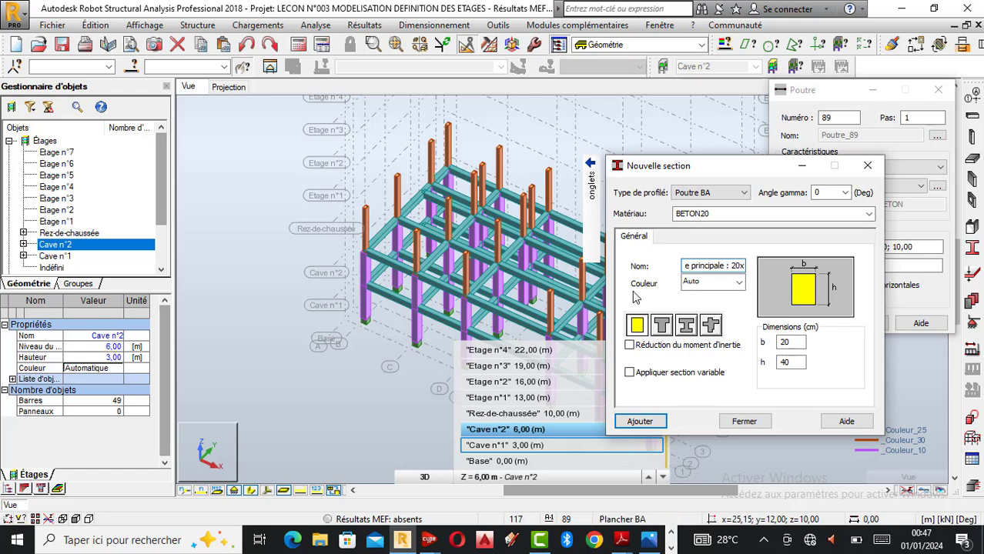
{"action": "type", "text": "c"}
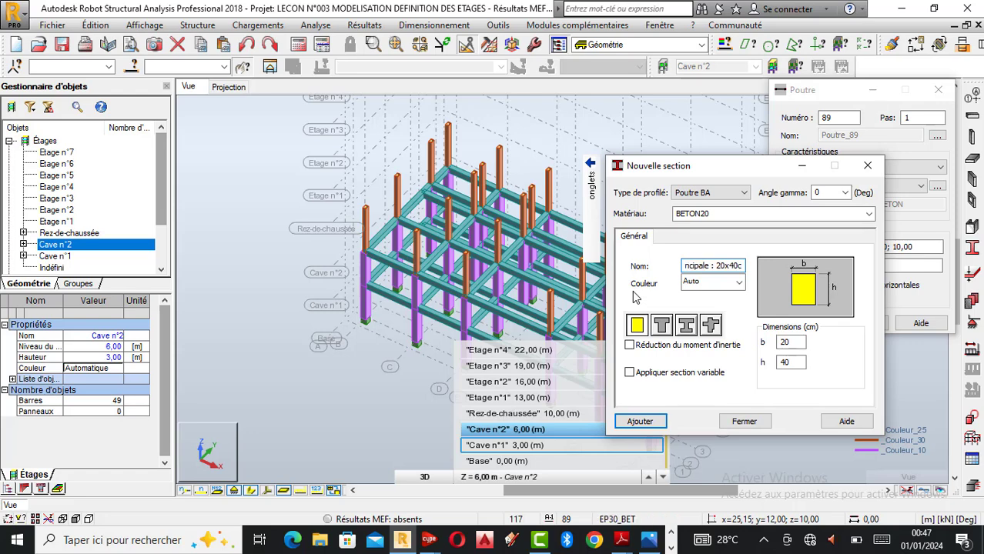
{"action": "type", "text": "m2"}
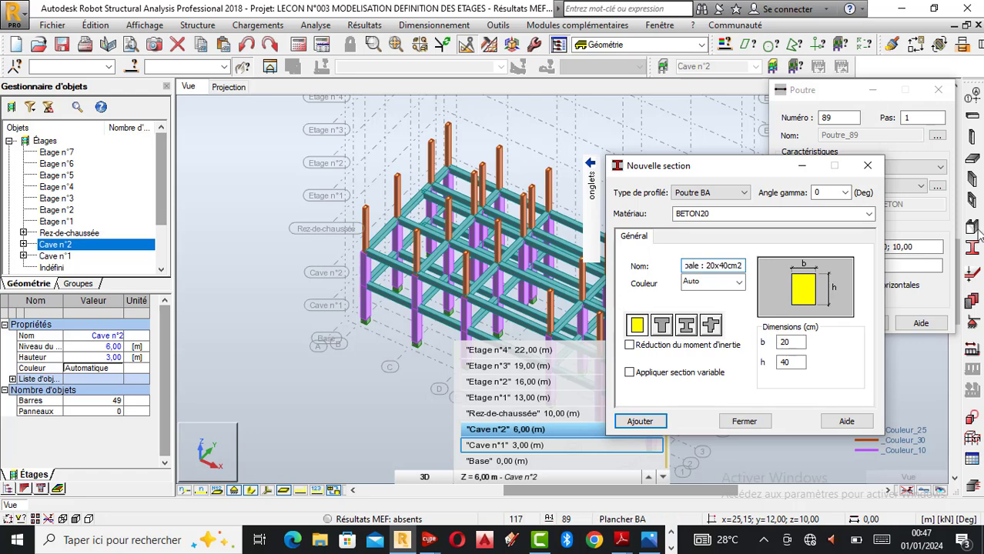
{"action": "left_click", "coordinate": [738, 281]}
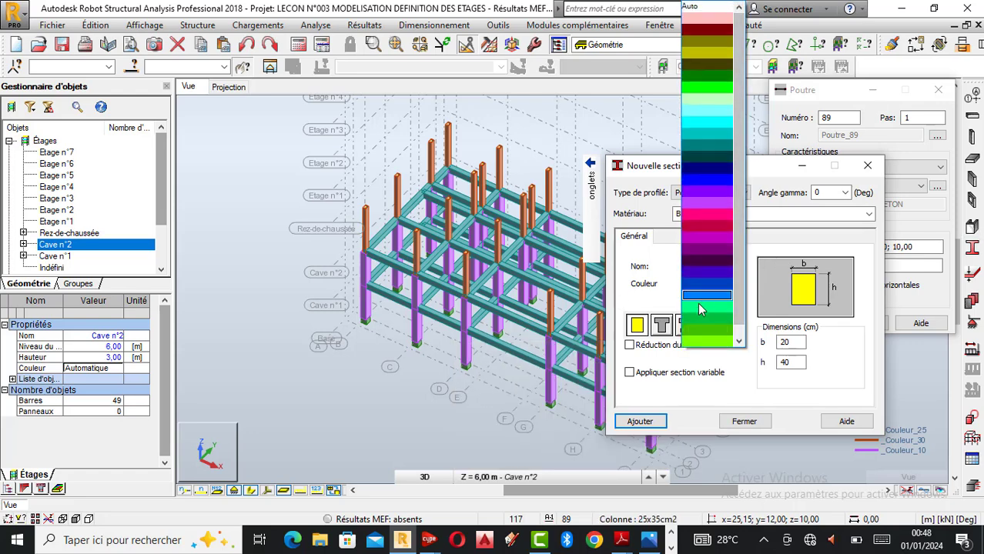
{"action": "left_click", "coordinate": [710, 111]}
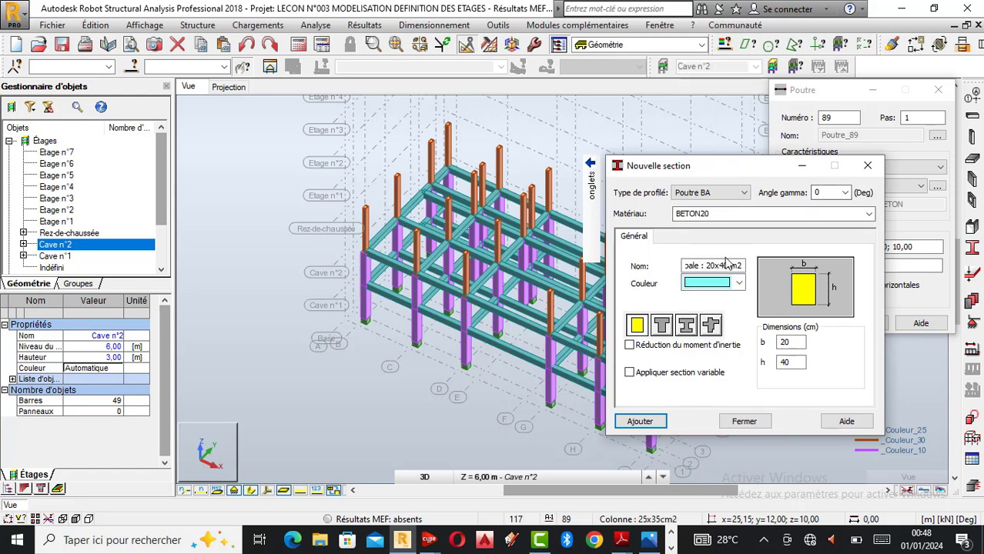
{"action": "left_click", "coordinate": [649, 422]}
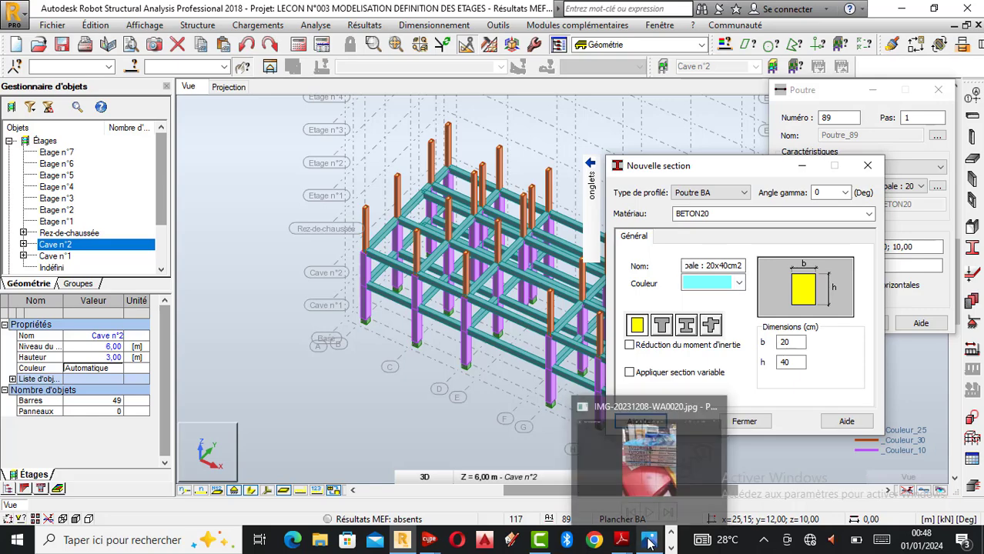
Check the project specification and set the height h of the new rectangular beam section to 30 cm
{"action": "mouse_move", "coordinate": [620, 540]}
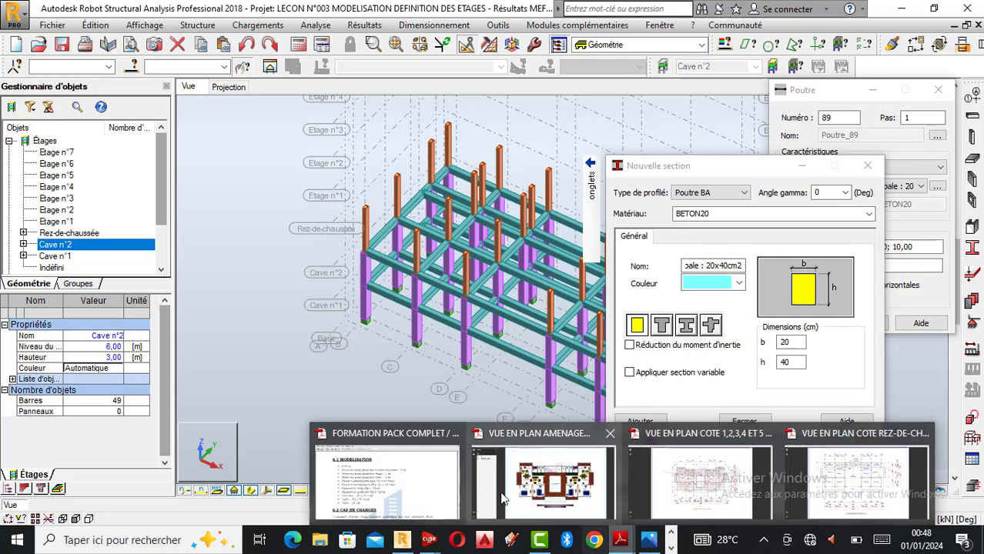
{"action": "mouse_move", "coordinate": [426, 486]}
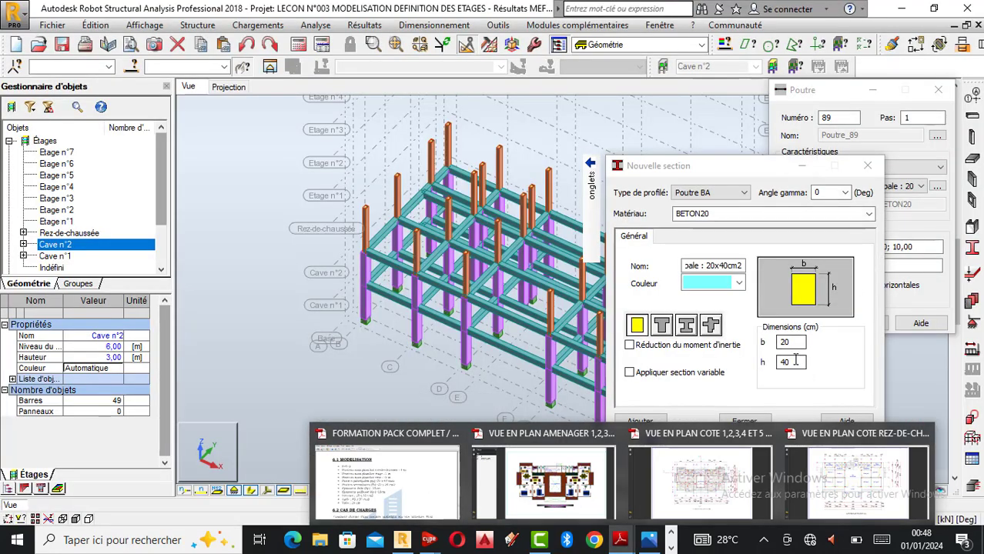
{"action": "double_click", "coordinate": [796, 361]}
{"action": "type", "text": "25"}
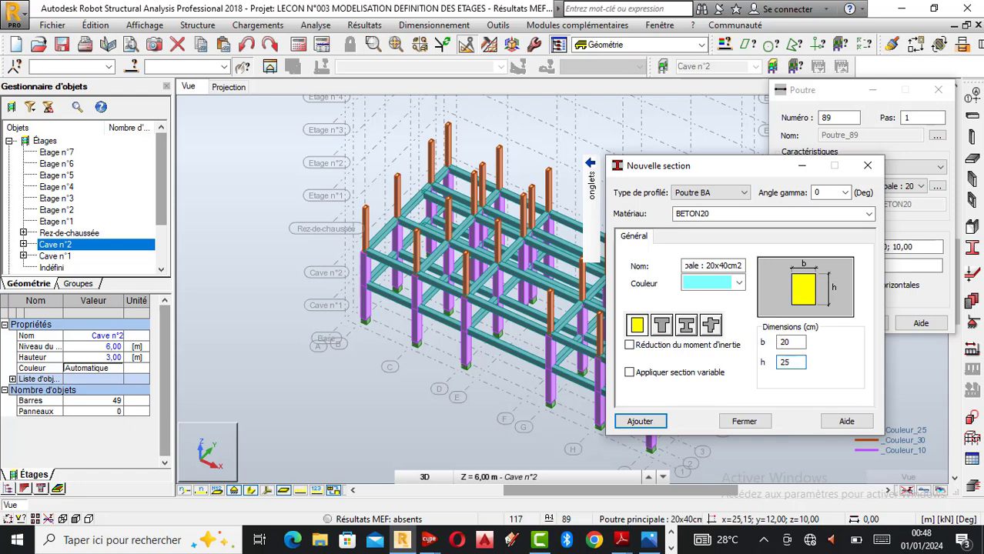
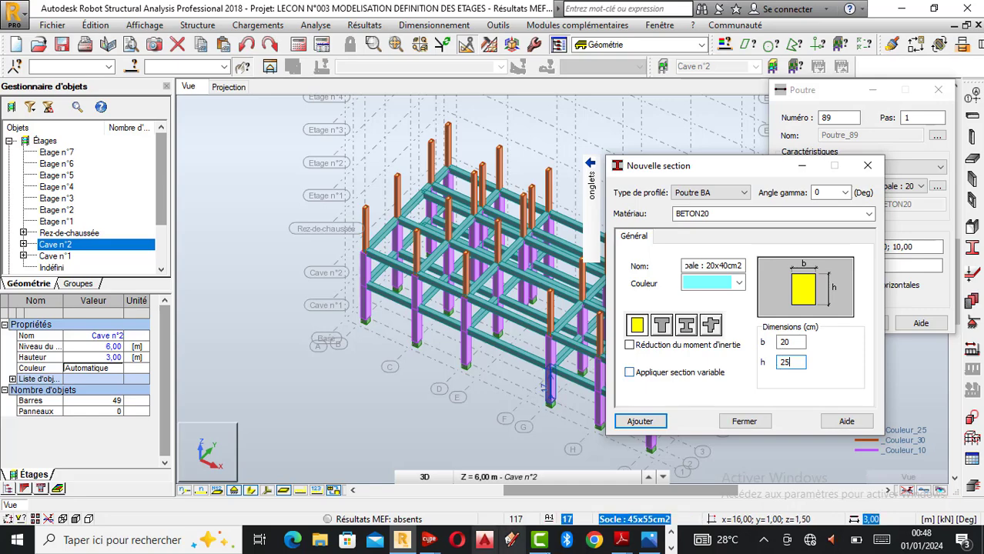
{"action": "mouse_move", "coordinate": [385, 482]}
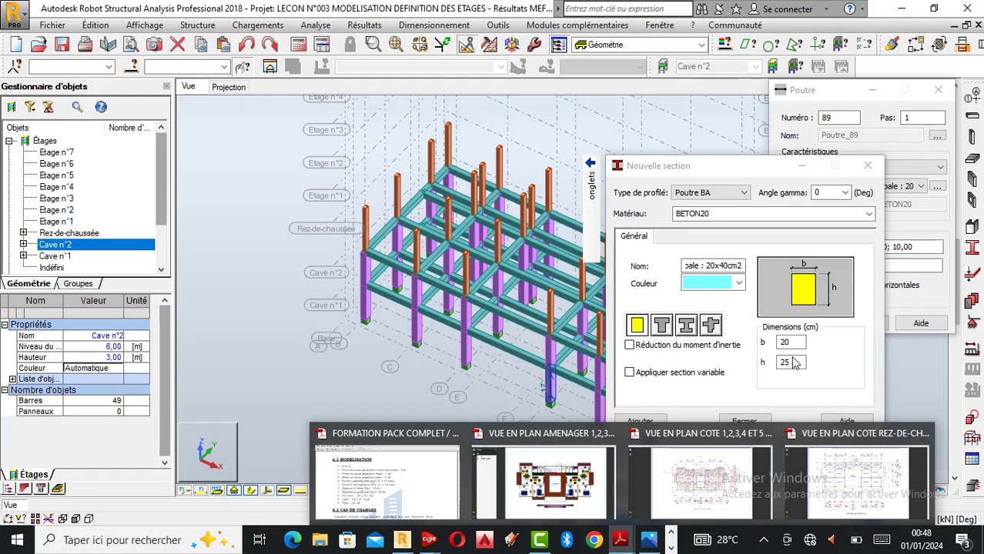
{"action": "left_click", "coordinate": [798, 362]}
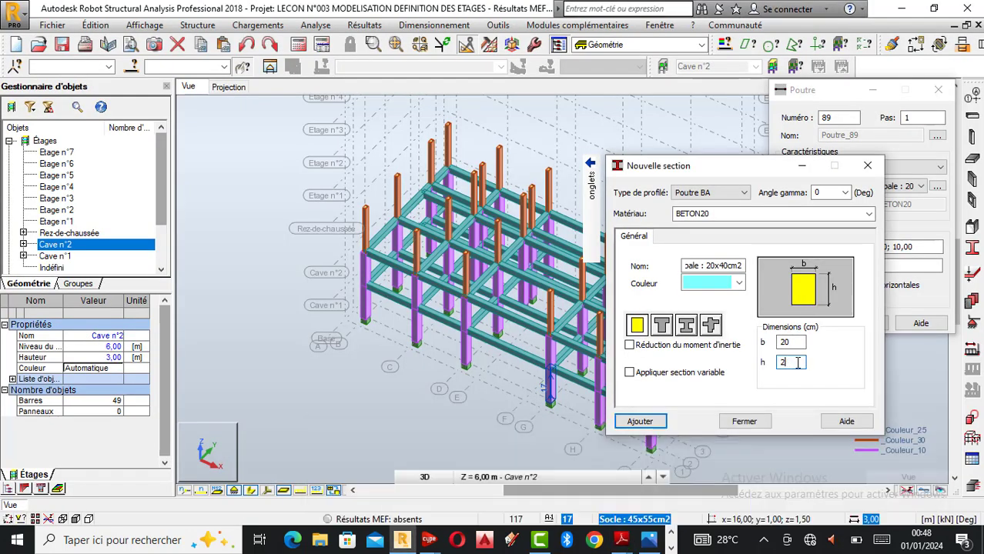
Rename the new beam section as "Poutre secondaire : 20x30cm2" and check it against the project specification
{"action": "left_click", "coordinate": [700, 267]}
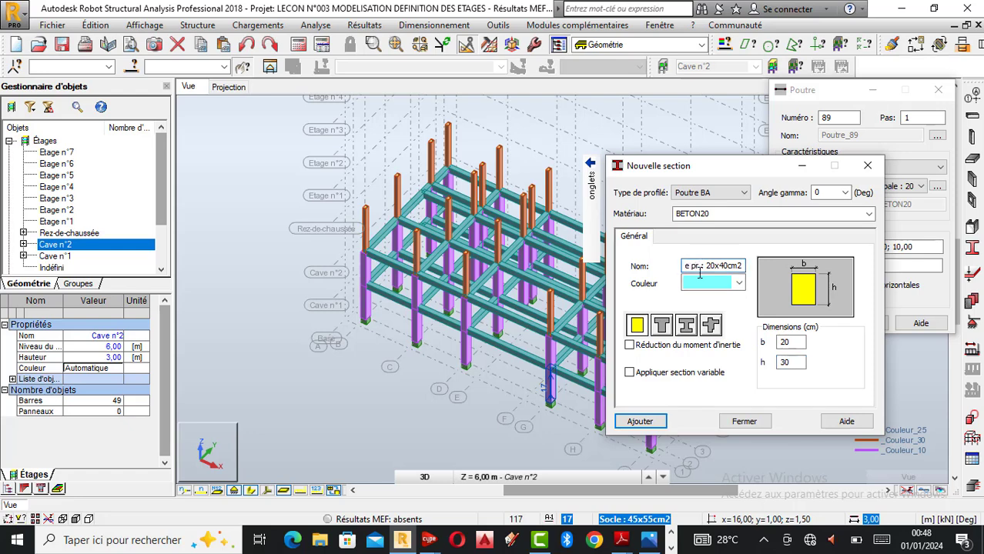
{"action": "key", "text": "BackSpace"}
{"action": "key", "text": "BackSpace"}
{"action": "key", "text": "Right"}
{"action": "key", "text": "Right"}
{"action": "key", "text": "Right"}
{"action": "key", "text": "Right"}
{"action": "key", "text": "Right"}
{"action": "key", "text": "Right"}
{"action": "key", "text": "Right"}
{"action": "key", "text": "Right"}
{"action": "key", "text": "Right"}
{"action": "key", "text": "Right"}
{"action": "key", "text": "Right"}
{"action": "left_click", "coordinate": [620, 540]}
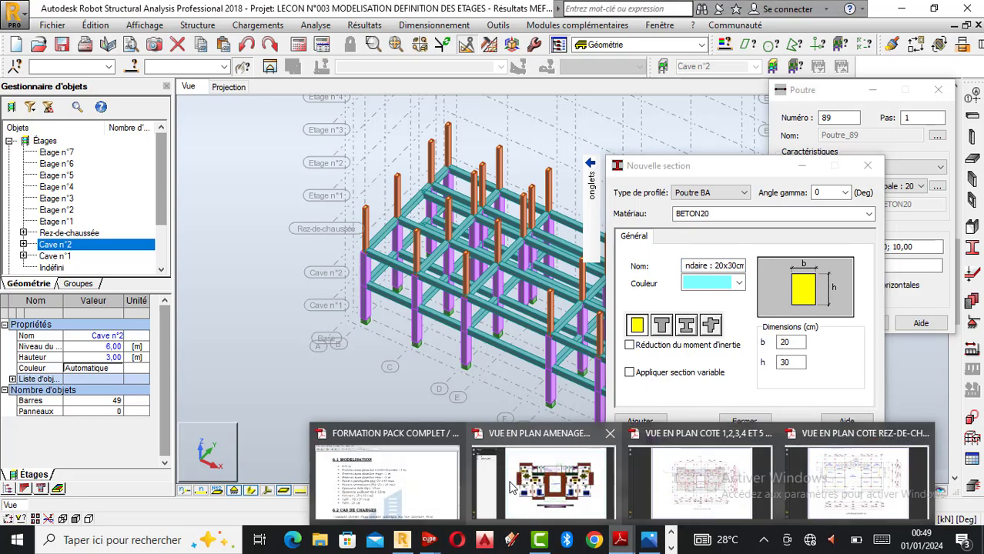
{"action": "mouse_move", "coordinate": [354, 484]}
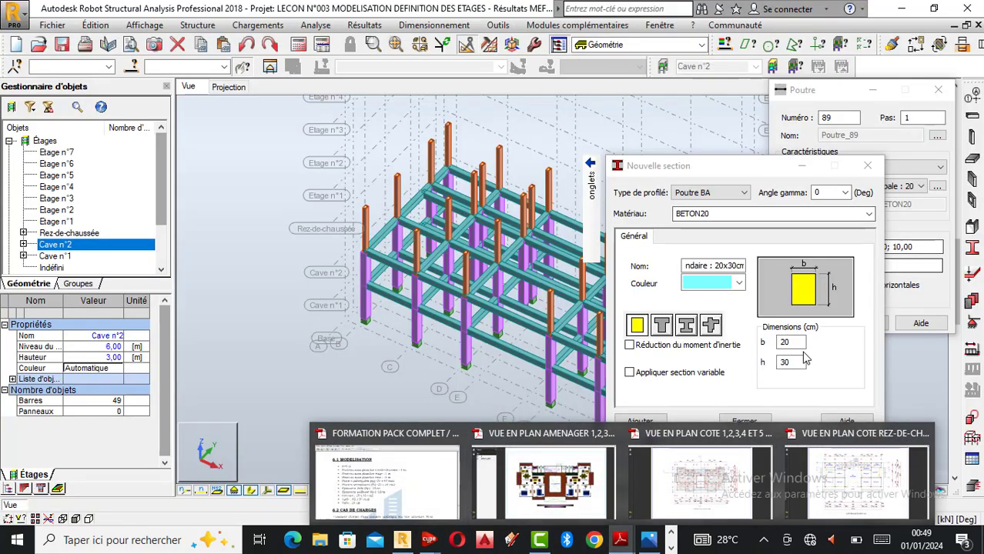
Give the secondary beam section a dark purple colour, add it to the section list, and close the section definition
{"action": "left_click", "coordinate": [737, 283]}
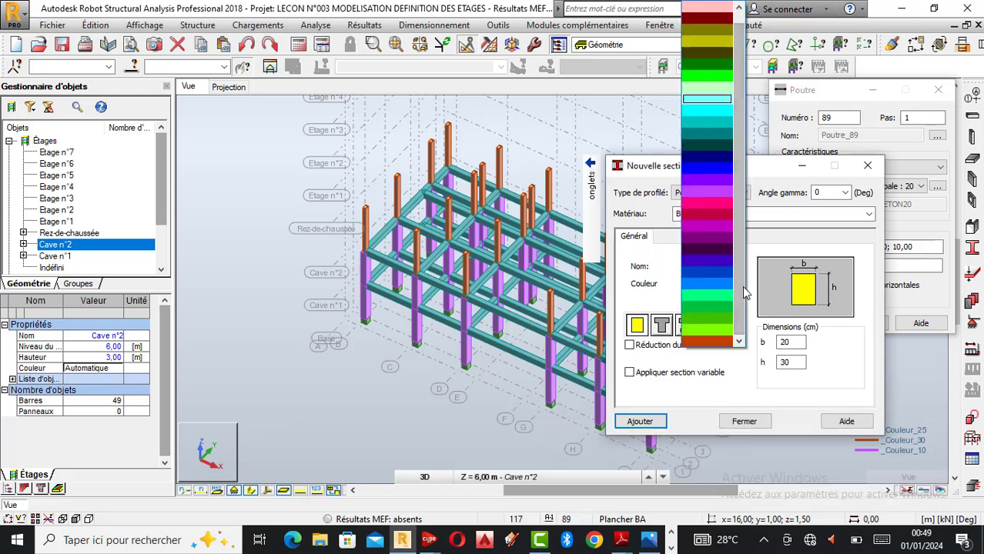
{"action": "left_click", "coordinate": [714, 254]}
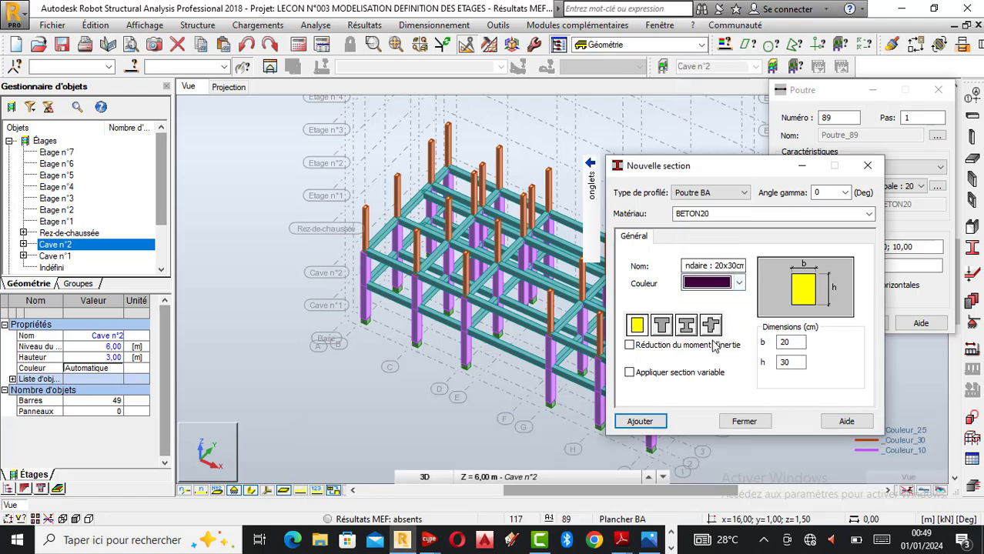
{"action": "left_click", "coordinate": [640, 421]}
{"action": "left_click", "coordinate": [744, 421]}
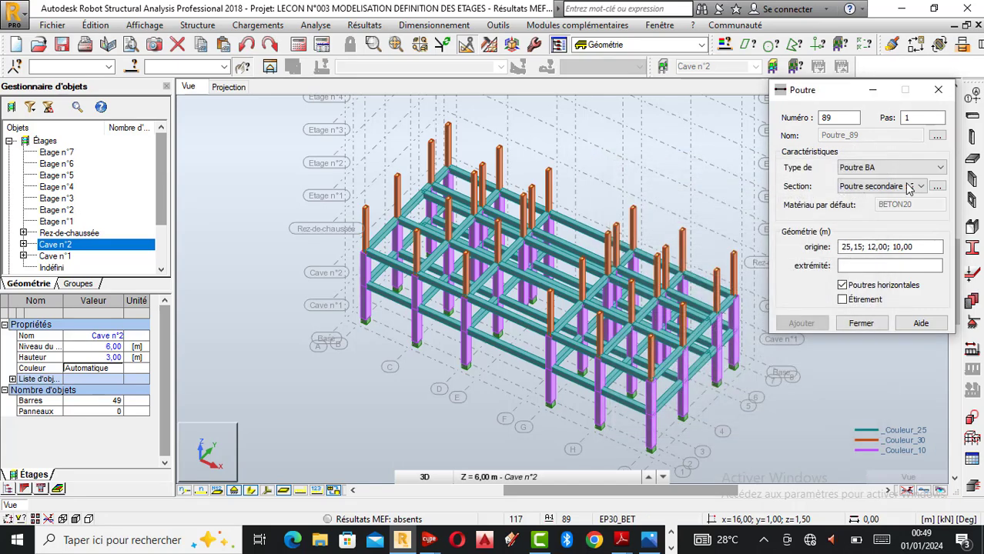
Draw a secondary beam along the column tops of the end row, from 1,00; 1,00; 10,00 to 1,00; 11,00; 10,00
{"action": "left_click", "coordinate": [890, 247]}
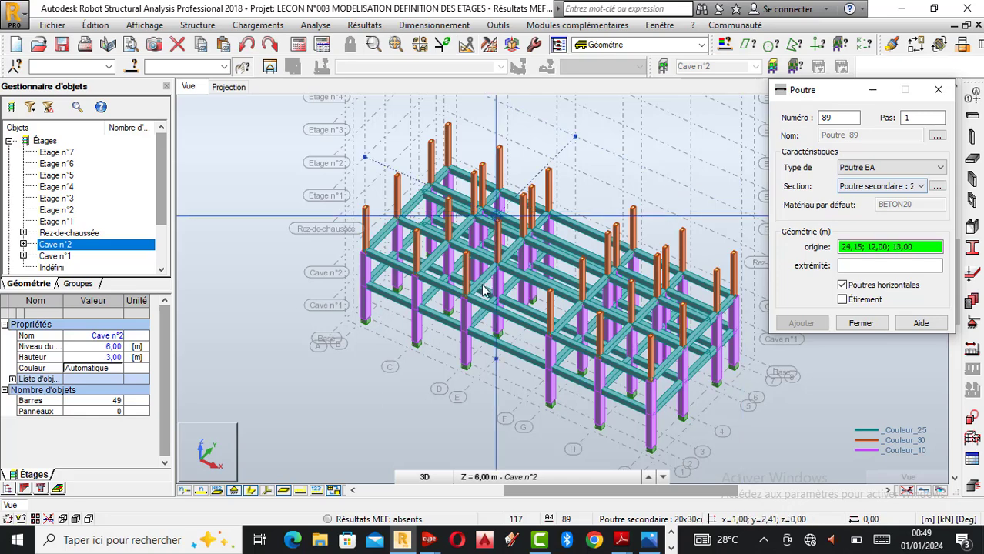
{"action": "scroll", "coordinate": [353, 230], "scroll_direction": "up", "scroll_amount": 2}
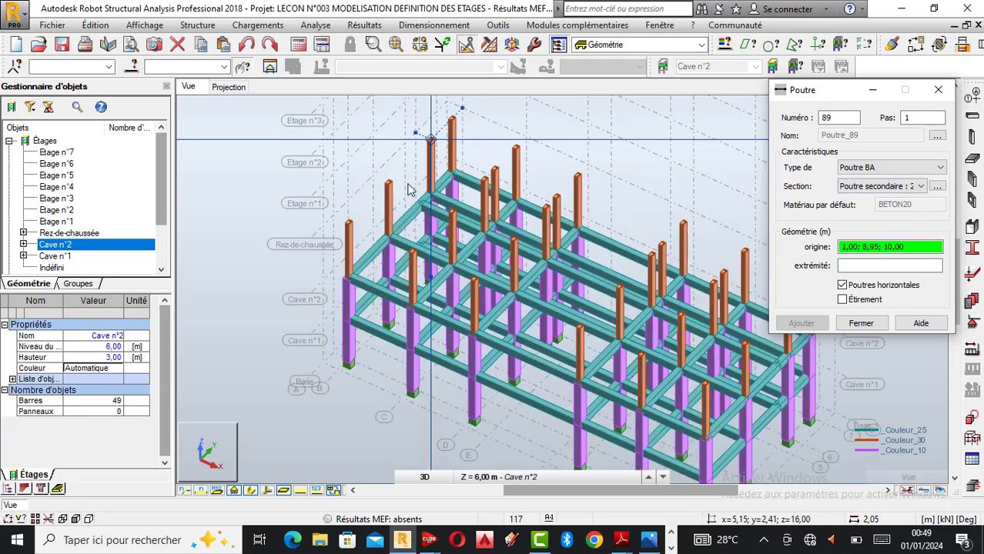
{"action": "left_click", "coordinate": [350, 225]}
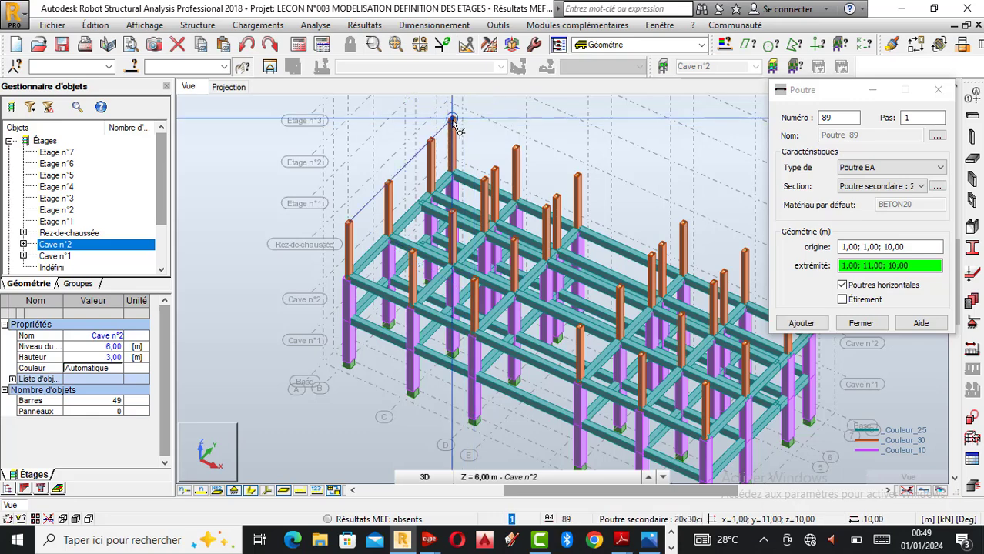
{"action": "left_click", "coordinate": [452, 121]}
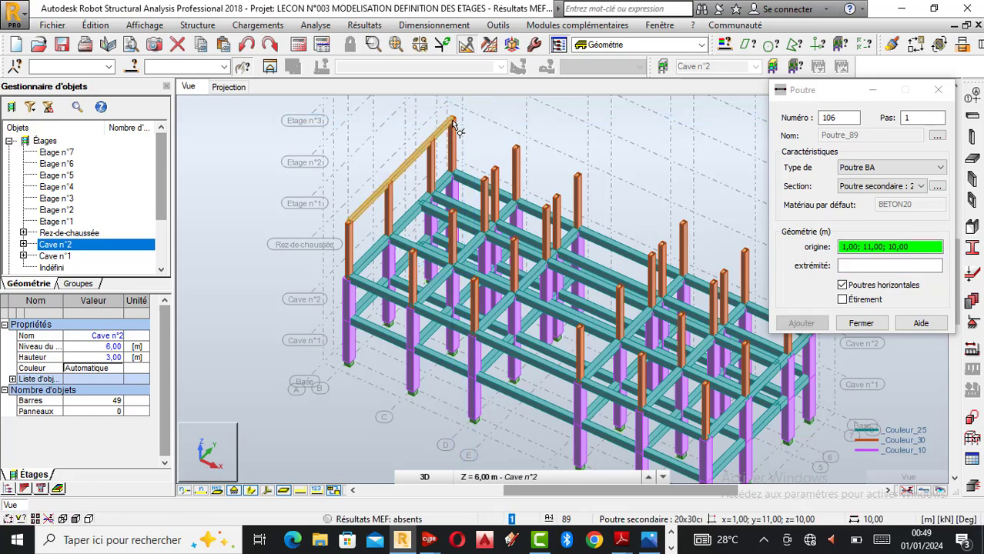
Switch to the section Poutre principale : 20x40cm2 and draw a beam from 1,00; 11,00; 10,00 to 24,15; 11,00; 10,00
{"action": "left_click", "coordinate": [924, 167]}
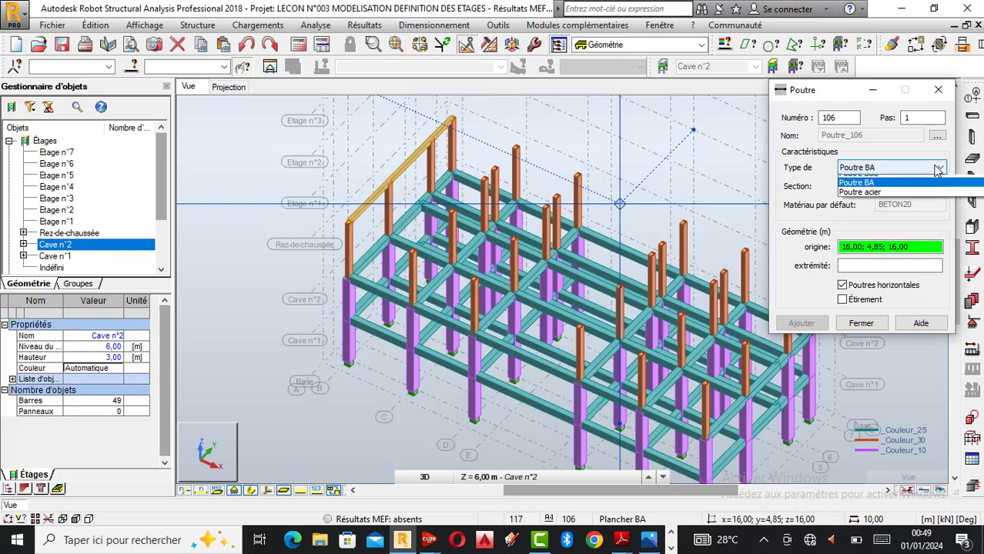
{"action": "left_click", "coordinate": [894, 189]}
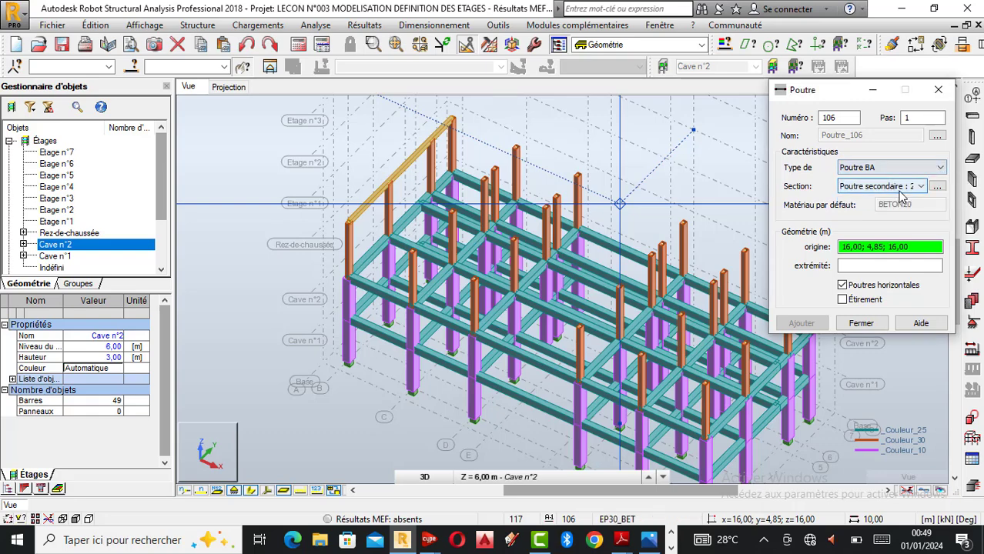
{"action": "left_click", "coordinate": [892, 186]}
{"action": "left_click", "coordinate": [879, 222]}
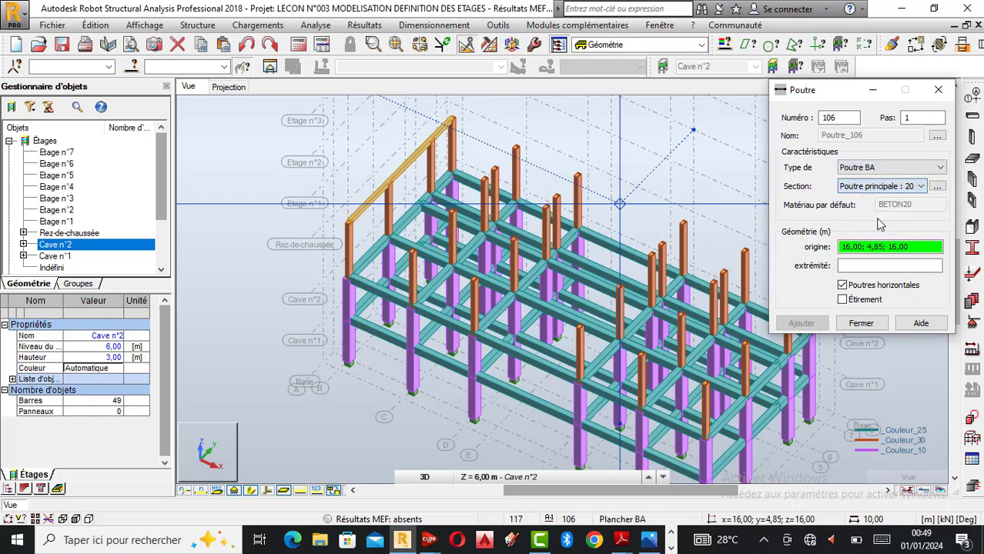
{"action": "left_click", "coordinate": [453, 121]}
{"action": "scroll", "coordinate": [251, 165], "scroll_direction": "down", "scroll_amount": 2}
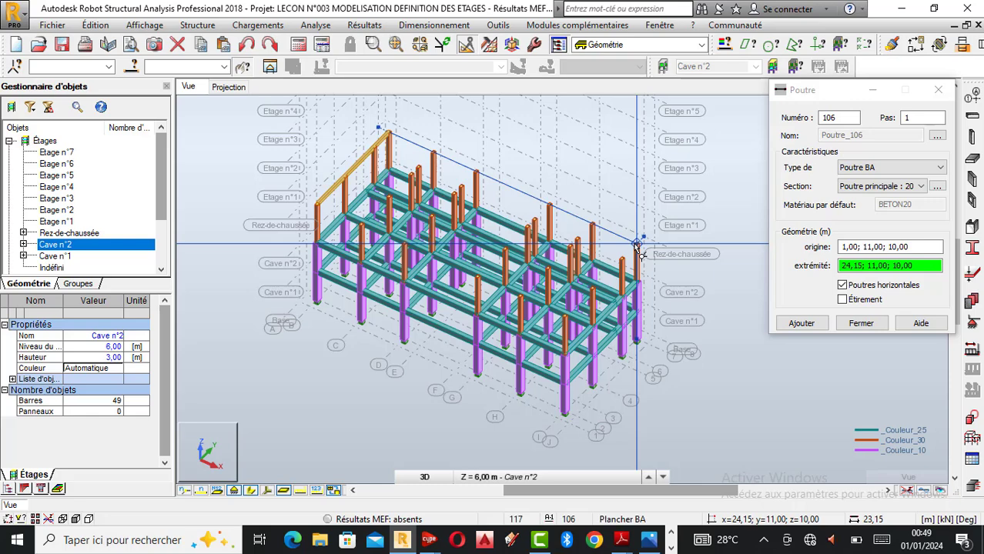
{"action": "left_click", "coordinate": [637, 244]}
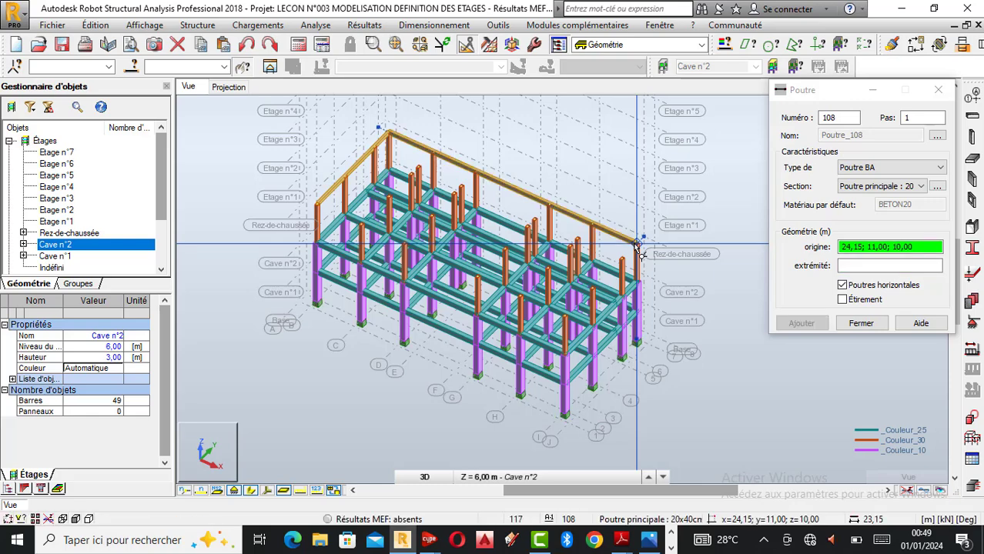
{"action": "left_click", "coordinate": [861, 323]}
Copy the long rear main beam by translation onto the tops of the adjacent column row
{"action": "scroll", "coordinate": [408, 162], "scroll_direction": "up", "scroll_amount": 2}
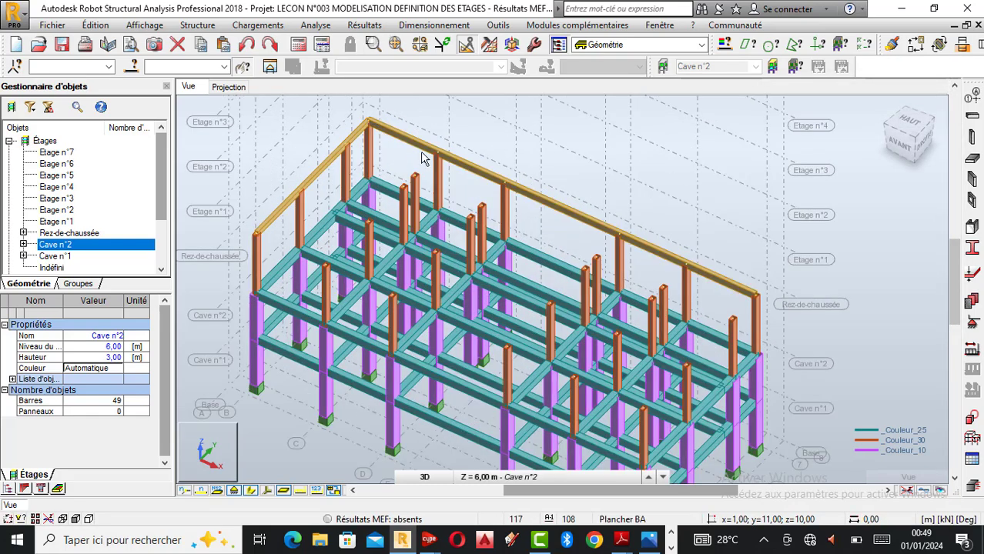
{"action": "left_click", "coordinate": [469, 165]}
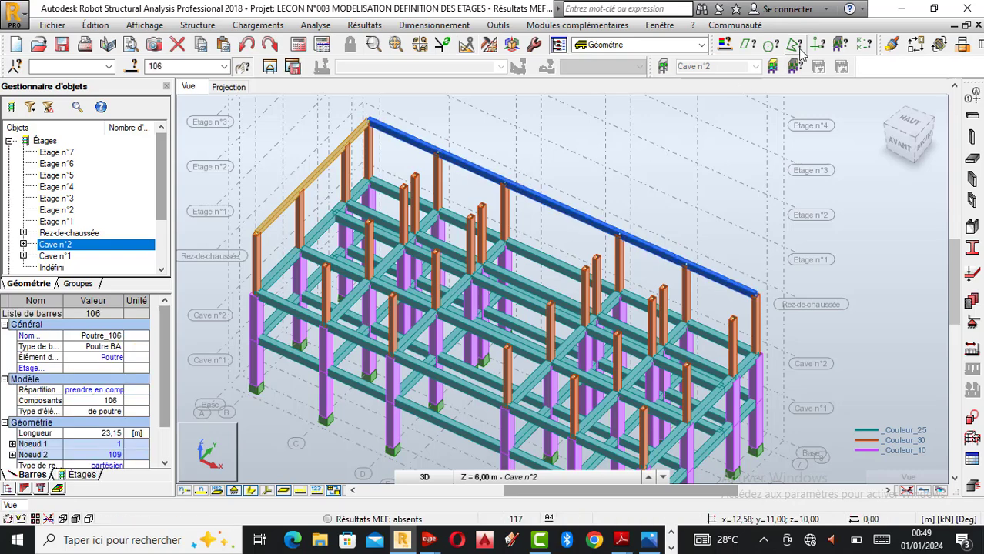
{"action": "left_click", "coordinate": [913, 48]}
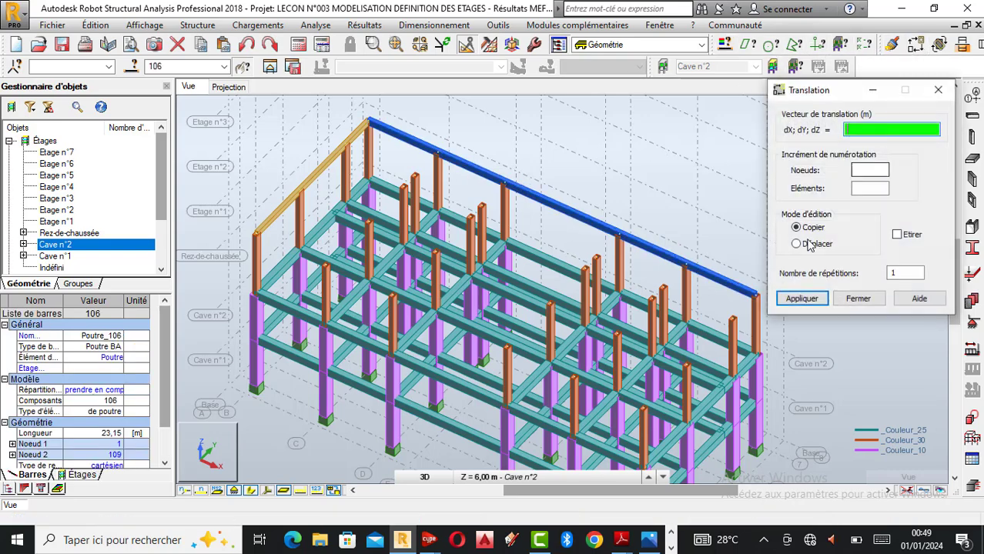
{"action": "left_click", "coordinate": [757, 298]}
{"action": "left_click", "coordinate": [733, 320]}
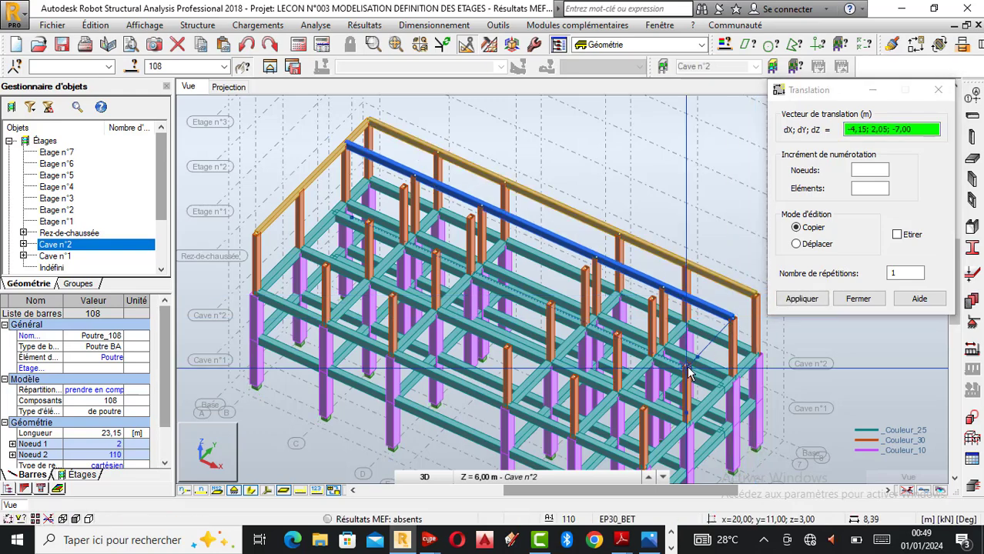
Copy the main beam onto the two remaining long column rows, with translations of 0,00; -4,10; 0,00 and 0,00; -3,85; 0,00
{"action": "scroll", "coordinate": [688, 372], "scroll_direction": "up", "scroll_amount": 4}
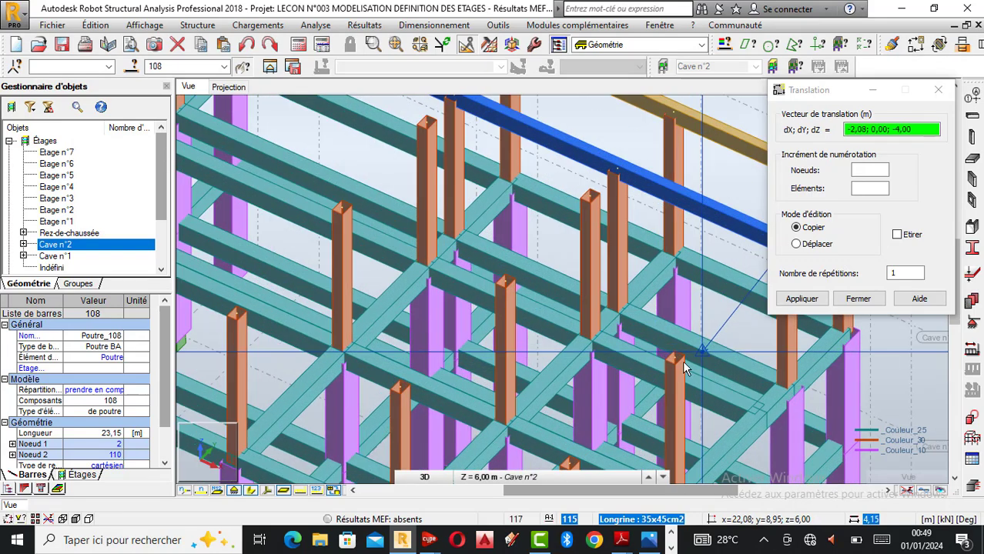
{"action": "left_click", "coordinate": [802, 298]}
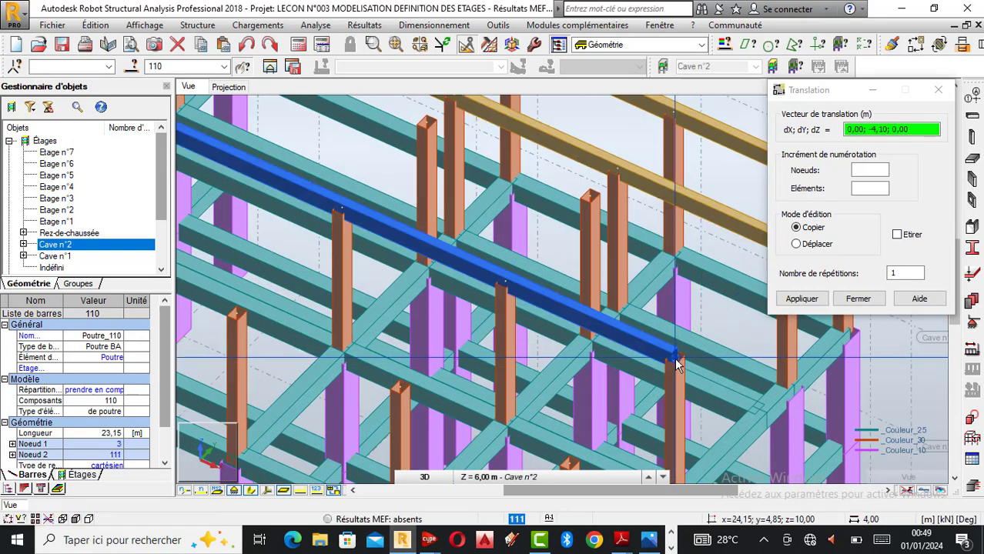
{"action": "scroll", "coordinate": [629, 254], "scroll_direction": "down", "scroll_amount": 4}
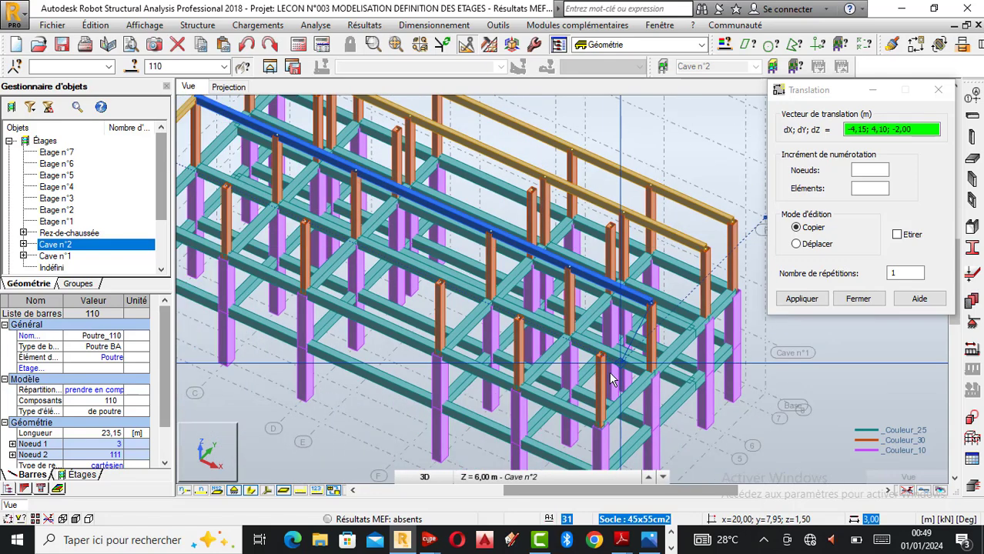
{"action": "left_click", "coordinate": [598, 350]}
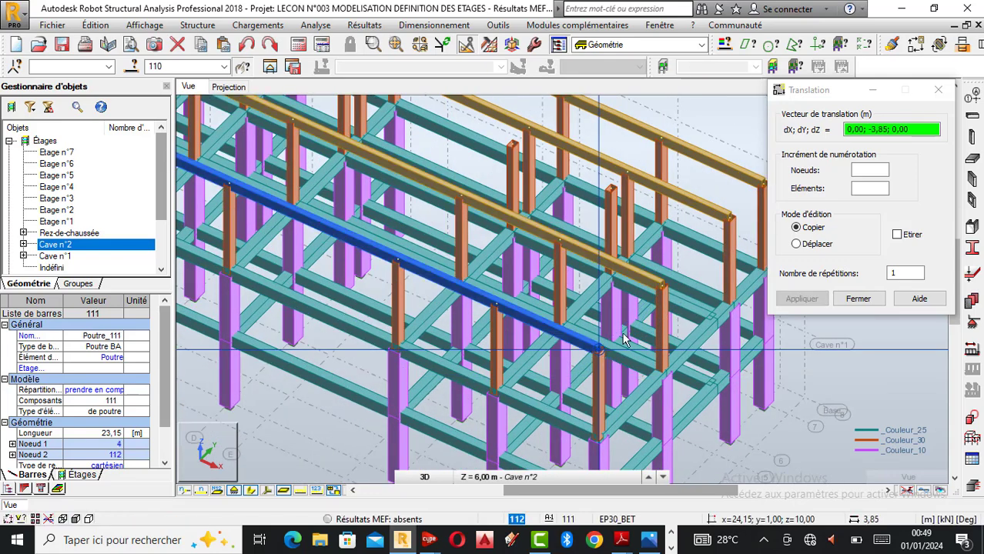
{"action": "scroll", "coordinate": [667, 264], "scroll_direction": "down", "scroll_amount": 1}
{"action": "scroll", "coordinate": [667, 264], "scroll_direction": "down", "scroll_amount": 2}
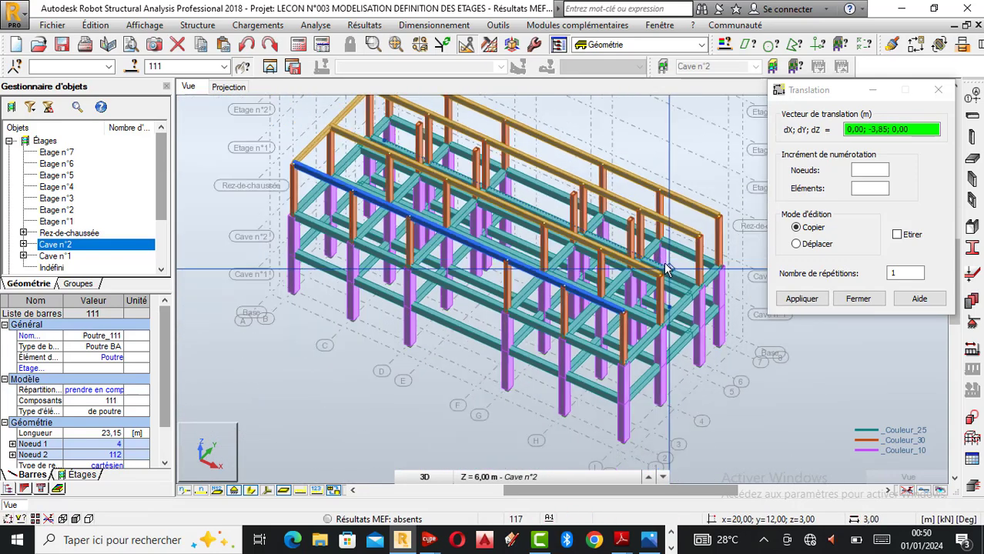
{"action": "left_click", "coordinate": [860, 299]}
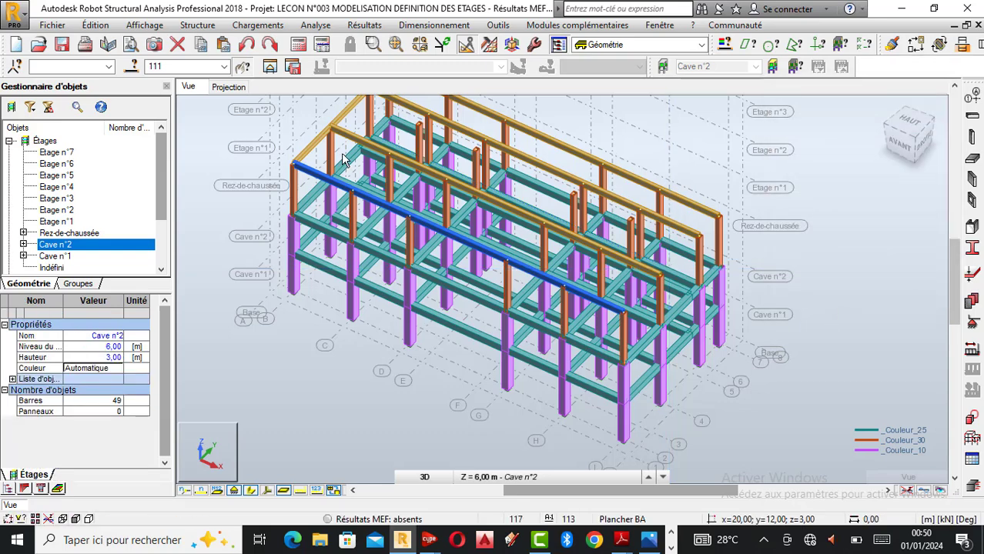
Copy the end-row secondary beam by translations of 4,15; 0,00; 0,00 and 4,00; 0,00; 0,00, with bars shown as plain lines
{"action": "scroll", "coordinate": [417, 260], "scroll_direction": "down", "scroll_amount": 1}
{"action": "scroll", "coordinate": [451, 272], "scroll_direction": "up", "scroll_amount": 1}
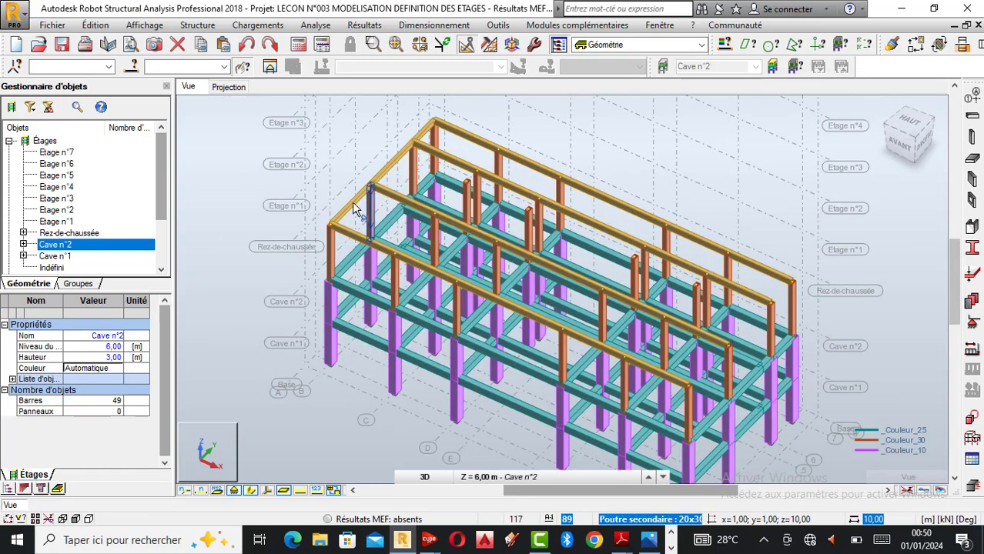
{"action": "left_click", "coordinate": [363, 194]}
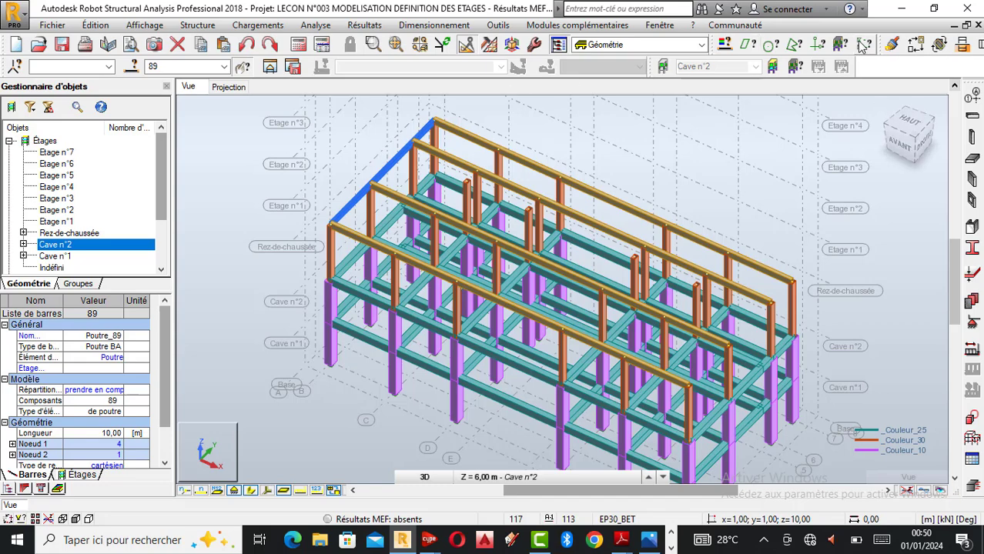
{"action": "left_click", "coordinate": [915, 45]}
{"action": "scroll", "coordinate": [308, 247], "scroll_direction": "up", "scroll_amount": 3}
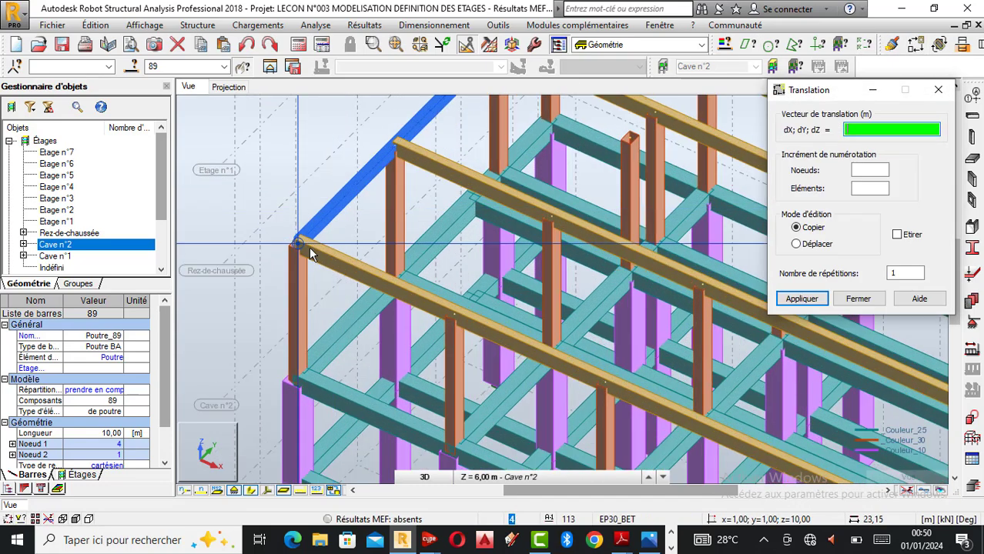
{"action": "left_click", "coordinate": [252, 493]}
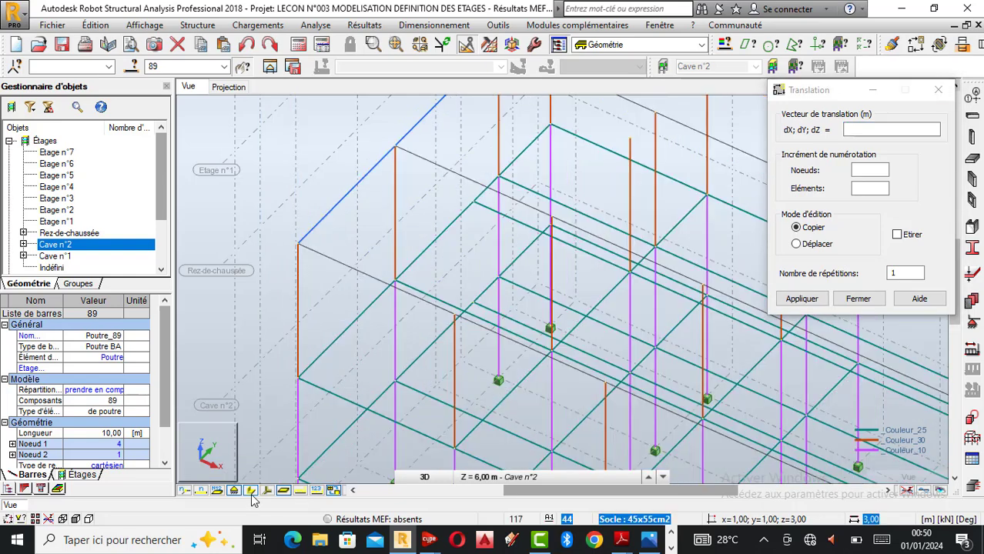
{"action": "left_click", "coordinate": [298, 246]}
{"action": "left_click", "coordinate": [457, 324]}
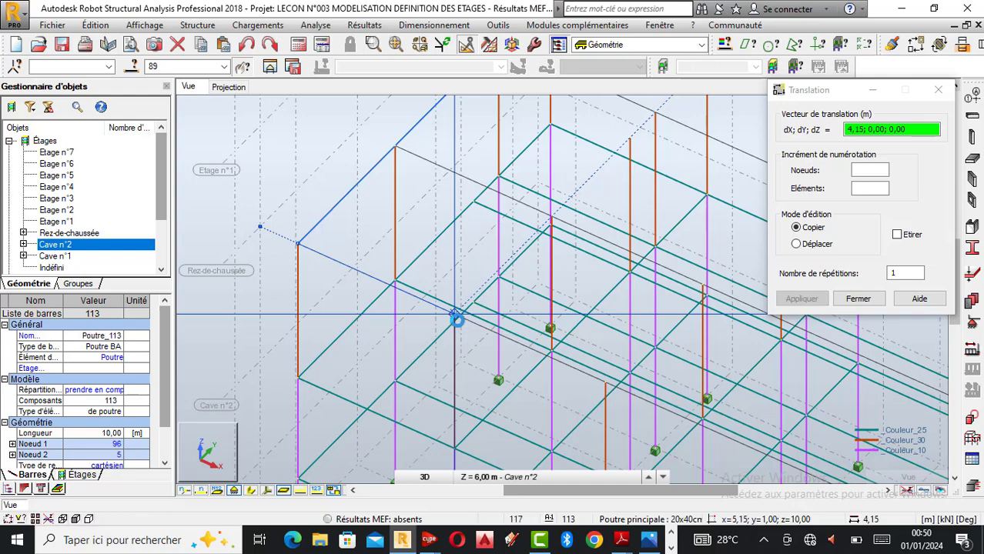
{"action": "left_click", "coordinate": [604, 384]}
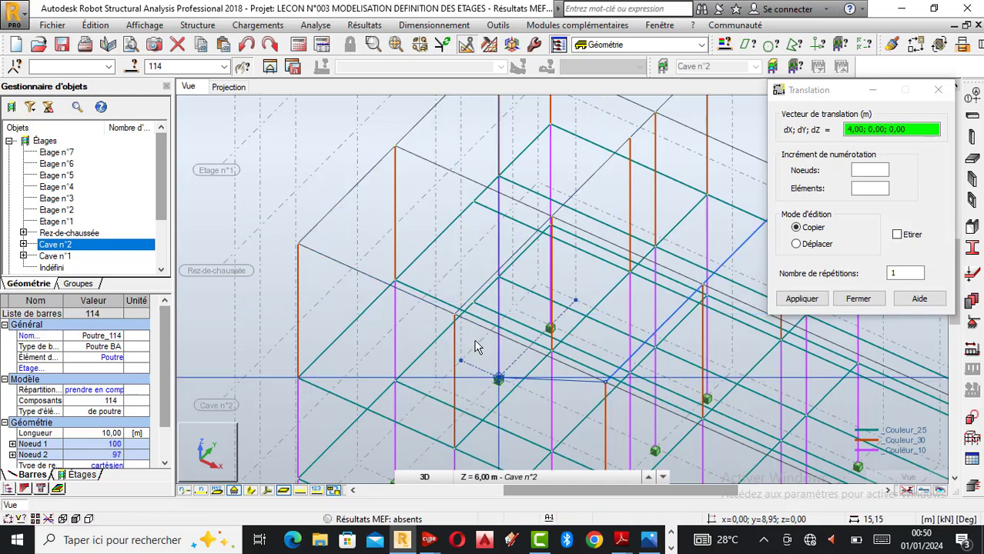
Copy the secondary beam onward by 6,85, 4,00 and 4,15 along X to the remaining column rows, and redisplay the section shapes
{"action": "scroll", "coordinate": [475, 346], "scroll_direction": "down", "scroll_amount": 3}
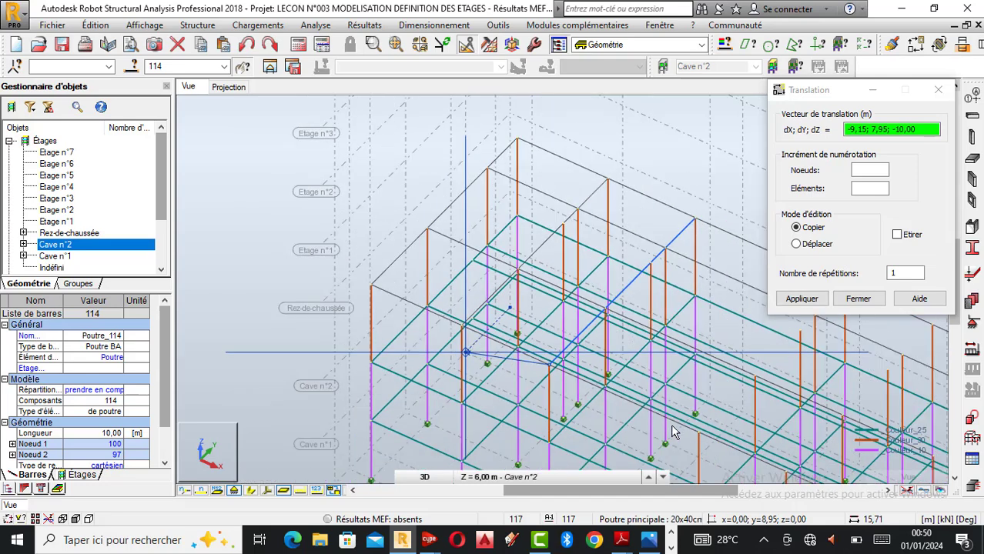
{"action": "left_click", "coordinate": [698, 435]}
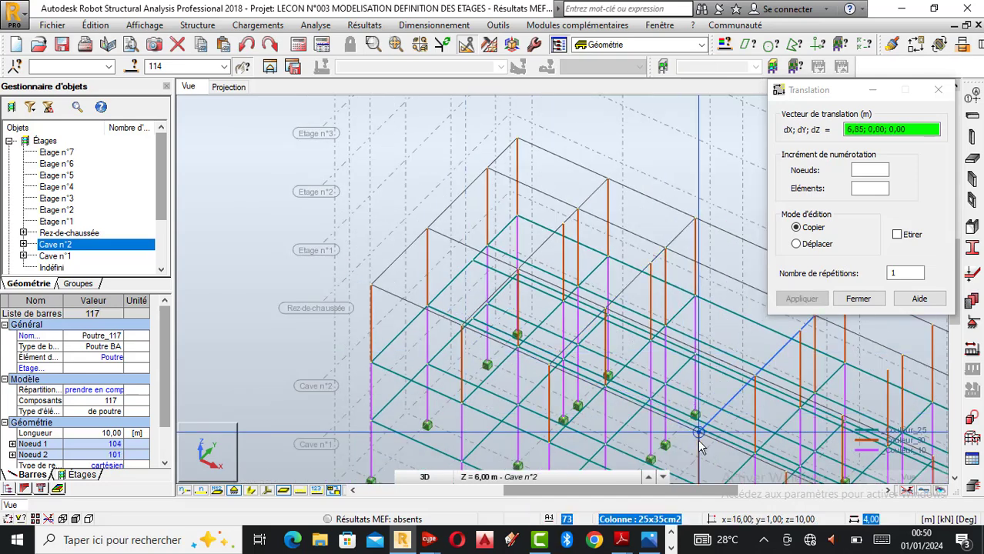
{"action": "scroll", "coordinate": [724, 443], "scroll_direction": "down", "scroll_amount": 1}
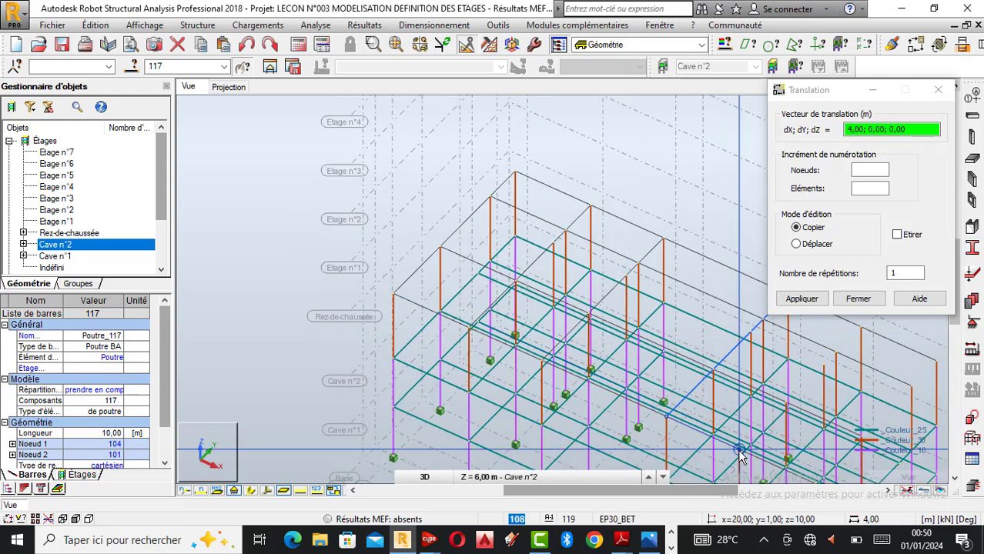
{"action": "left_click", "coordinate": [630, 410]}
{"action": "scroll", "coordinate": [646, 452], "scroll_direction": "down", "scroll_amount": 1}
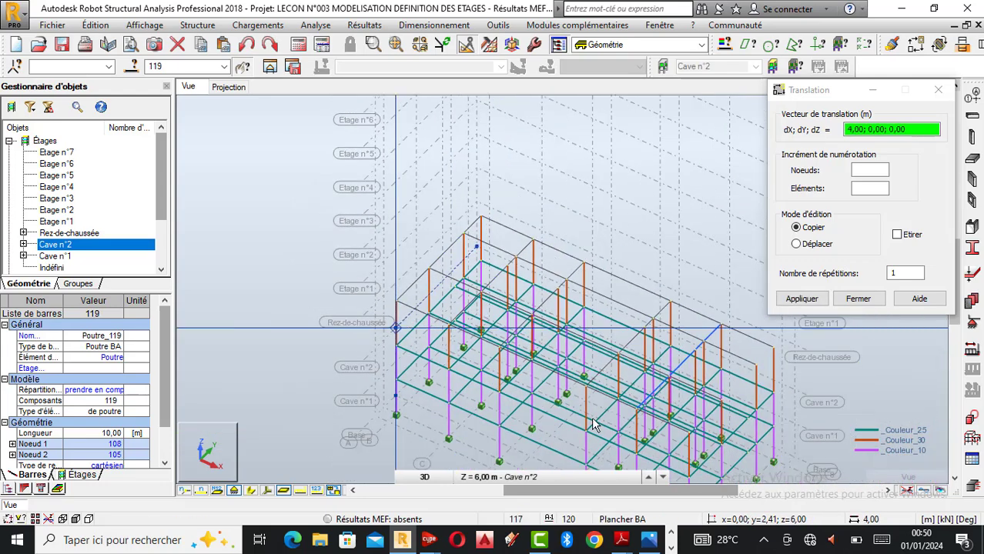
{"action": "scroll", "coordinate": [645, 453], "scroll_direction": "up", "scroll_amount": 2}
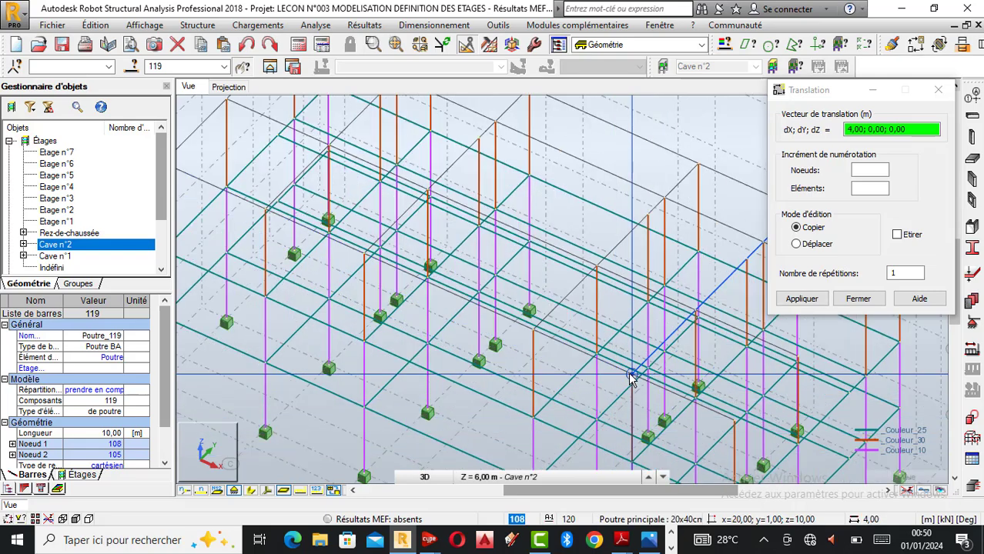
{"action": "left_click", "coordinate": [730, 421]}
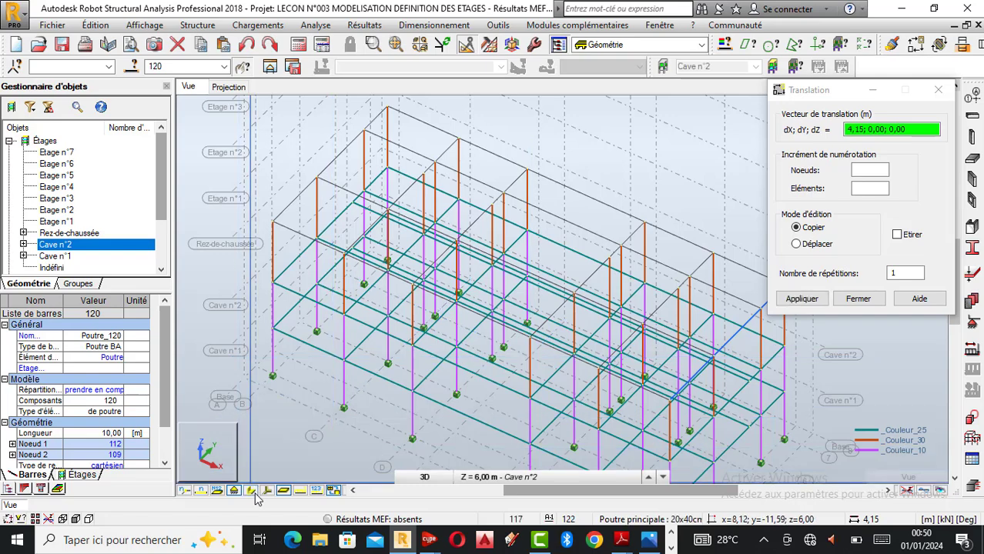
{"action": "left_click", "coordinate": [858, 298]}
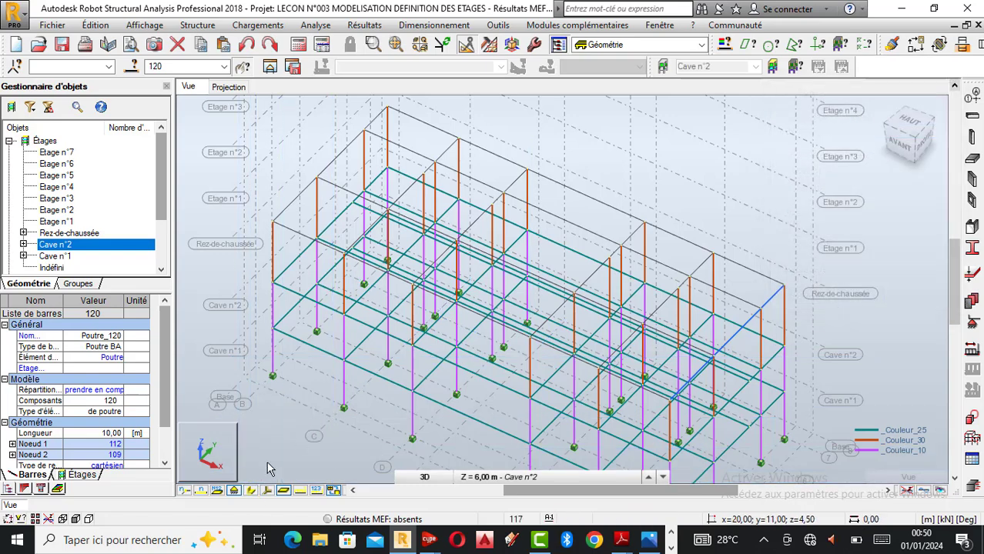
{"action": "left_click", "coordinate": [251, 491]}
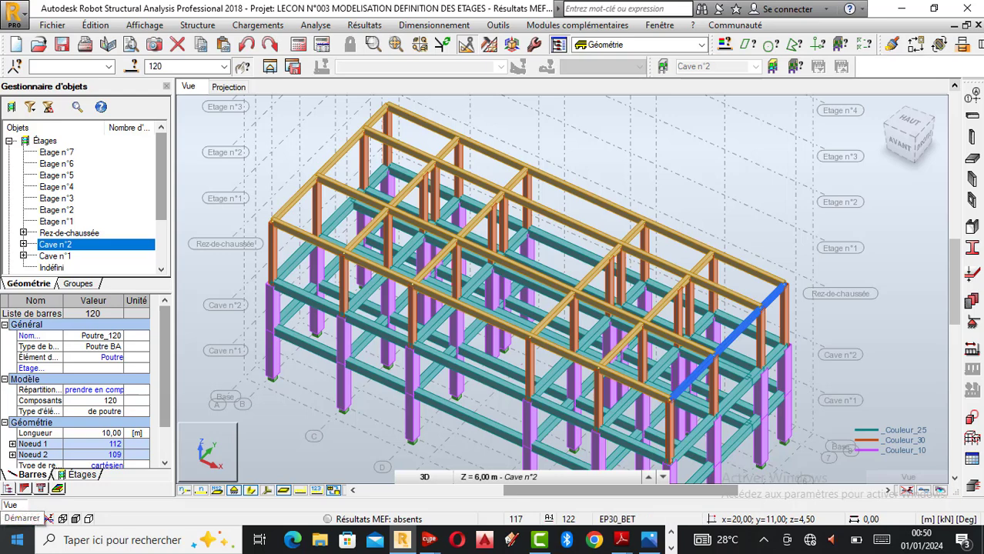
{"action": "left_click", "coordinate": [18, 543]}
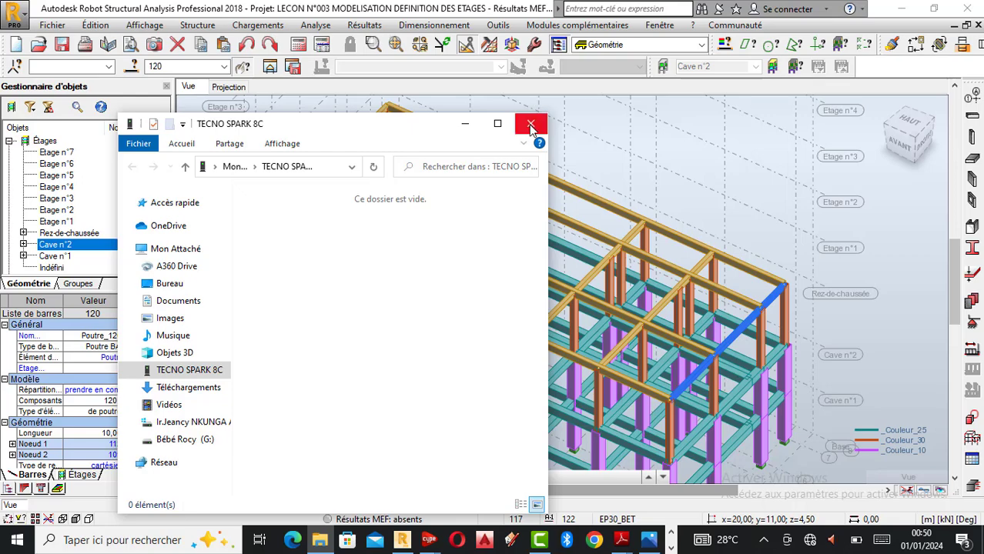
{"action": "left_click", "coordinate": [531, 123]}
{"action": "left_click", "coordinate": [852, 245]}
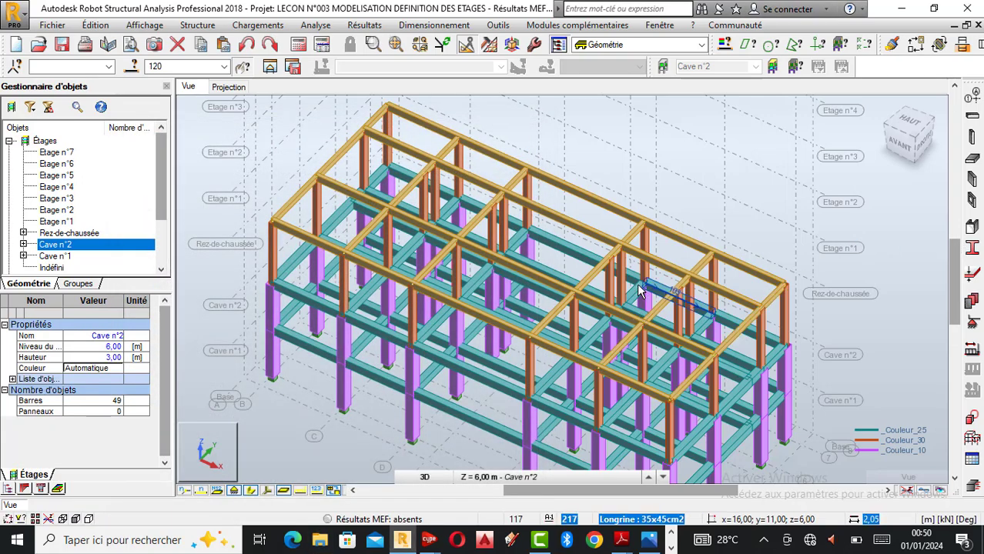
Select the entire structure and divide its bars at their intersections
{"action": "scroll", "coordinate": [583, 171], "scroll_direction": "down", "scroll_amount": 1}
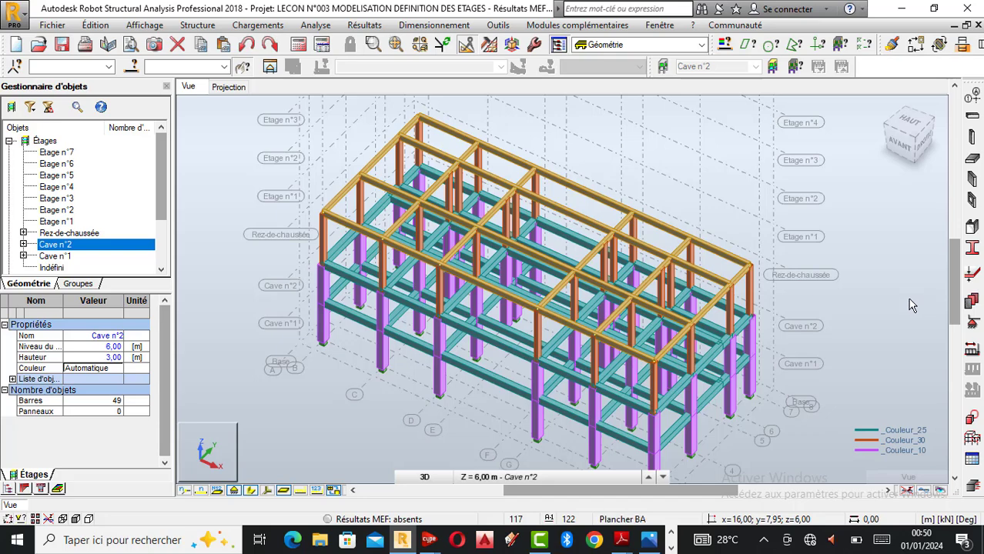
{"action": "scroll", "coordinate": [693, 276], "scroll_direction": "down", "scroll_amount": 1}
{"action": "scroll", "coordinate": [690, 266], "scroll_direction": "down", "scroll_amount": 1}
{"action": "left_click_drag", "start_coordinate": [806, 443], "coordinate": [375, 120]}
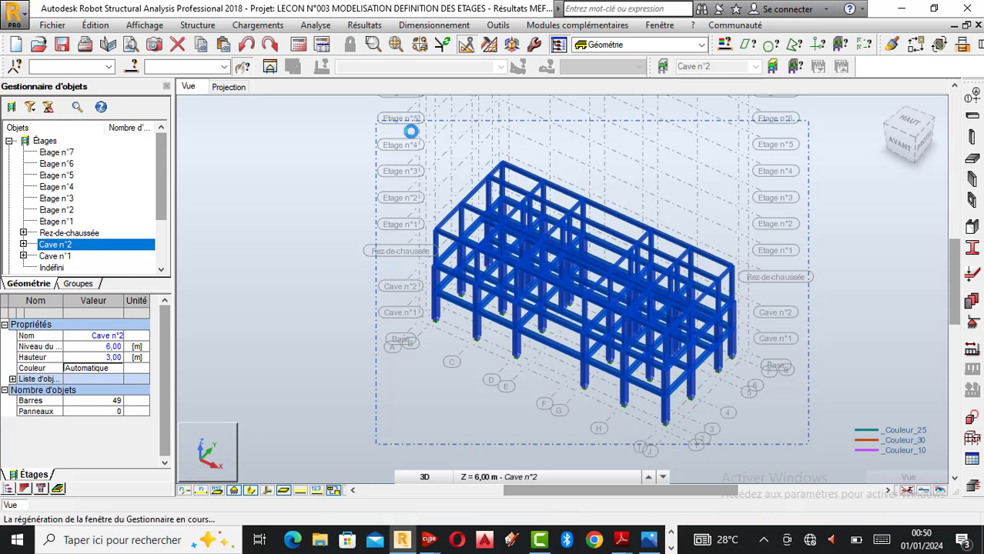
{"action": "left_click", "coordinate": [101, 26]}
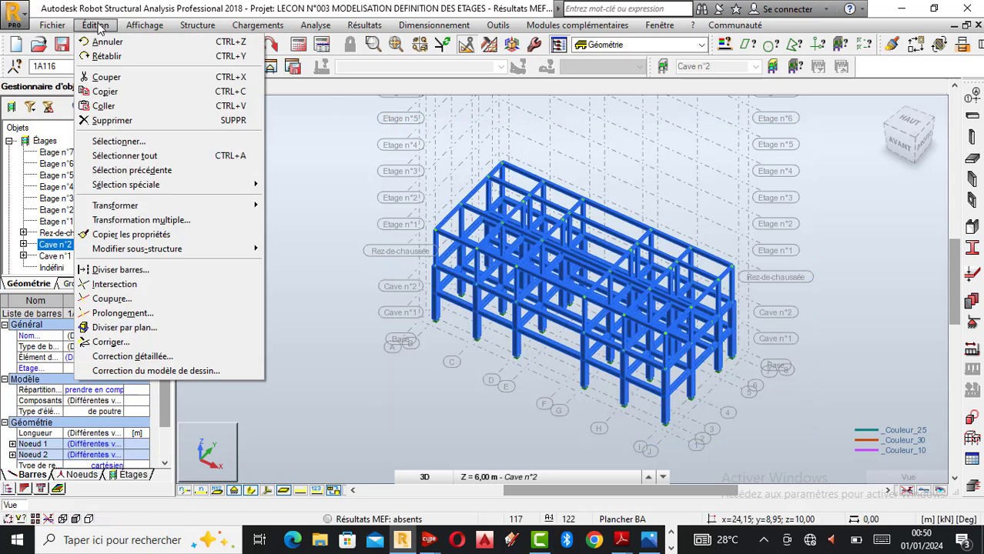
{"action": "left_click", "coordinate": [116, 285]}
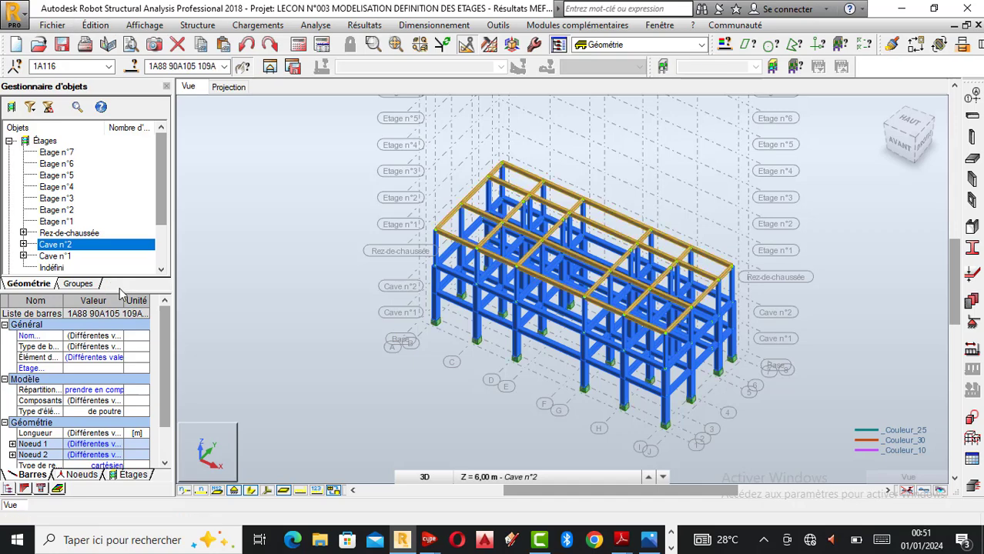
{"action": "scroll", "coordinate": [631, 319], "scroll_direction": "up", "scroll_amount": 1}
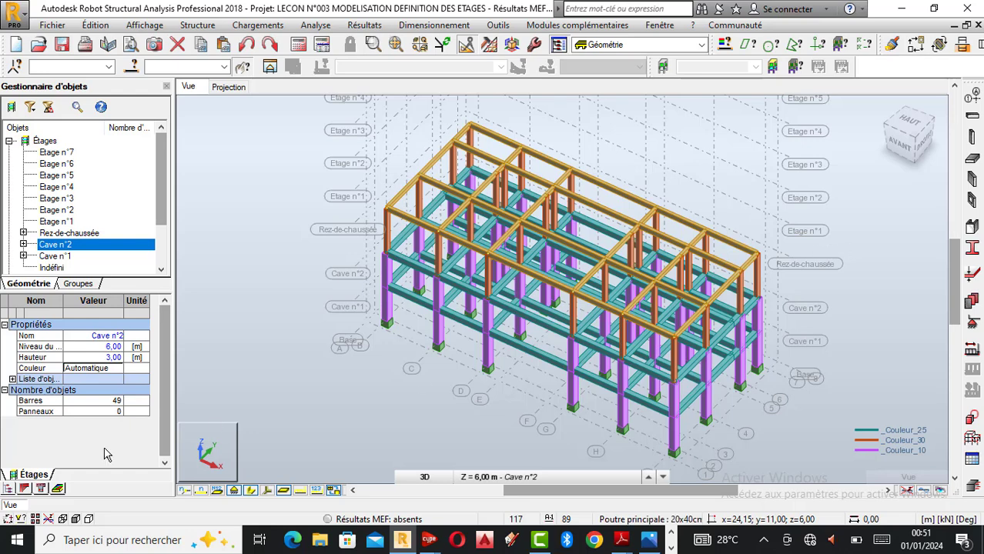
Rotate the model in 3D to inspect the completed ground-floor beam grid
{"action": "left_click", "coordinate": [18, 543]}
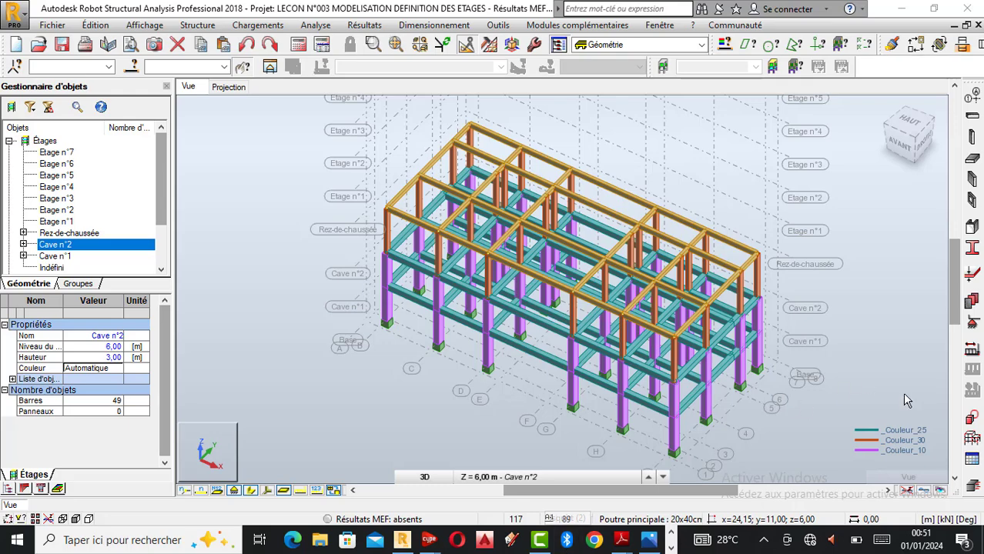
{"action": "left_click", "coordinate": [861, 286]}
{"action": "right_click", "coordinate": [863, 291]}
{"action": "left_click", "coordinate": [801, 339]}
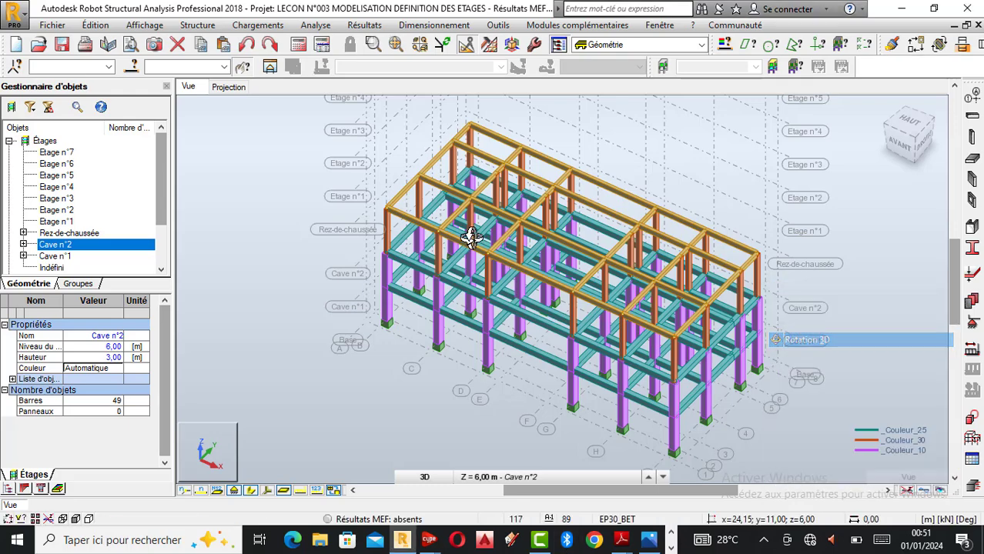
{"action": "left_click_drag", "start_coordinate": [468, 227], "coordinate": [490, 309]}
{"action": "left_click_drag", "start_coordinate": [570, 261], "coordinate": [567, 296]}
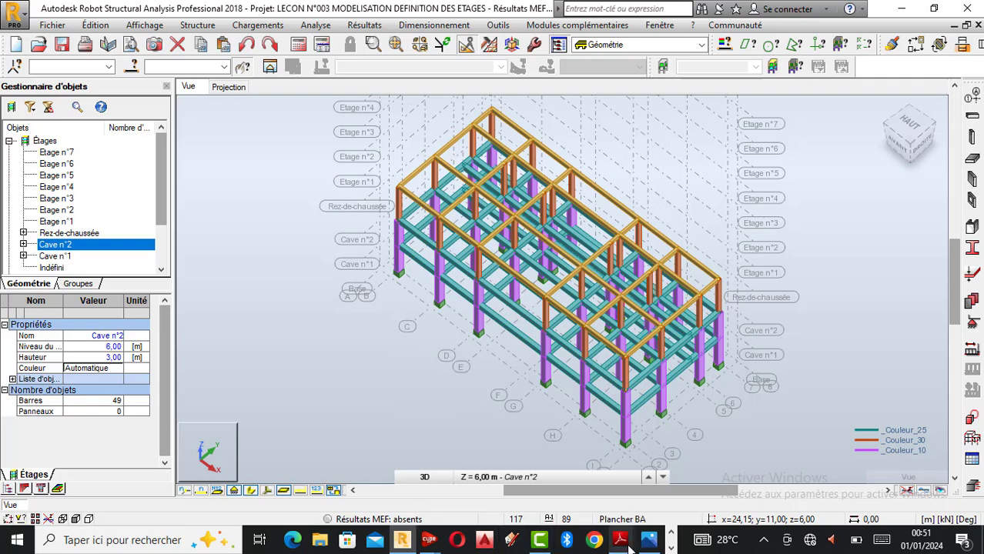
Open VUE EN PLAN COTE 1,2,3,4 ET 5 eme ETAGE.pdf in Adobe Reader and examine the front balconies and axis dimensions
{"action": "mouse_move", "coordinate": [622, 541]}
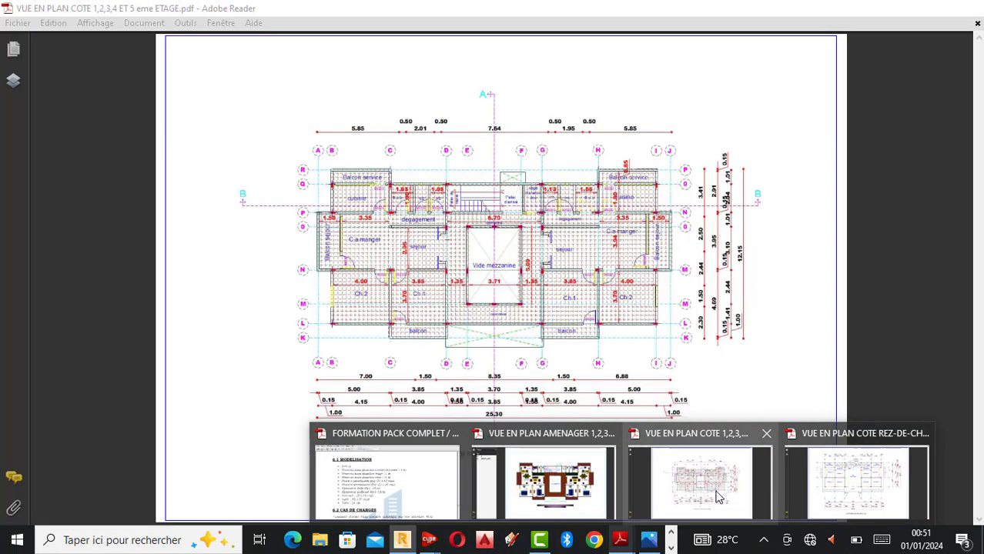
{"action": "mouse_move", "coordinate": [833, 496]}
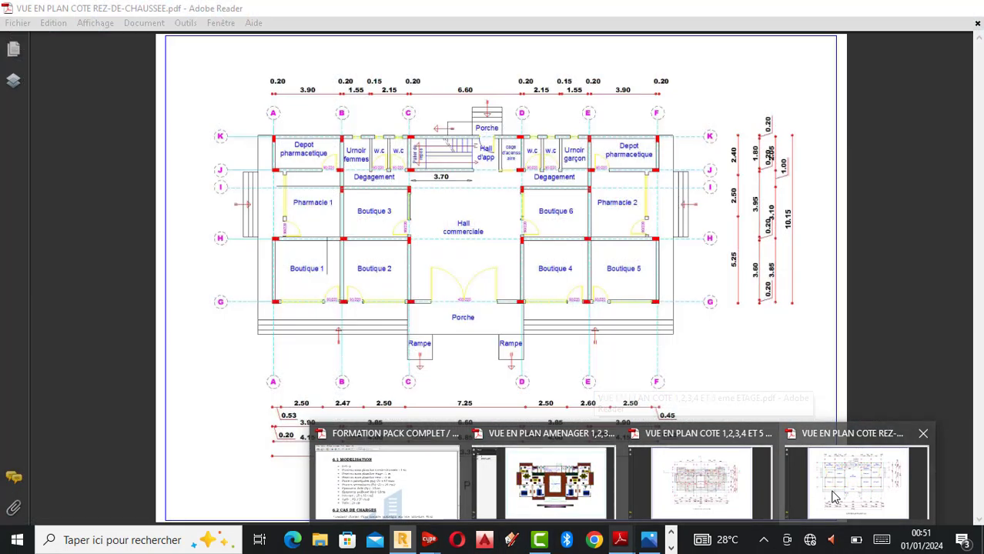
{"action": "mouse_move", "coordinate": [723, 484]}
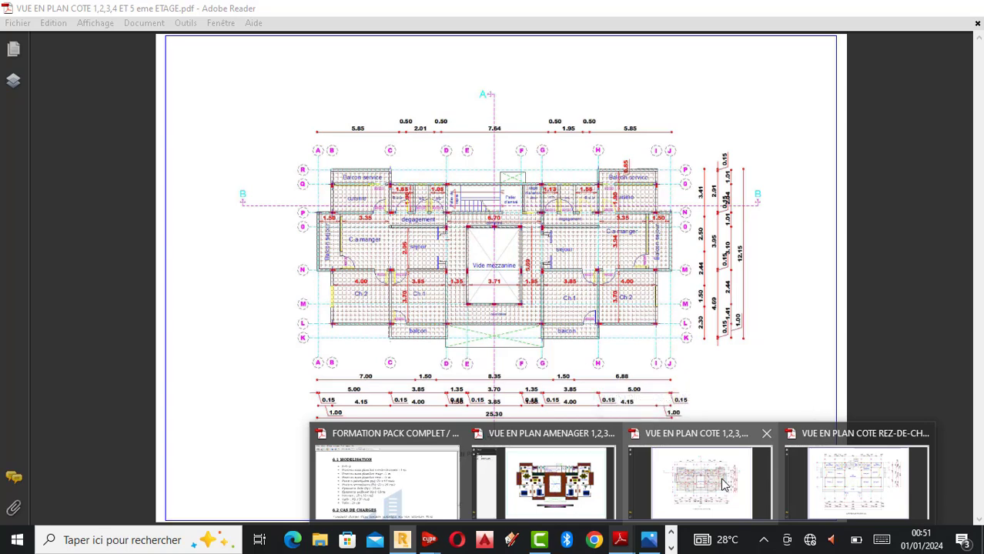
{"action": "left_click", "coordinate": [723, 484]}
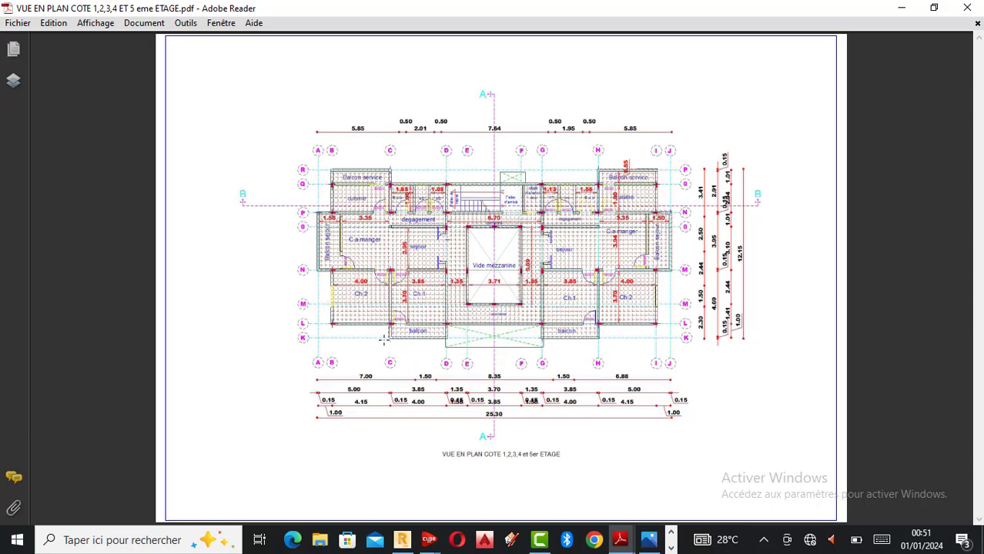
{"action": "scroll", "coordinate": [416, 368], "scroll_direction": "up", "scroll_amount": 2, "text": "ctrl"}
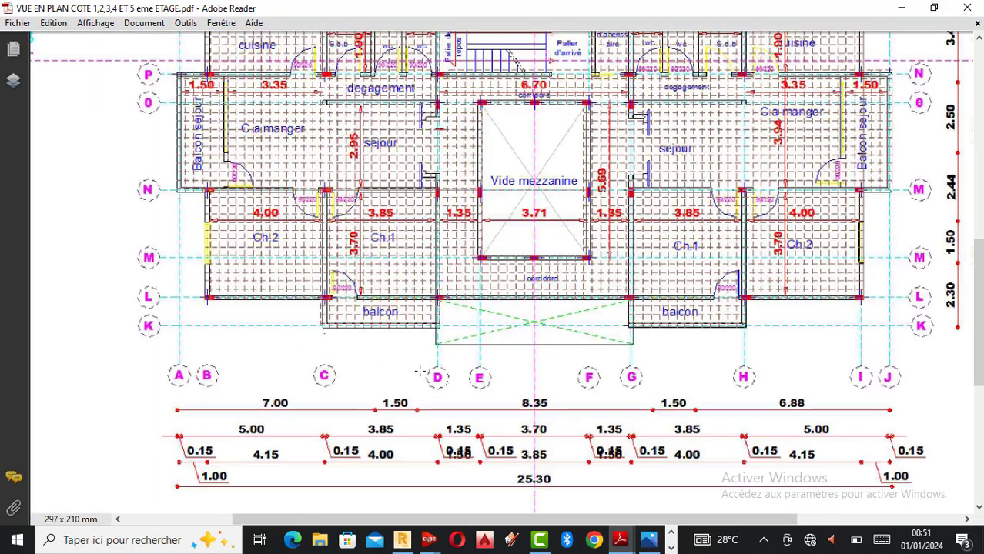
{"action": "scroll", "coordinate": [419, 372], "scroll_direction": "down", "scroll_amount": 1, "text": "ctrl"}
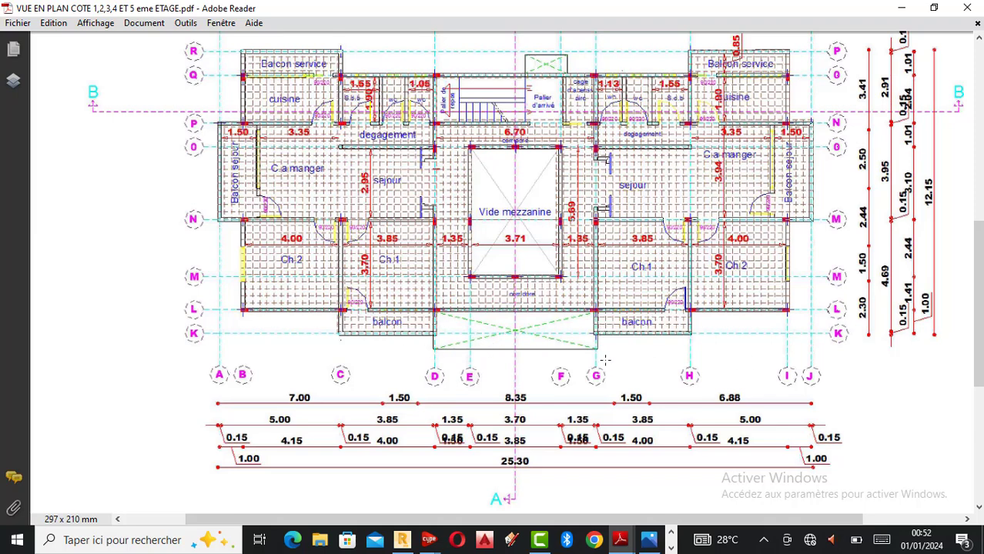
Switch back to Robot Structural Analysis and copy the two 4,00 m front main beams by 0;-1;0 for the front balconies
{"action": "left_click", "coordinate": [403, 539]}
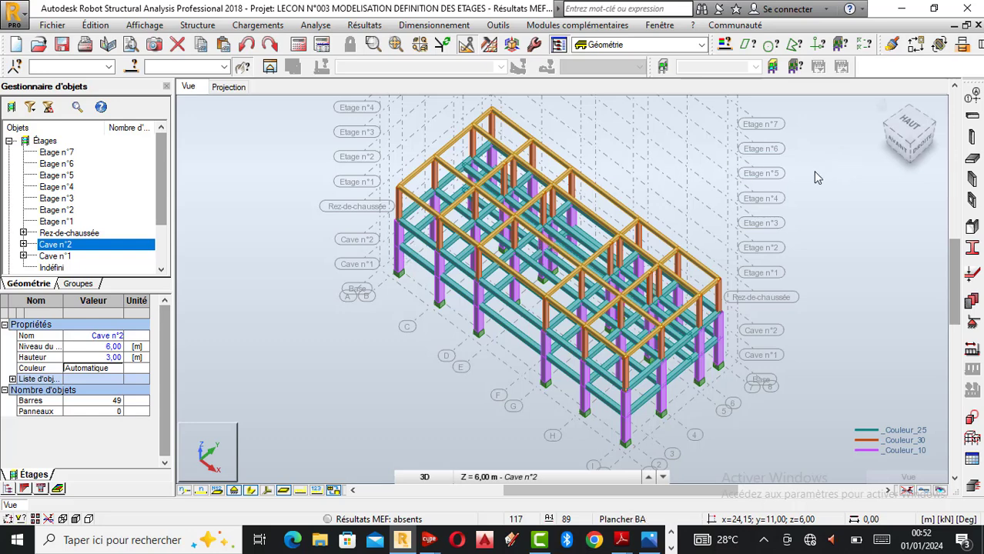
{"action": "right_click", "coordinate": [789, 175]}
{"action": "left_click", "coordinate": [772, 178]}
{"action": "scroll", "coordinate": [462, 235], "scroll_direction": "up", "scroll_amount": 2}
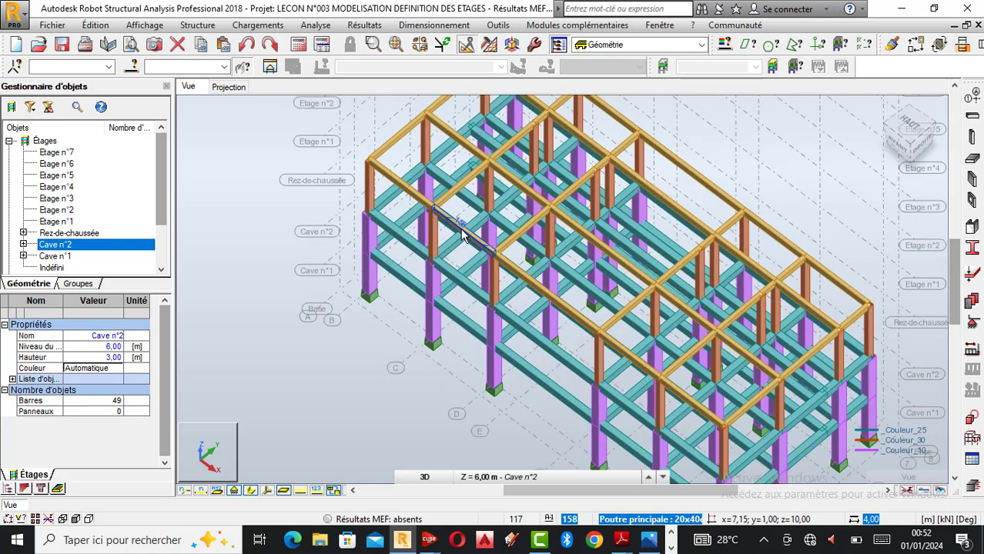
{"action": "left_click", "coordinate": [462, 235]}
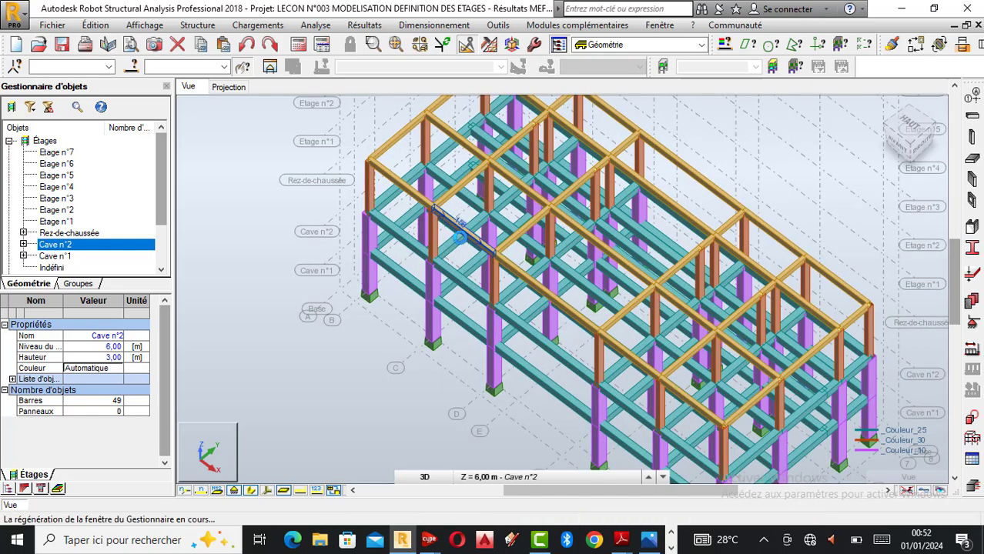
{"action": "left_click", "coordinate": [637, 364], "text": "ctrl"}
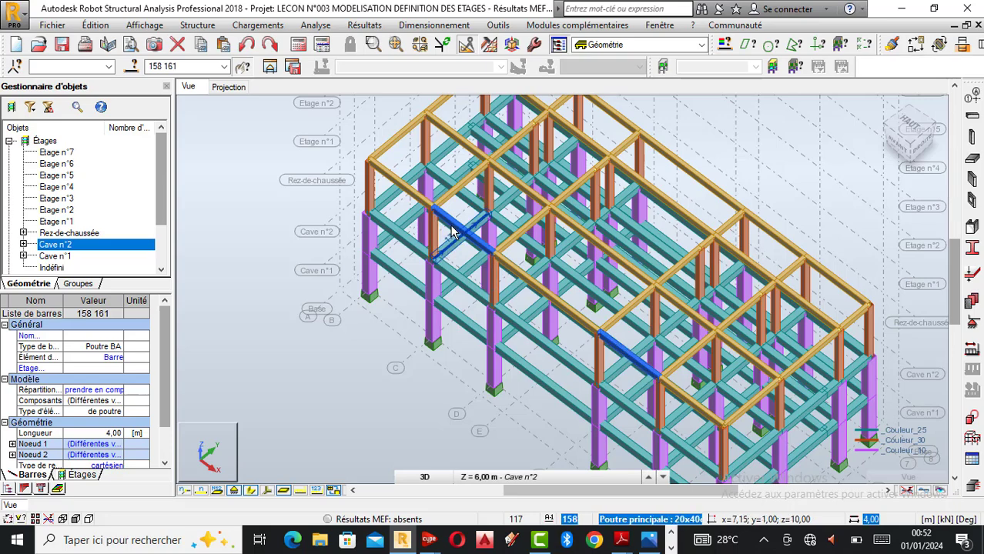
{"action": "scroll", "coordinate": [453, 233], "scroll_direction": "down", "scroll_amount": 2}
{"action": "scroll", "coordinate": [518, 295], "scroll_direction": "up", "scroll_amount": 2}
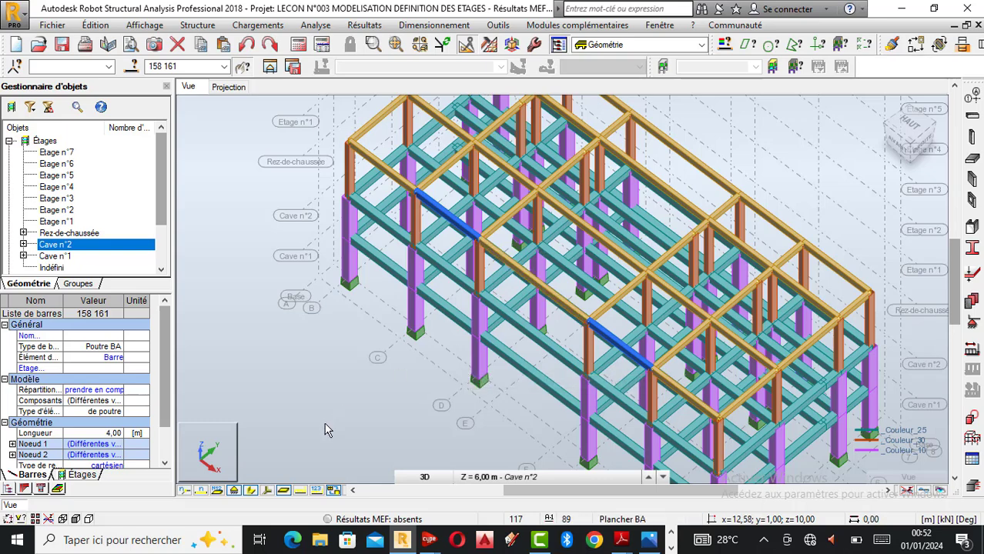
{"action": "left_click", "coordinate": [916, 46]}
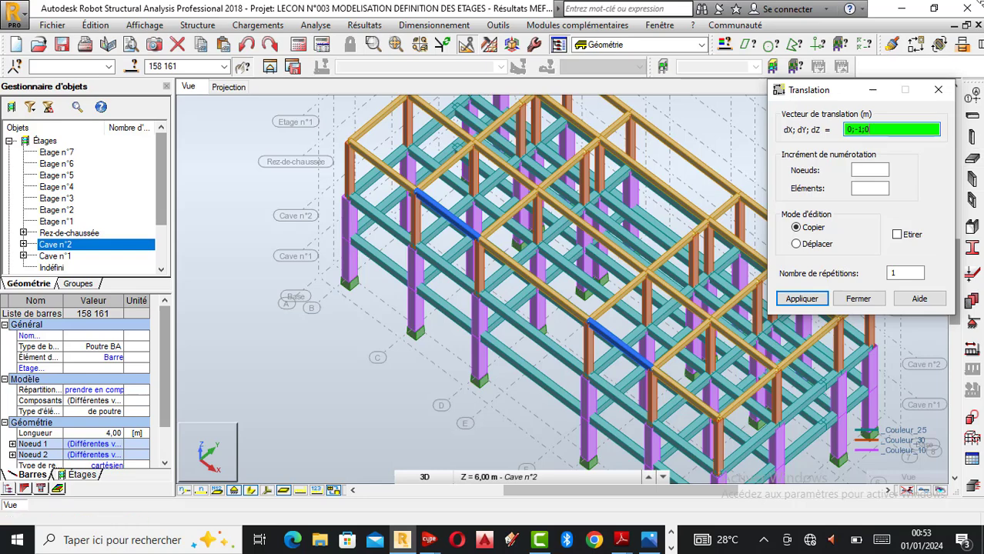
{"action": "left_click", "coordinate": [807, 299]}
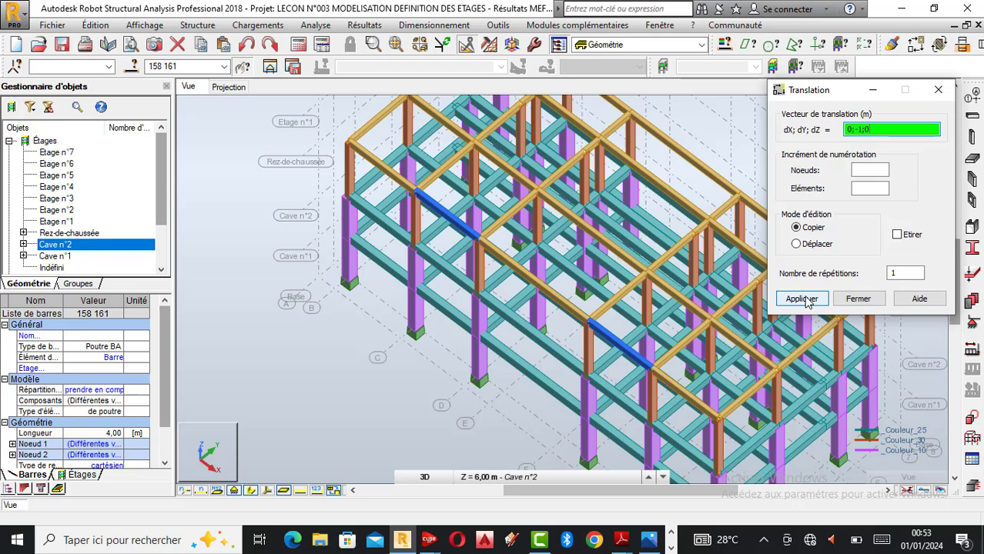
{"action": "left_click", "coordinate": [807, 300]}
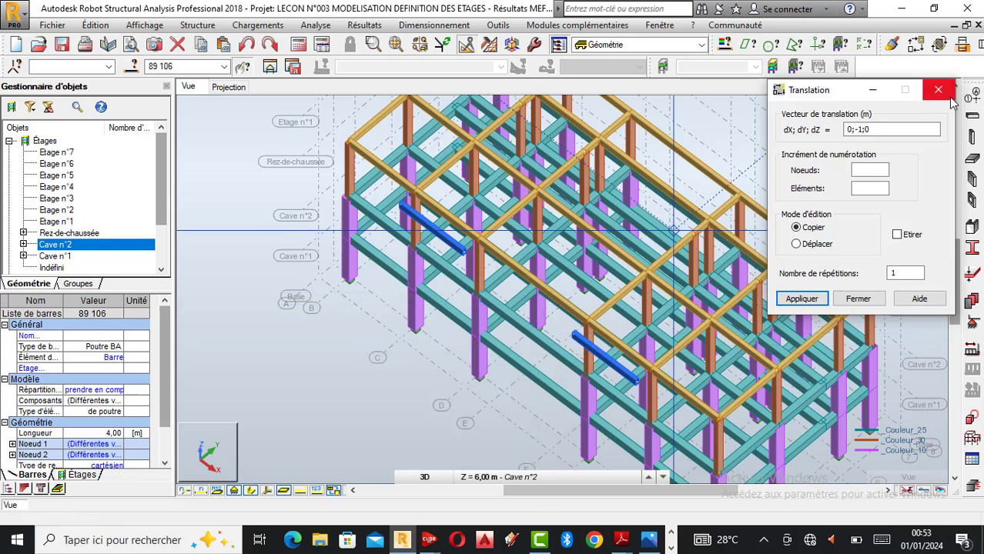
{"action": "left_click", "coordinate": [938, 89]}
{"action": "left_click", "coordinate": [798, 207]}
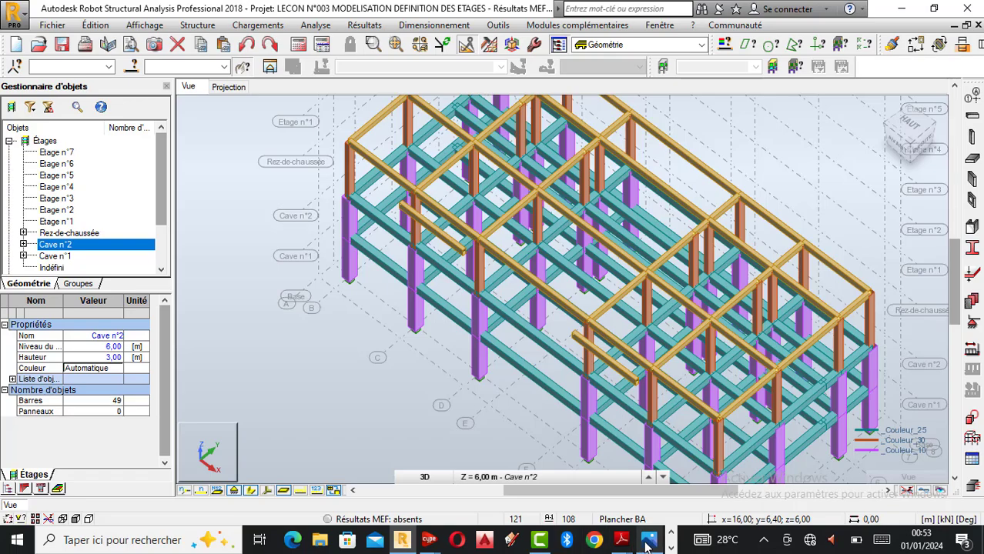
Check the service balconies in the upper-floor plan PDF and copy the two 4,15 m rear corner-bay main beams by 0;1;0
{"action": "mouse_move", "coordinate": [626, 545]}
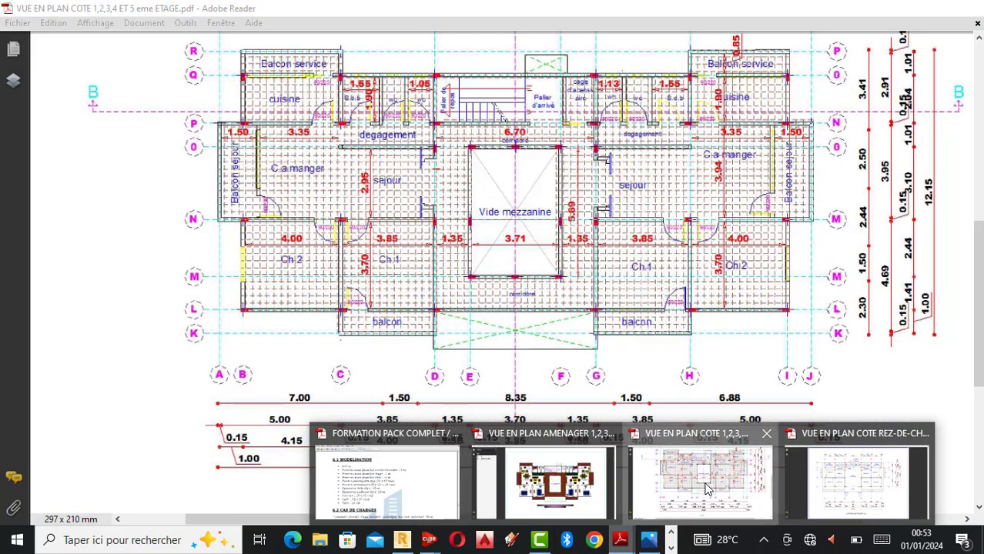
{"action": "left_click", "coordinate": [704, 483]}
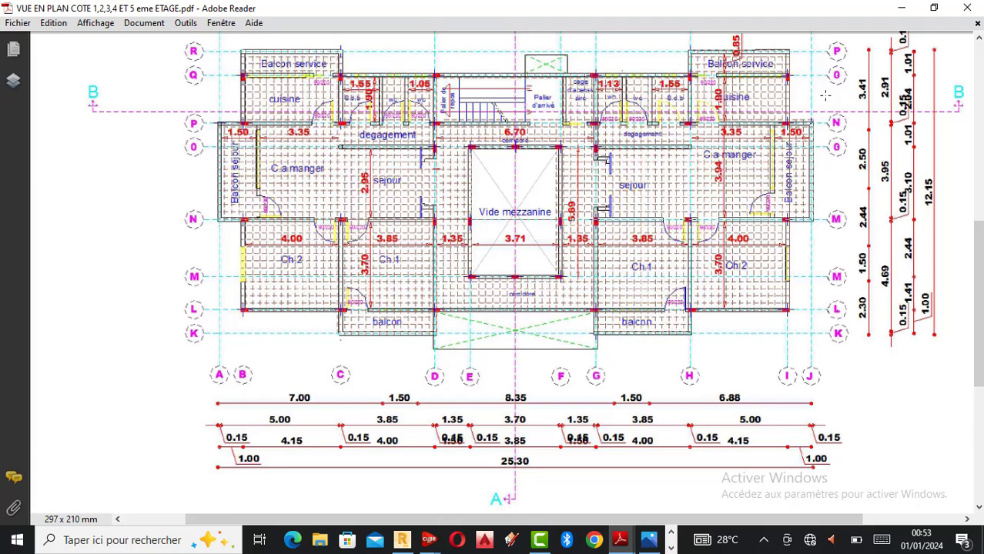
{"action": "left_click", "coordinate": [902, 8]}
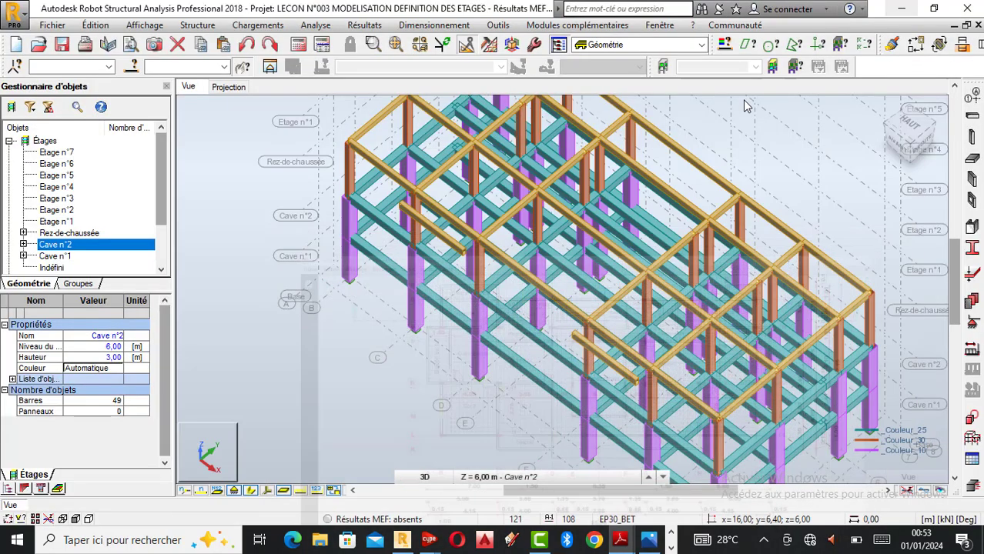
{"action": "scroll", "coordinate": [606, 320], "scroll_direction": "down", "scroll_amount": 1}
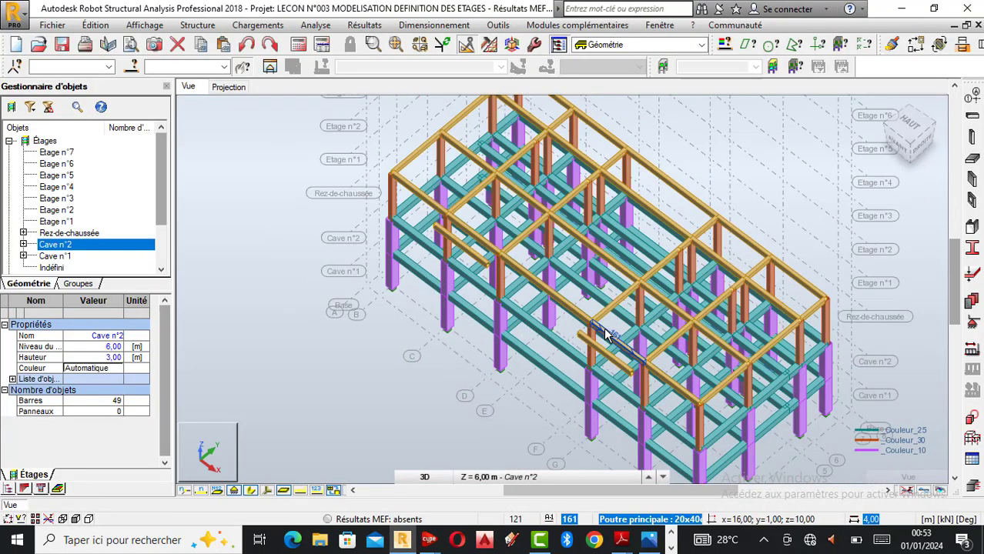
{"action": "left_click", "coordinate": [795, 286]}
{"action": "scroll", "coordinate": [776, 314], "scroll_direction": "down", "scroll_amount": 2}
{"action": "scroll", "coordinate": [629, 167], "scroll_direction": "up", "scroll_amount": 1}
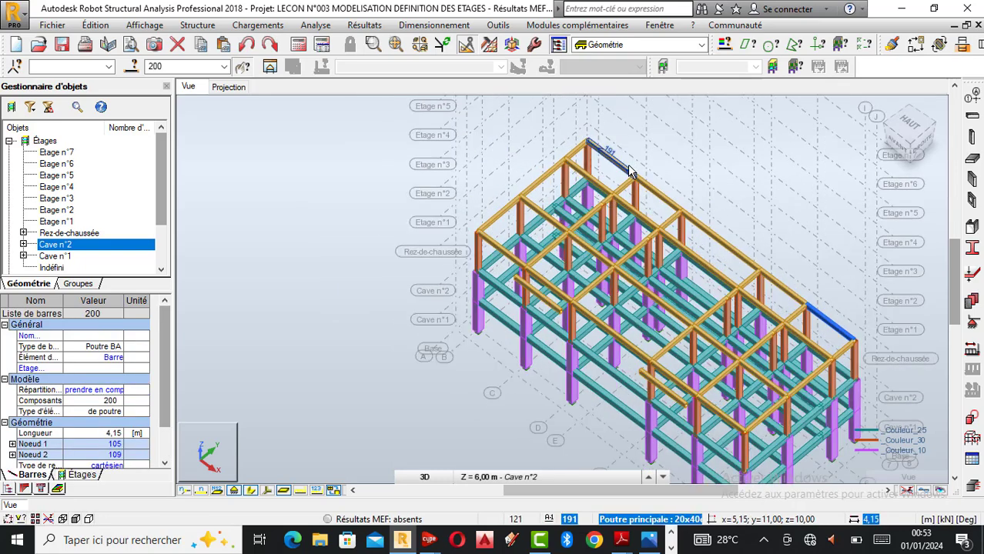
{"action": "left_click", "coordinate": [622, 171], "text": "ctrl"}
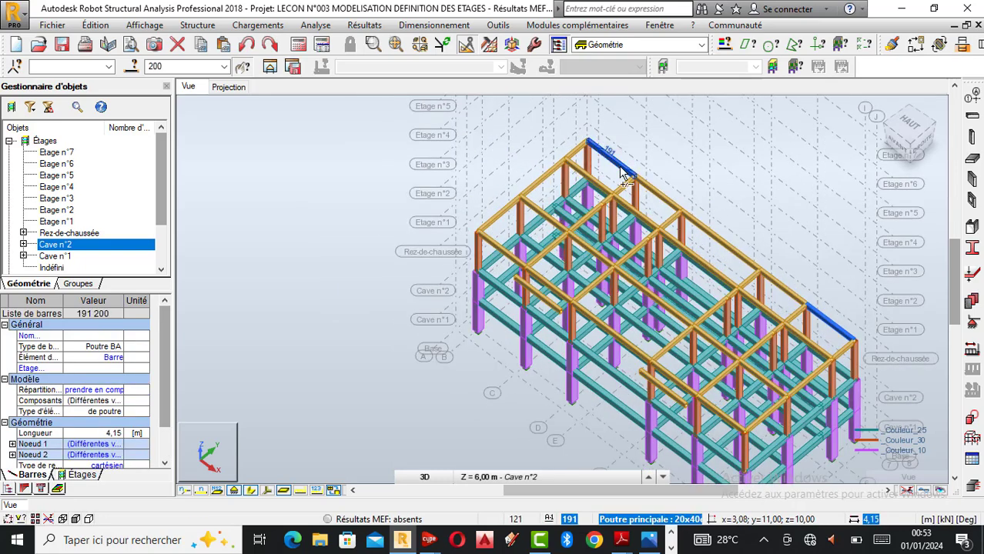
{"action": "left_click", "coordinate": [918, 46]}
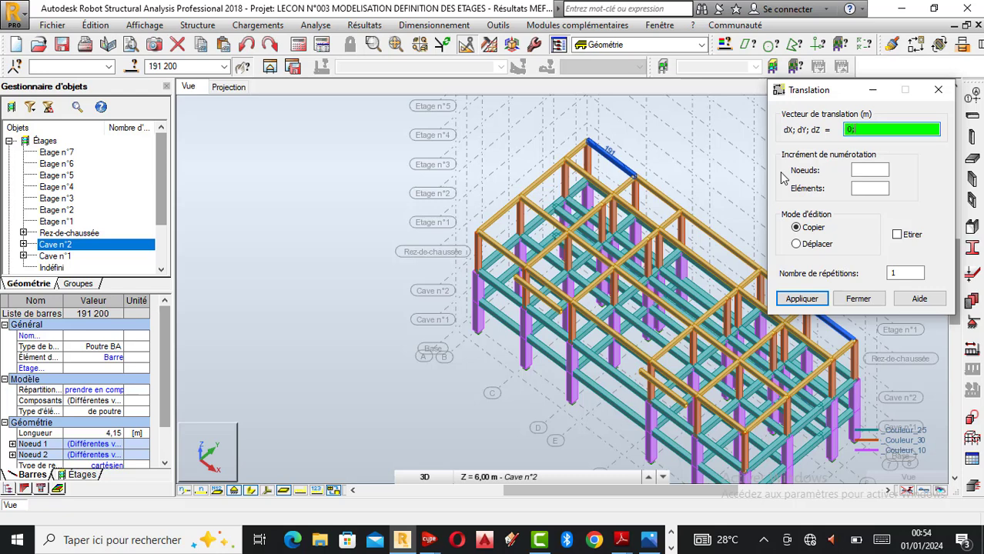
{"action": "type", "text": "1;0"}
{"action": "left_click", "coordinate": [620, 540]}
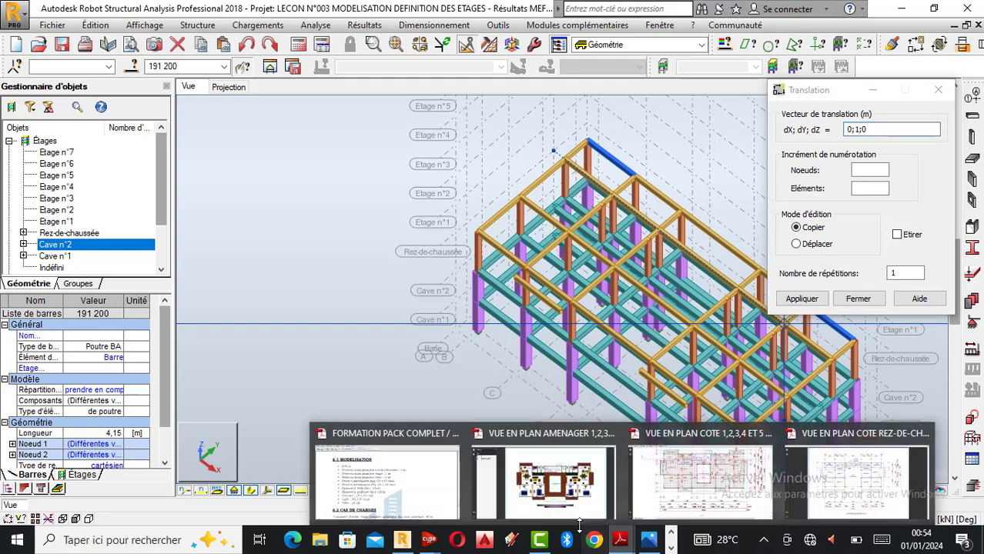
{"action": "left_click", "coordinate": [759, 489]}
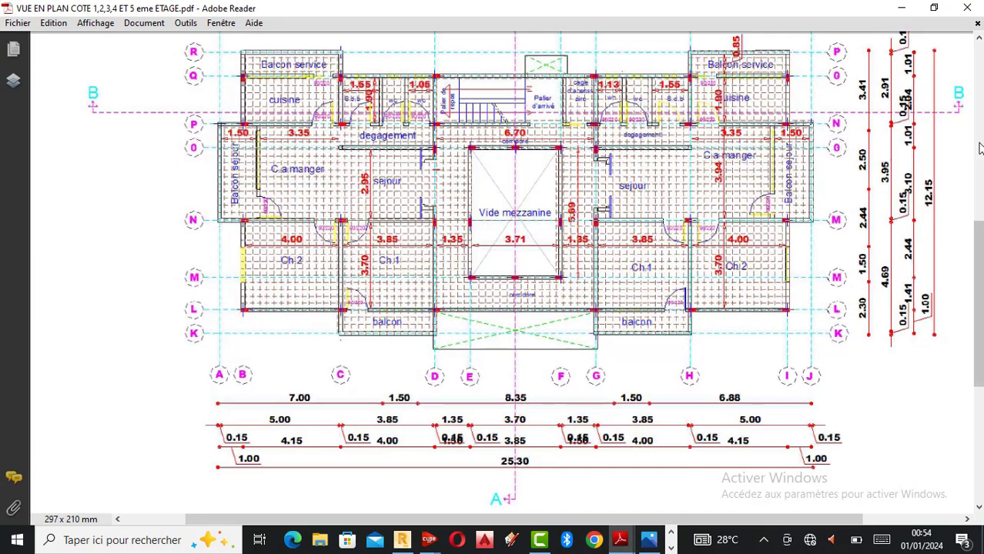
{"action": "left_click", "coordinate": [901, 8]}
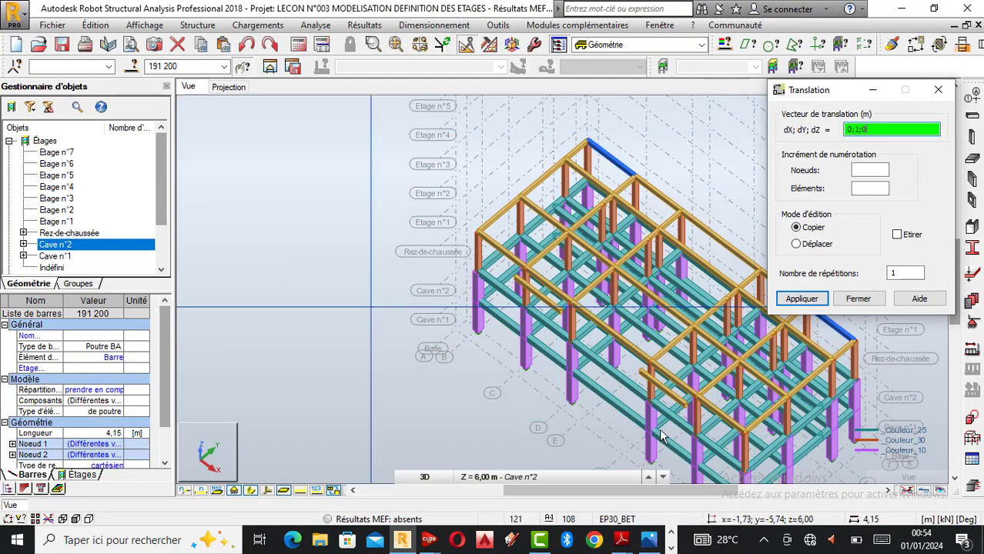
{"action": "left_click", "coordinate": [821, 300]}
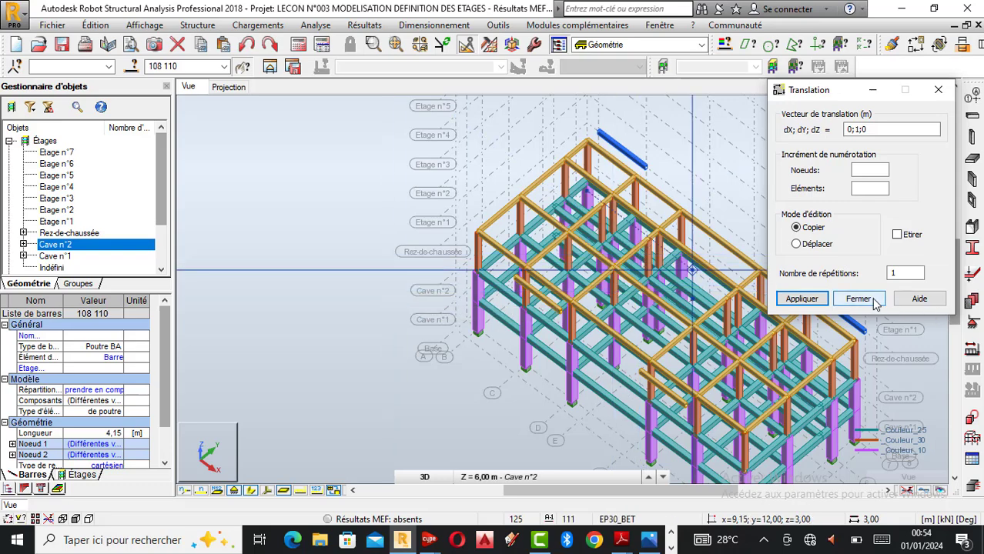
{"action": "left_click", "coordinate": [858, 299]}
{"action": "left_click", "coordinate": [836, 253]}
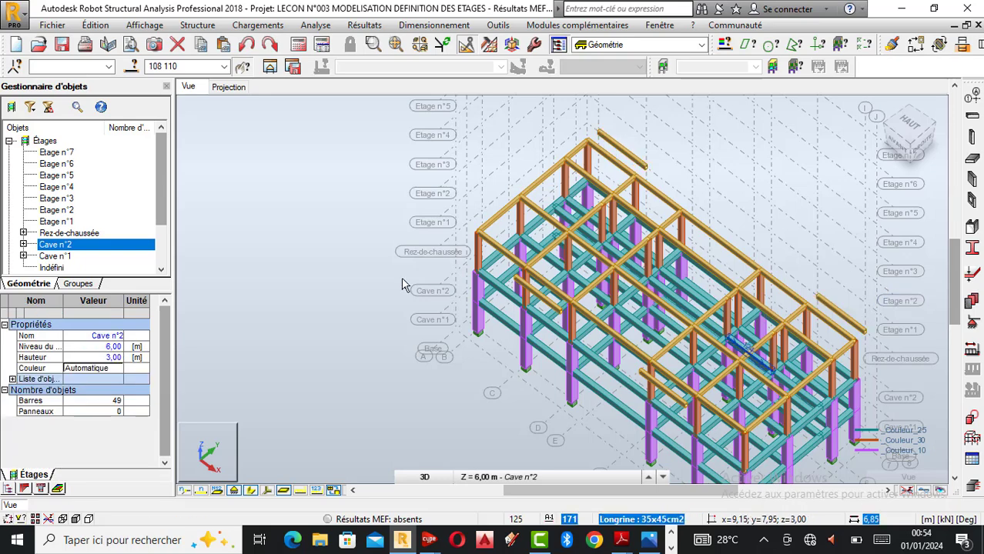
Inspect the copied balcony beams, and examine the side living-room balconies and their dimensions in the upper-floor plan PDF
{"action": "scroll", "coordinate": [677, 352], "scroll_direction": "up", "scroll_amount": 2}
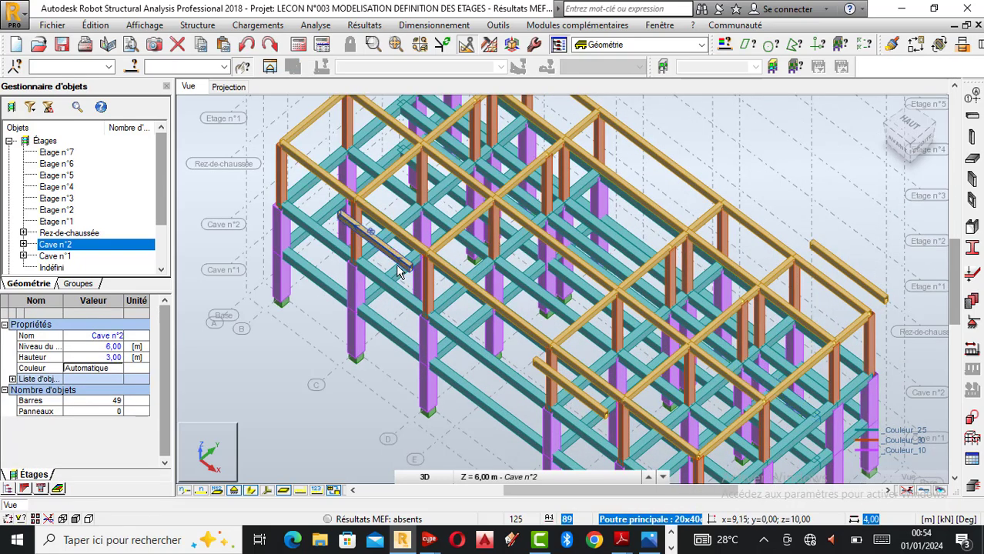
{"action": "scroll", "coordinate": [356, 271], "scroll_direction": "down", "scroll_amount": 2}
{"action": "scroll", "coordinate": [355, 271], "scroll_direction": "down", "scroll_amount": 1}
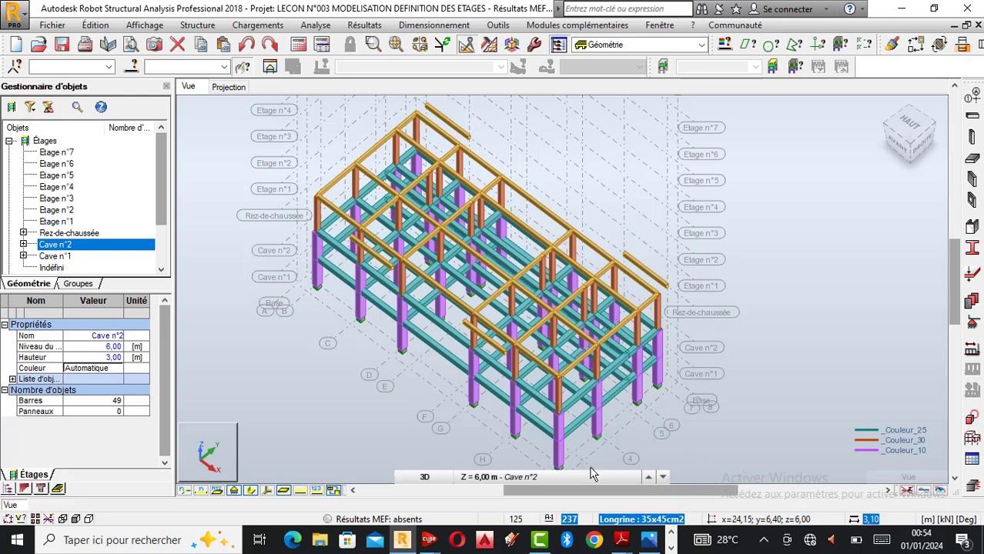
{"action": "mouse_move", "coordinate": [621, 539]}
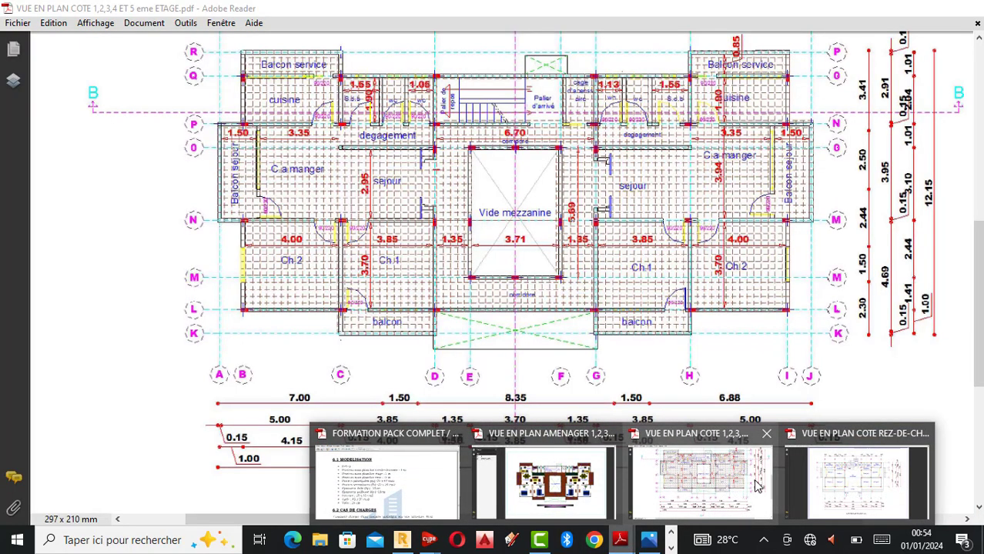
{"action": "left_click", "coordinate": [755, 485]}
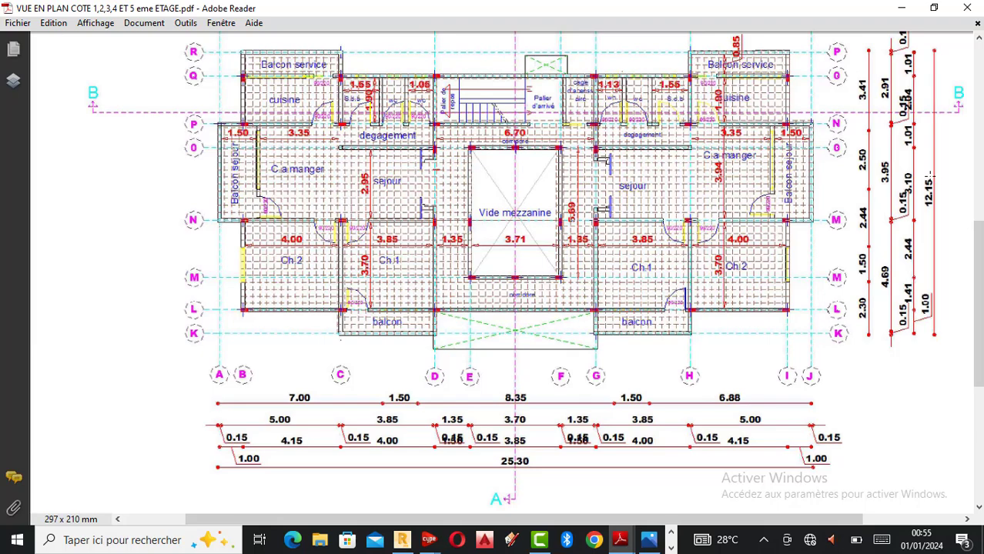
{"action": "left_click", "coordinate": [402, 539]}
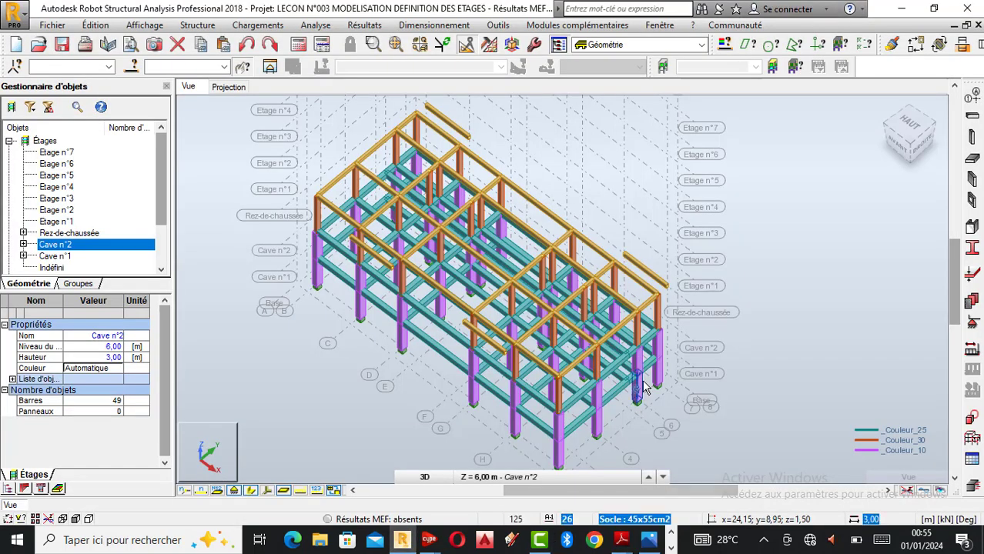
Copy the 4,10 m secondary beam of the end frame at X = 24,15 by -0,50;0;0
{"action": "scroll", "coordinate": [555, 365], "scroll_direction": "up", "scroll_amount": 2}
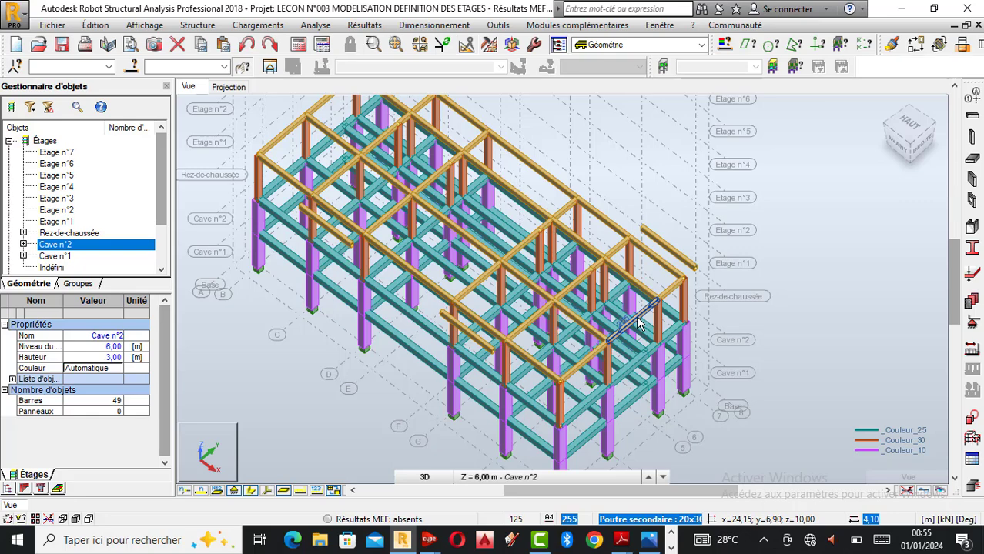
{"action": "left_click", "coordinate": [659, 349]}
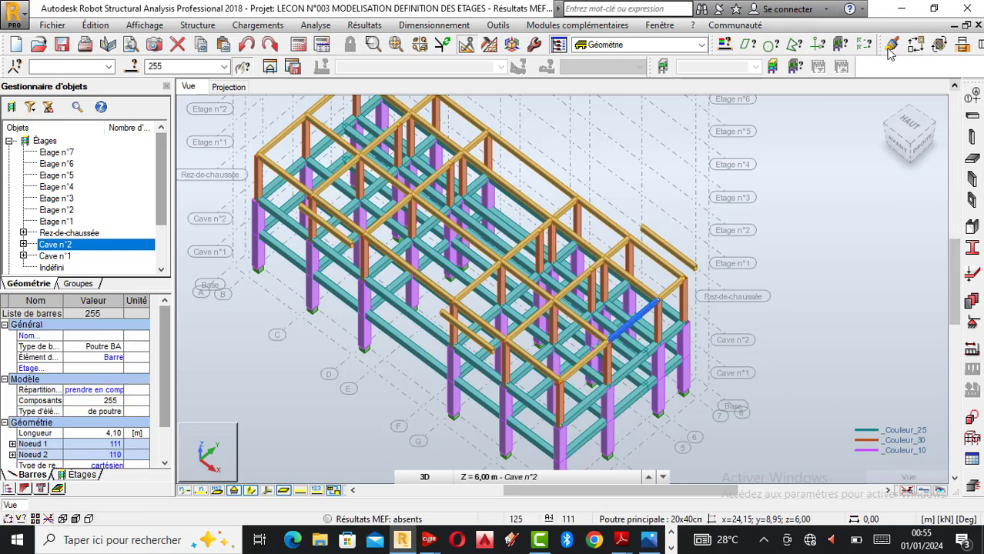
{"action": "left_click", "coordinate": [915, 47]}
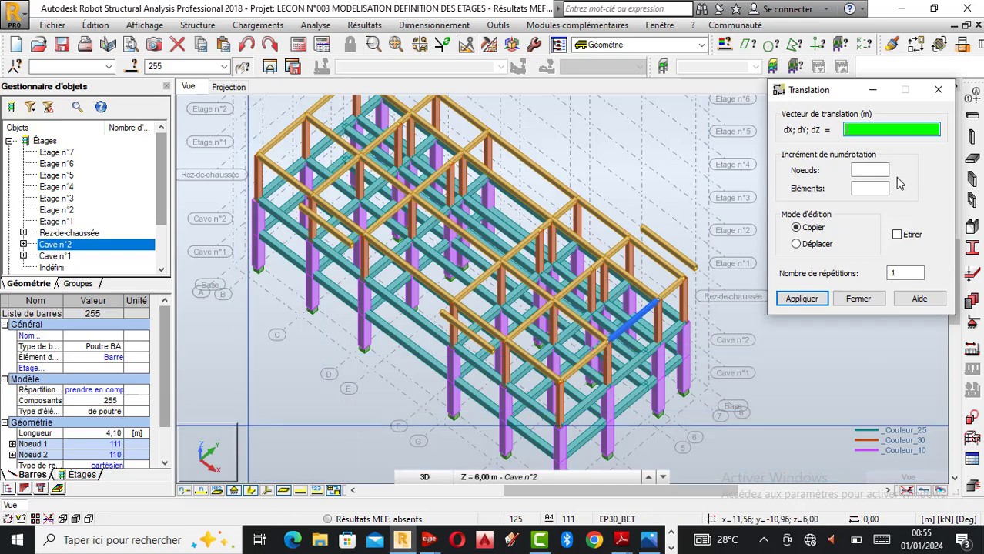
{"action": "type", "text": "-0"}
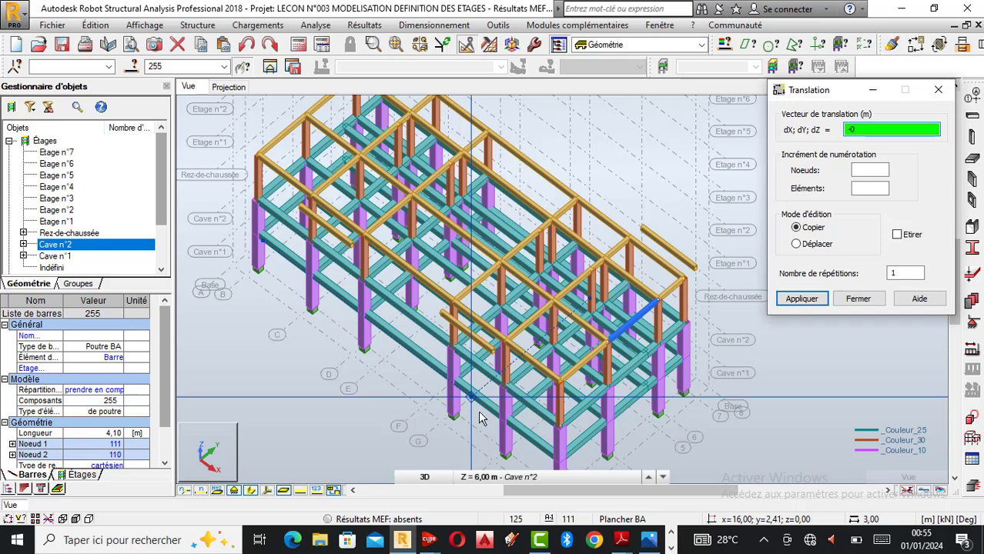
{"action": "type", "text": ";"}
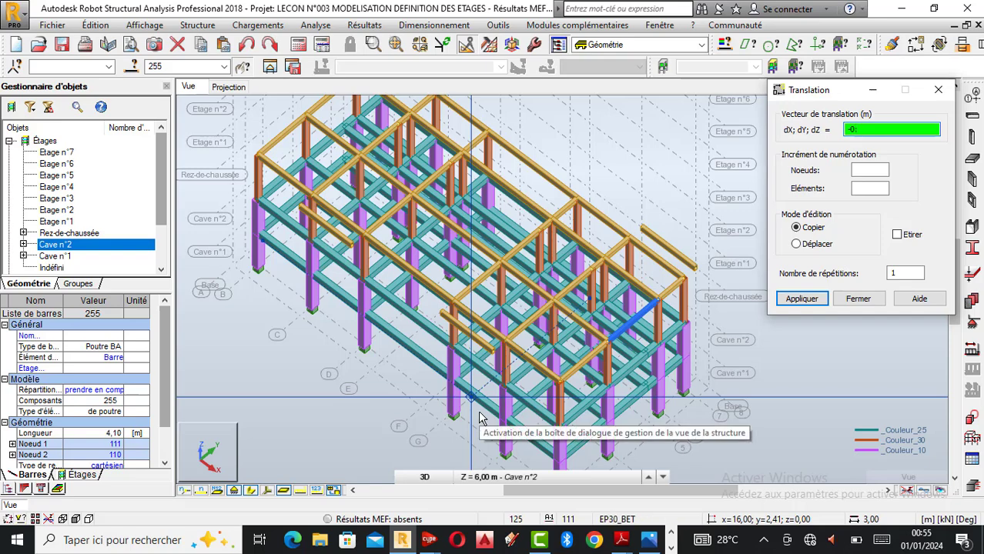
{"action": "type", "text": "50"}
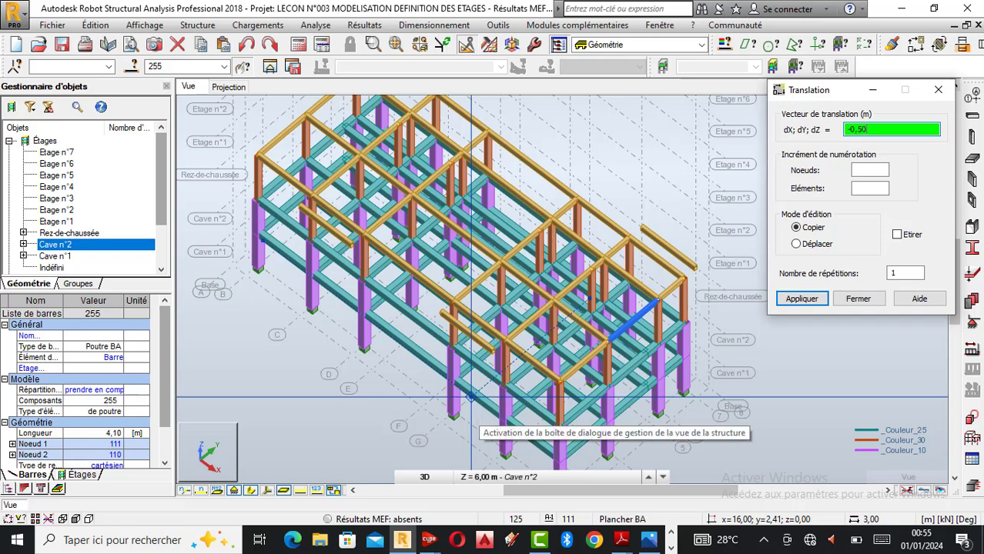
{"action": "type", "text": ";"}
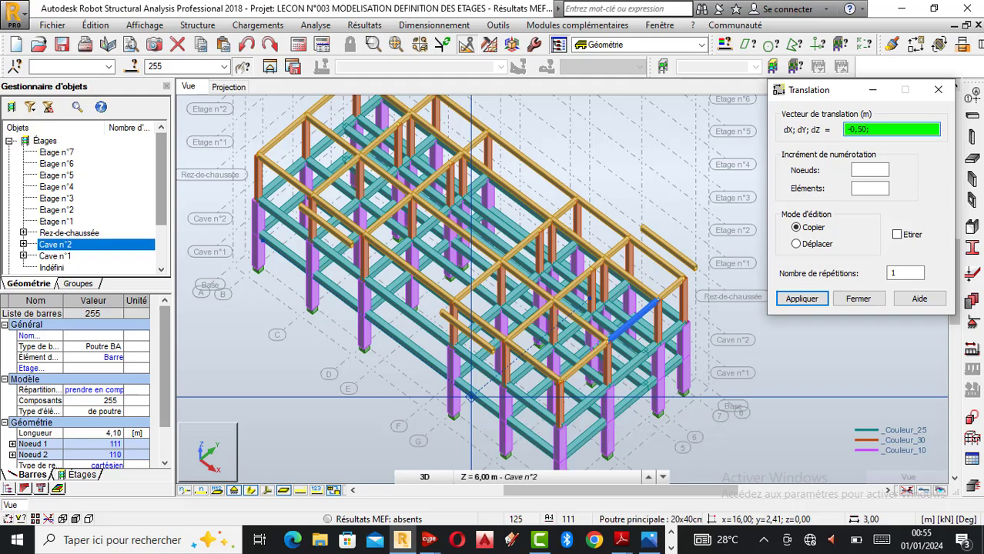
{"action": "type", "text": "0;0"}
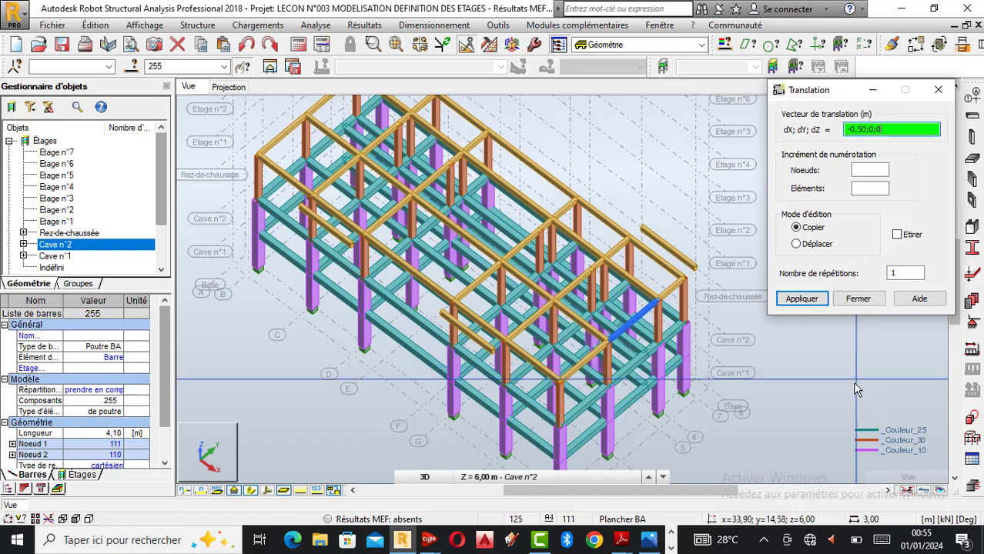
{"action": "left_click", "coordinate": [803, 299]}
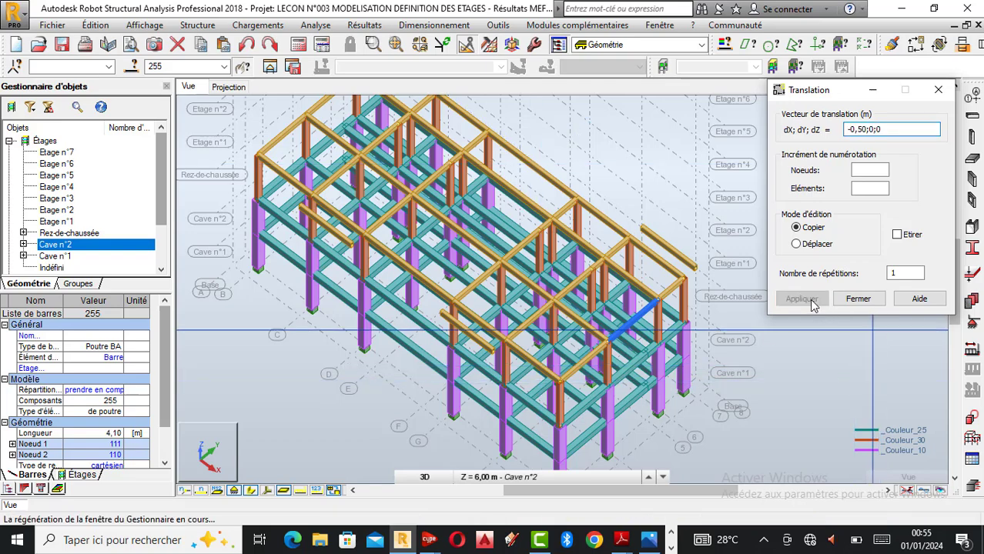
Delete the original 4,10 m secondary beam of the end frame at X = 24,15
{"action": "left_click", "coordinate": [860, 300]}
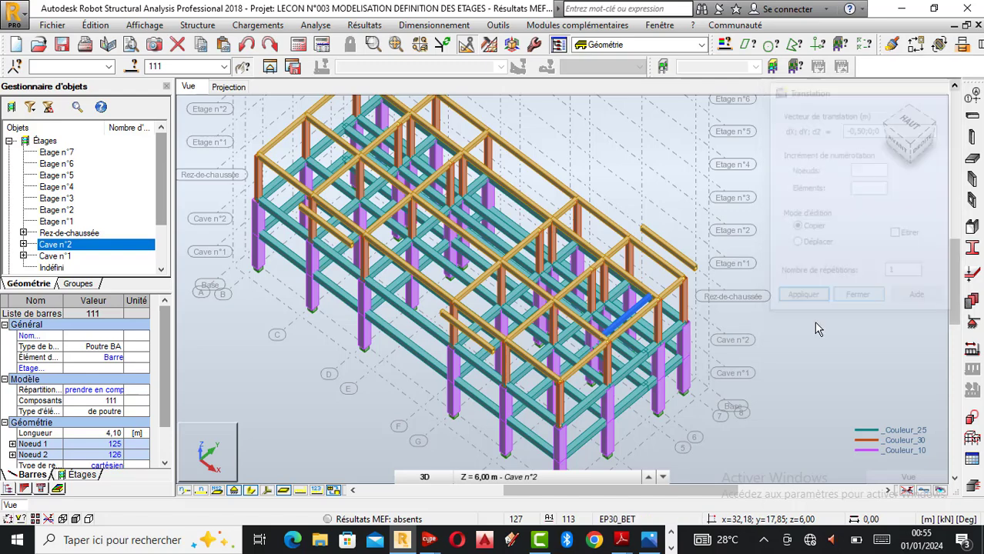
{"action": "left_click", "coordinate": [804, 291]}
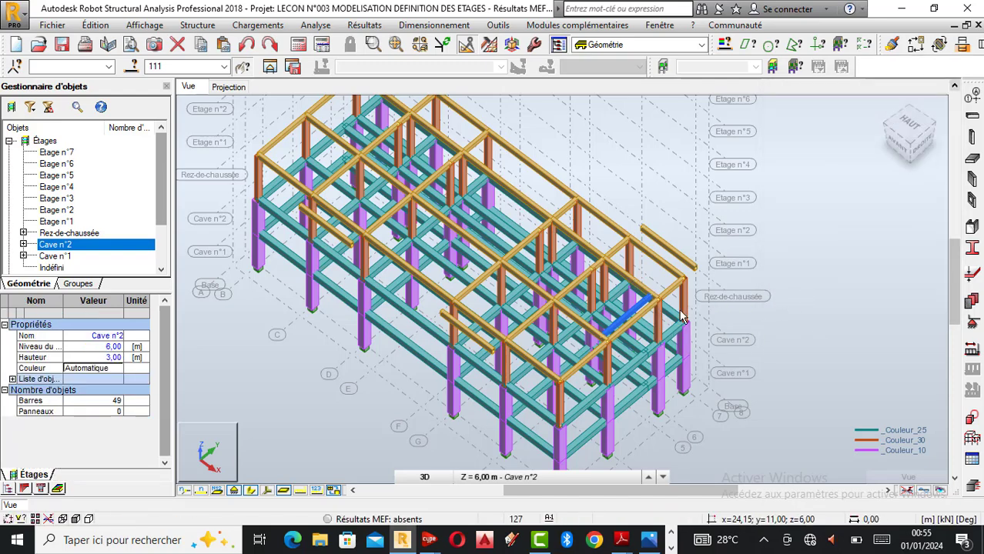
{"action": "left_click", "coordinate": [643, 325]}
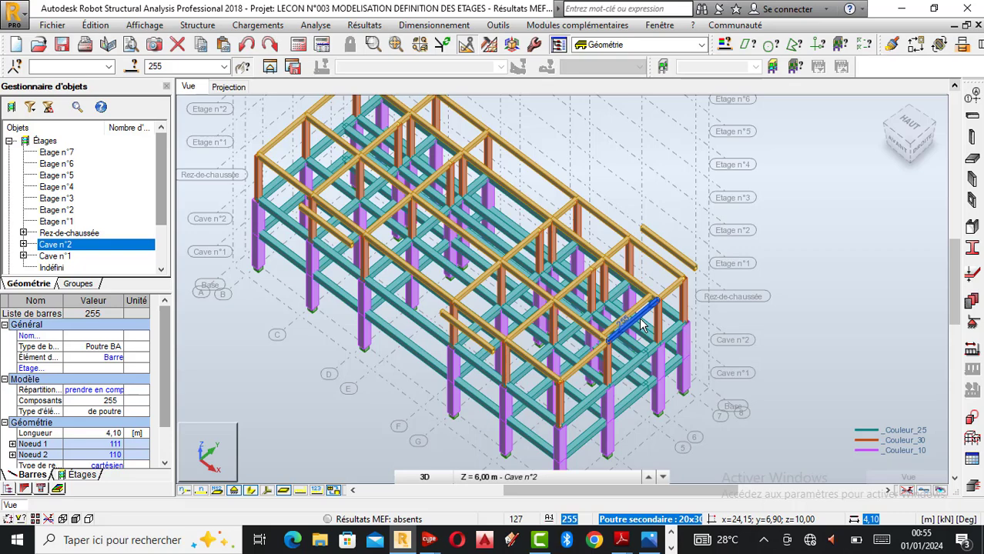
{"action": "key", "text": "Delete"}
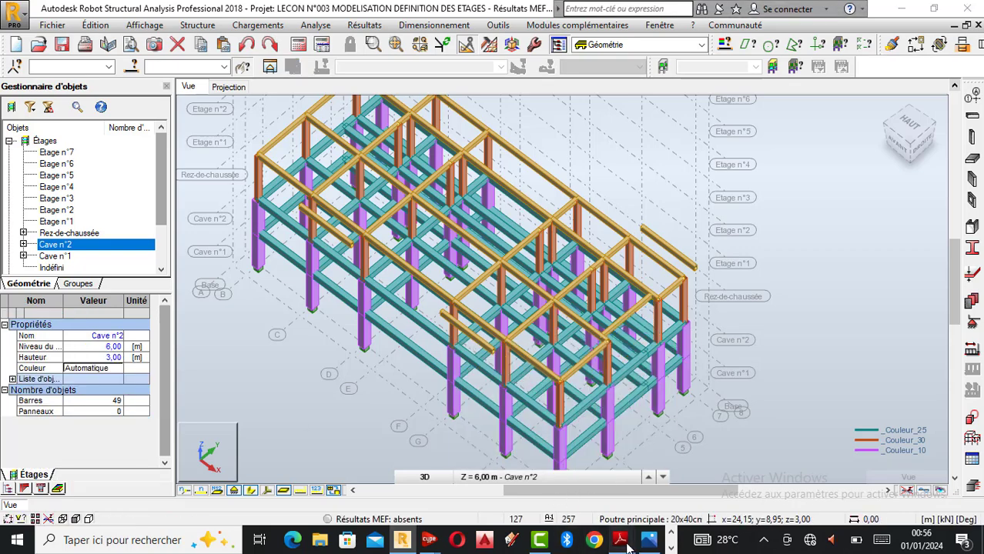
Check the side balconies in the upper-floor plan PDF and copy the 4,10 m secondary beam at X = 23,65 by 1,50;0;0
{"action": "mouse_move", "coordinate": [622, 542]}
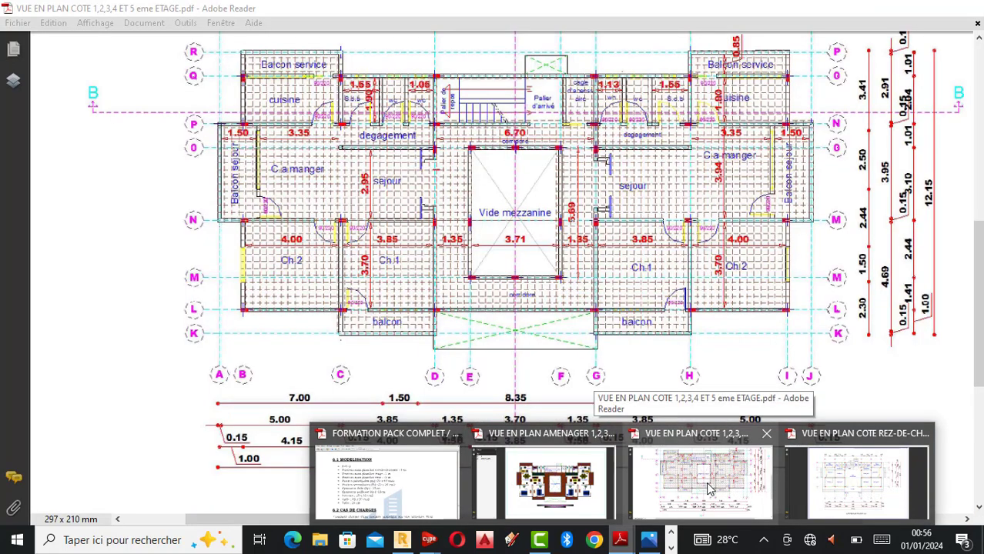
{"action": "left_click", "coordinate": [710, 490]}
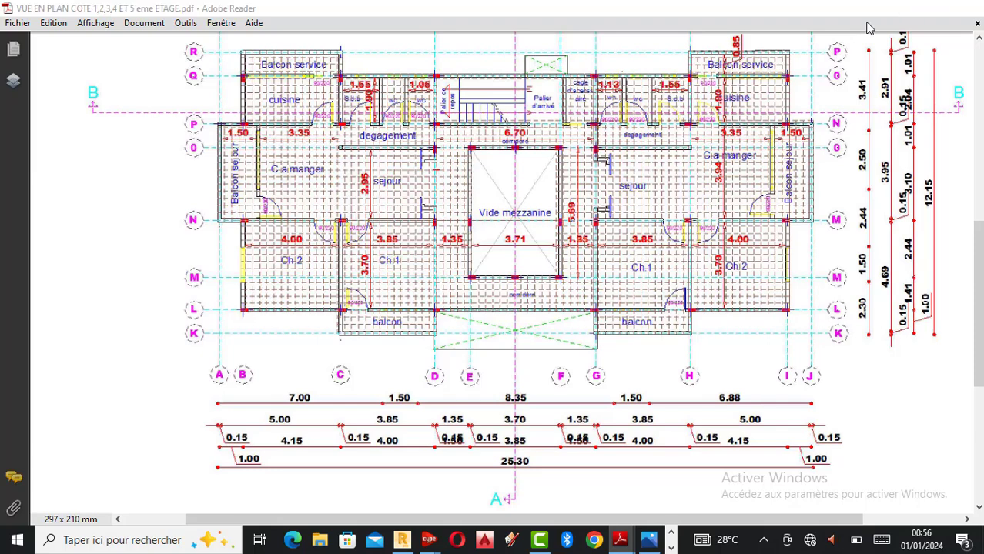
{"action": "left_click", "coordinate": [902, 8]}
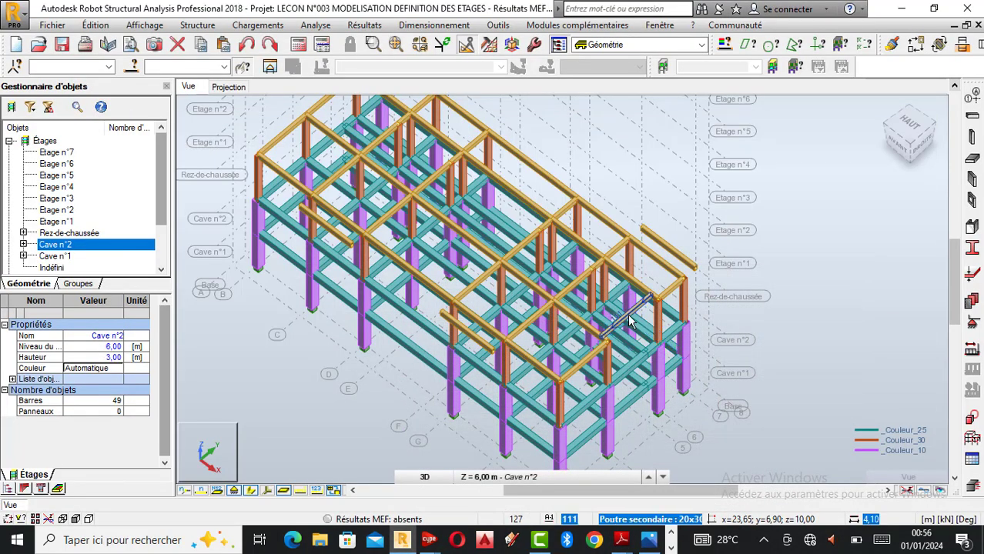
{"action": "left_click", "coordinate": [630, 322]}
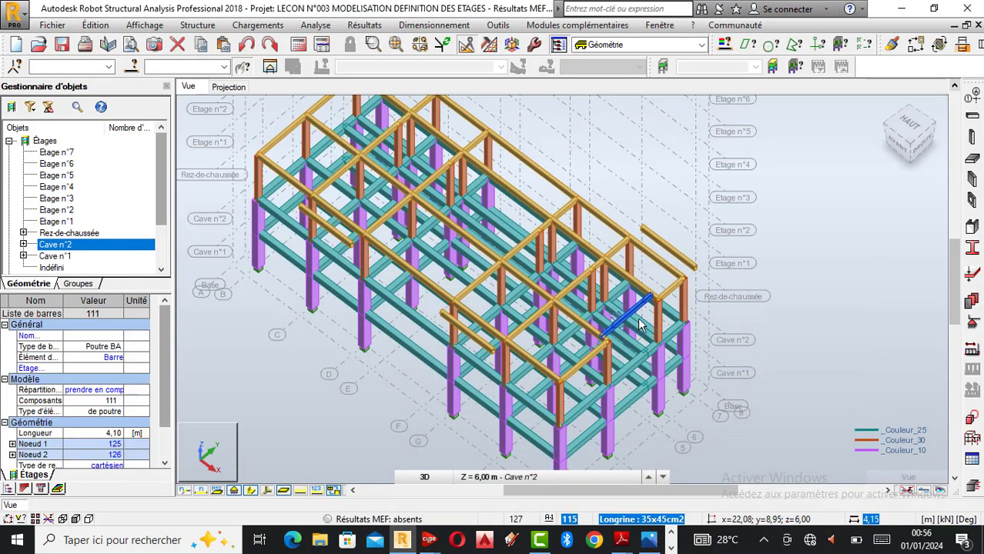
{"action": "left_click", "coordinate": [914, 45]}
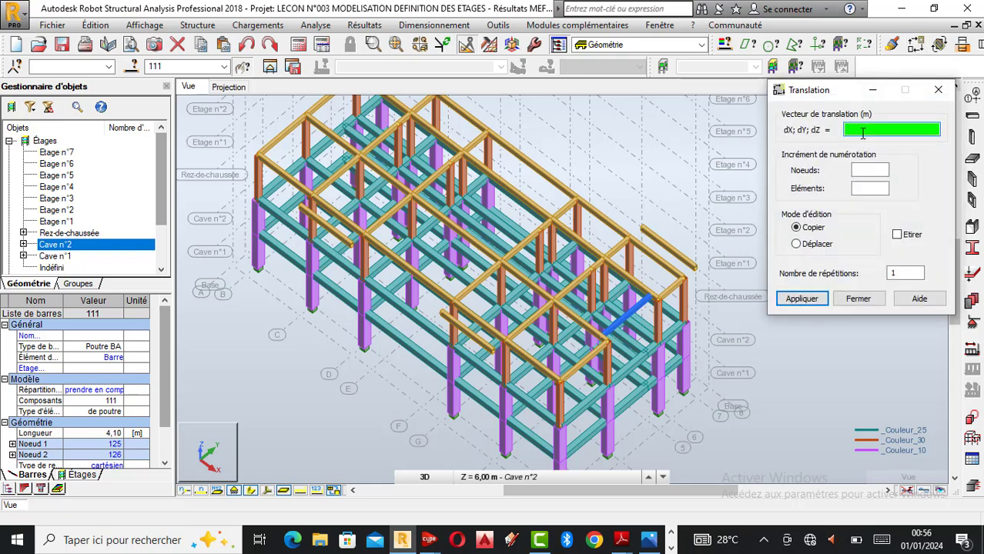
{"action": "type", "text": "1,50;0;0"}
{"action": "left_click", "coordinate": [800, 300]}
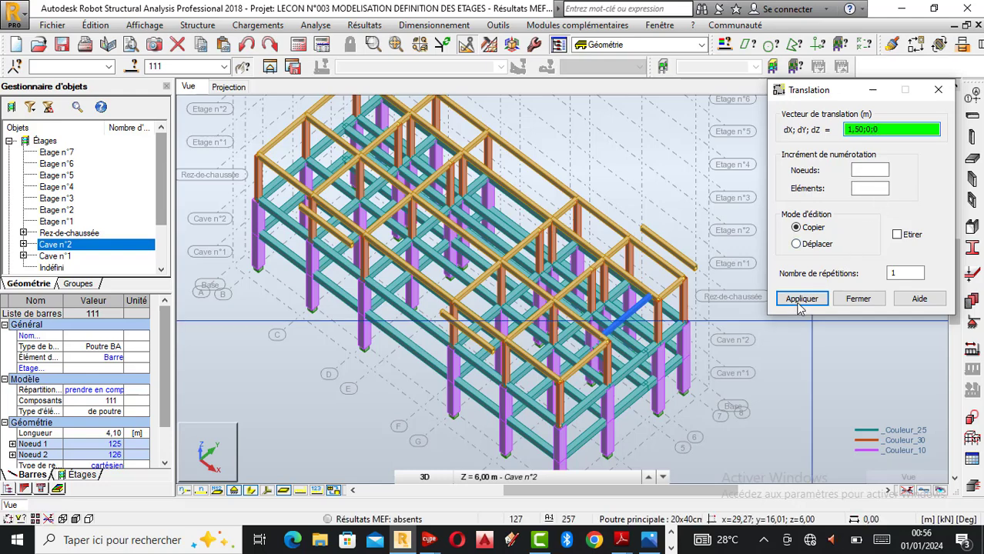
{"action": "left_click", "coordinate": [858, 298]}
{"action": "left_click", "coordinate": [817, 375]}
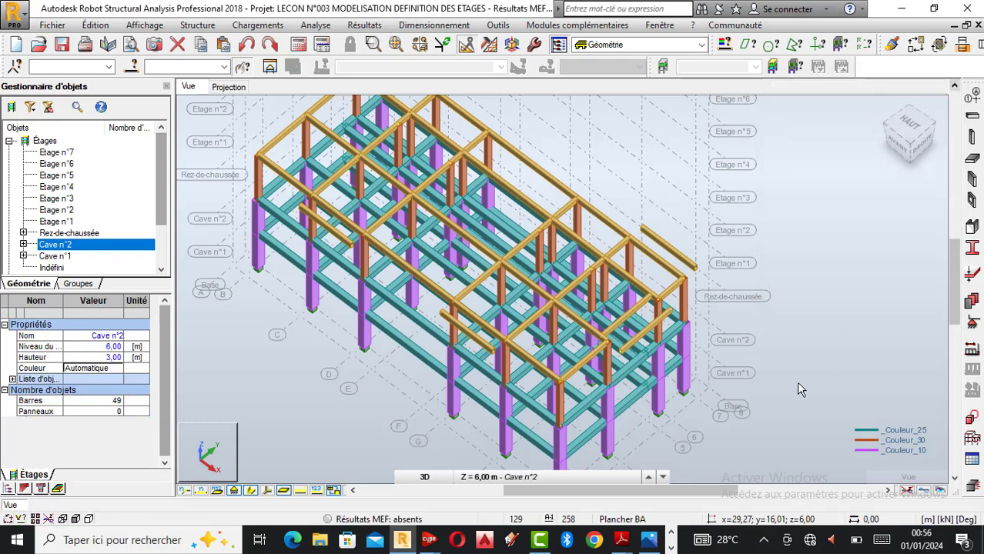
Try to copy the 4,10 m secondary beam of the opposite end frame at X = 1,00 by -0,50;0;0, and undo it
{"action": "scroll", "coordinate": [796, 382], "scroll_direction": "down", "scroll_amount": 1}
{"action": "left_click", "coordinate": [401, 148]}
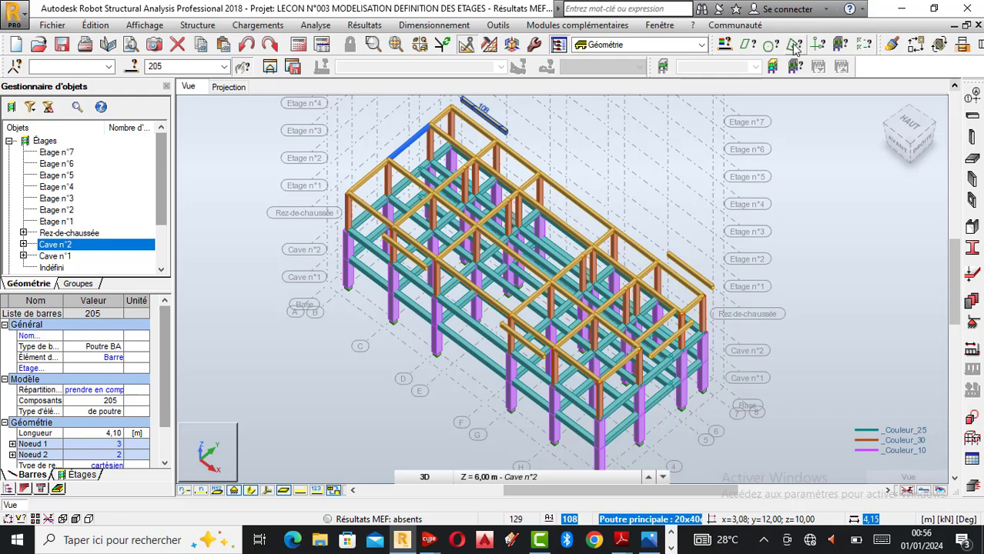
{"action": "left_click", "coordinate": [913, 42]}
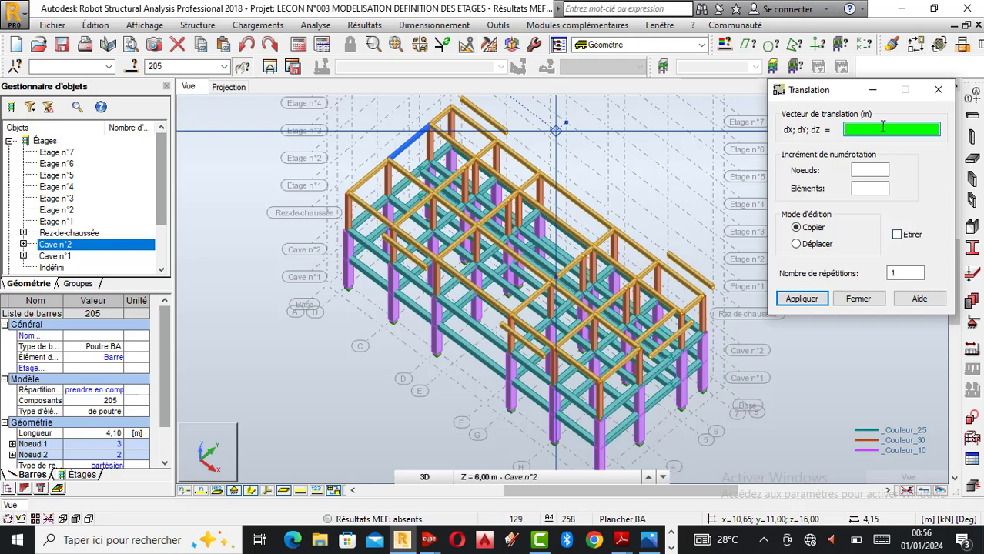
{"action": "type", "text": "-0"}
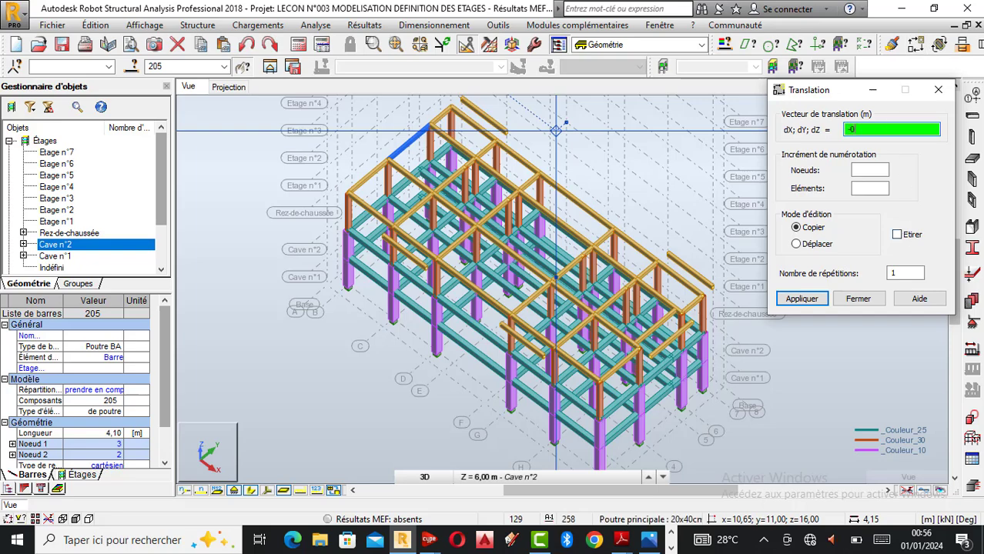
{"action": "type", "text": ",5"}
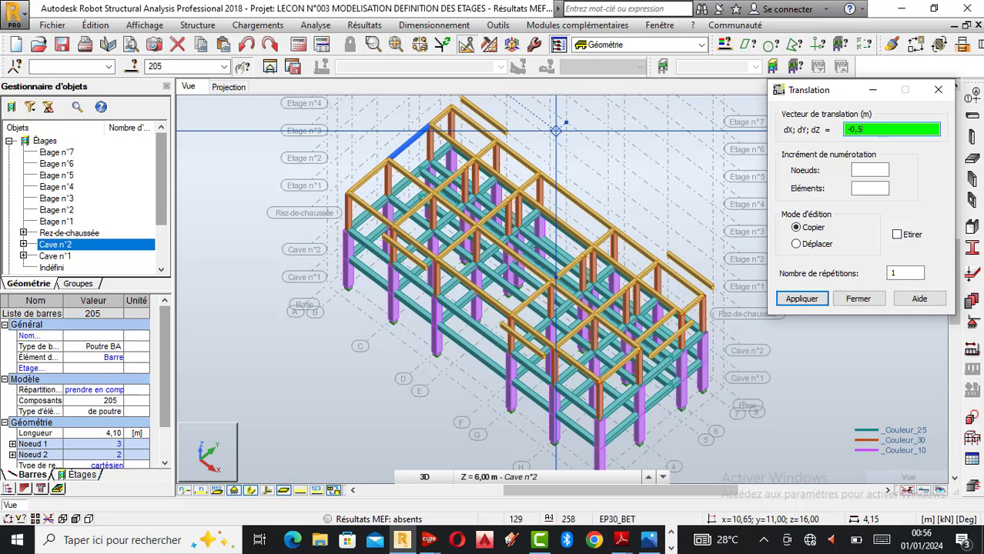
{"action": "type", "text": "0;0;0"}
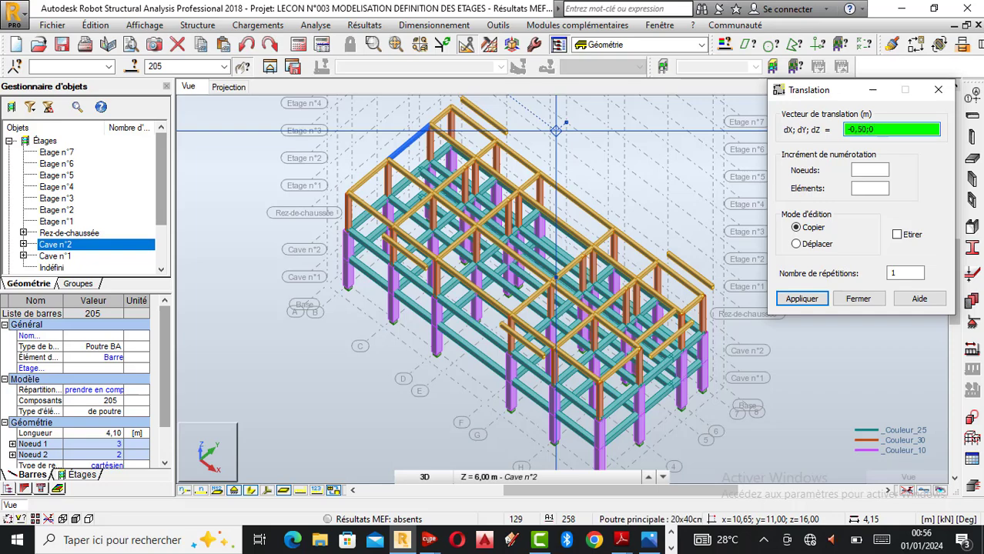
{"action": "left_click", "coordinate": [817, 299]}
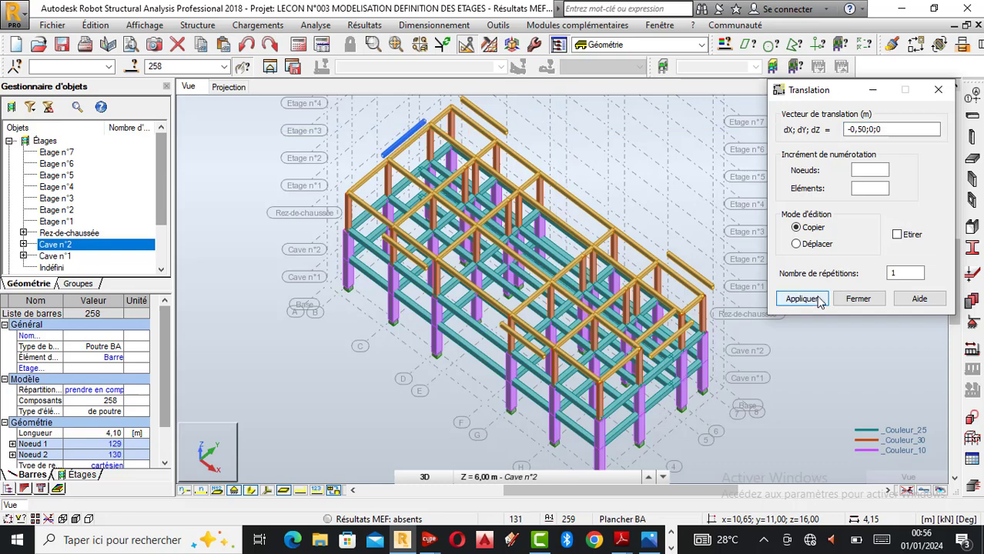
{"action": "left_click", "coordinate": [248, 46]}
Try a copy by 0,50;0;0 on the still-selected outer balcony beam beyond X = 24,15, and undo it
{"action": "left_click", "coordinate": [850, 129]}
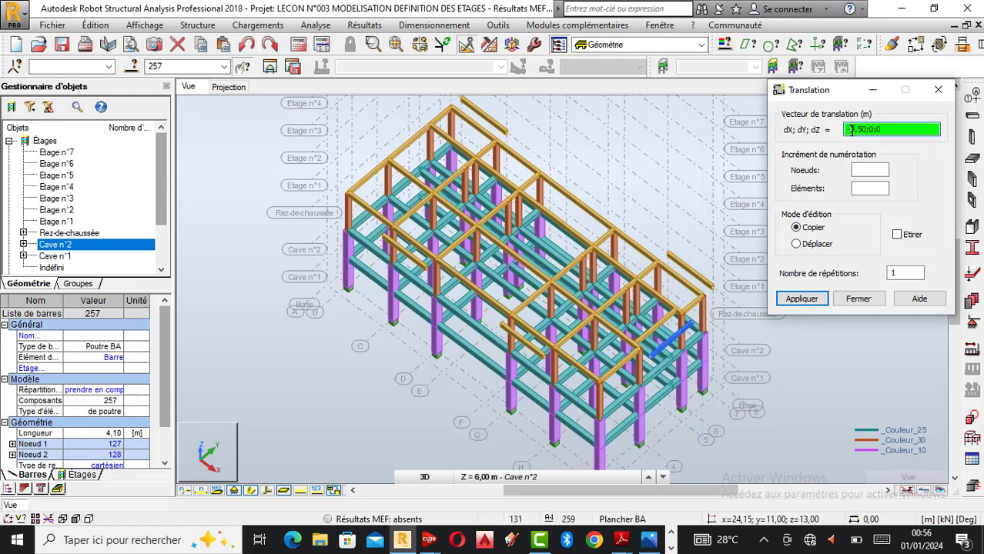
{"action": "left_click", "coordinate": [803, 302]}
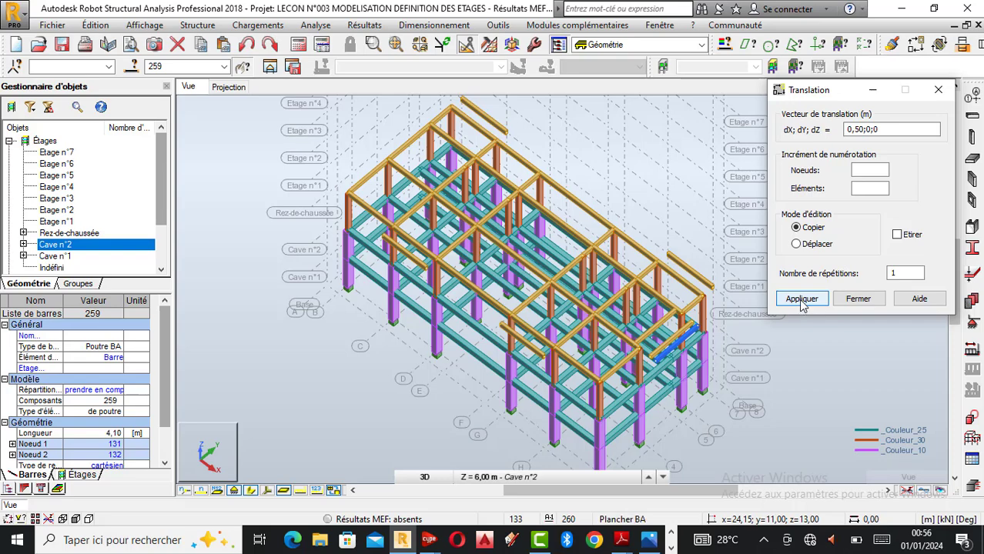
{"action": "left_click", "coordinate": [248, 46]}
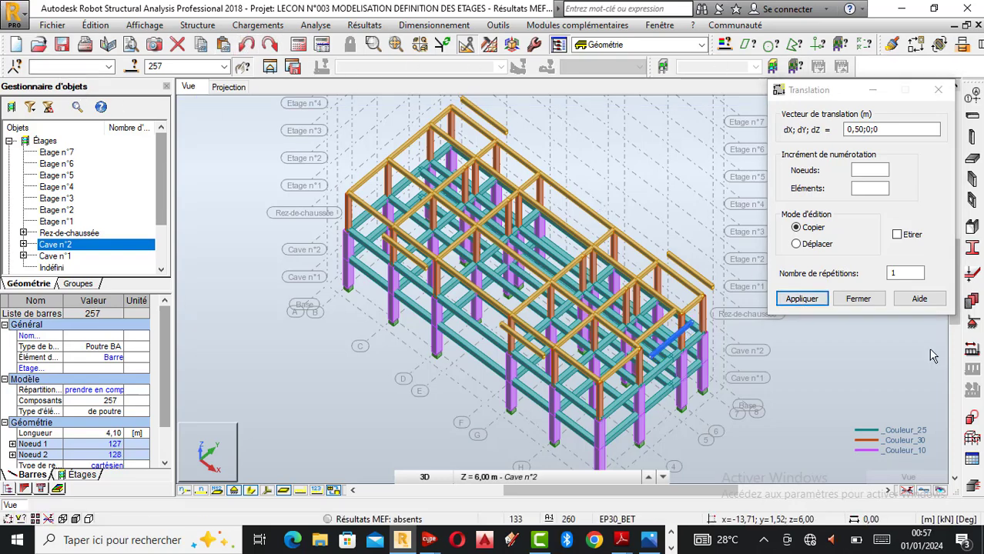
Copy the 4,10 m secondary beam of the end frame at X = 1,00 by 0,50;0;0
{"action": "left_click", "coordinate": [864, 358]}
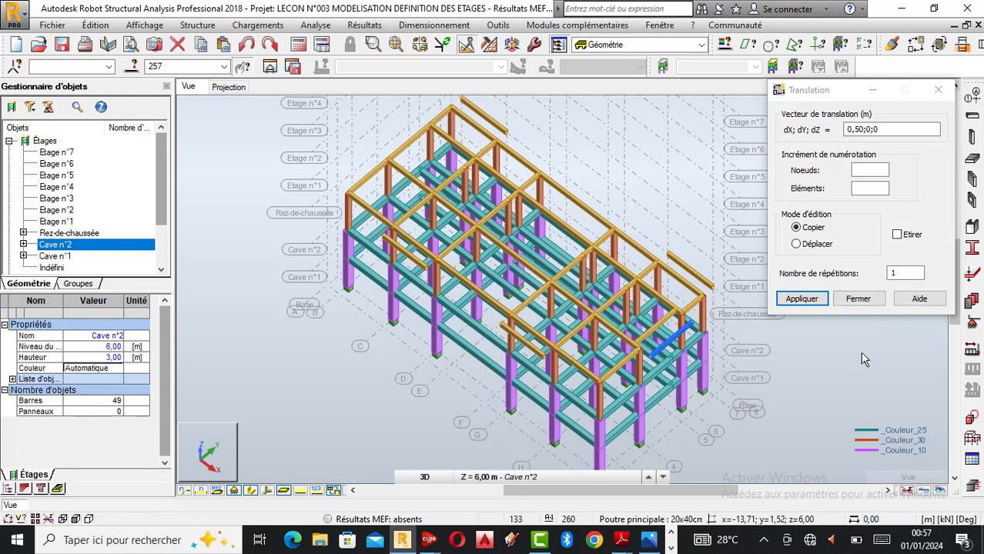
{"action": "left_click", "coordinate": [408, 146]}
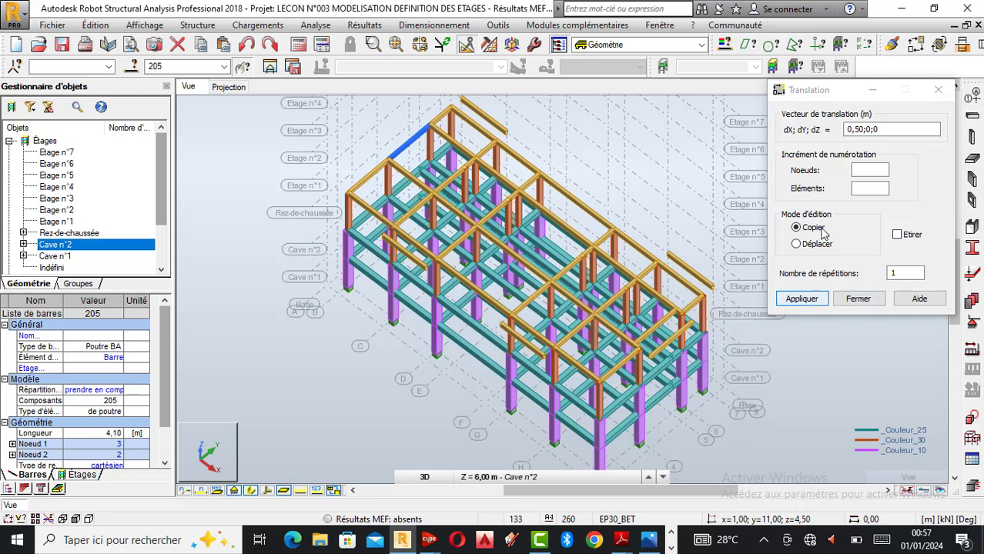
{"action": "left_click", "coordinate": [832, 91]}
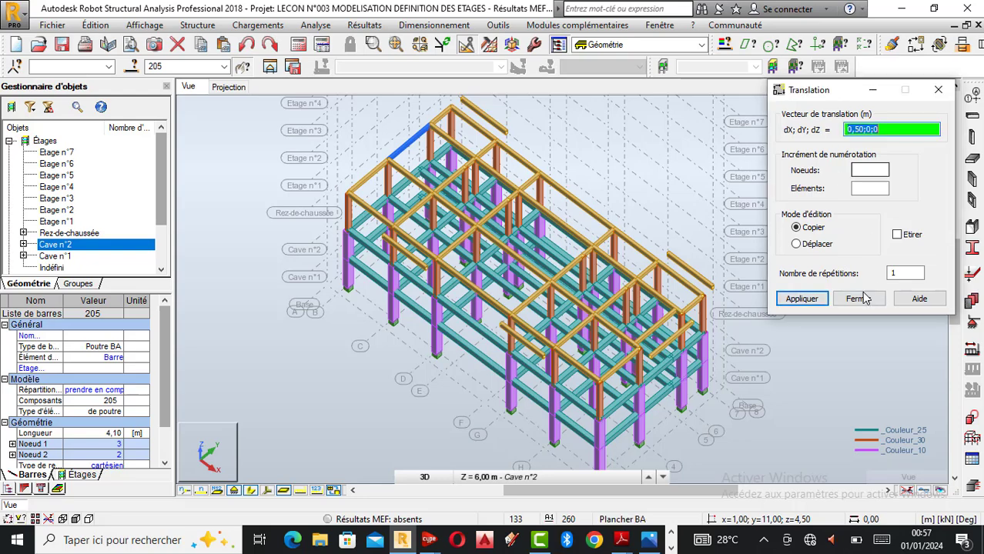
{"action": "left_click", "coordinate": [800, 300]}
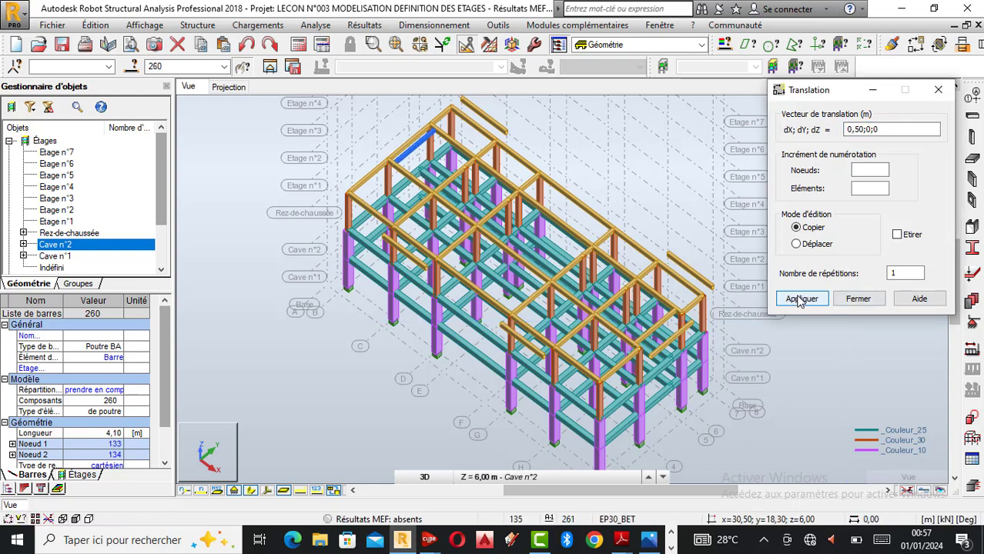
{"action": "left_click", "coordinate": [938, 90]}
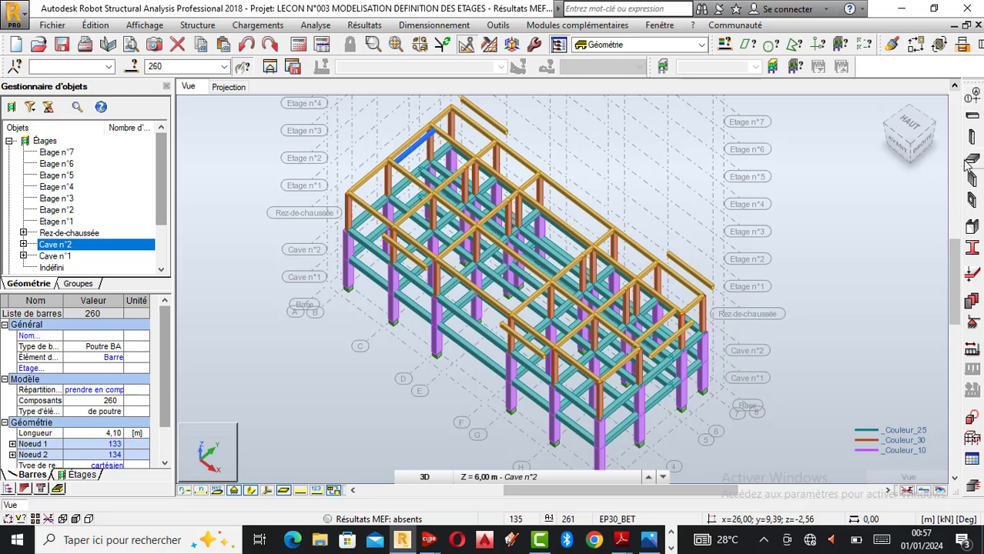
Copy the new inner beam by -1,50;0;0 for the side balcony and delete the original secondary beam at X = 1,00
{"action": "left_click", "coordinate": [918, 47]}
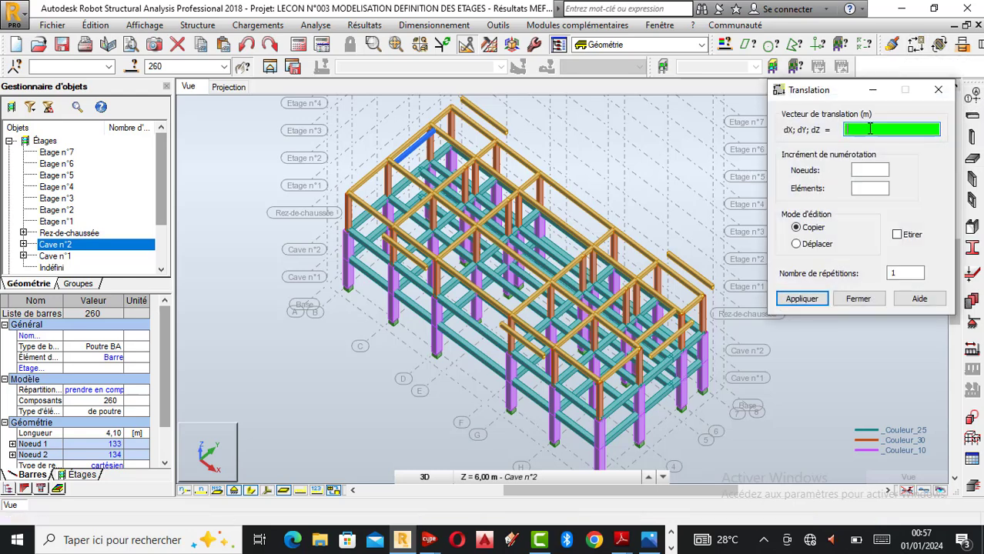
{"action": "type", "text": "1,50;0;0"}
{"action": "left_click", "coordinate": [803, 300]}
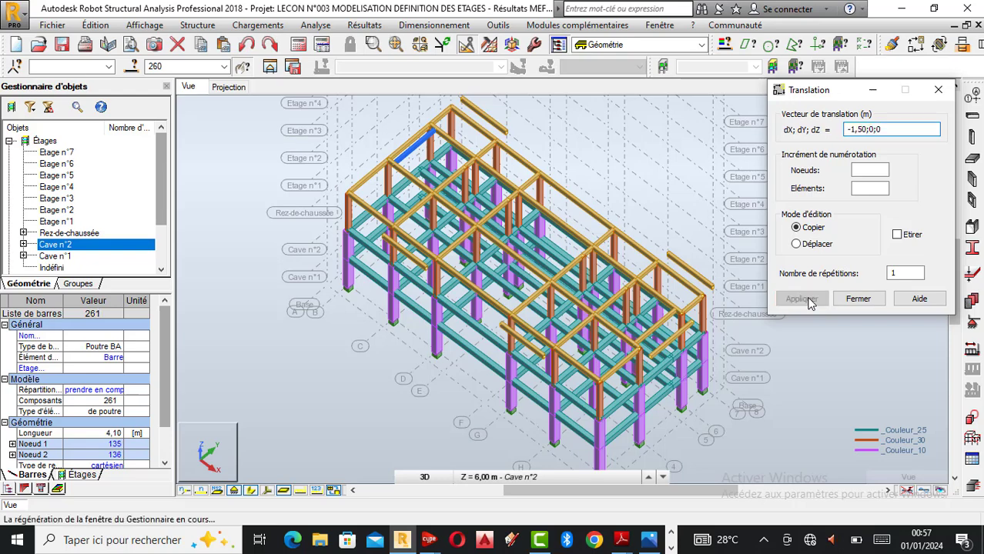
{"action": "left_click", "coordinate": [859, 299]}
{"action": "scroll", "coordinate": [410, 157], "scroll_direction": "up", "scroll_amount": 4}
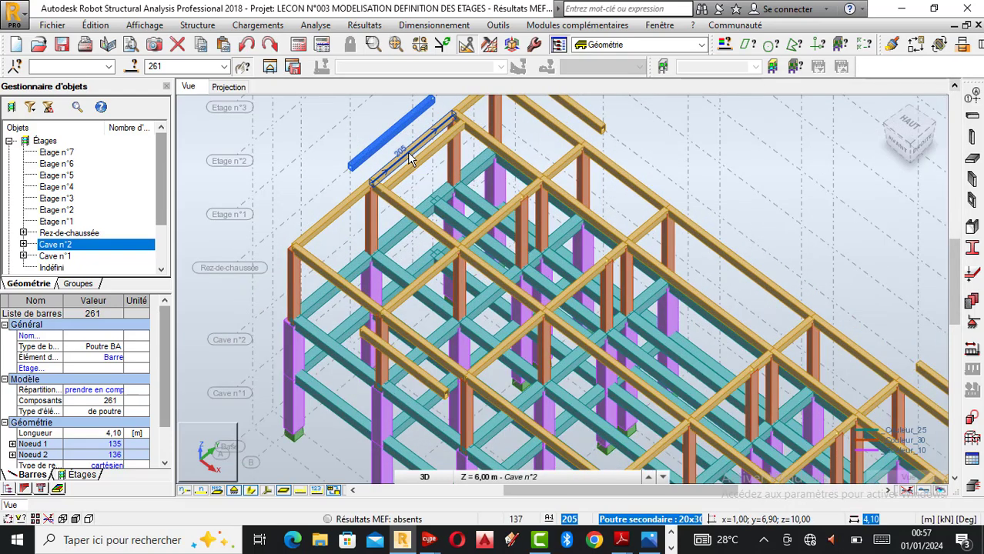
{"action": "left_click", "coordinate": [320, 197]}
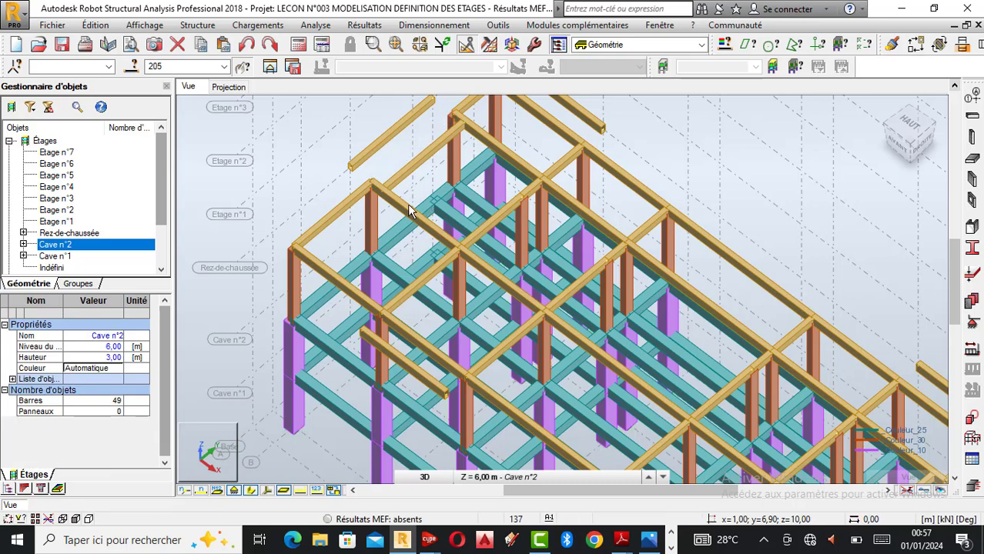
Turn off the group colour legend (Groupes) in the display attributes, keeping the section colour legend (Profilés), and apply it
{"action": "scroll", "coordinate": [352, 276], "scroll_direction": "down", "scroll_amount": 2}
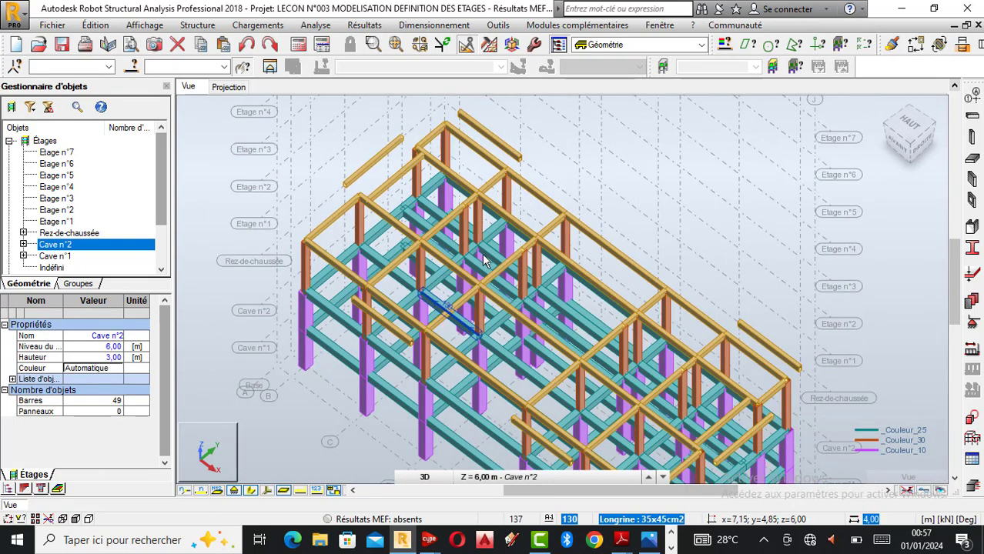
{"action": "scroll", "coordinate": [482, 253], "scroll_direction": "down", "scroll_amount": 1}
{"action": "scroll", "coordinate": [496, 255], "scroll_direction": "down", "scroll_amount": 1}
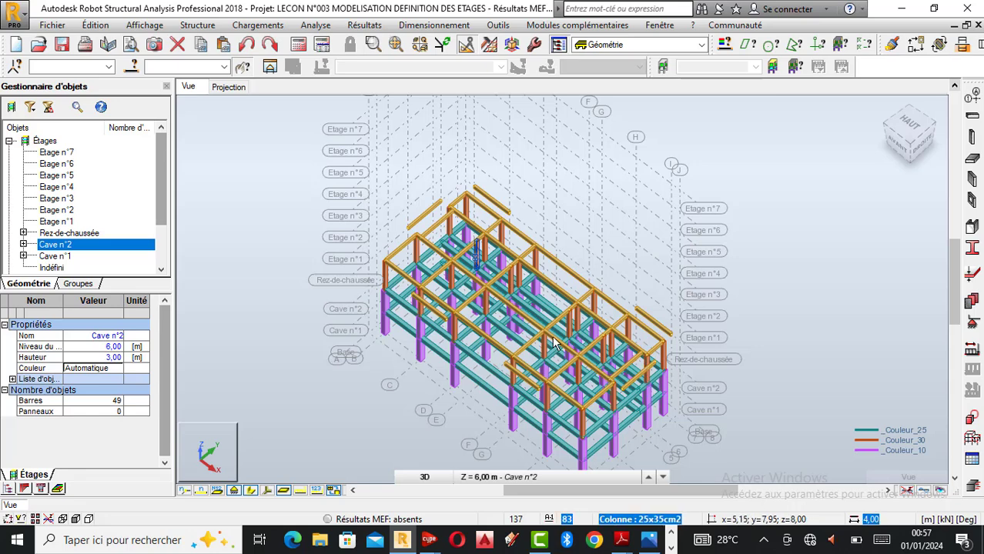
{"action": "scroll", "coordinate": [500, 388], "scroll_direction": "up", "scroll_amount": 1}
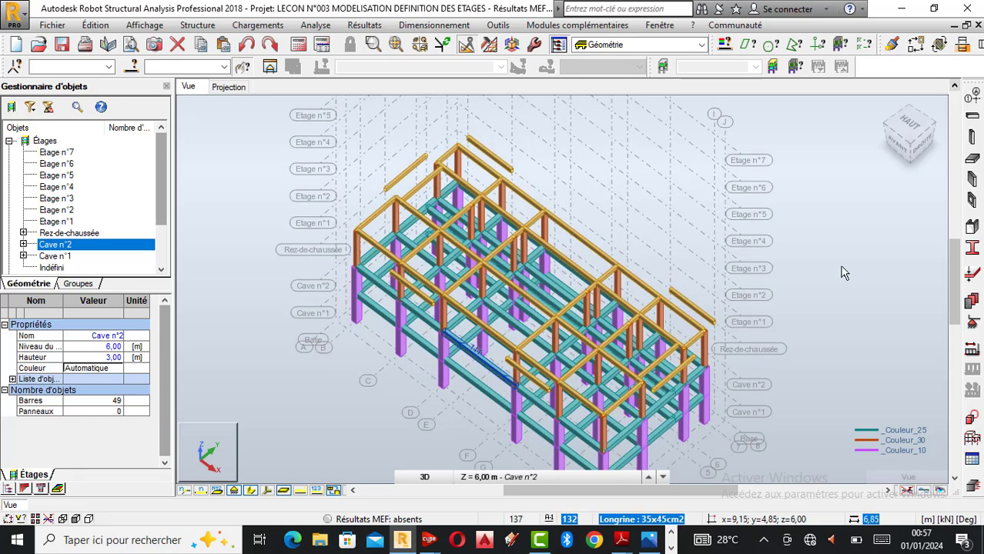
{"action": "right_click", "coordinate": [890, 277]}
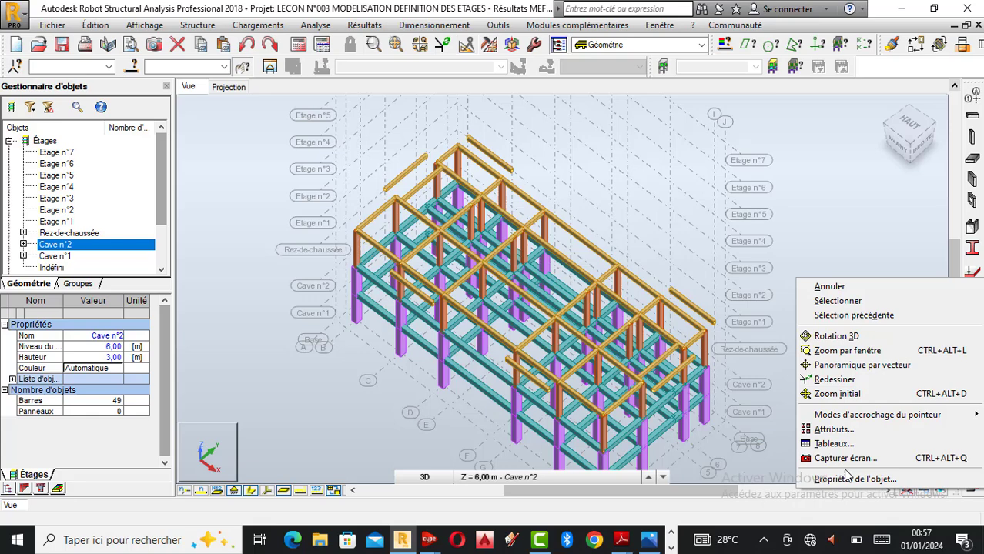
{"action": "left_click", "coordinate": [834, 430]}
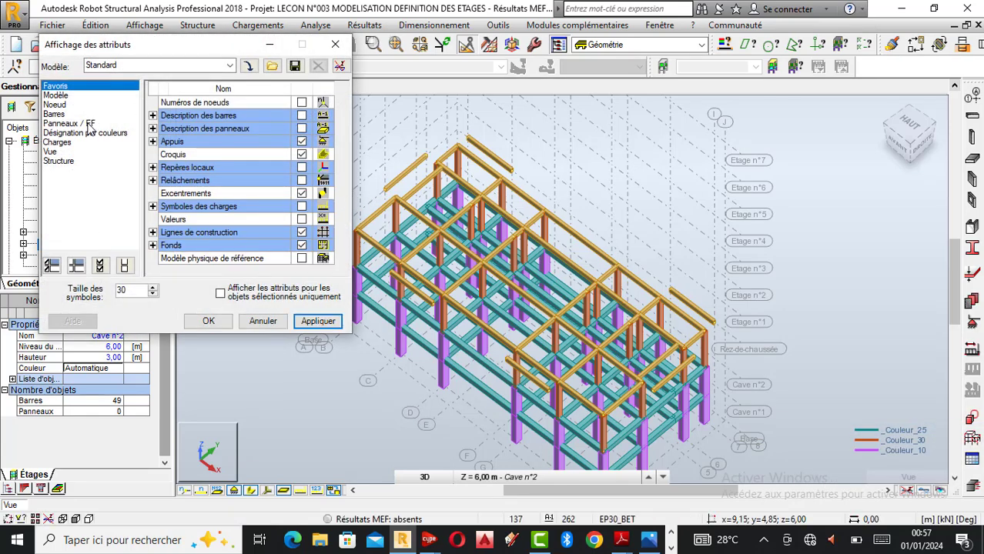
{"action": "left_click", "coordinate": [90, 132]}
{"action": "left_click", "coordinate": [302, 130]}
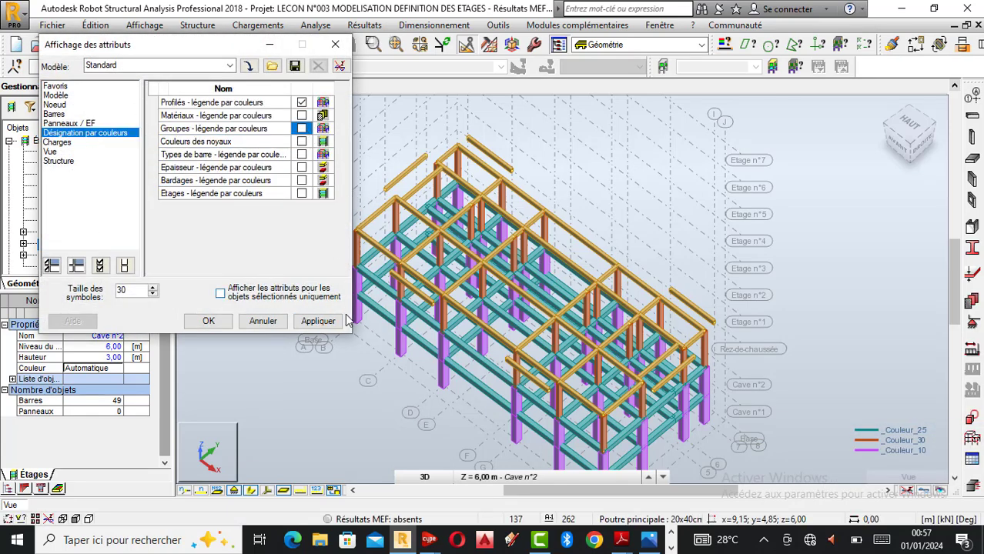
{"action": "left_click", "coordinate": [318, 321]}
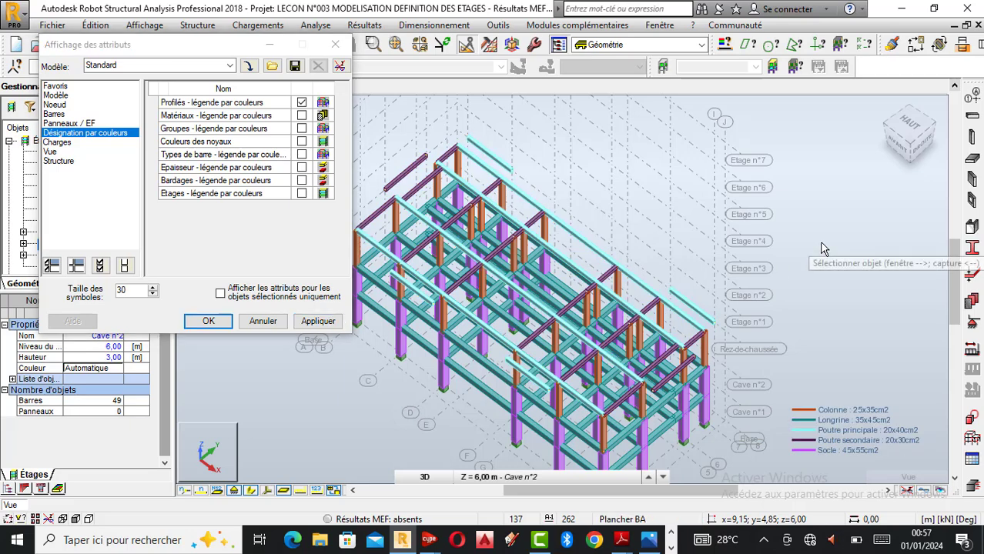
{"action": "left_click", "coordinate": [340, 45]}
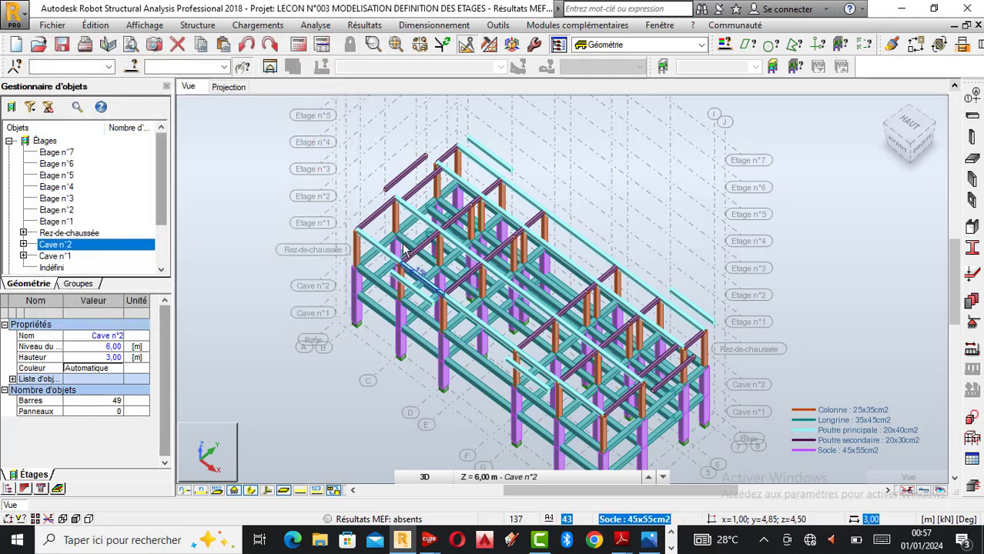
Select the 4,00 m front balcony beam between X = 5,15 and X = 9,15 and bring up the Edition tool palette
{"action": "scroll", "coordinate": [405, 250], "scroll_direction": "up", "scroll_amount": 1}
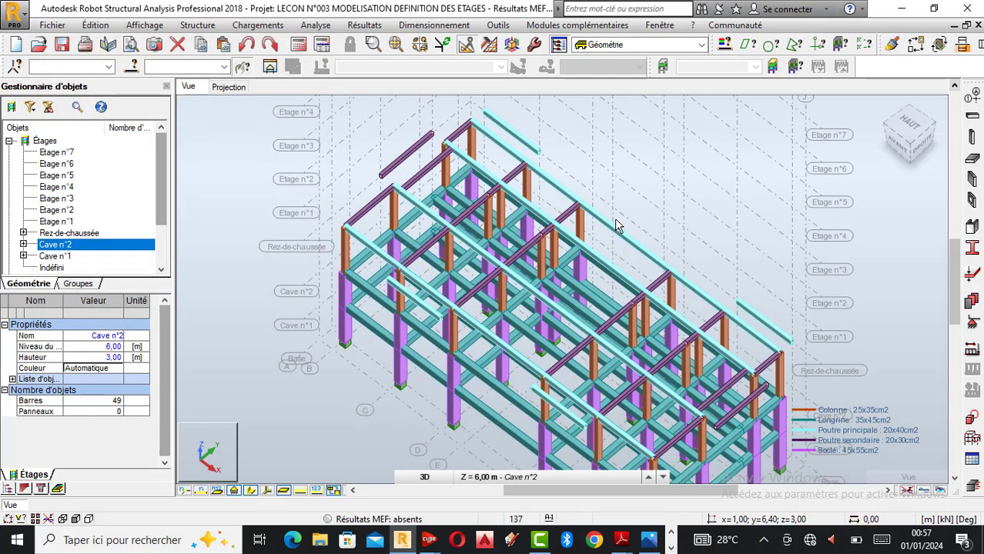
{"action": "scroll", "coordinate": [603, 193], "scroll_direction": "down", "scroll_amount": 1}
{"action": "scroll", "coordinate": [583, 367], "scroll_direction": "up", "scroll_amount": 1}
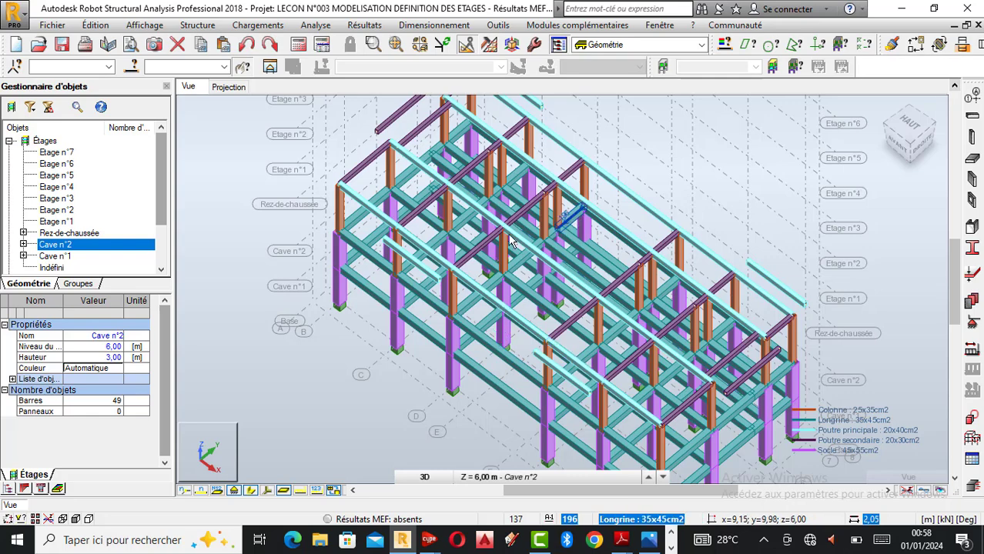
{"action": "scroll", "coordinate": [478, 255], "scroll_direction": "down", "scroll_amount": 1}
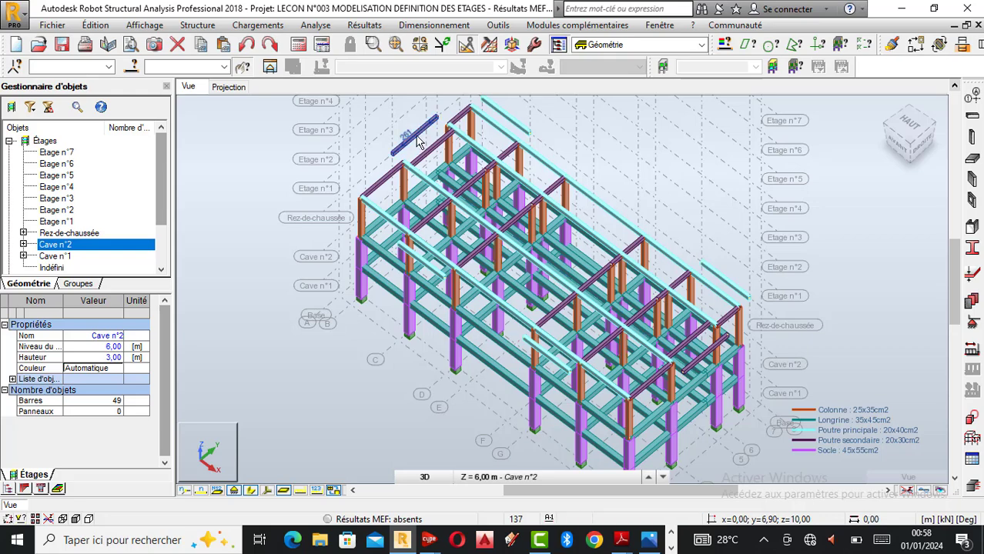
{"action": "scroll", "coordinate": [410, 137], "scroll_direction": "up", "scroll_amount": 1}
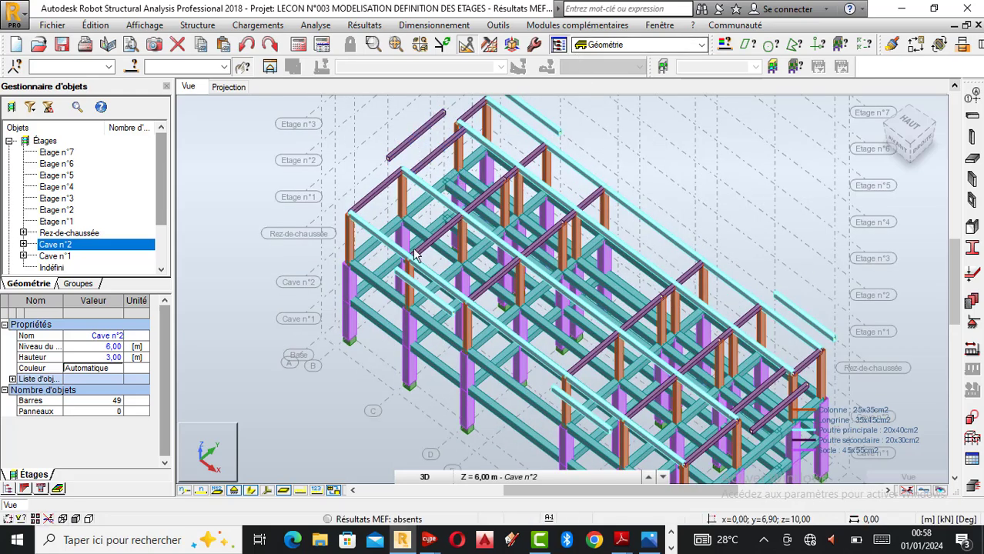
{"action": "left_click", "coordinate": [414, 289]}
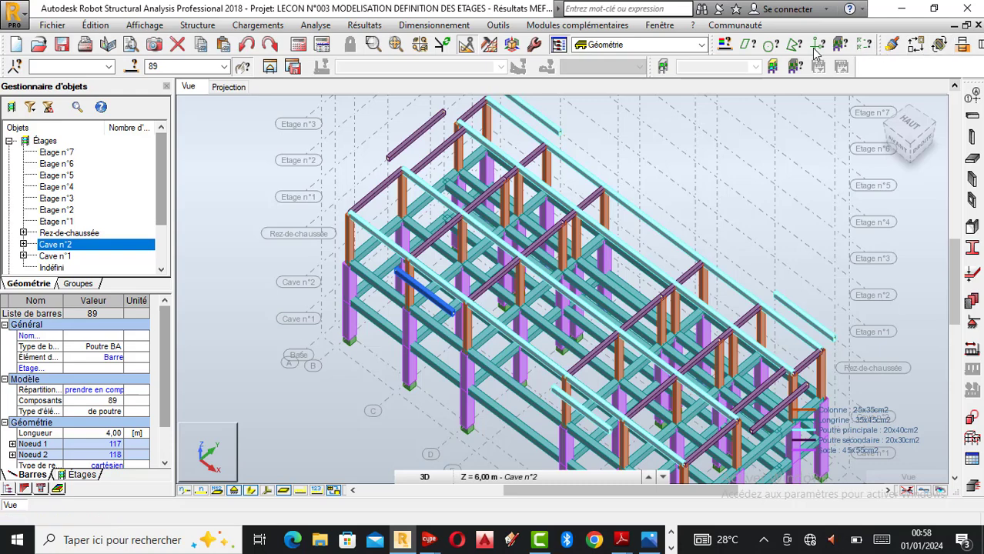
{"action": "left_click_drag", "start_coordinate": [243, 115], "coordinate": [242, 114]}
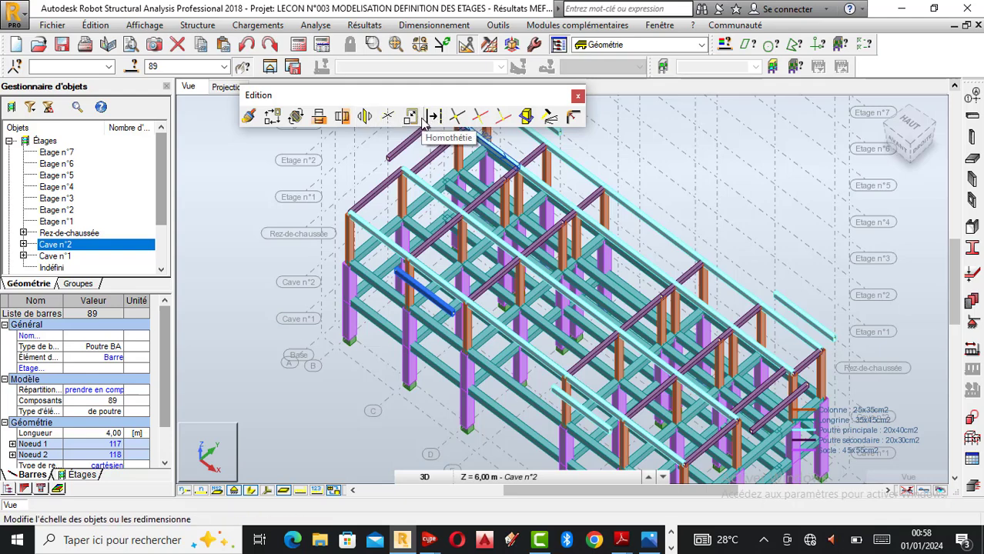
{"action": "left_click", "coordinate": [504, 117]}
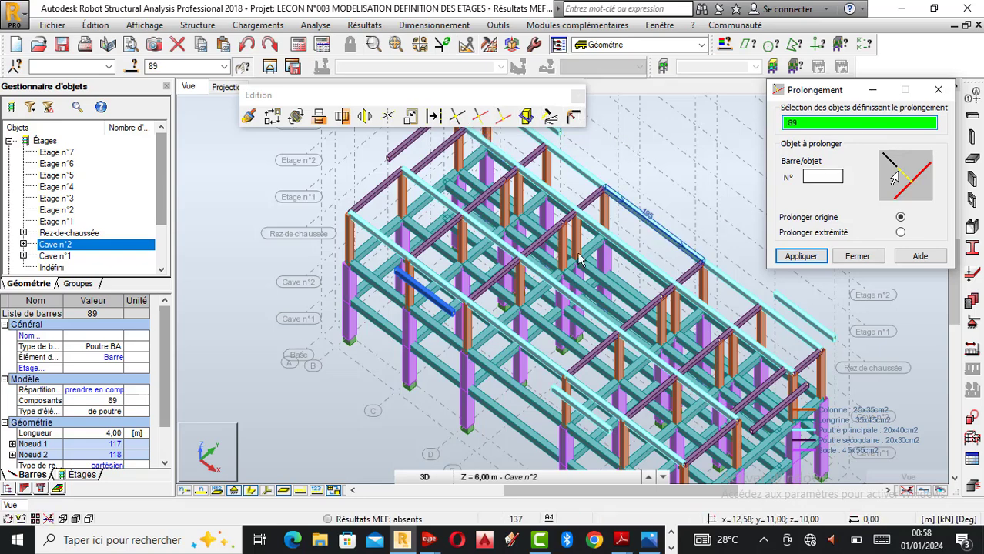
{"action": "left_click", "coordinate": [485, 288]}
{"action": "scroll", "coordinate": [462, 308], "scroll_direction": "up", "scroll_amount": 2}
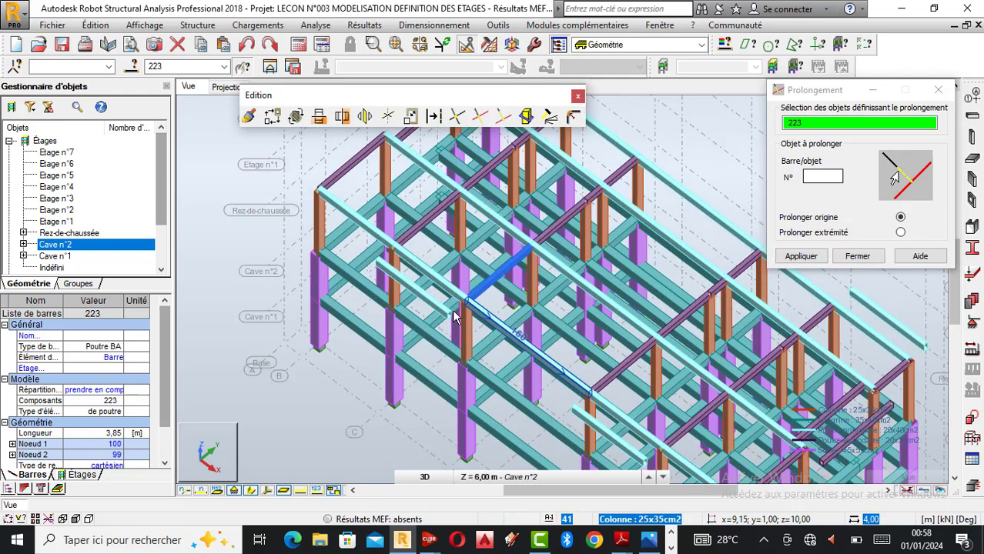
{"action": "left_click", "coordinate": [847, 125]}
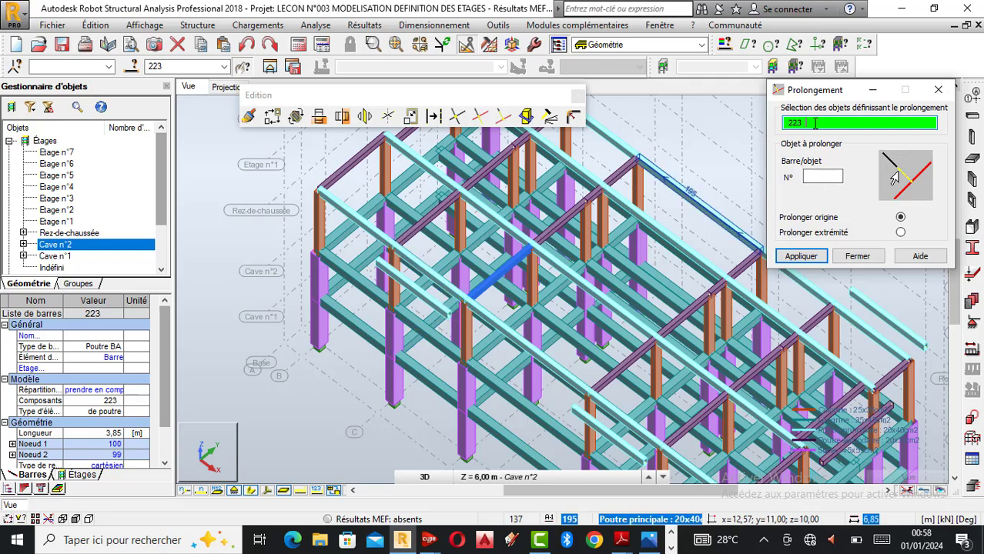
{"action": "left_click", "coordinate": [431, 301], "text": "ctrl"}
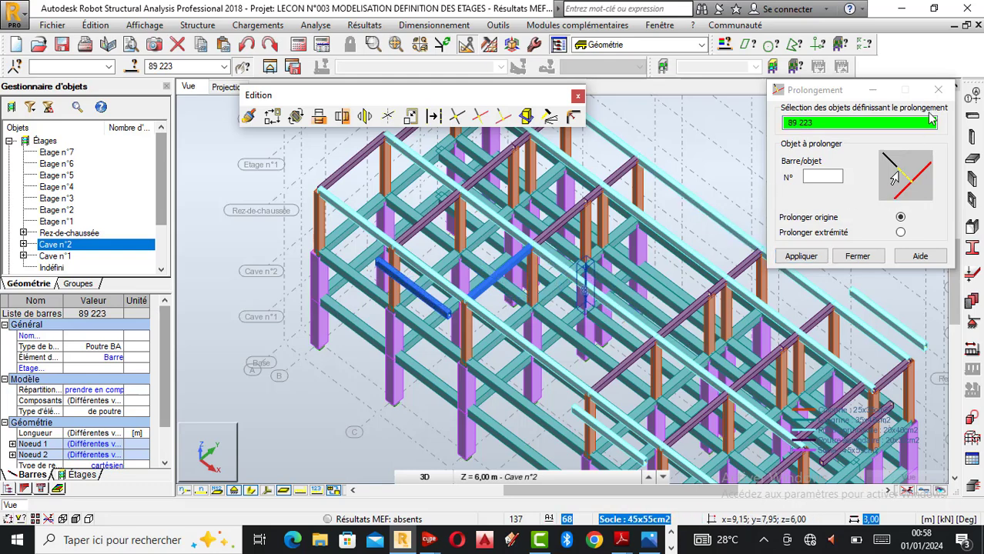
{"action": "left_click", "coordinate": [947, 85]}
{"action": "left_click", "coordinate": [777, 179]}
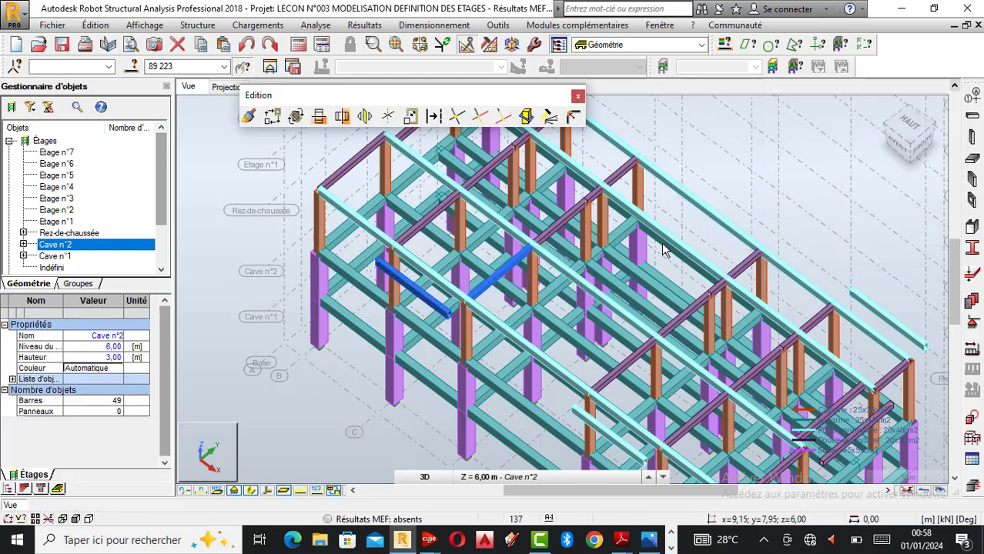
Extend the front secondary beams at X = 9,15 and X = 5,15 to the 4,00 m balcony beam between them, using that beam as boundary
{"action": "left_click", "coordinate": [433, 308]}
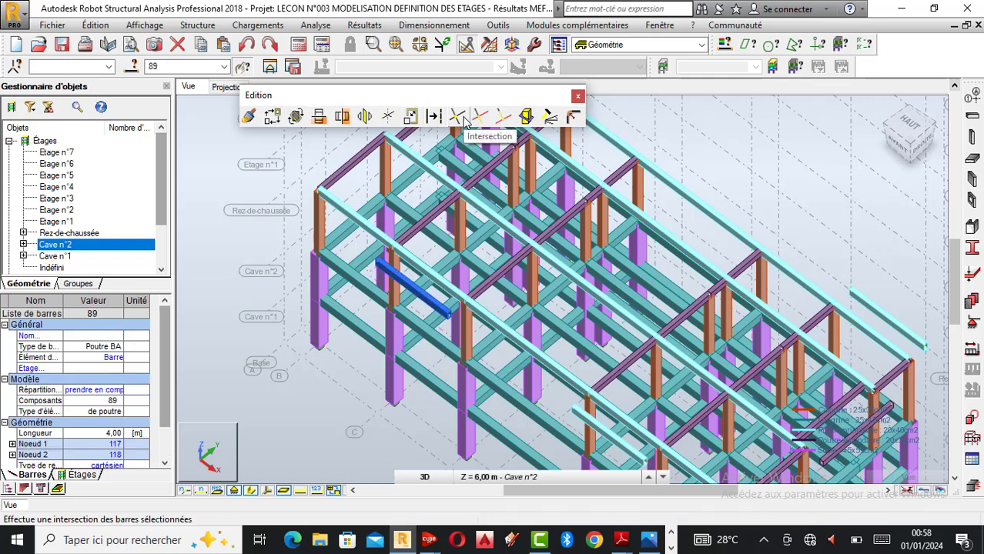
{"action": "left_click", "coordinate": [503, 117]}
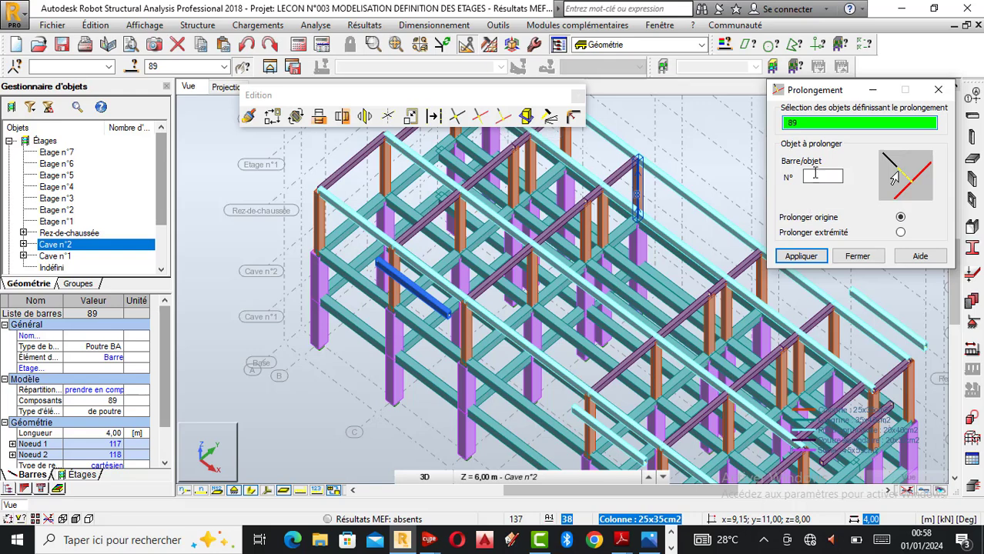
{"action": "left_click", "coordinate": [484, 292]}
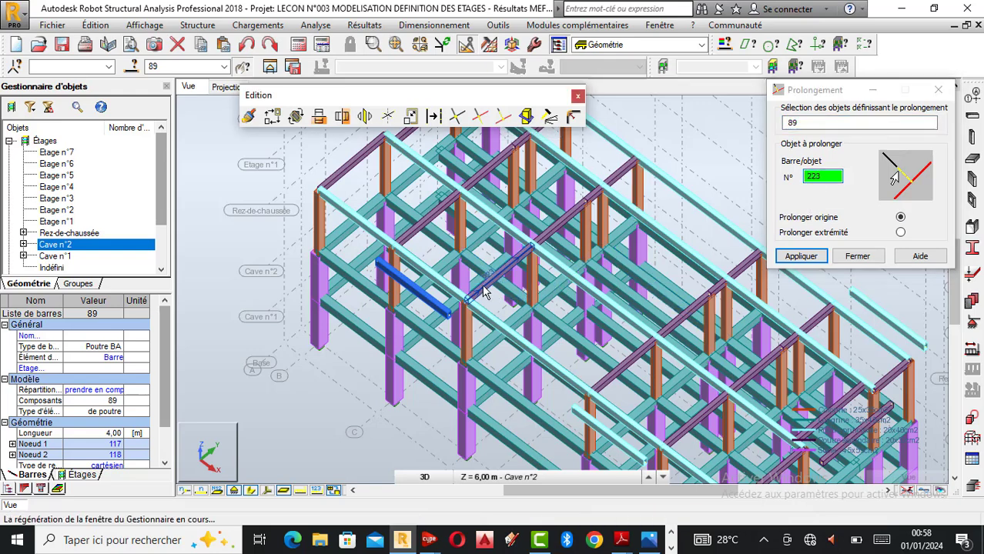
{"action": "left_click", "coordinate": [410, 235]}
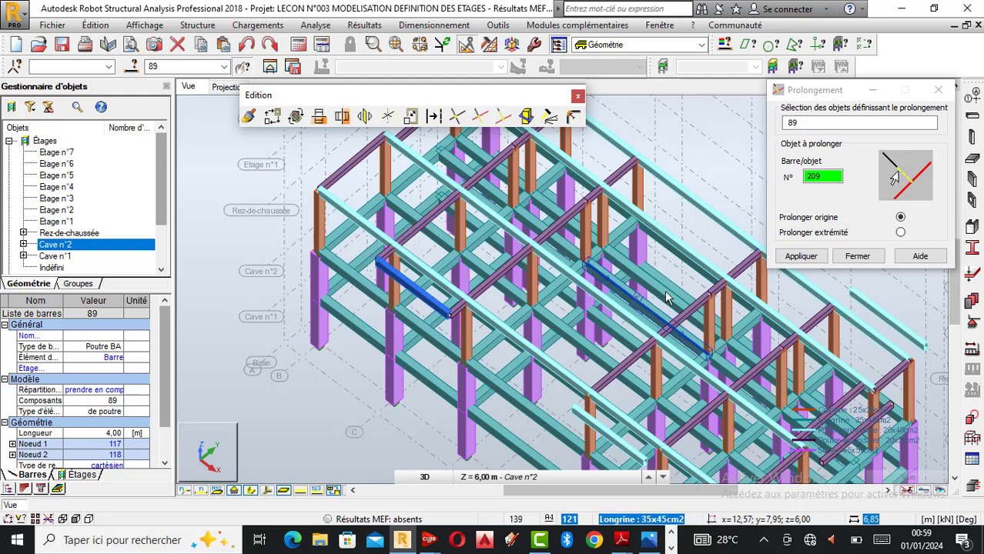
{"action": "left_click", "coordinate": [857, 256]}
{"action": "left_click", "coordinate": [867, 239]}
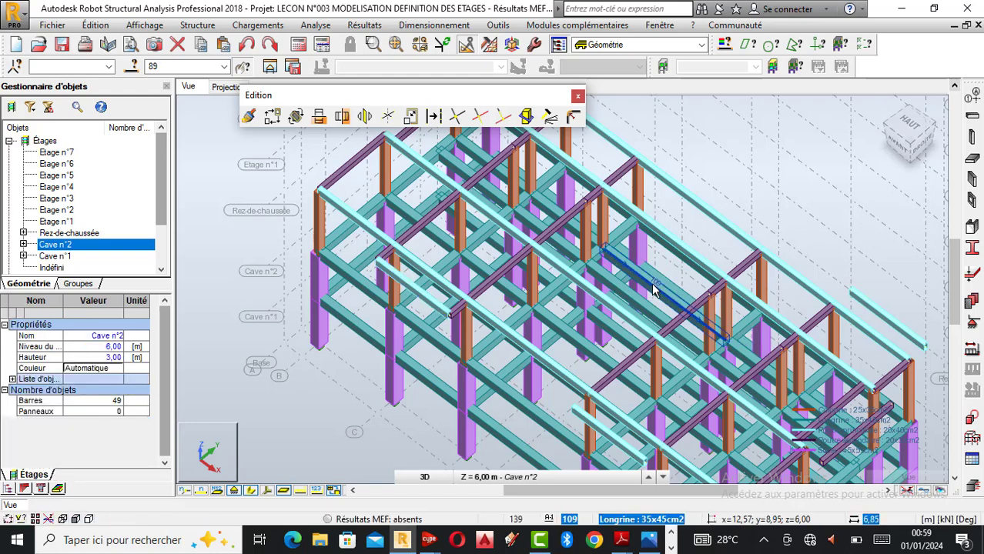
Extend the front secondary beams at X = 20,00 and X = 16,00 to the other 4,00 m front balcony beam
{"action": "scroll", "coordinate": [638, 295], "scroll_direction": "down", "scroll_amount": 1}
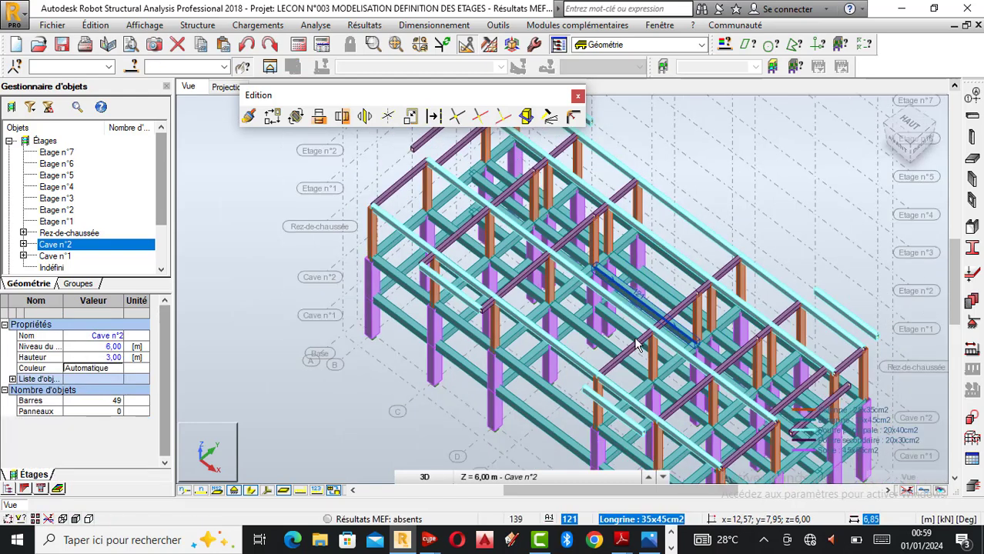
{"action": "left_click", "coordinate": [608, 414]}
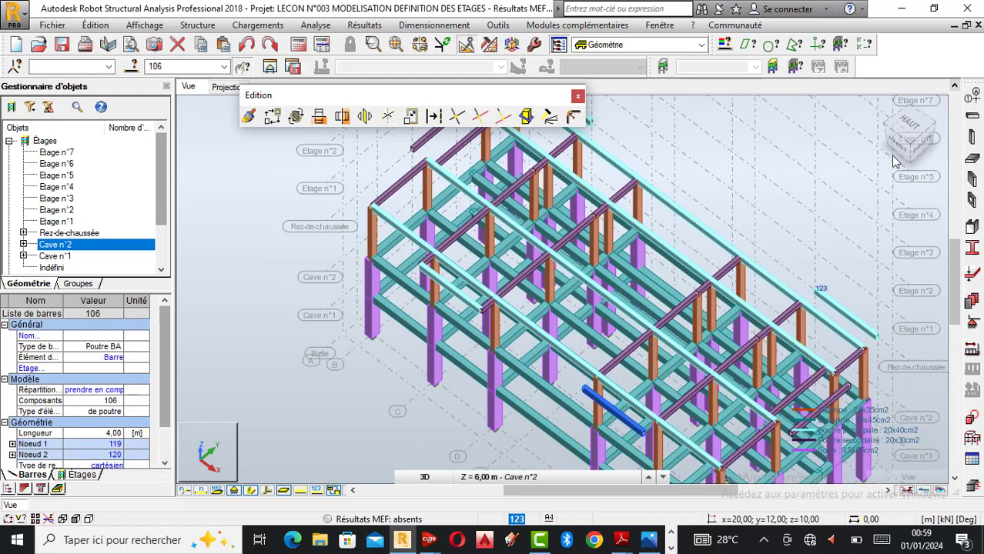
{"action": "left_click", "coordinate": [507, 117]}
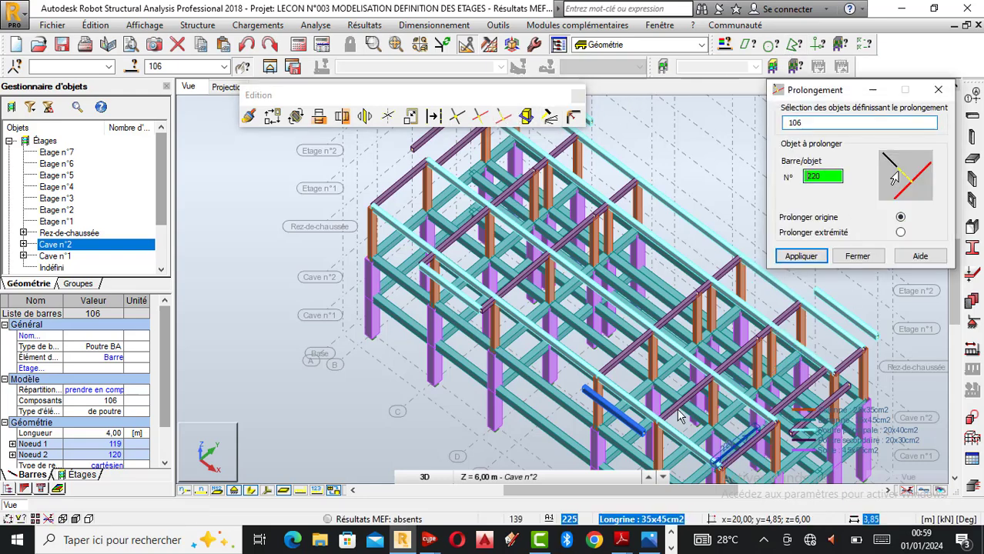
{"action": "left_click", "coordinate": [658, 395]}
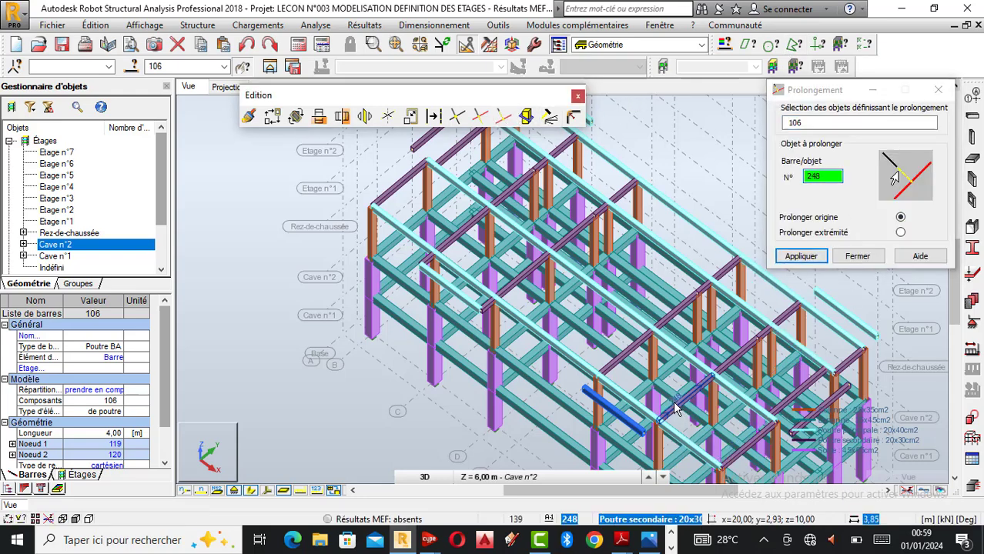
{"action": "left_click", "coordinate": [614, 369]}
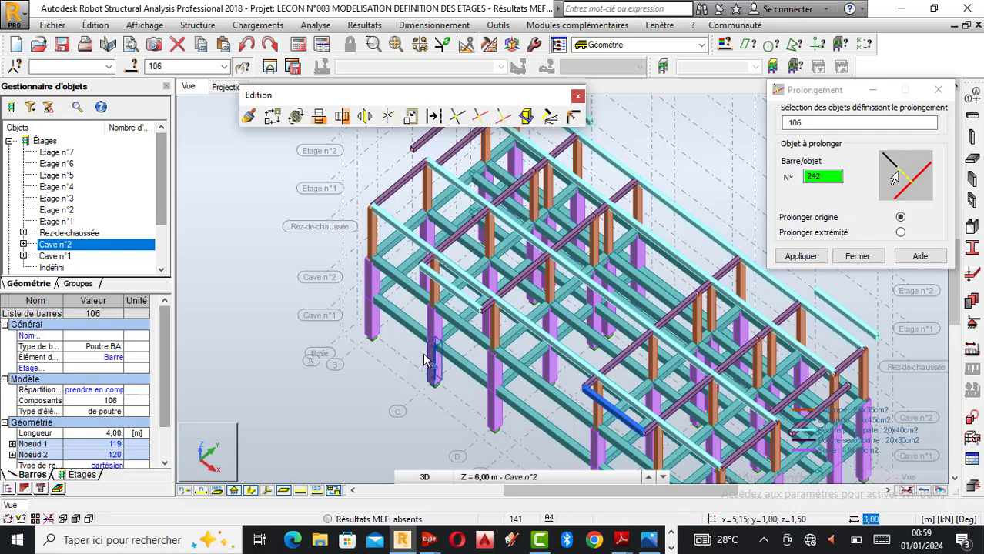
{"action": "scroll", "coordinate": [424, 355], "scroll_direction": "down", "scroll_amount": 2}
{"action": "left_click", "coordinate": [857, 258]}
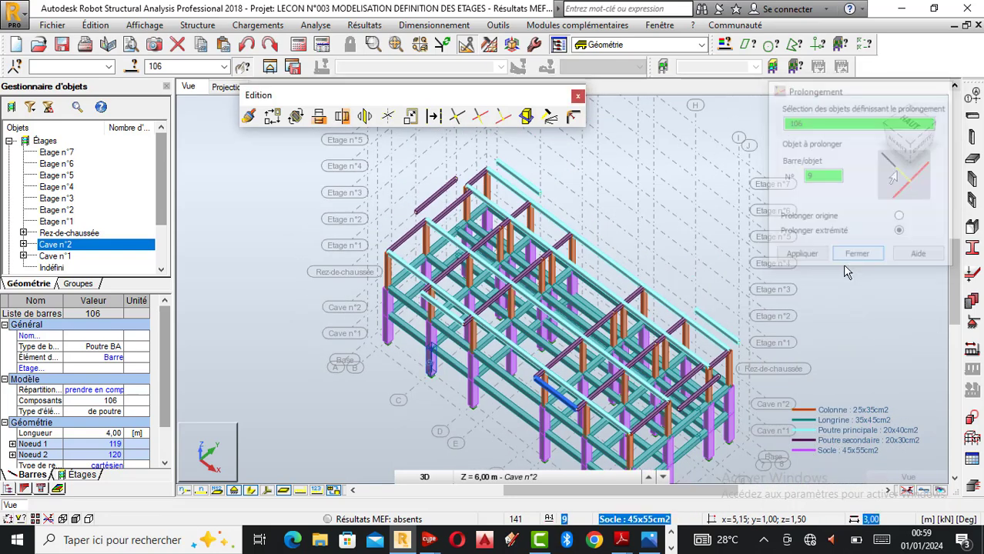
Extend the rear secondary beams at X = 5,15 and X = 20,00 to the two 4,15 m rear balcony beams, using both as boundaries
{"action": "left_click", "coordinate": [535, 190]}
{"action": "left_click", "coordinate": [718, 326], "text": "ctrl"}
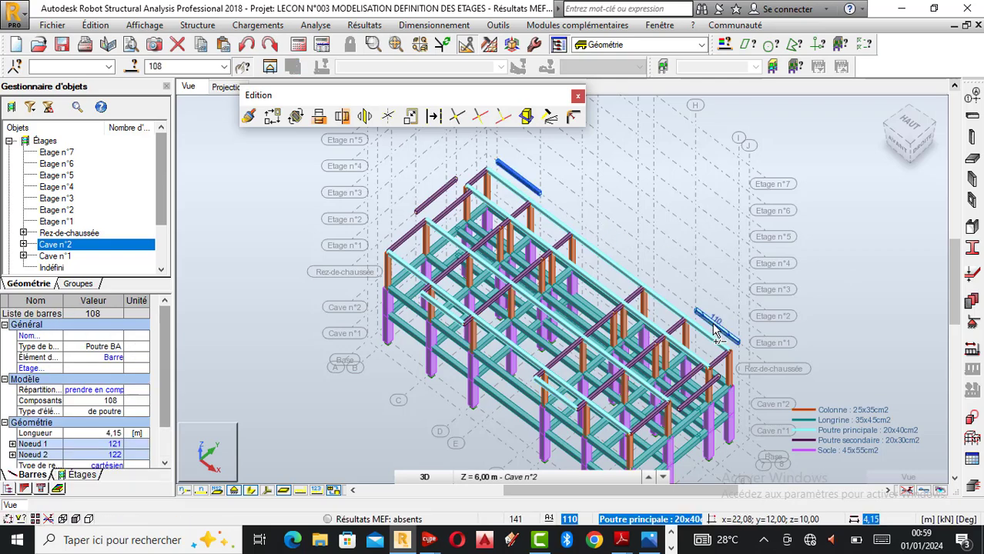
{"action": "left_click", "coordinate": [503, 117]}
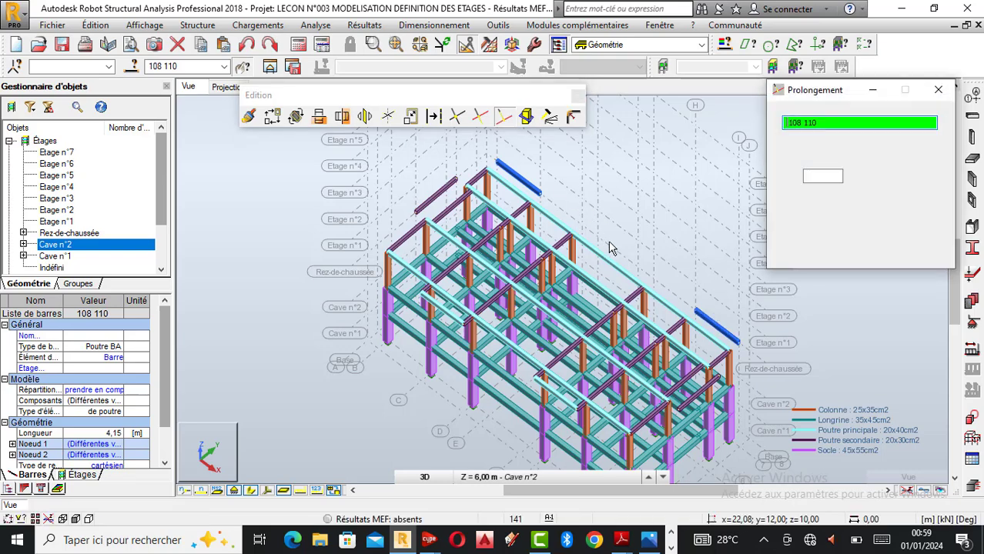
{"action": "left_click", "coordinate": [821, 179]}
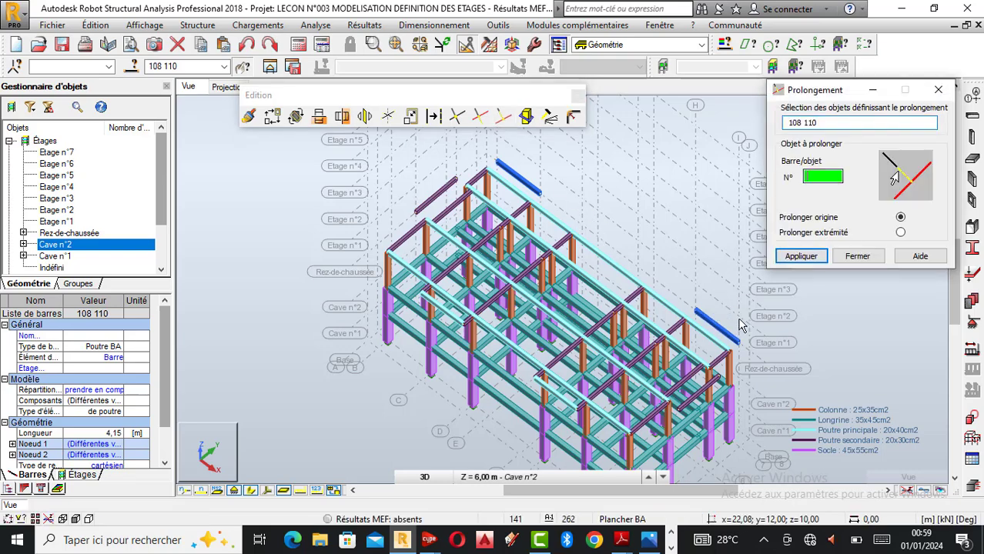
{"action": "left_click", "coordinate": [716, 368]}
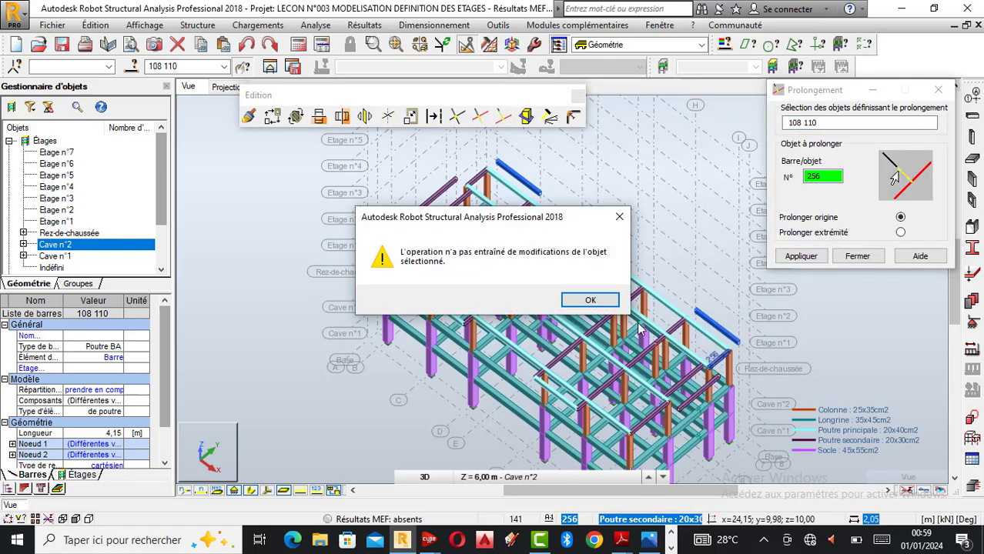
{"action": "left_click", "coordinate": [618, 219]}
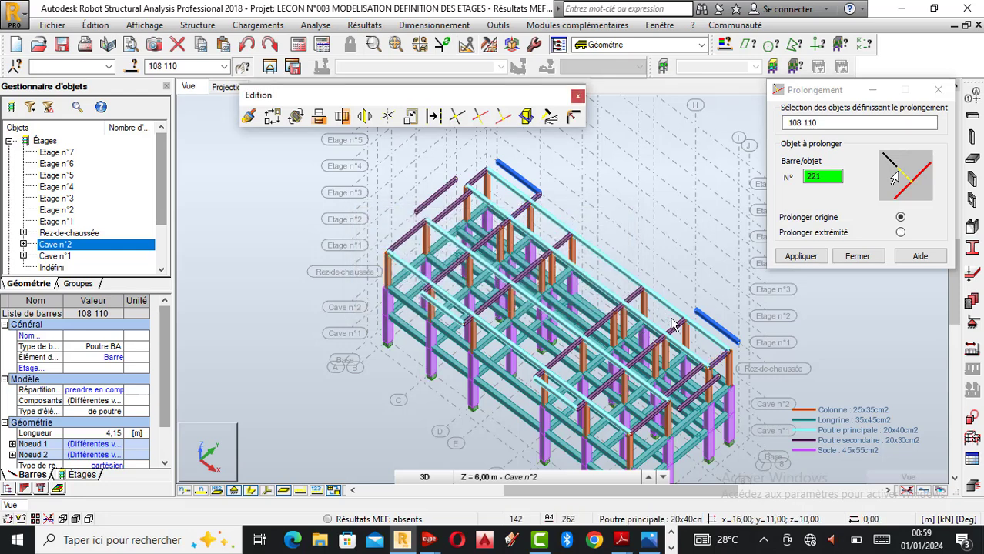
{"action": "left_click", "coordinate": [478, 184]}
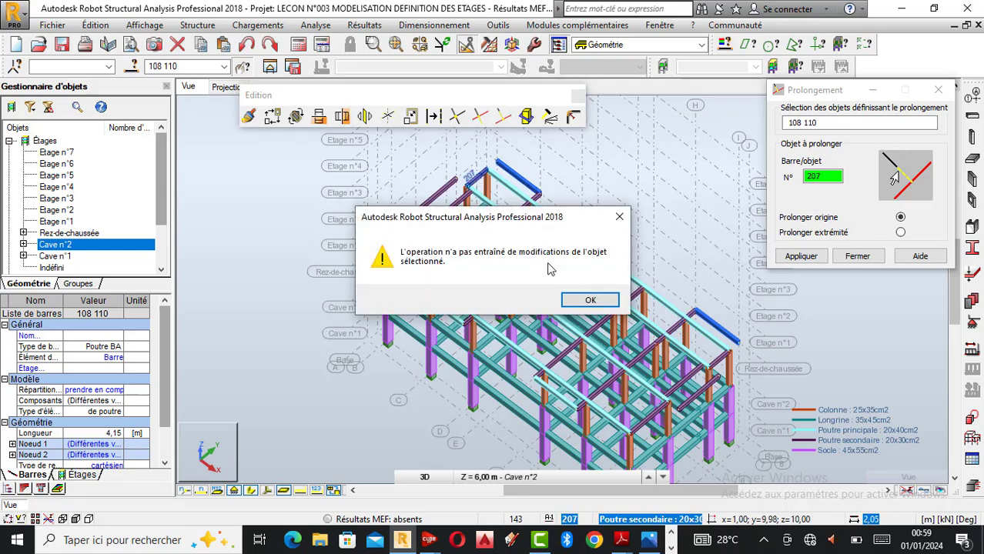
{"action": "left_click", "coordinate": [590, 300]}
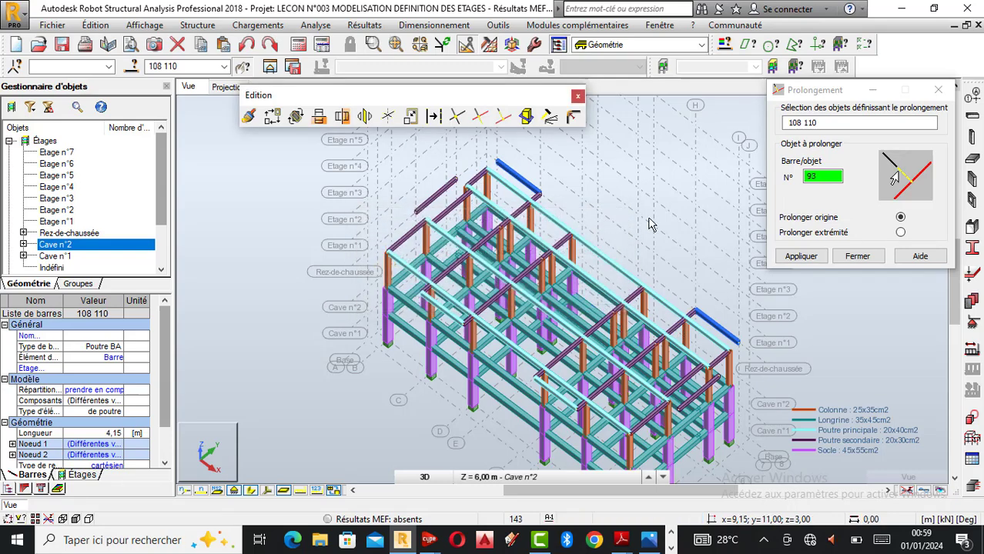
{"action": "left_click", "coordinate": [857, 255]}
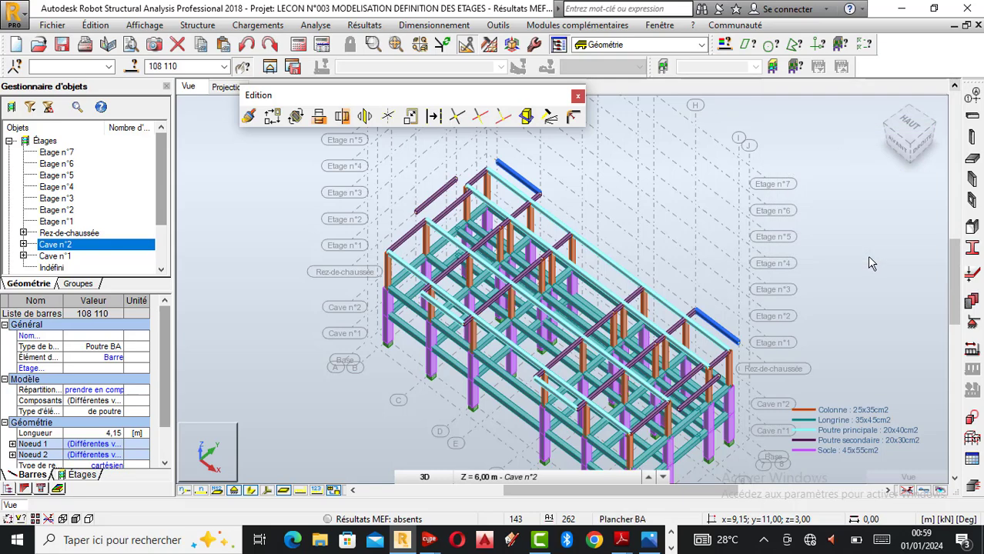
{"action": "left_click", "coordinate": [869, 259]}
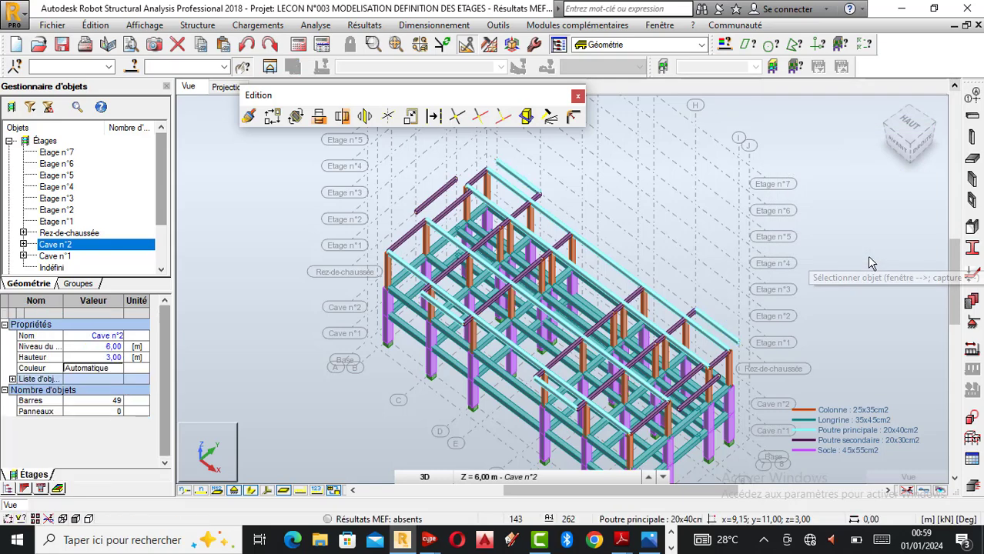
{"action": "left_click", "coordinate": [441, 196]}
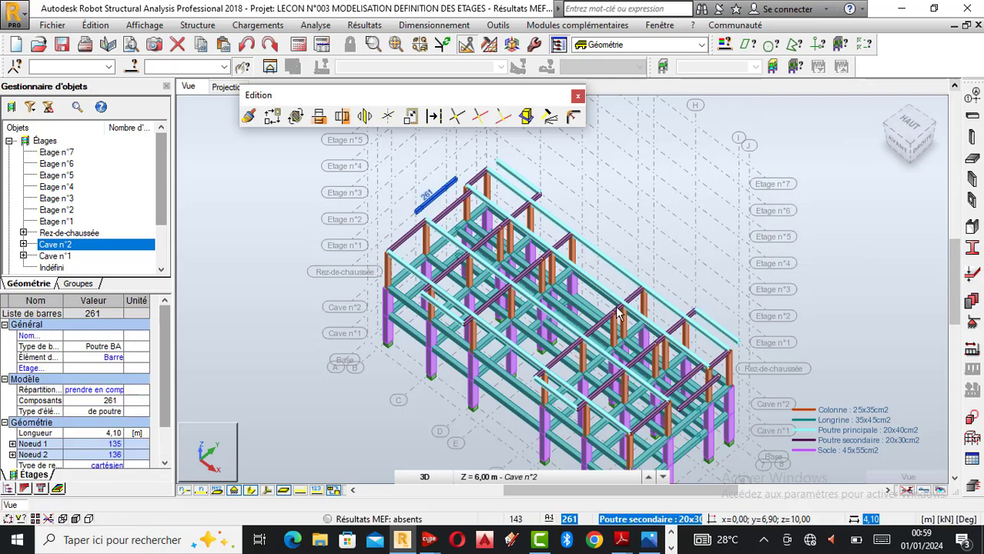
{"action": "left_click", "coordinate": [709, 398], "text": "ctrl"}
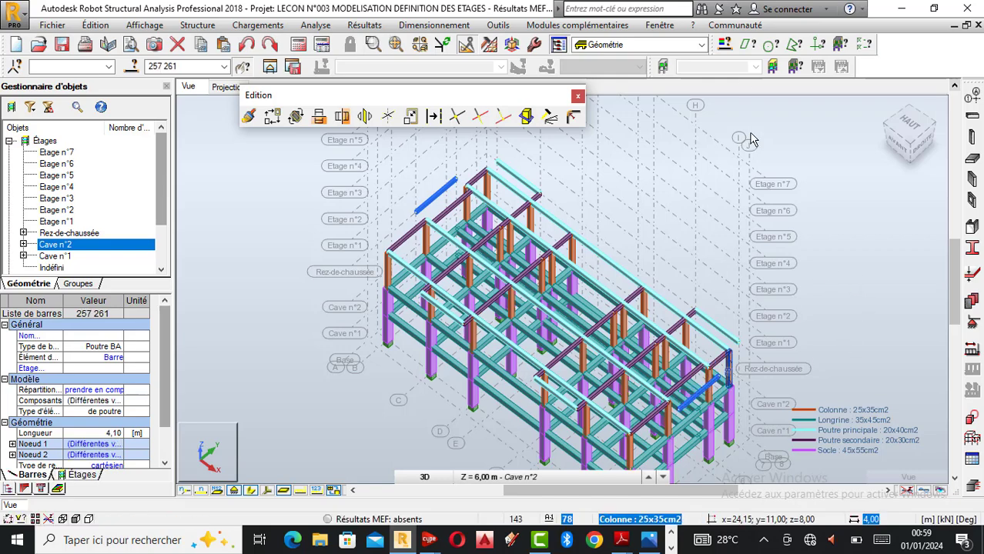
{"action": "left_click", "coordinate": [503, 116]}
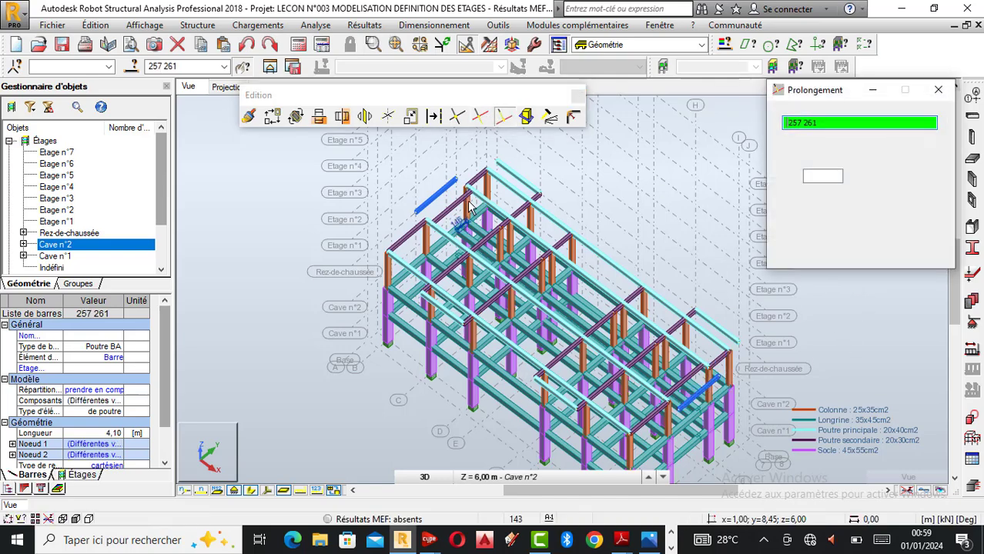
{"action": "scroll", "coordinate": [475, 193], "scroll_direction": "up", "scroll_amount": 3}
{"action": "scroll", "coordinate": [475, 192], "scroll_direction": "up", "scroll_amount": 2}
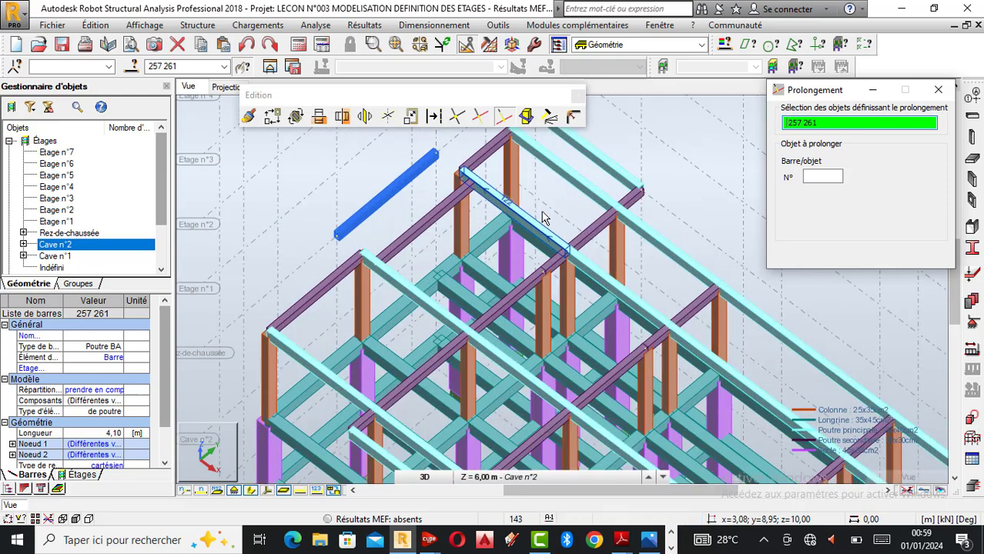
{"action": "left_click", "coordinate": [499, 208]}
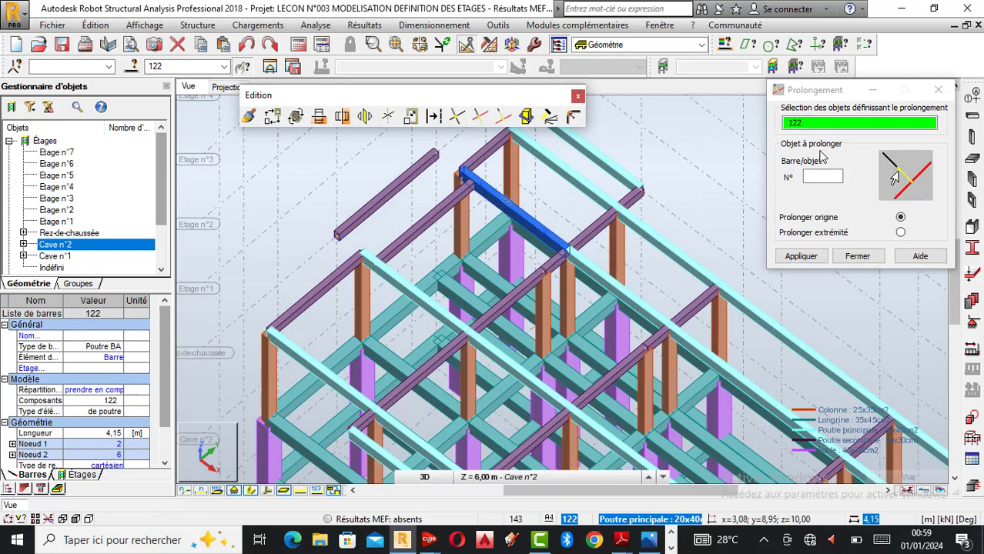
{"action": "left_click", "coordinate": [938, 89]}
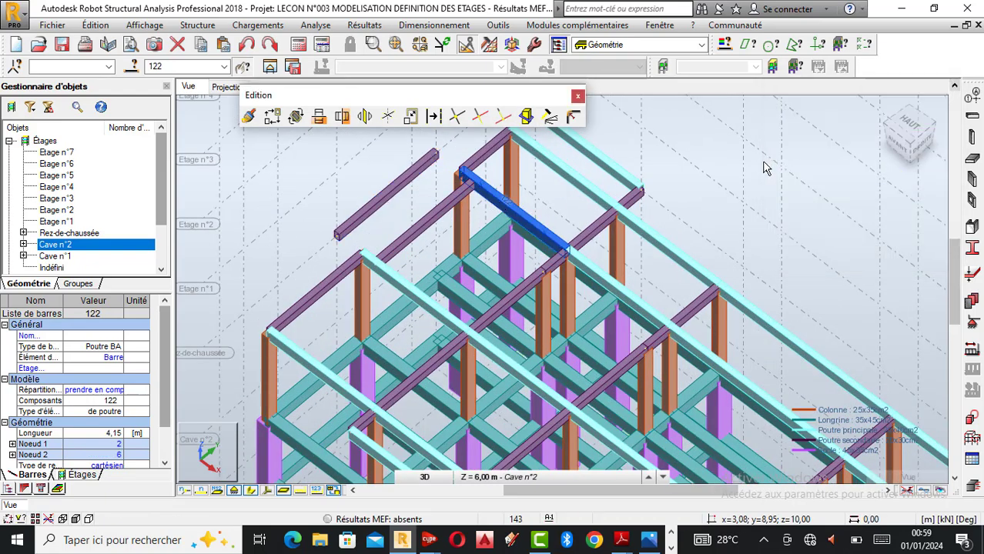
Extend the main beams at Y = 8,95 and Y = 4,85 to the 4,10 m side balcony beam at X = 0,00
{"action": "left_click", "coordinate": [416, 179]}
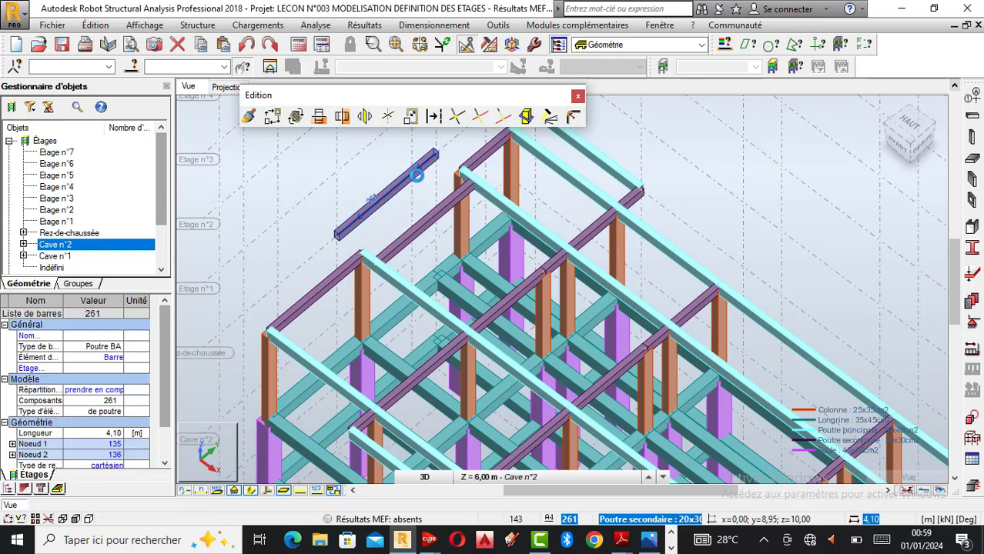
{"action": "left_click", "coordinate": [503, 118]}
{"action": "left_click", "coordinate": [797, 180]}
{"action": "left_click", "coordinate": [500, 204]}
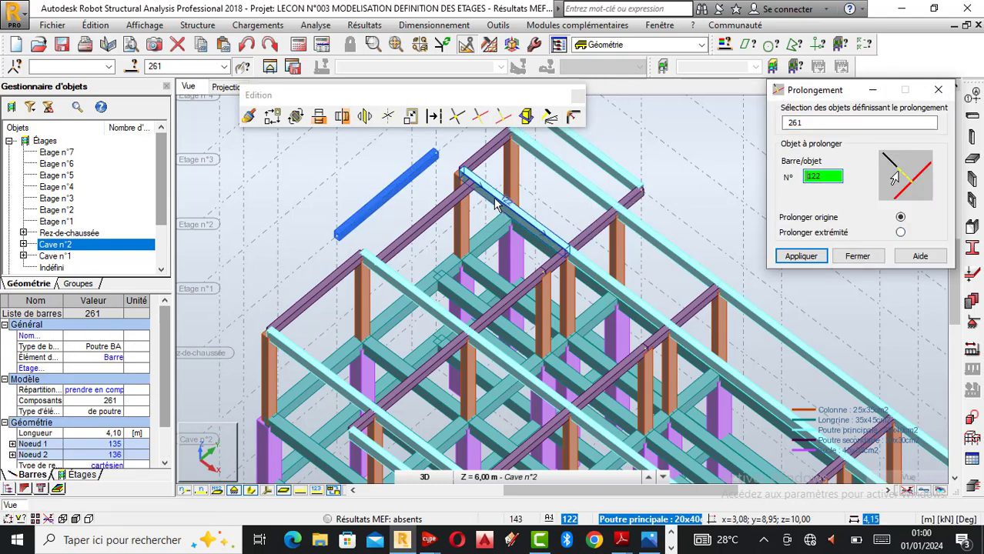
{"action": "left_click", "coordinate": [497, 204]}
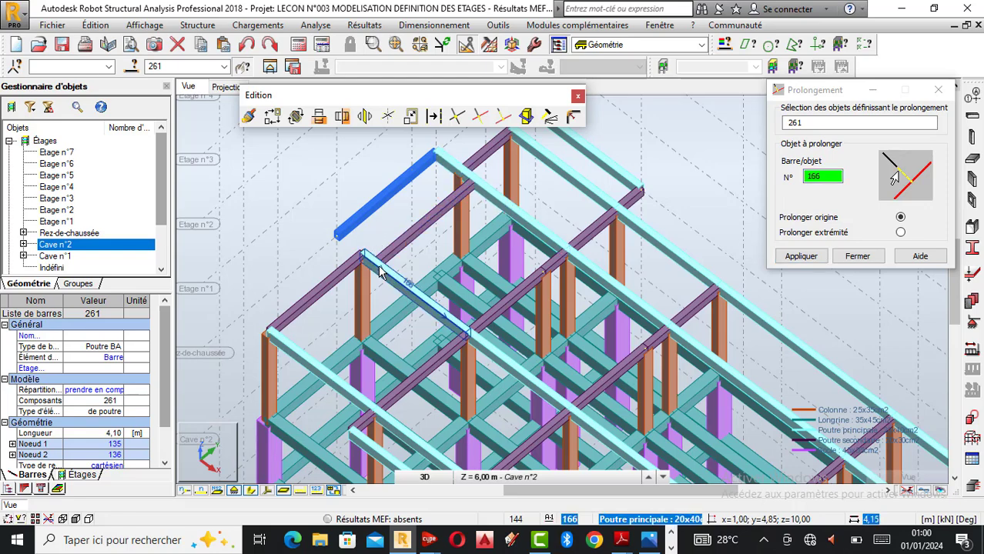
{"action": "scroll", "coordinate": [626, 181], "scroll_direction": "down", "scroll_amount": 3}
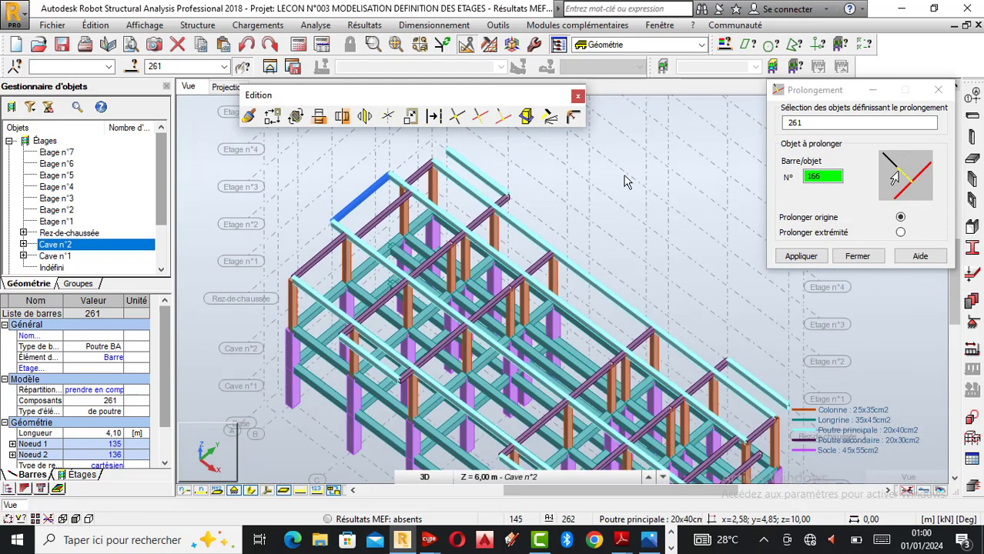
{"action": "left_click", "coordinate": [857, 256]}
{"action": "scroll", "coordinate": [562, 176], "scroll_direction": "down", "scroll_amount": 2}
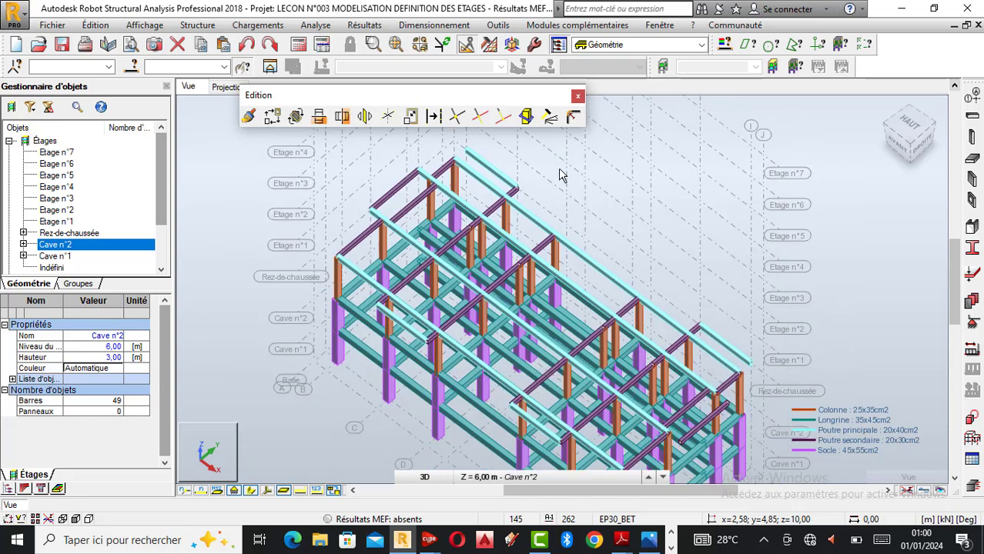
{"action": "middle_click_drag", "start_coordinate": [710, 422], "coordinate": [676, 372]}
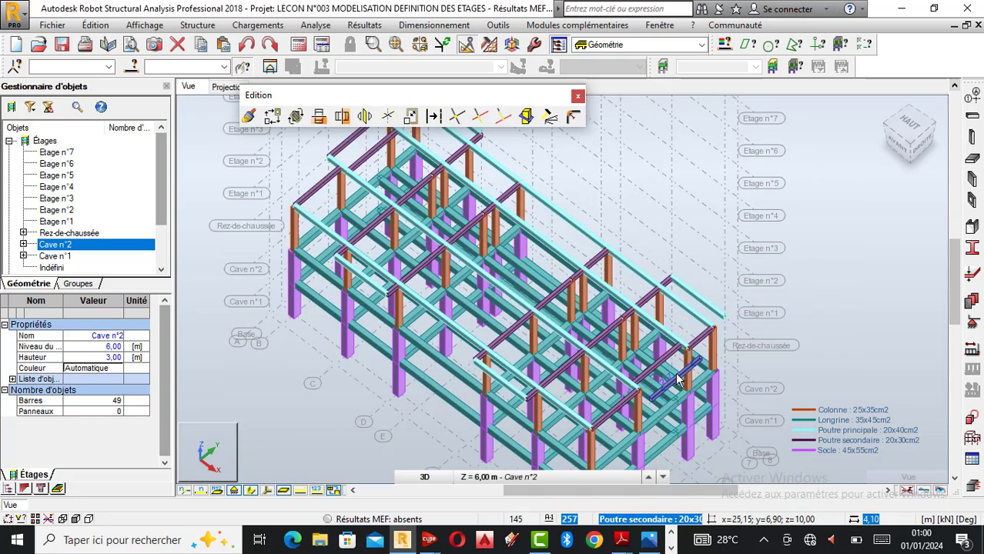
{"action": "scroll", "coordinate": [676, 380], "scroll_direction": "up", "scroll_amount": 1}
{"action": "left_click", "coordinate": [678, 382]}
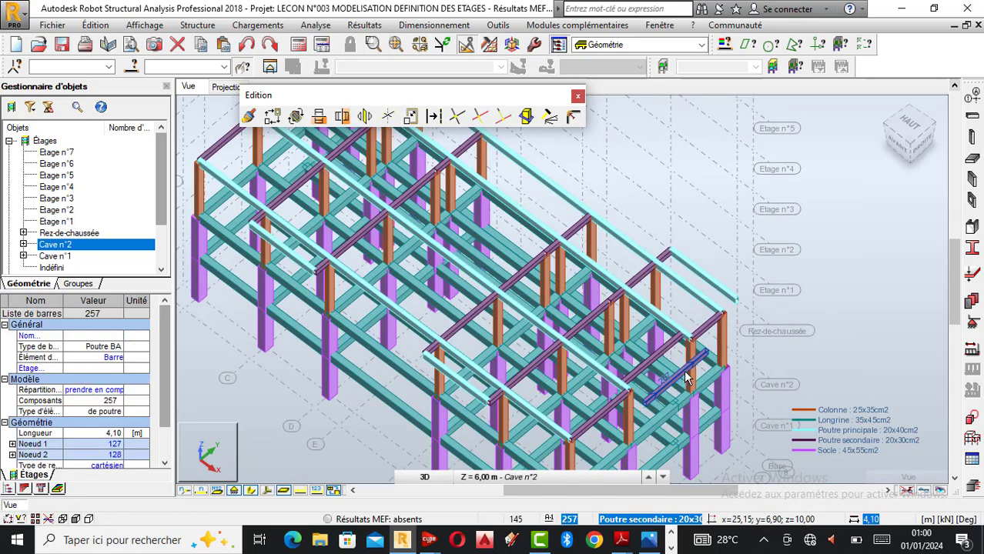
{"action": "left_click", "coordinate": [503, 116]}
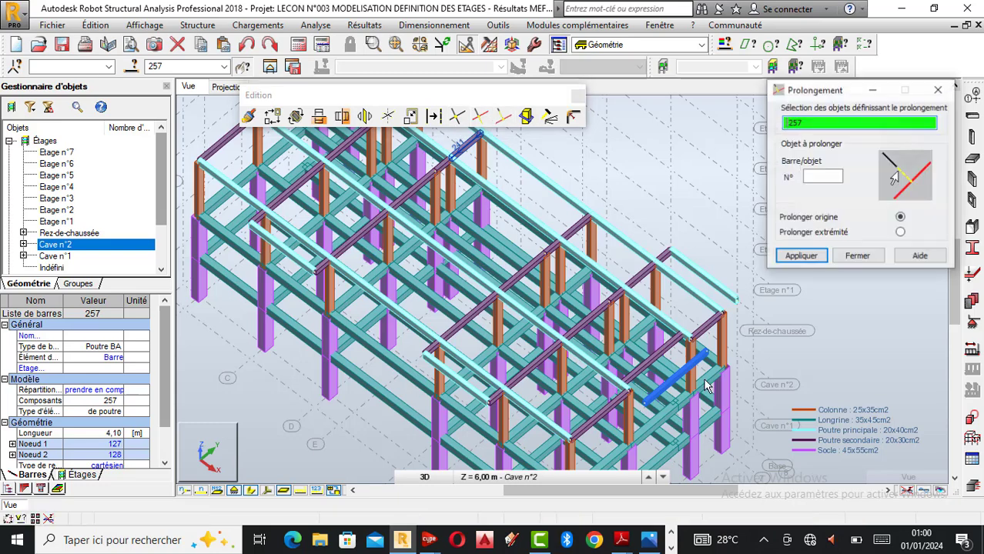
{"action": "left_click", "coordinate": [666, 341]}
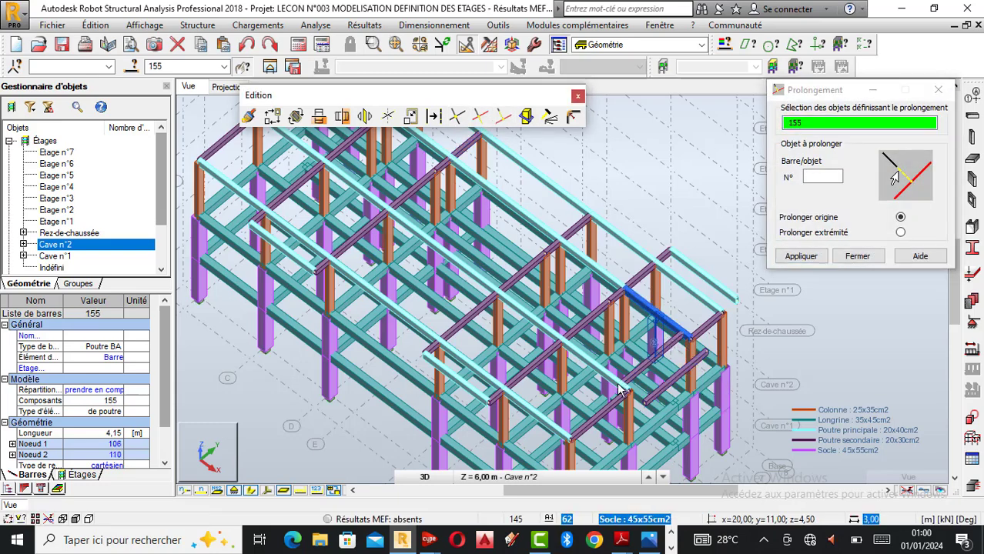
{"action": "left_click", "coordinate": [949, 91]}
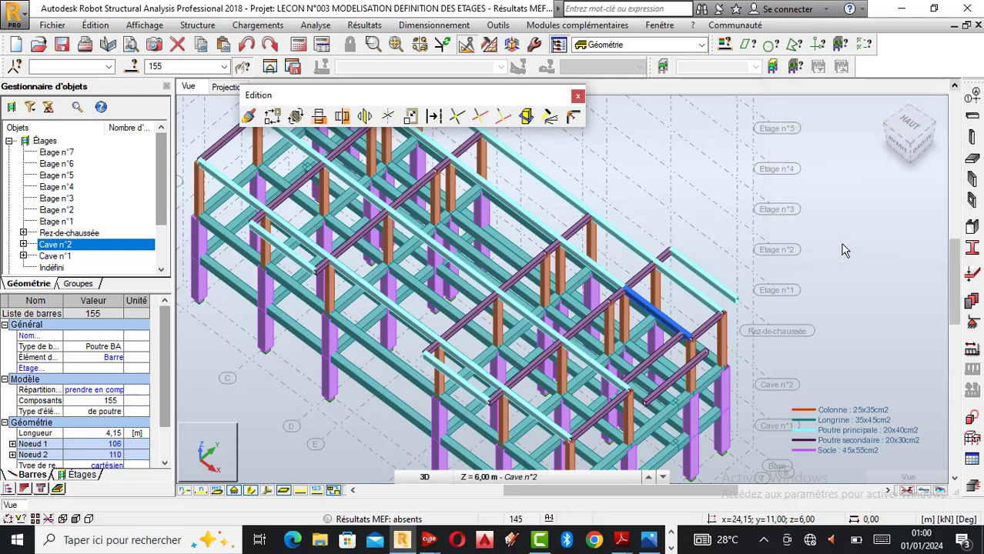
Extend the main beams at Y = 8,95 and Y = 4,85 to the opposite 4,10 m side balcony beam at X = 25,15
{"action": "left_click", "coordinate": [675, 385]}
{"action": "left_click", "coordinate": [503, 115]}
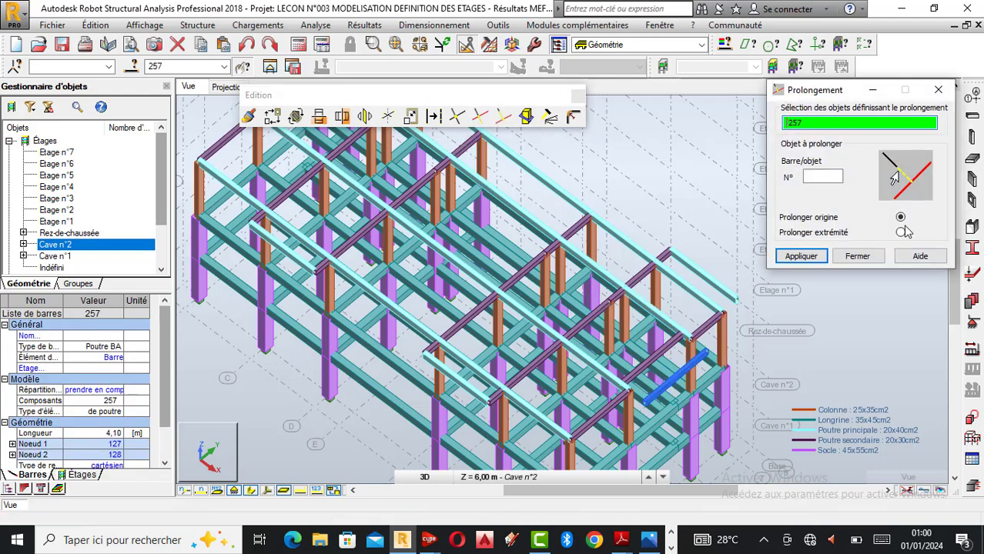
{"action": "left_click", "coordinate": [823, 176]}
{"action": "left_click", "coordinate": [667, 329]}
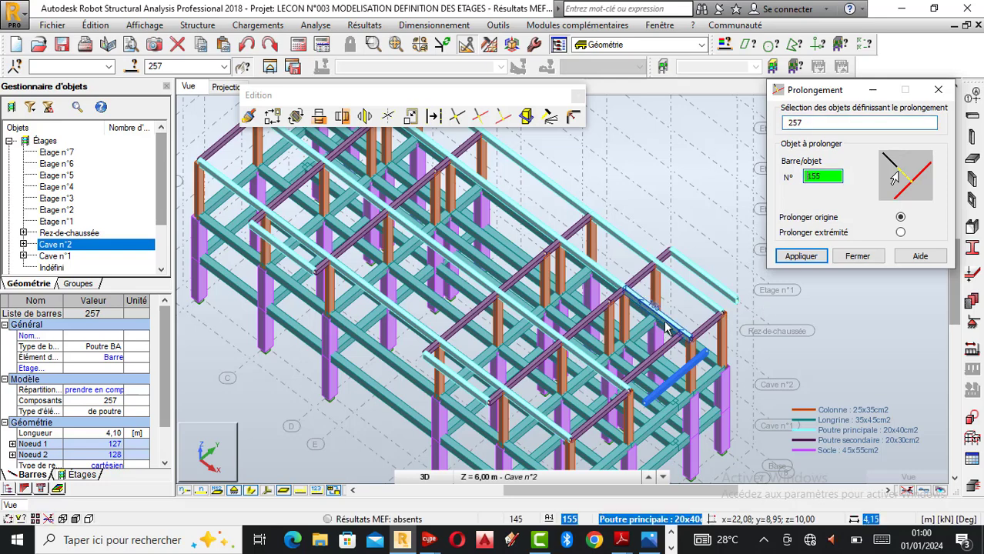
{"action": "left_click", "coordinate": [598, 372]}
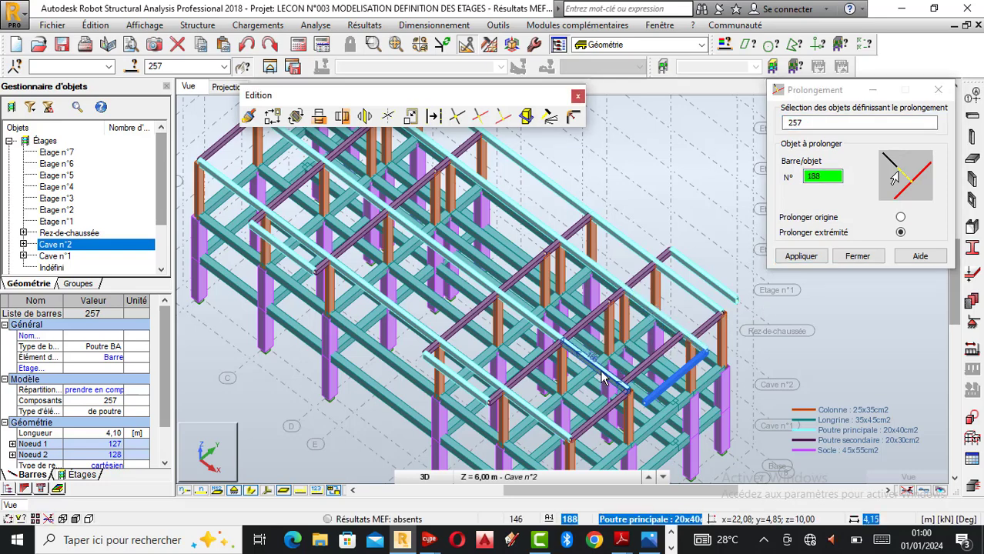
{"action": "left_click", "coordinate": [857, 256]}
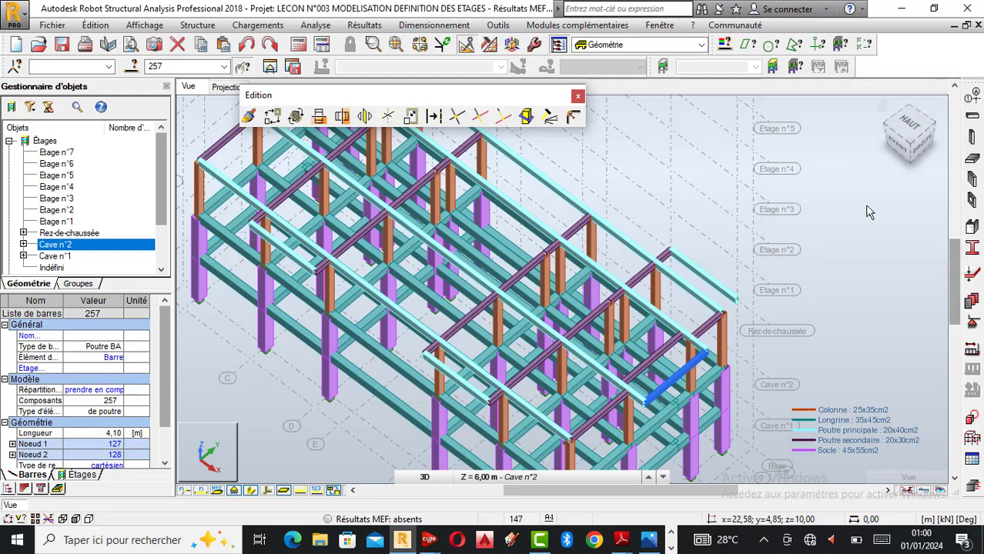
Inspect the beam grid from the rear in 3D, focusing on the rear balcony beam near the X = 24,15 corner
{"action": "right_click", "coordinate": [737, 181]}
{"action": "left_click", "coordinate": [759, 240]}
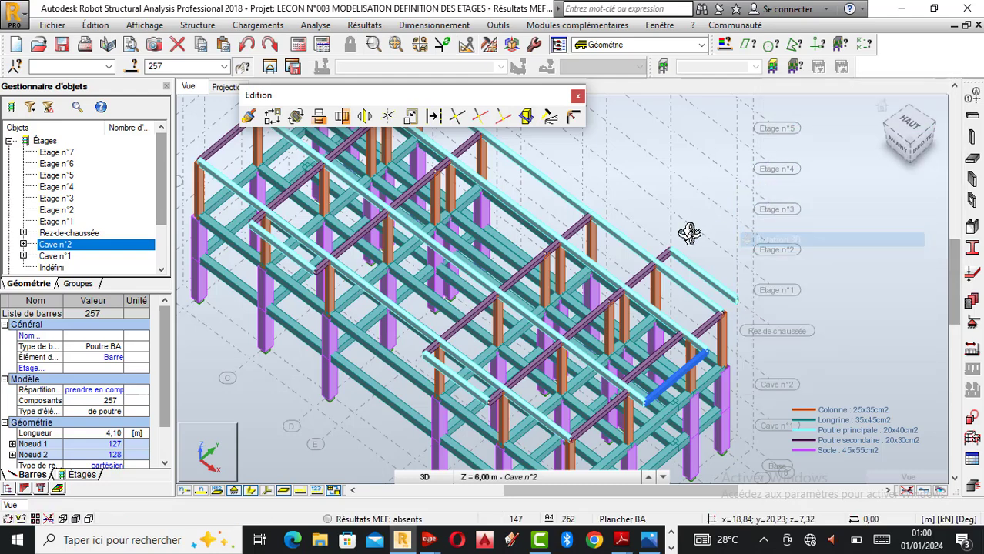
{"action": "left_click_drag", "start_coordinate": [690, 234], "coordinate": [794, 256]}
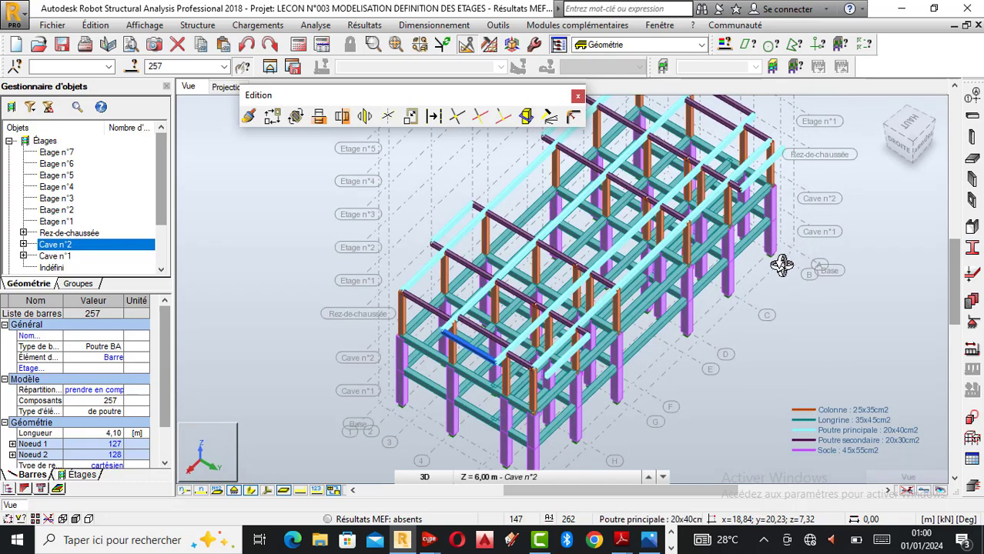
{"action": "left_click_drag", "start_coordinate": [493, 285], "coordinate": [673, 311]}
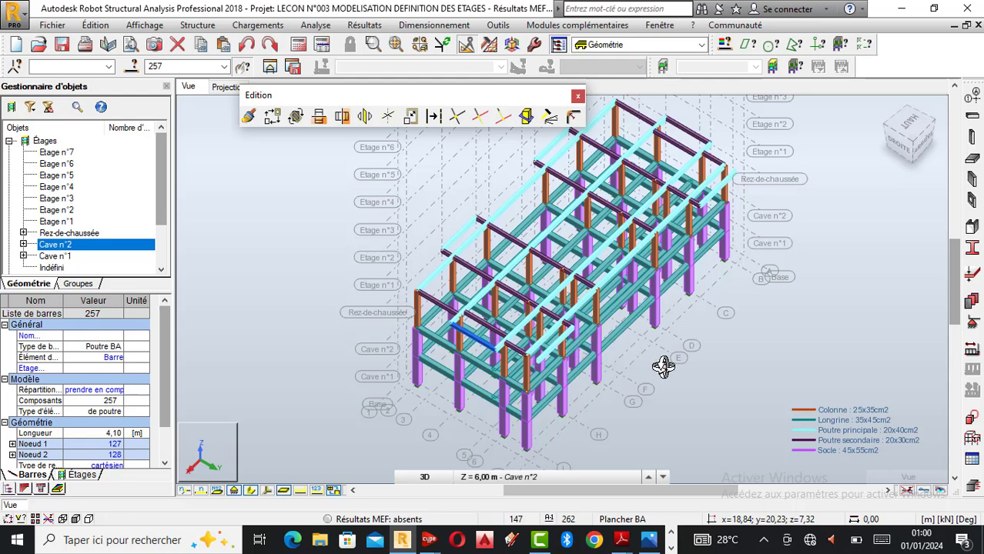
{"action": "left_click_drag", "start_coordinate": [689, 375], "coordinate": [600, 346]}
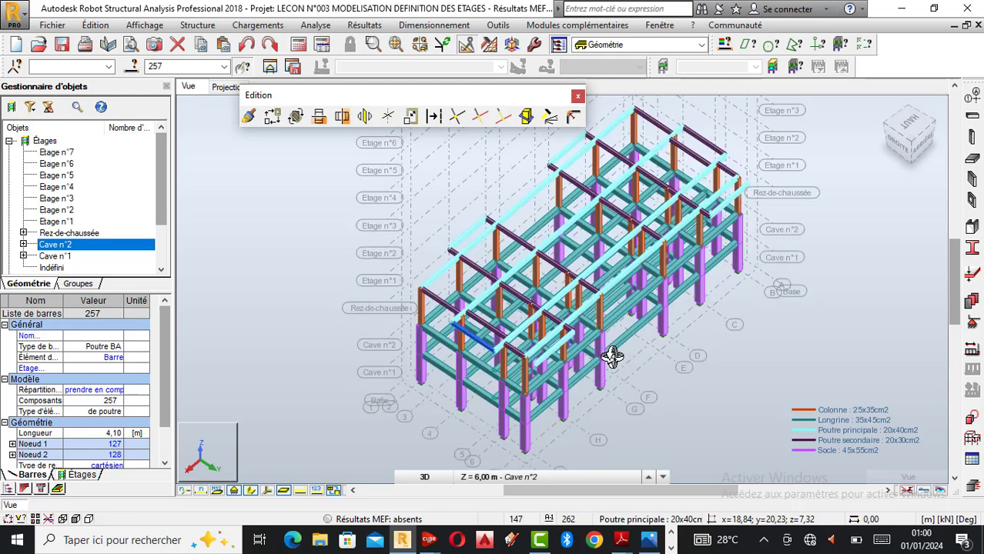
{"action": "scroll", "coordinate": [603, 337], "scroll_direction": "up", "scroll_amount": 2}
{"action": "scroll", "coordinate": [538, 366], "scroll_direction": "up", "scroll_amount": 2}
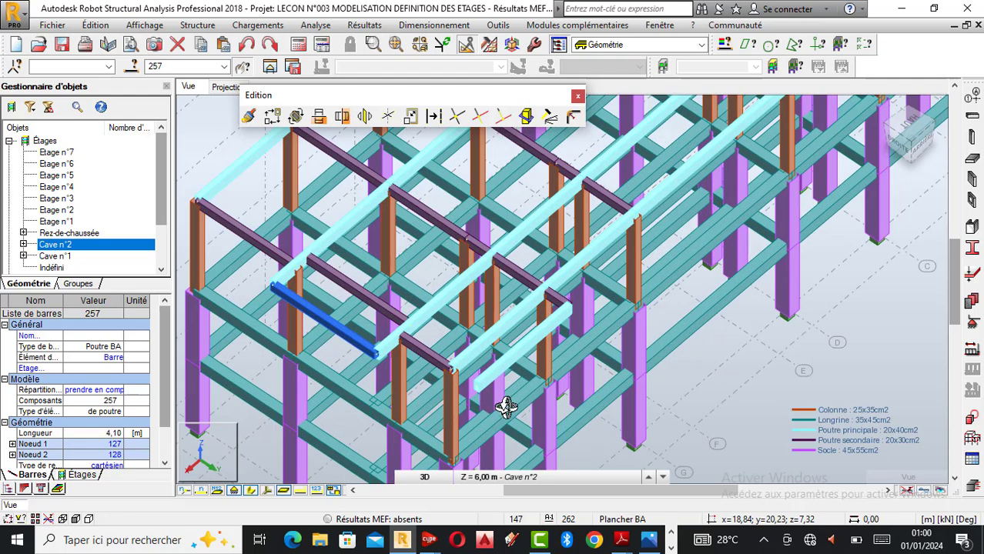
{"action": "scroll", "coordinate": [500, 406], "scroll_direction": "up", "scroll_amount": 1}
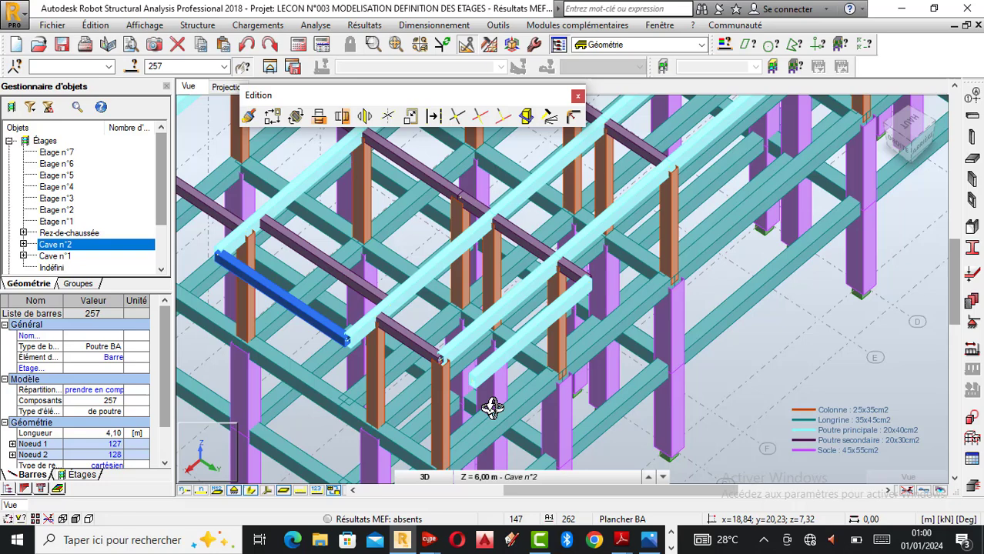
Extend the rear secondary beam at X = 24,15 to the adjacent 4,15 m rear balcony beam
{"action": "right_click", "coordinate": [843, 344]}
{"action": "left_click", "coordinate": [778, 138]}
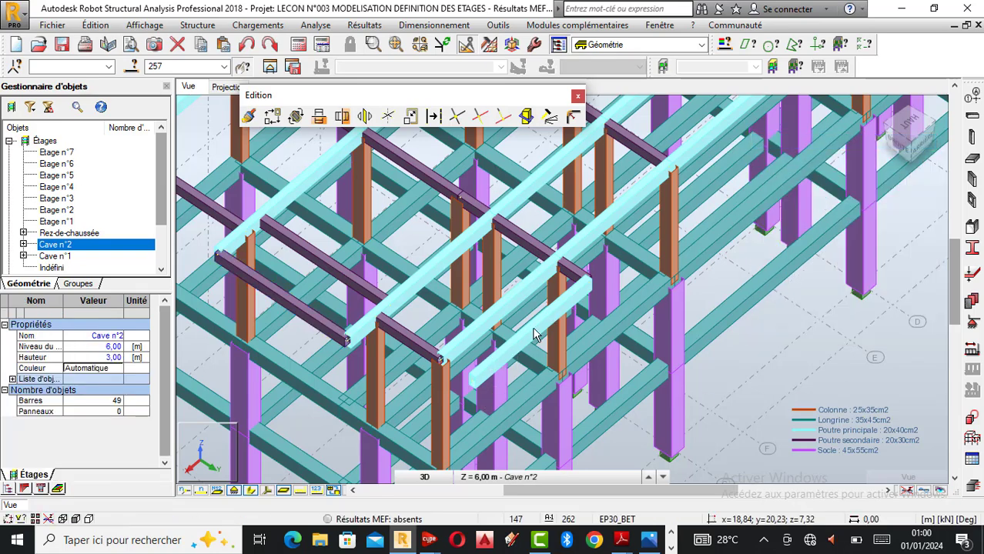
{"action": "left_click", "coordinate": [502, 371]}
{"action": "left_click", "coordinate": [503, 116]}
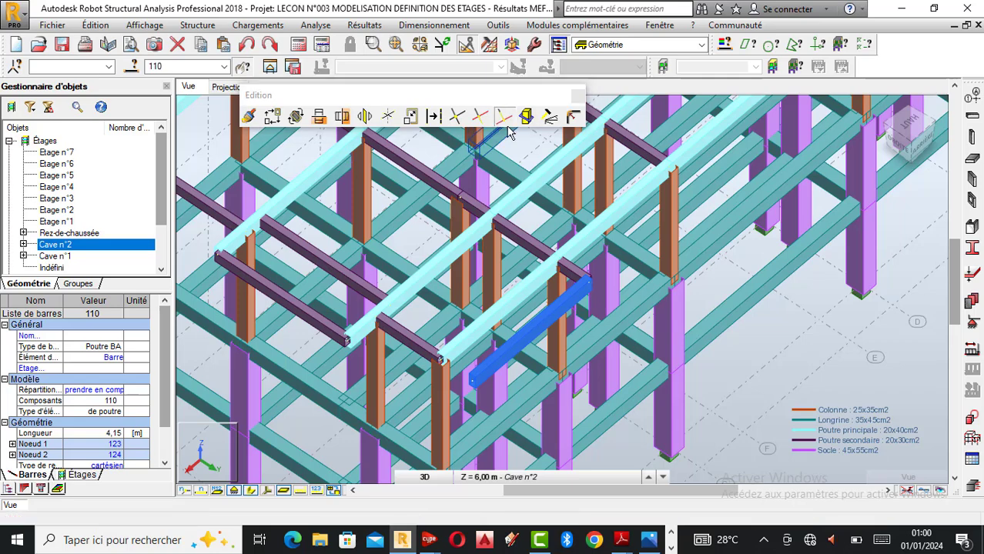
{"action": "left_click", "coordinate": [423, 353]}
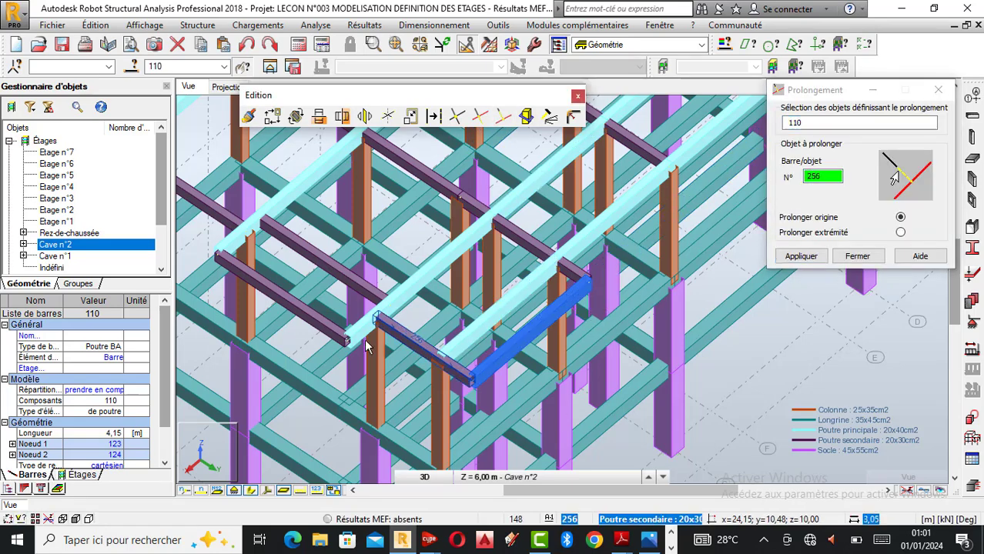
{"action": "scroll", "coordinate": [366, 347], "scroll_direction": "down", "scroll_amount": 3}
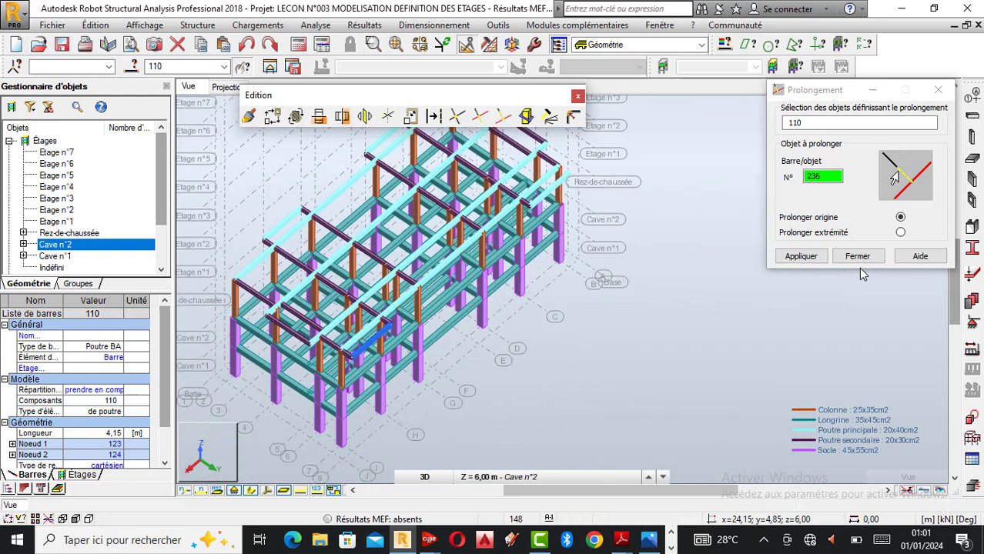
{"action": "left_click", "coordinate": [858, 257]}
Extend the rear secondary beam at X = 1,00 to the other 4,15 m rear balcony beam and close the editing tools
{"action": "scroll", "coordinate": [537, 194], "scroll_direction": "up", "scroll_amount": 3}
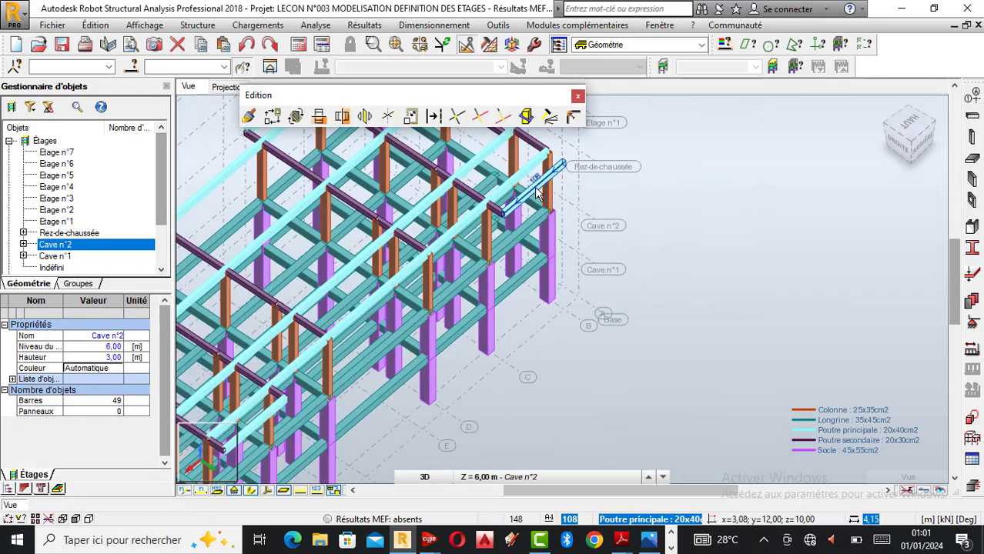
{"action": "left_click", "coordinate": [538, 194]}
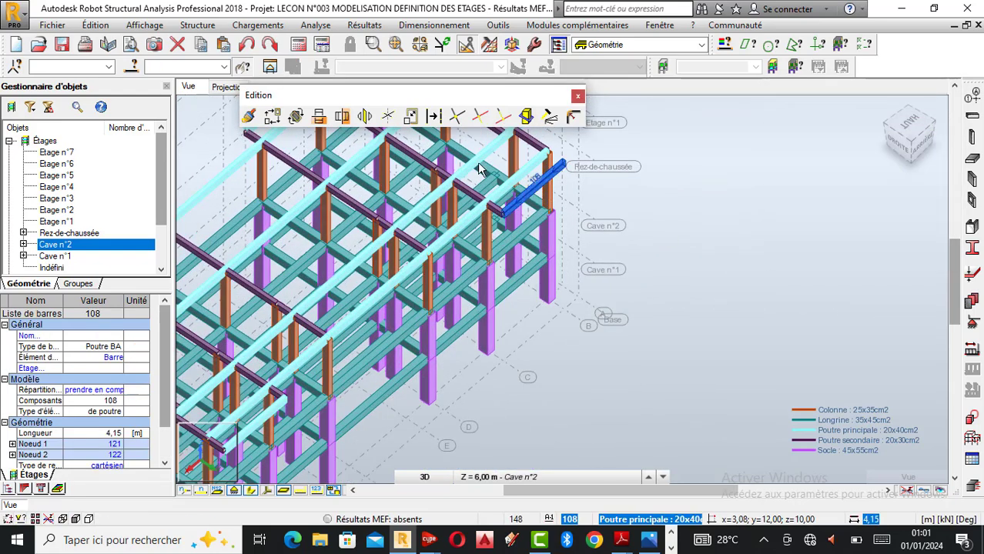
{"action": "left_click", "coordinate": [505, 119]}
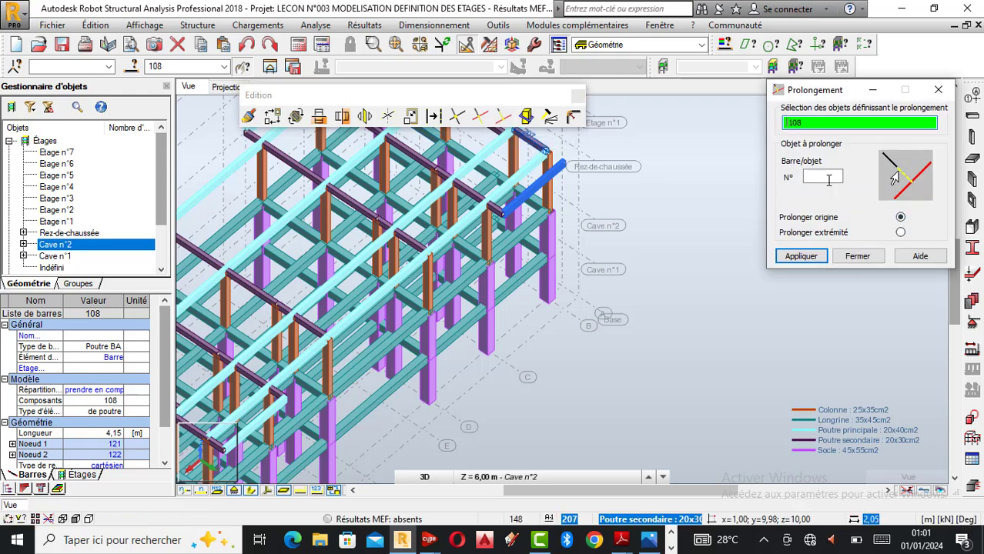
{"action": "left_click", "coordinate": [828, 180]}
{"action": "left_click", "coordinate": [538, 150]}
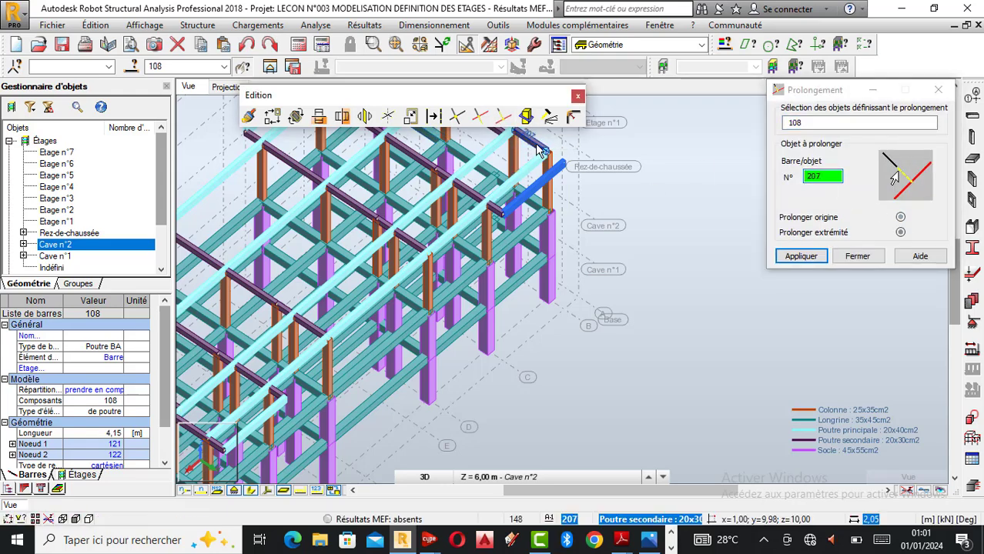
{"action": "left_click", "coordinate": [857, 256]}
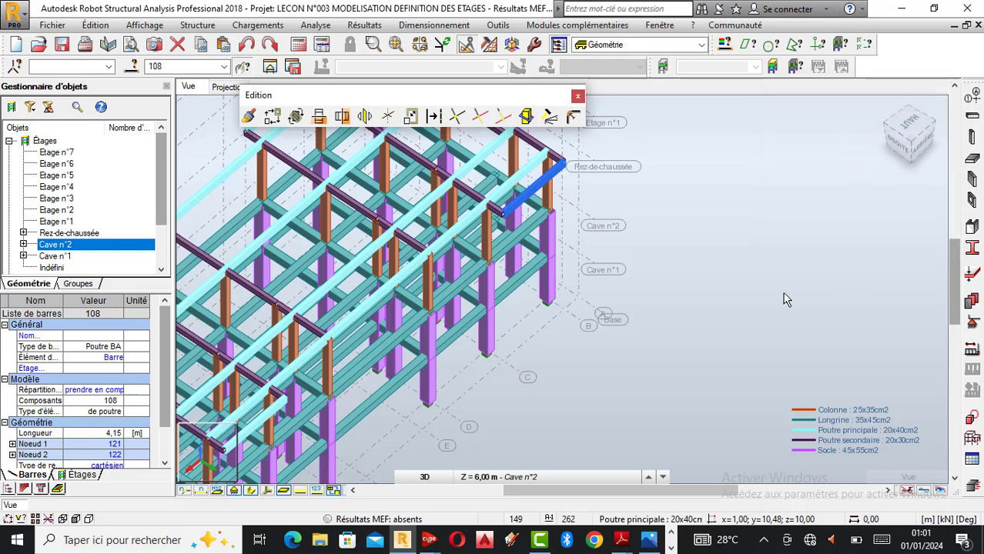
{"action": "left_click", "coordinate": [578, 95]}
Examine the whole frame in 3D, orbiting from the rear to the front to check the beam connections at the balconies
{"action": "scroll", "coordinate": [688, 281], "scroll_direction": "down", "scroll_amount": 4}
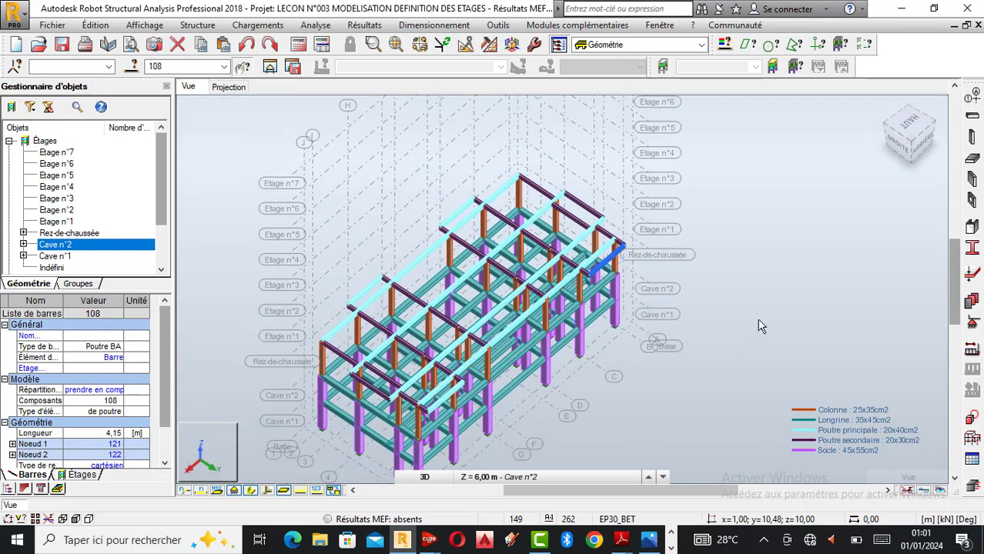
{"action": "left_click", "coordinate": [675, 284]}
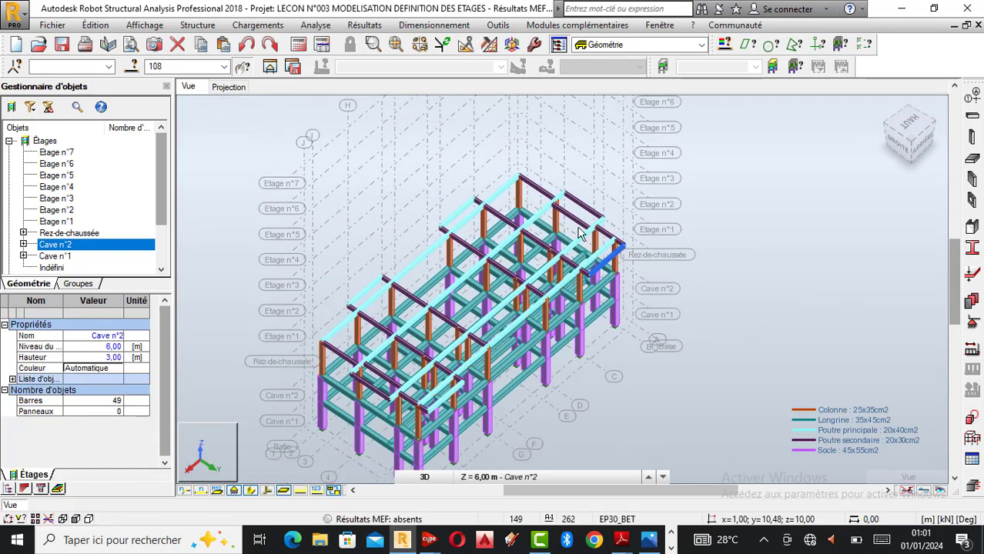
{"action": "left_click", "coordinate": [883, 112]}
{"action": "scroll", "coordinate": [610, 287], "scroll_direction": "down", "scroll_amount": 1}
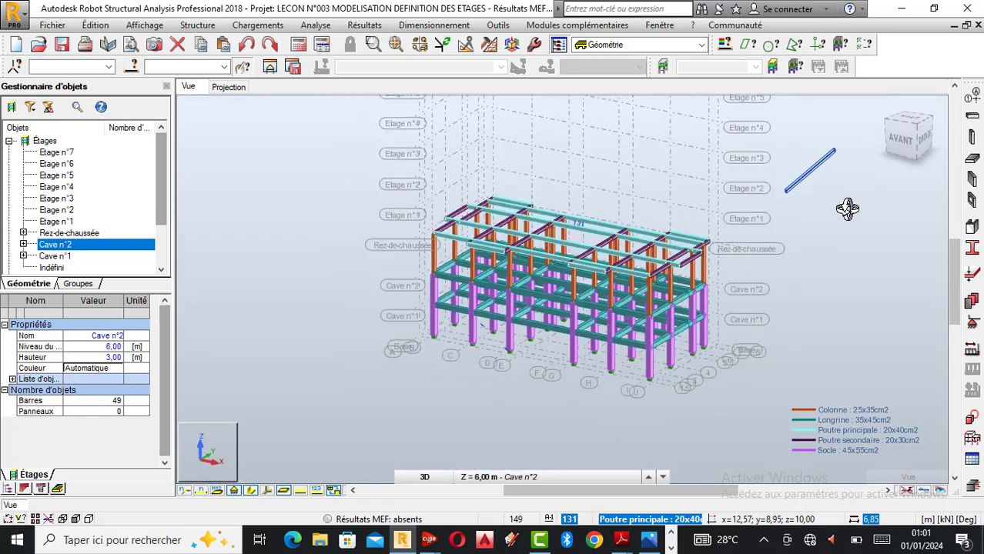
{"action": "right_click", "coordinate": [842, 189]}
{"action": "left_click", "coordinate": [801, 198]}
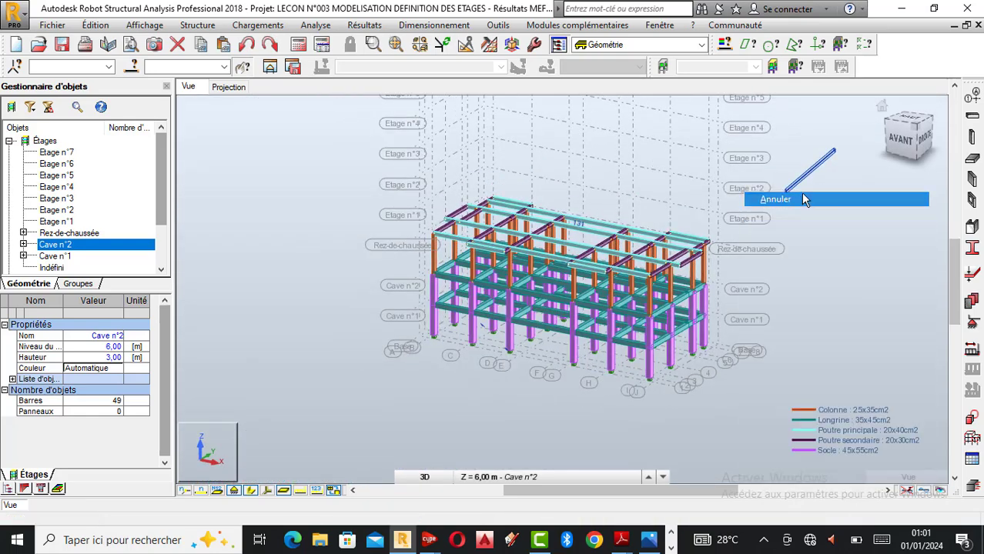
{"action": "right_click", "coordinate": [728, 116]}
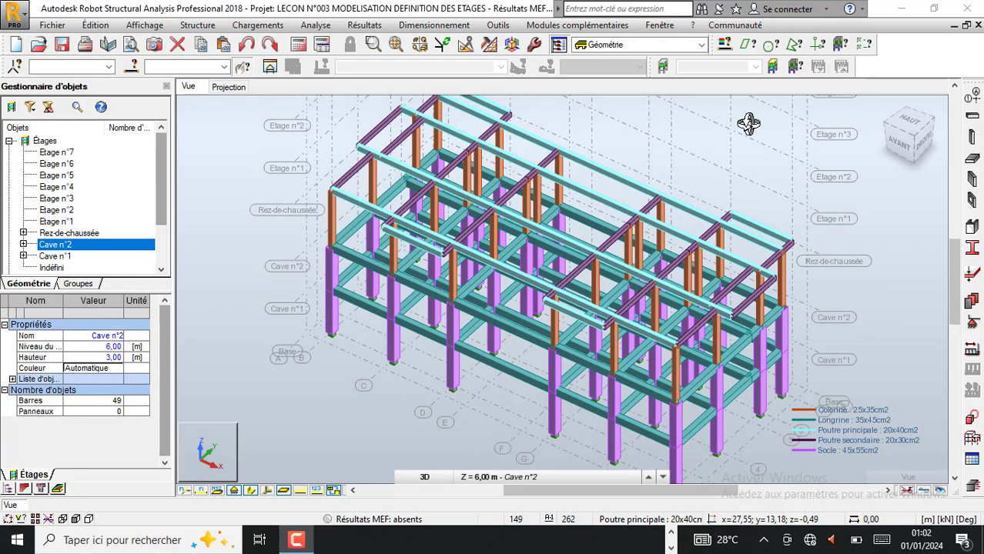
{"action": "right_click", "coordinate": [639, 137]}
{"action": "left_click", "coordinate": [699, 146]}
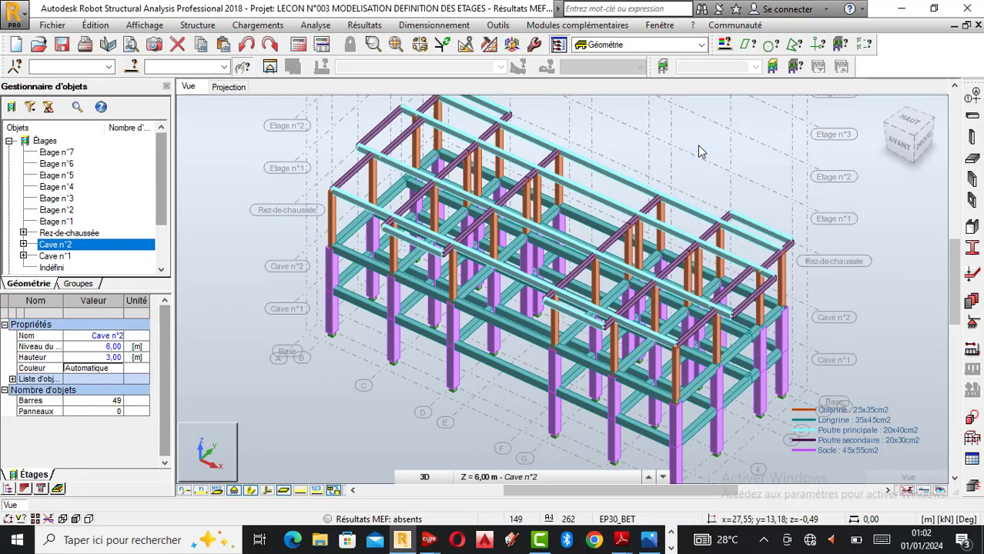
Select the whole structure and correct its geometry to clean up the surplus nodes of the extended beams
{"action": "key", "text": "ctrl+a"}
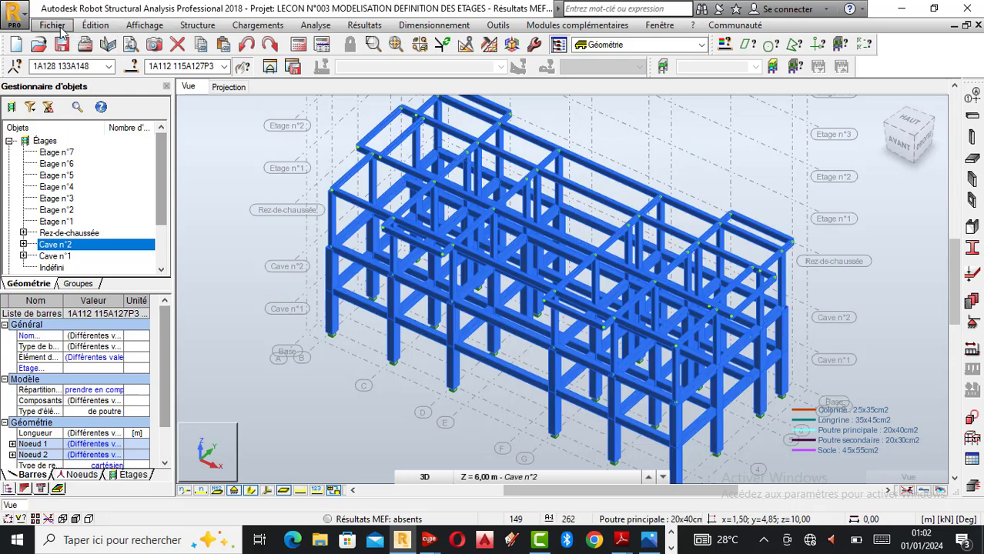
{"action": "left_click", "coordinate": [60, 29]}
{"action": "left_click", "coordinate": [97, 29]}
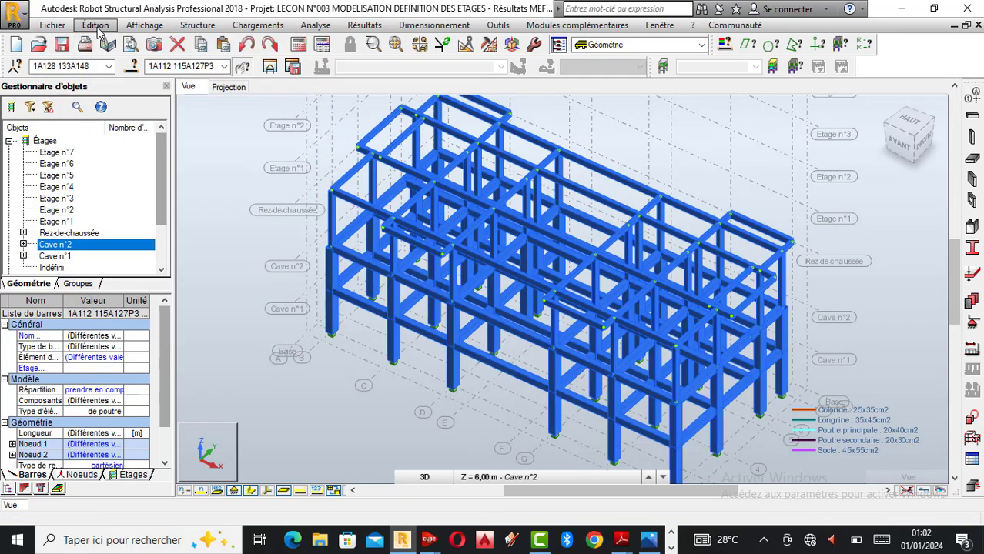
{"action": "left_click", "coordinate": [99, 31]}
{"action": "left_click", "coordinate": [132, 282]}
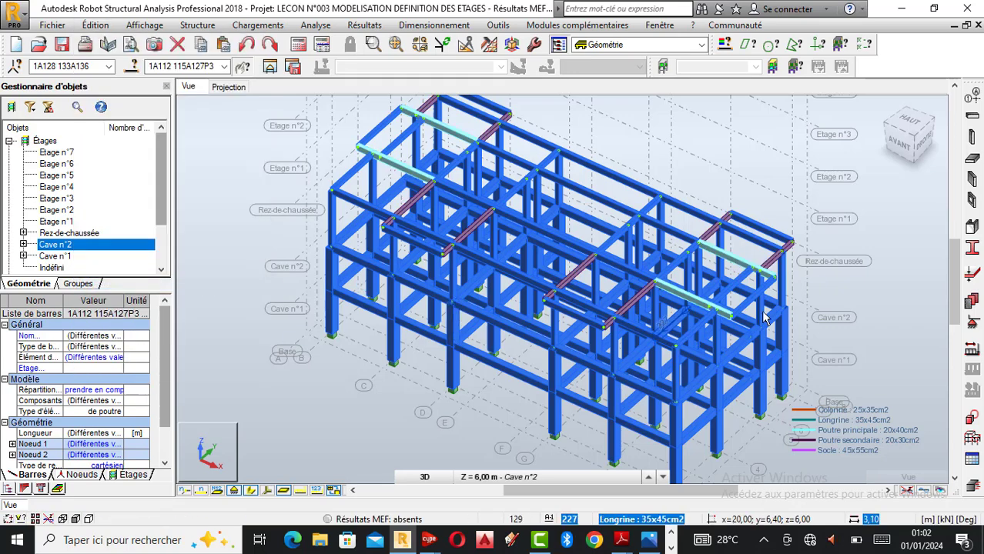
{"action": "left_click", "coordinate": [879, 297]}
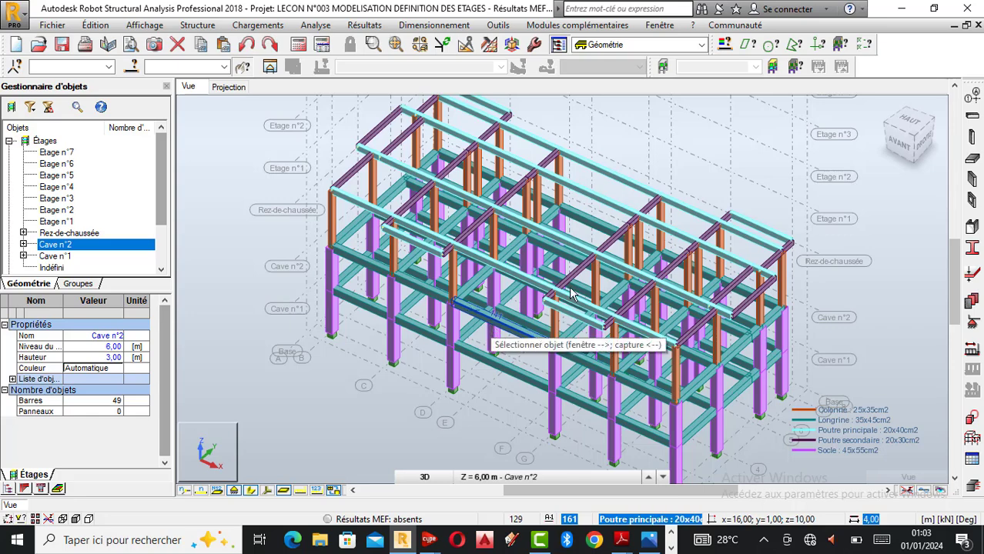
{"action": "scroll", "coordinate": [539, 330], "scroll_direction": "down", "scroll_amount": 2}
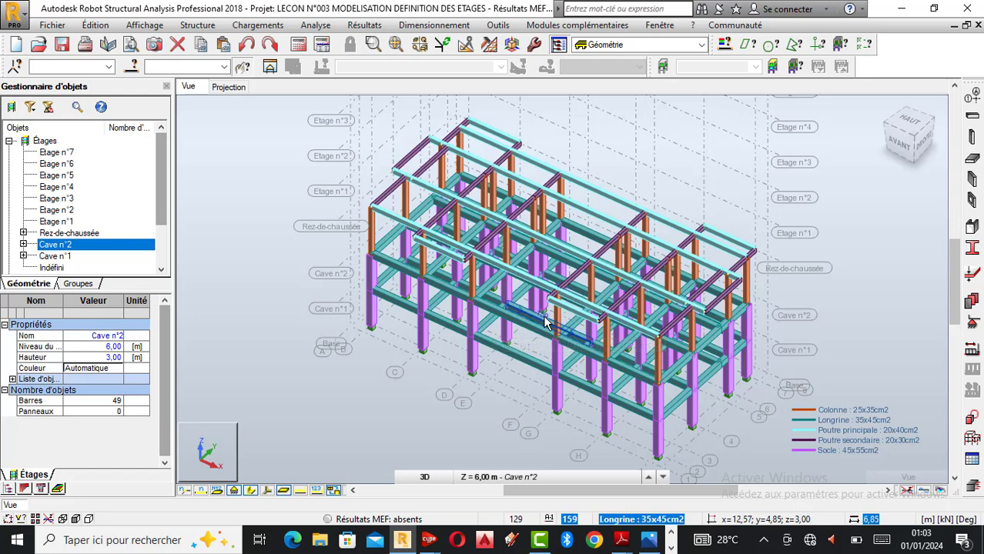